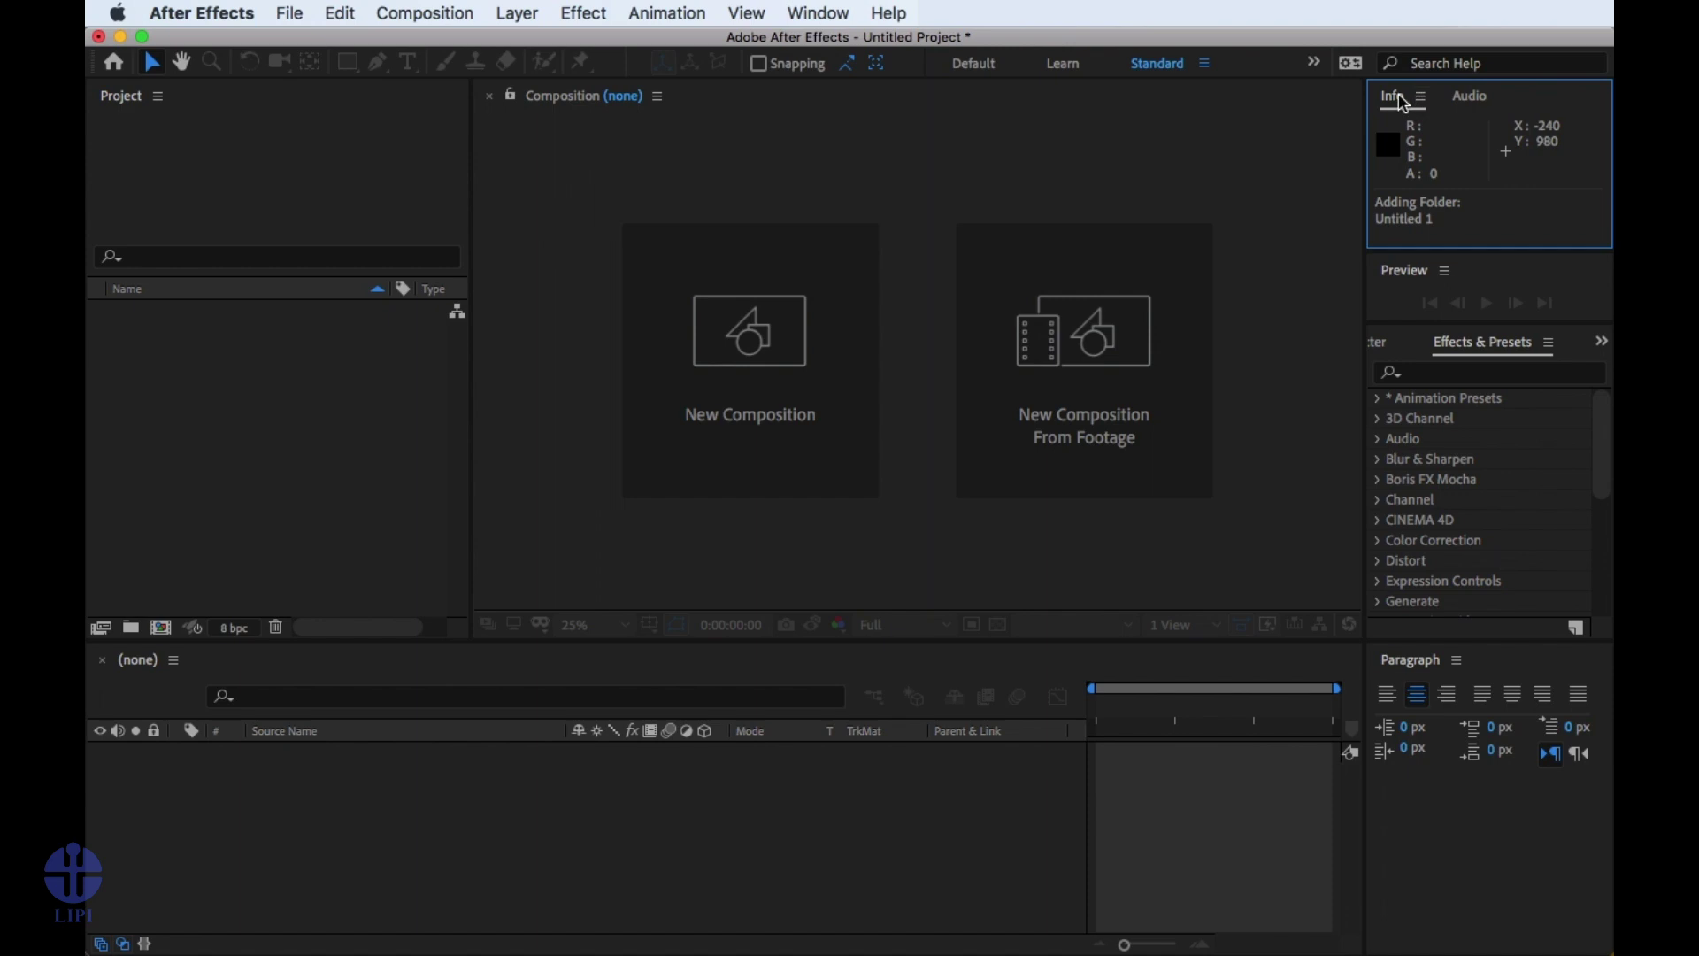
Close the Info panel and restore it beside the Audio panel.
click(1345, 119)
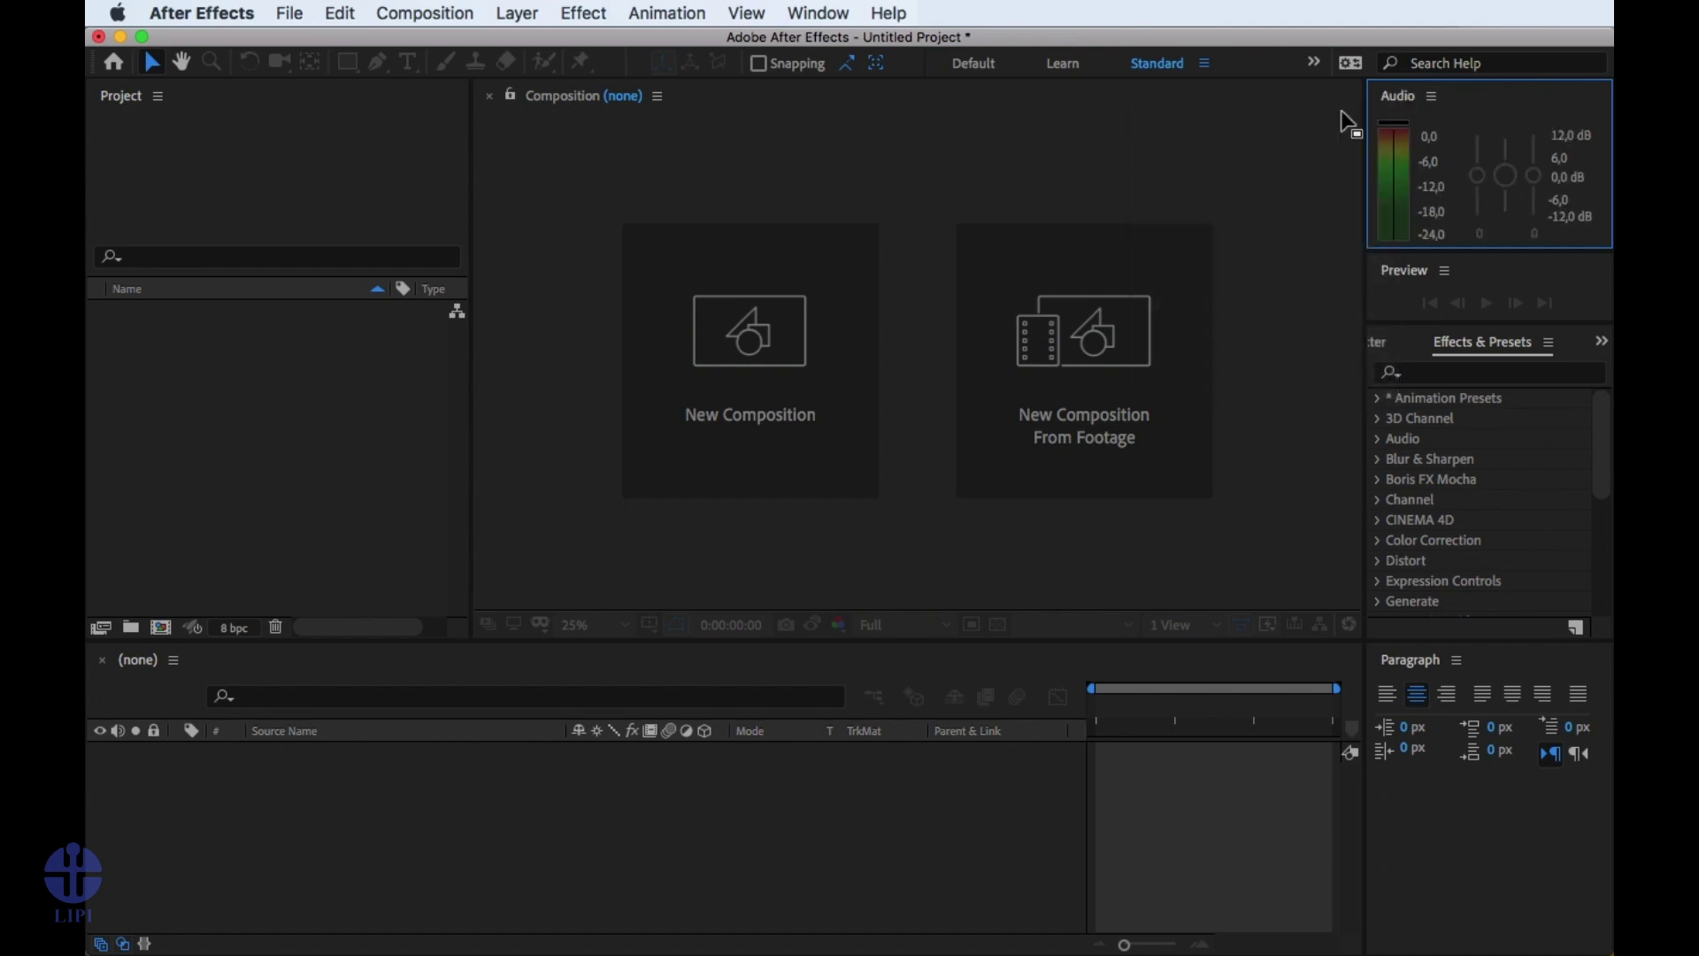
click(818, 14)
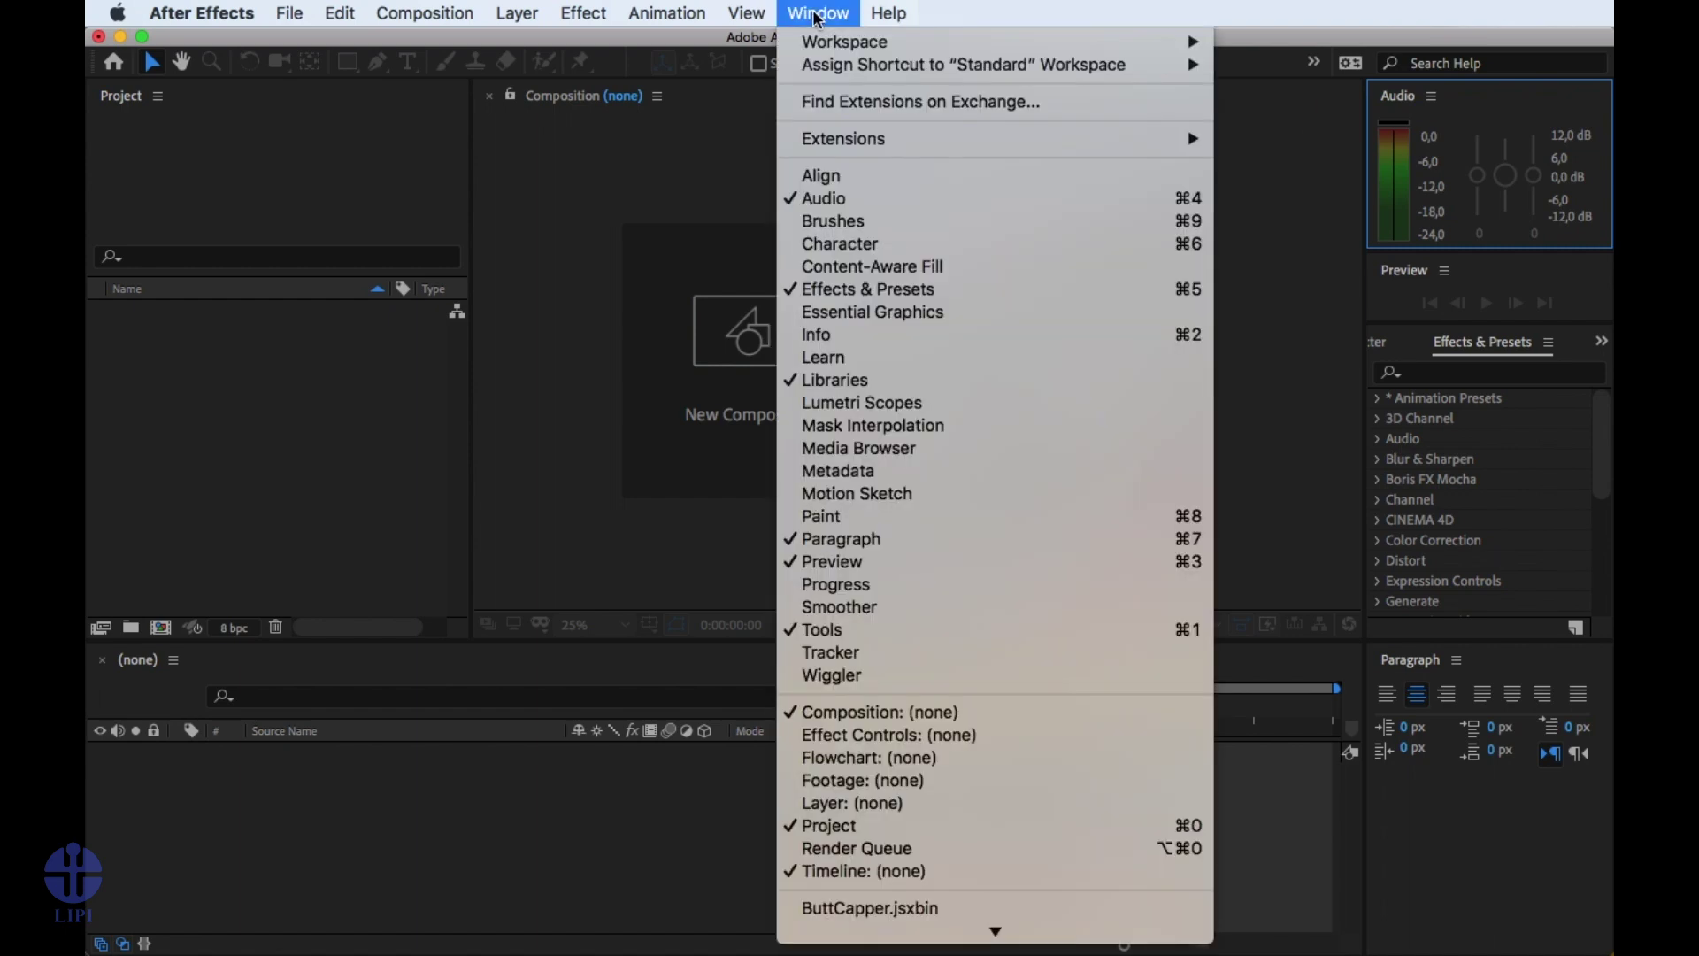
click(820, 345)
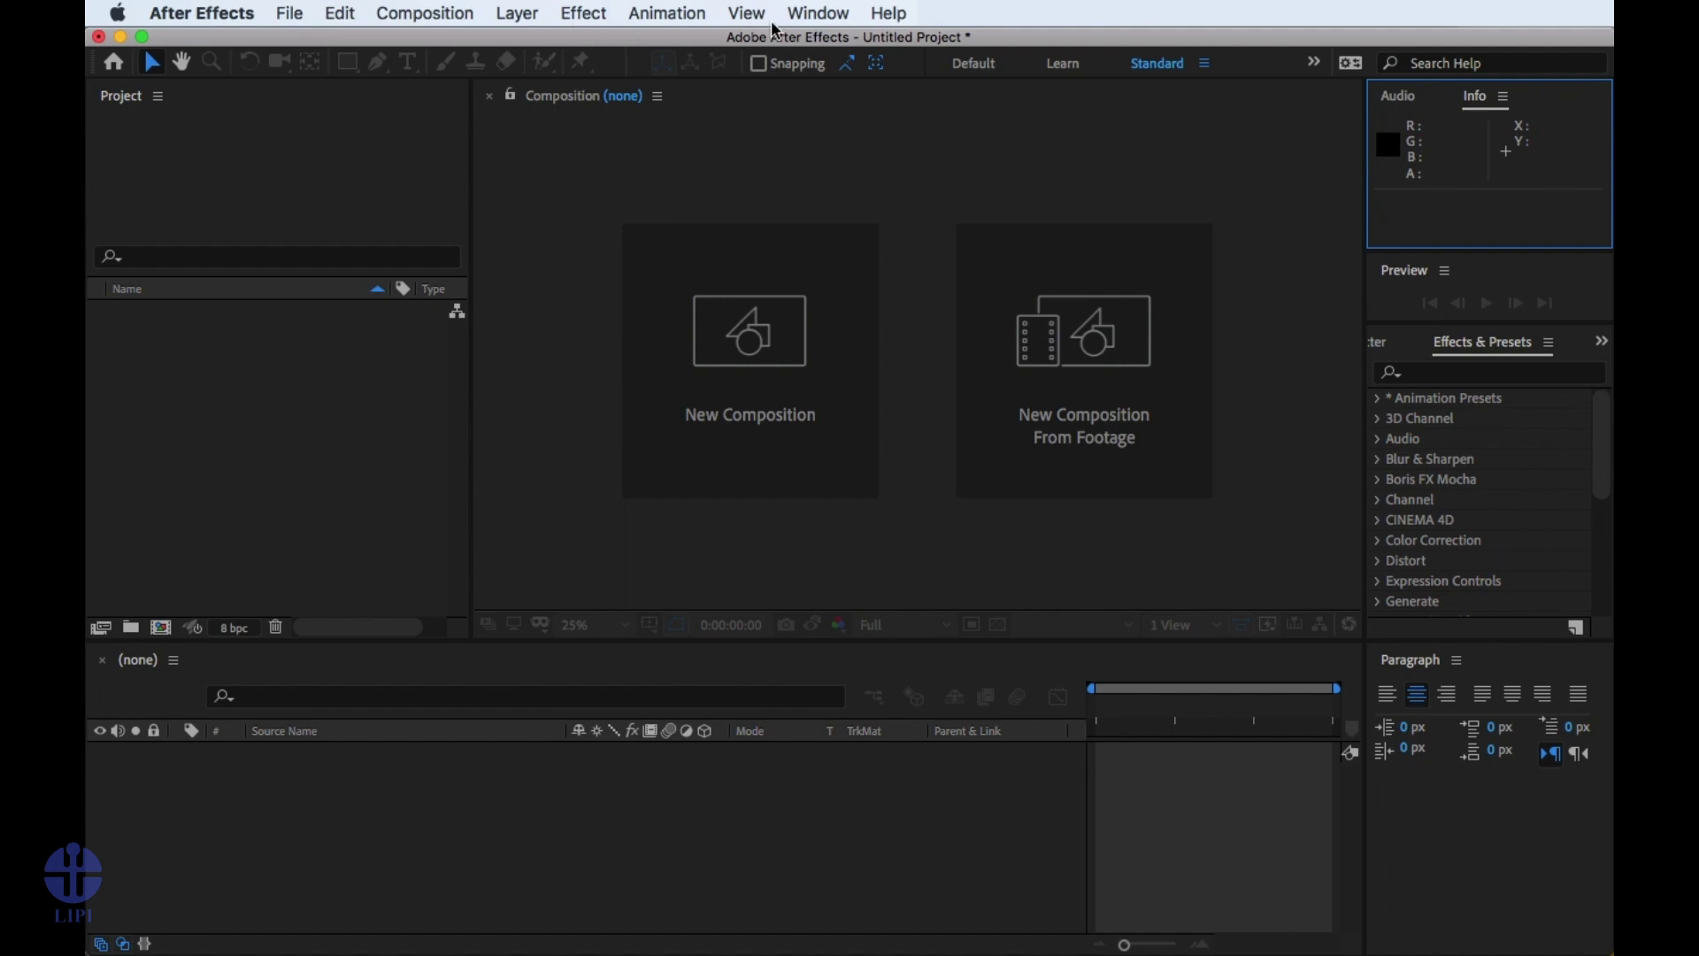
Review the available commands for files, editing, compositions, effects, animation, viewing and workspace windows.
click(300, 20)
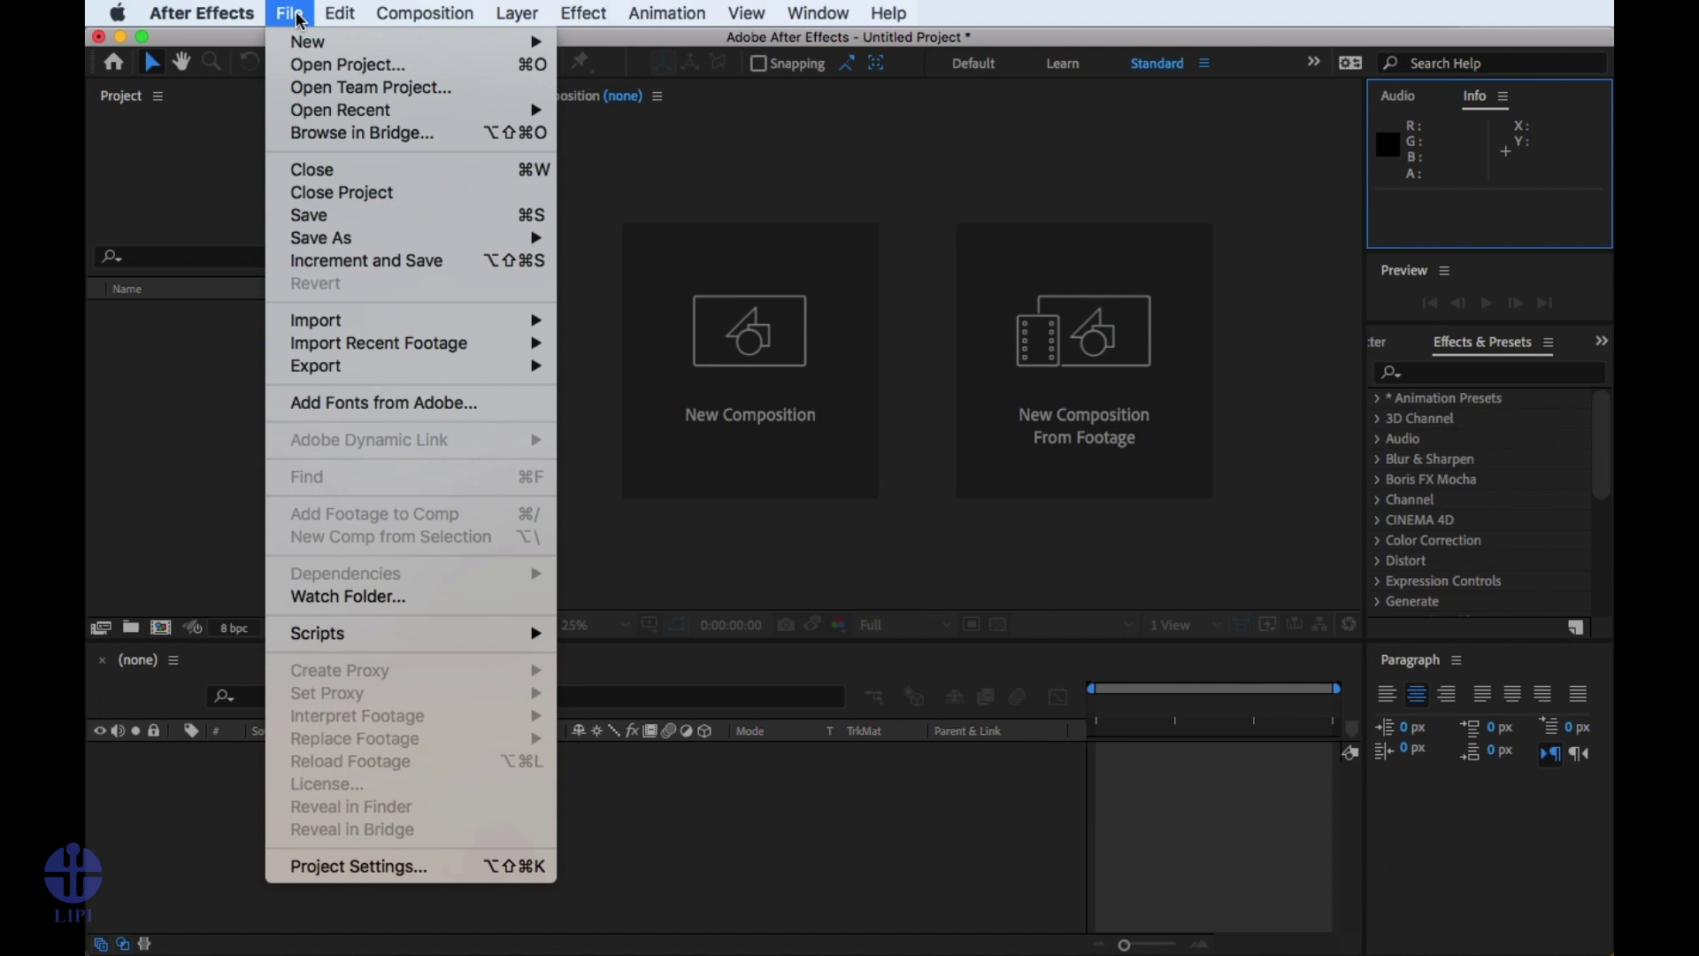
mouse_move(341, 51)
mouse_move(329, 11)
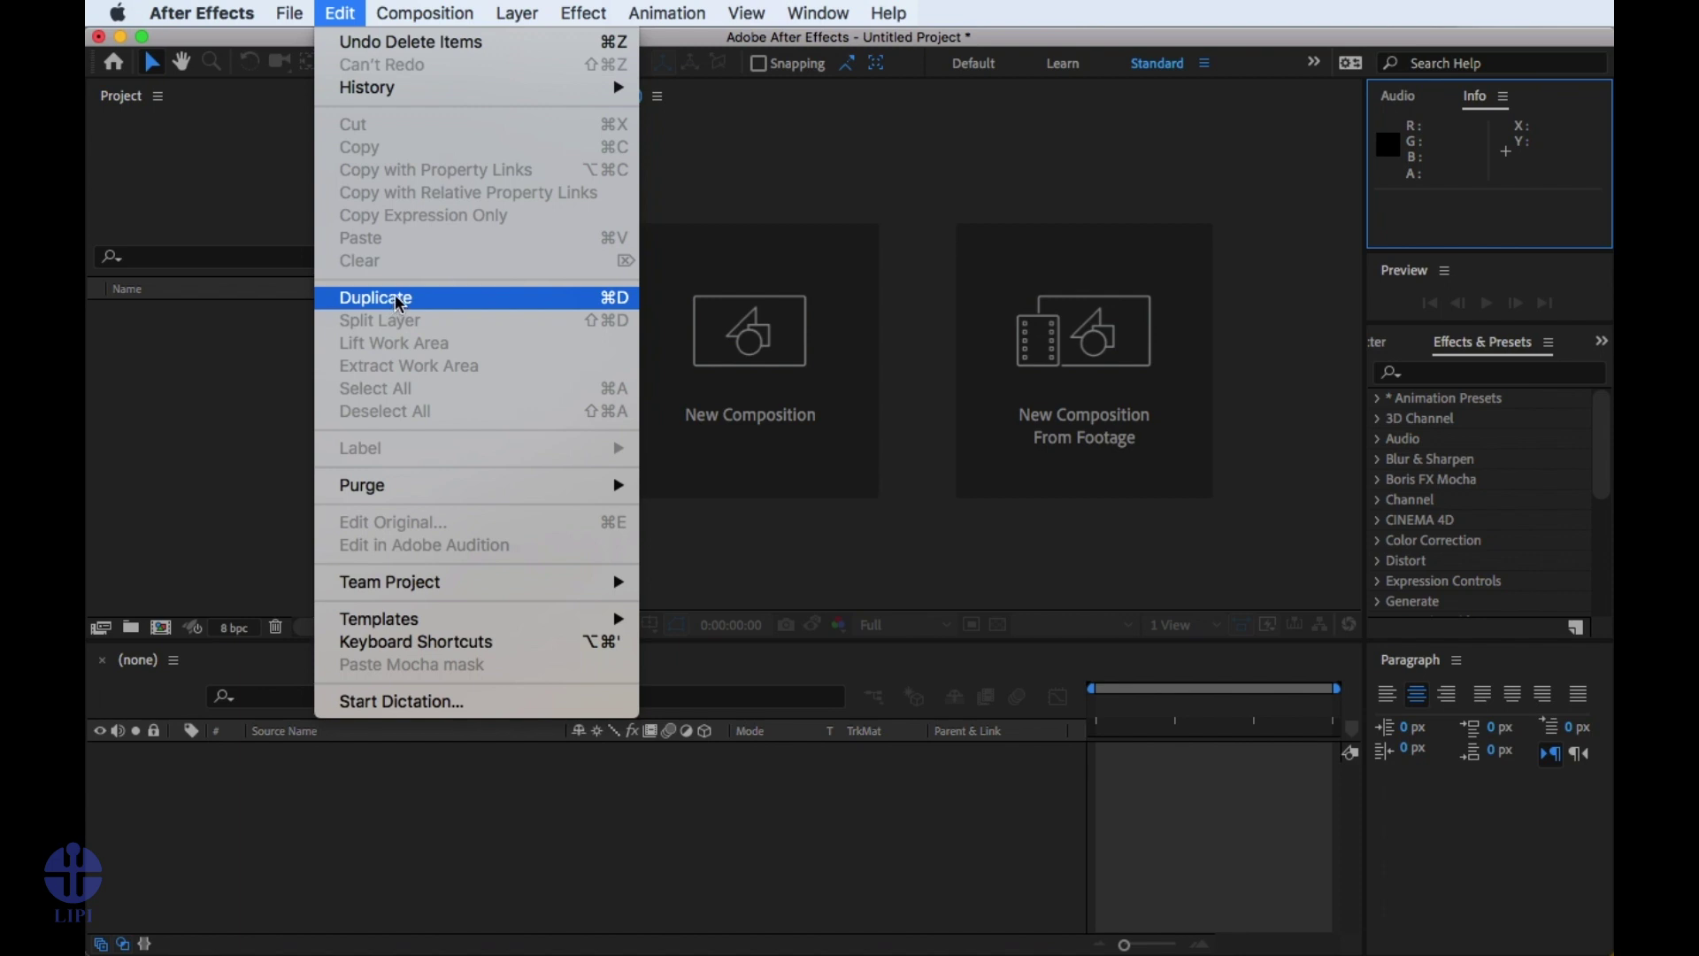
mouse_move(414, 22)
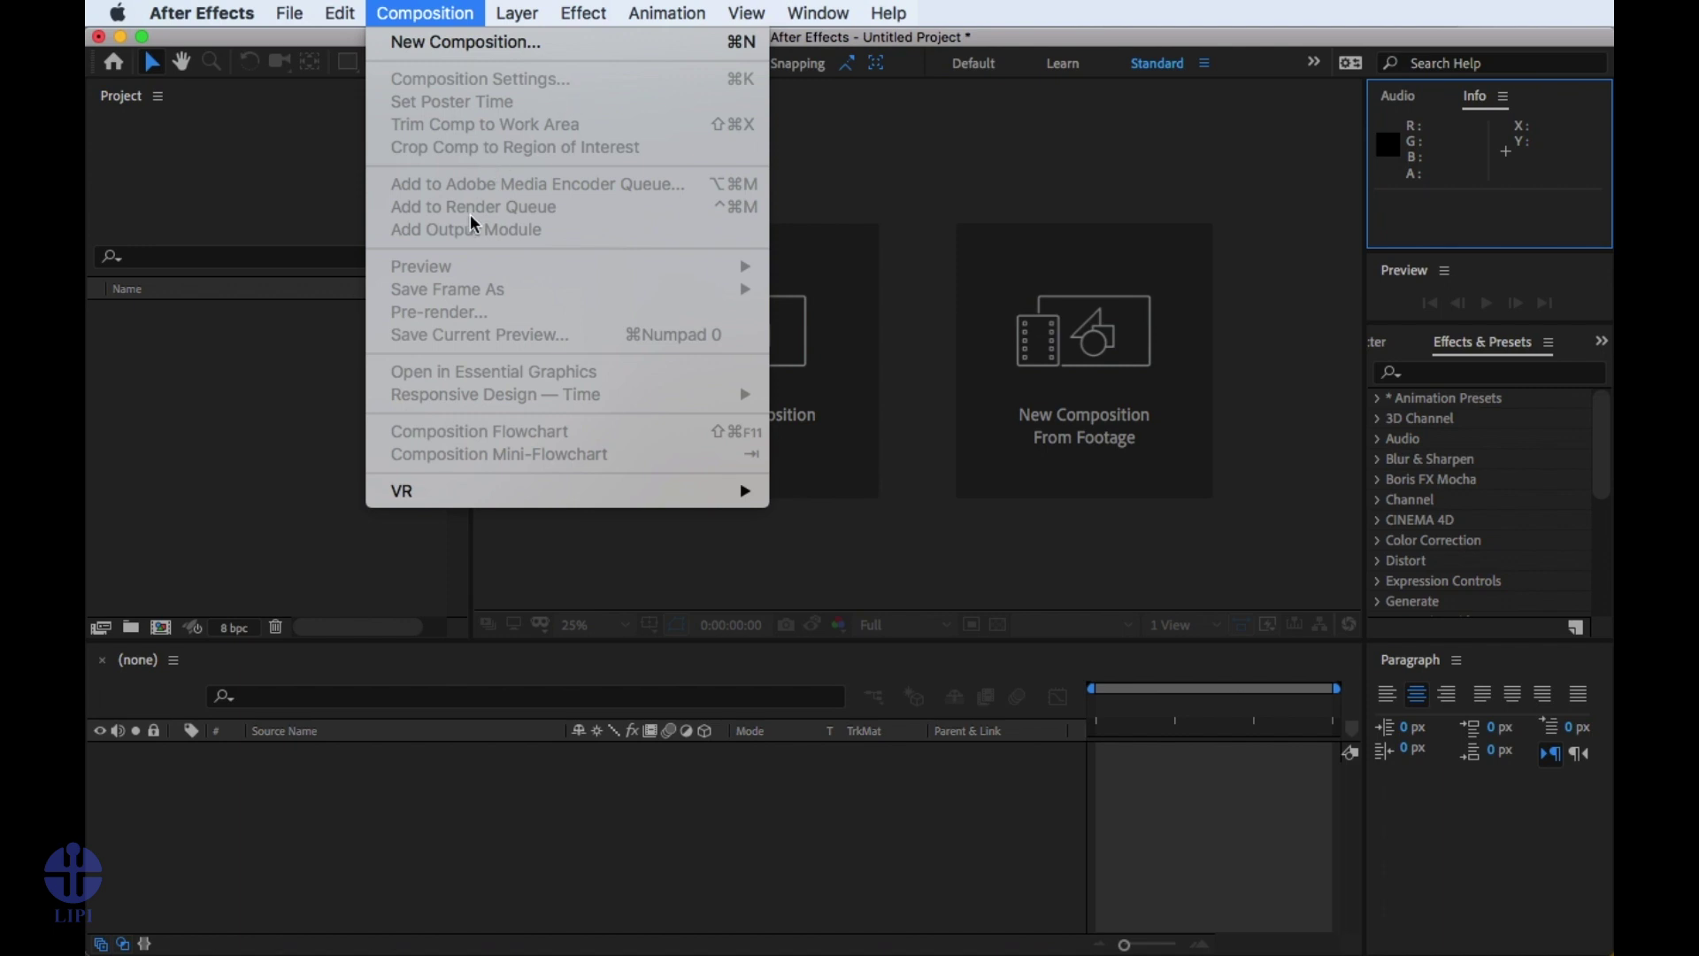
mouse_move(537, 7)
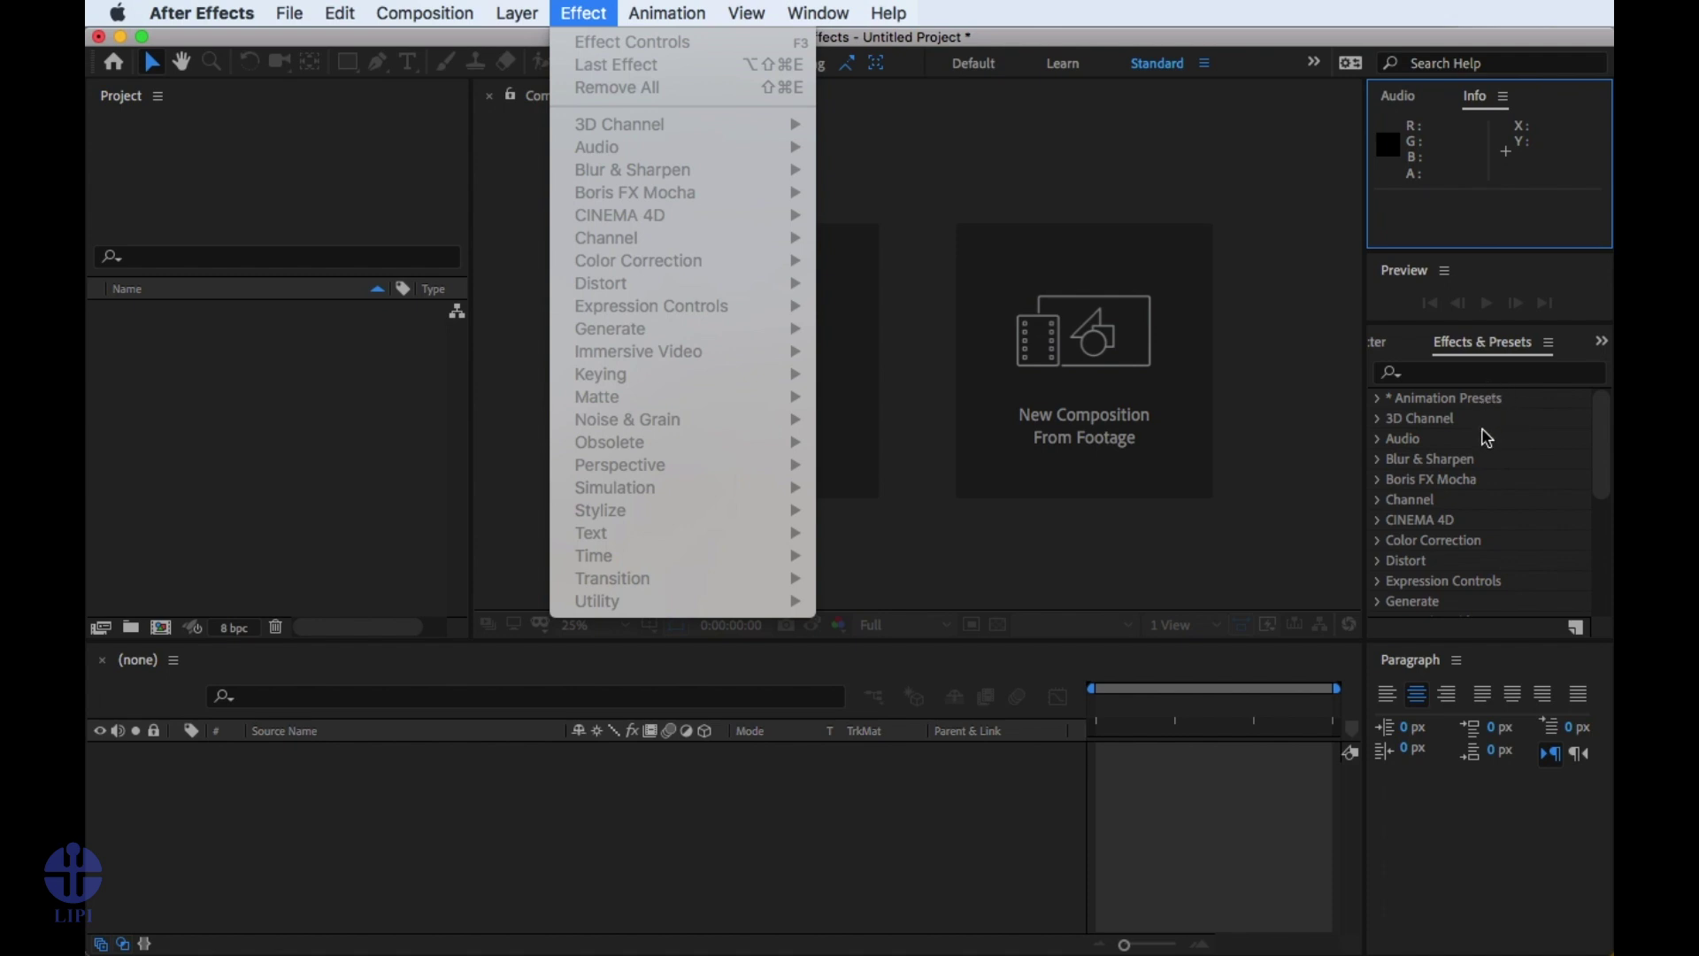
mouse_move(676, 13)
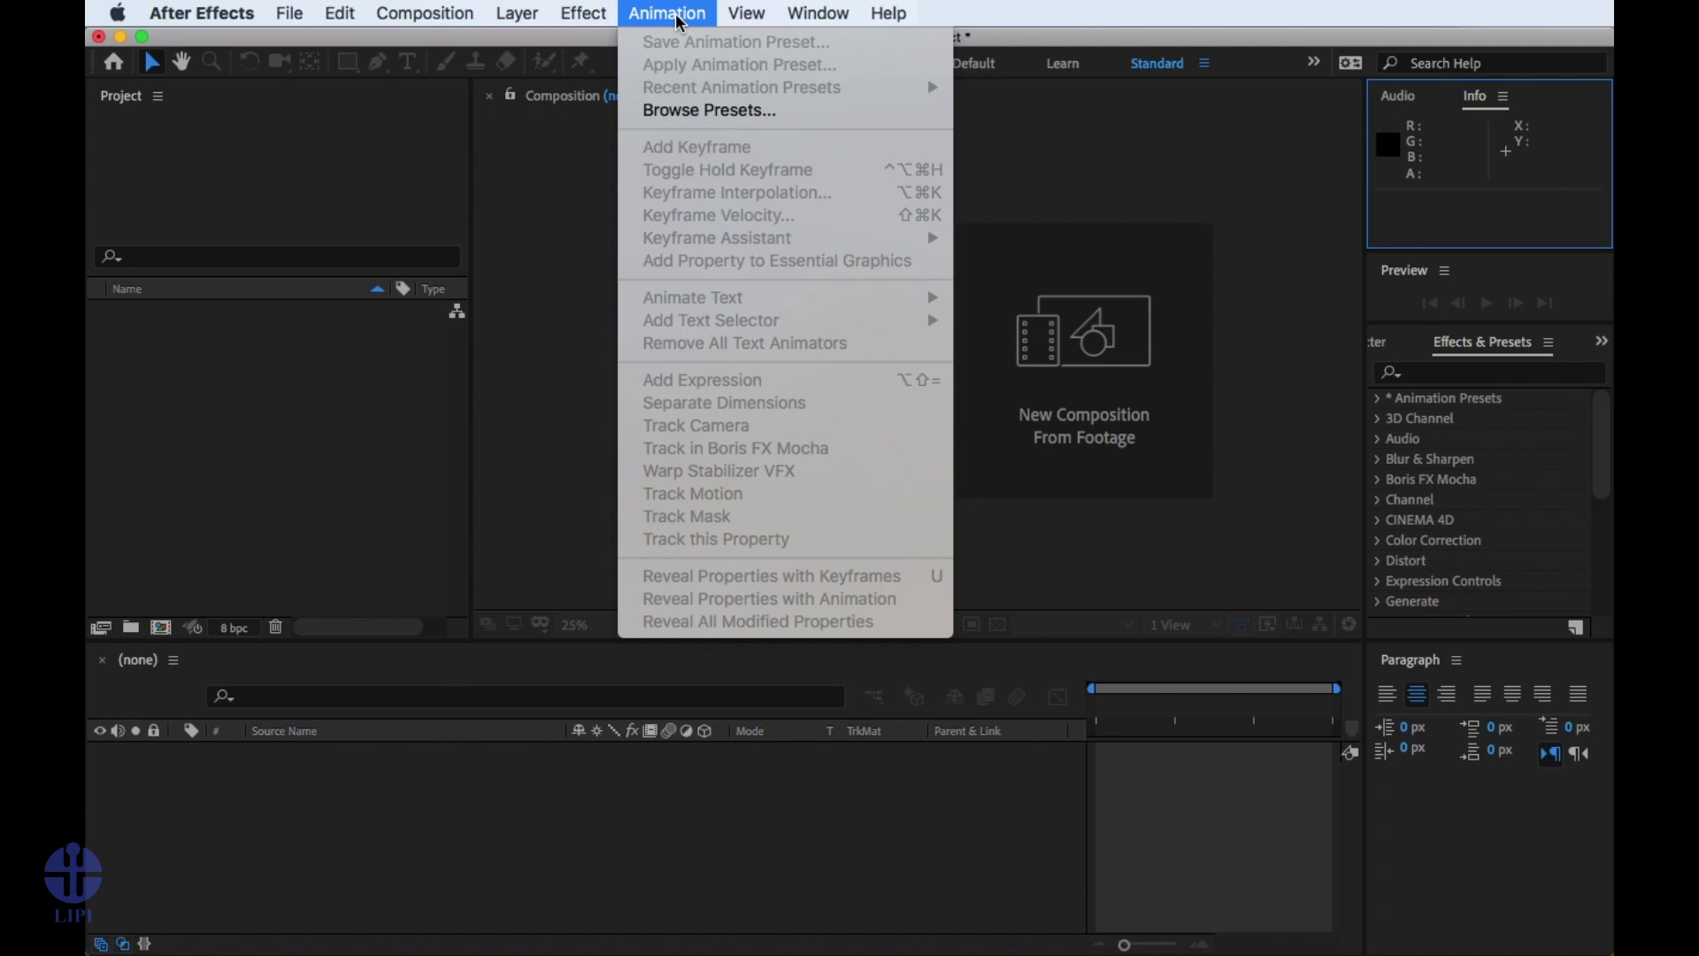
mouse_move(742, 18)
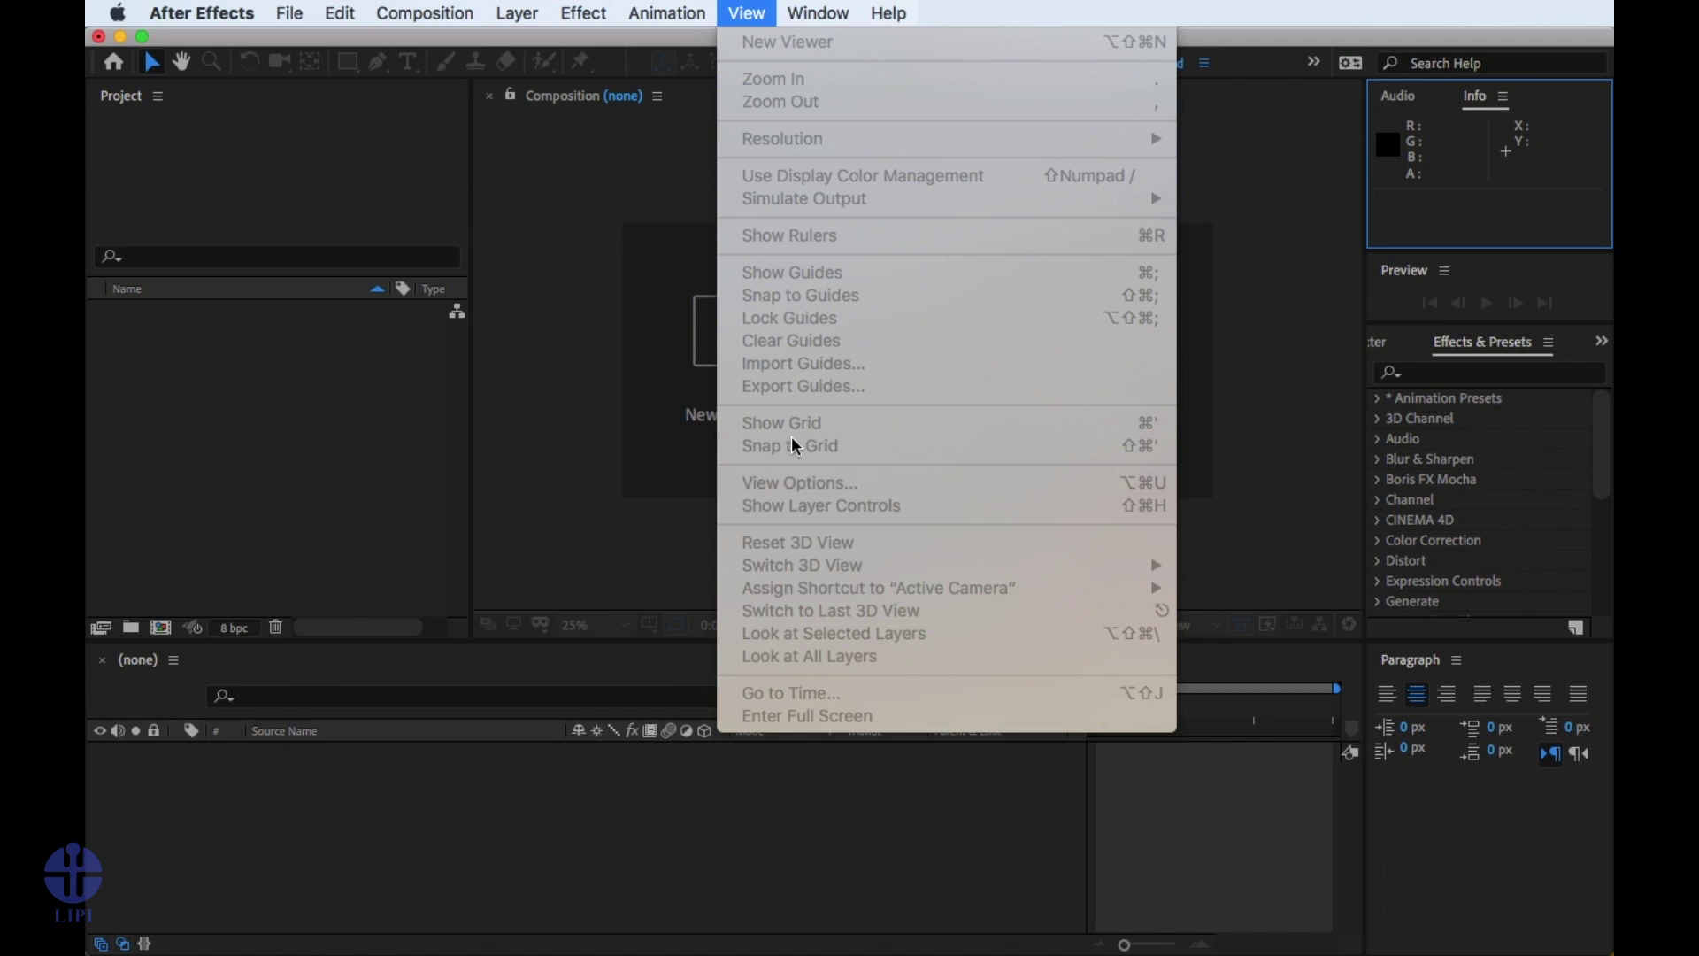
mouse_move(799, 9)
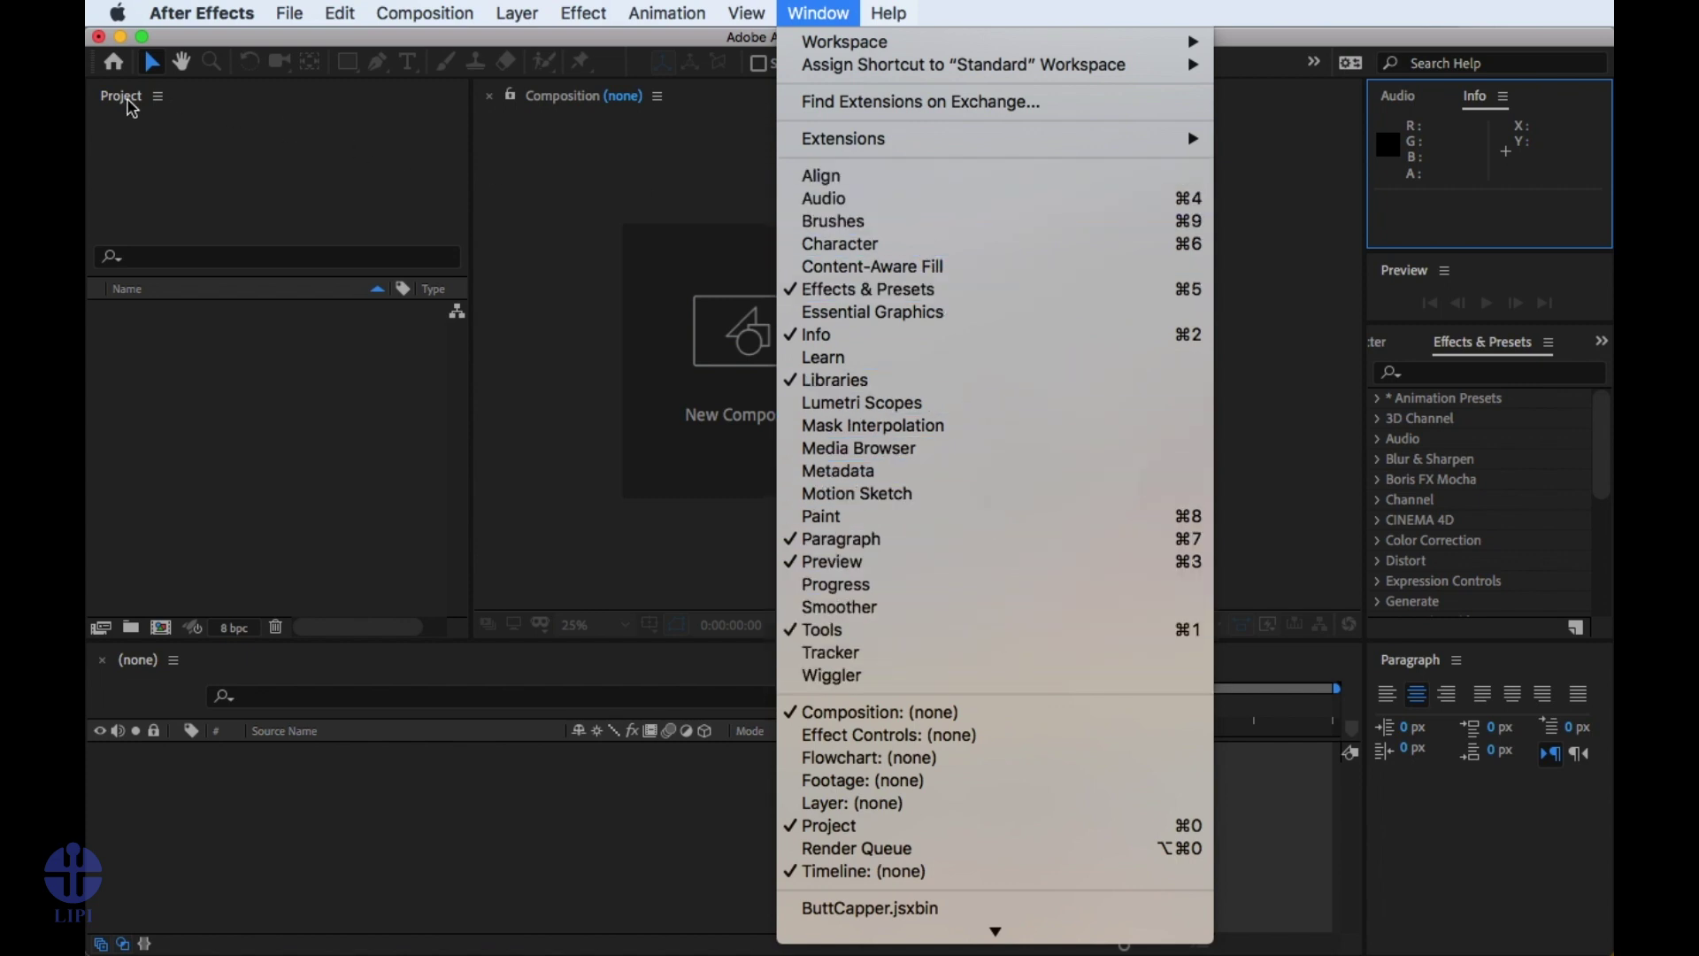
click(131, 108)
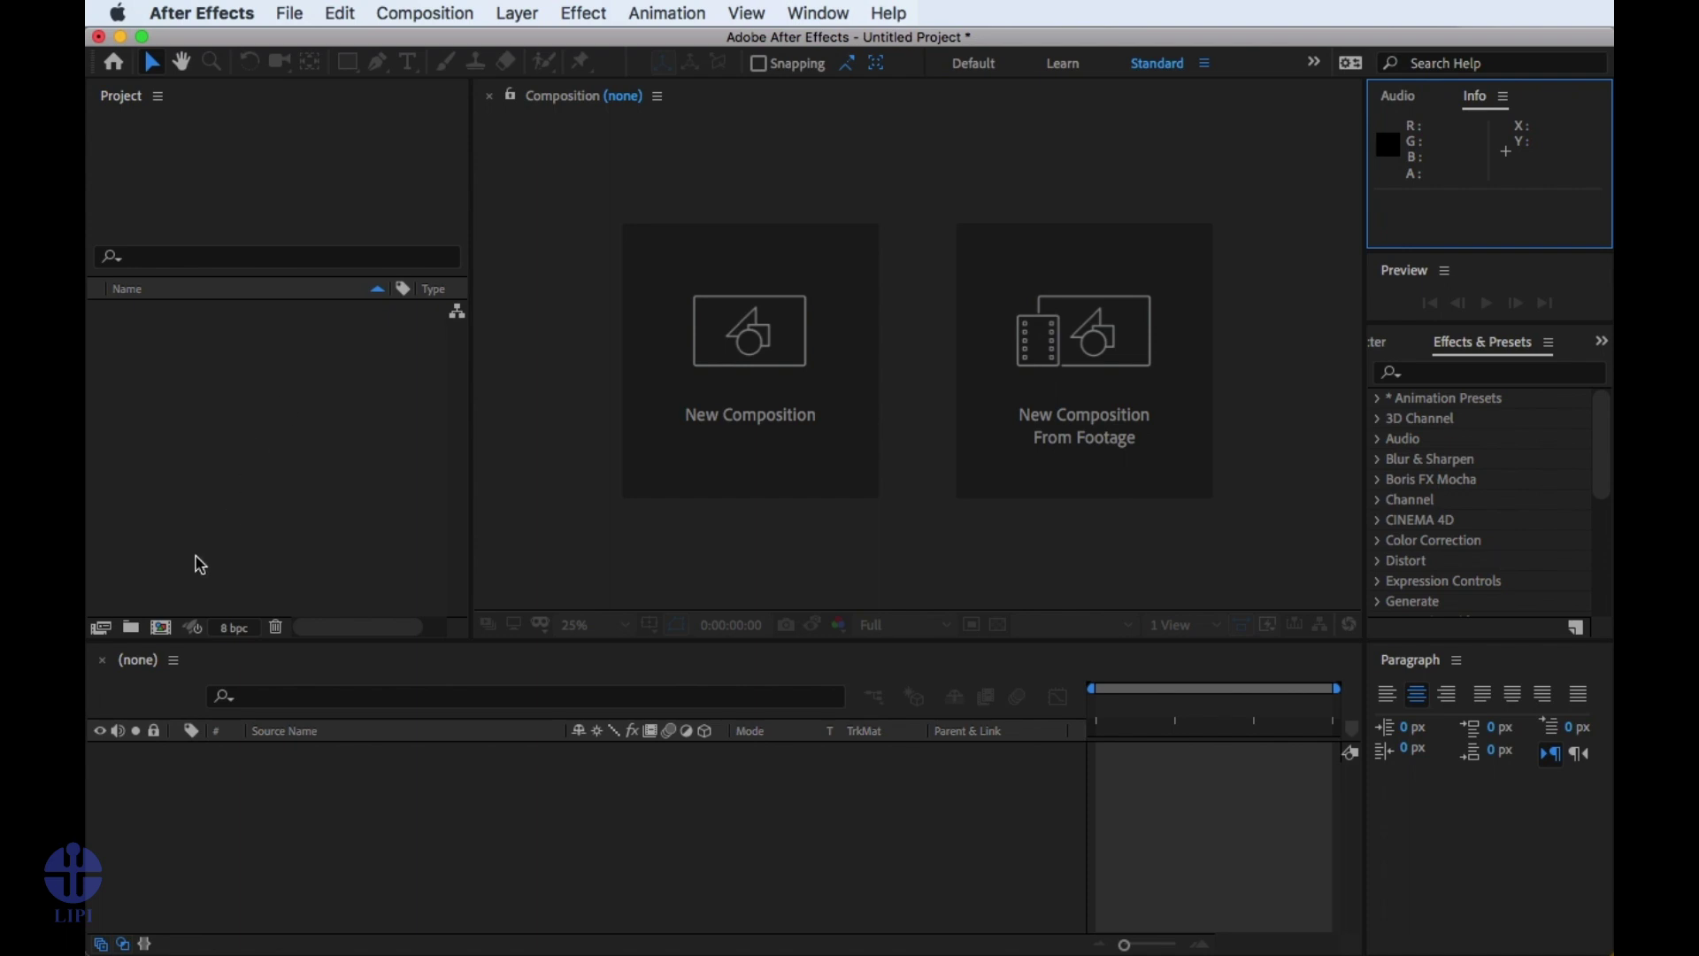
Add a folder with its default name and a composition with the HDTV 1080 25 preset to the project.
click(133, 634)
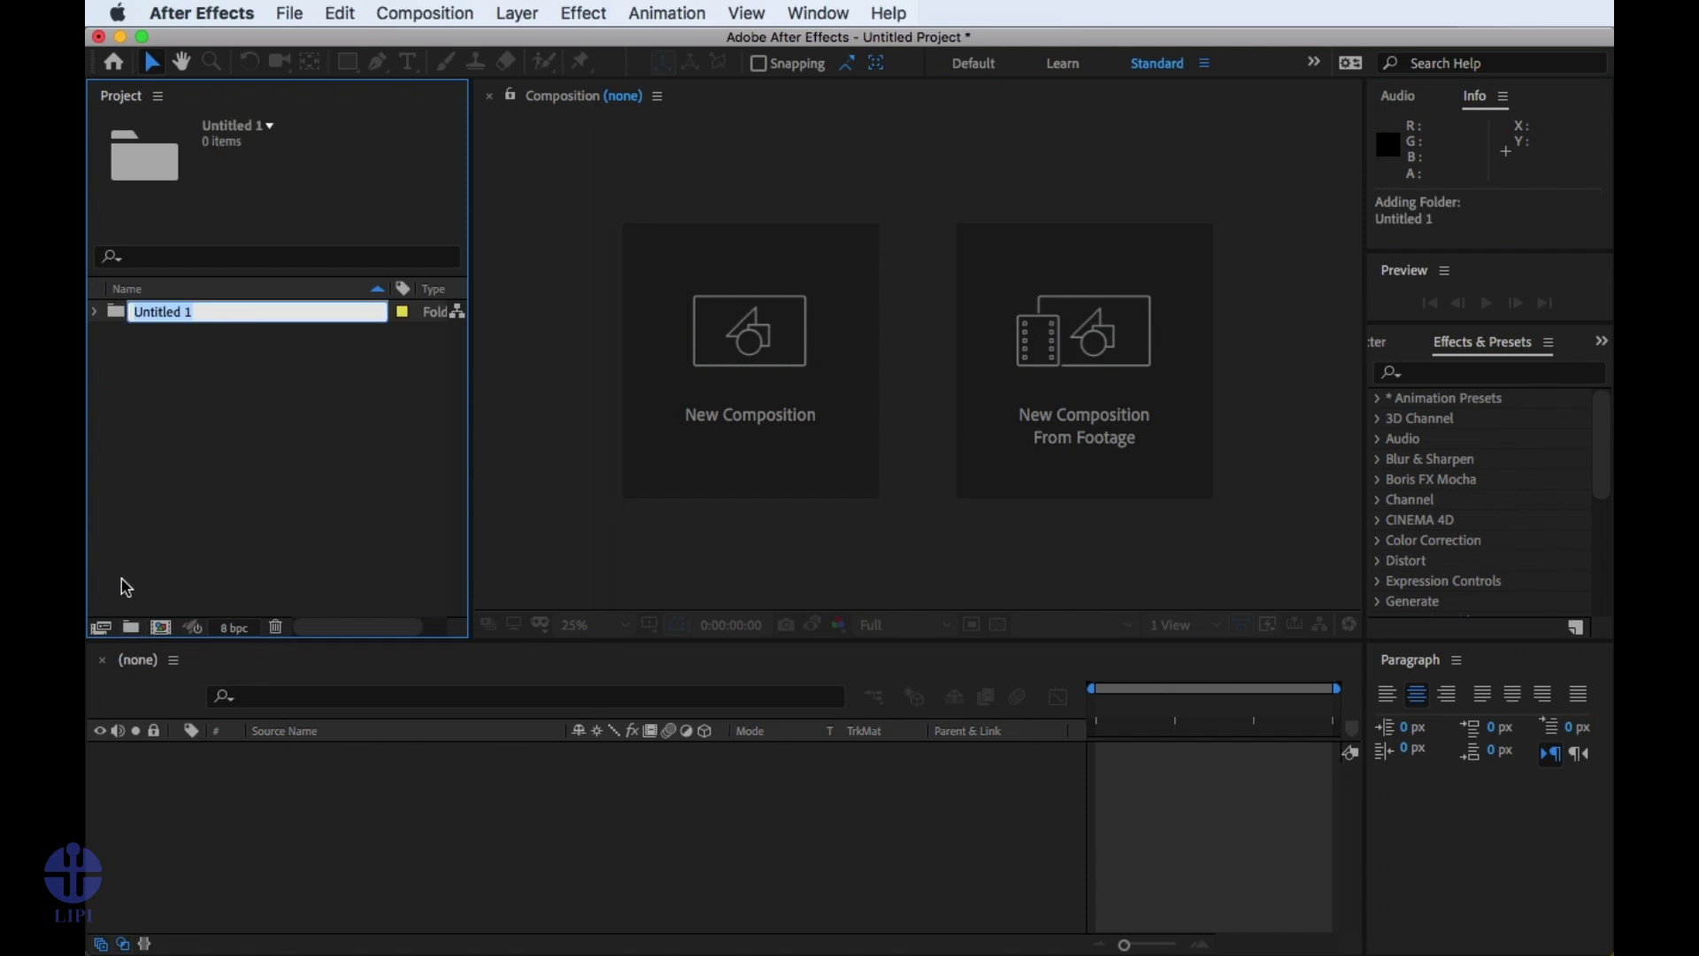
click(174, 351)
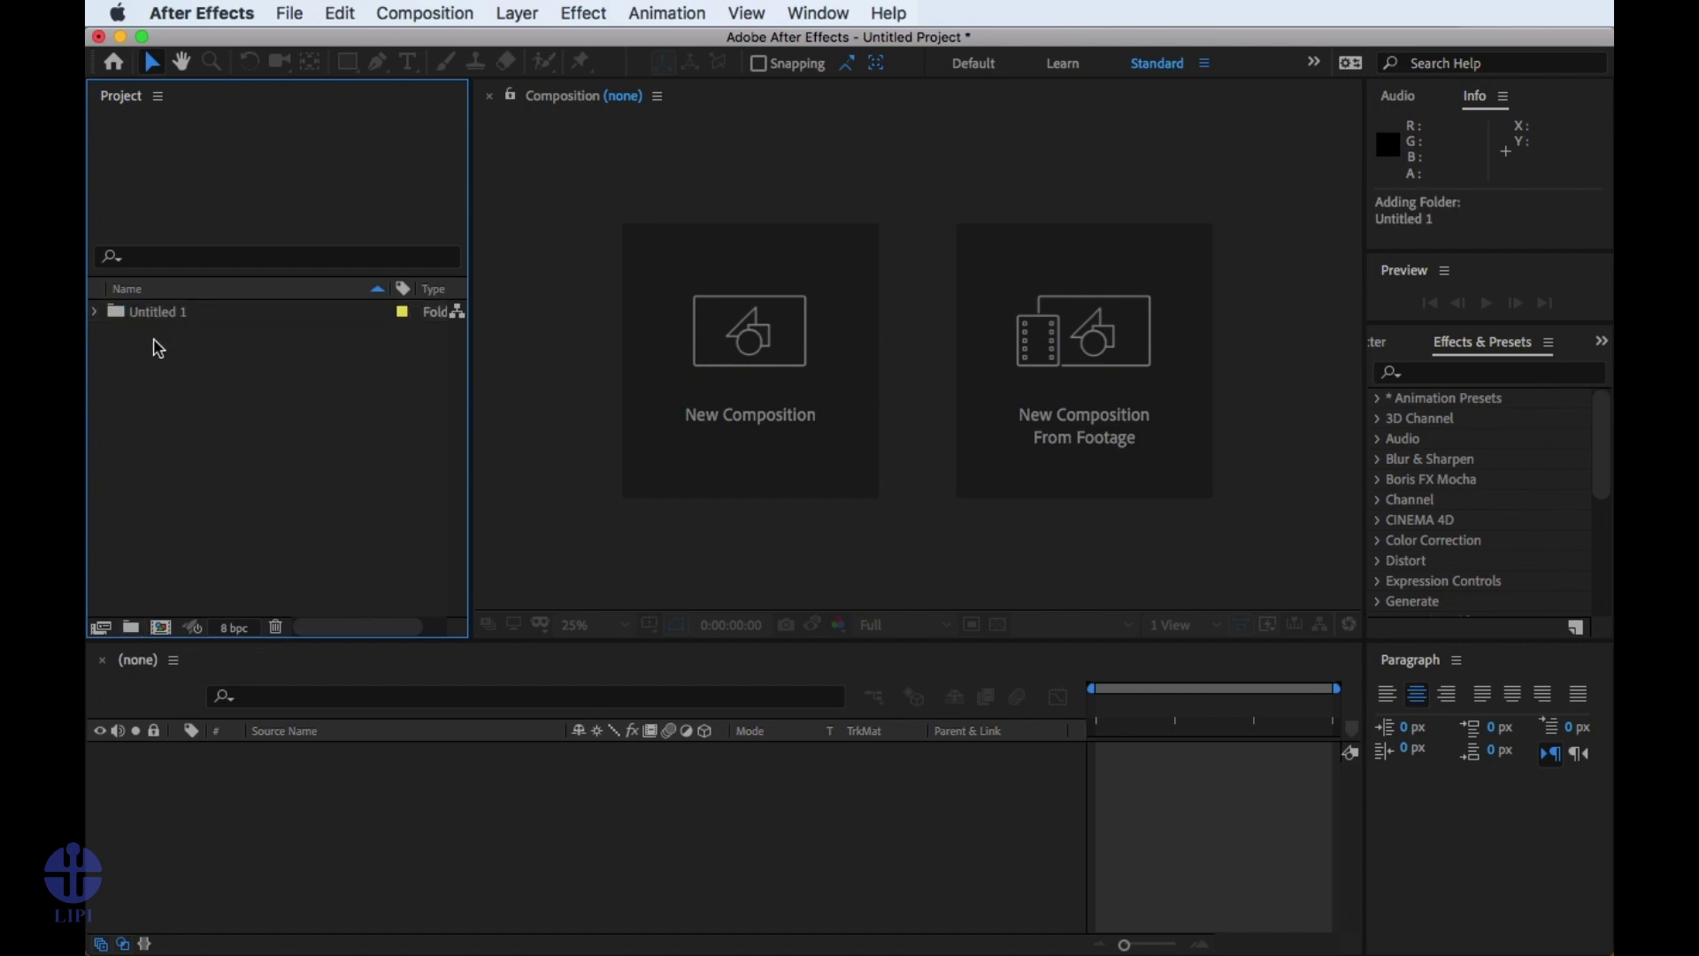
click(166, 634)
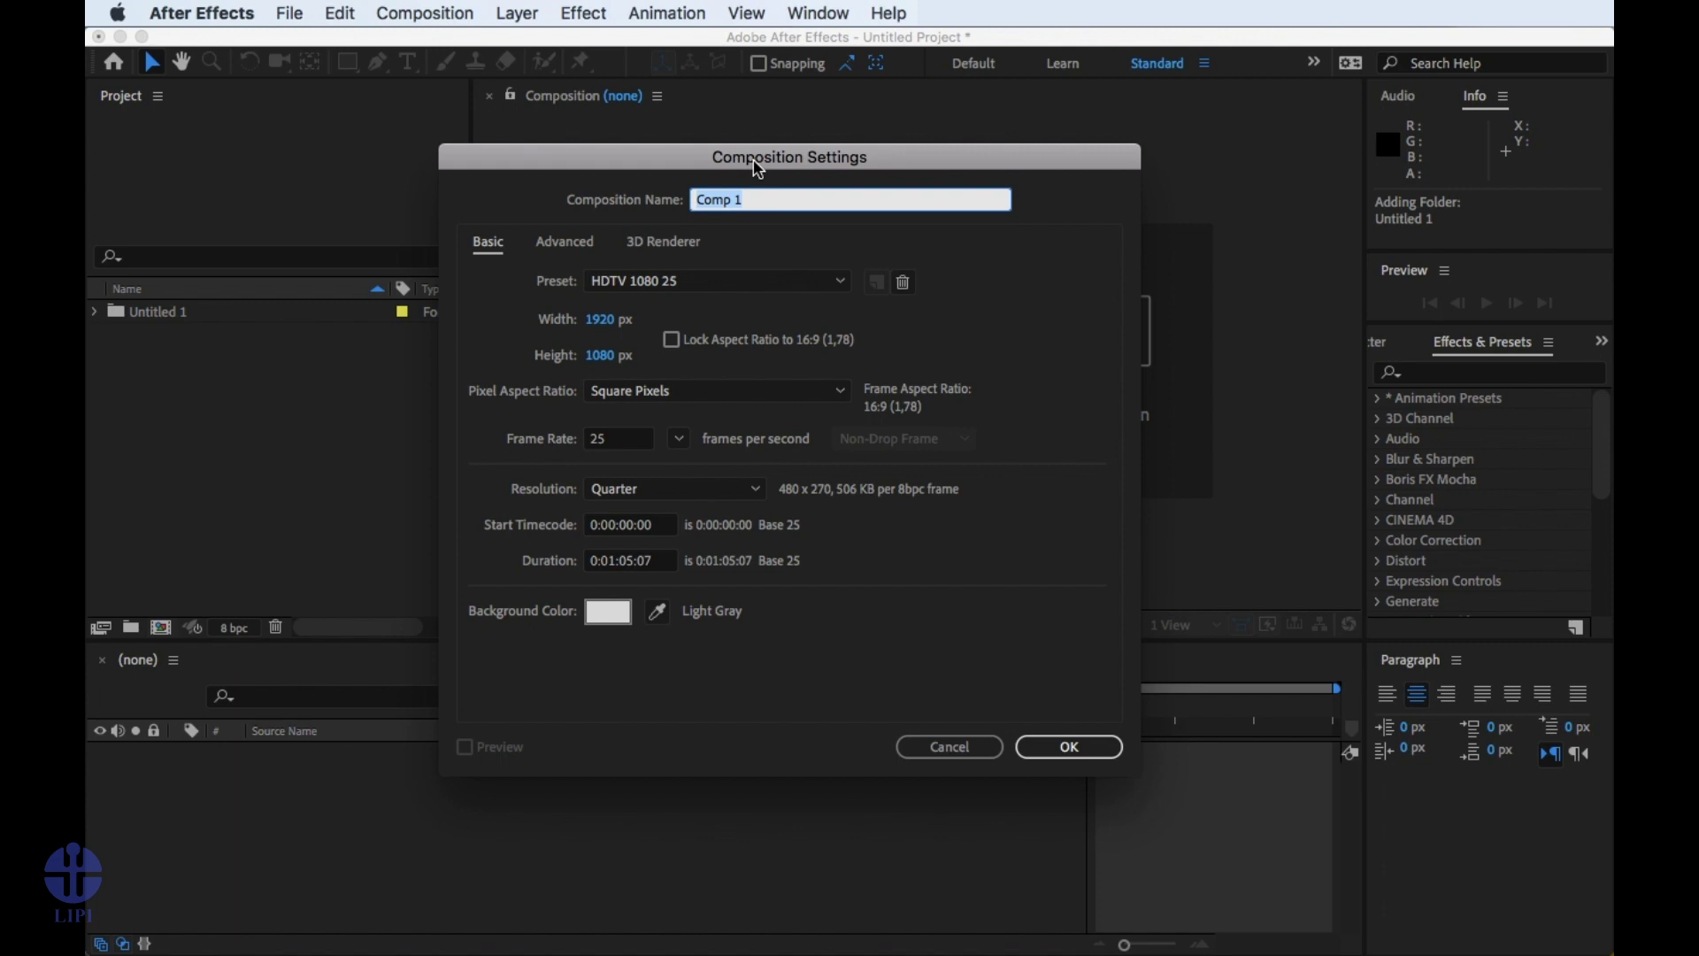
click(1083, 748)
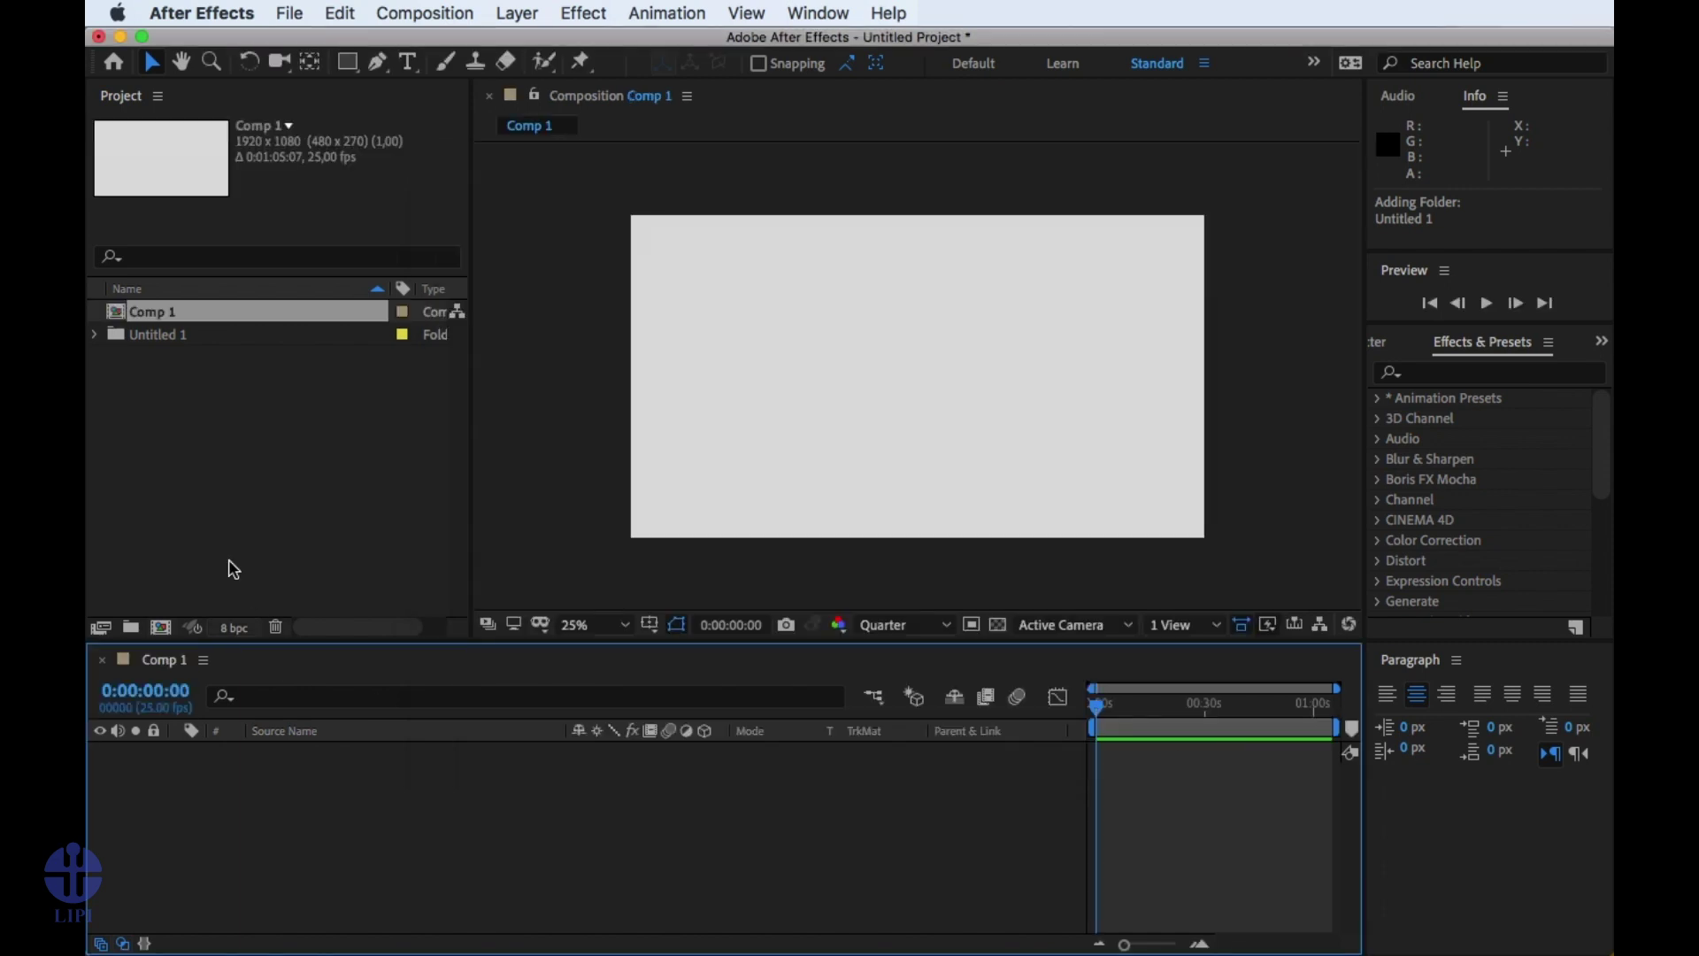
Delete the Untitled 1 folder and the Comp 1 composition from the project.
click(176, 336)
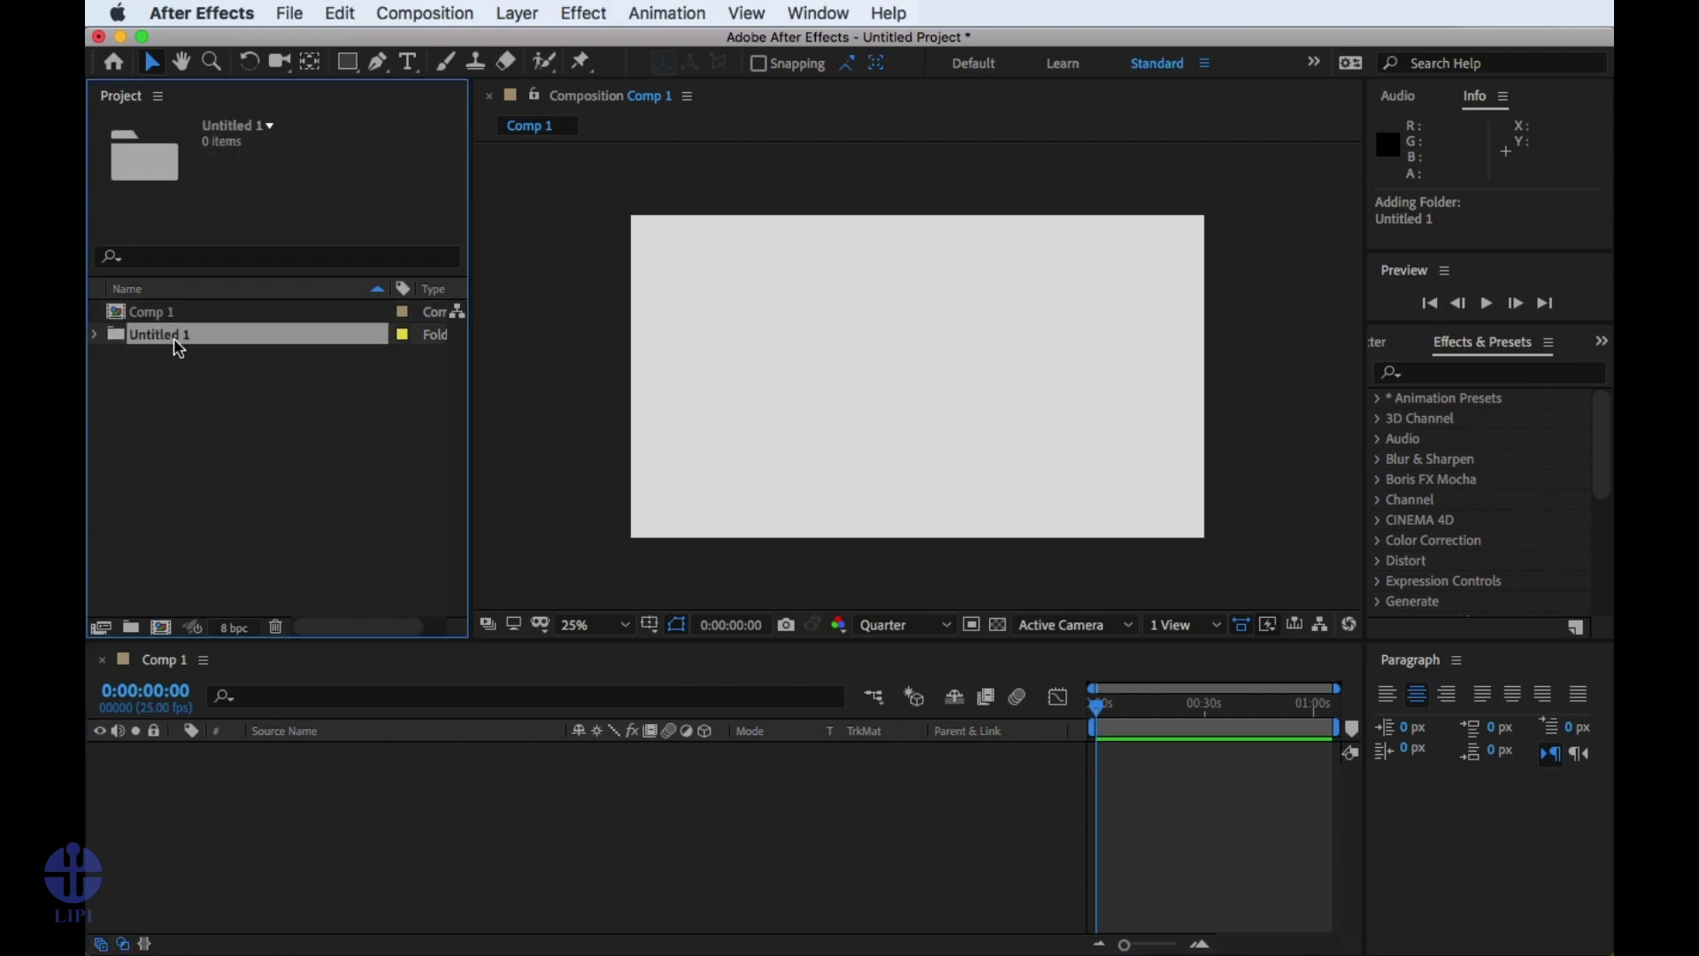
key(Delete)
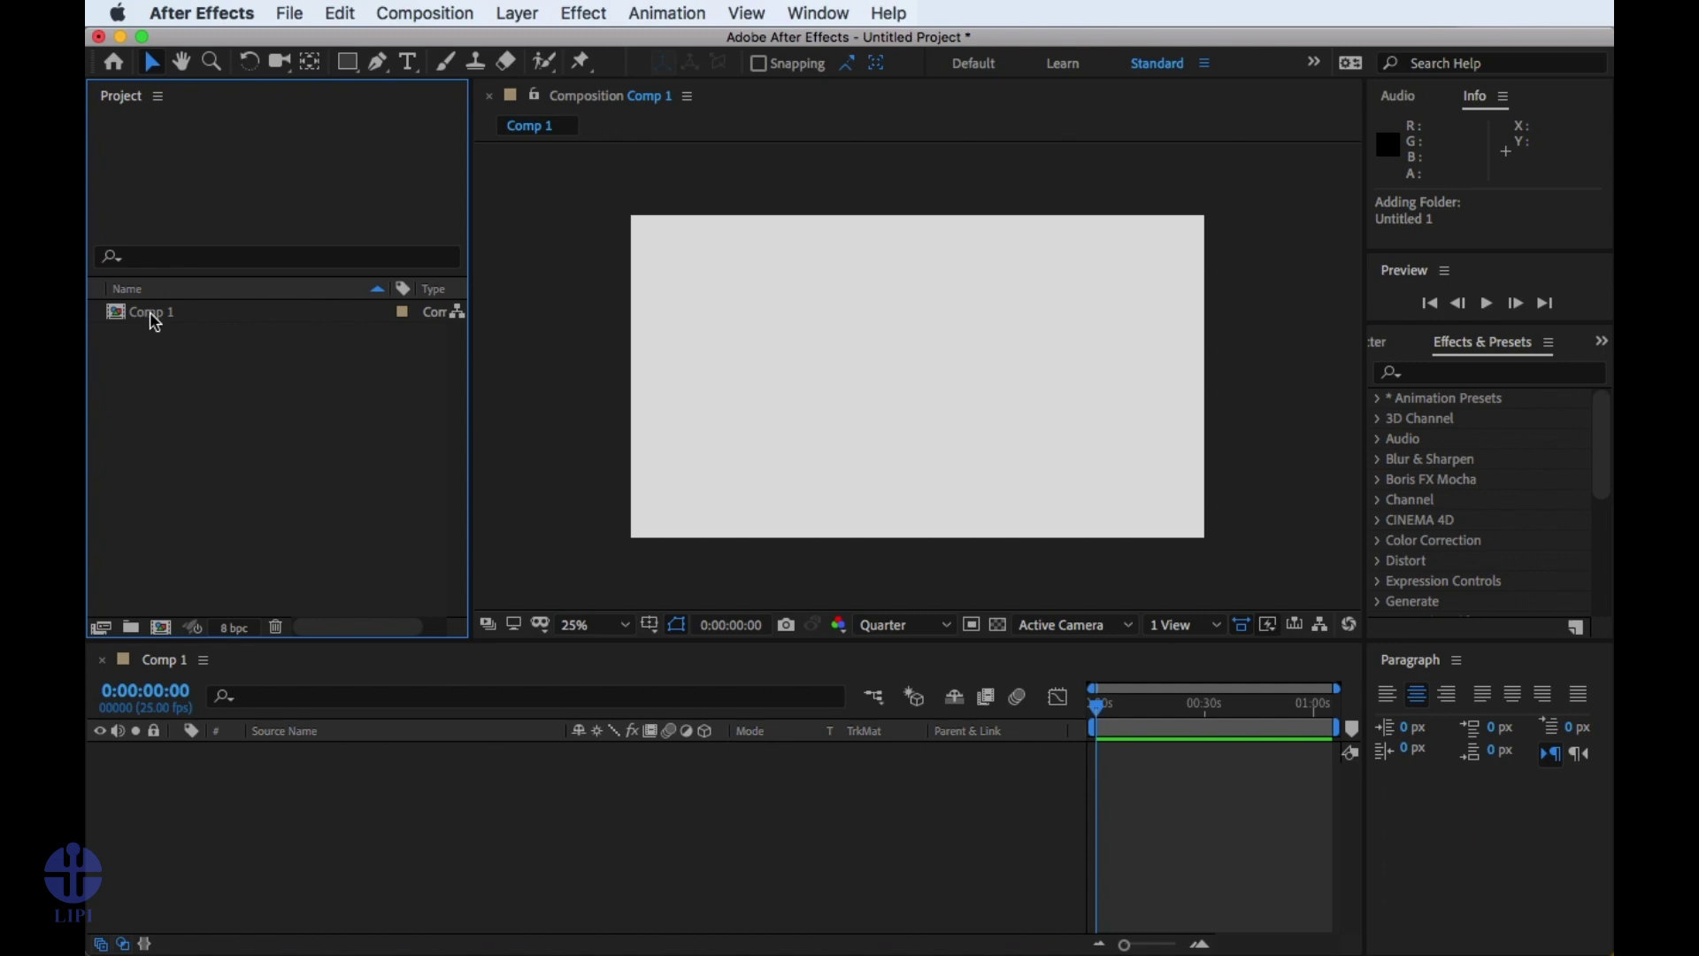
click(152, 314)
key(Delete)
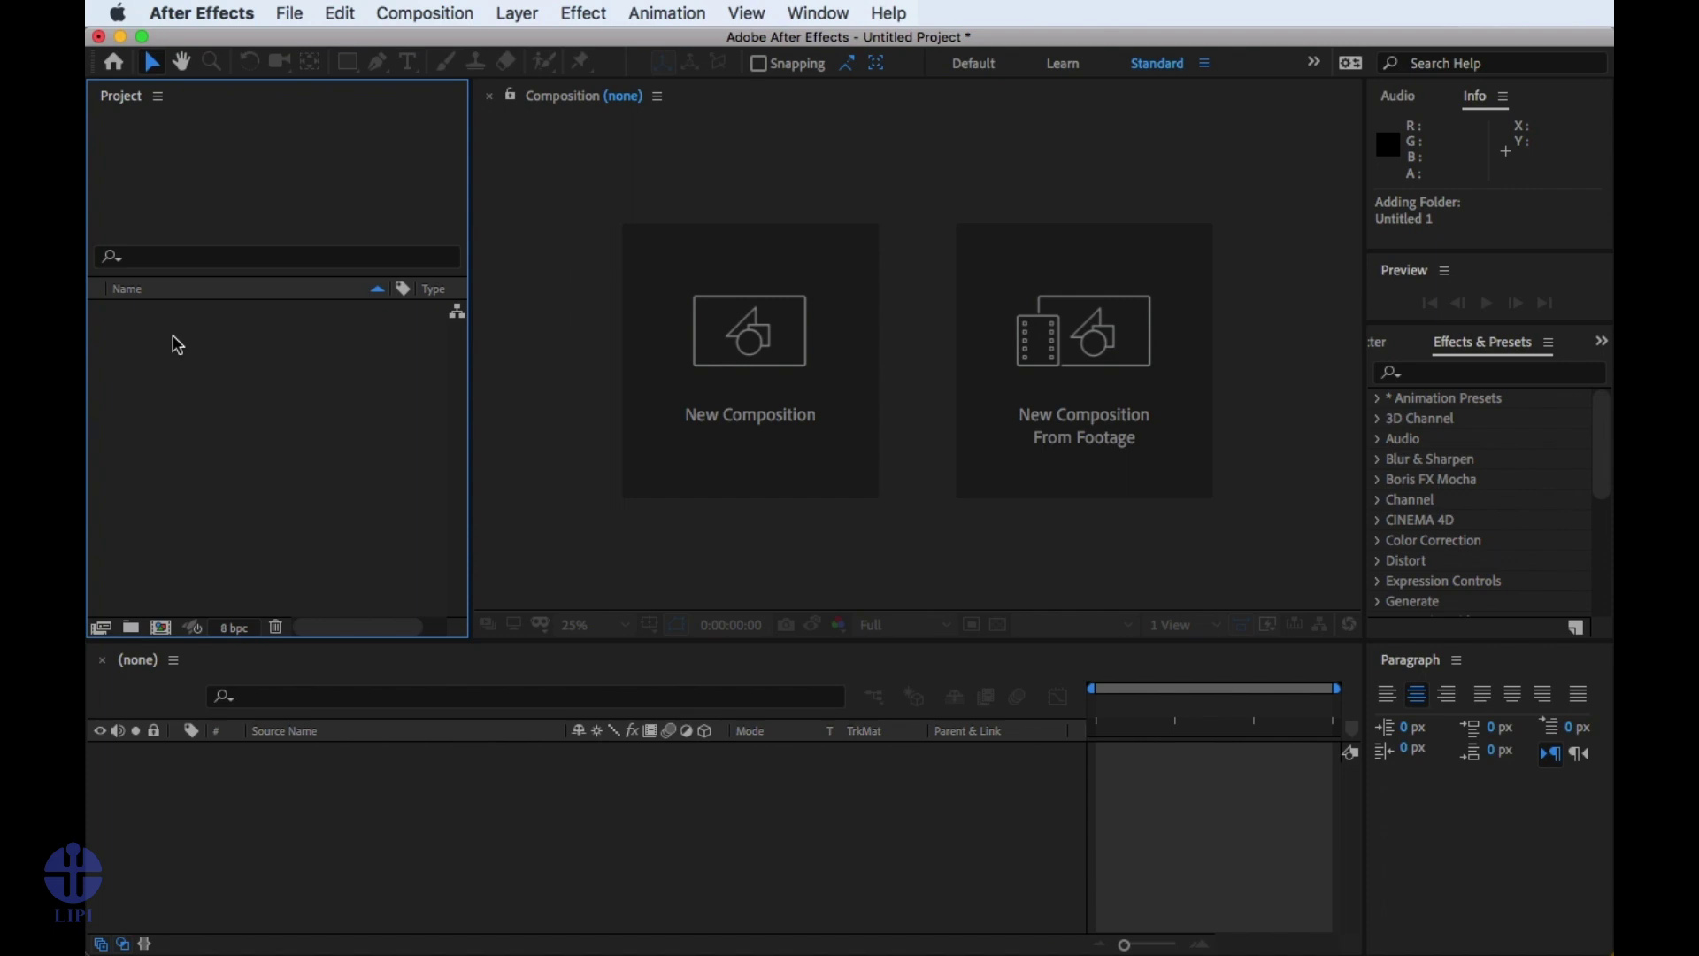
Examine the footage import dialog and the available commands for importing files and creating a composition.
double_click(218, 411)
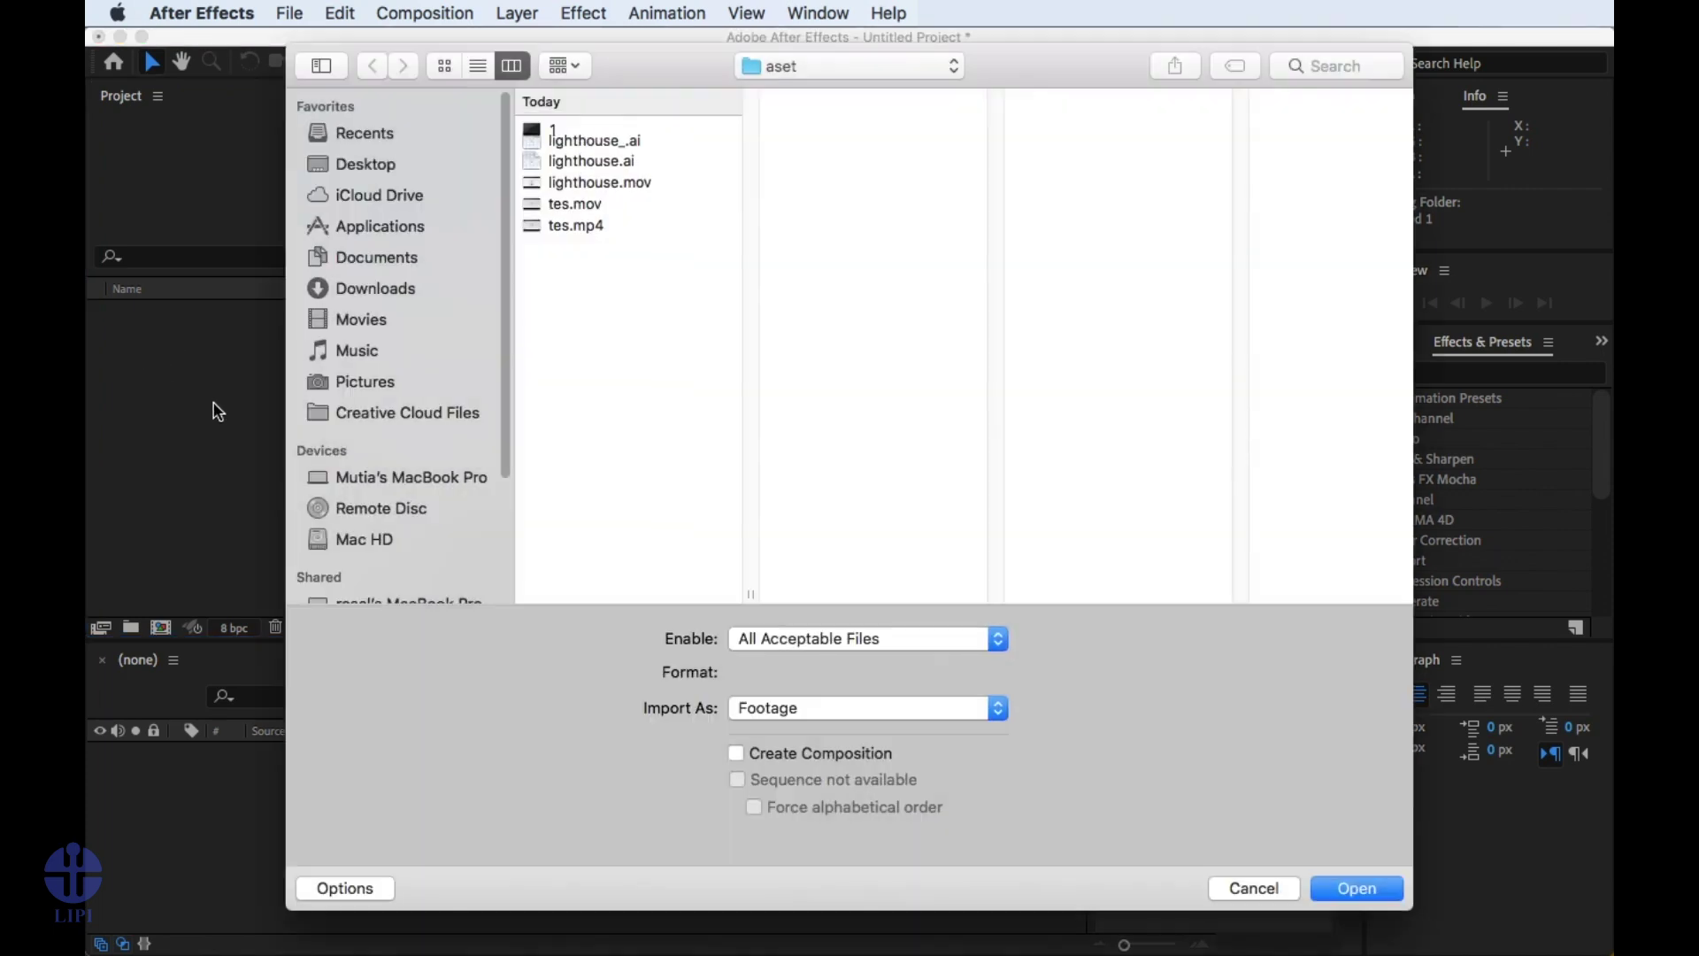
click(1232, 885)
click(282, 26)
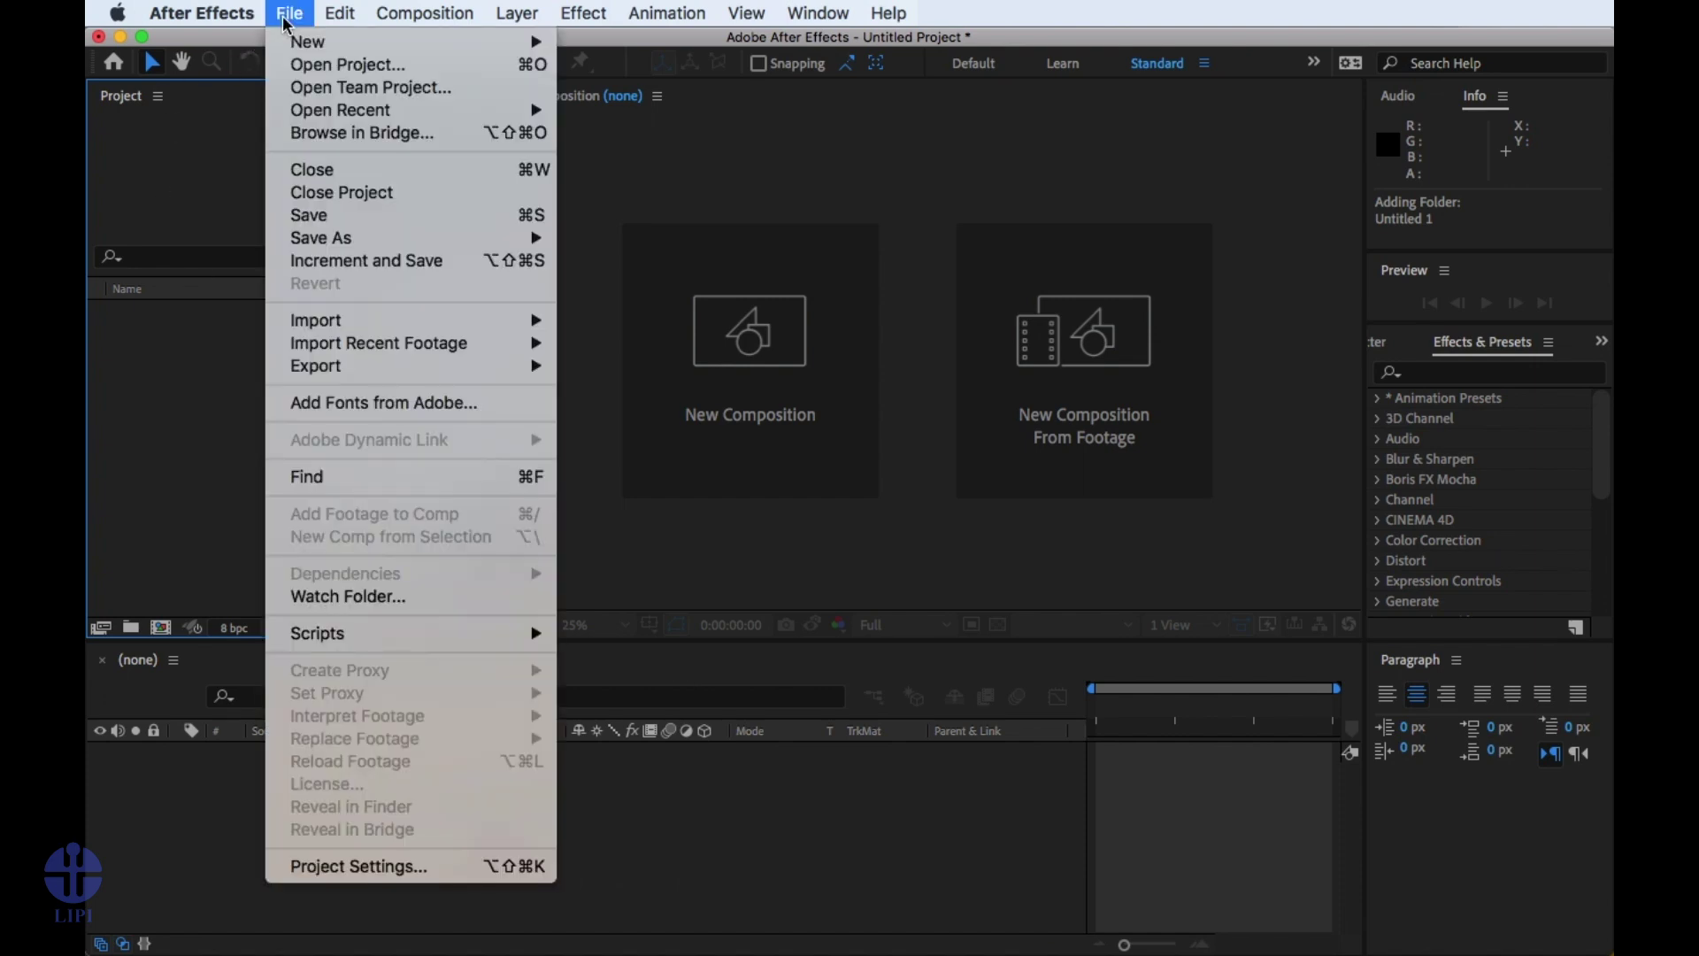
mouse_move(496, 320)
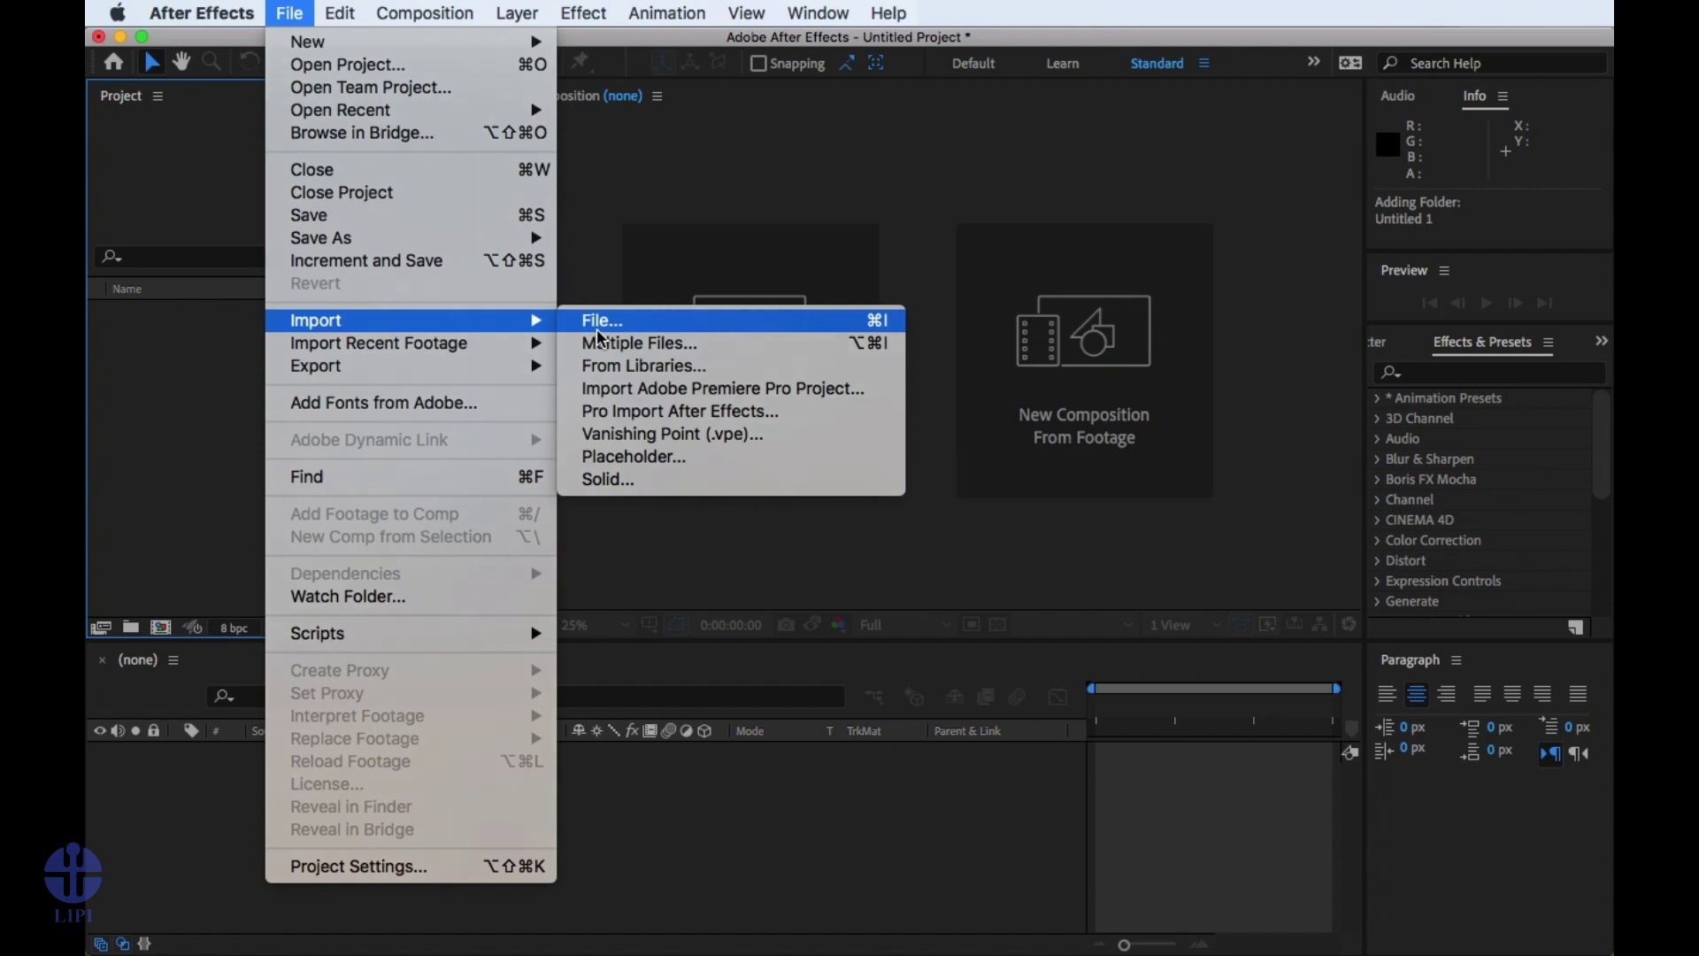
click(732, 153)
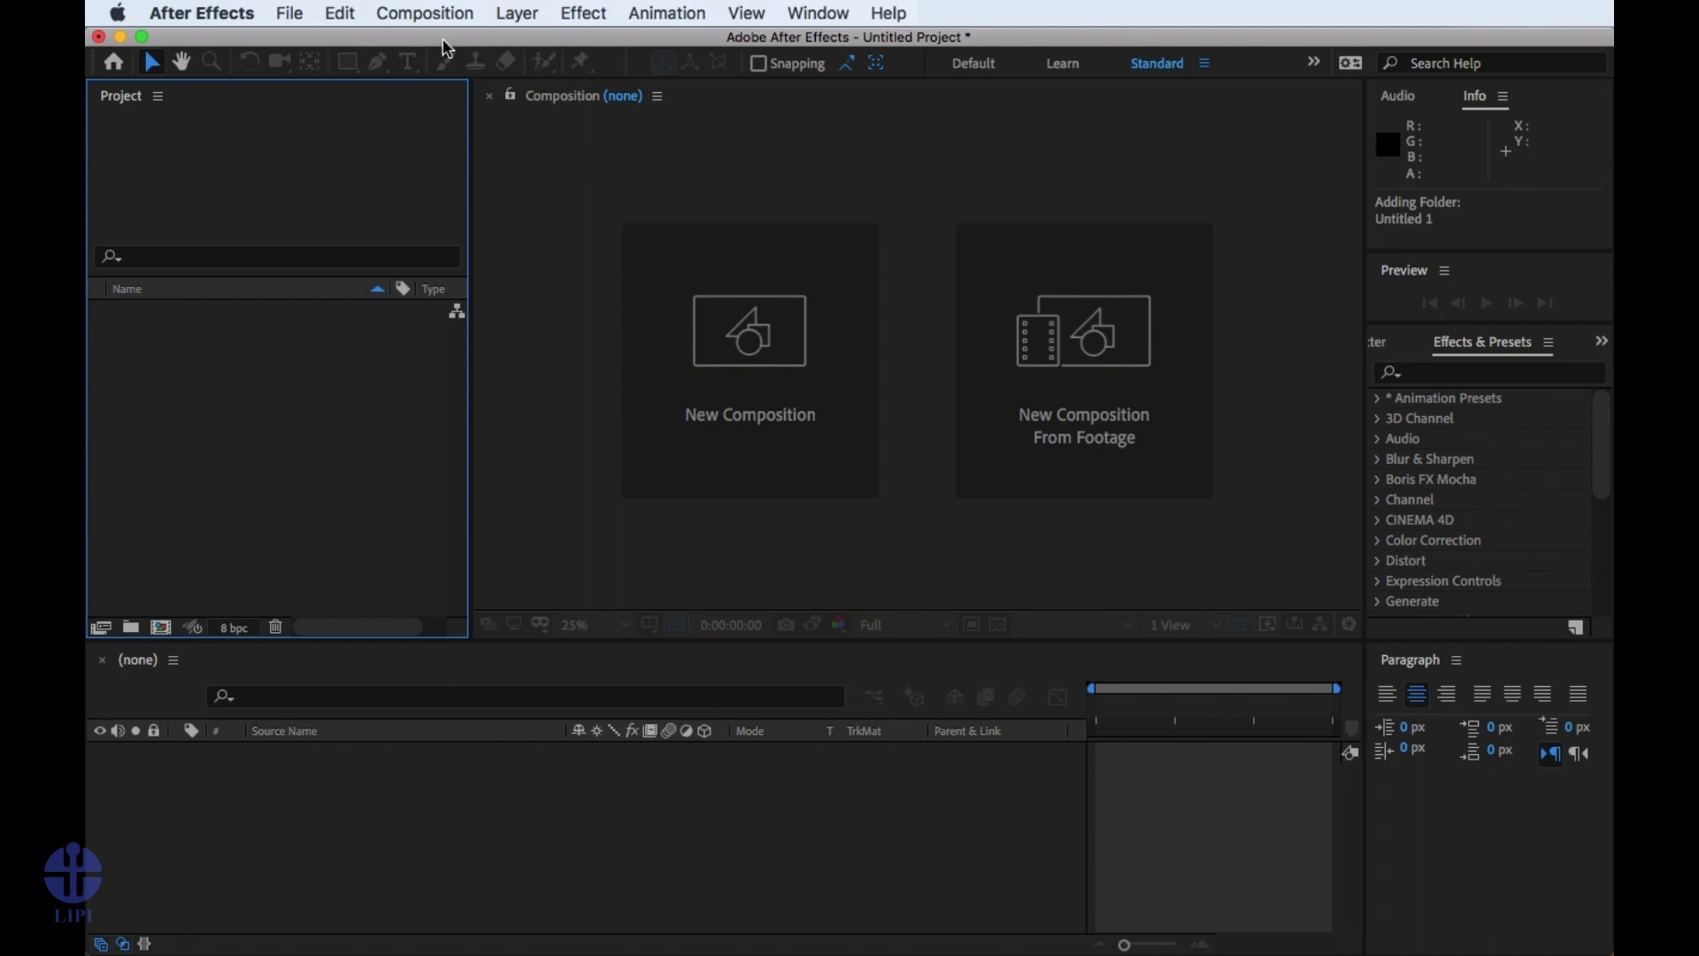
click(426, 13)
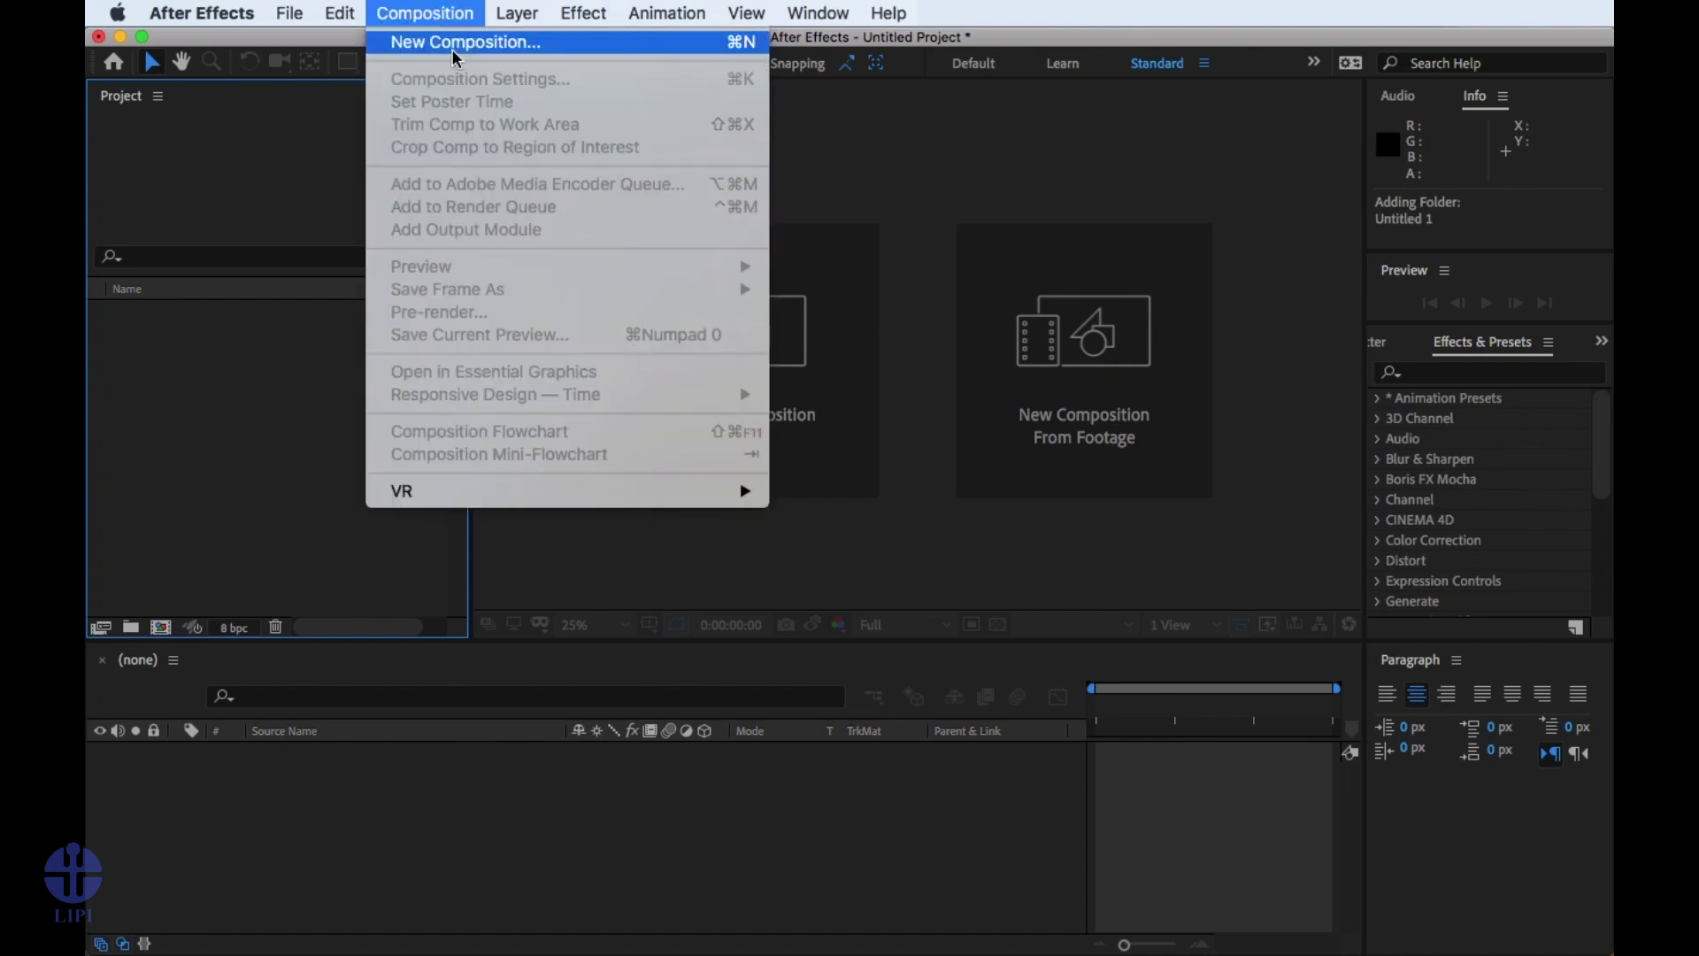
click(1066, 186)
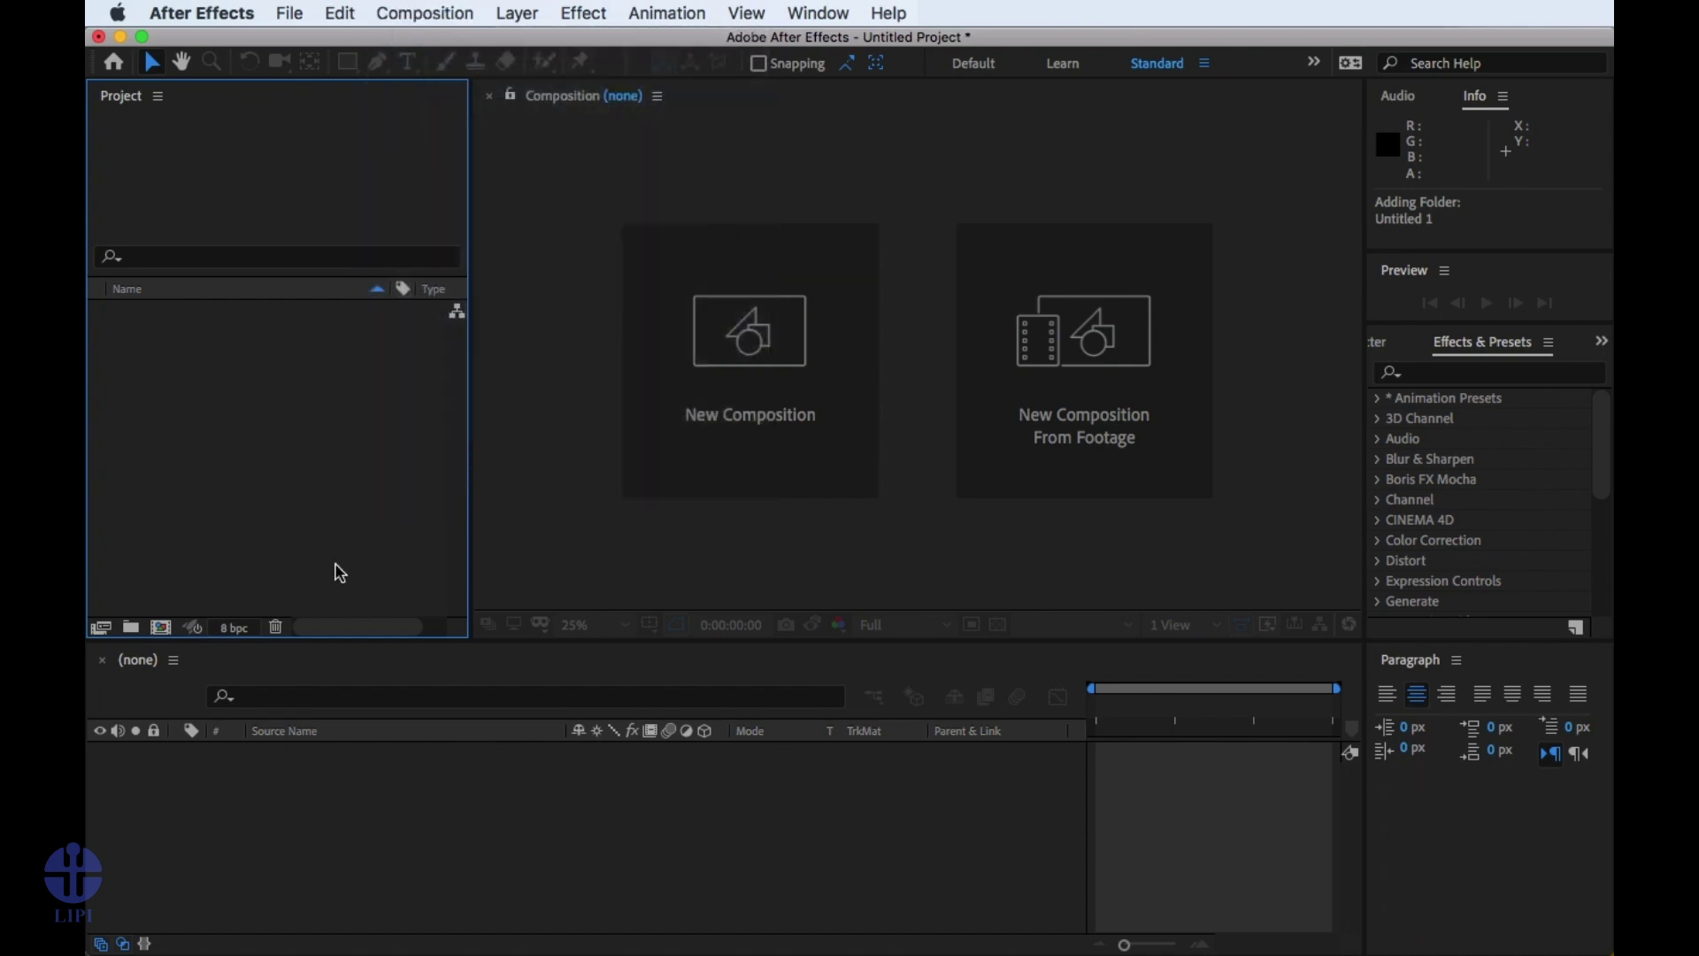
Create a composition with the HDTV 1080 25 preset, keeping the duration at 0:01:05:07.
click(160, 628)
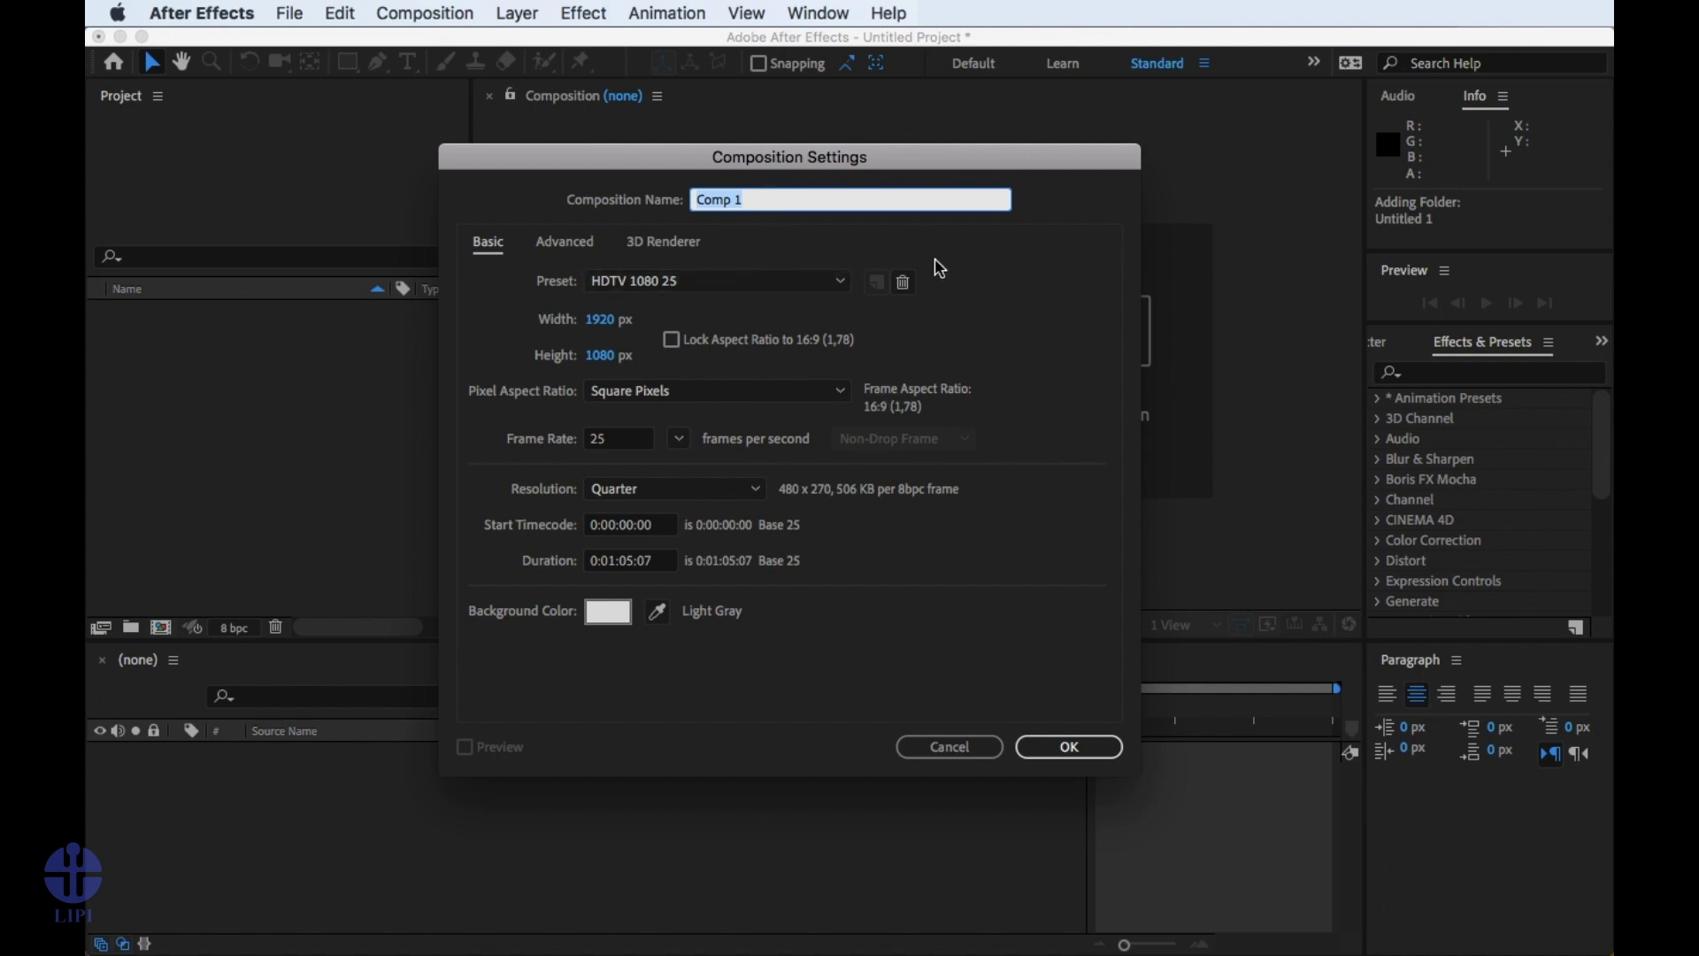
click(613, 292)
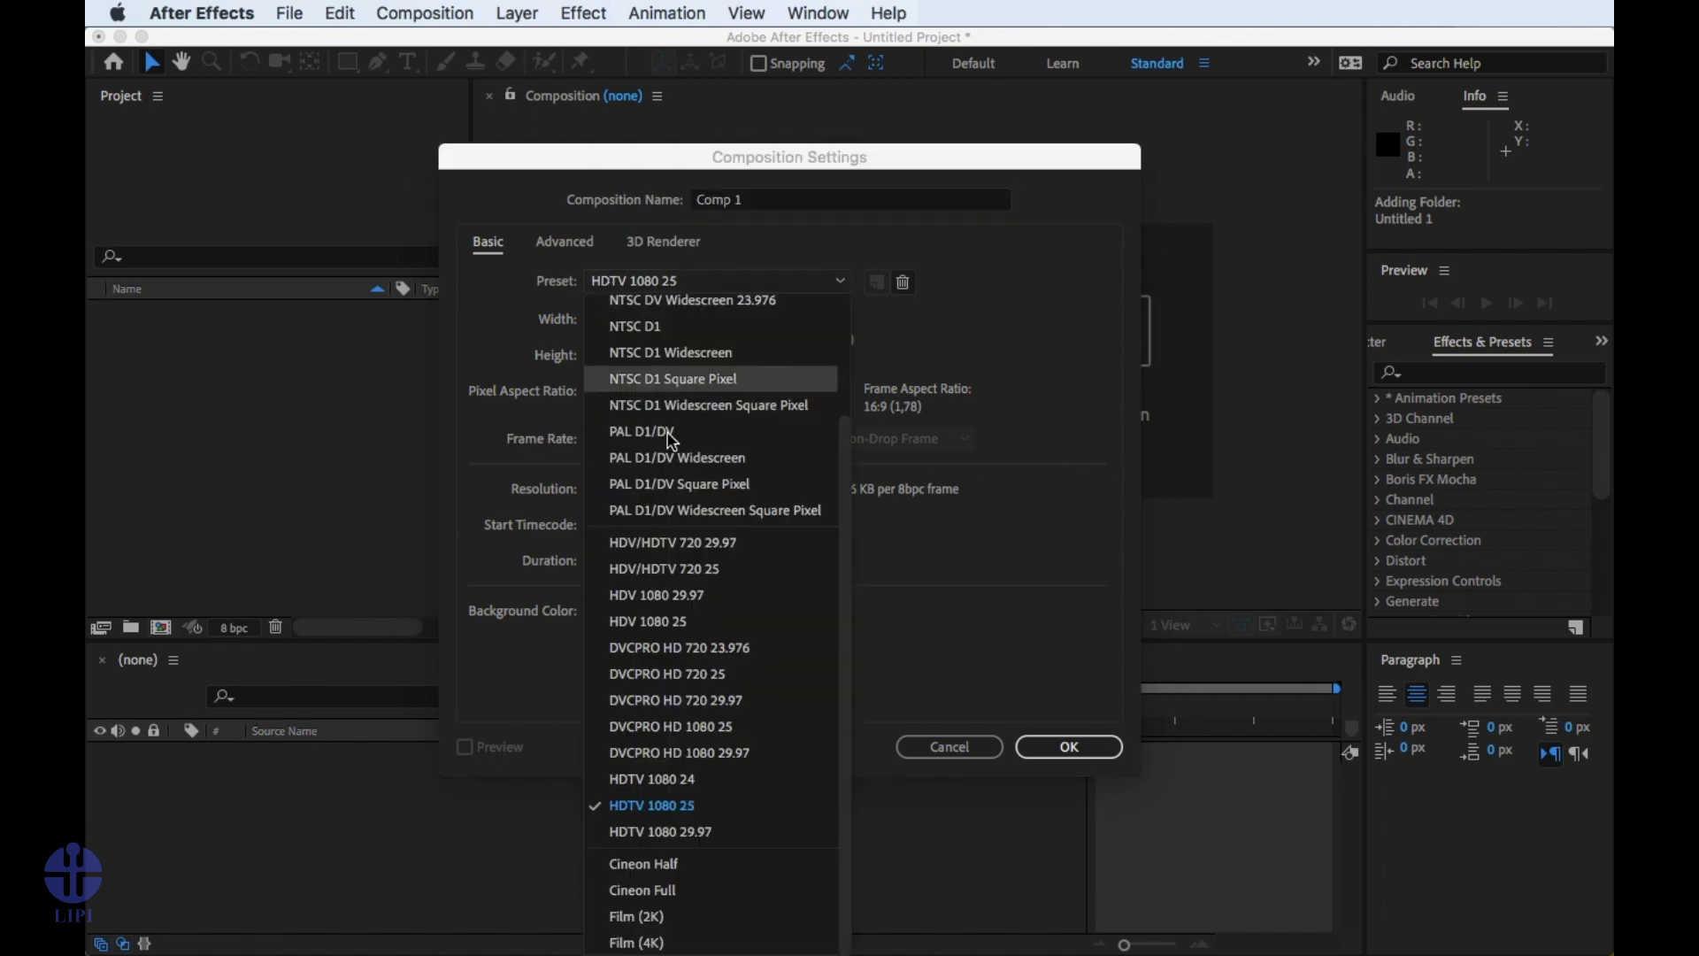
click(699, 816)
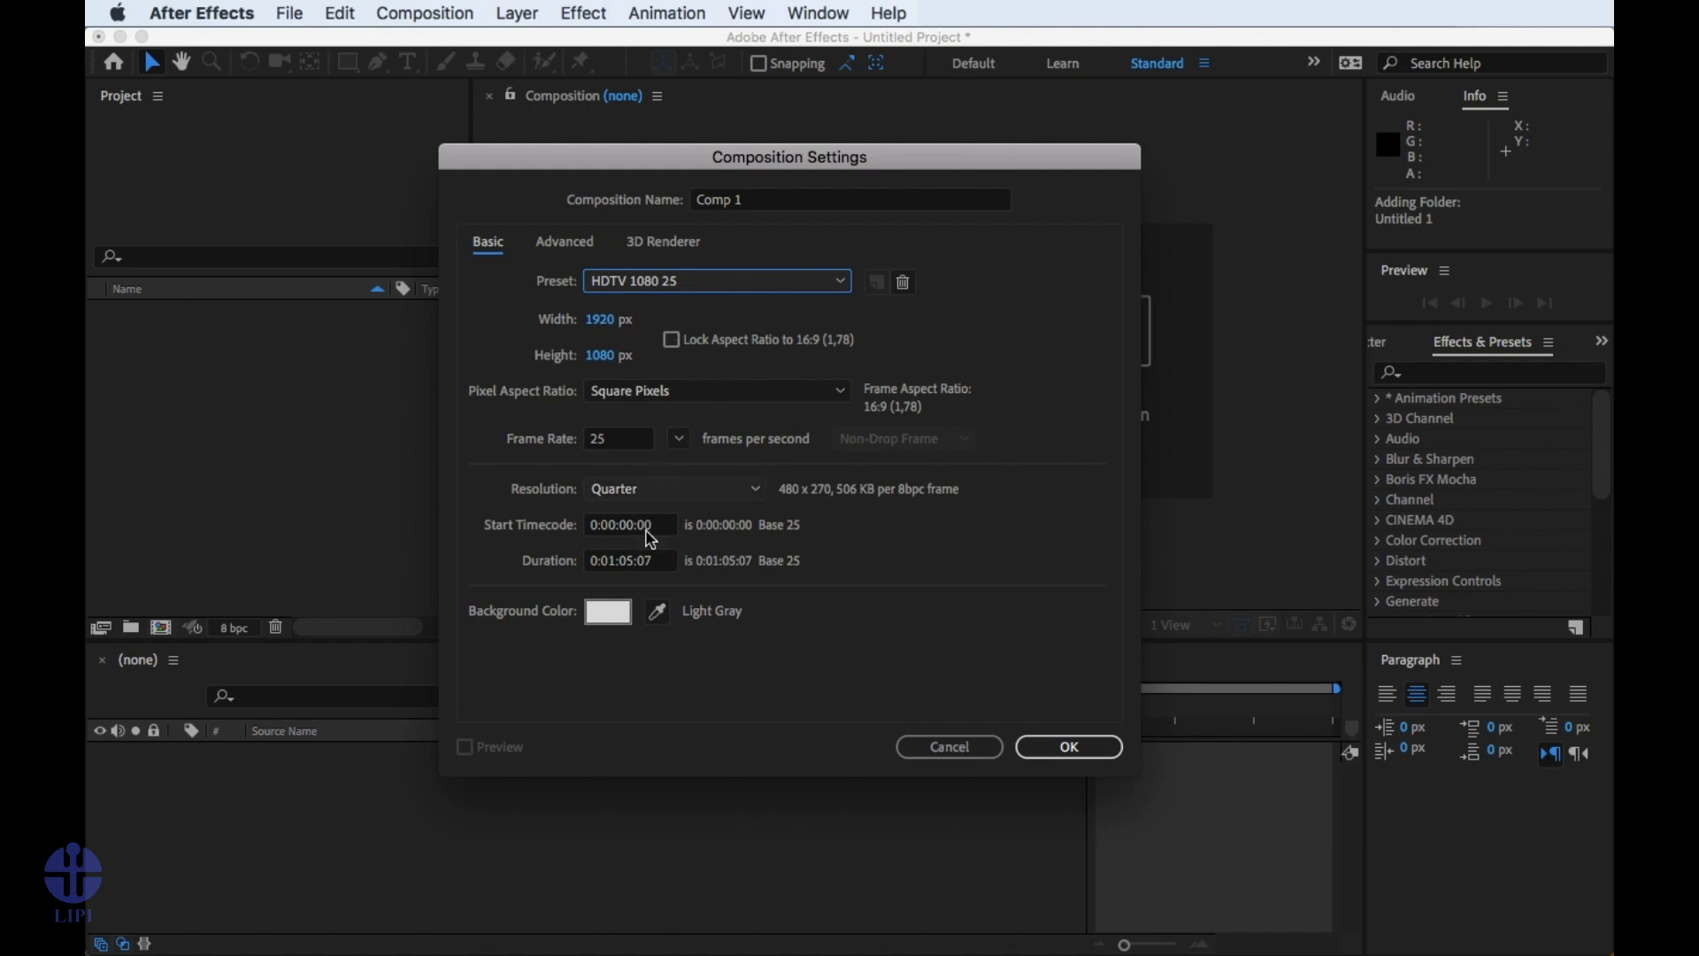
click(614, 567)
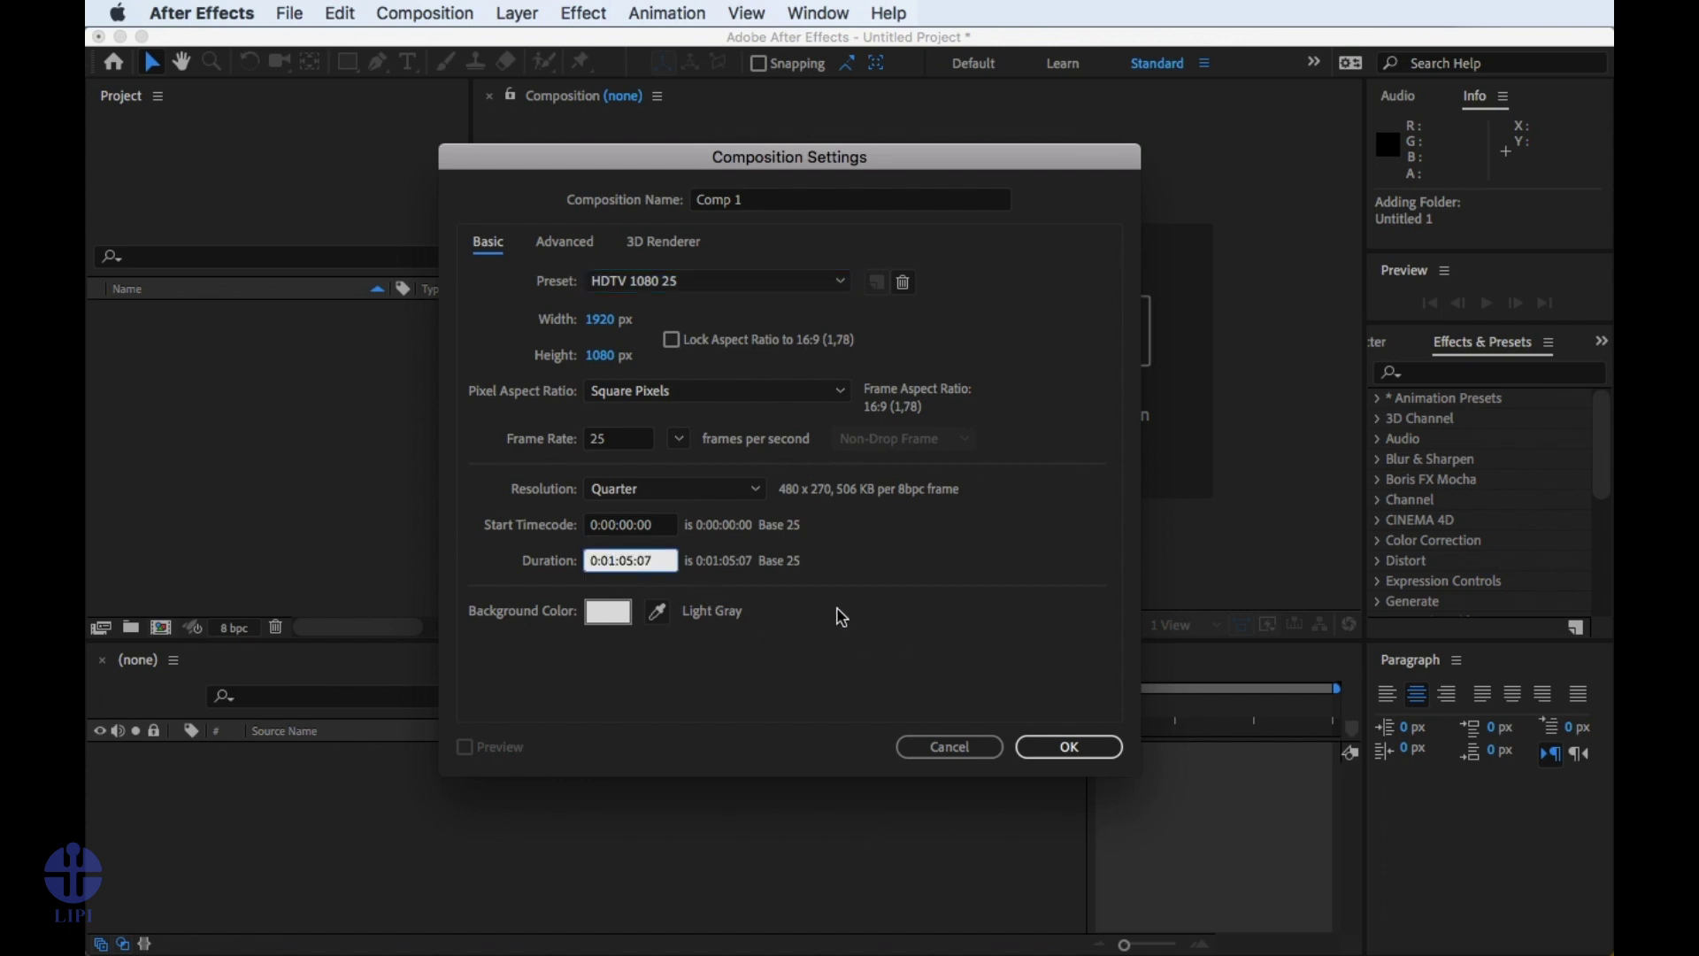
click(1080, 748)
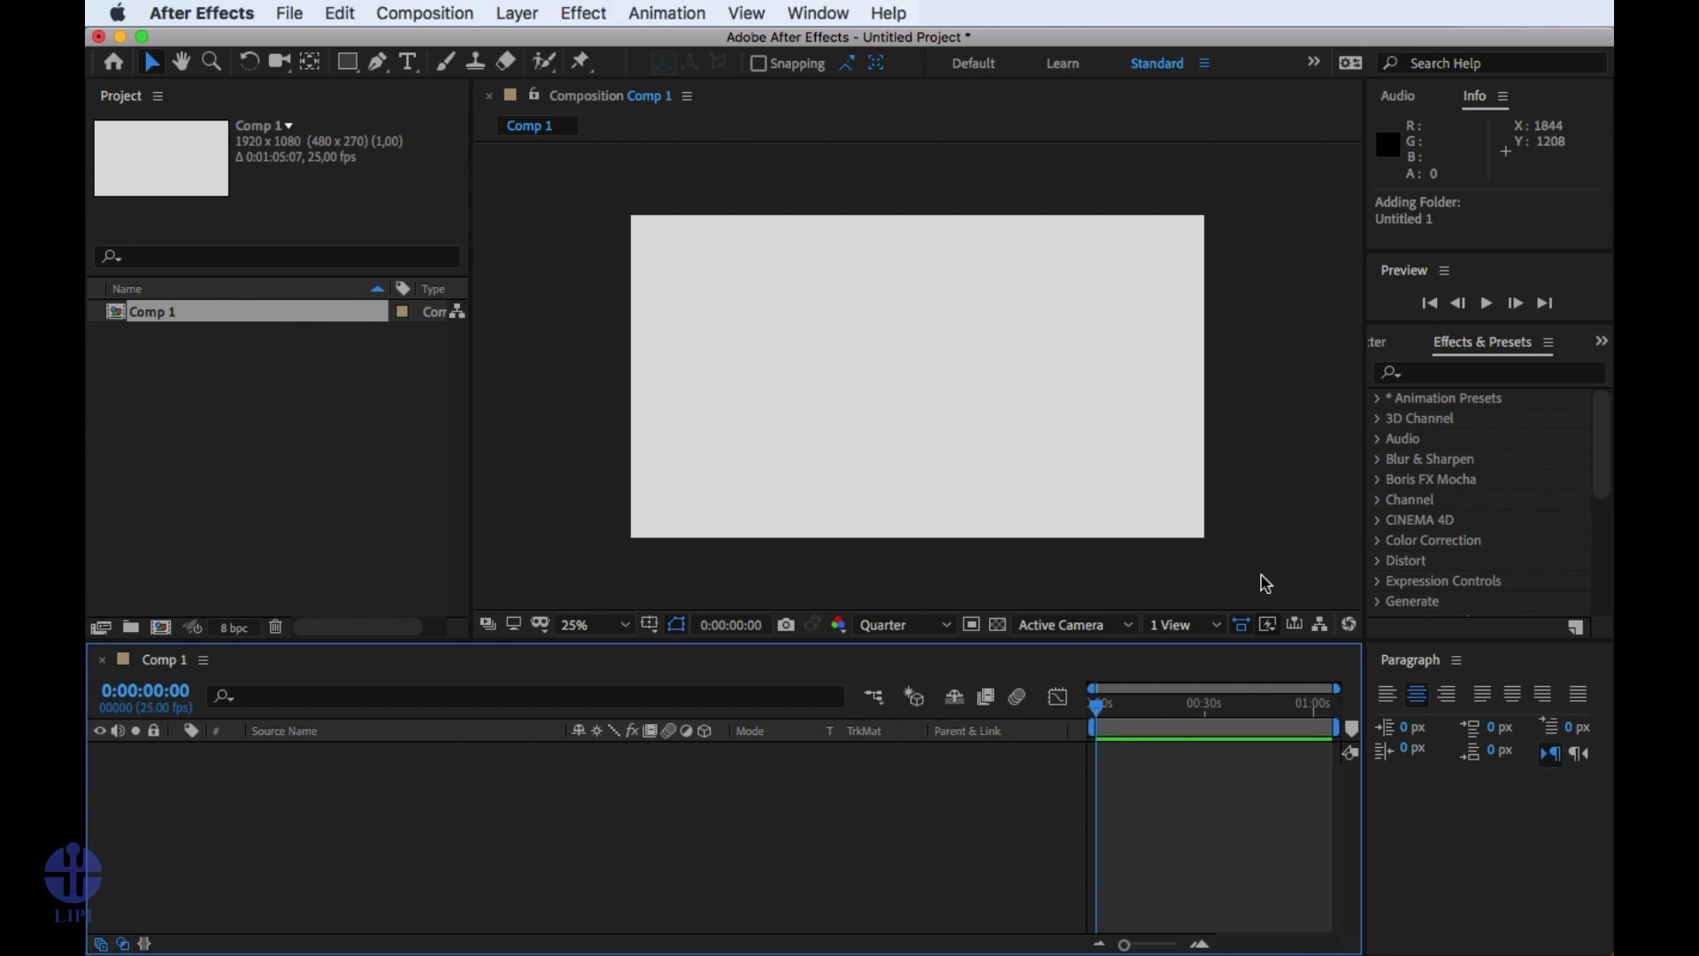
Rename the Comp 1 composition as "testing" in the project.
click(296, 318)
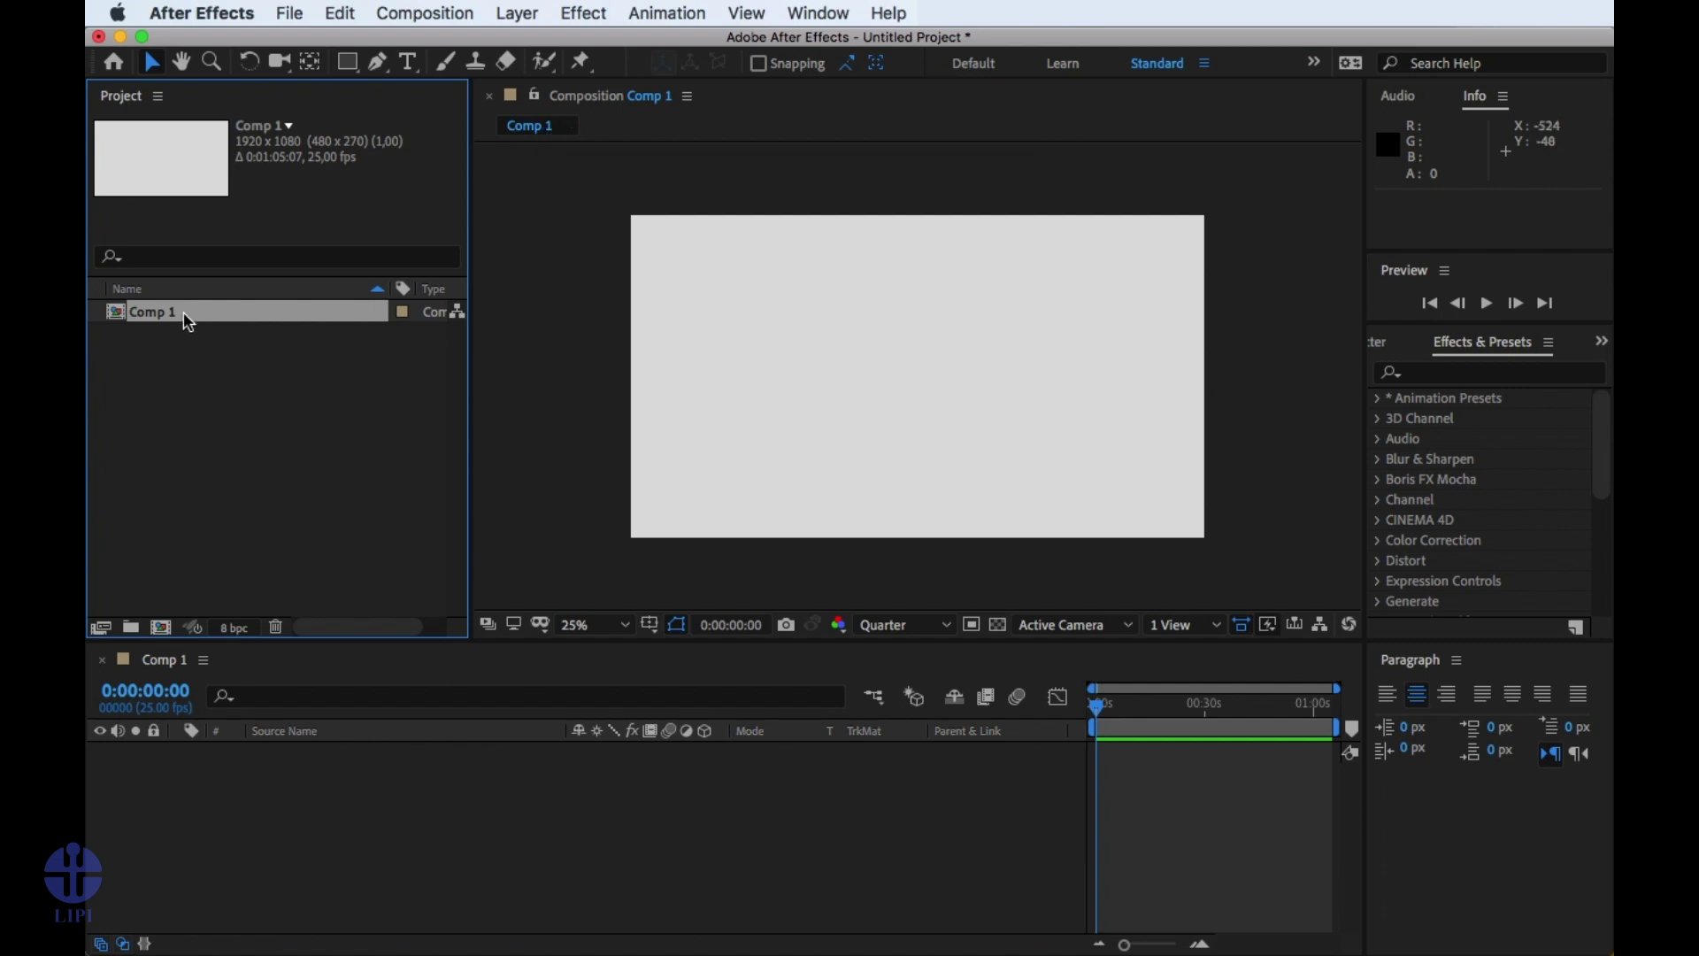
key(Return)
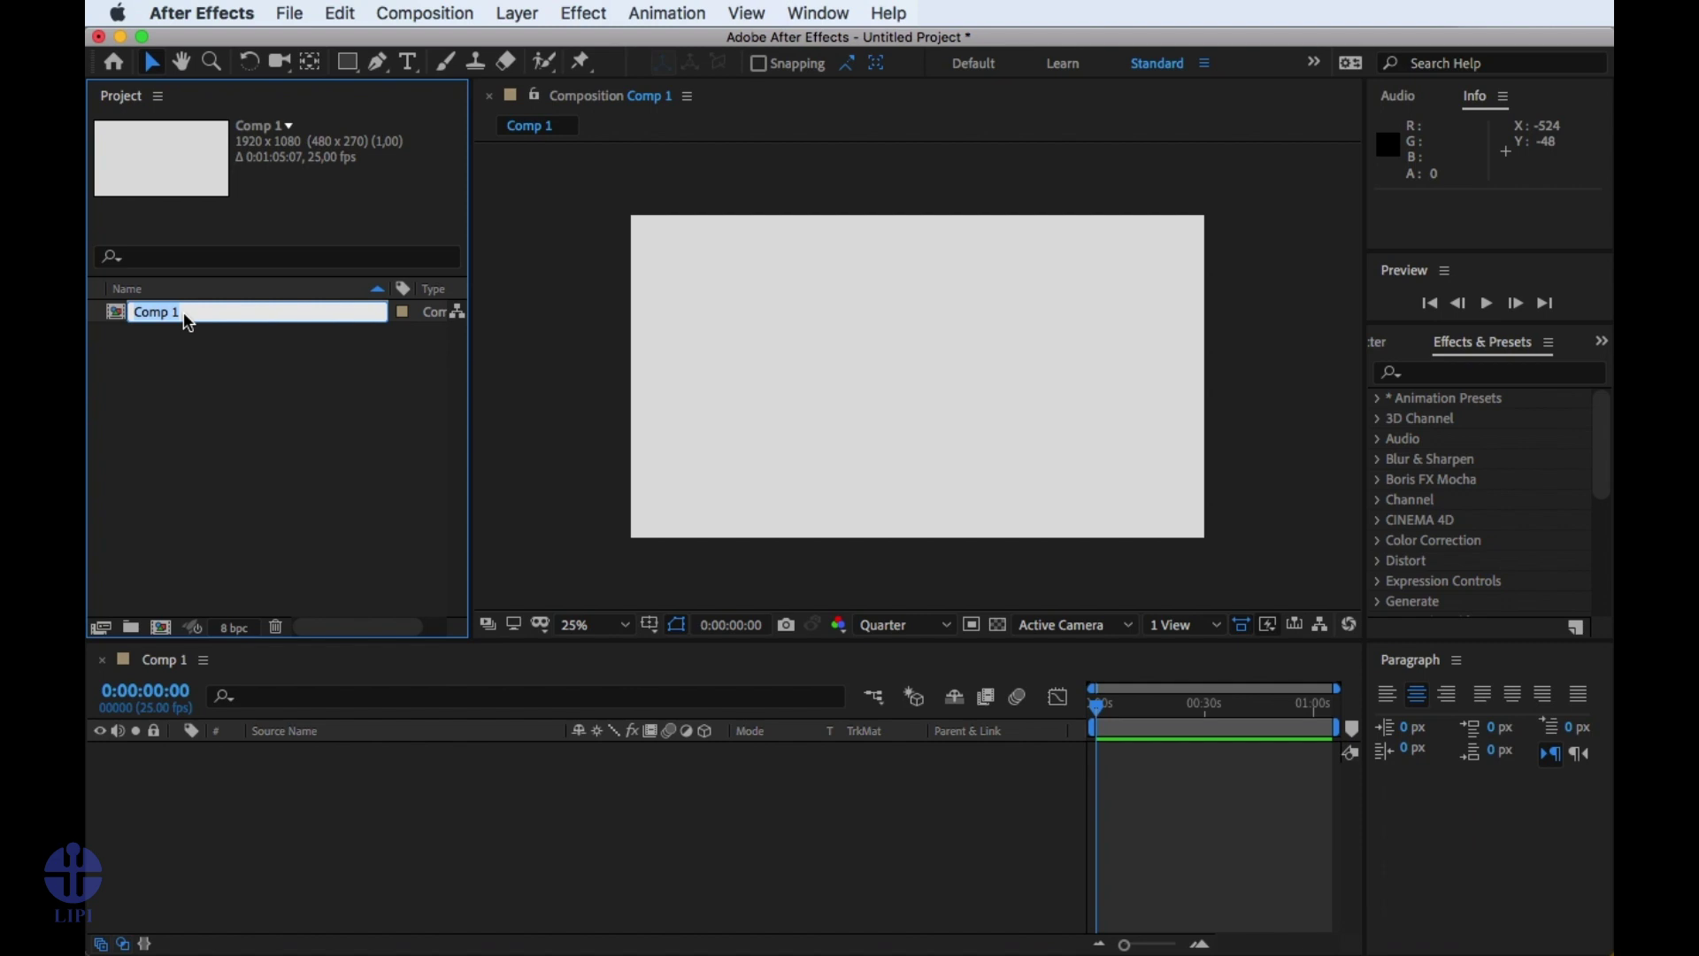
text(testing)
key(Return)
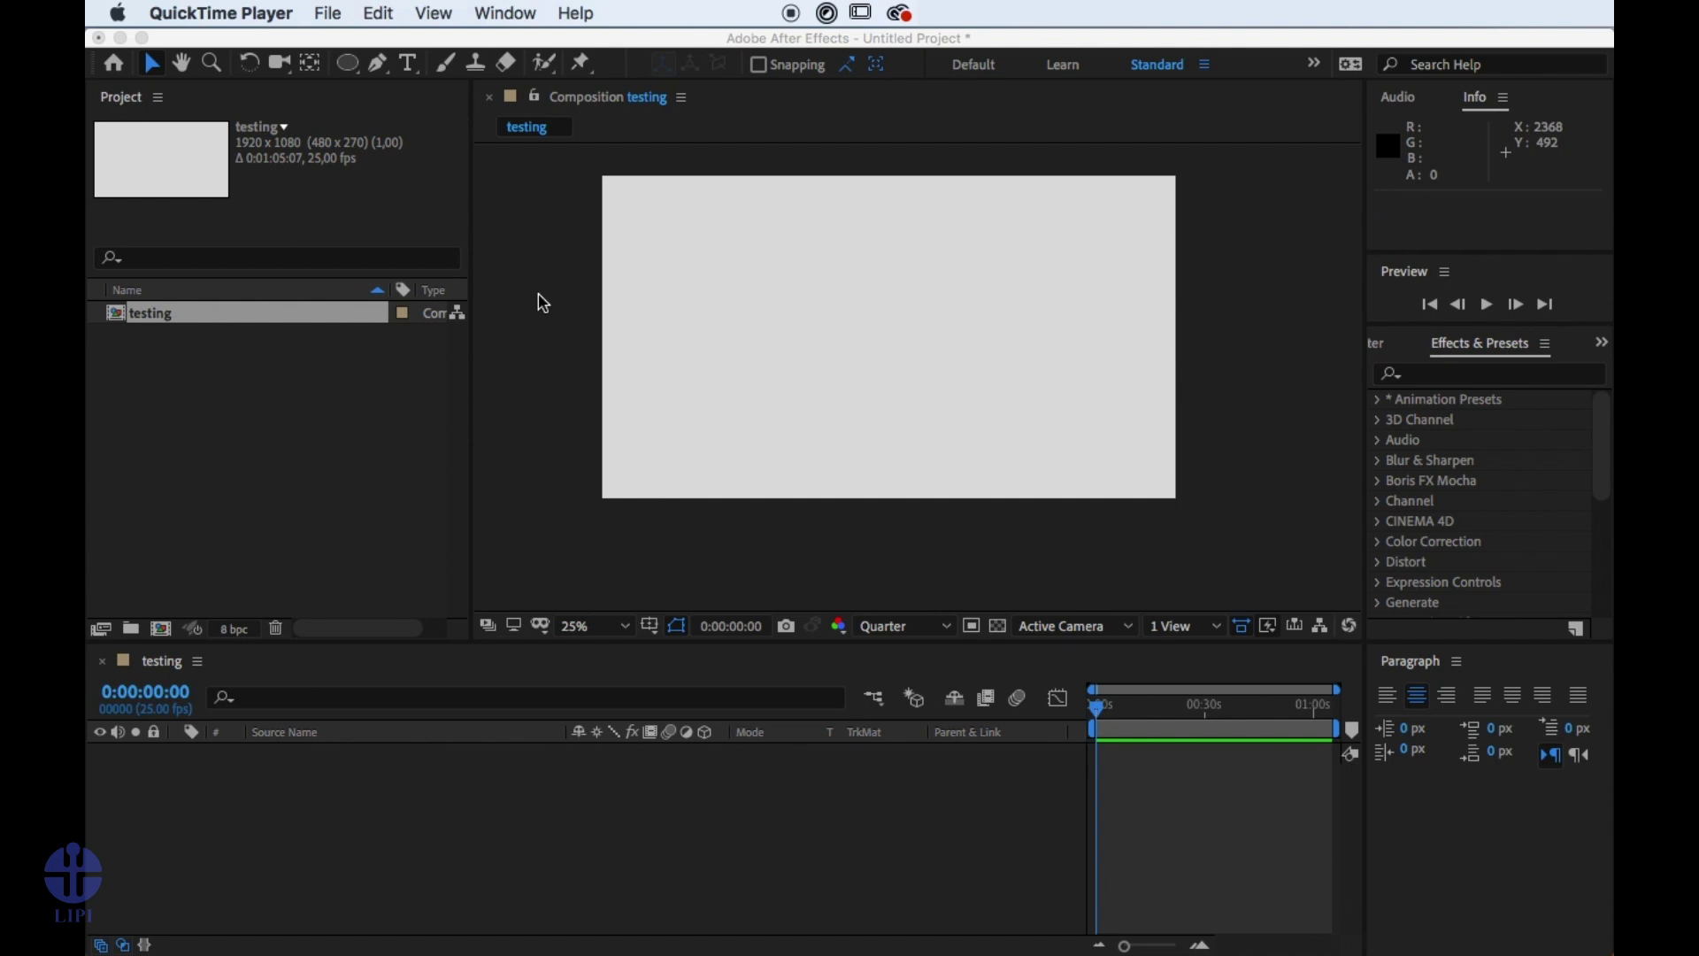
Switch from the Selection tool to the Hand tool and pan the composition view slightly upward.
click(153, 68)
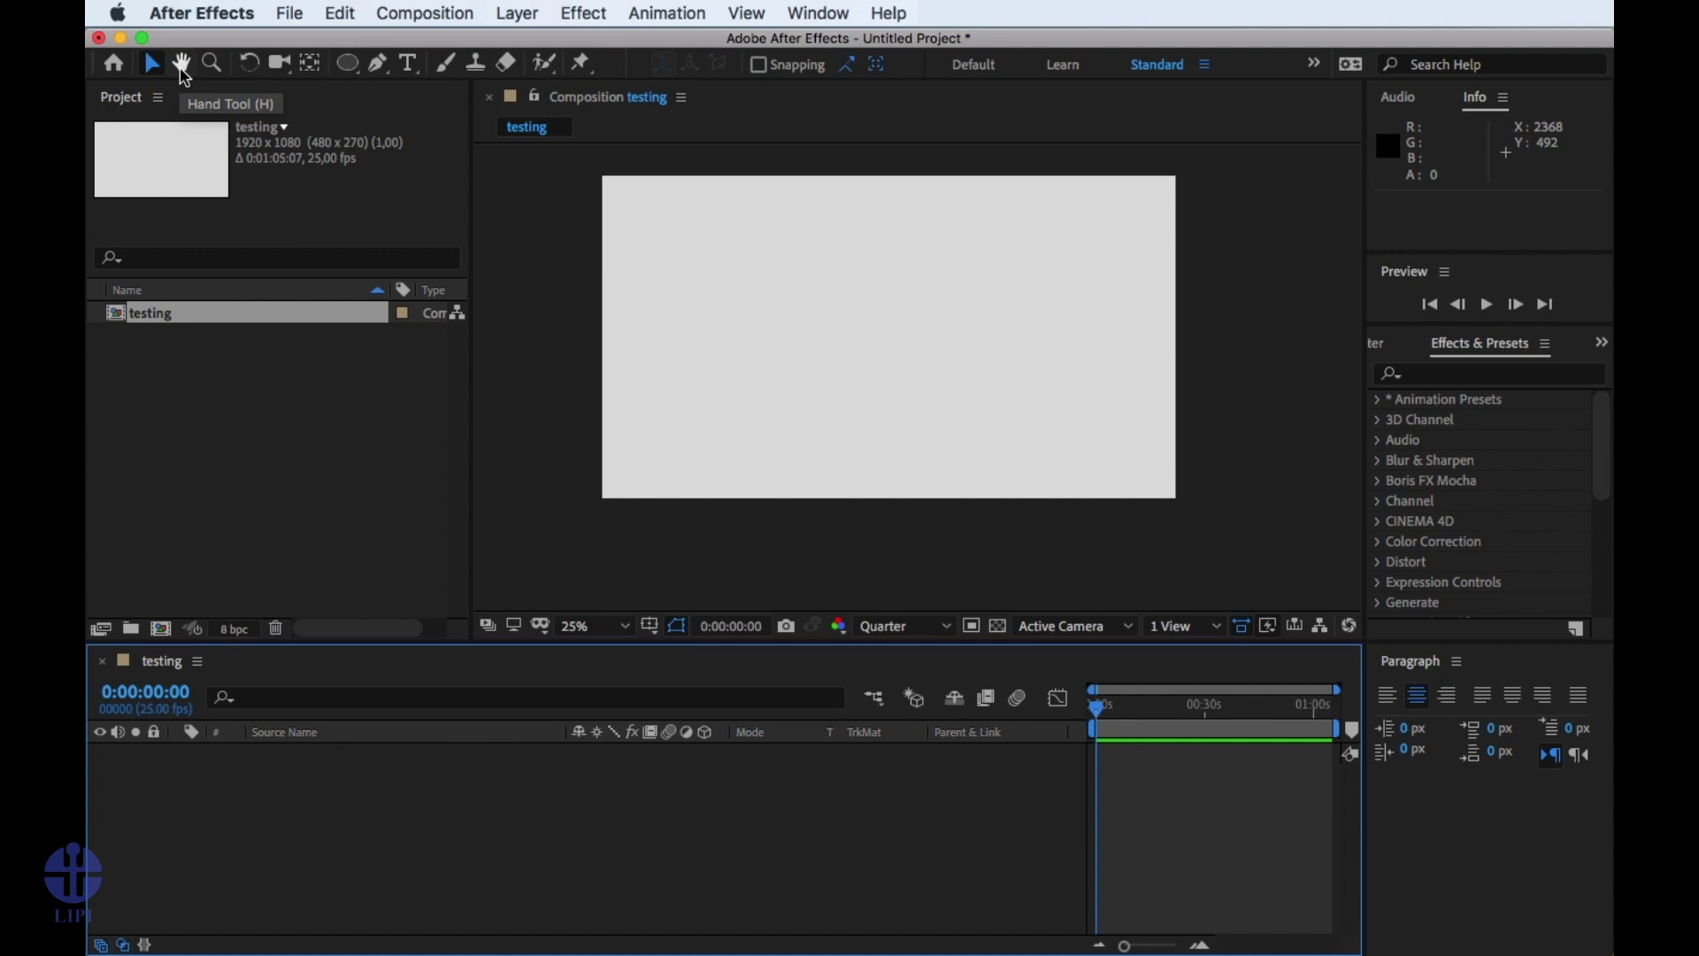
click(182, 64)
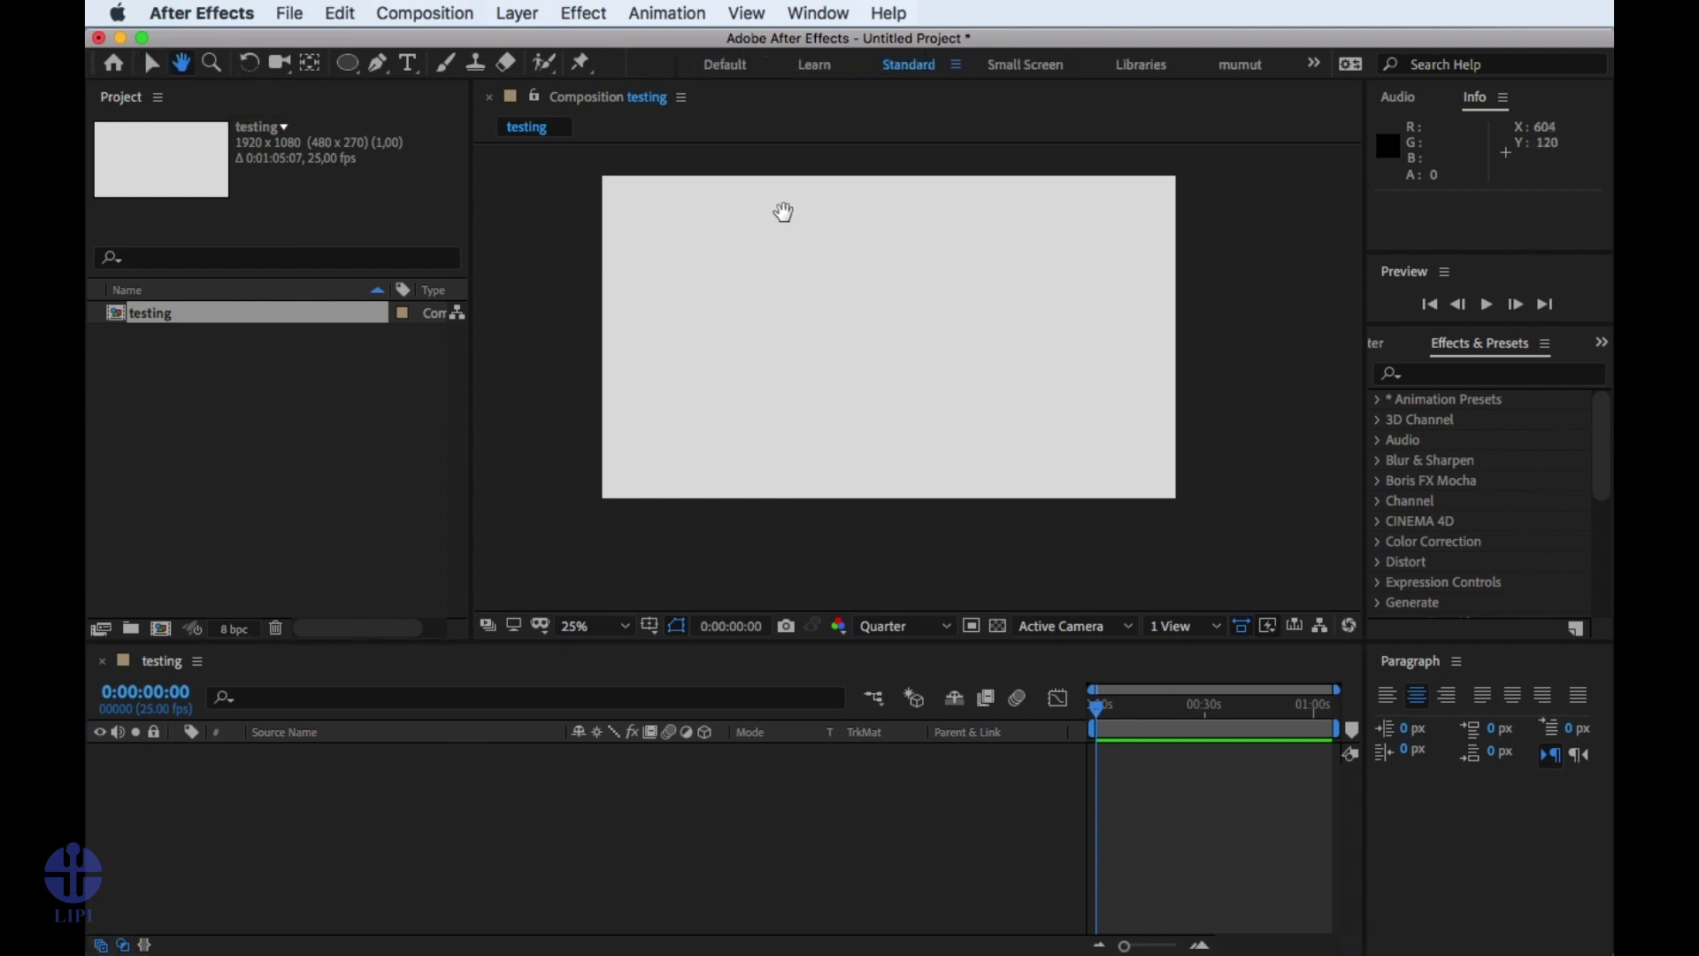
key(backslash)
mouse_move(802, 241)
mouse_down()
mouse_move(788, 183)
mouse_move(817, 300)
mouse_move(800, 239)
mouse_up()
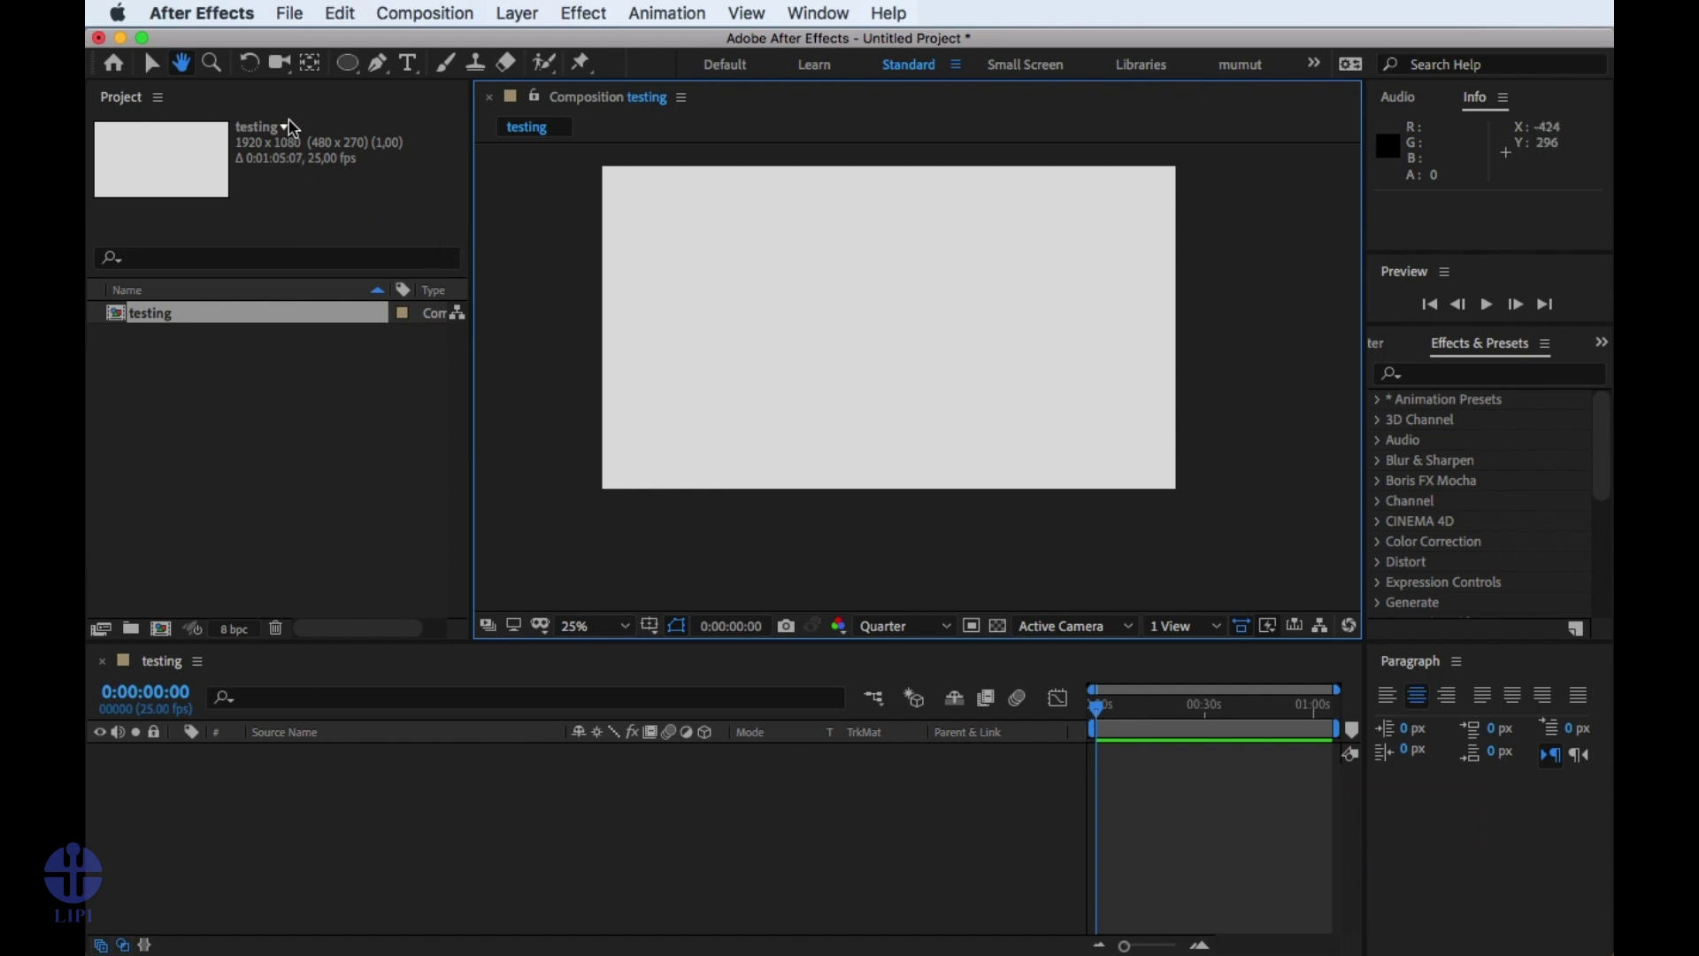
Draw a yellow-filled circle about 400 px across near the composition's centre with the Ellipse tool, and return to the Selection tool.
click(355, 67)
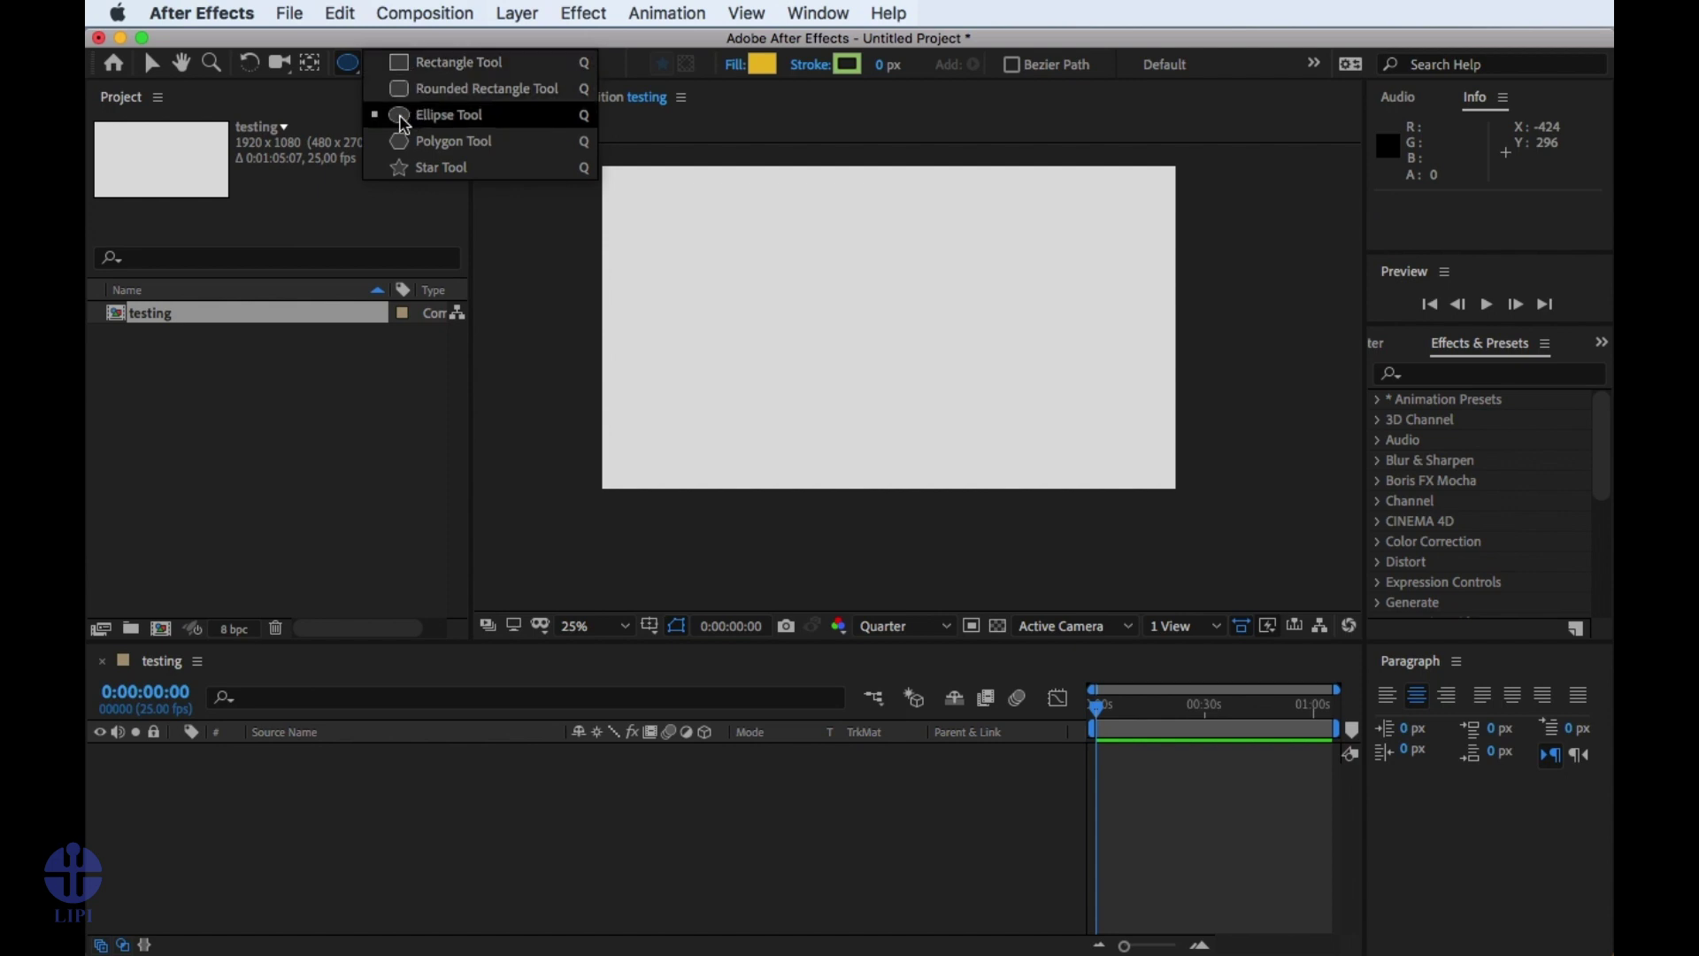
click(352, 64)
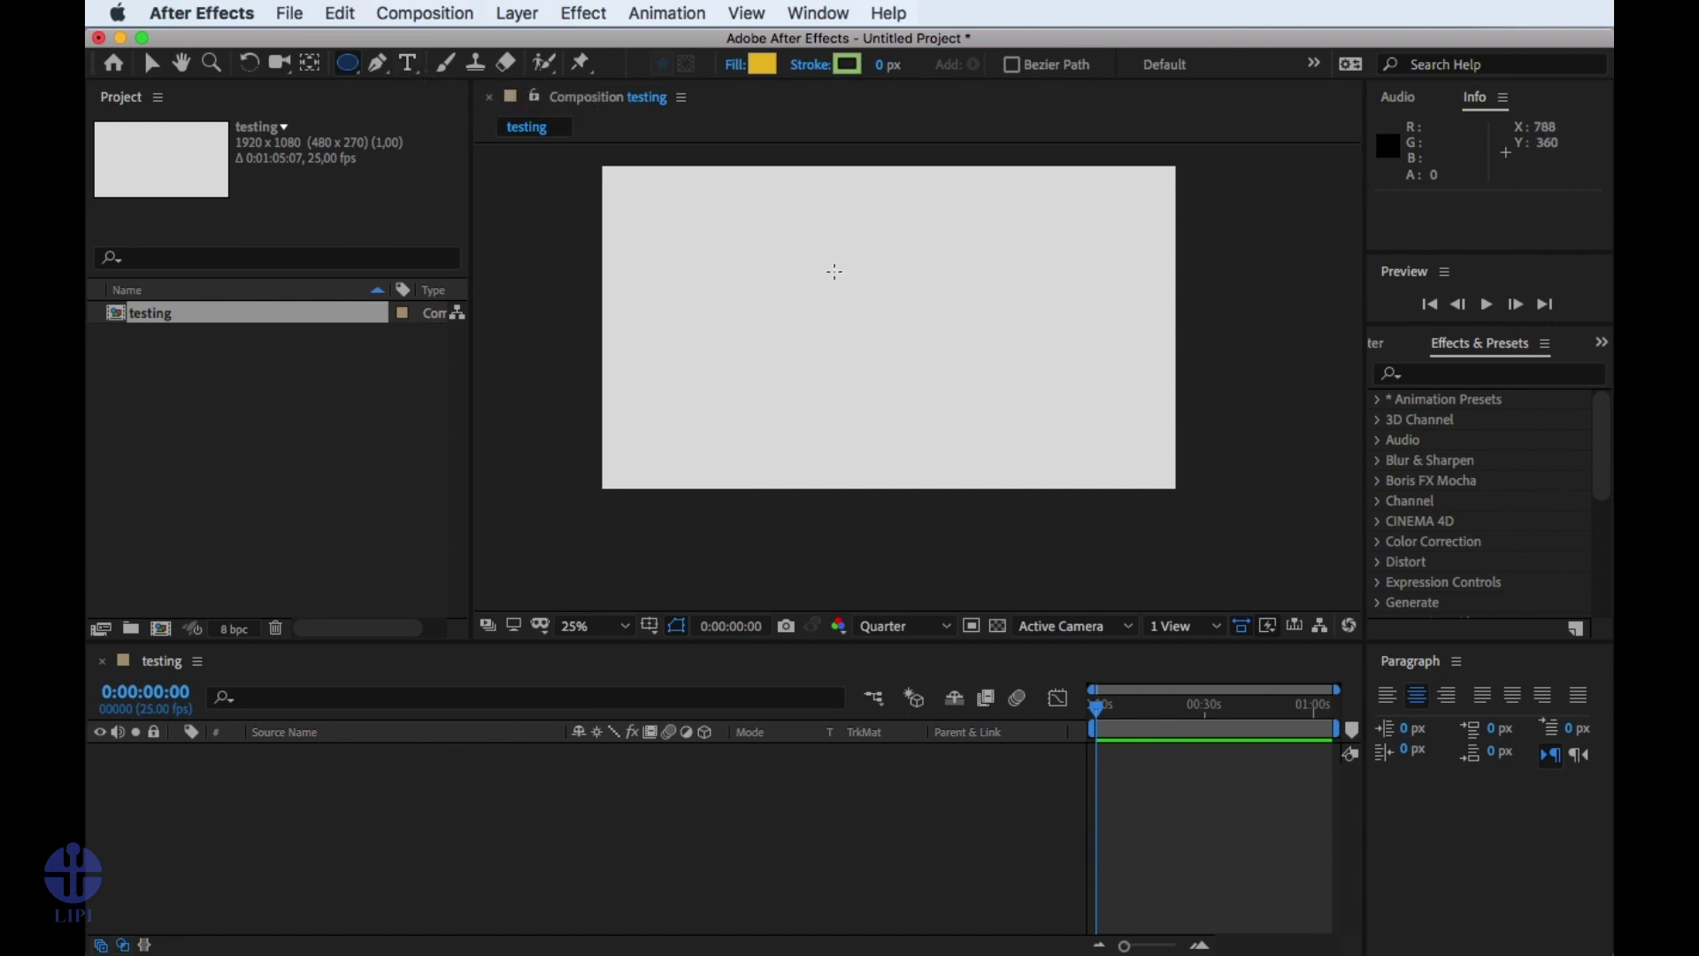
drag(823, 274, 949, 396)
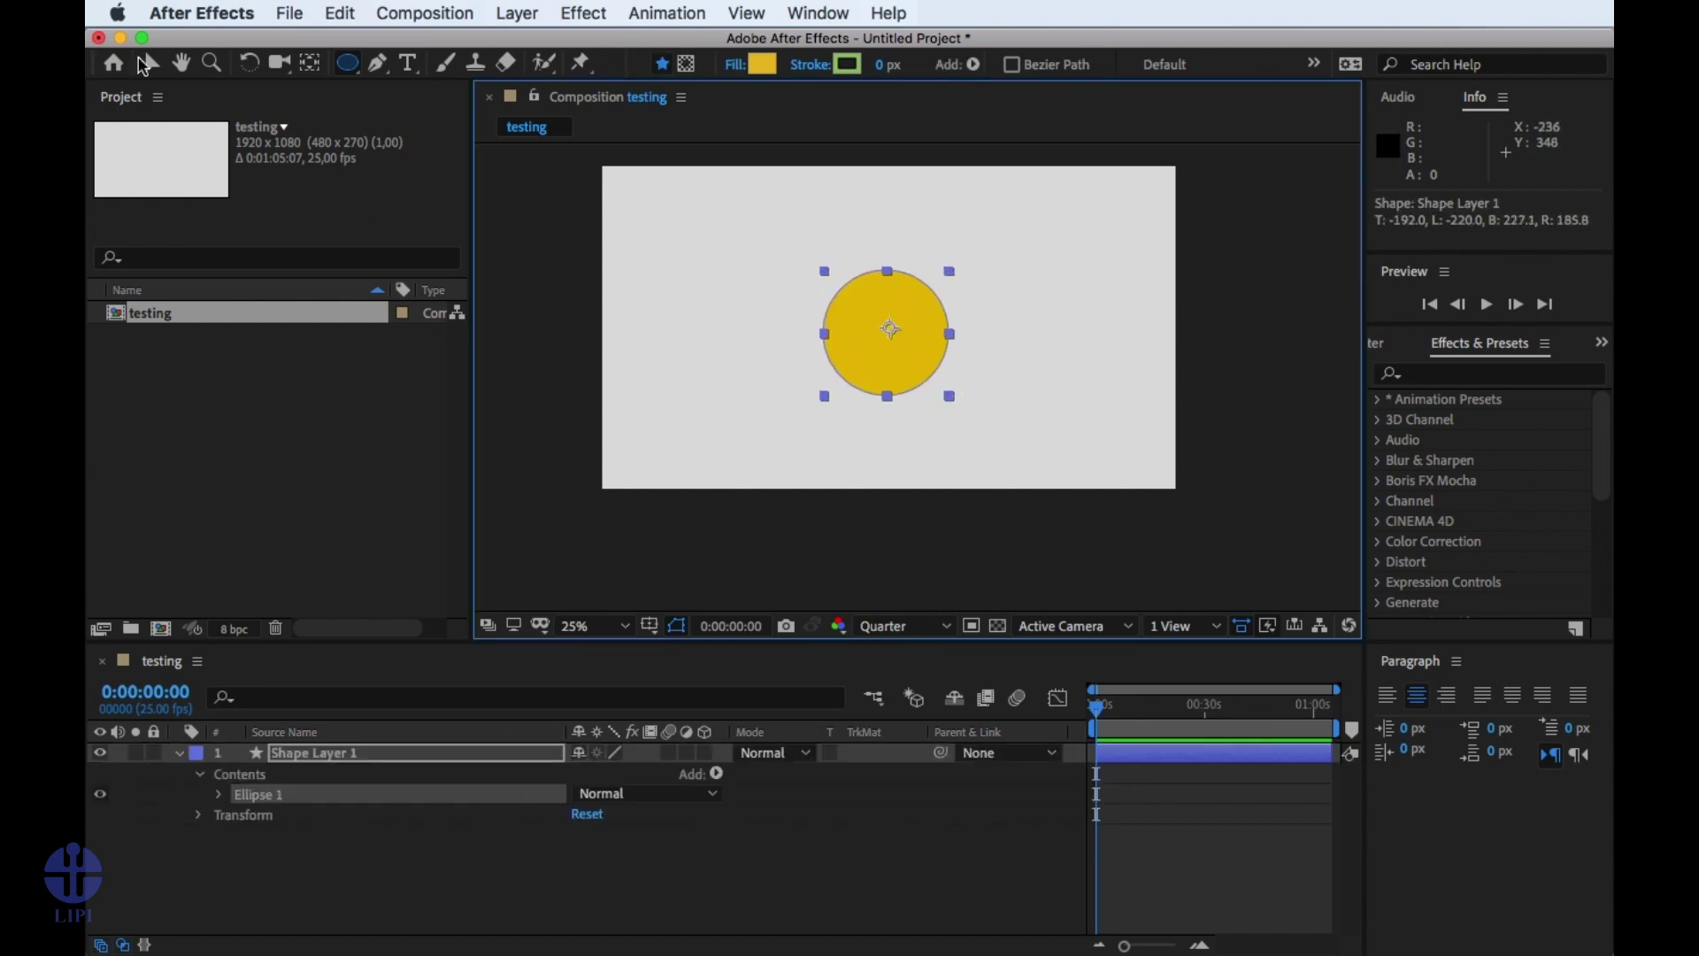
key(v)
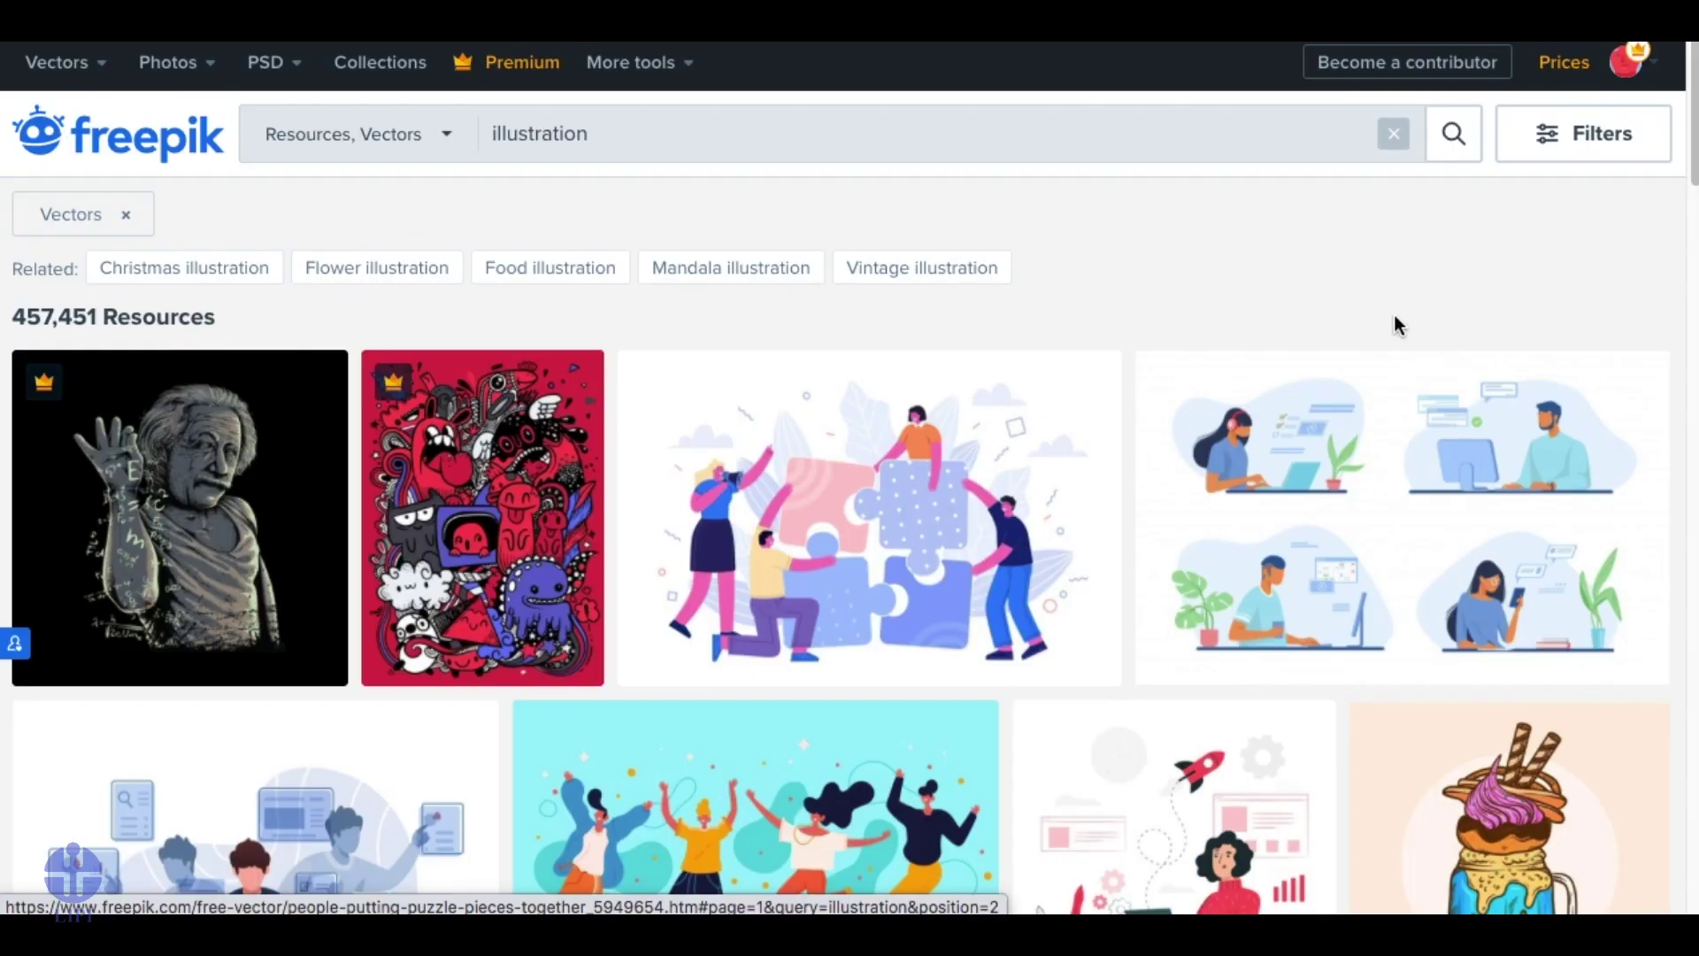
Switch to the Freepik website and browse the vector results for "illustration".
scroll(1395, 317, down, 6)
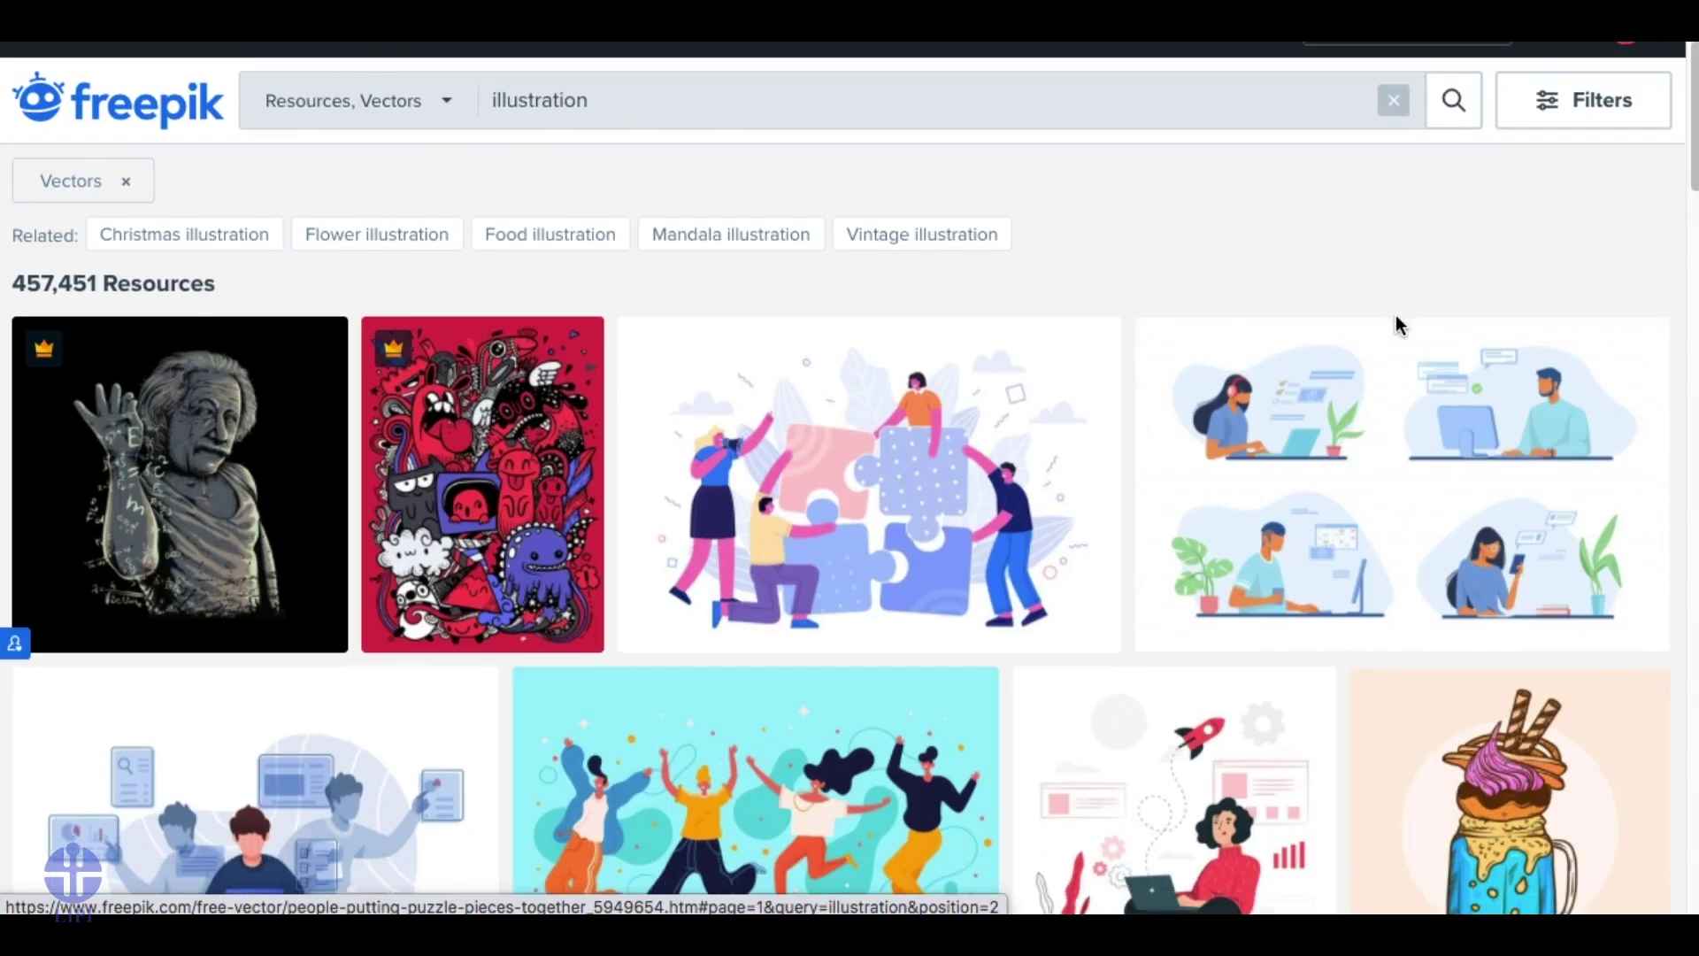
scroll(1394, 313, down, 8)
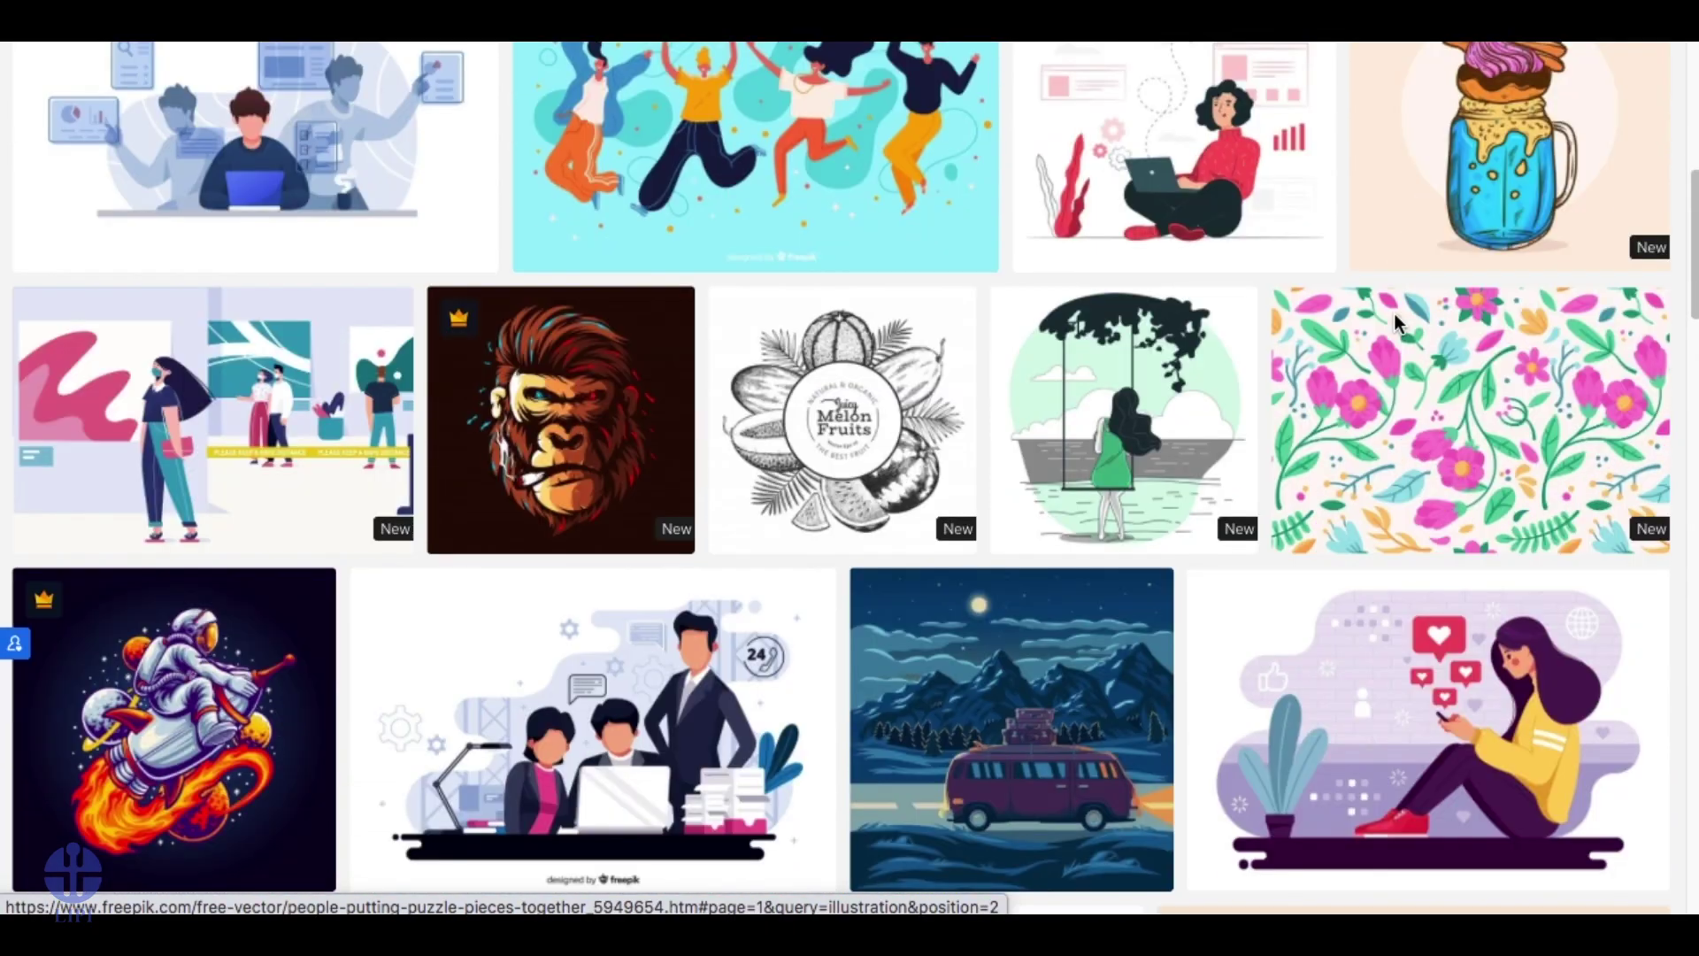
scroll(1394, 313, down, 5)
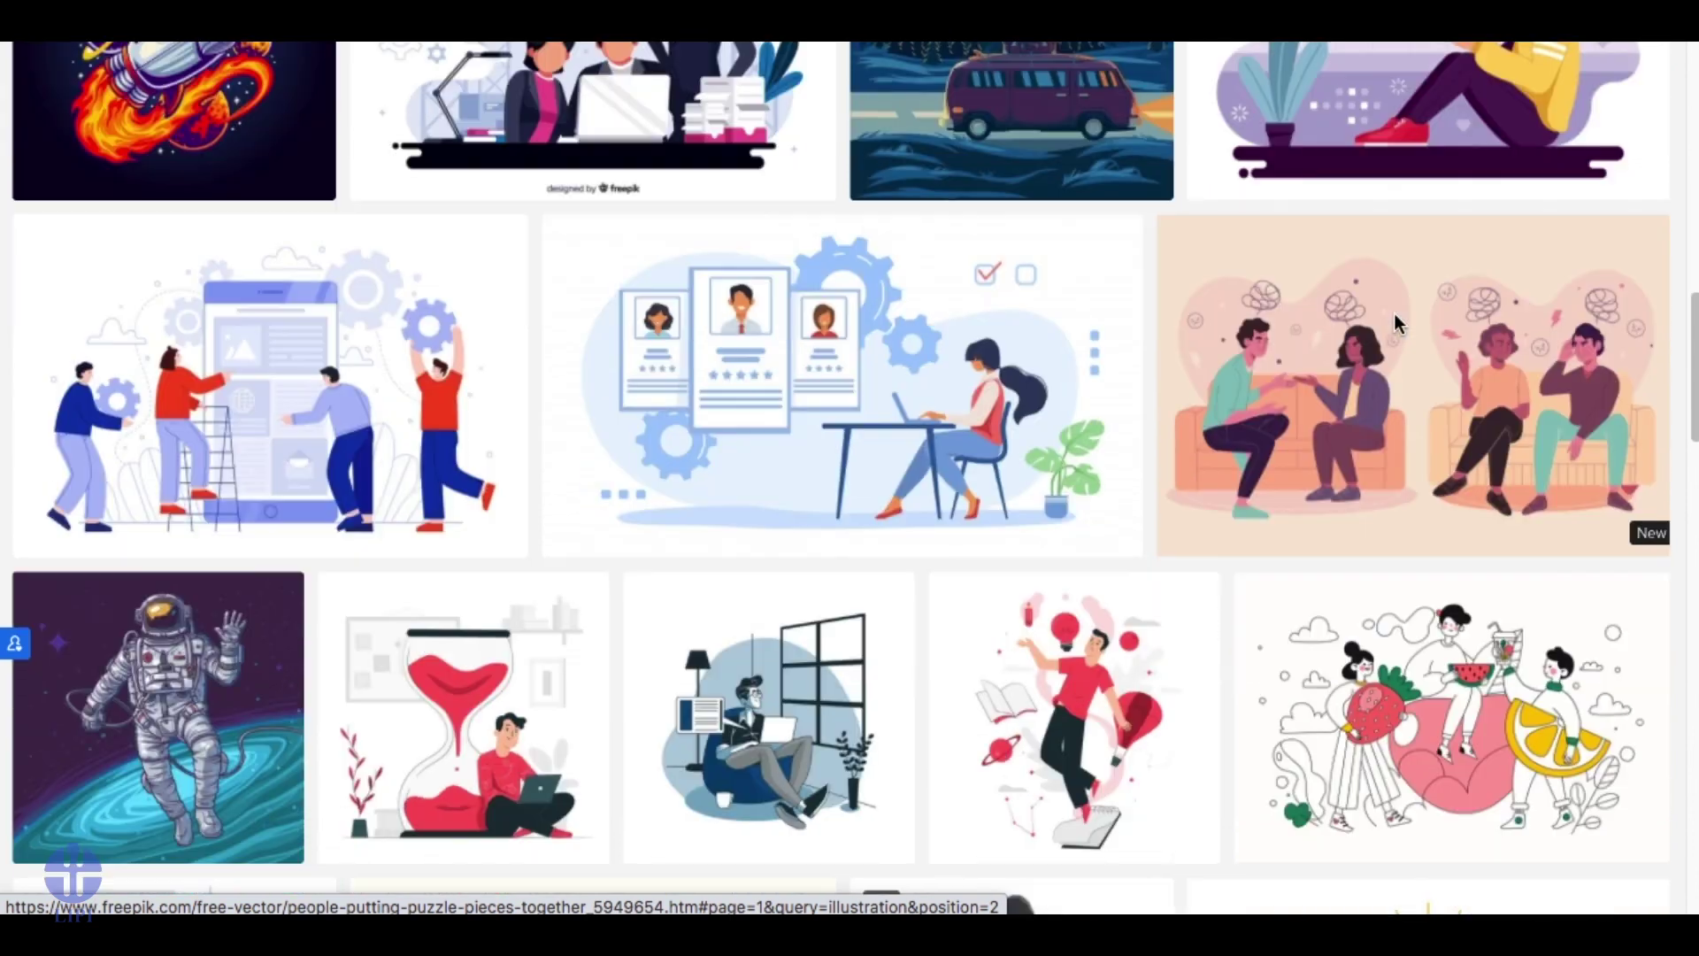
scroll(1394, 314, down, 4)
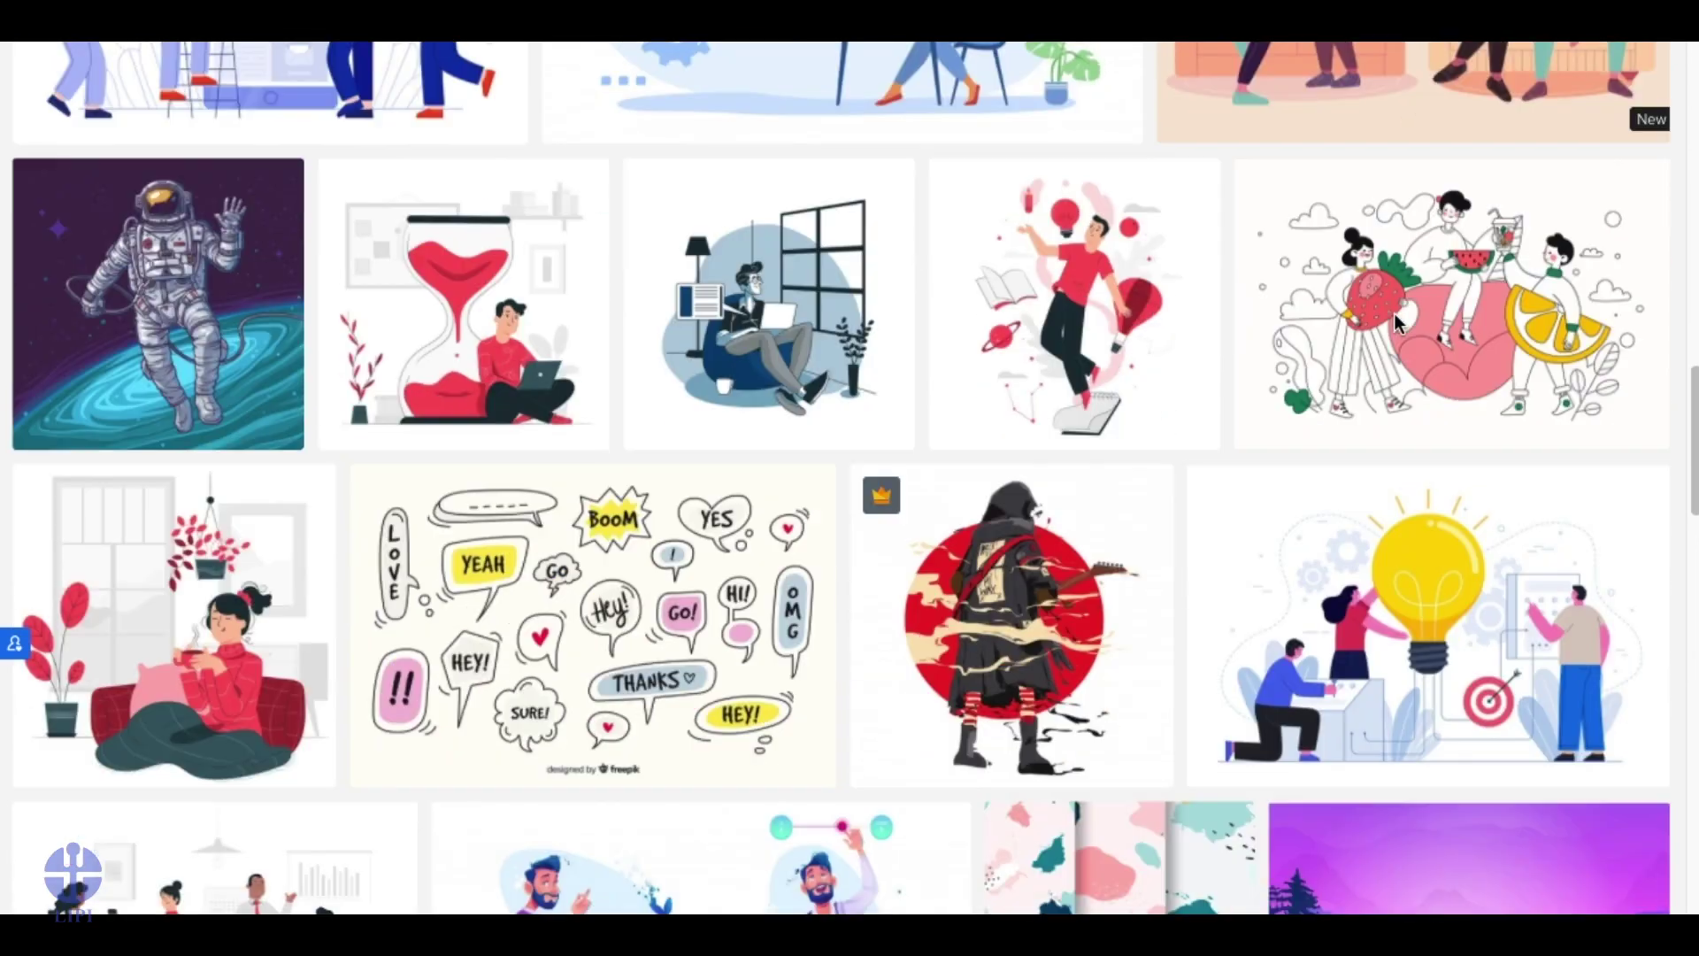
scroll(1393, 313, down, 2)
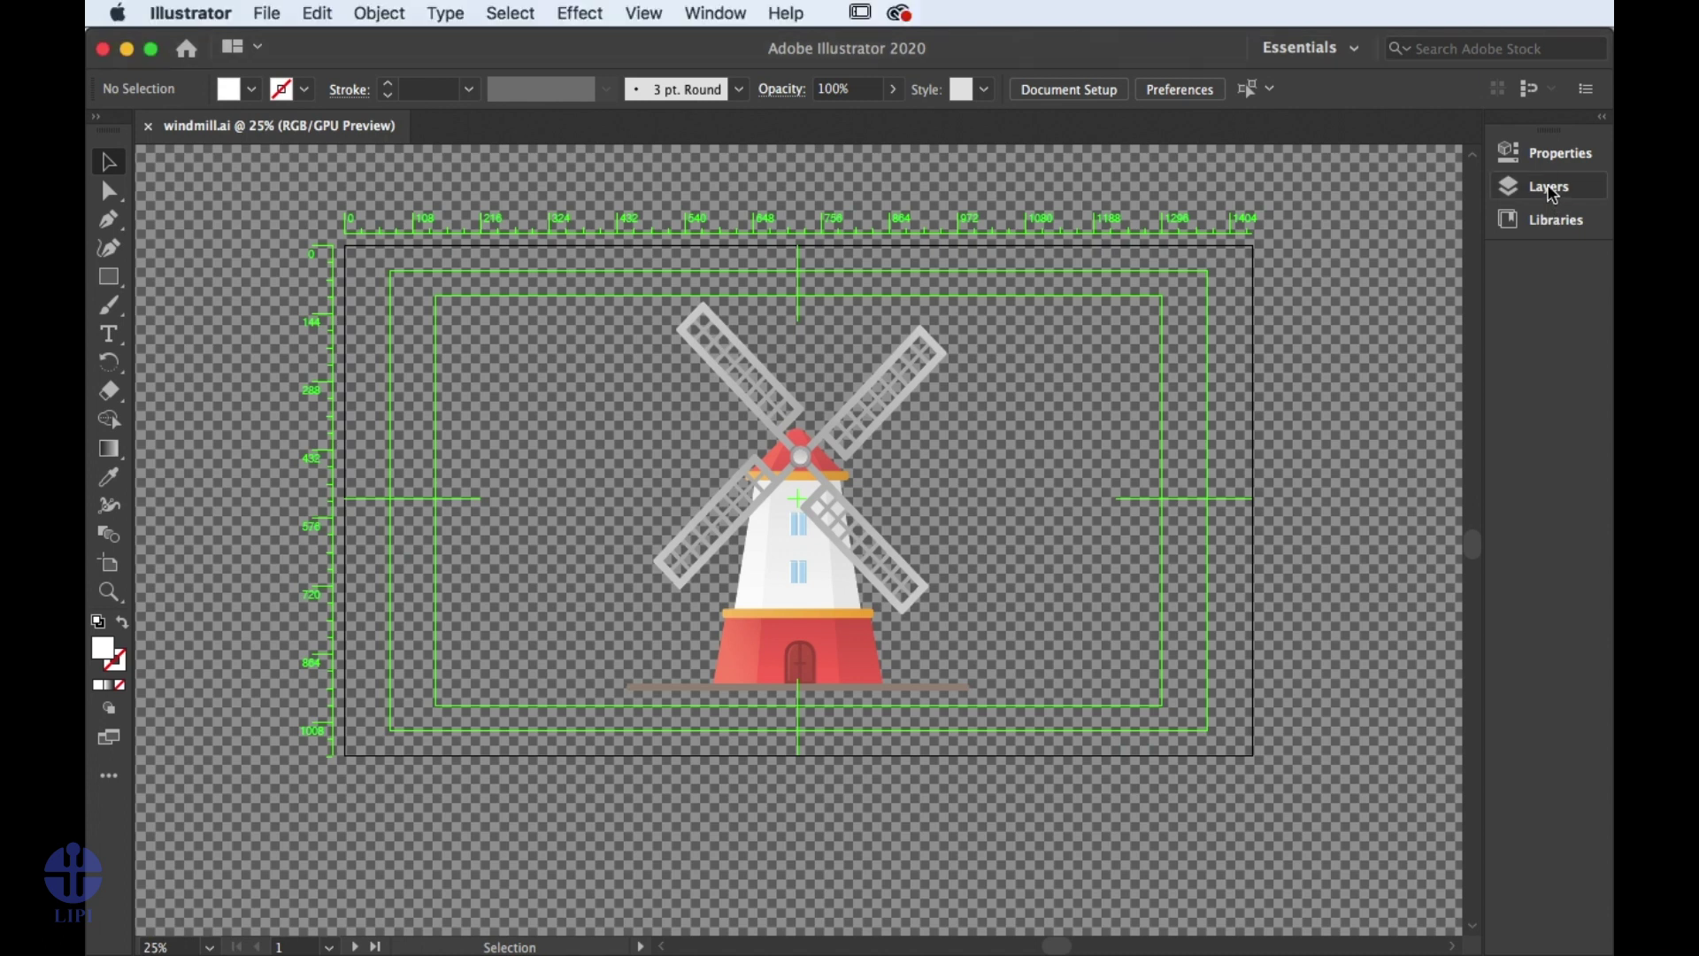
Switch to Illustrator and release the windmill artwork in Layer 1 to separate layers in sequence.
click(1551, 190)
click(1468, 143)
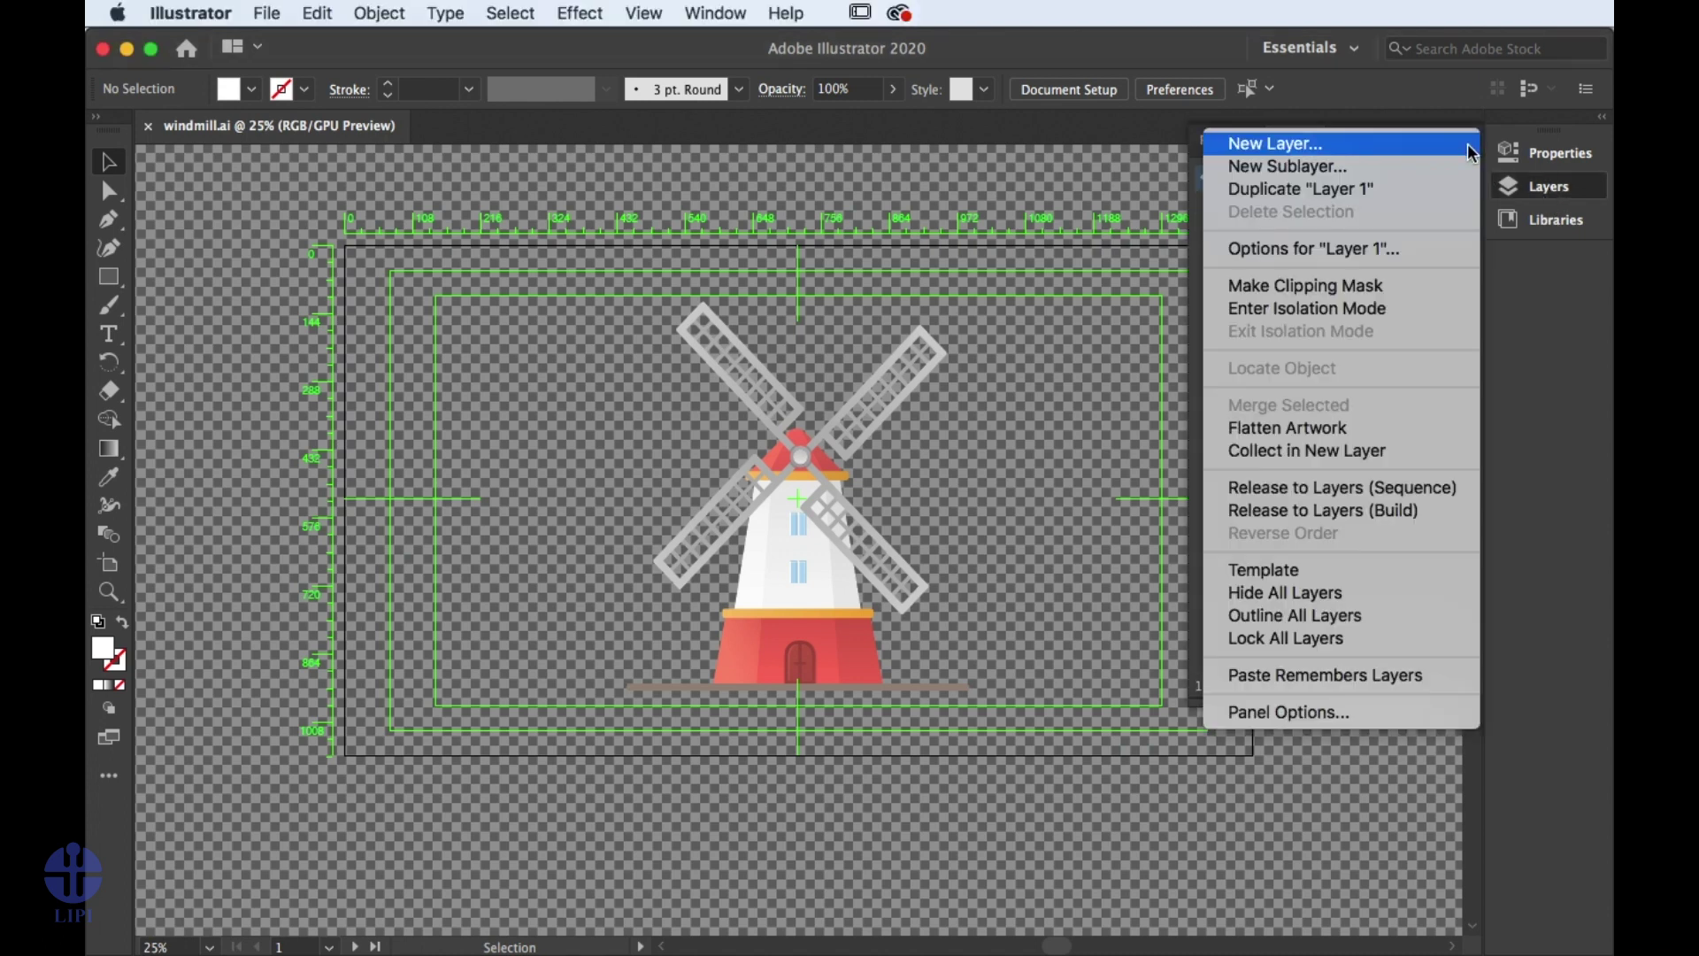
click(1401, 490)
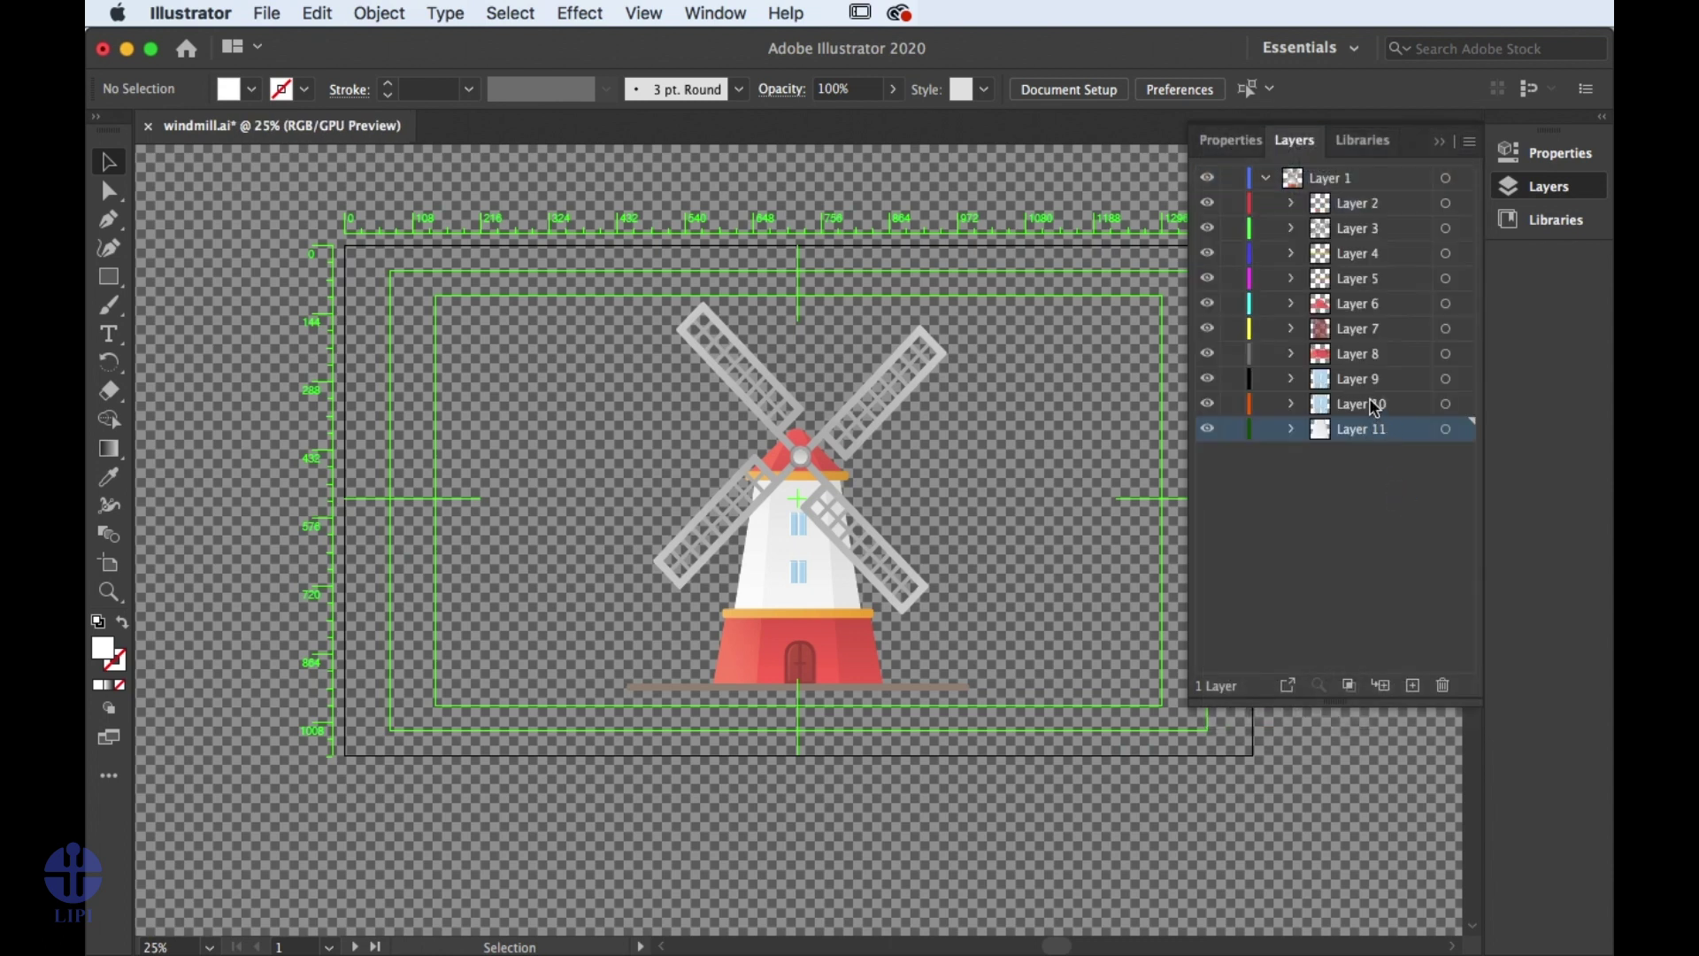
Move Layers 2 to 11 out of Layer 1 to the top level and delete the empty Layer 1.
shift+click(1363, 205)
drag(1363, 205, 1354, 177)
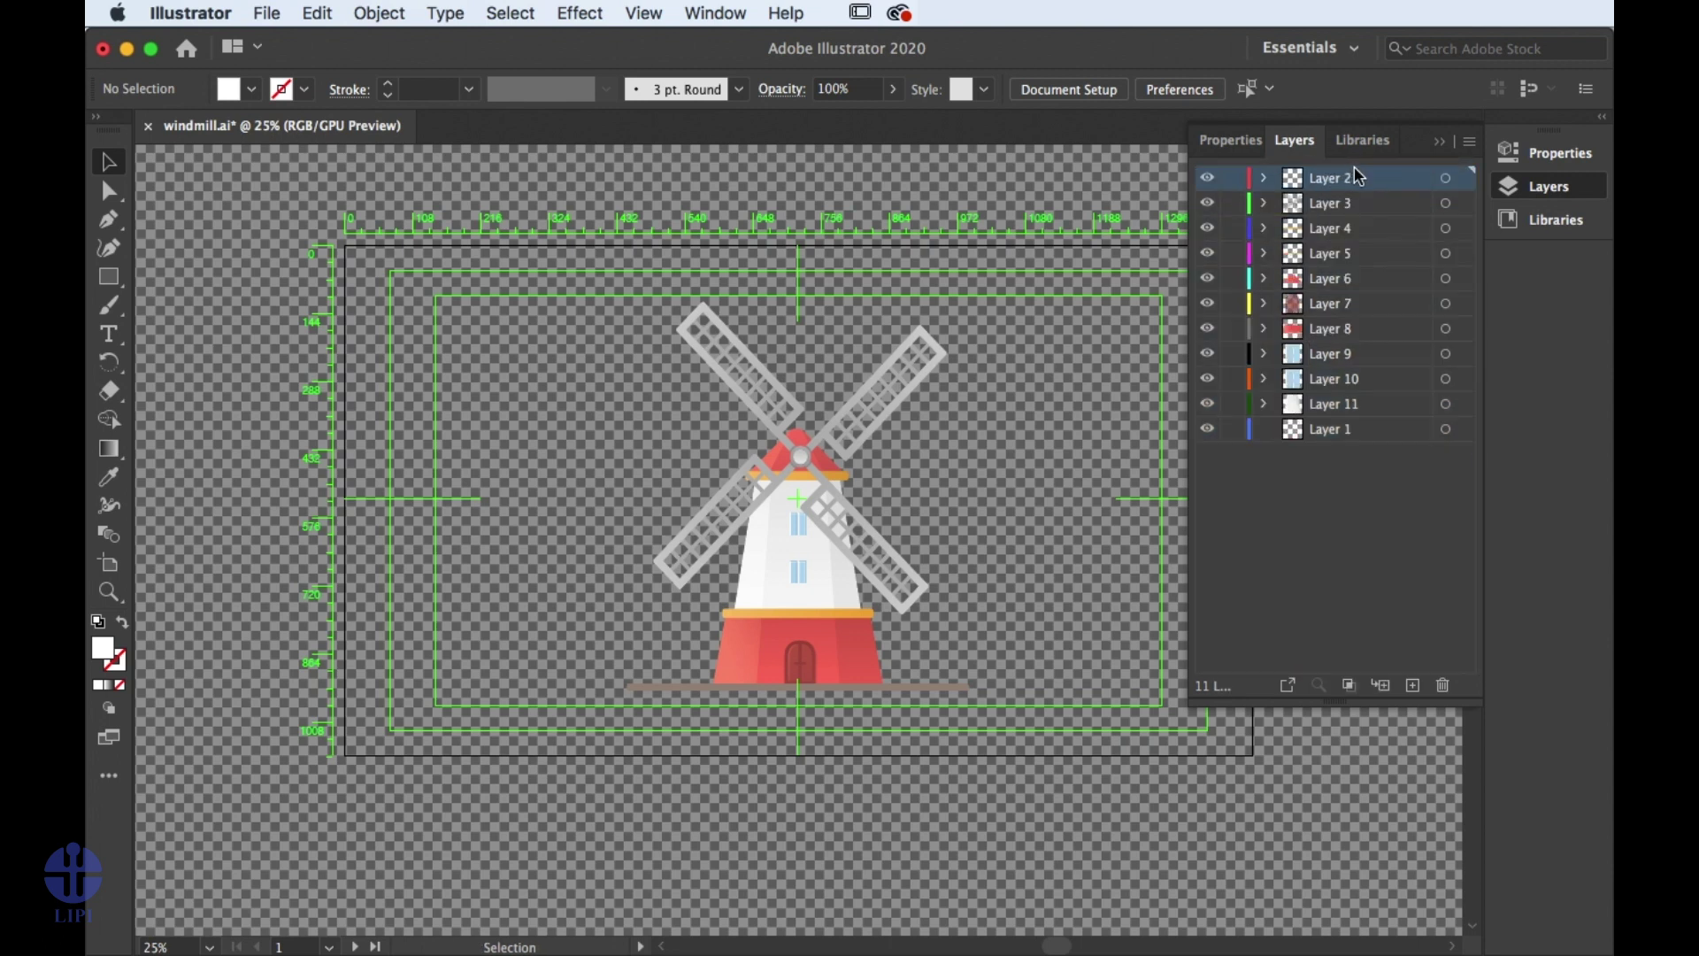
click(1330, 432)
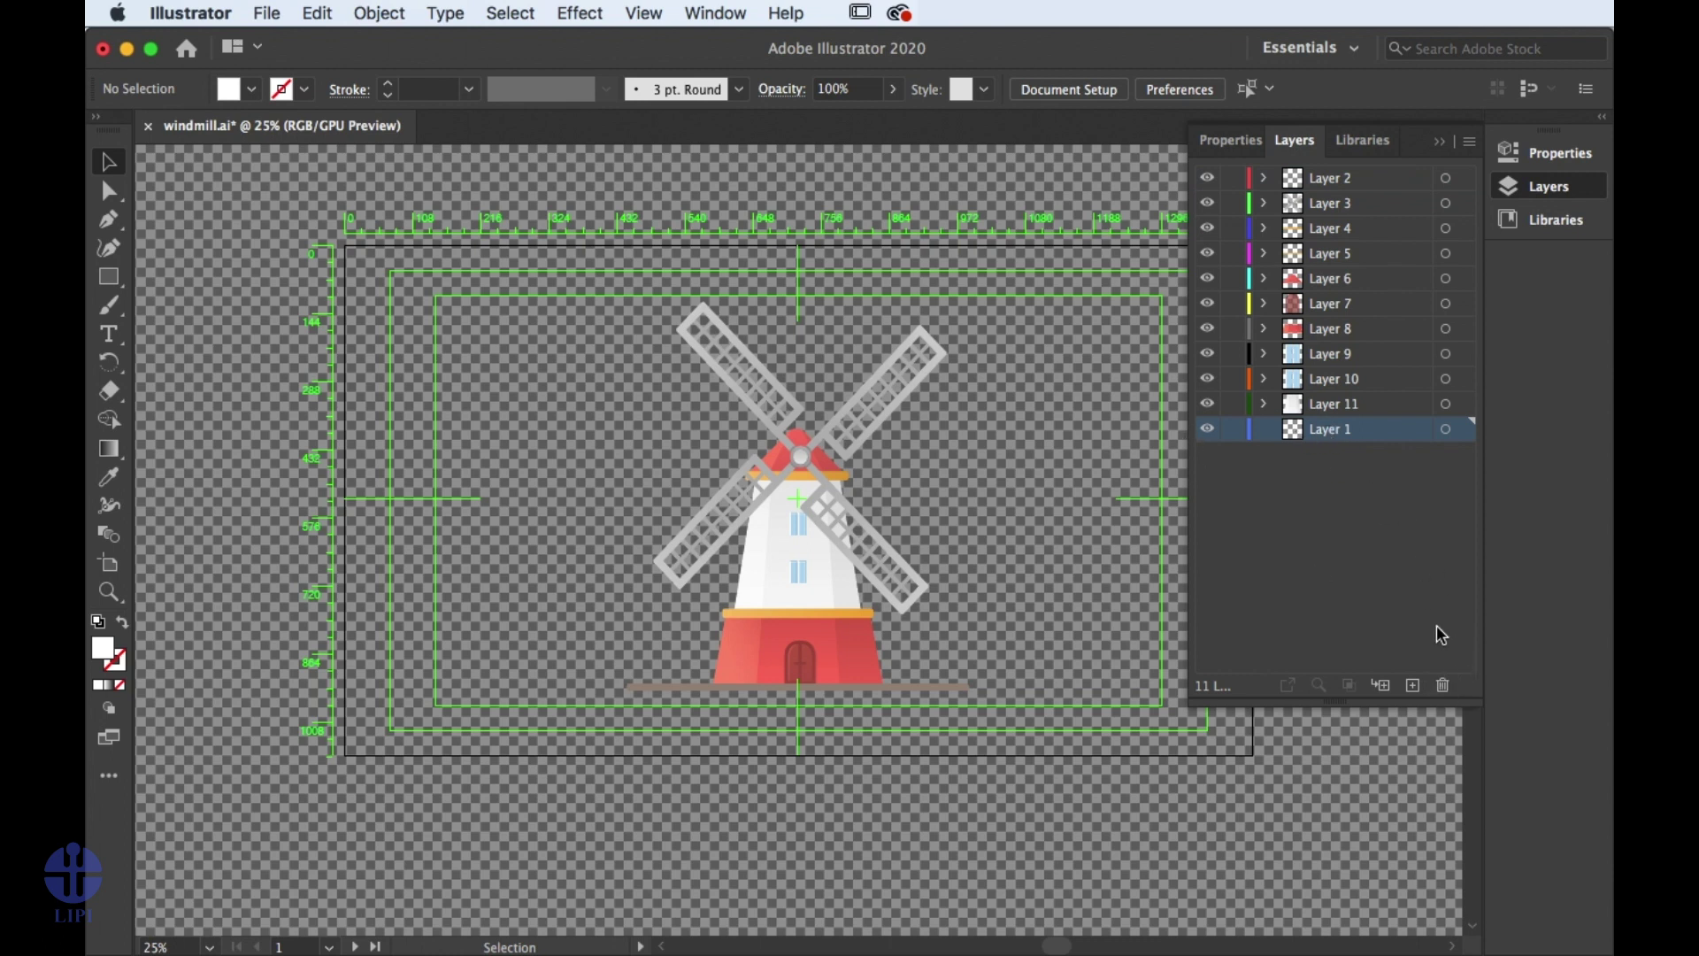
click(1443, 686)
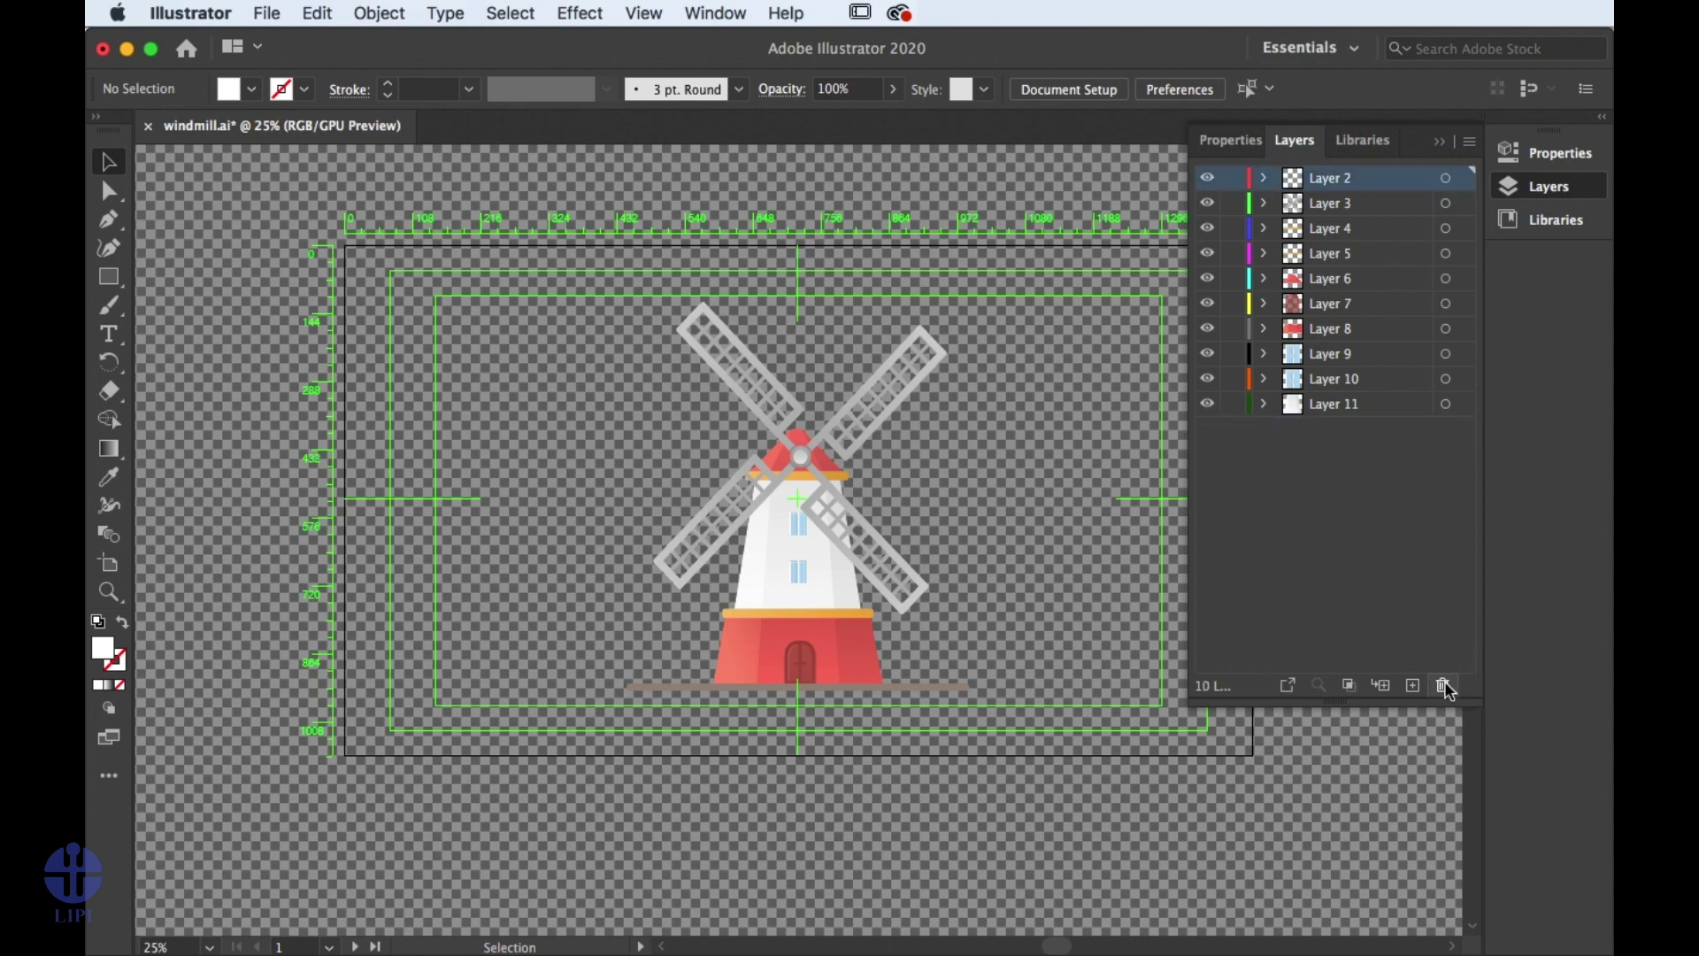
Rename Layer 2 as "Tanah".
double_click(1330, 180)
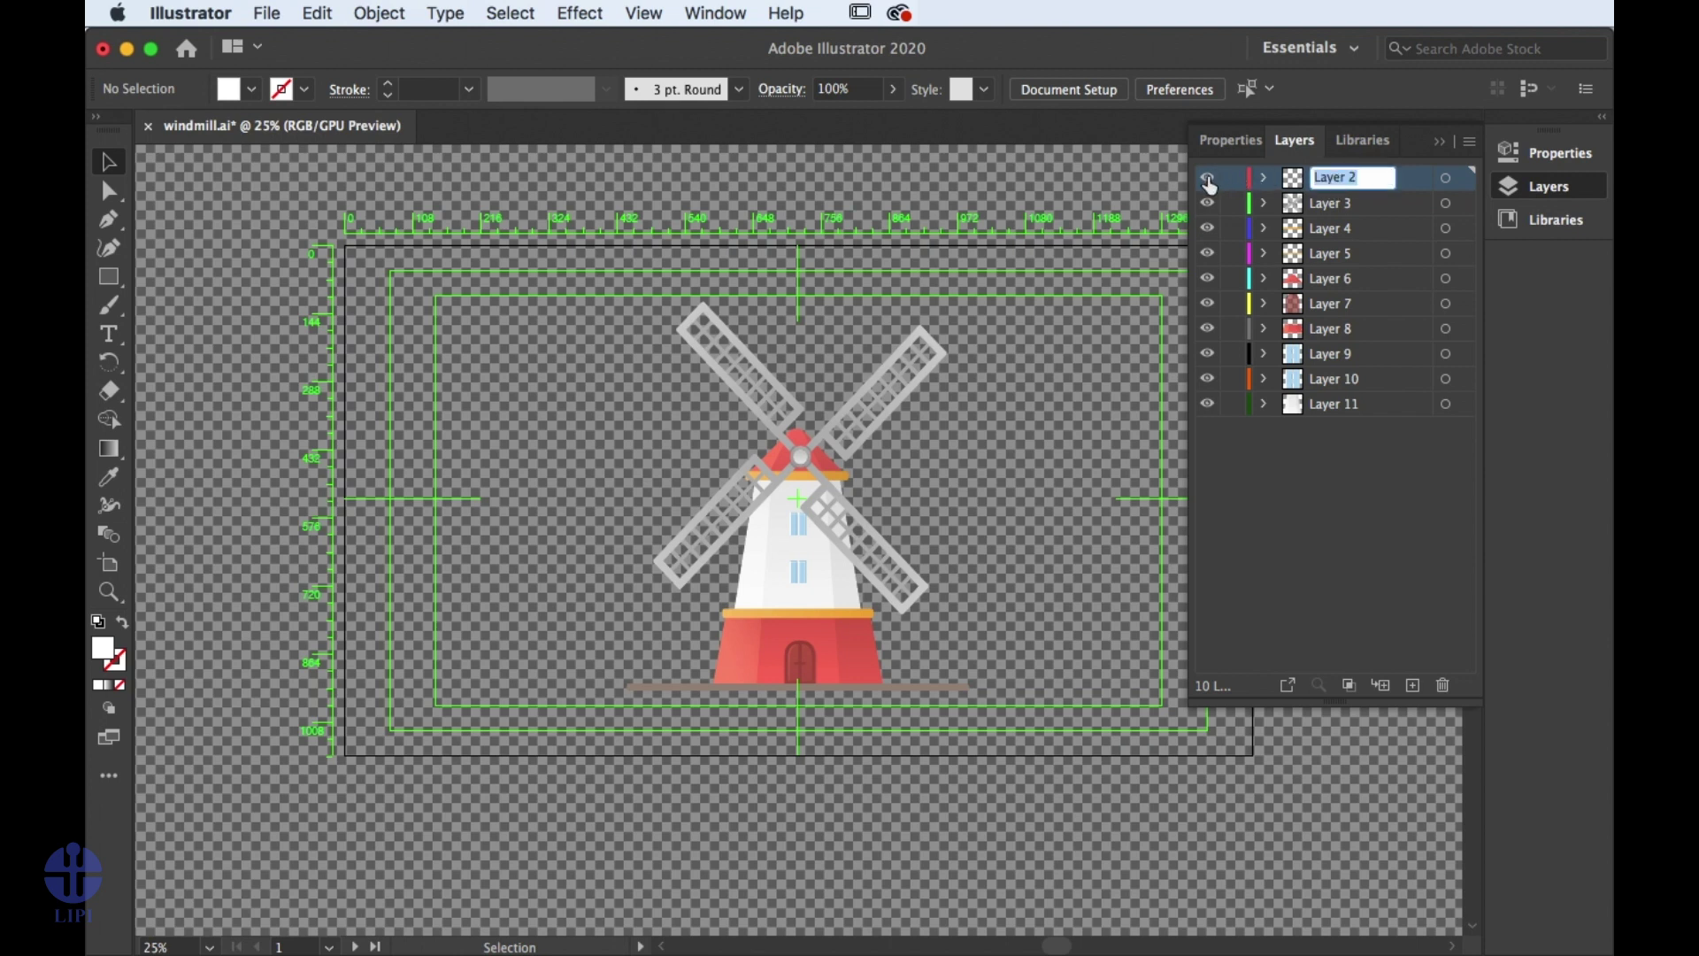
key(Return)
double_click(1351, 180)
text(T)
key(Return)
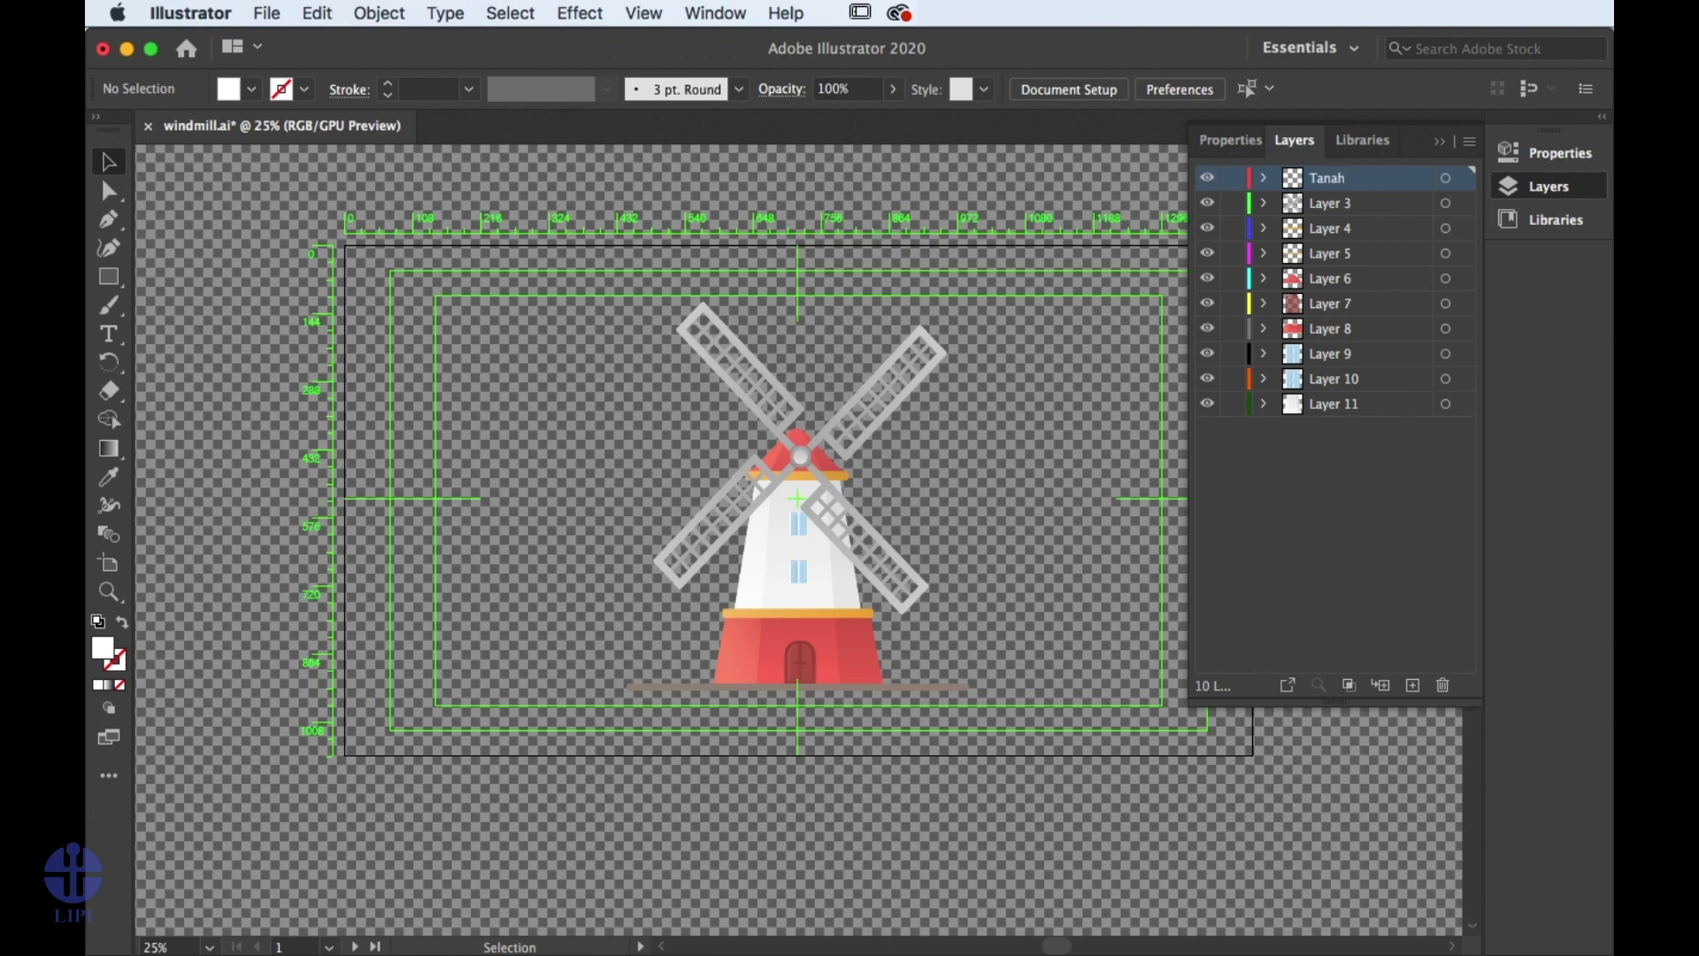
Toggle the visibility of Layer 3 to identify its artwork and rename the layer as "Kincir".
click(1332, 207)
click(1208, 203)
click(1207, 203)
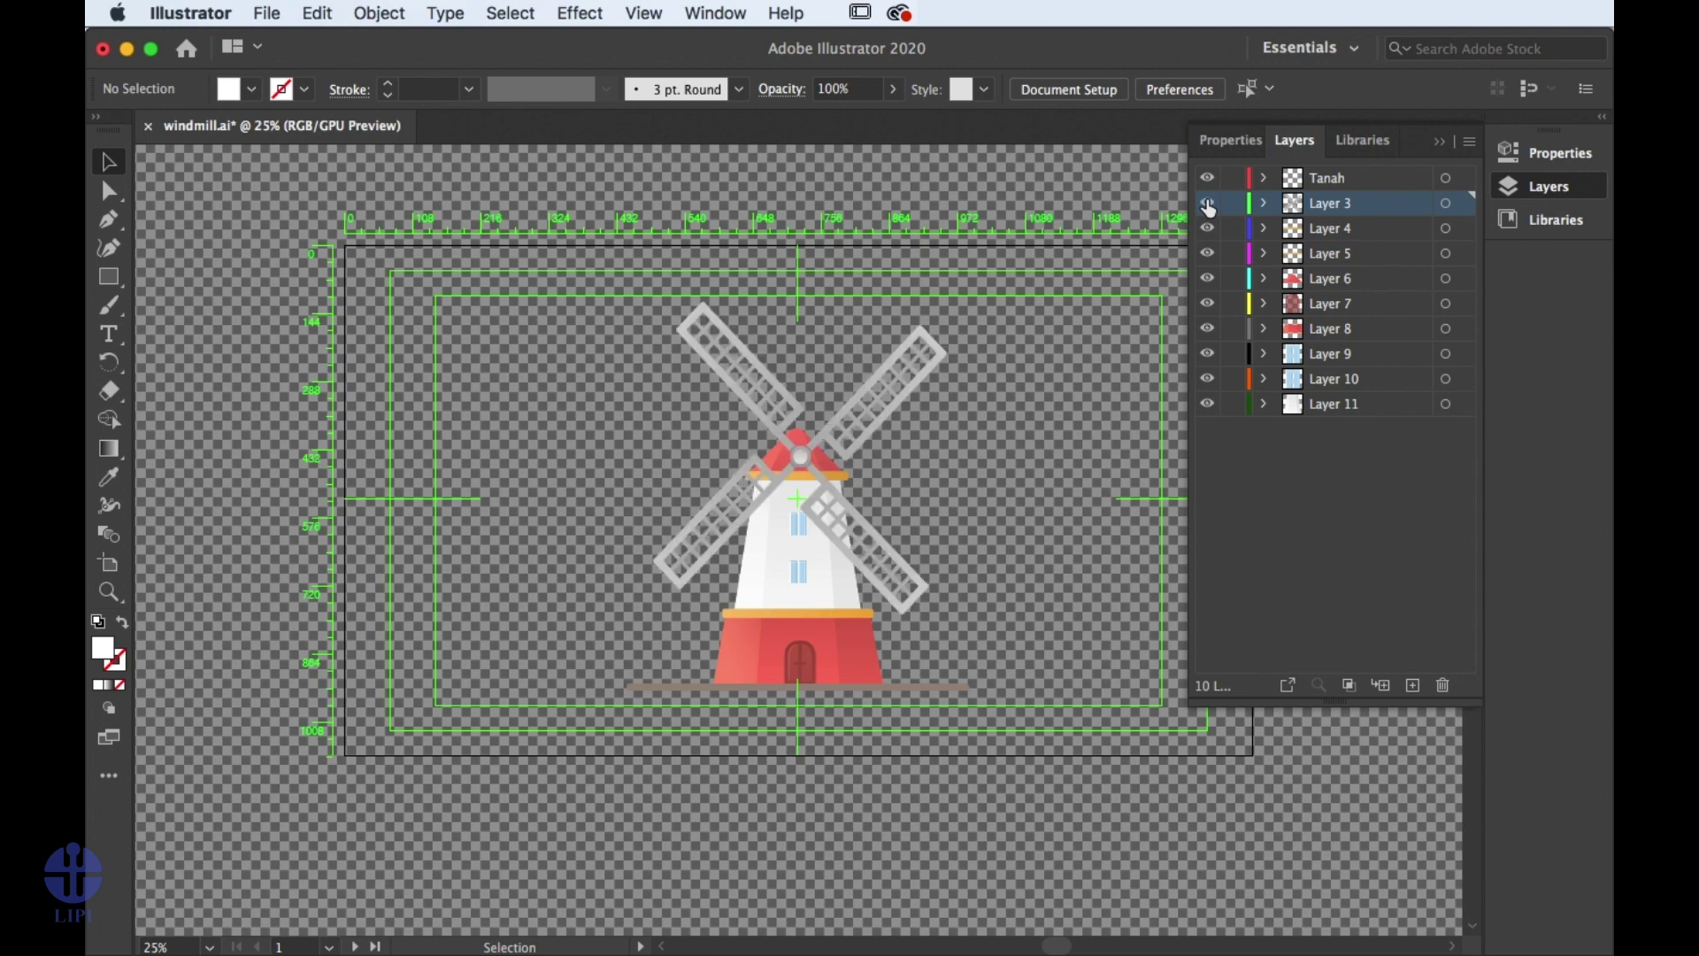
double_click(1330, 204)
text(Kinci)
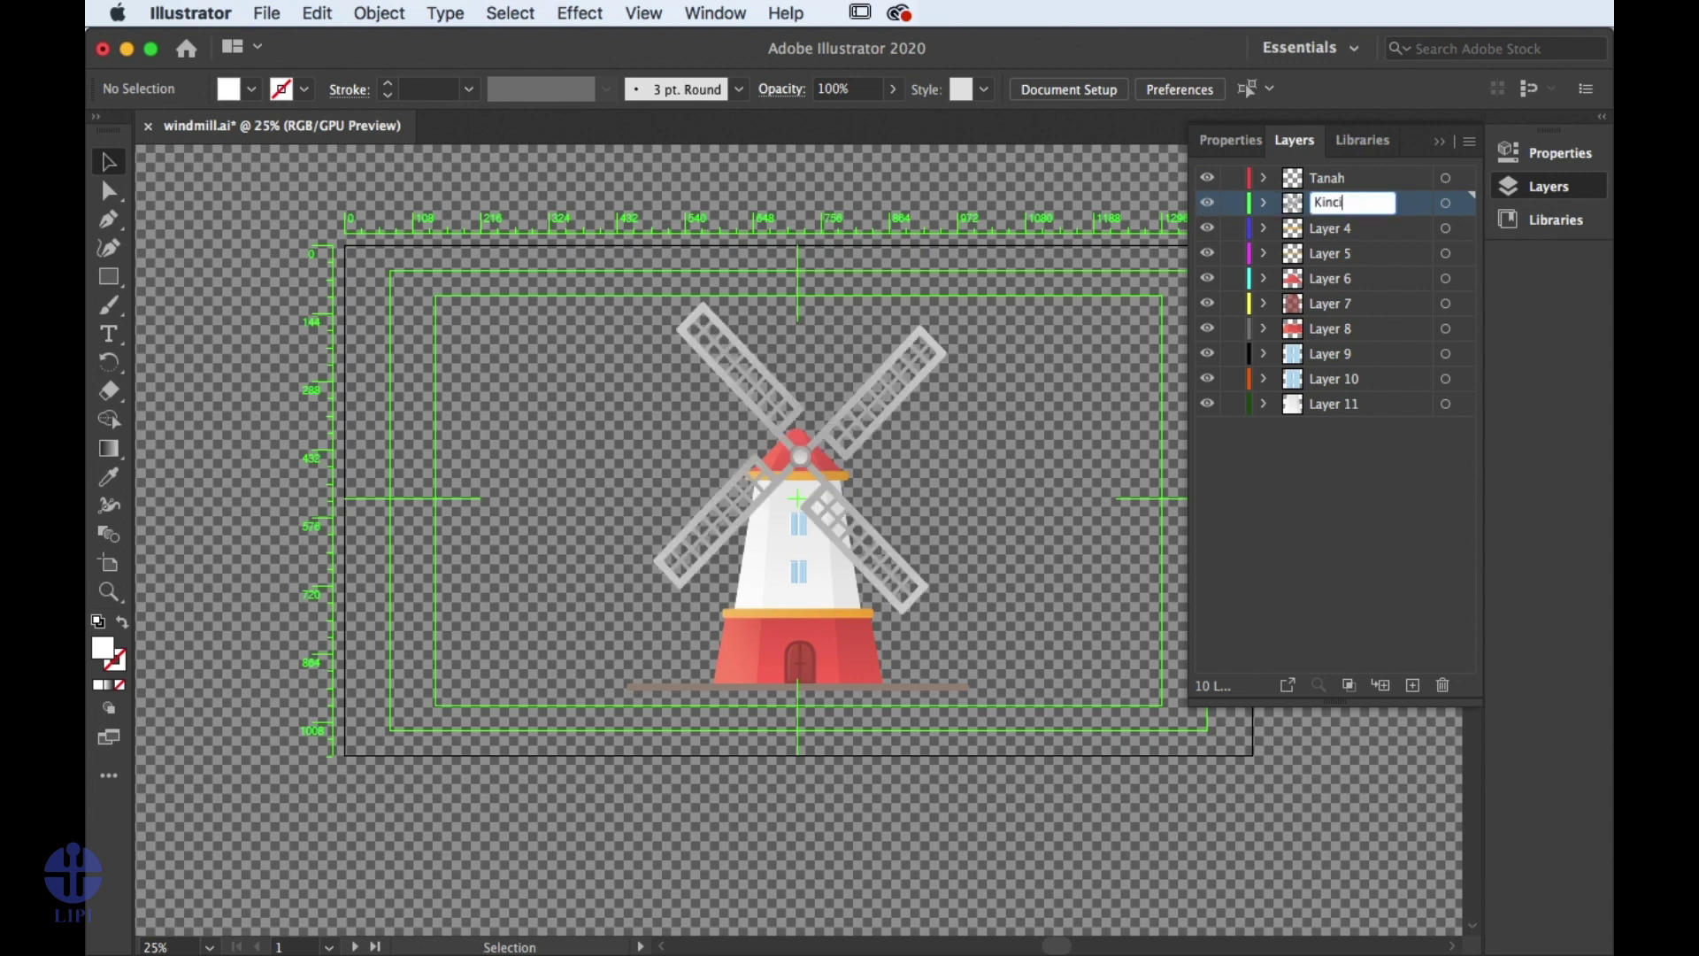
text(r)
key(Return)
Rename Layer 4 as "Garis atas" and Layer 5 as "garis bawah".
click(1335, 230)
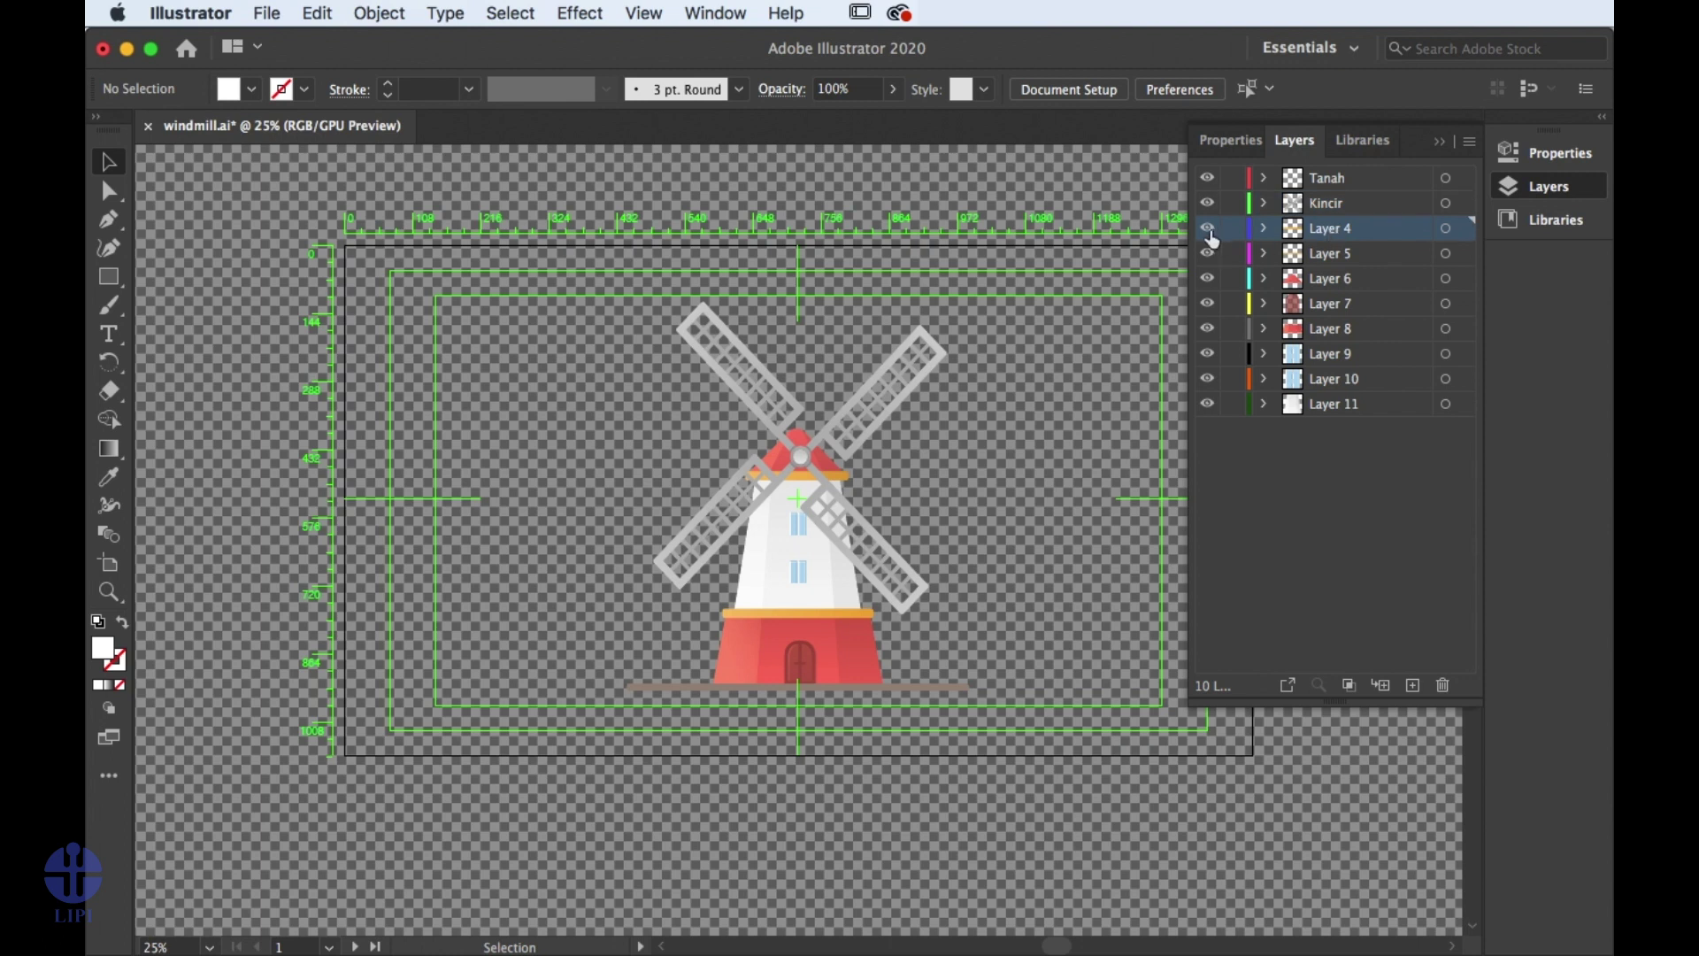
double_click(1337, 230)
text(Garis atas)
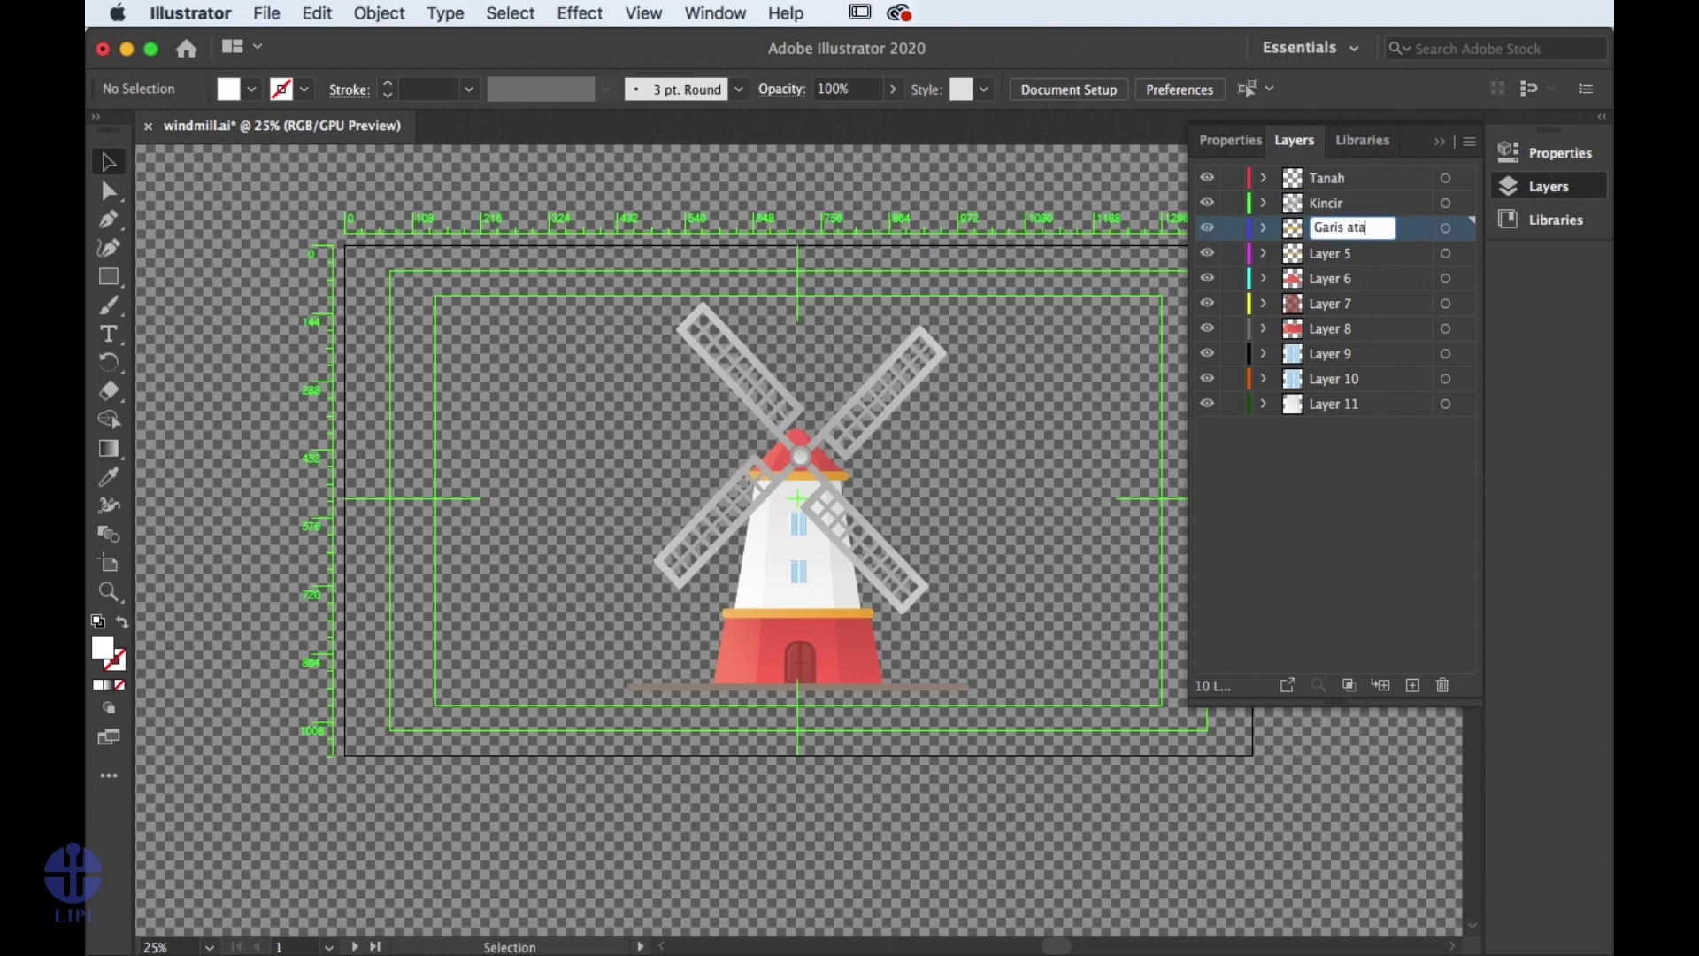
key(Return)
click(1330, 252)
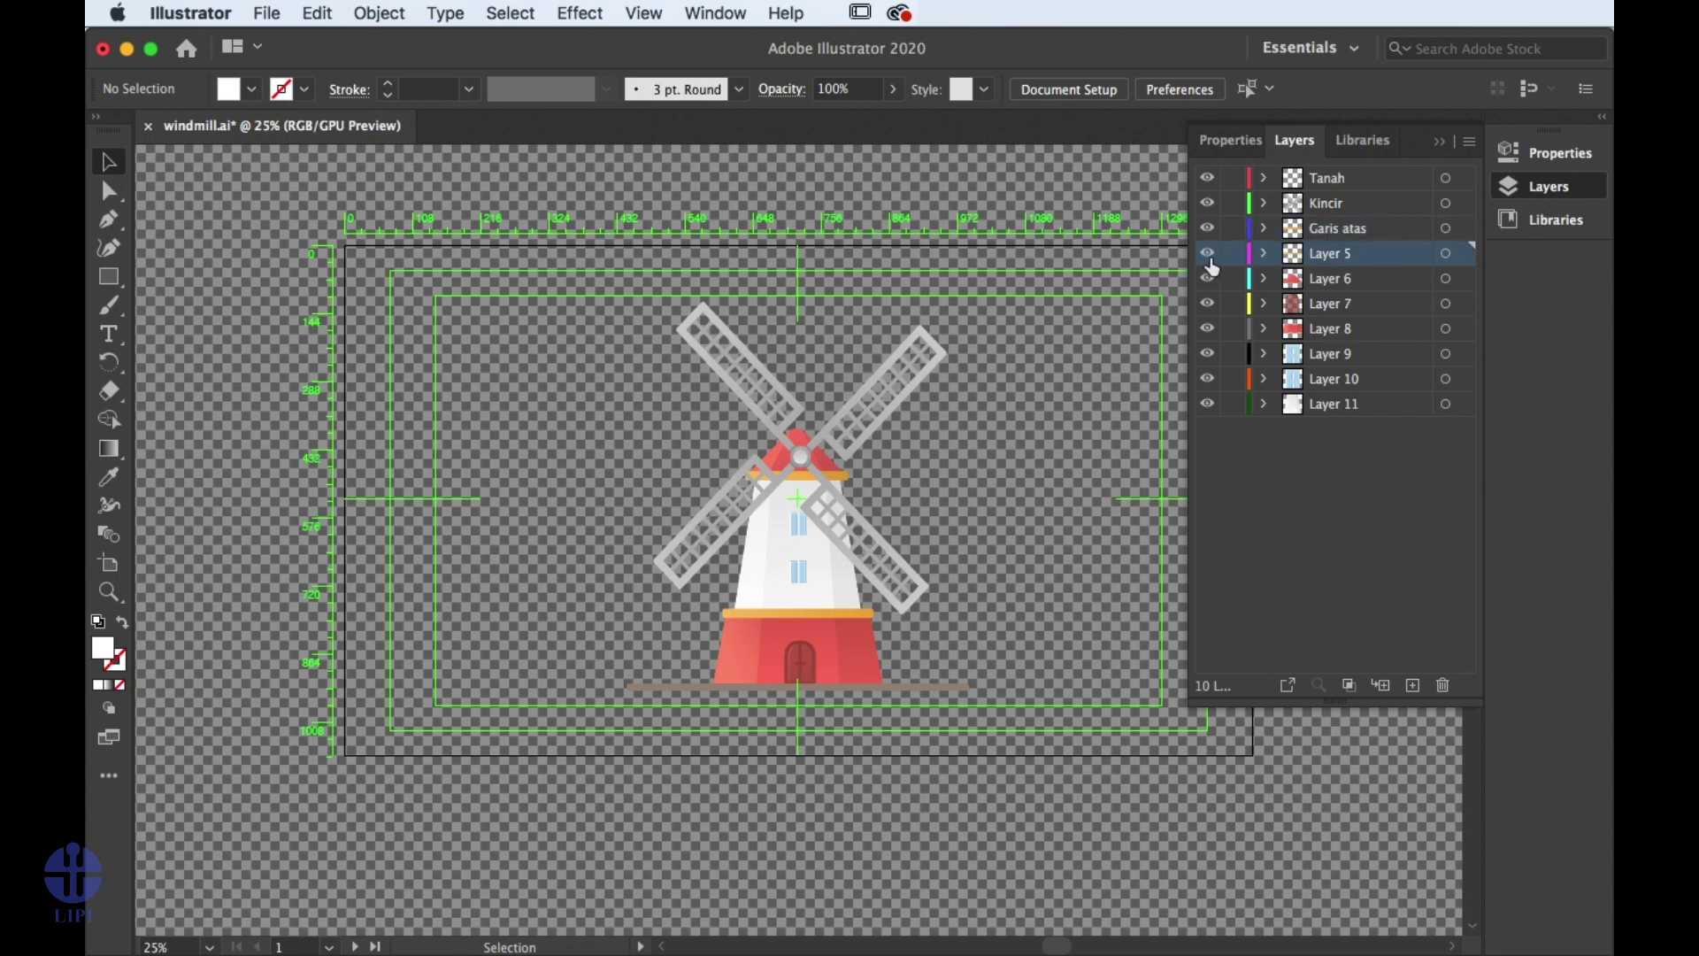
double_click(1328, 254)
text(garis bawah)
key(Return)
Rename Layer 6, which holds the red roof, as "atap".
click(1343, 289)
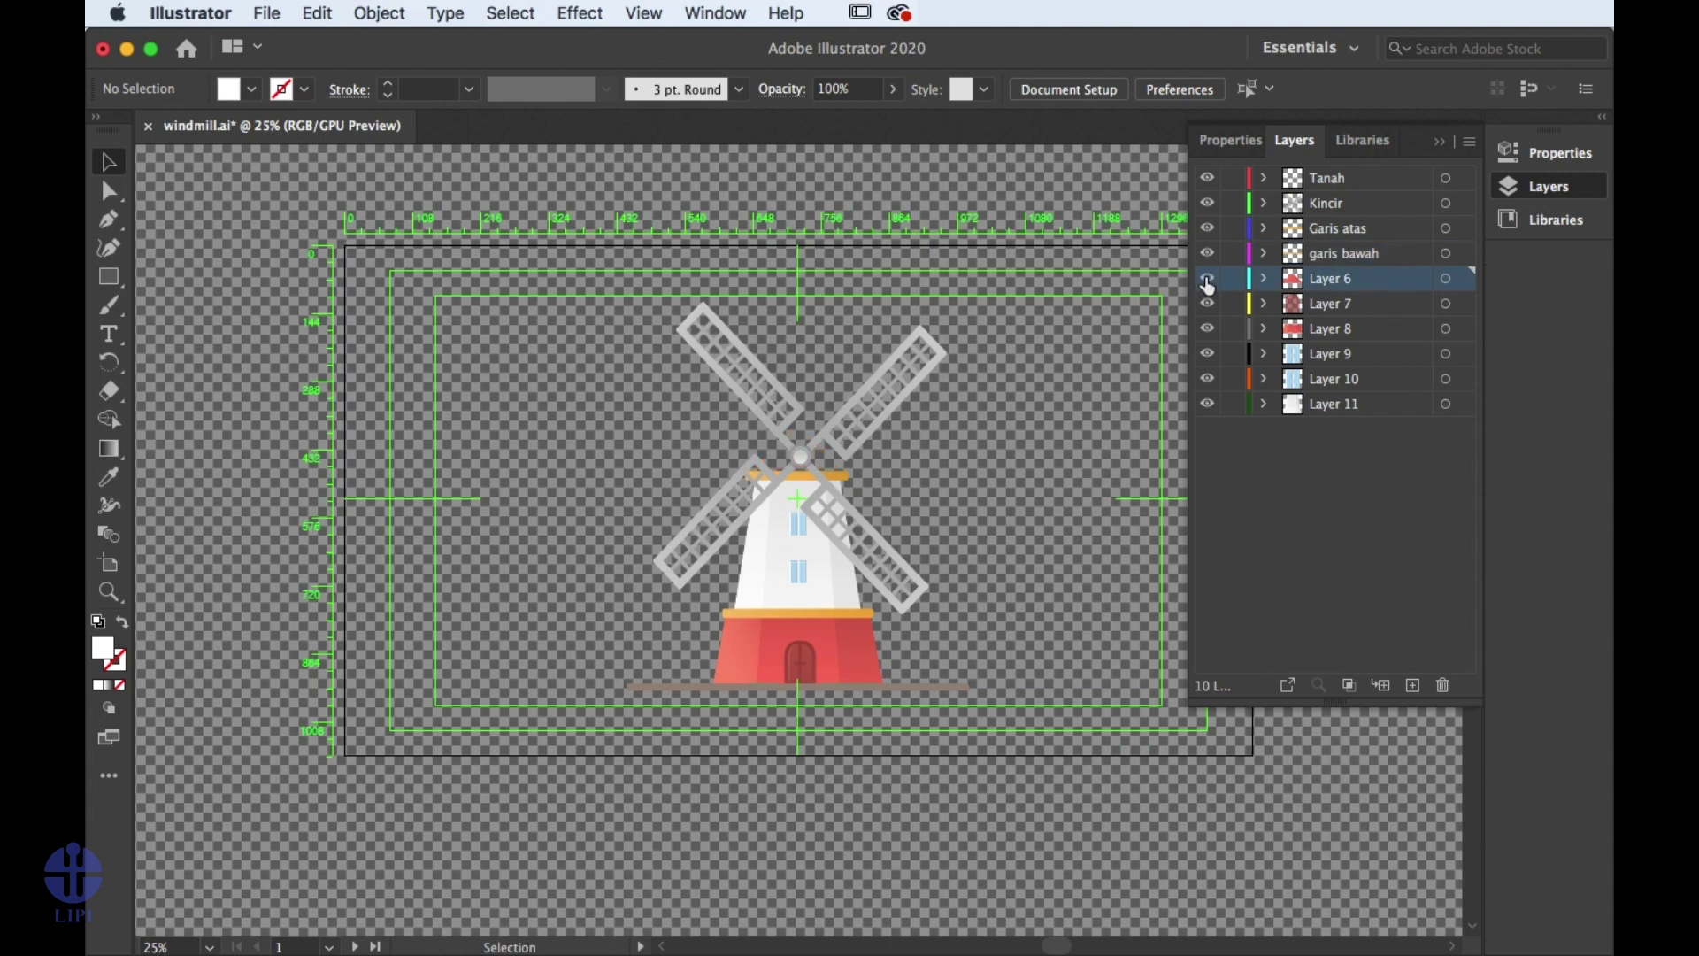
double_click(1330, 279)
text(ata)
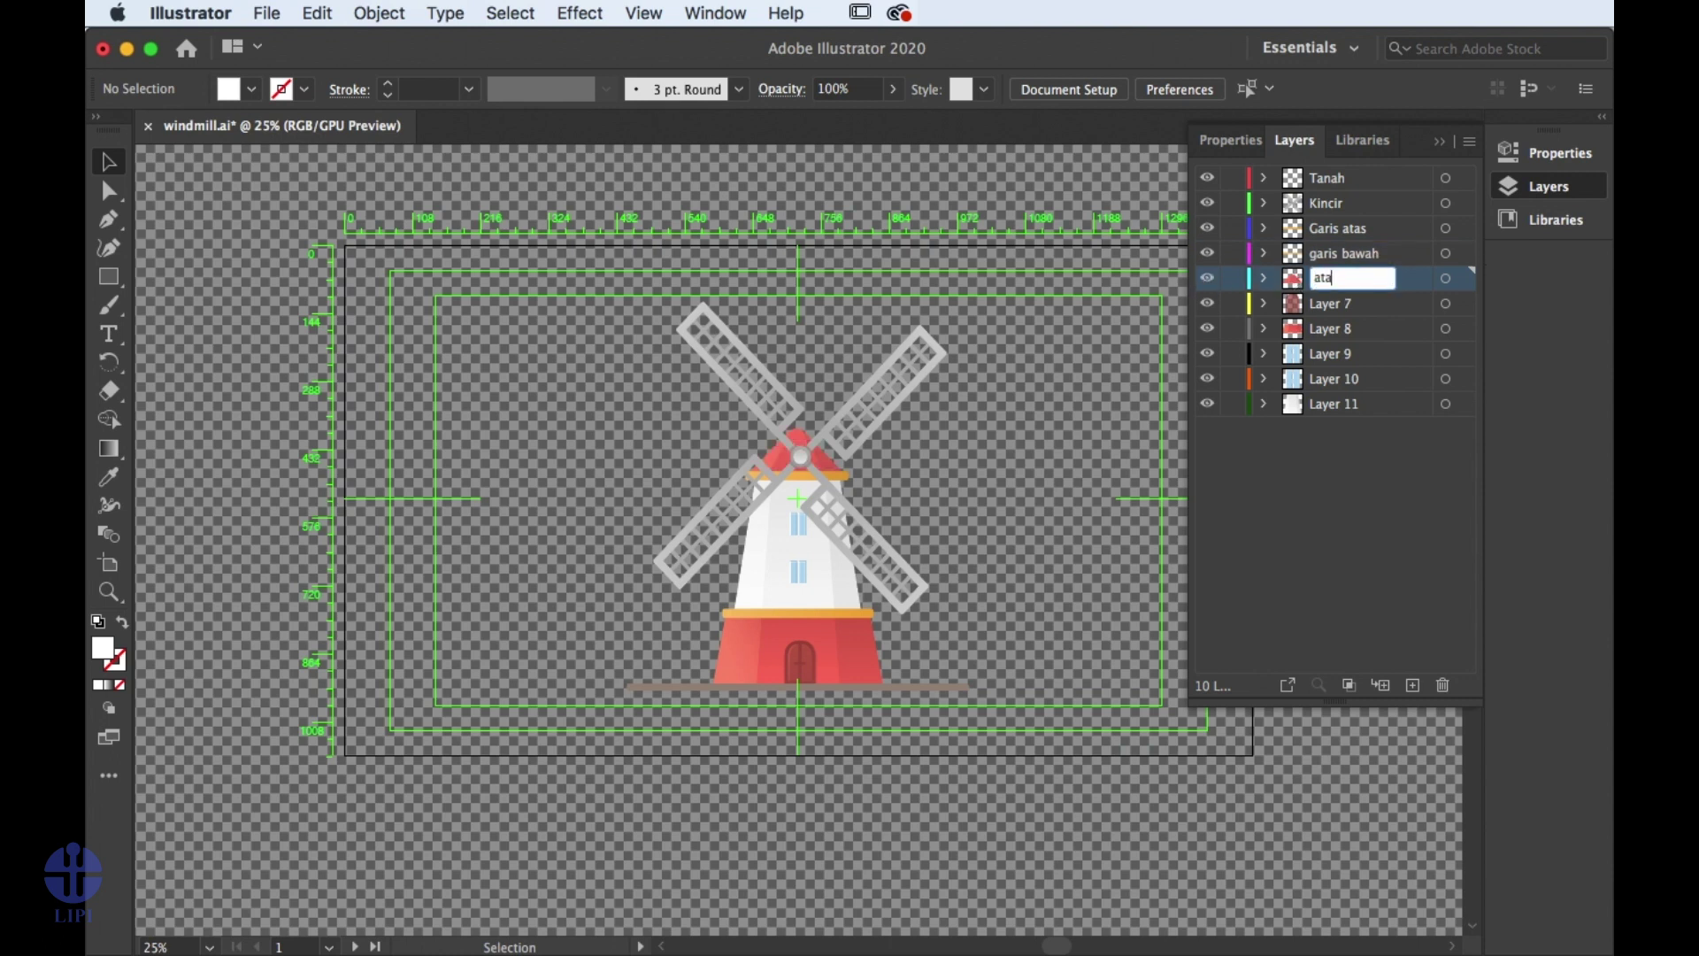
text(p)
key(Return)
Toggle the visibility of Layer 7 to identify its artwork and rename the layer as "pintu".
click(1331, 304)
click(1209, 304)
click(1211, 304)
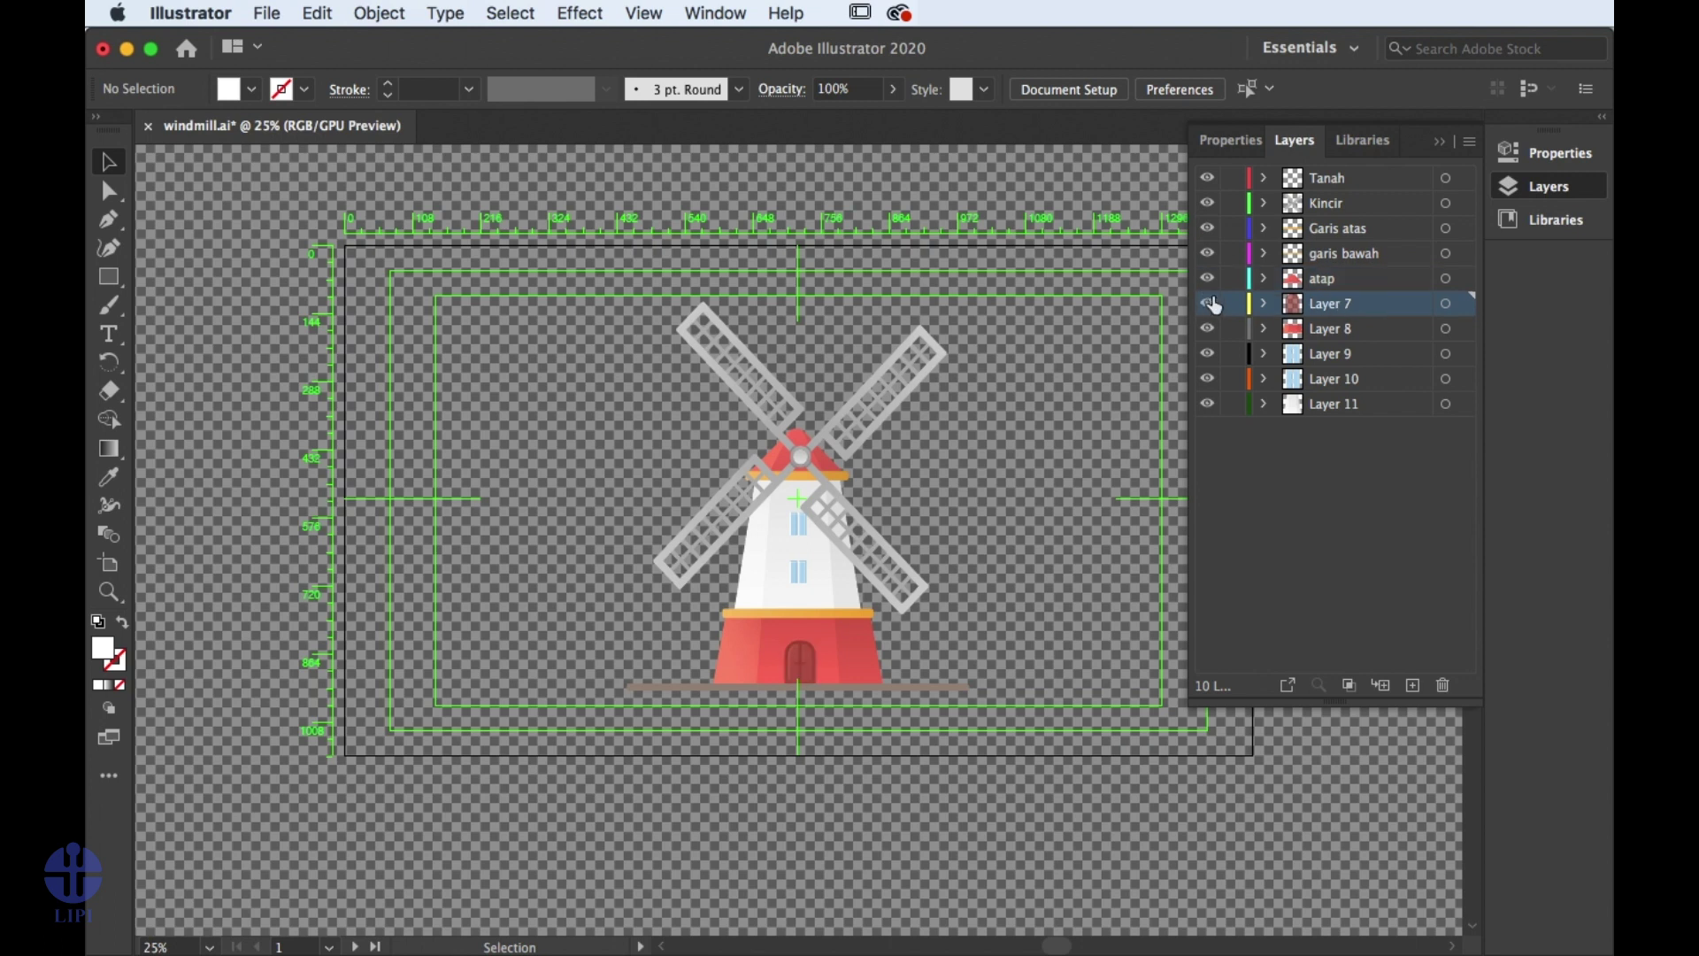
double_click(1344, 312)
text(pint)
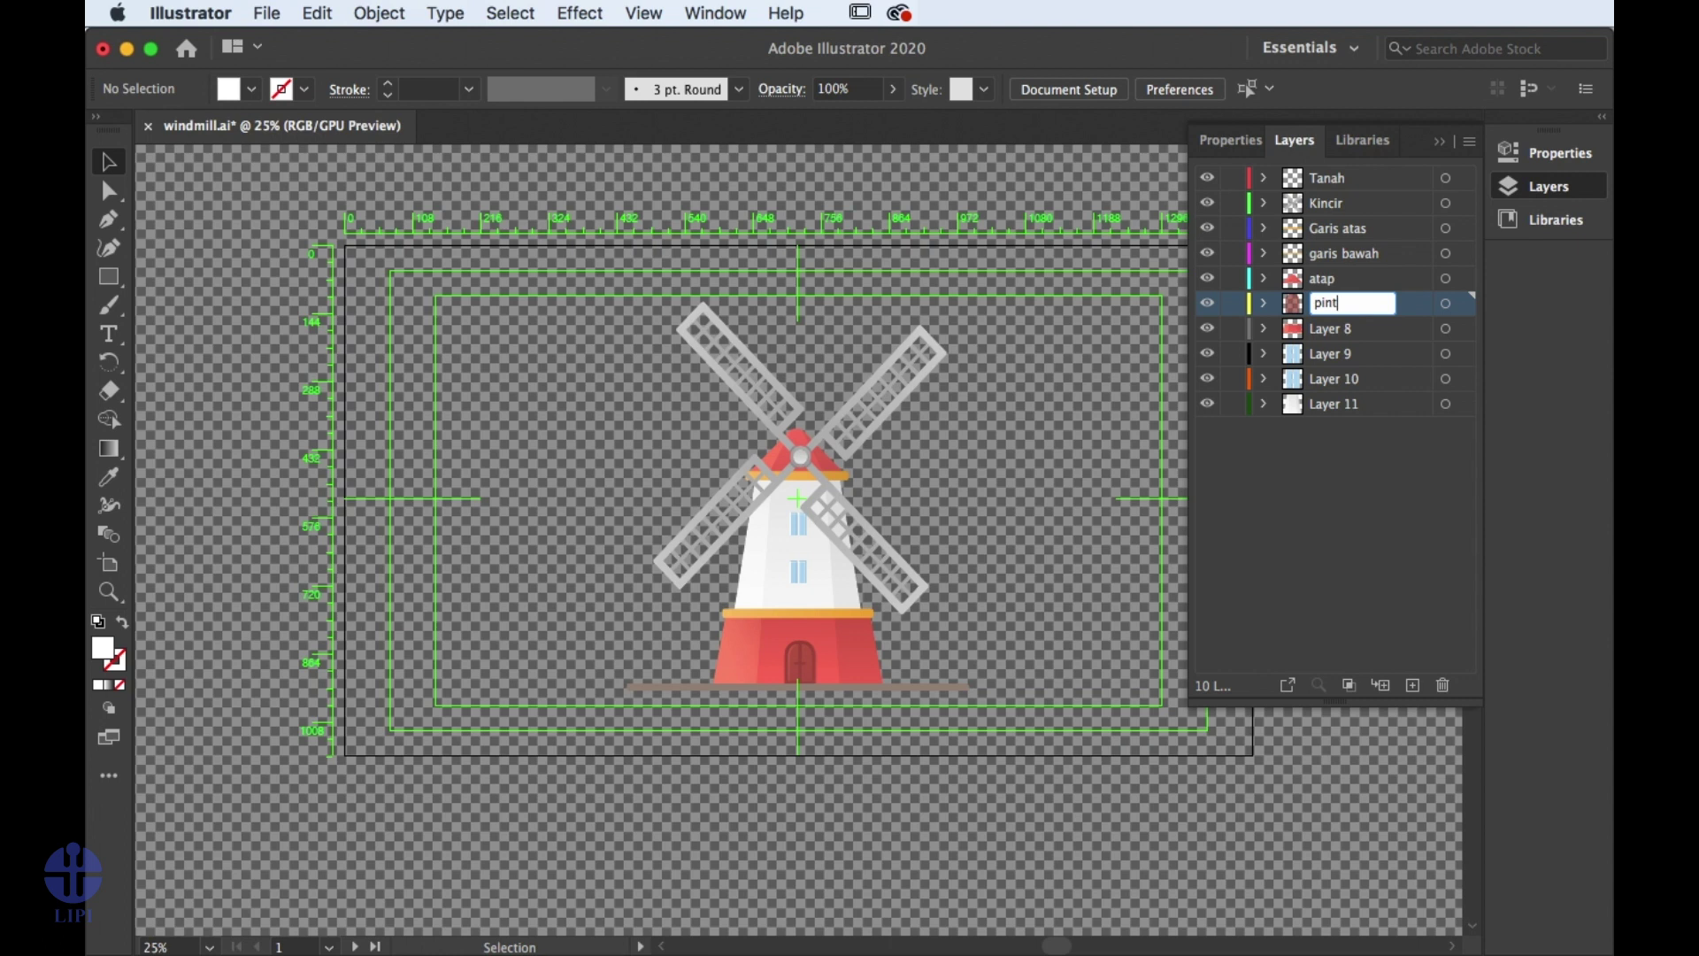
text(u)
key(Return)
Toggle the visibility of Layer 8 to identify its artwork and rename the layer as "dinding bawah".
click(1331, 329)
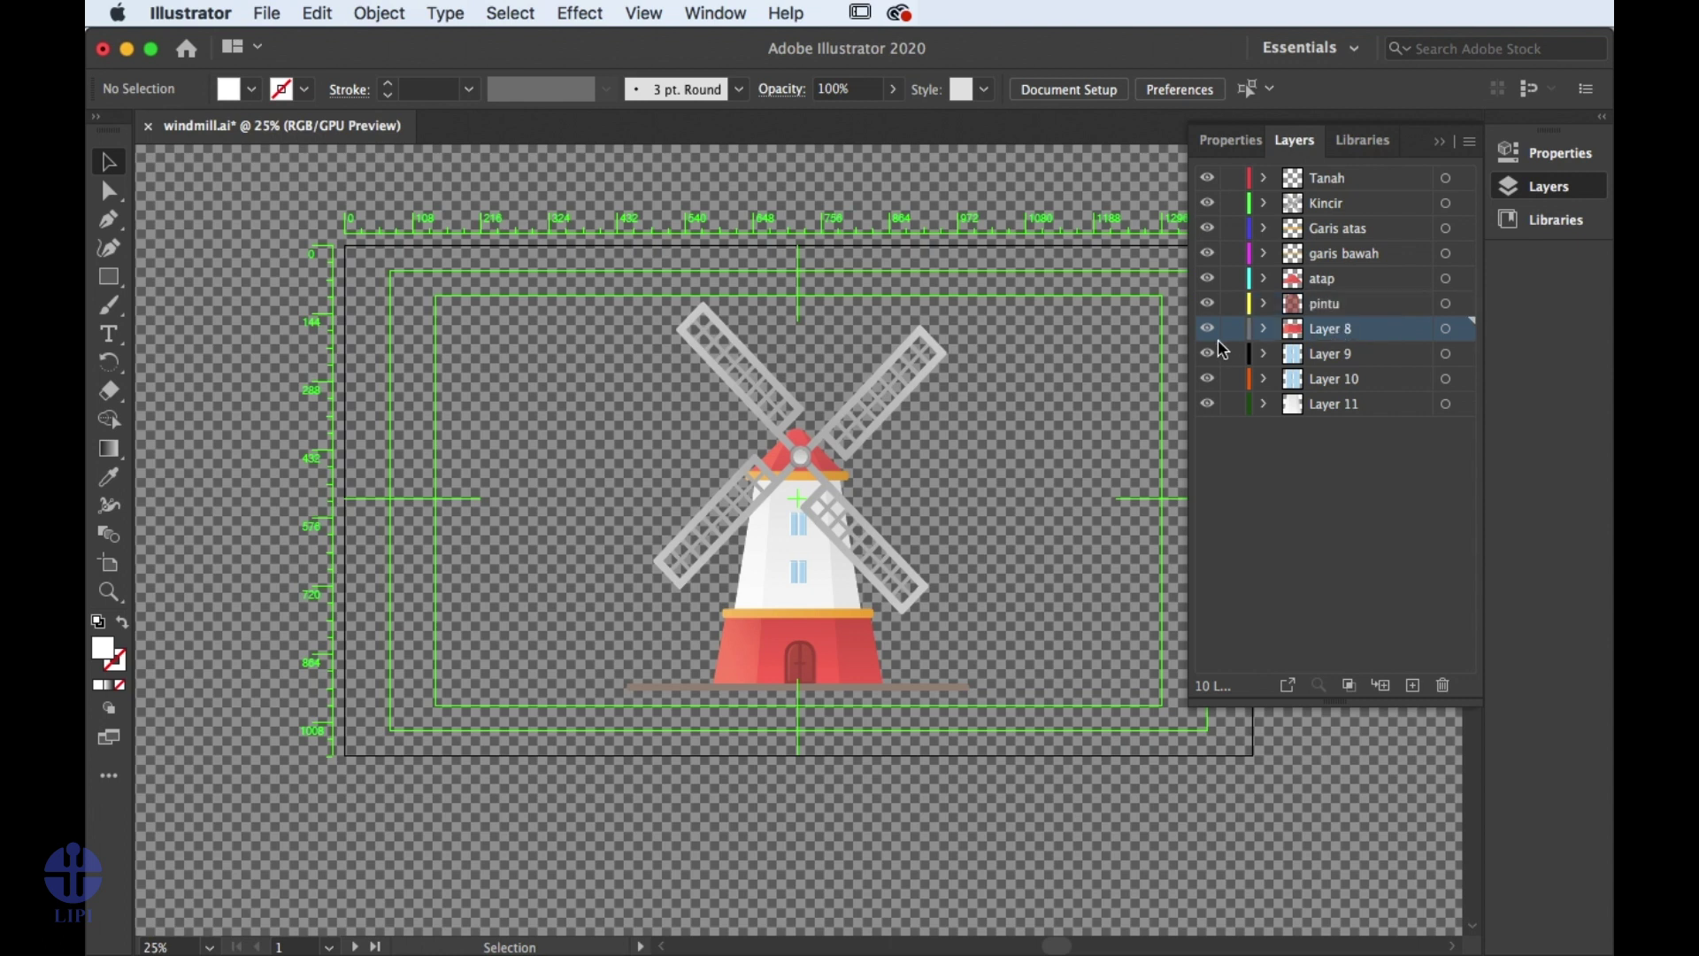
click(1208, 329)
click(1207, 329)
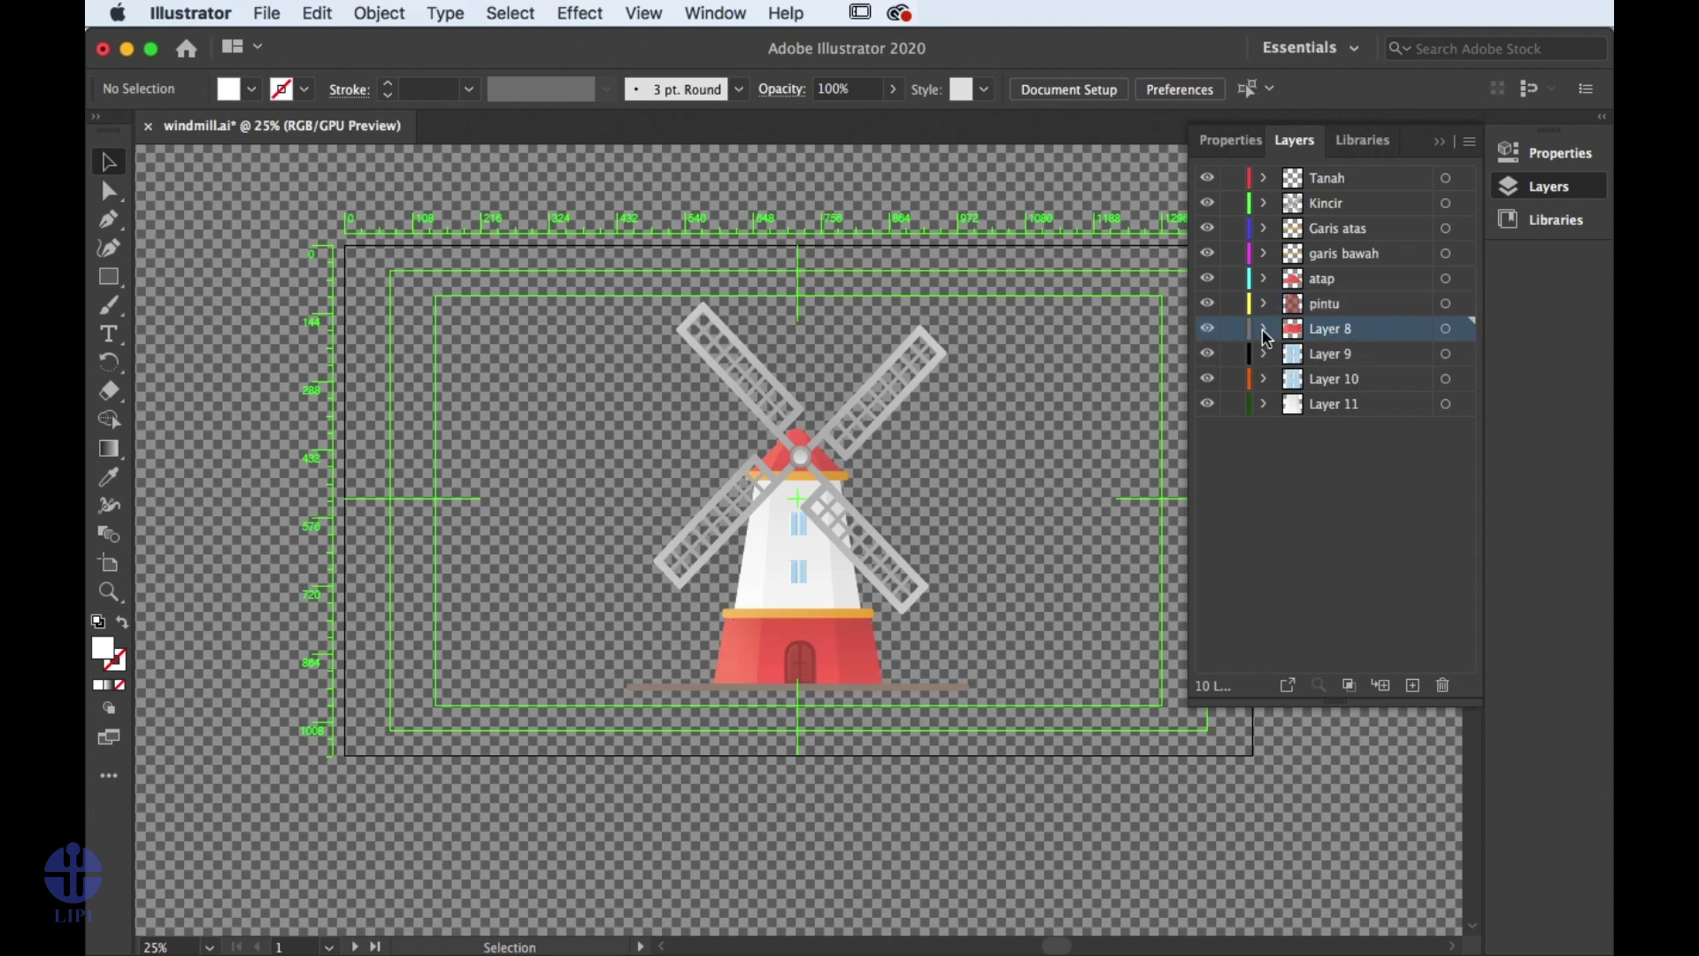
double_click(1343, 330)
text(dinding bawah)
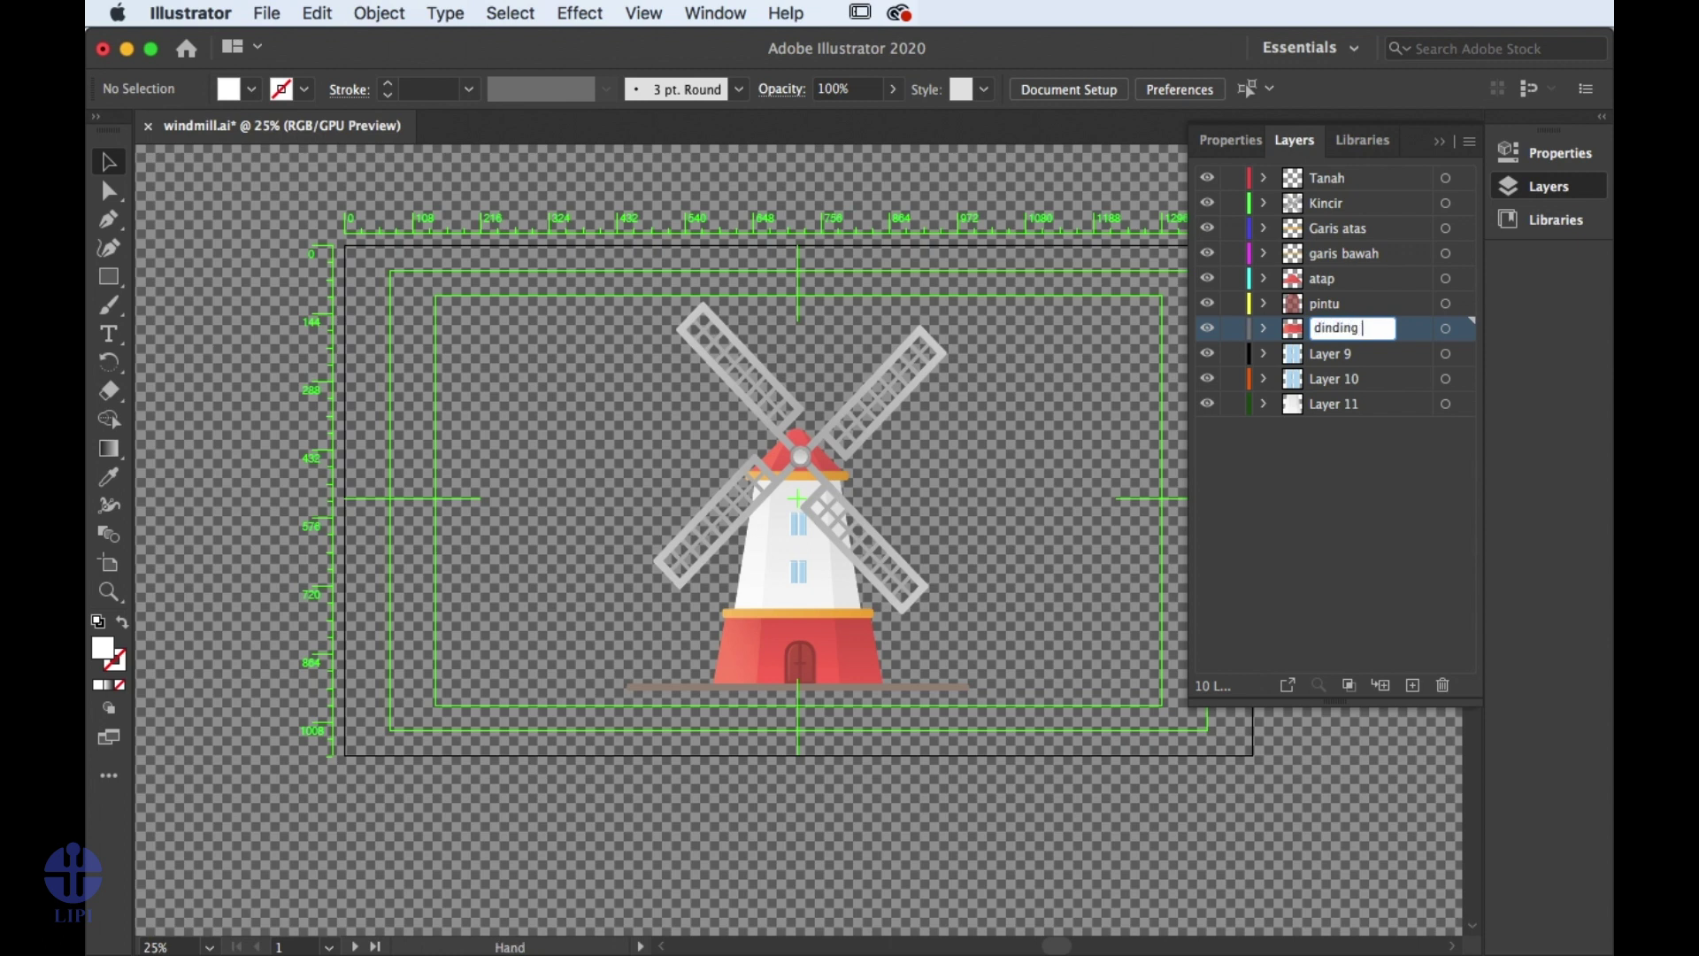
key(Return)
Toggle the visibility of Layer 9 to identify its artwork and rename the layer as "jendela atas".
click(1332, 355)
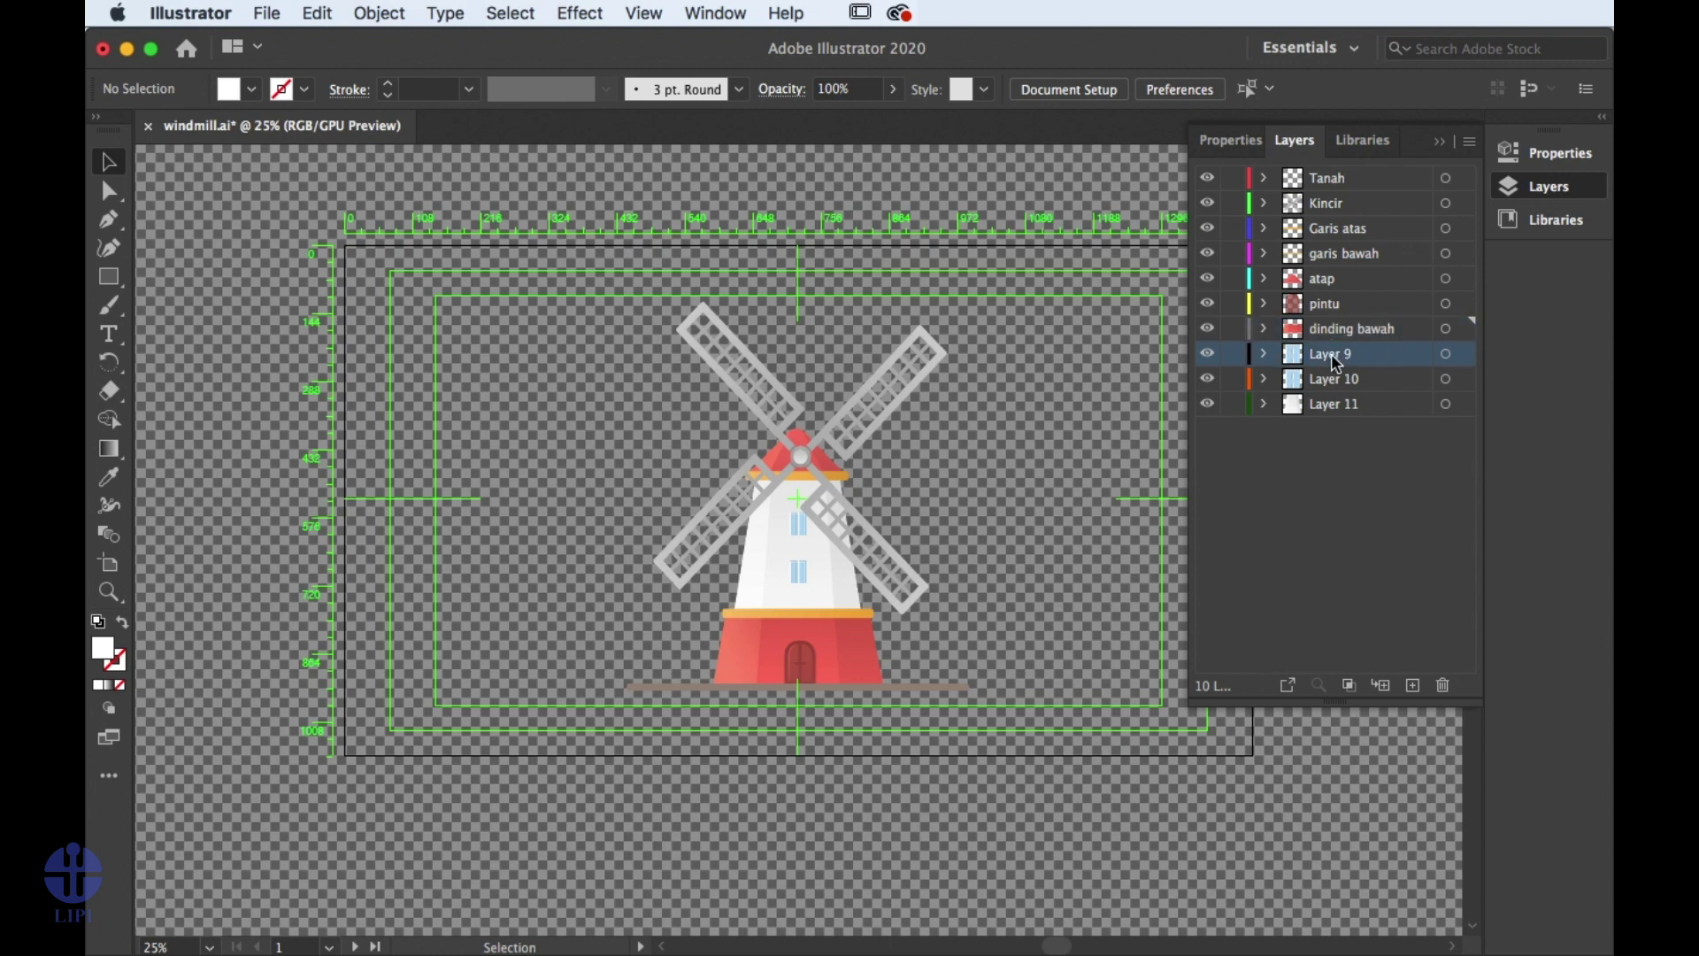
click(1207, 354)
click(1207, 354)
double_click(1336, 352)
text(jendela atas)
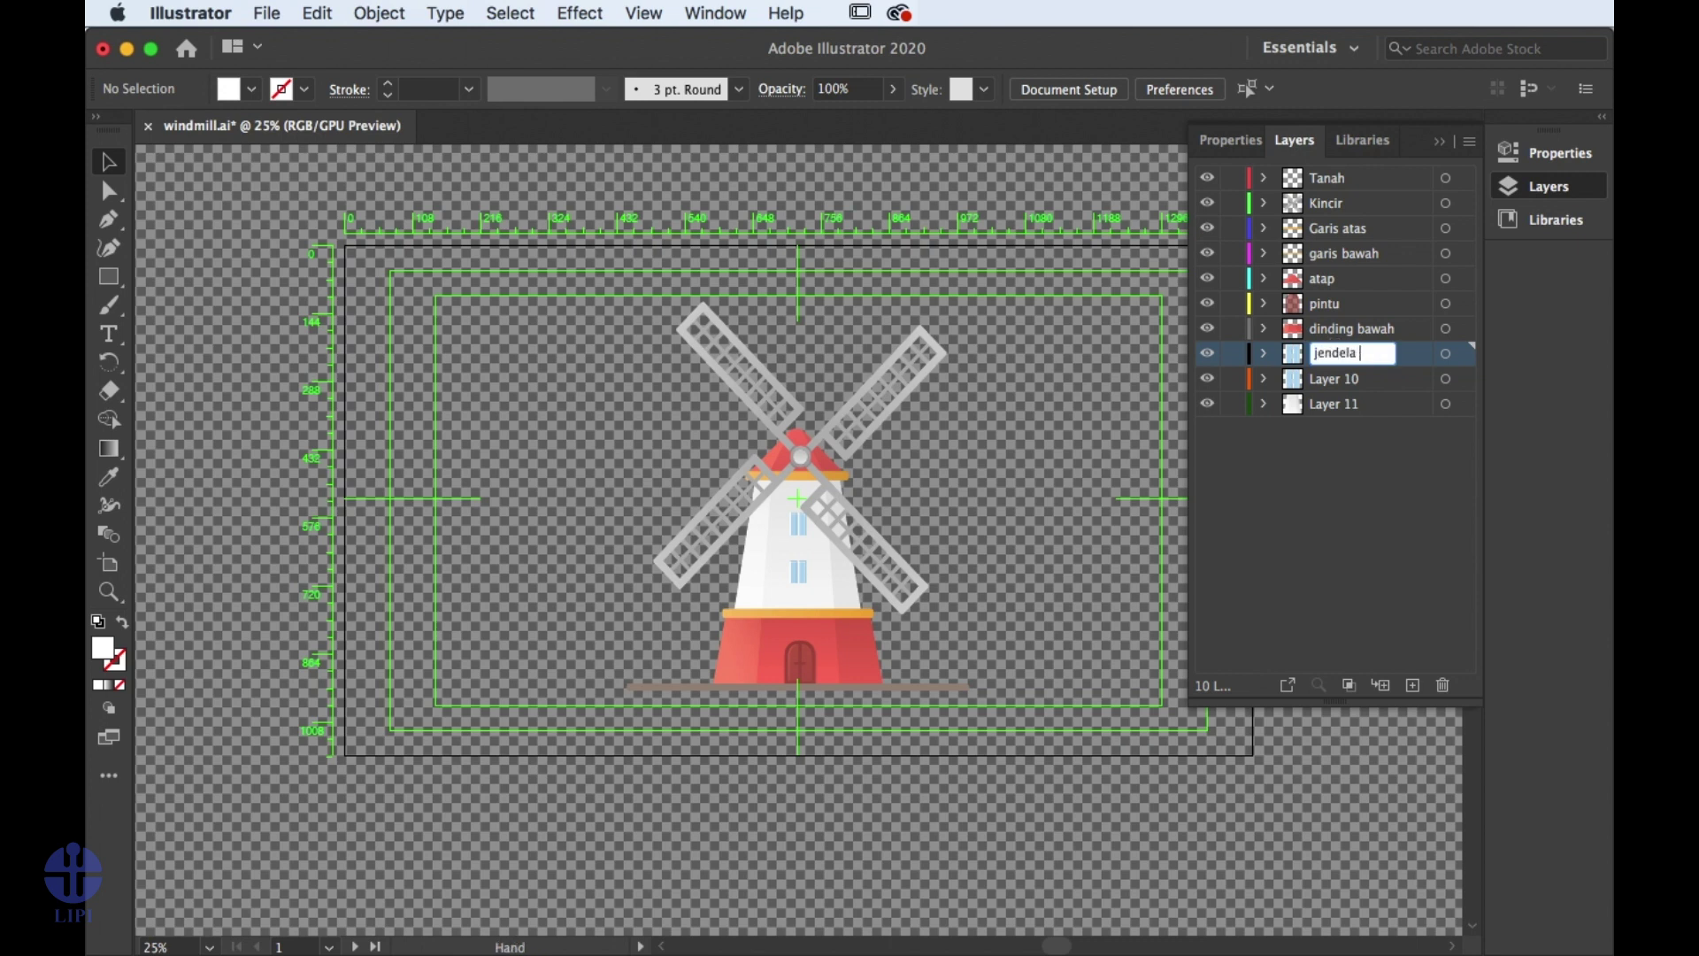
key(Return)
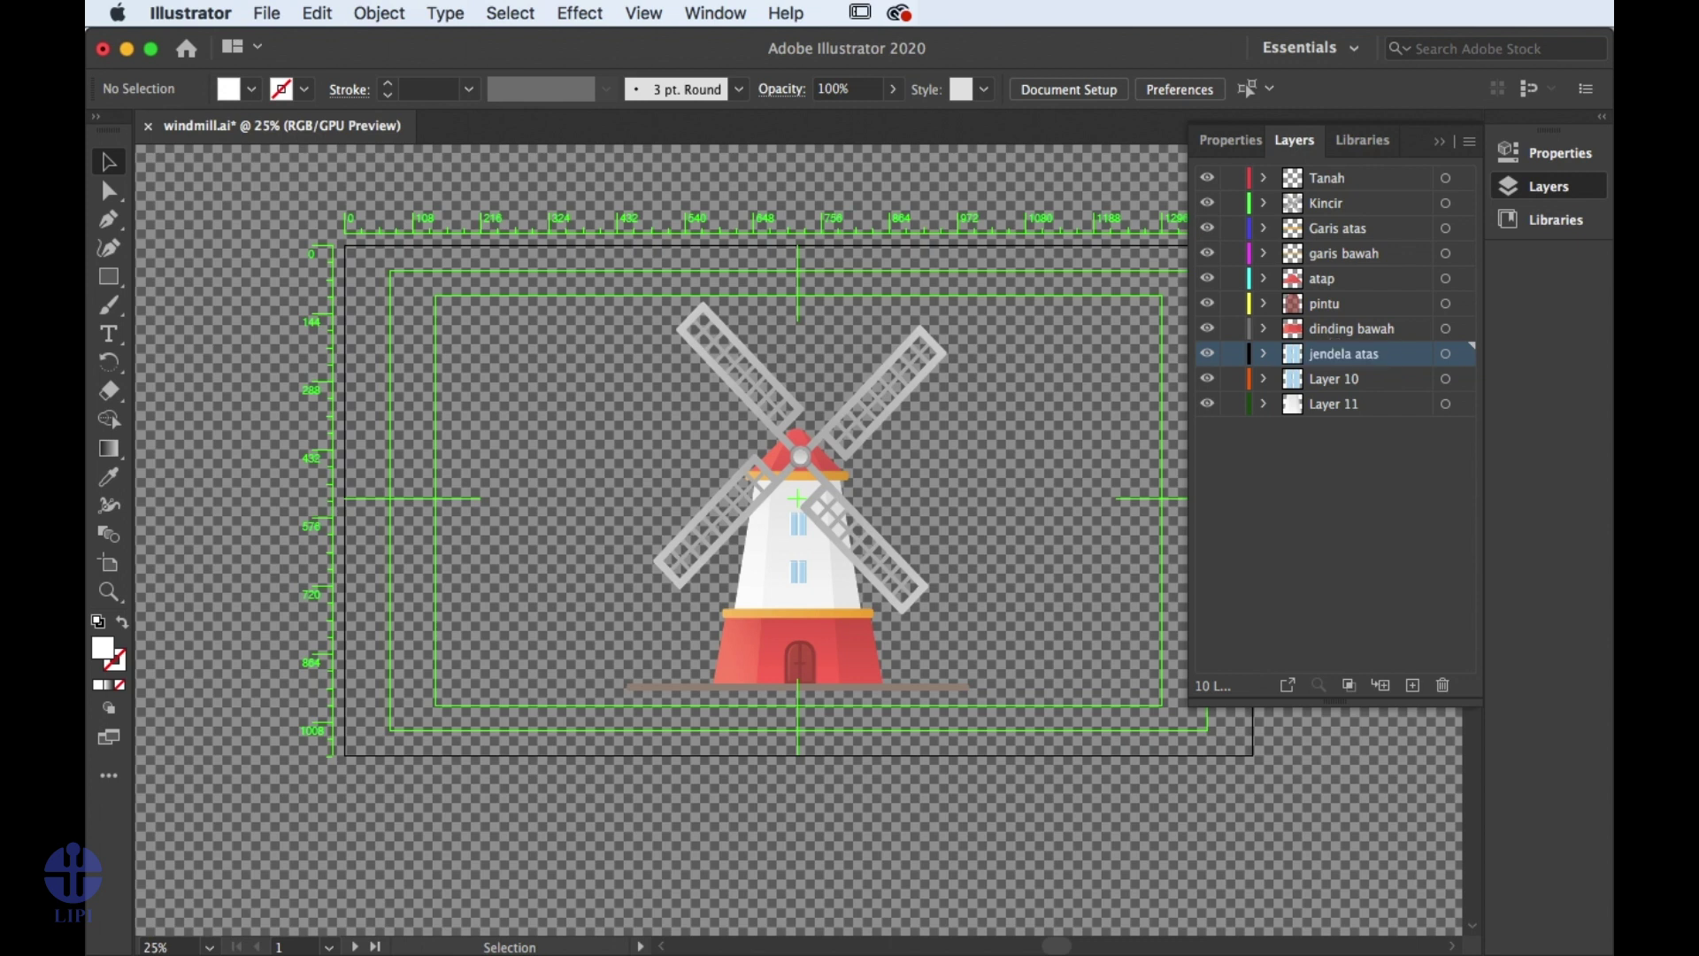
Rename Layer 10 as "jendela bawah" and Layer 11 as "dinding atas".
double_click(1335, 379)
text(jendela bawah)
key(Return)
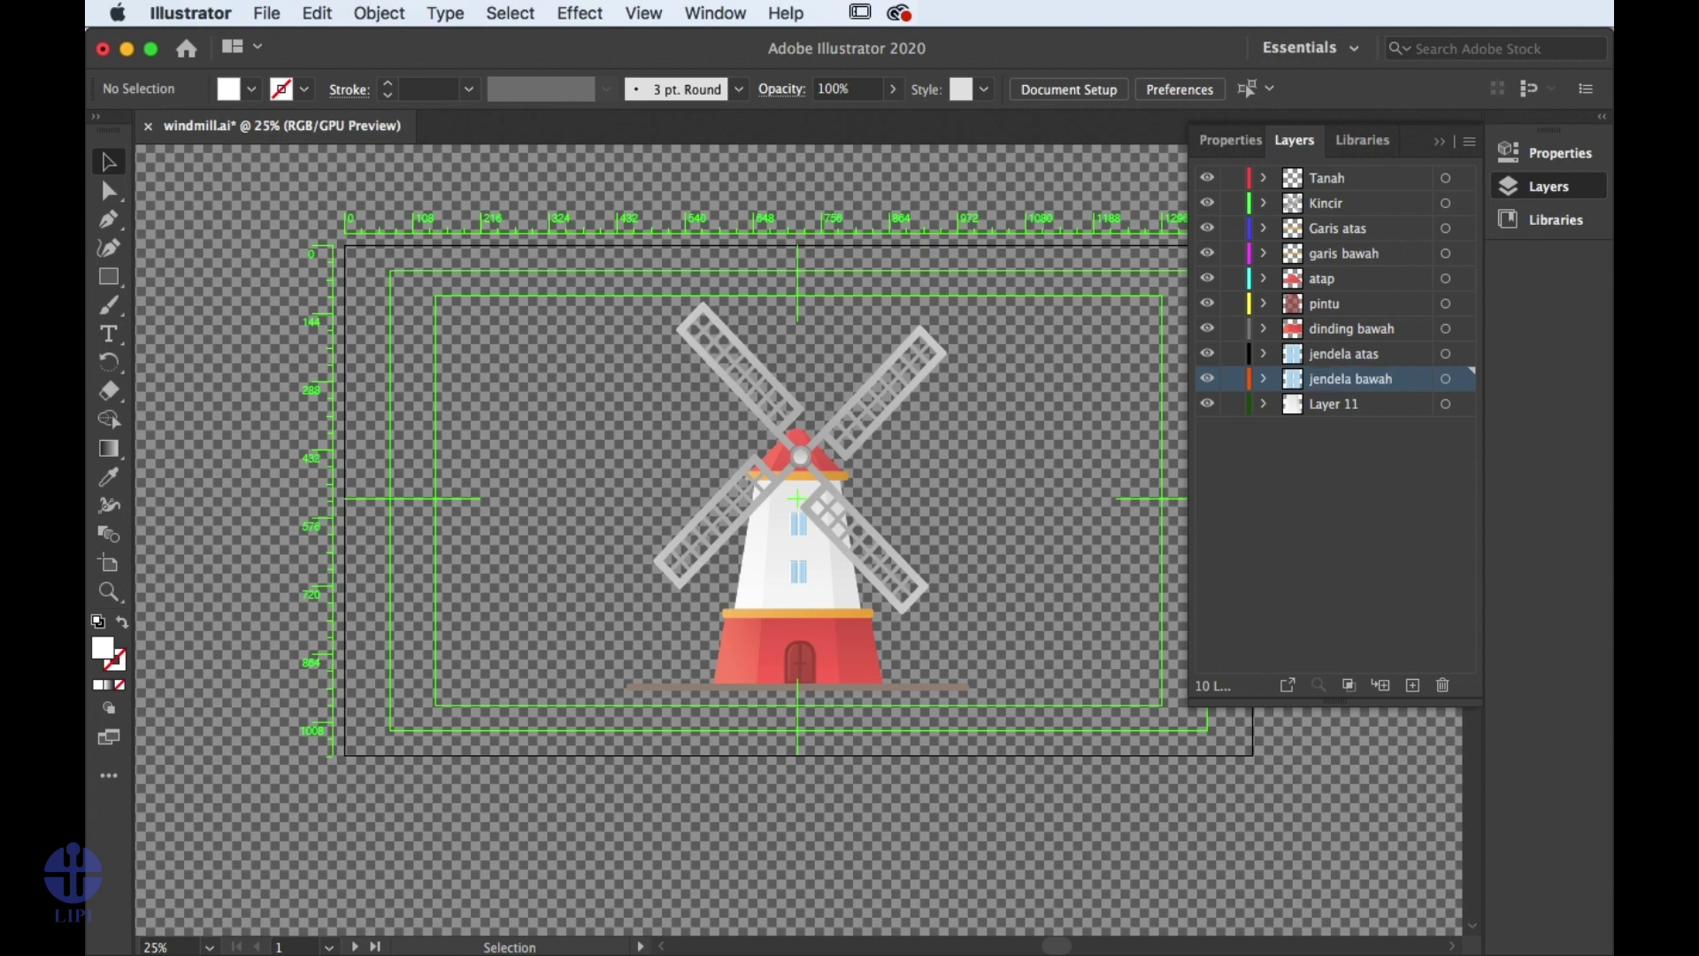
double_click(1335, 404)
text(din)
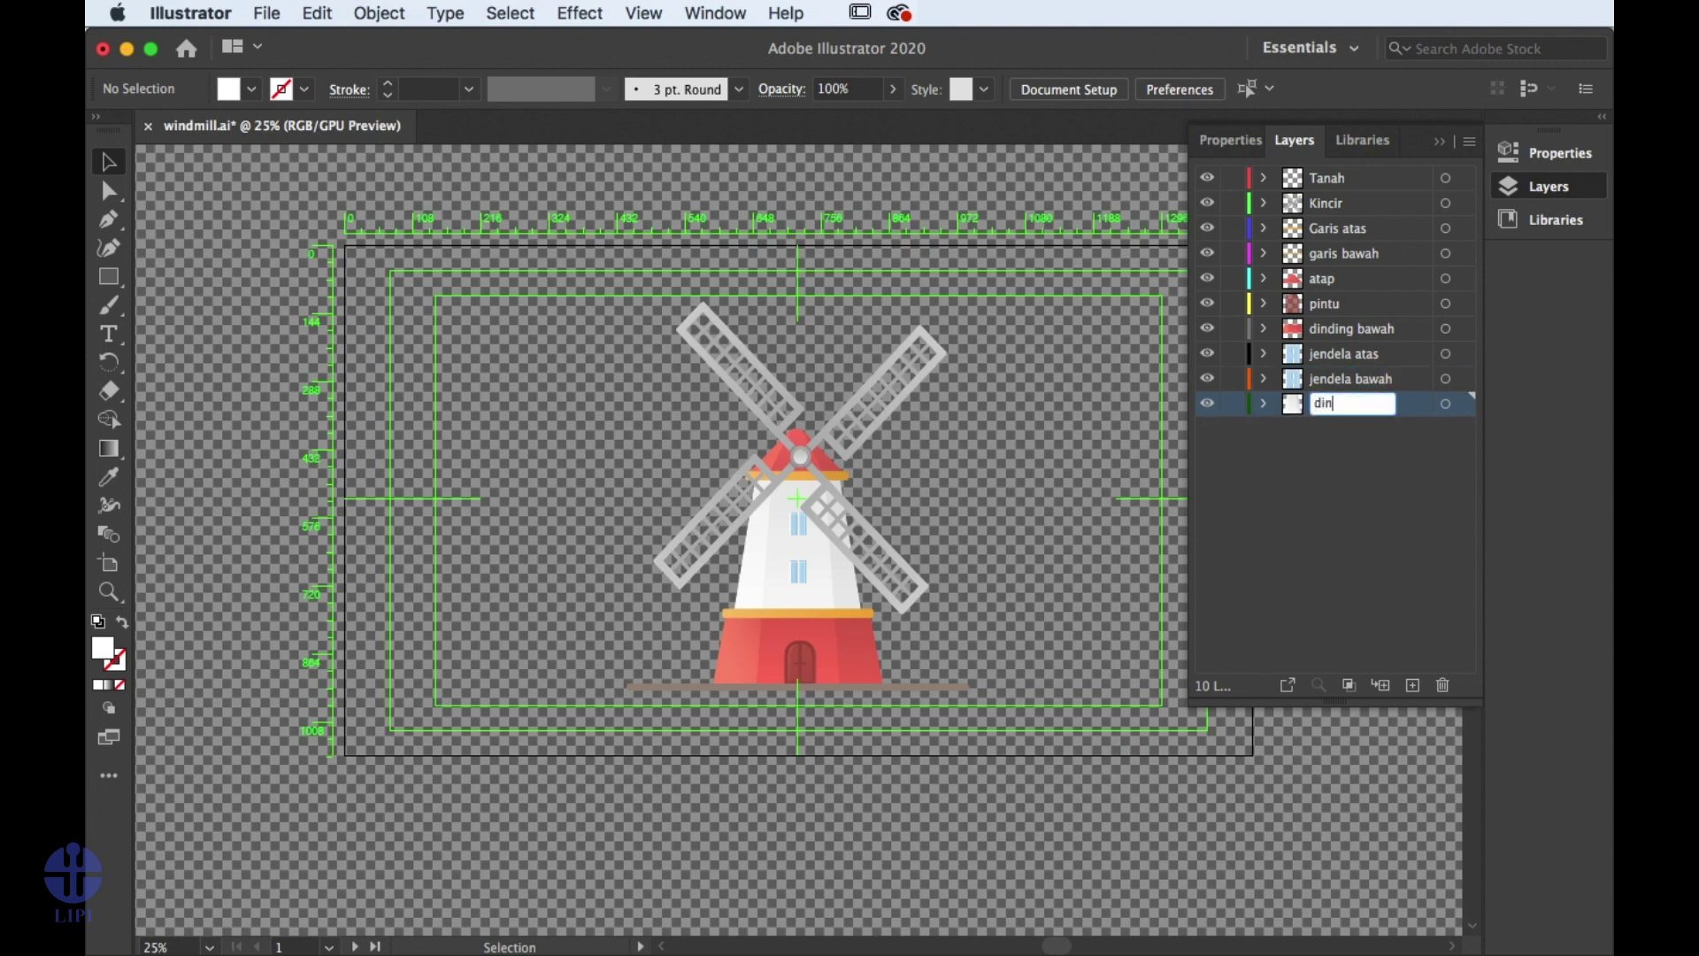
text(ding atas)
key(Return)
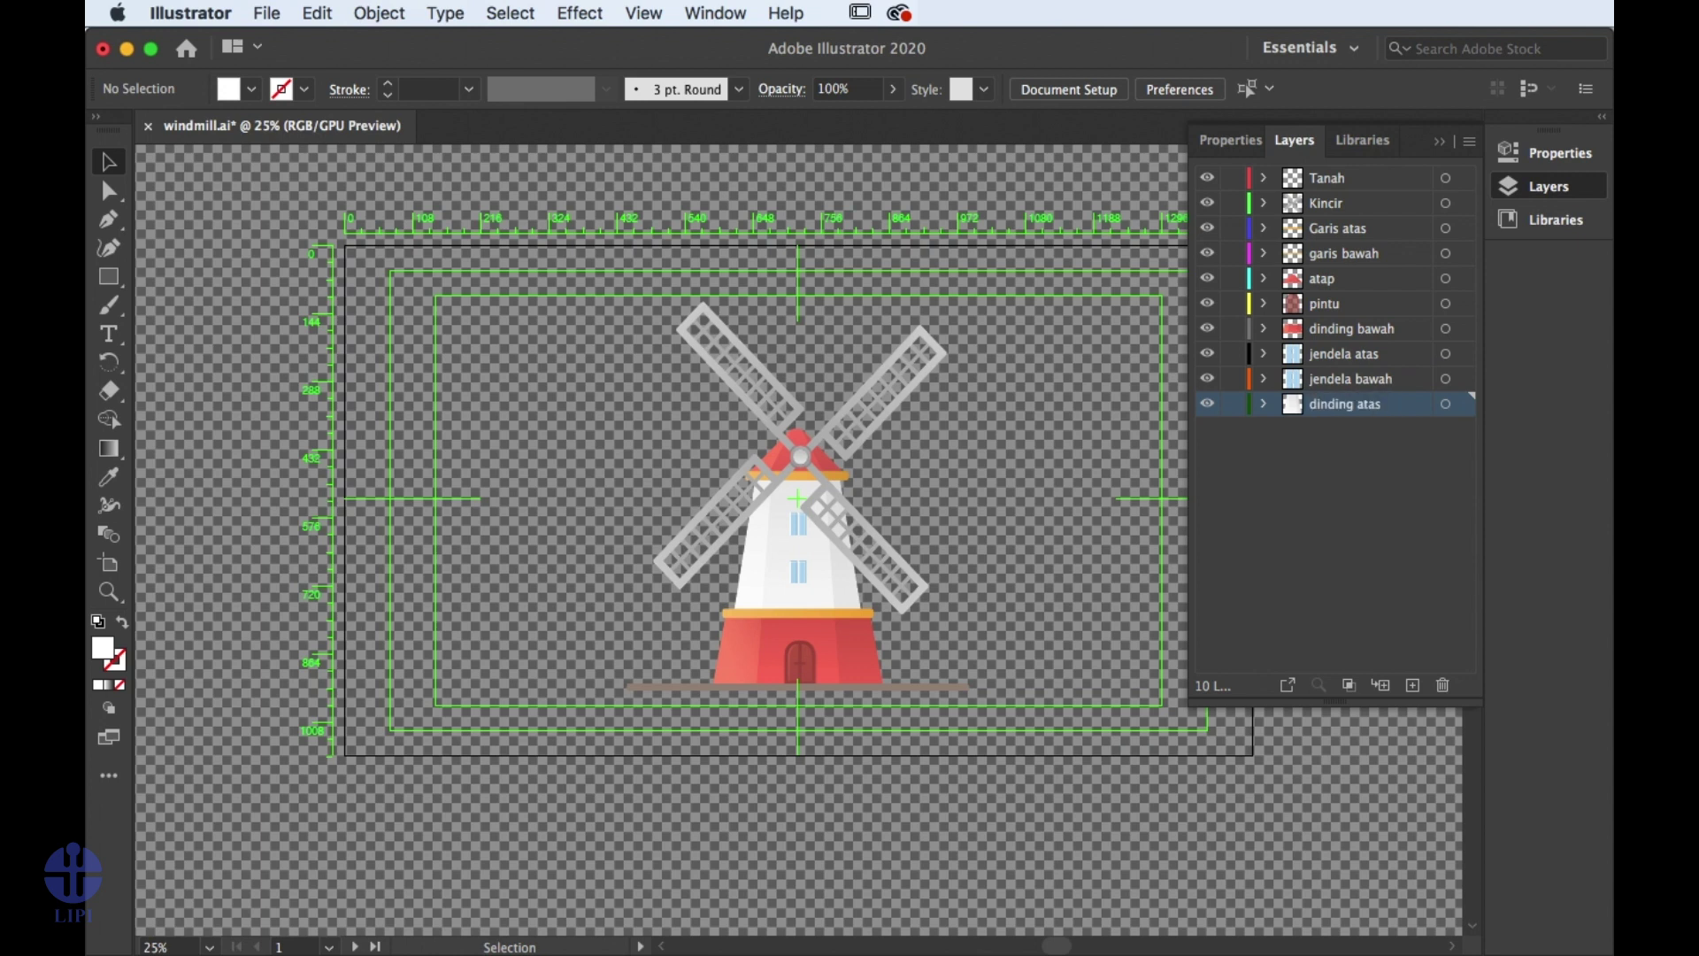
Save the windmill illustration with its renamed layers.
click(278, 18)
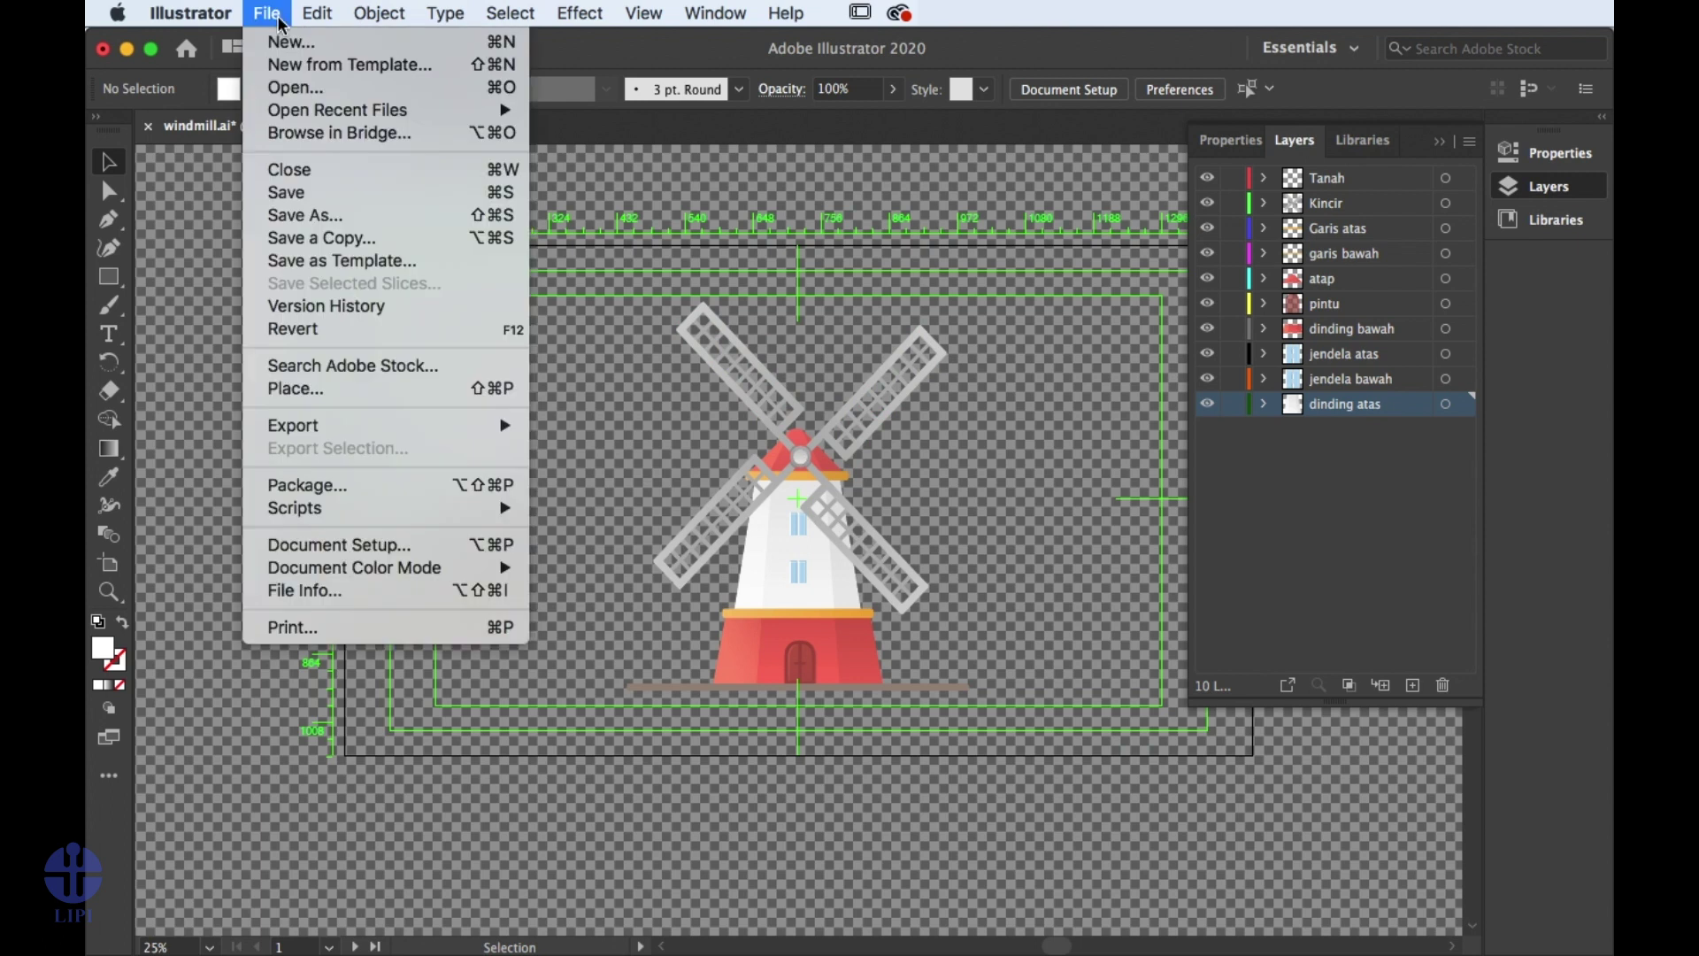
click(285, 193)
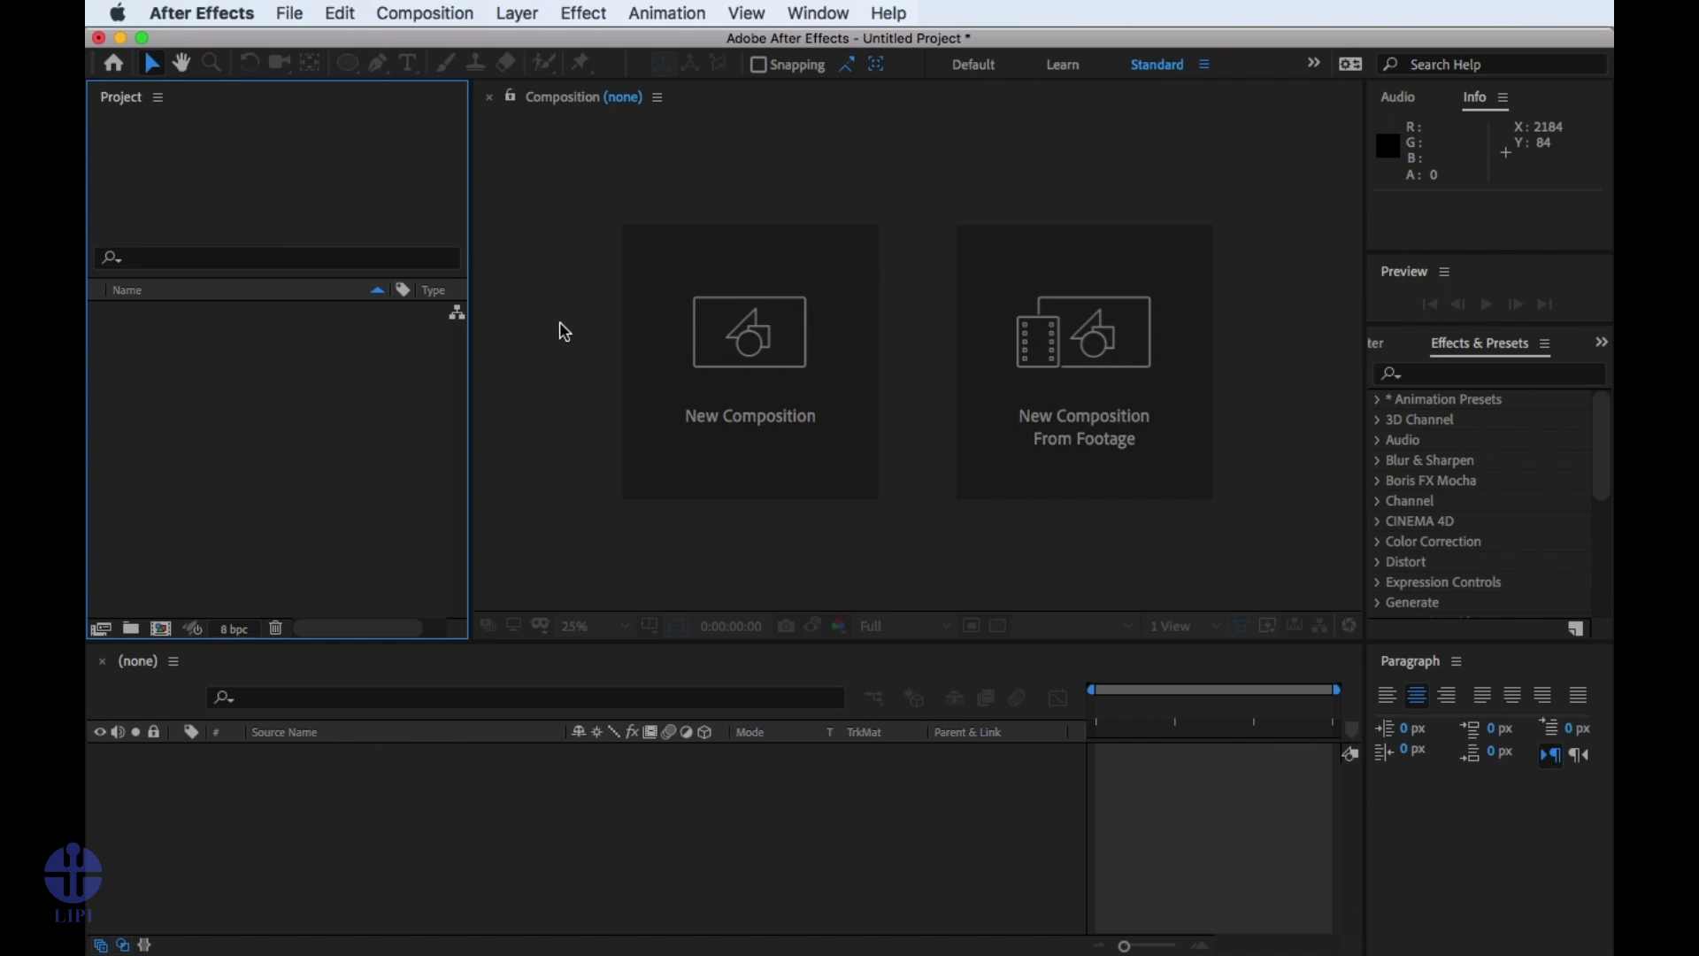
Switch to After Effects and import windmill.ai as a composition with footage dimensions at Layer Size.
double_click(263, 453)
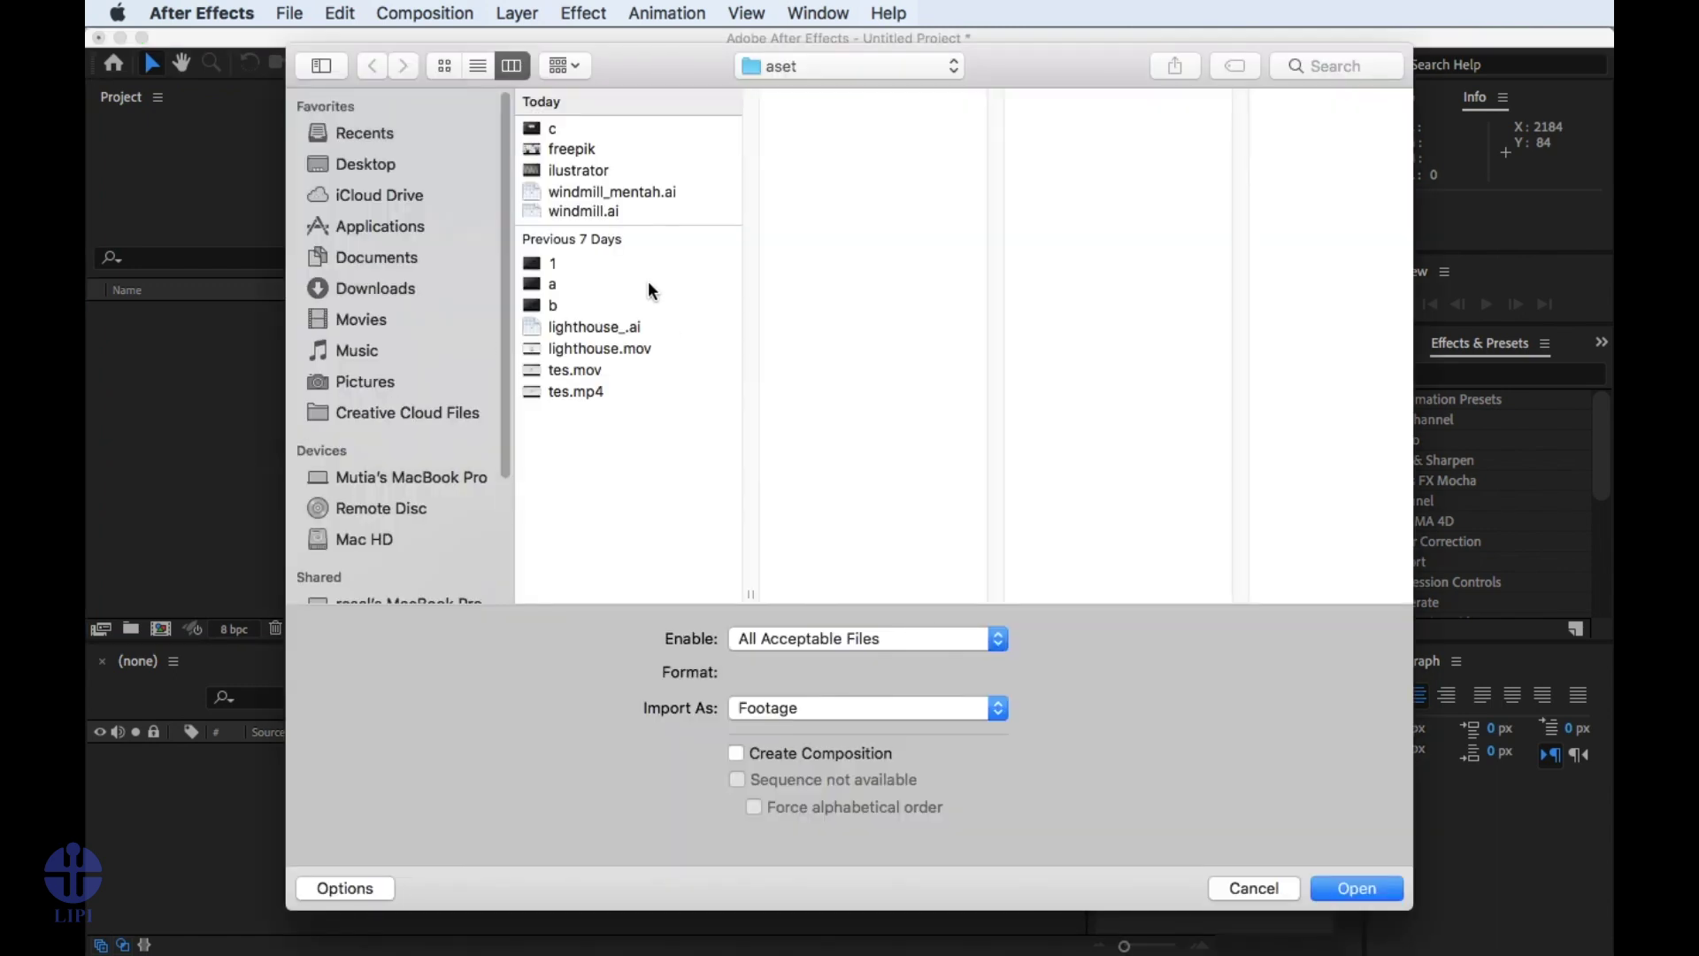
click(607, 212)
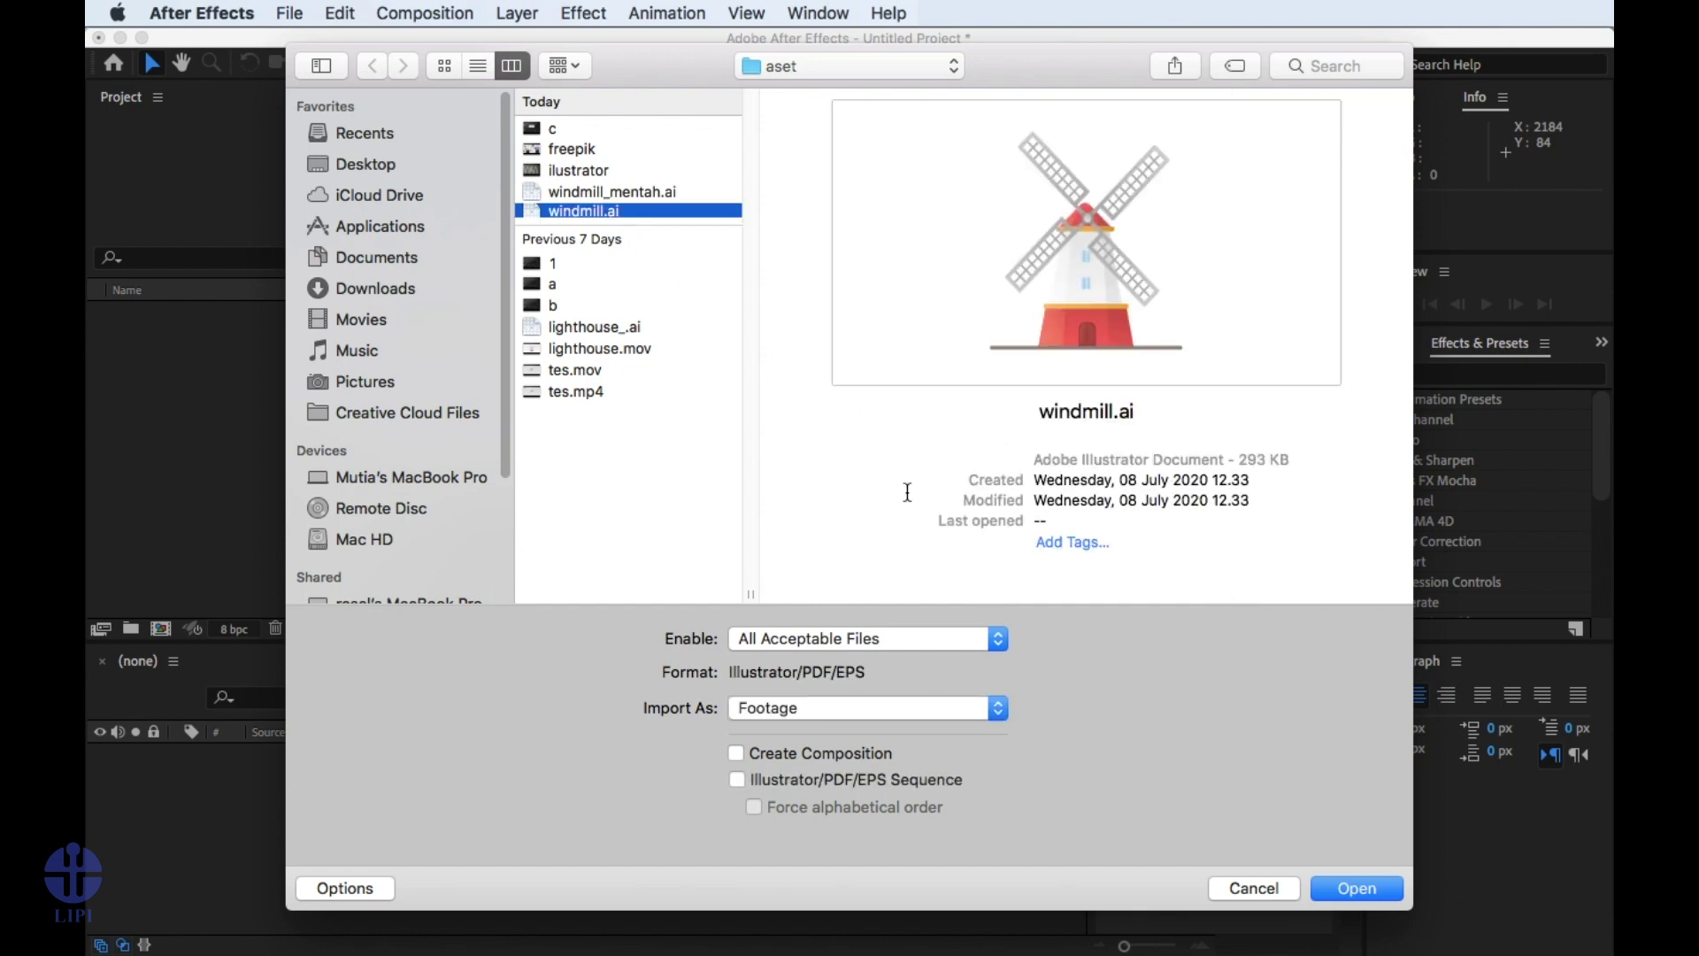
click(1359, 889)
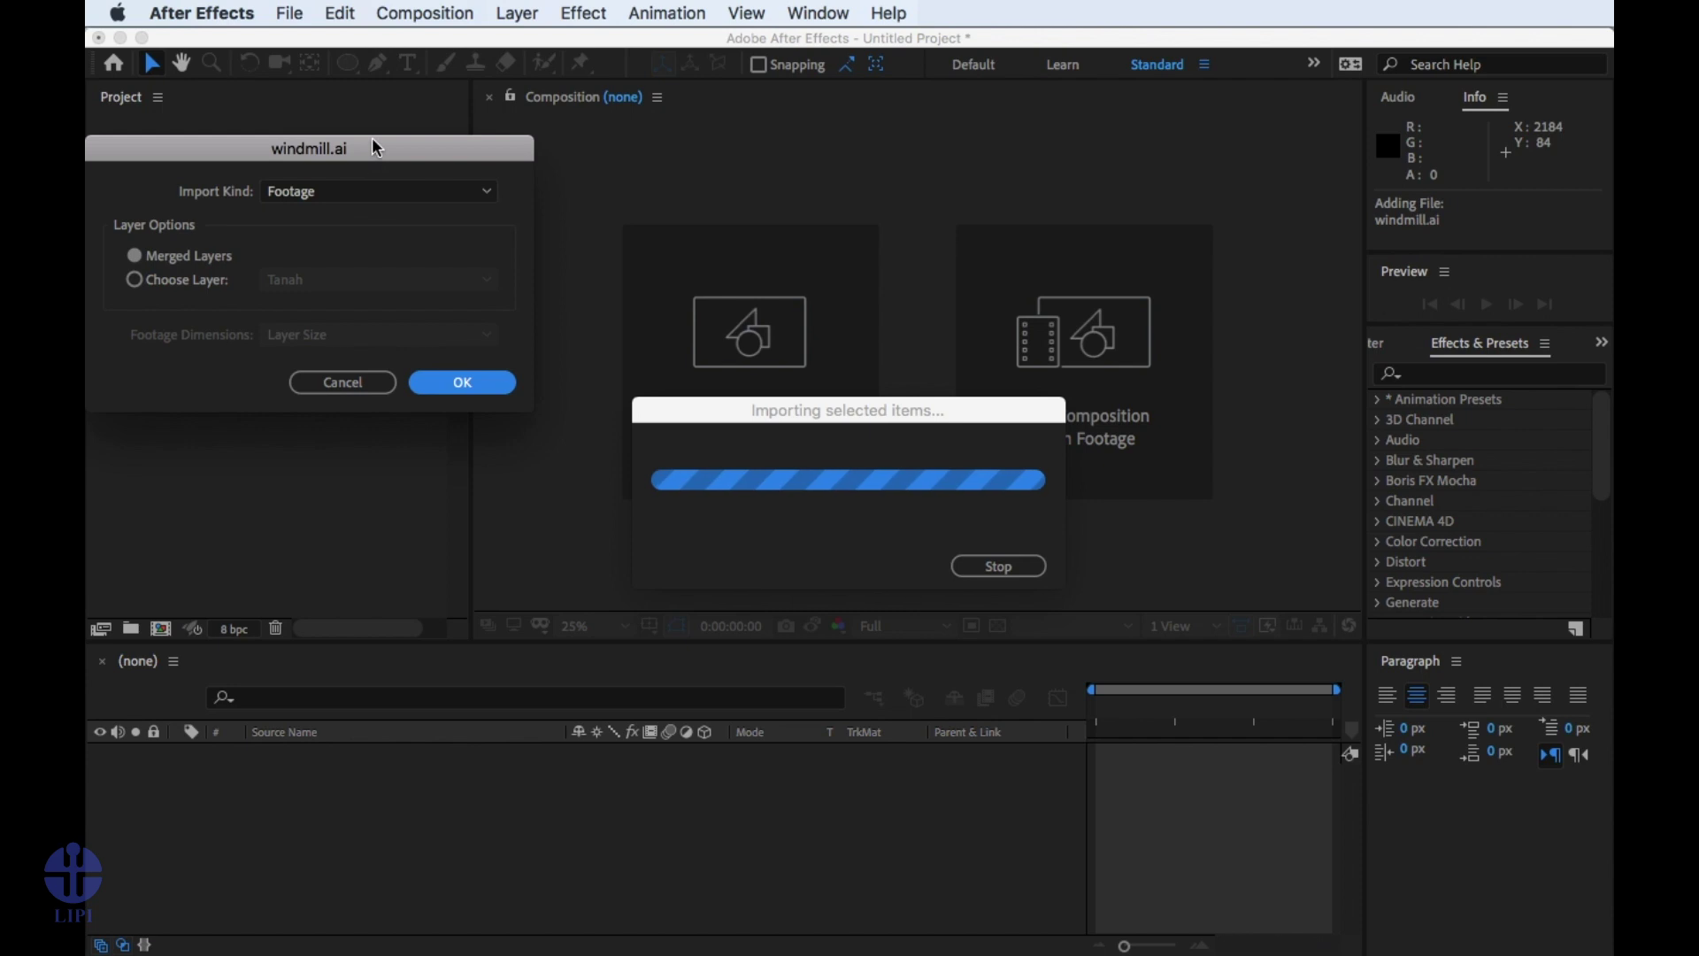
drag(372, 141, 395, 144)
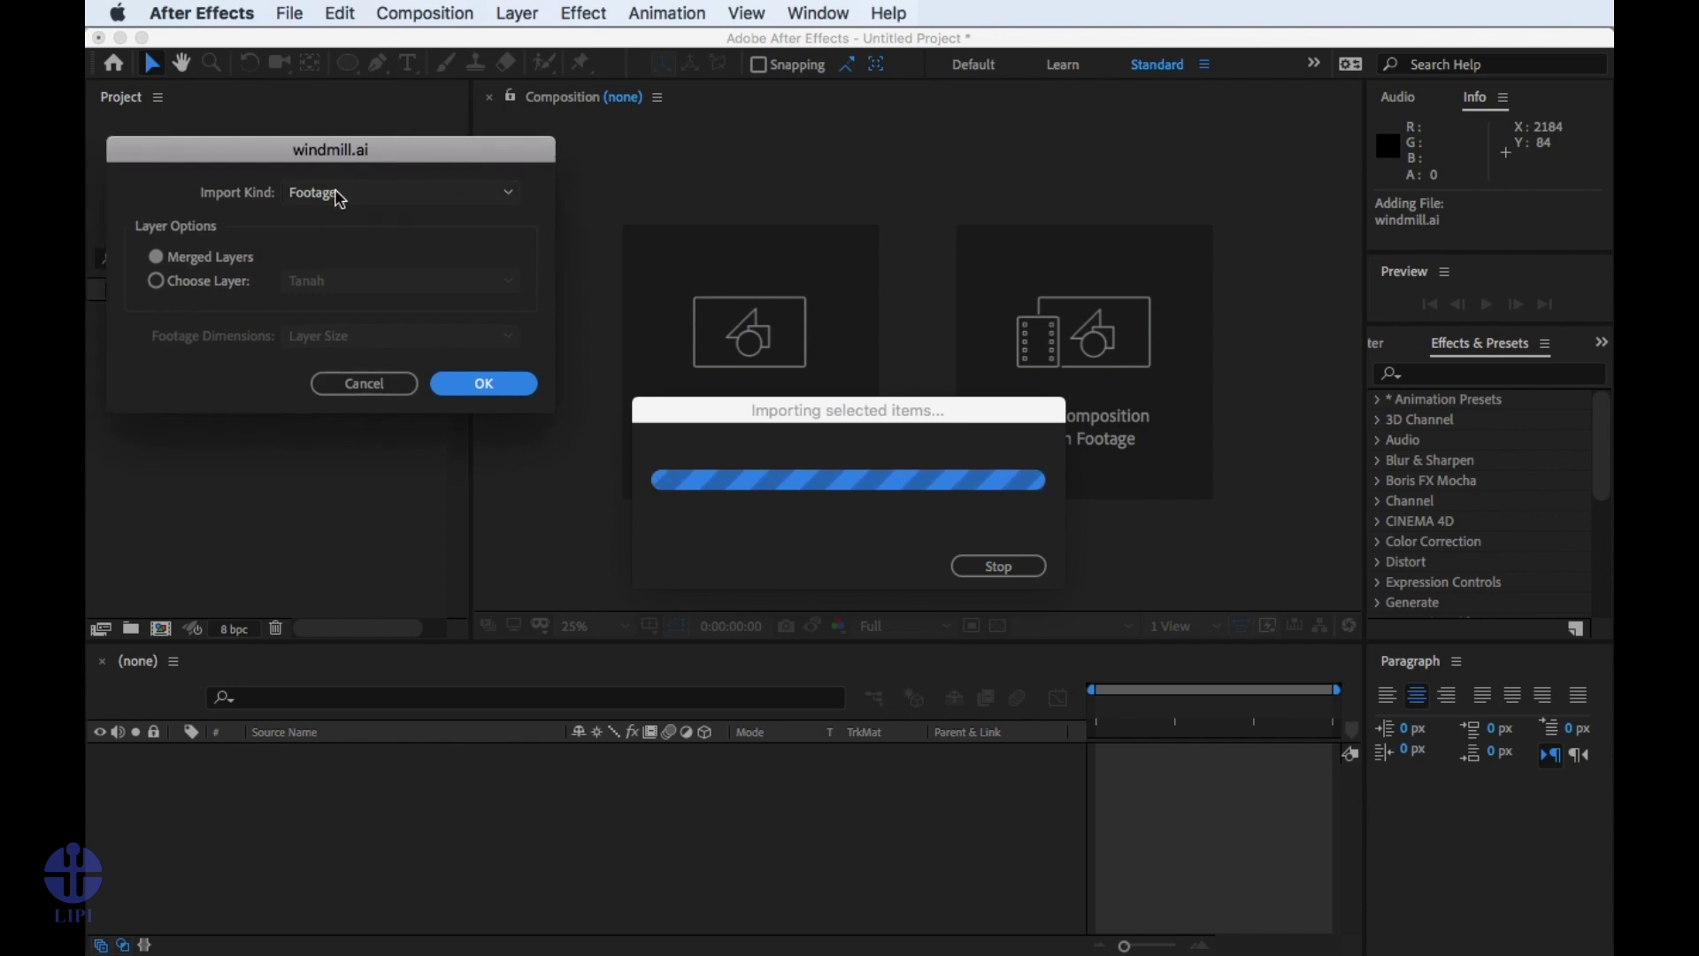
click(346, 195)
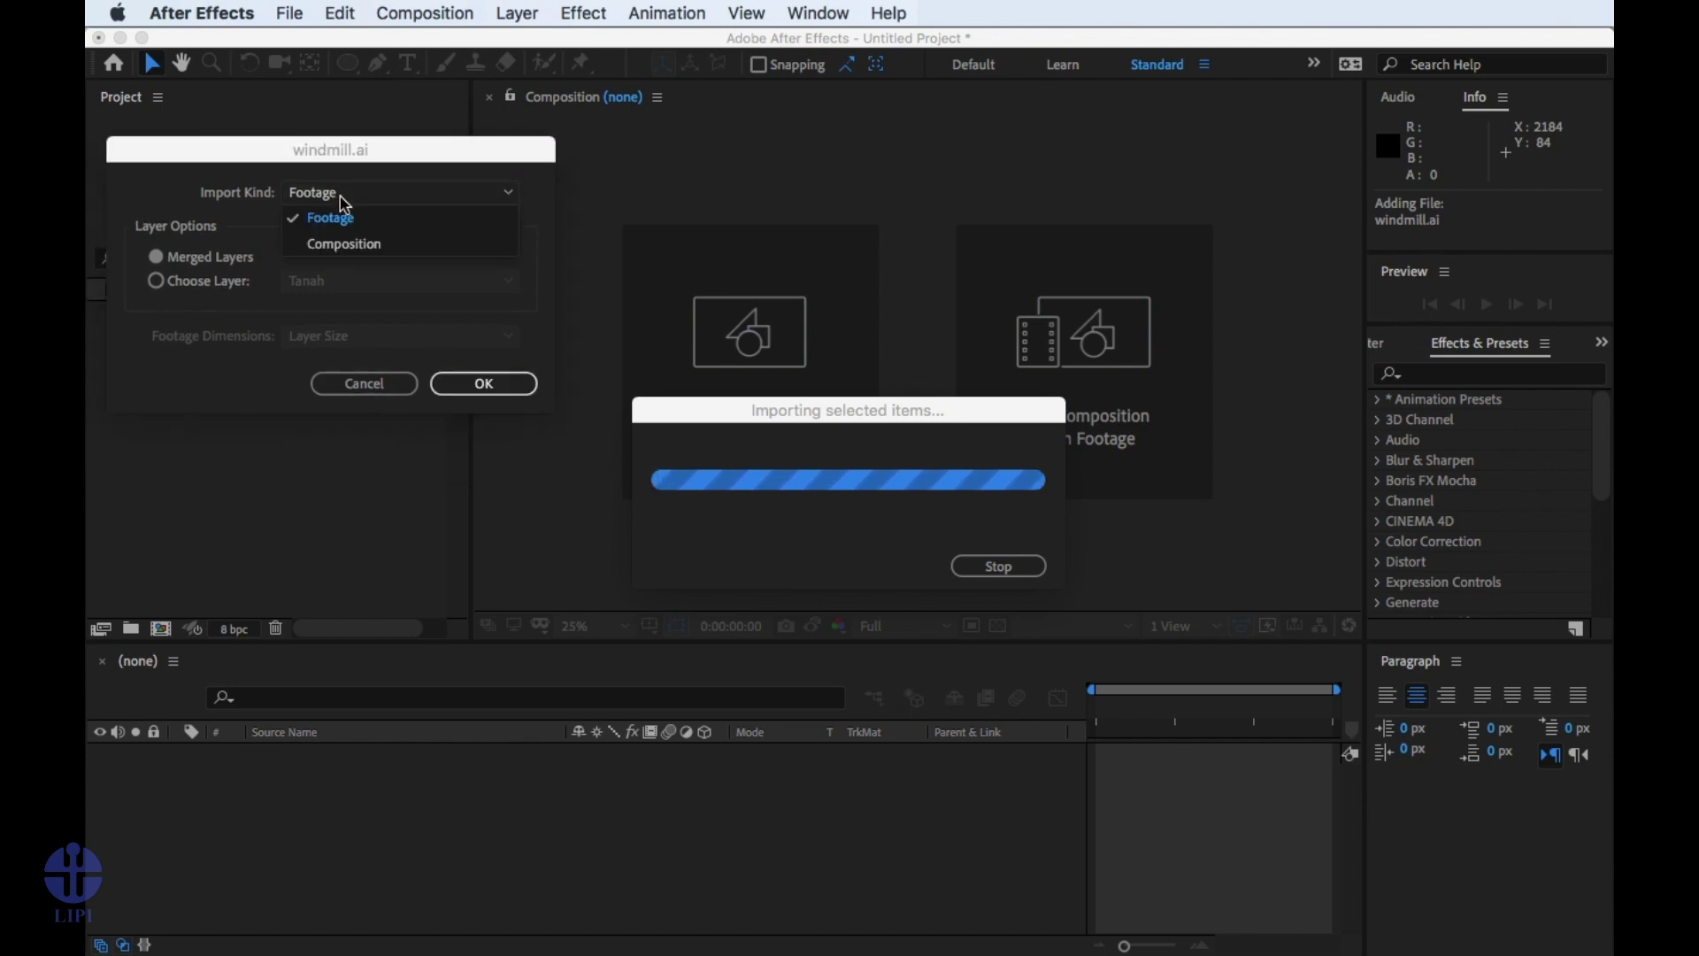
click(352, 245)
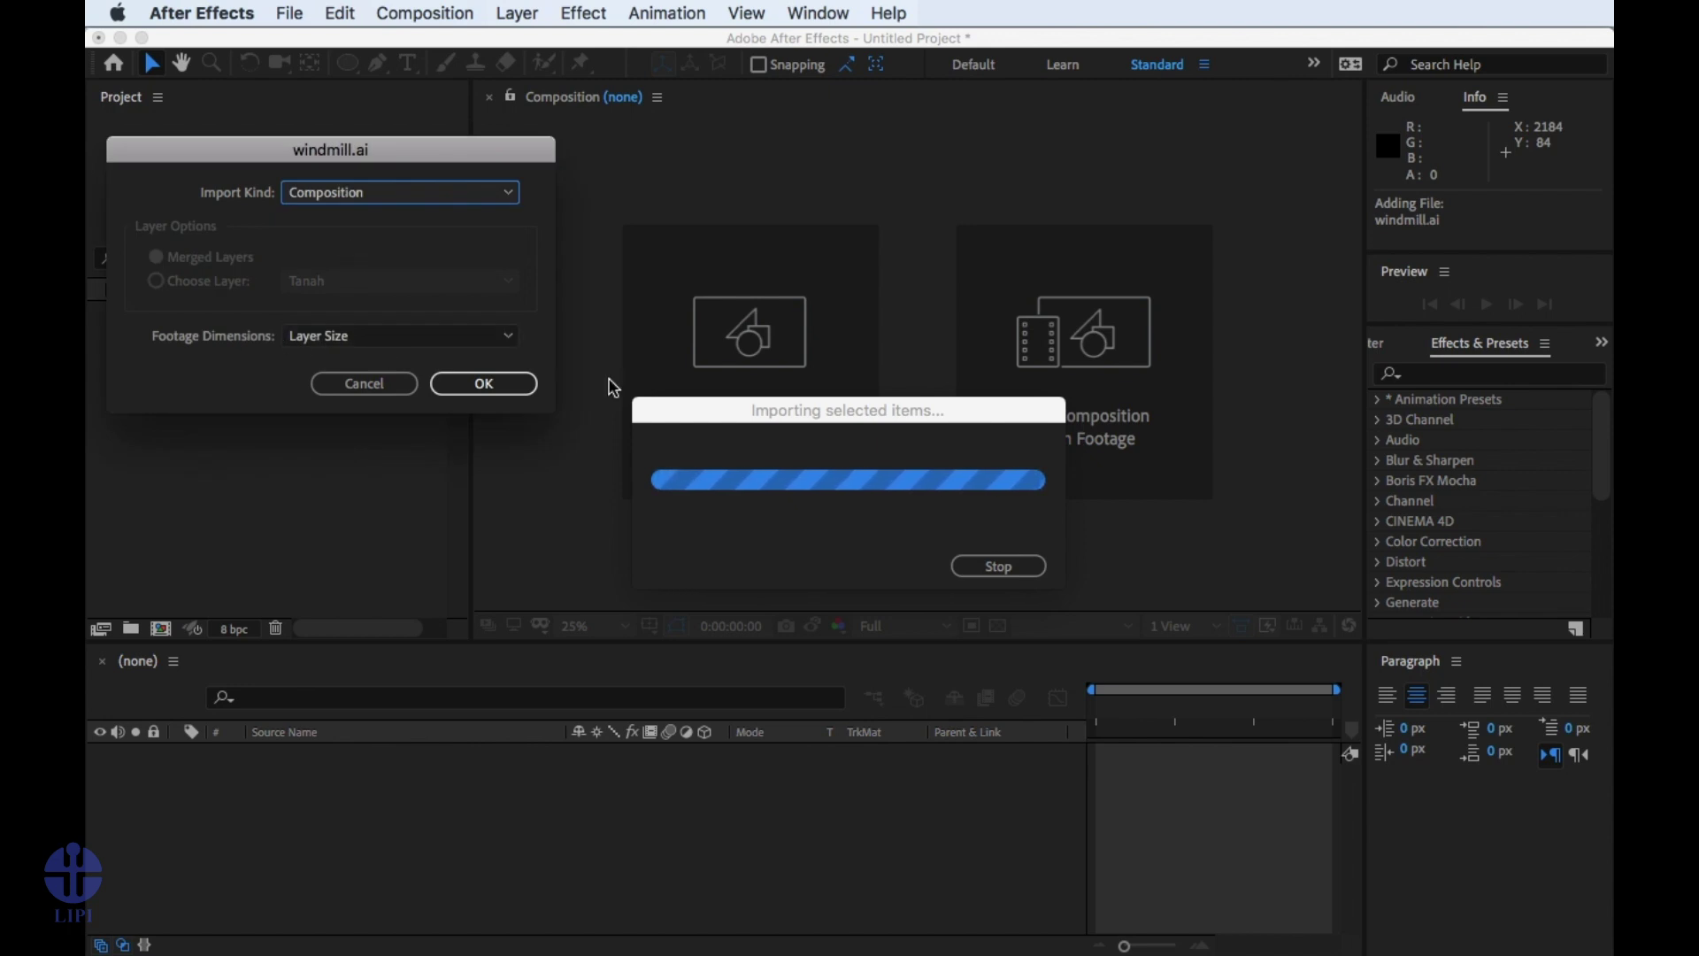
click(507, 390)
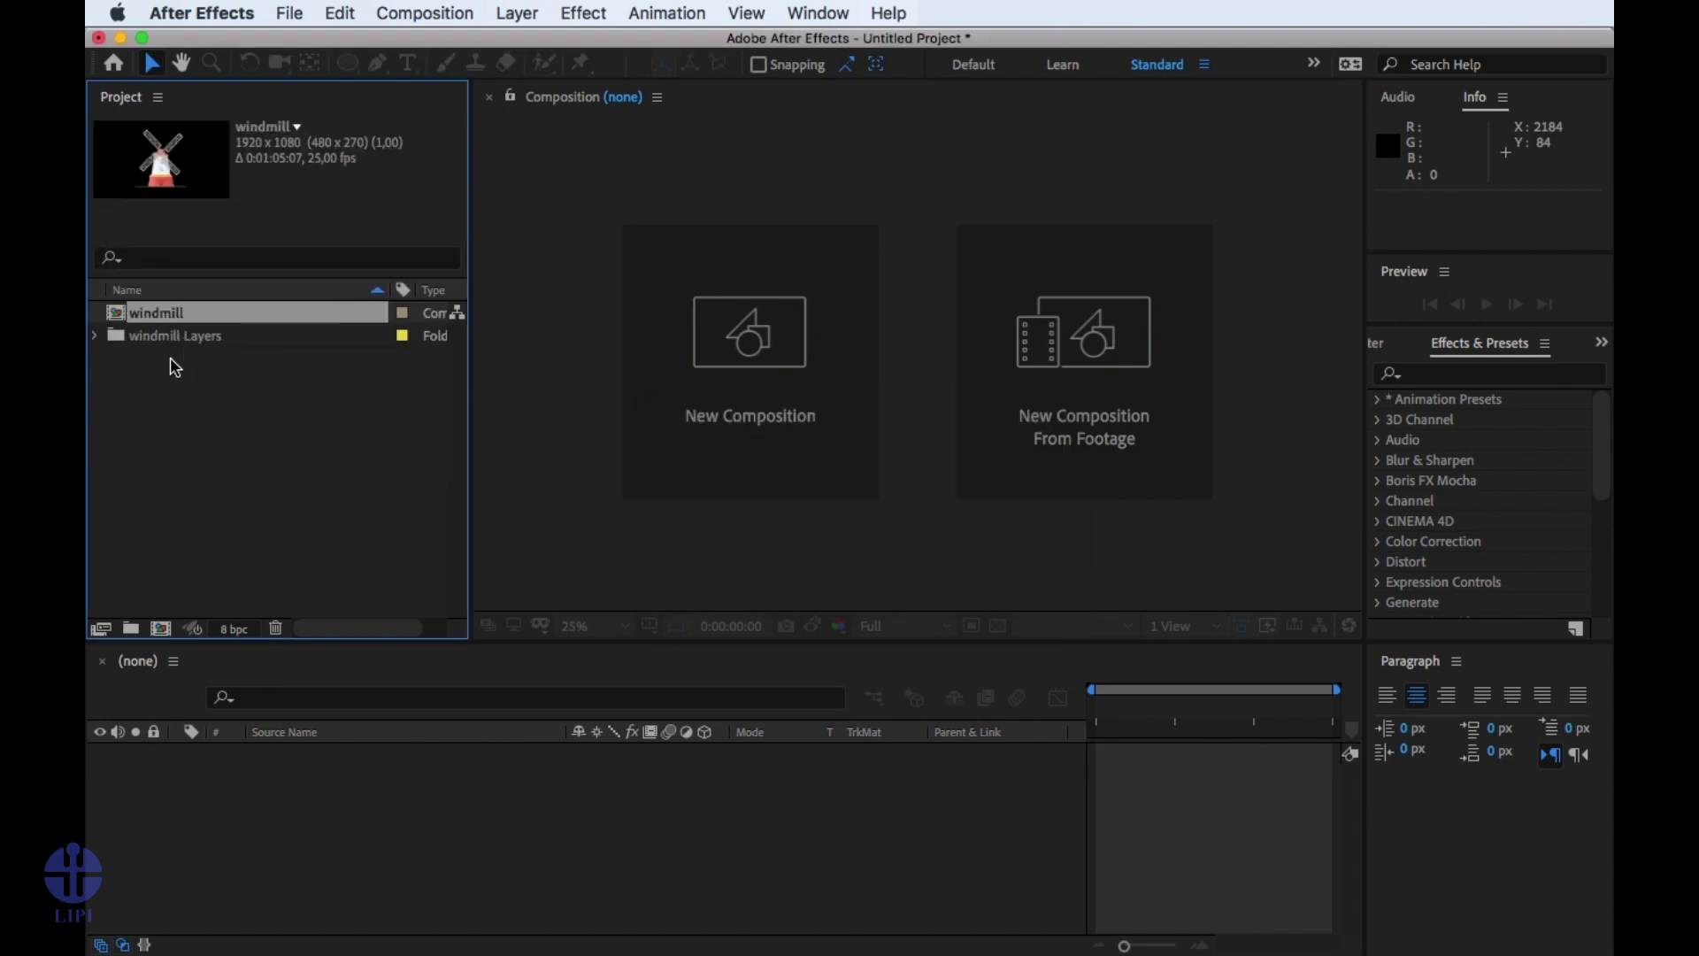
Examine the imported layer files inside the windmill Layers folder, then collapse the folder.
click(141, 338)
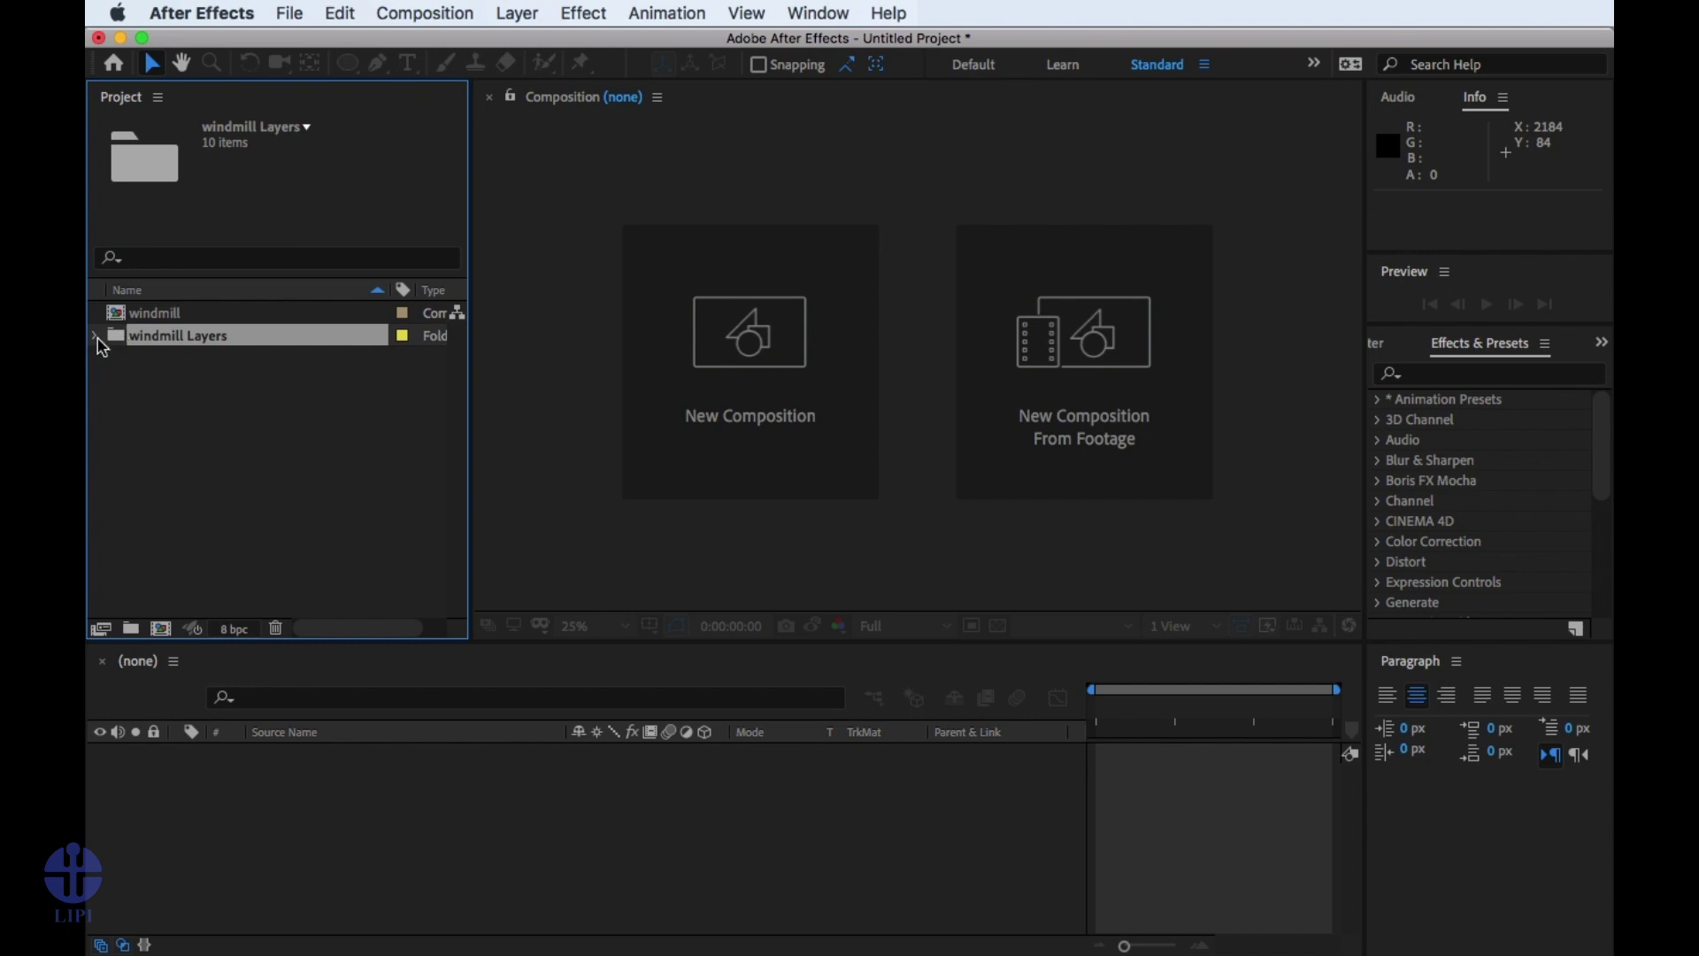
click(97, 339)
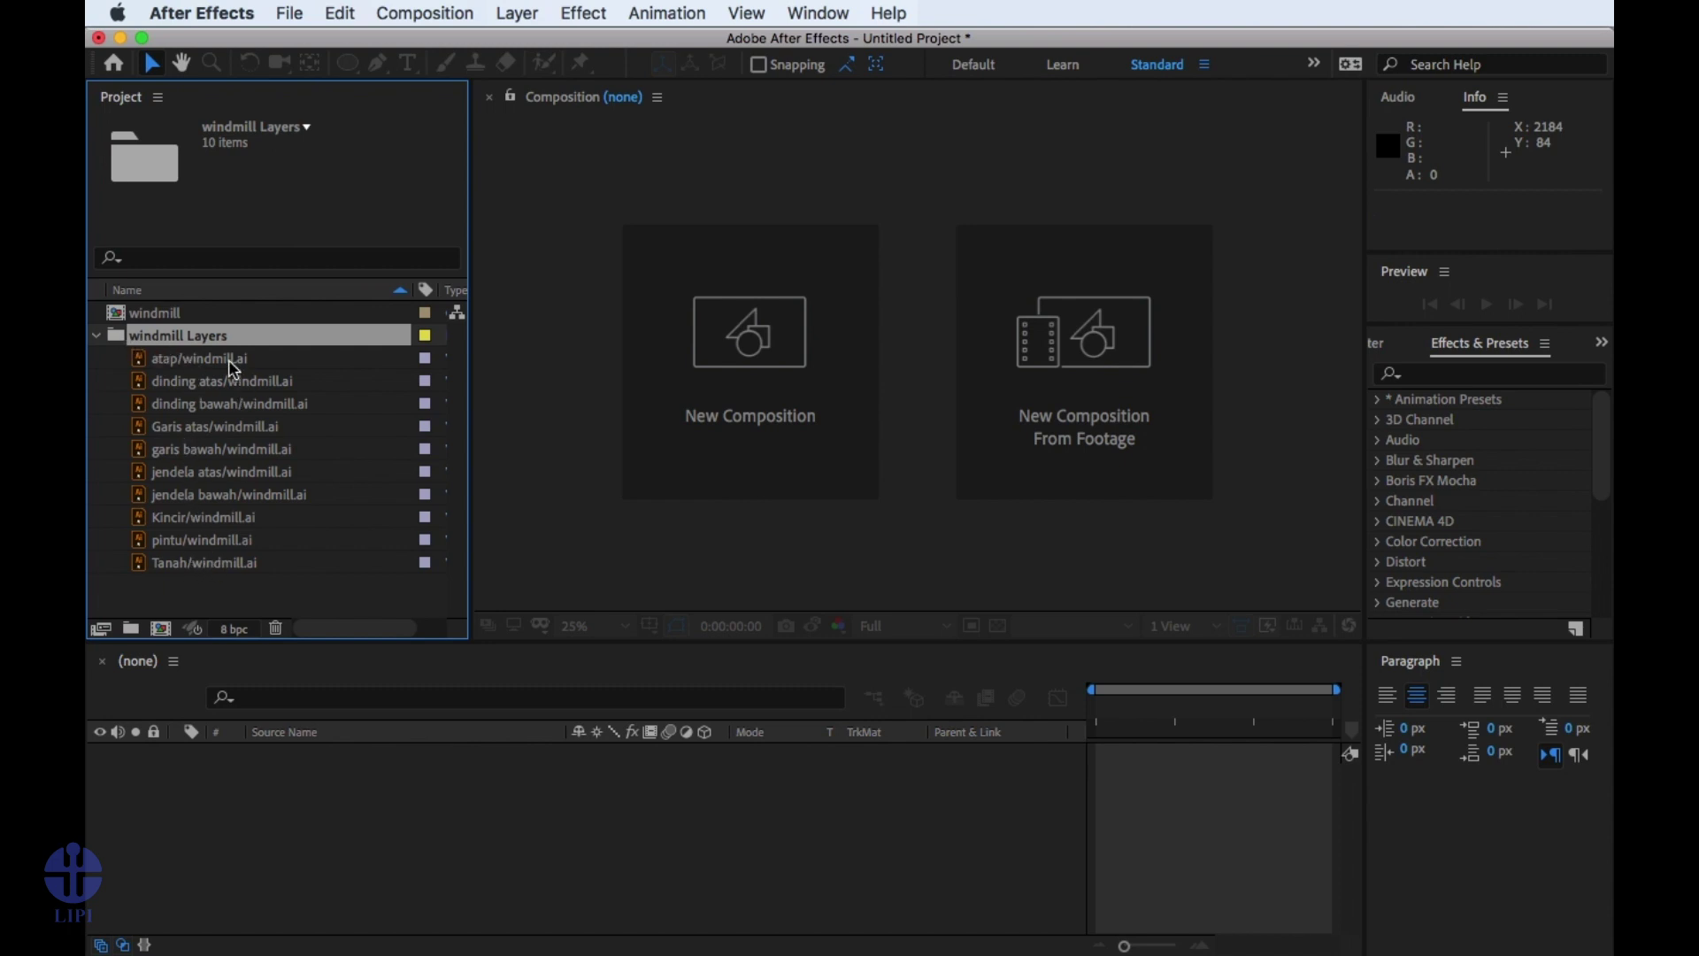
click(97, 339)
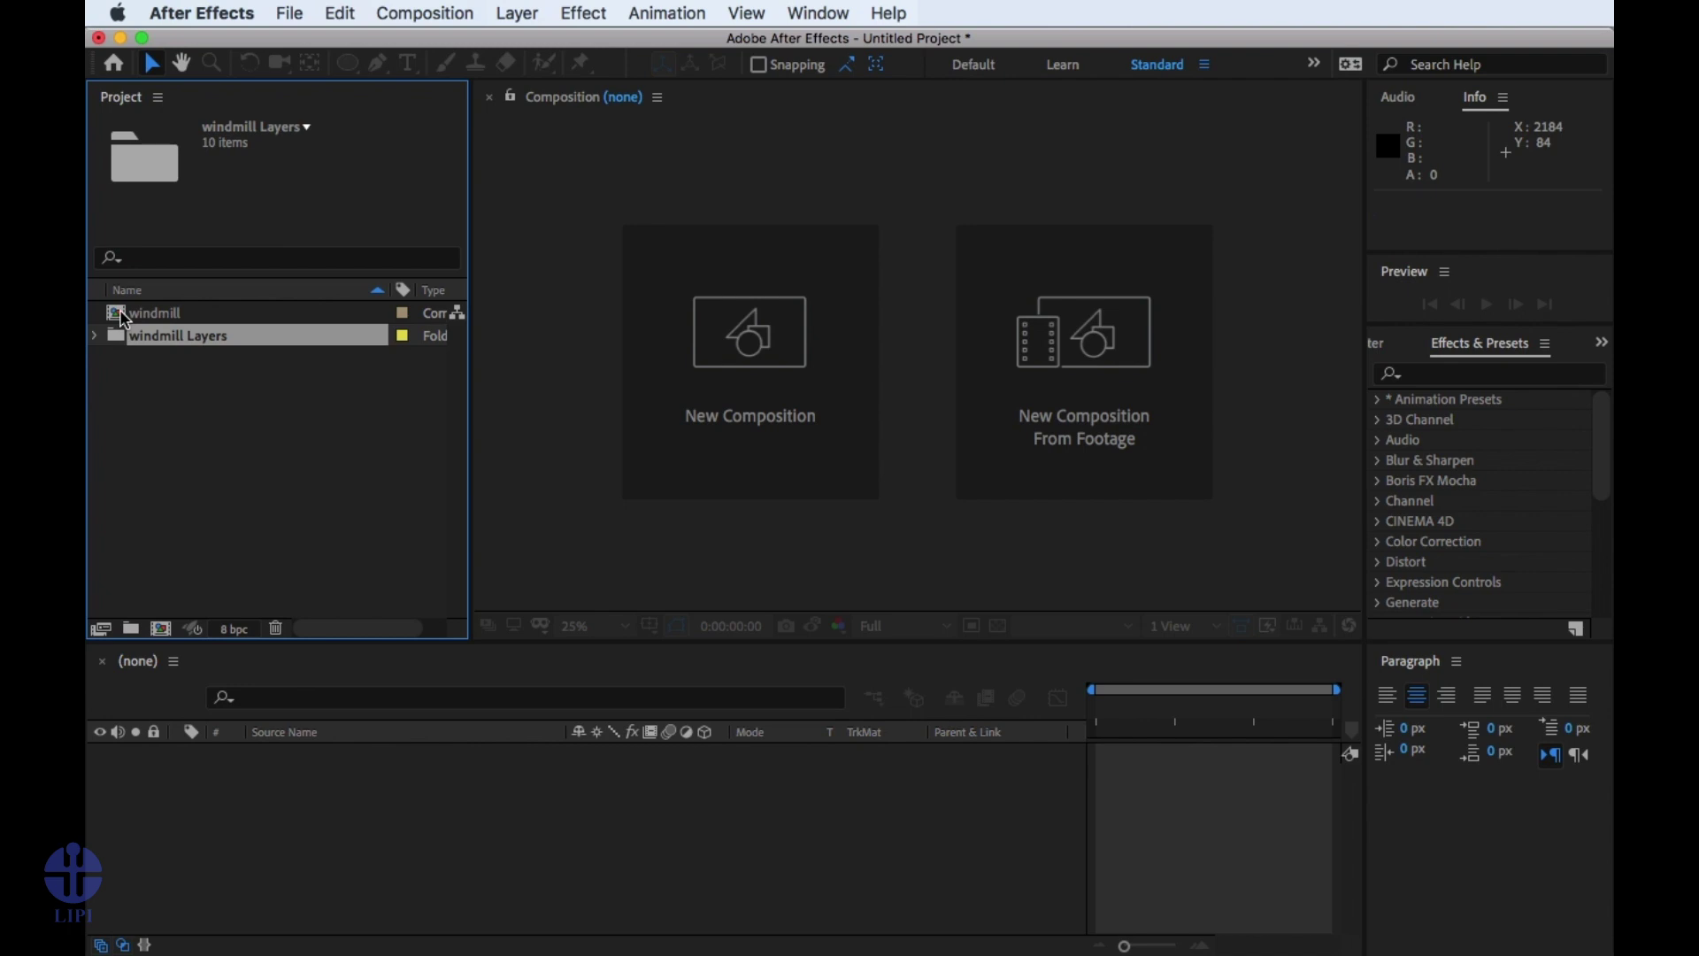
Open the windmill composition and look through its layers in the timeline.
click(147, 315)
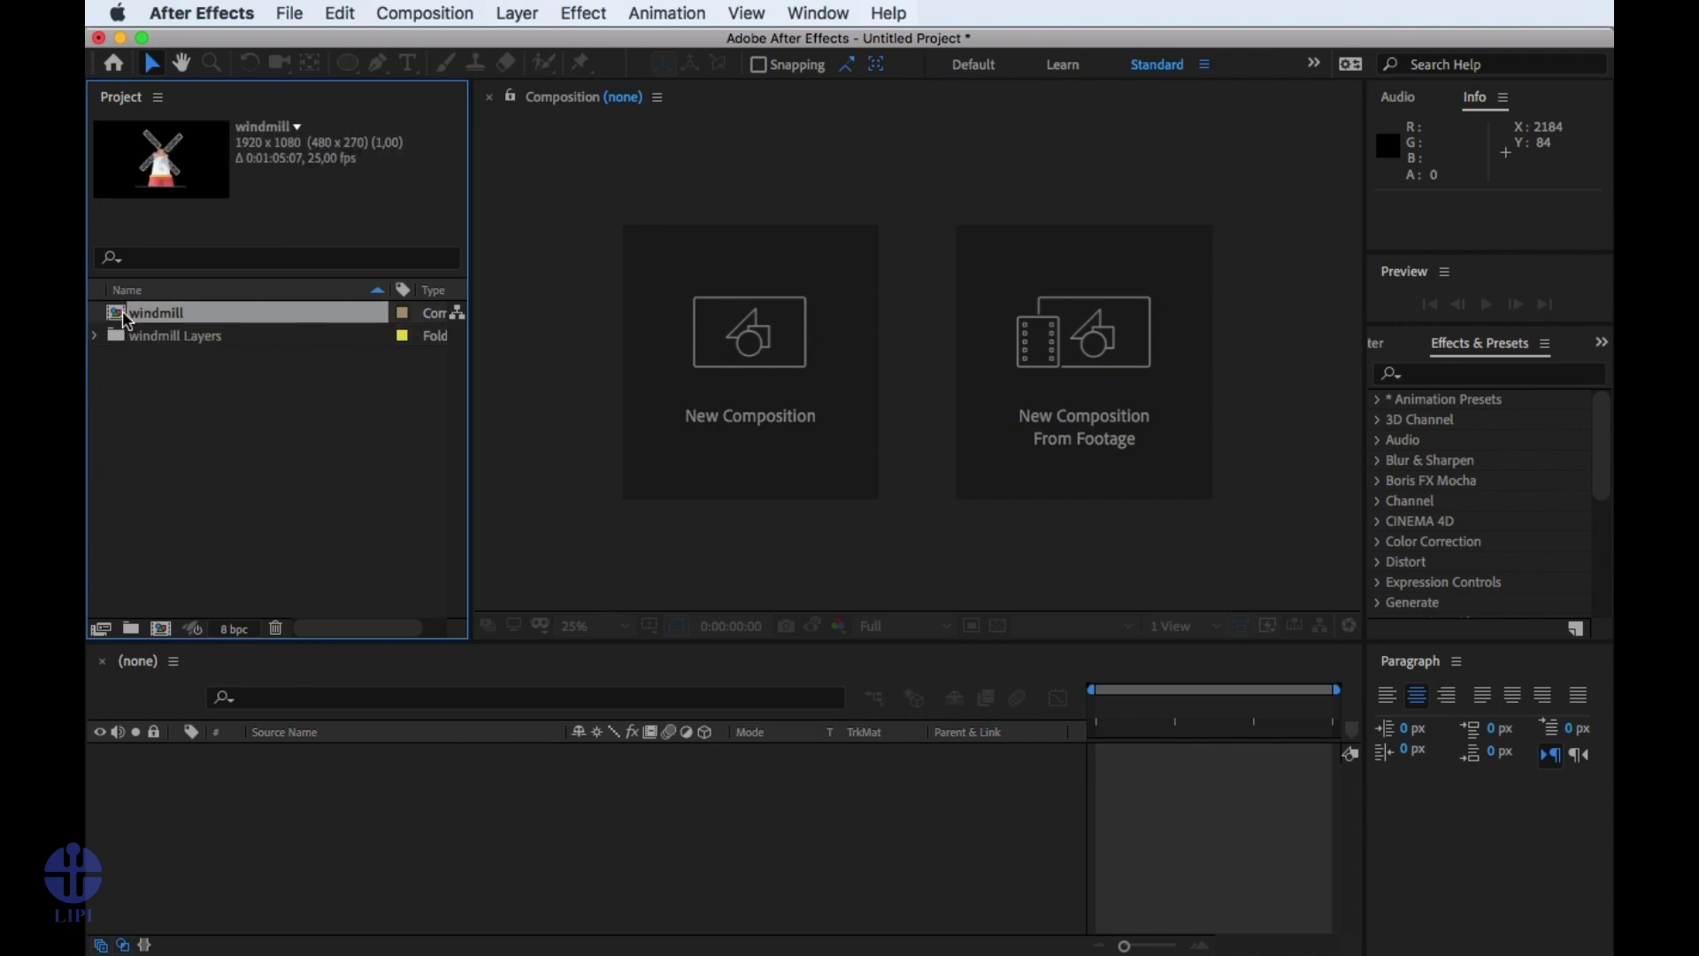
double_click(120, 318)
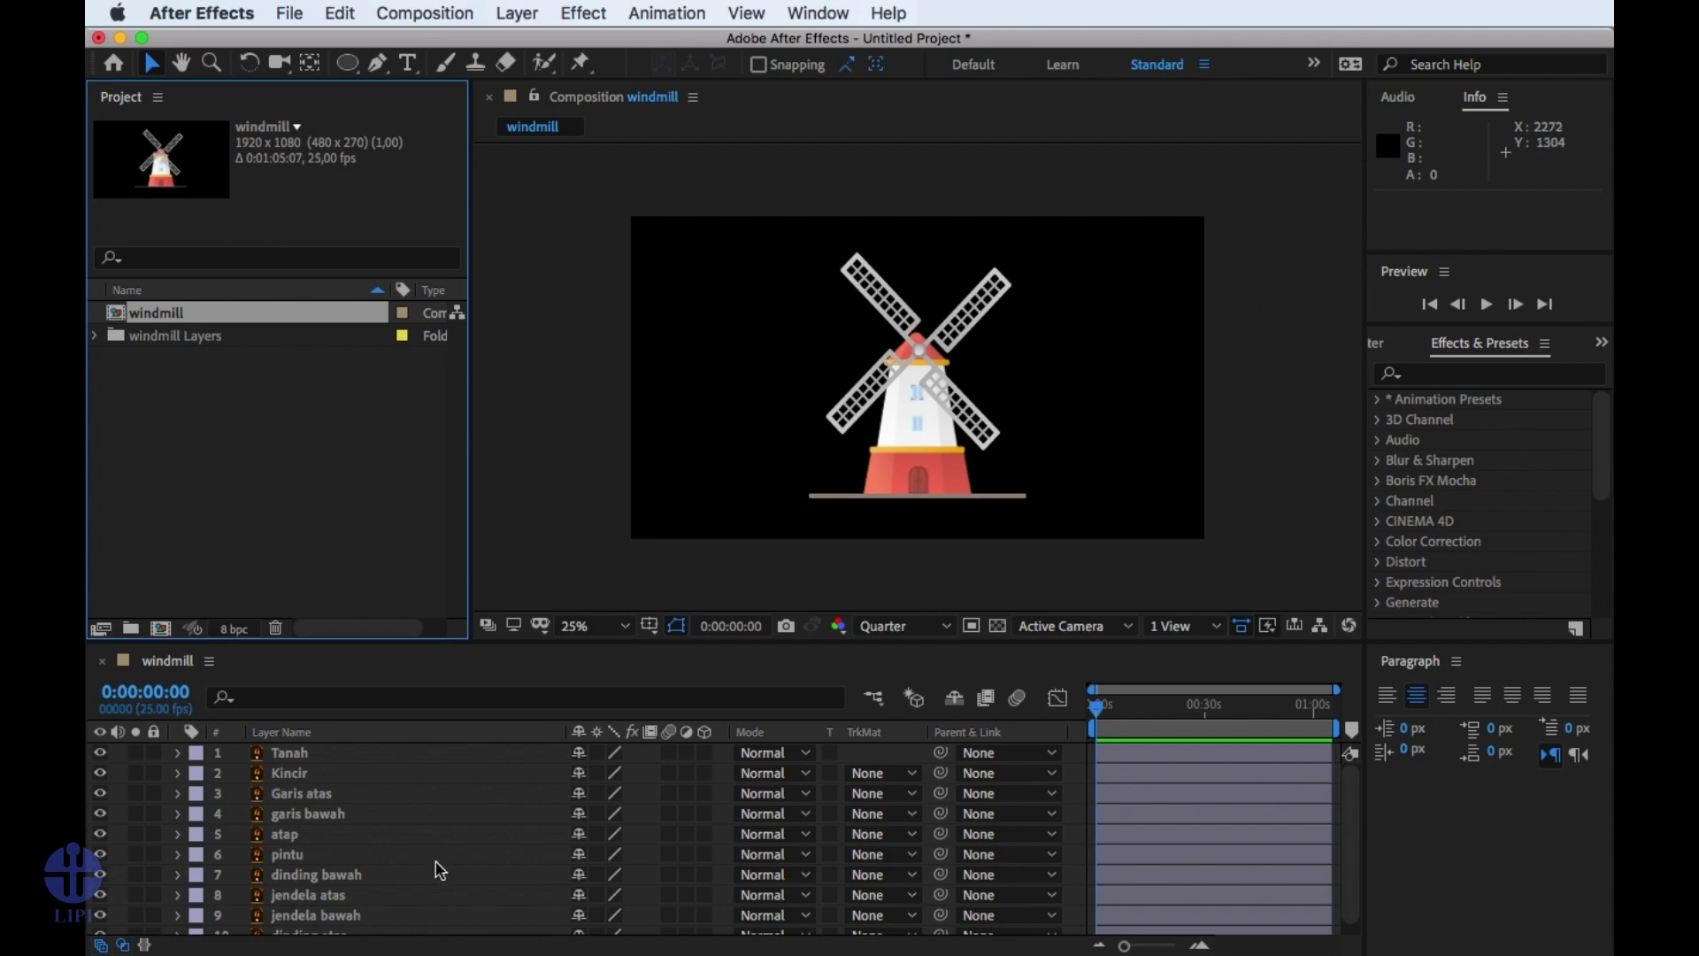
scroll(456, 885, down, 1)
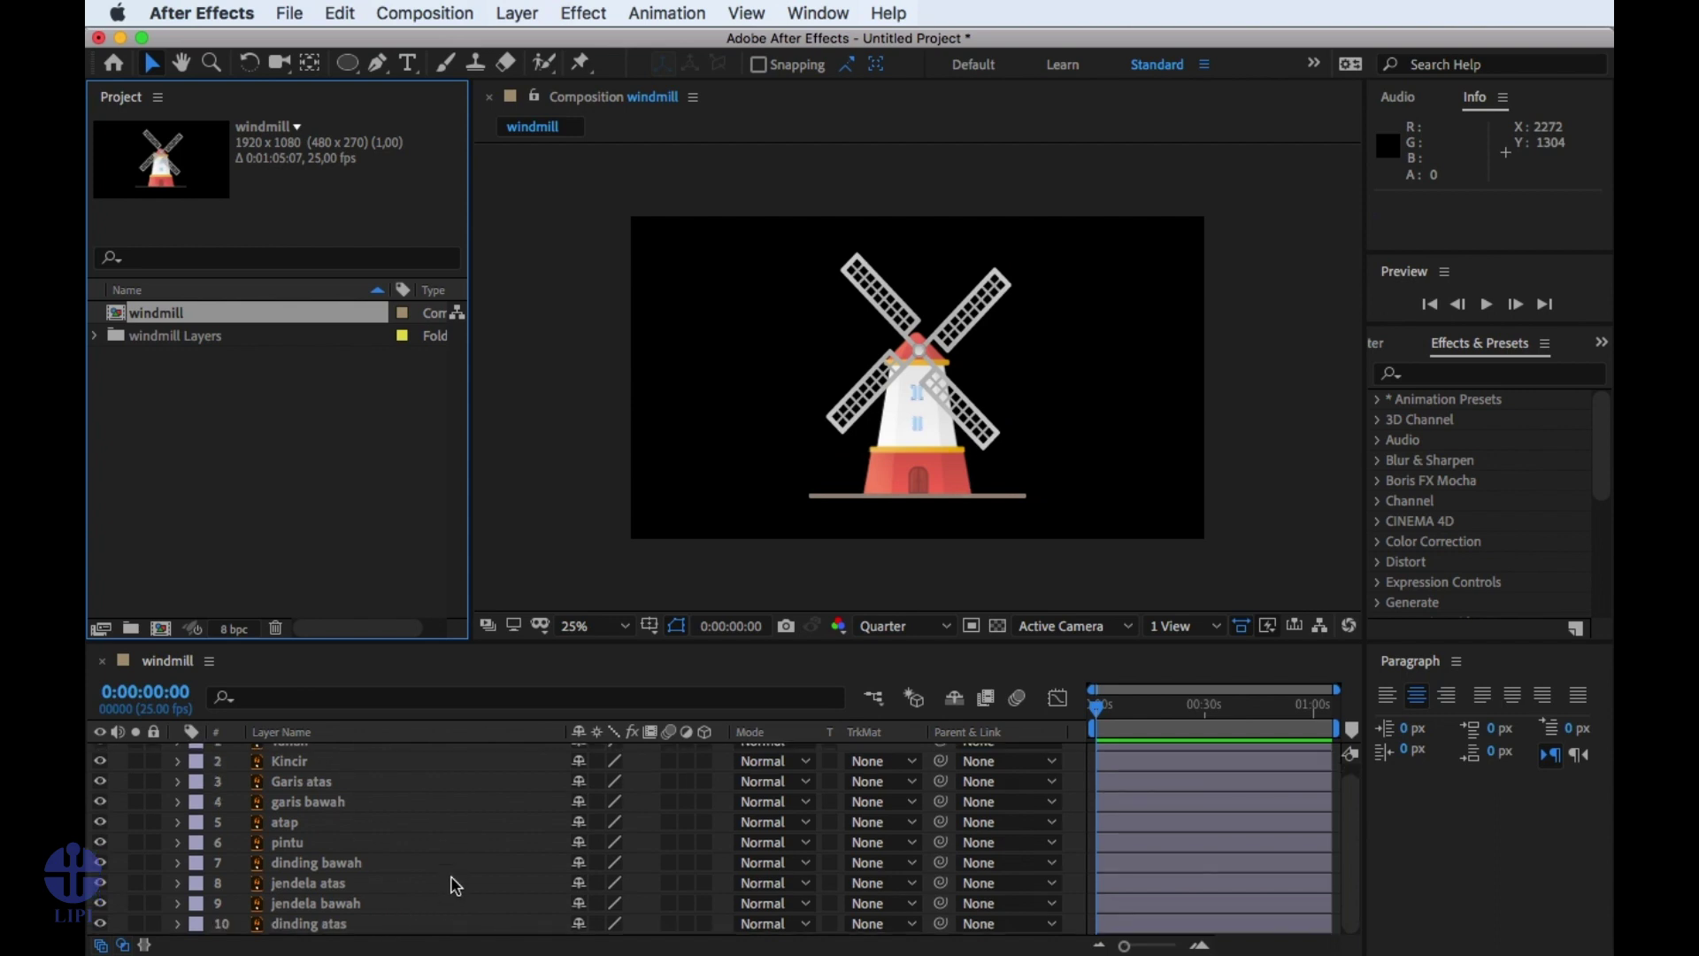
scroll(450, 882, up, 1)
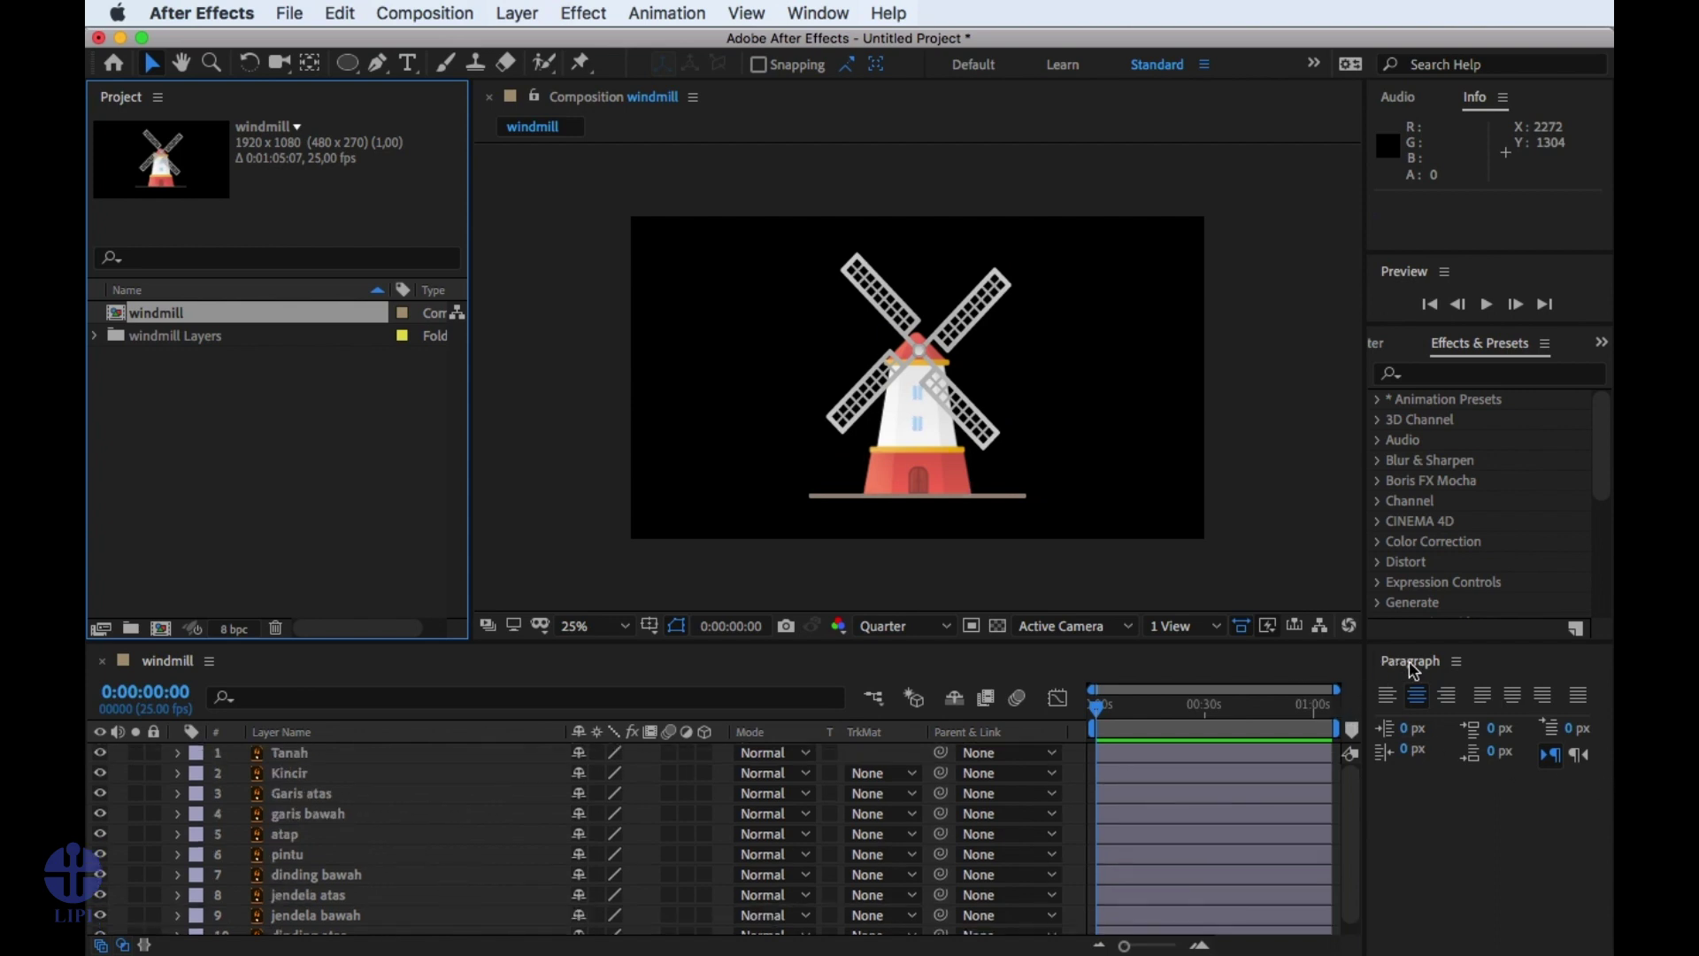
Close the Paragraph panel to give the timeline more room.
right_click(1412, 670)
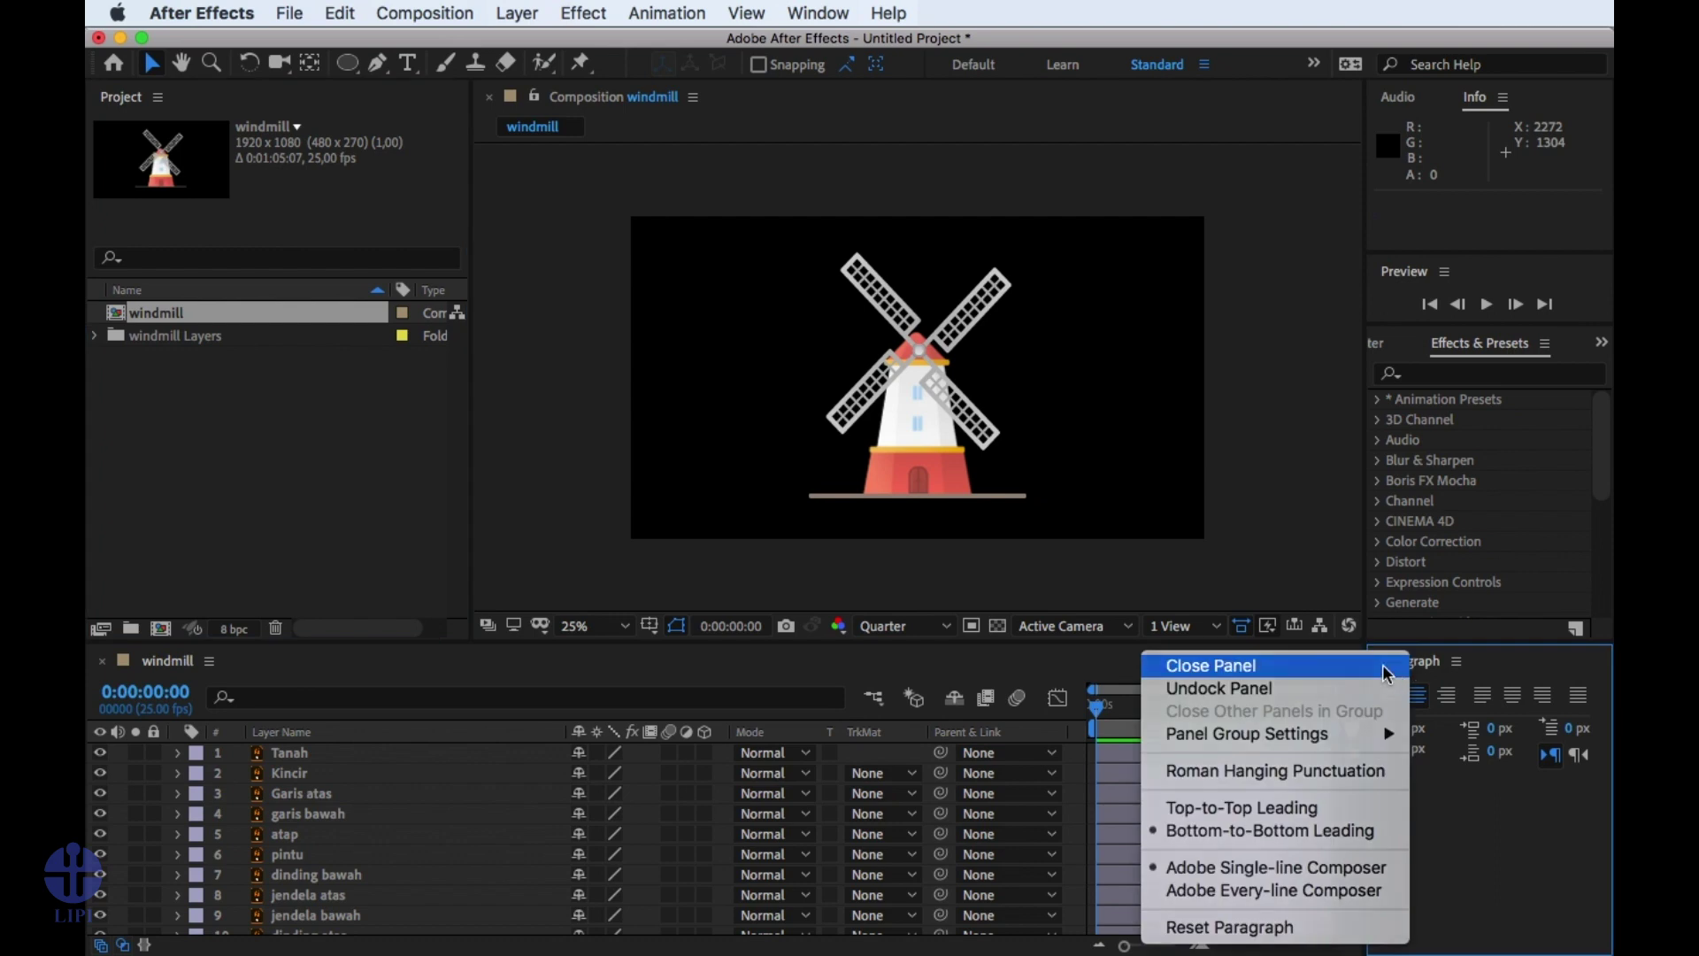
click(1383, 666)
key(super+Tab)
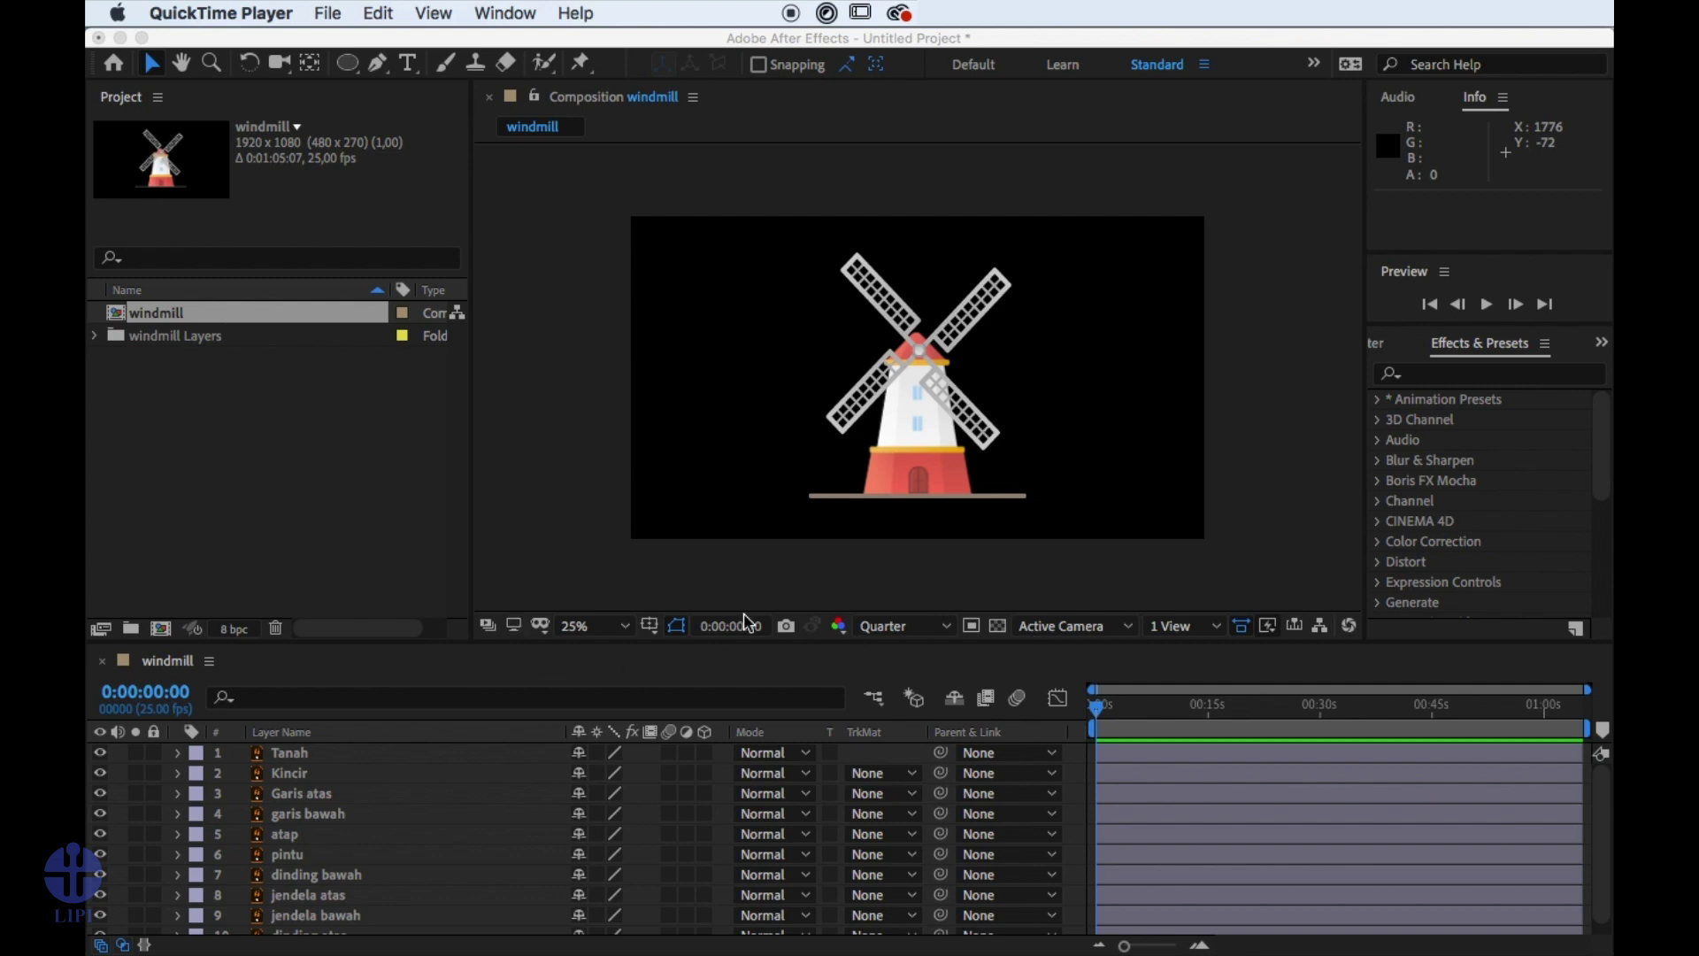
View the windmill composition at 100% magnification and return it to 25%.
click(582, 637)
click(579, 631)
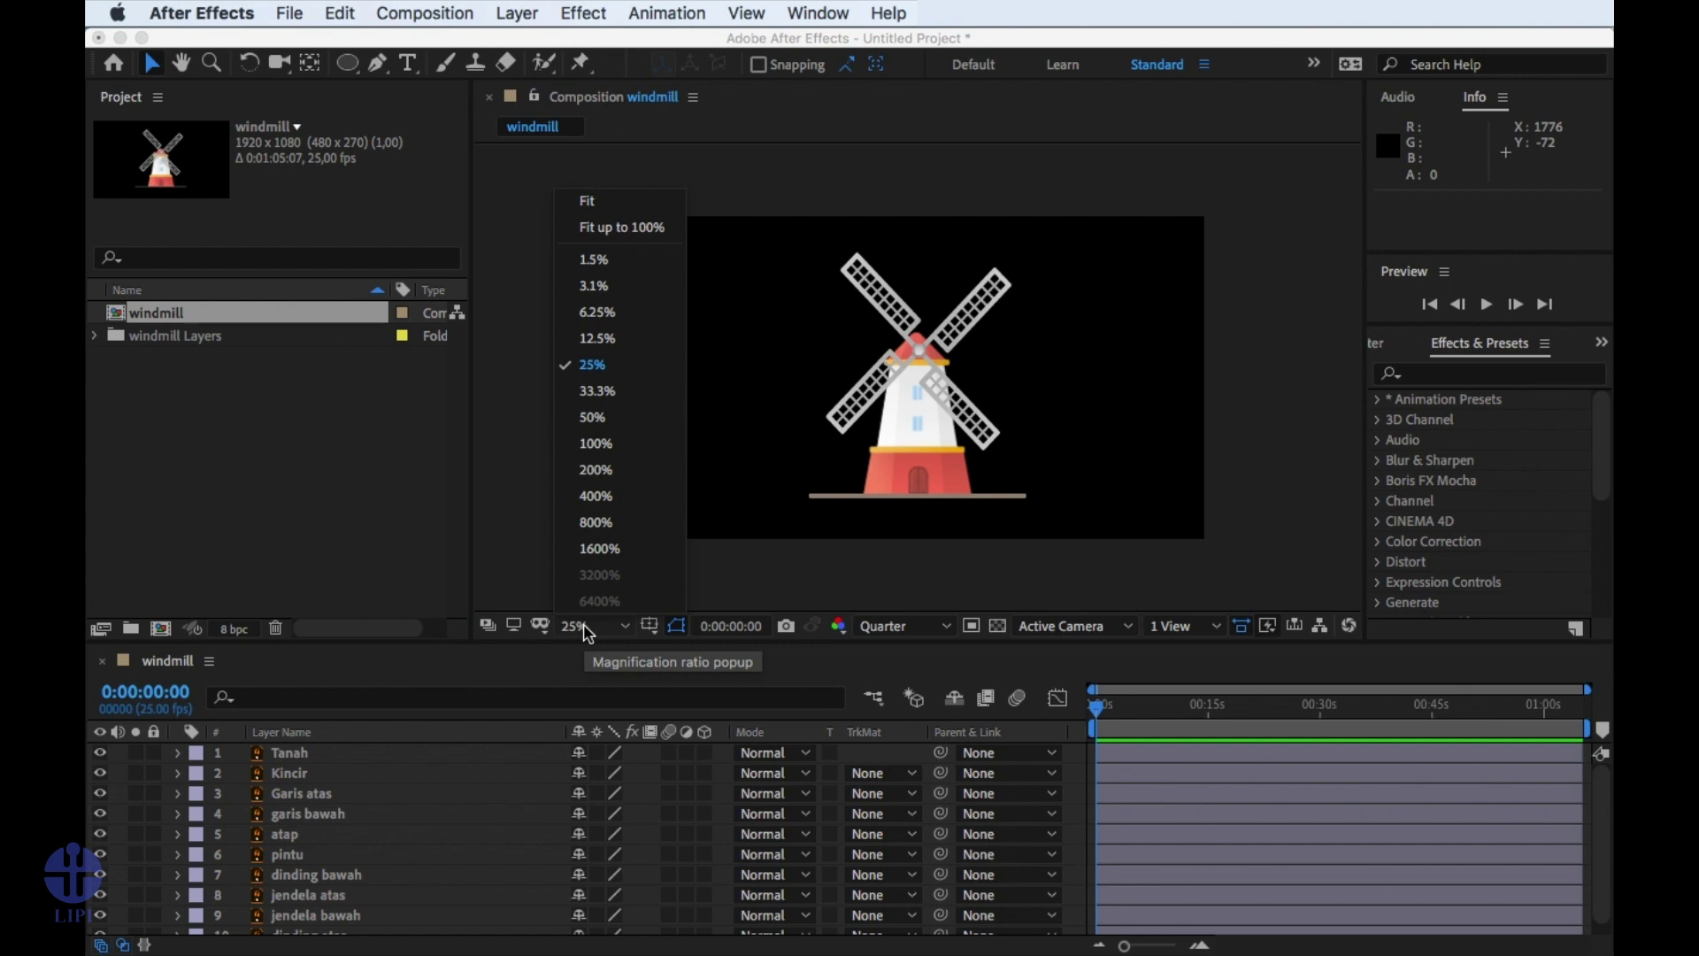
click(596, 445)
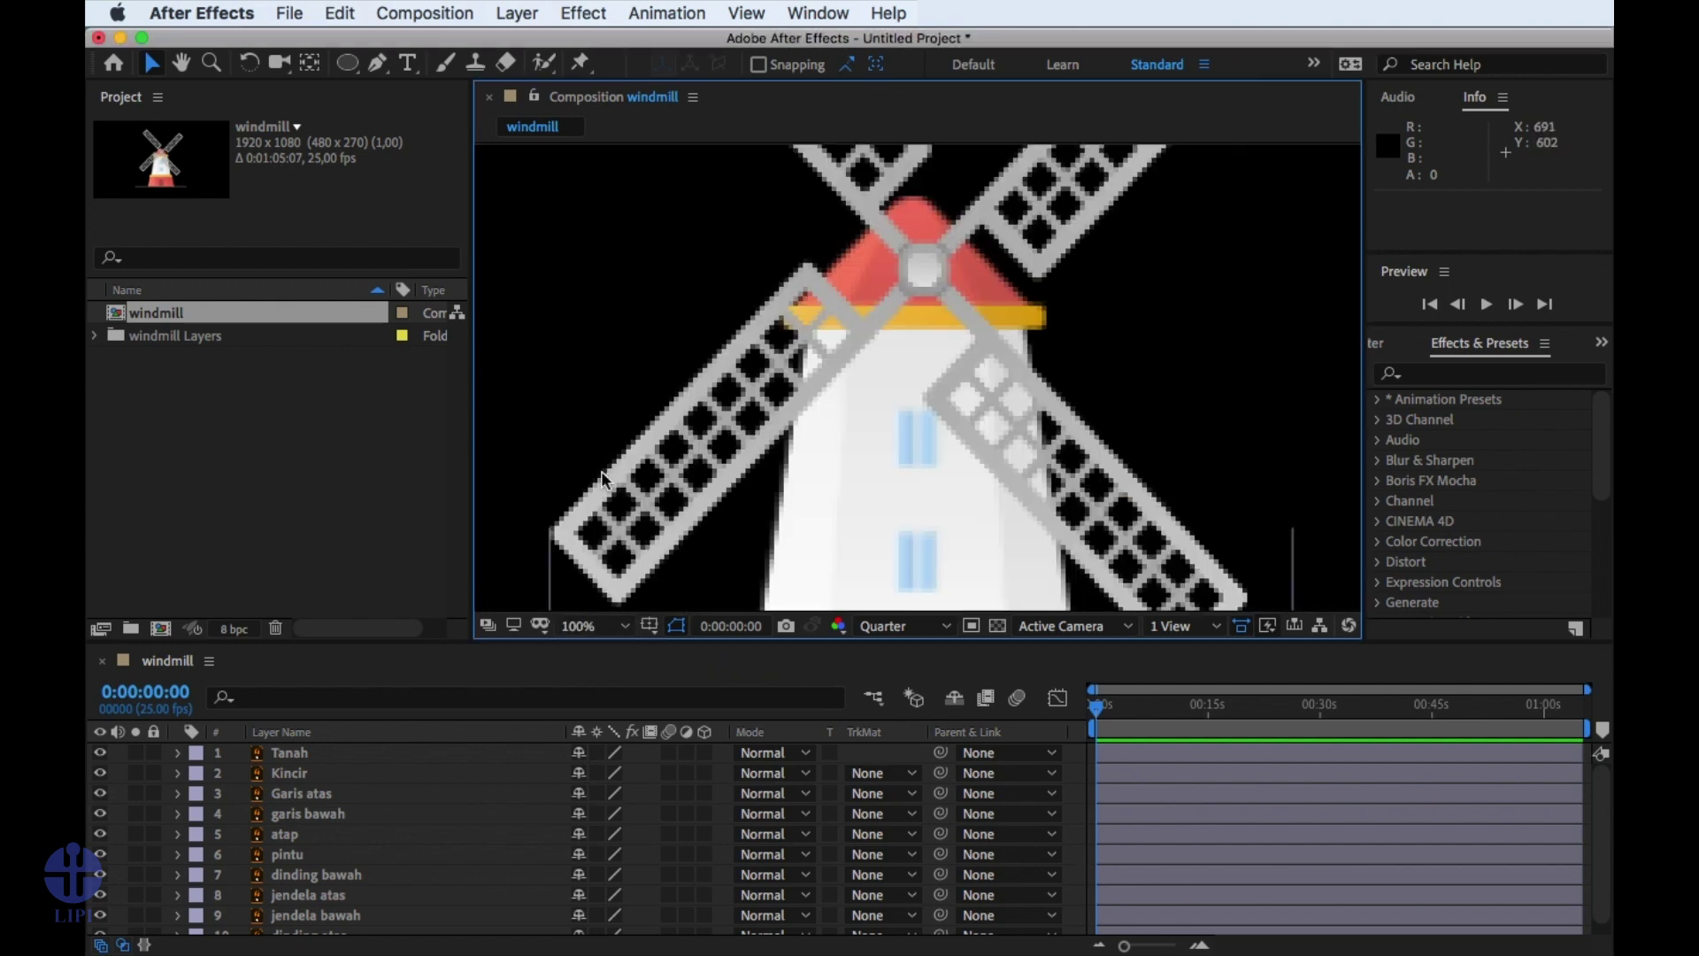
click(586, 626)
click(619, 365)
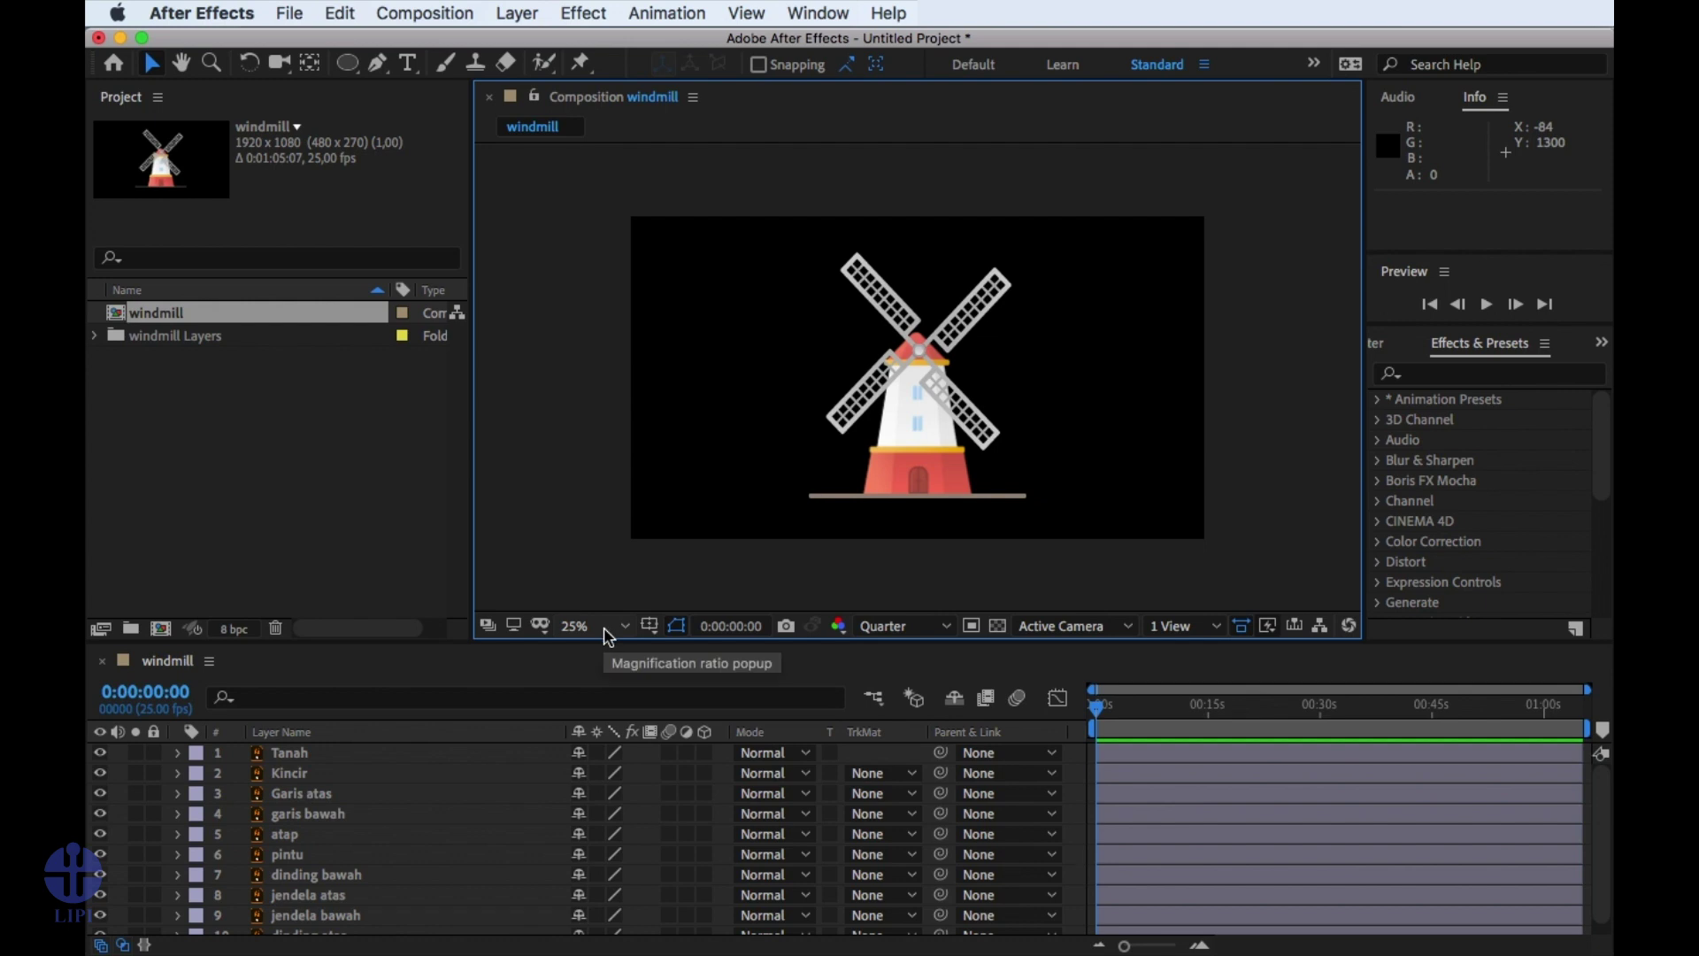
Show the title/action safe margins, the grid and the rulers over the windmill composition.
click(650, 626)
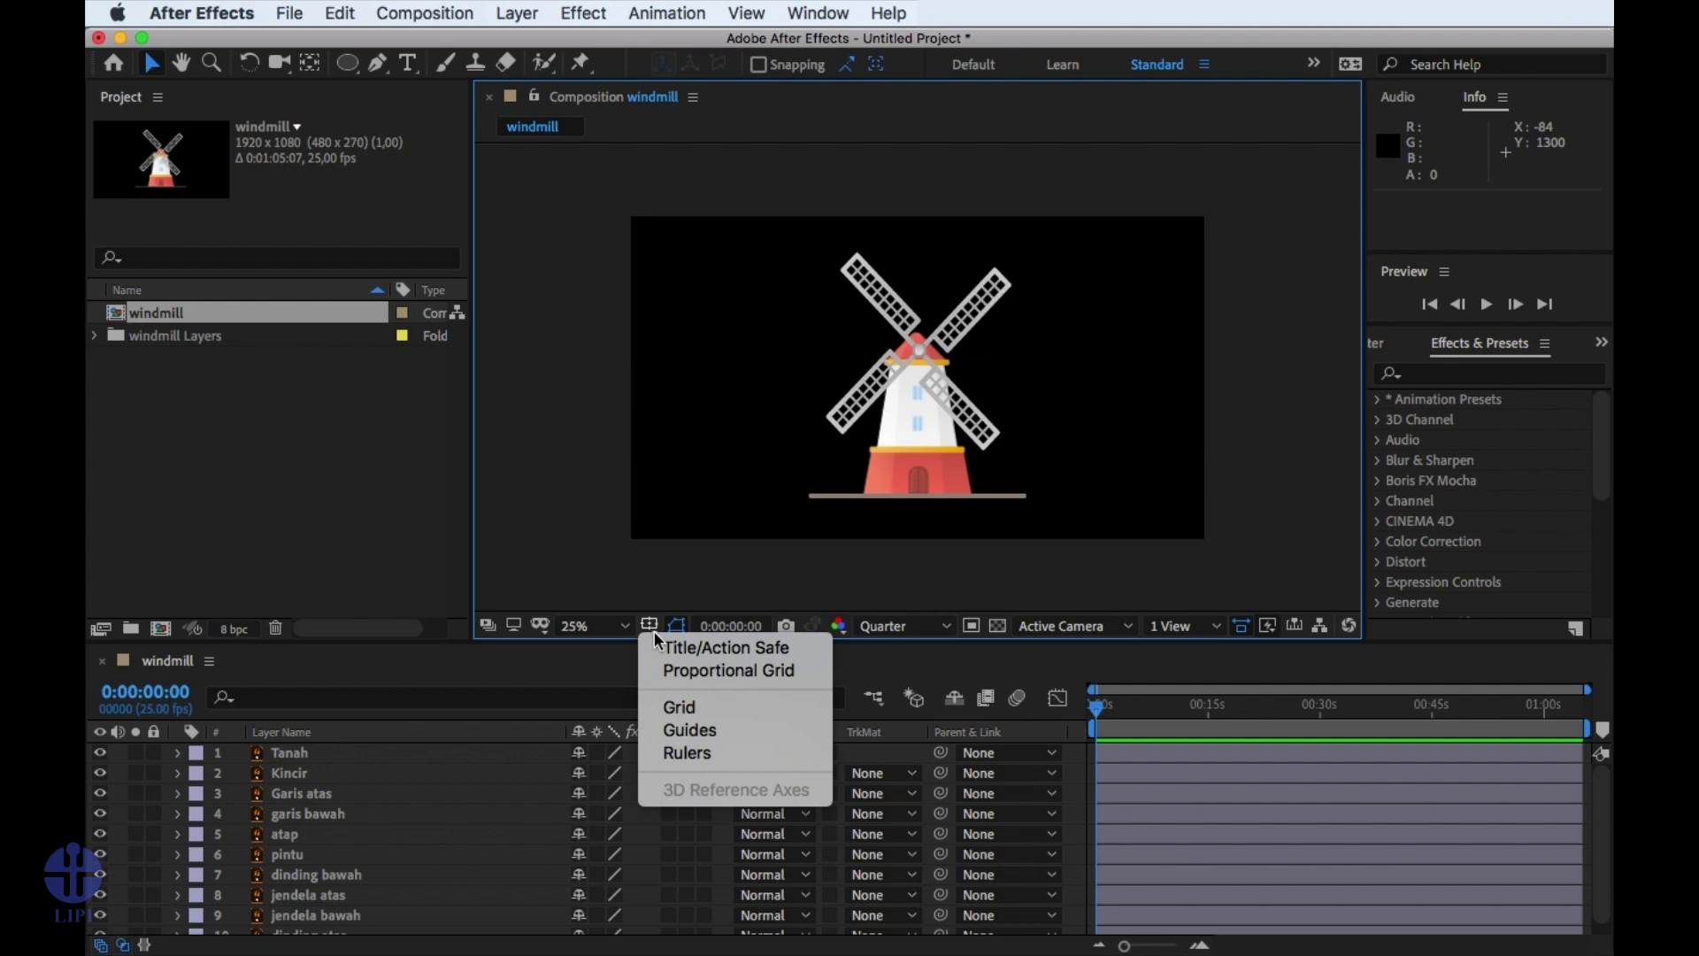
click(673, 647)
click(650, 626)
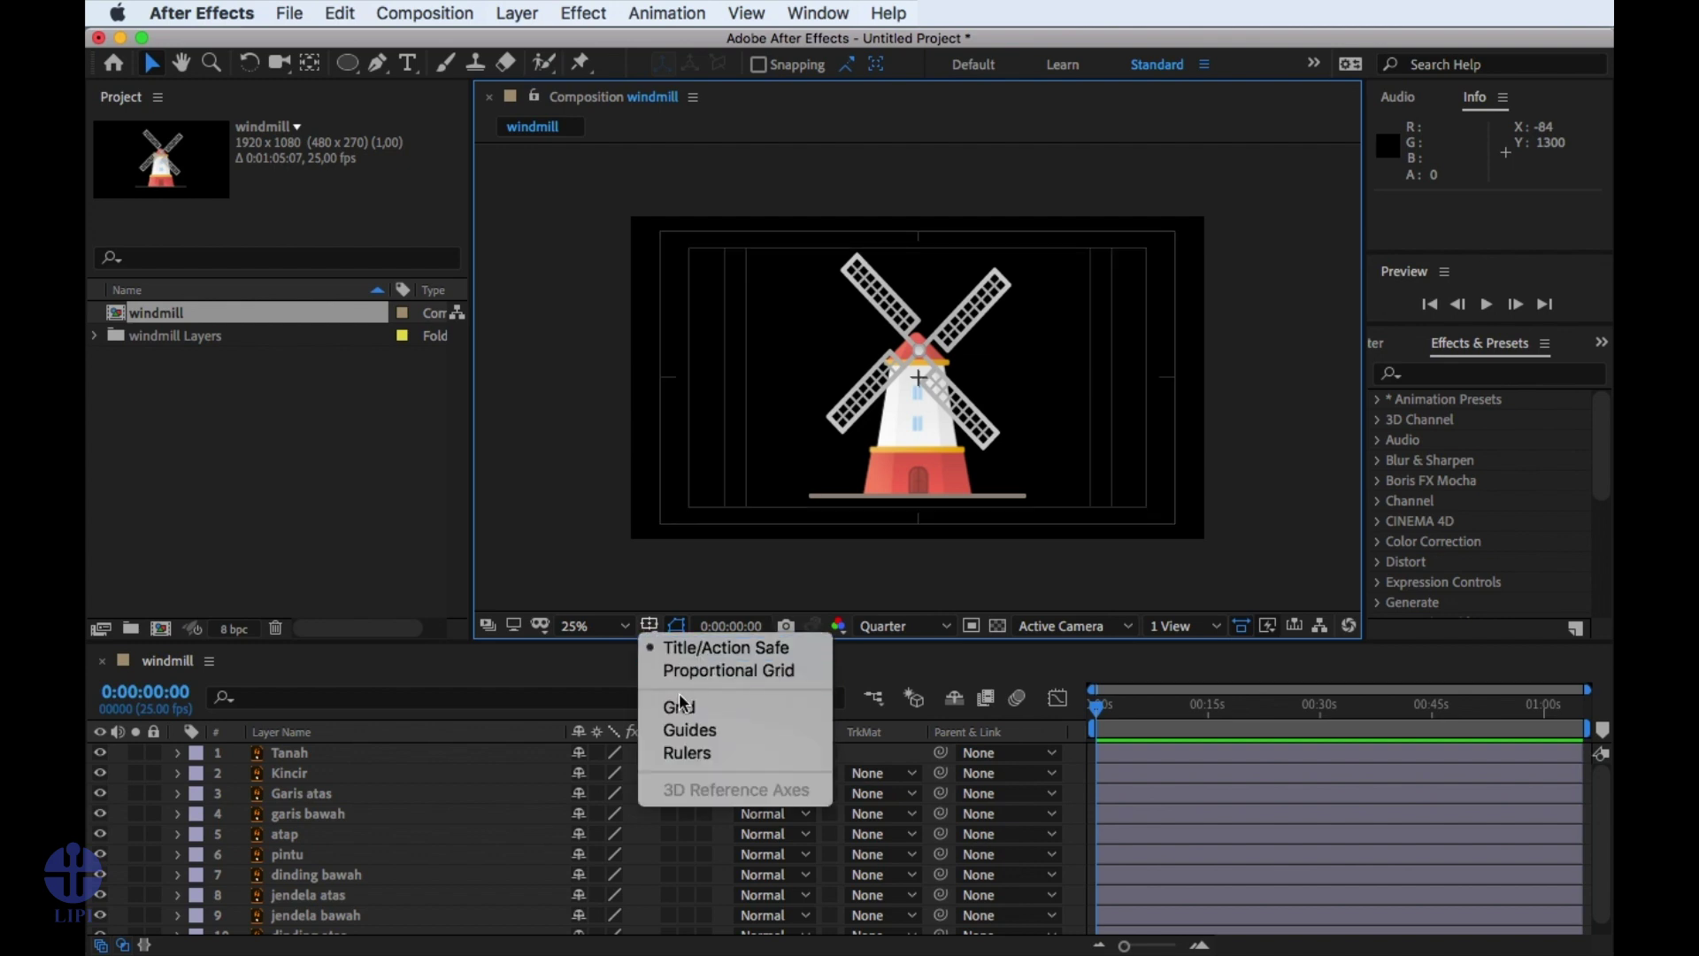
click(680, 705)
click(649, 626)
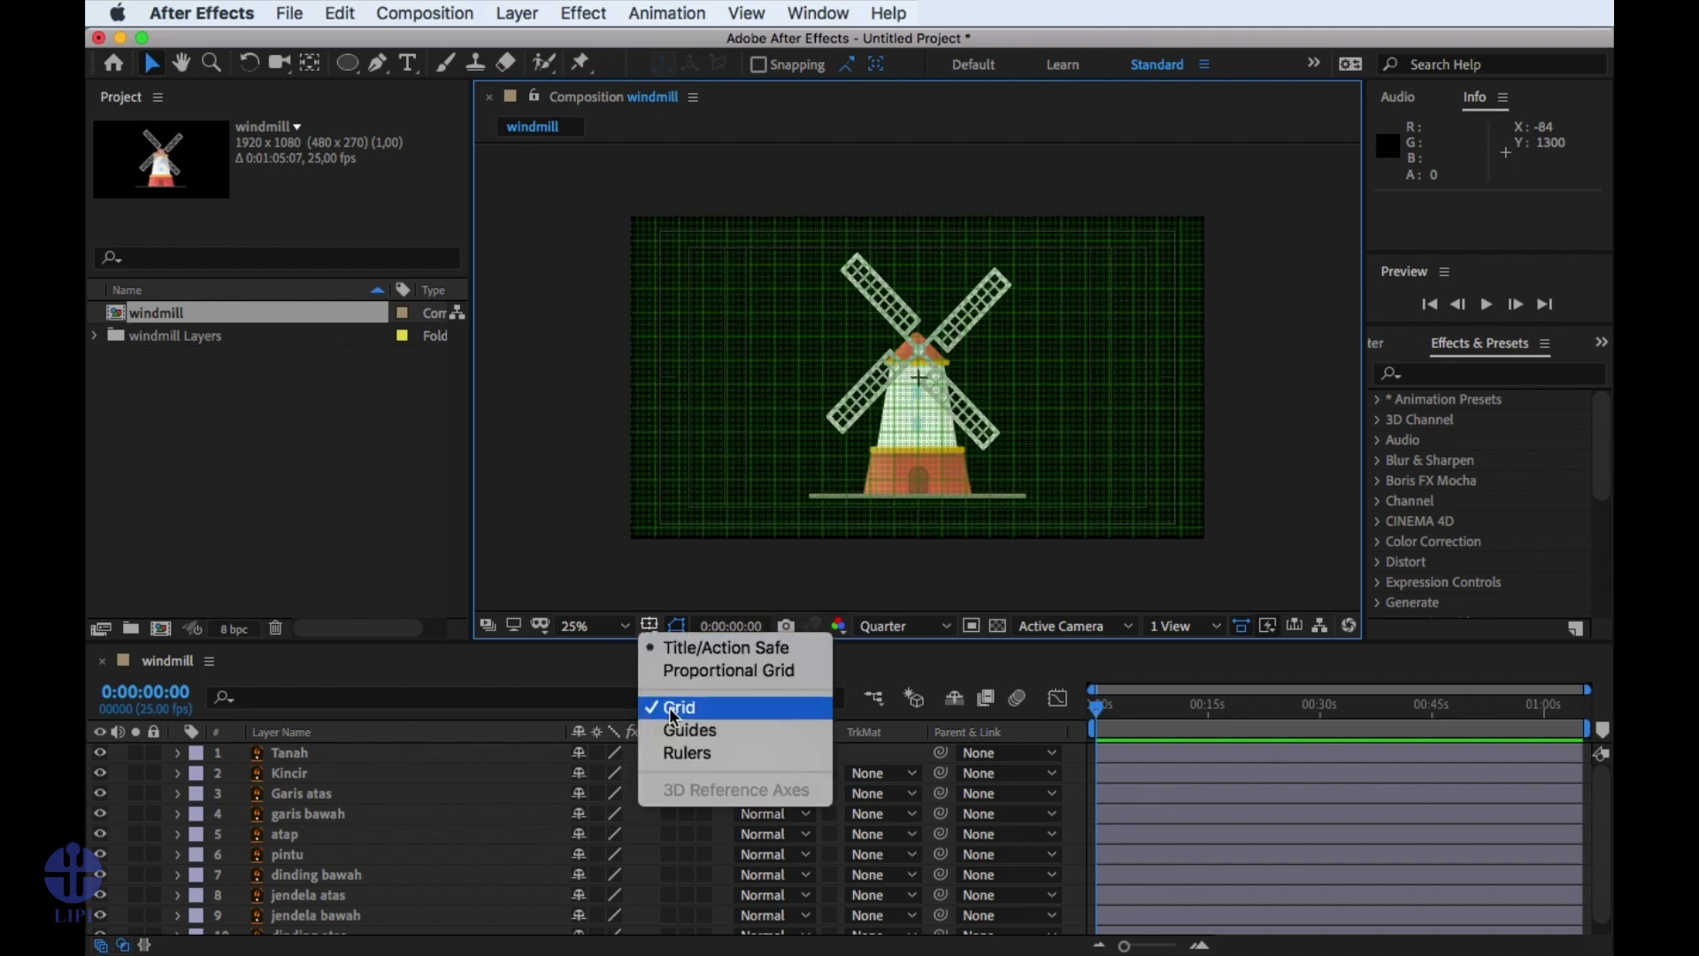
click(686, 752)
Hide the title/action safe margins, the grid and the rulers in the composition view.
click(650, 626)
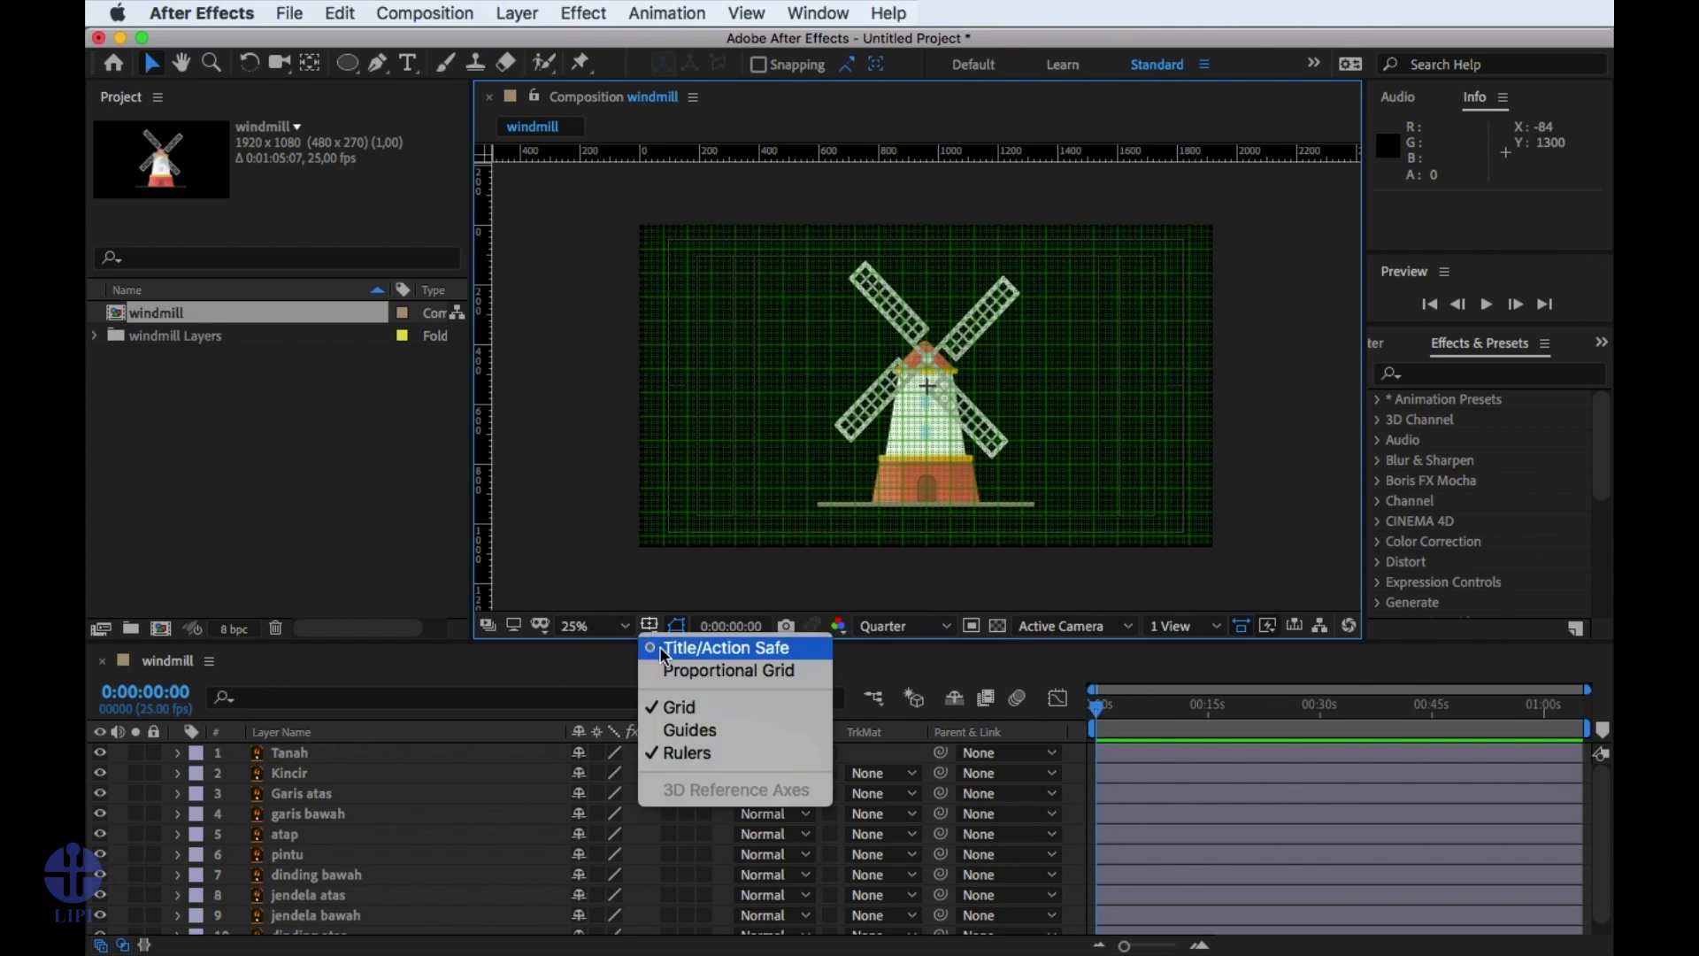
click(666, 651)
click(650, 625)
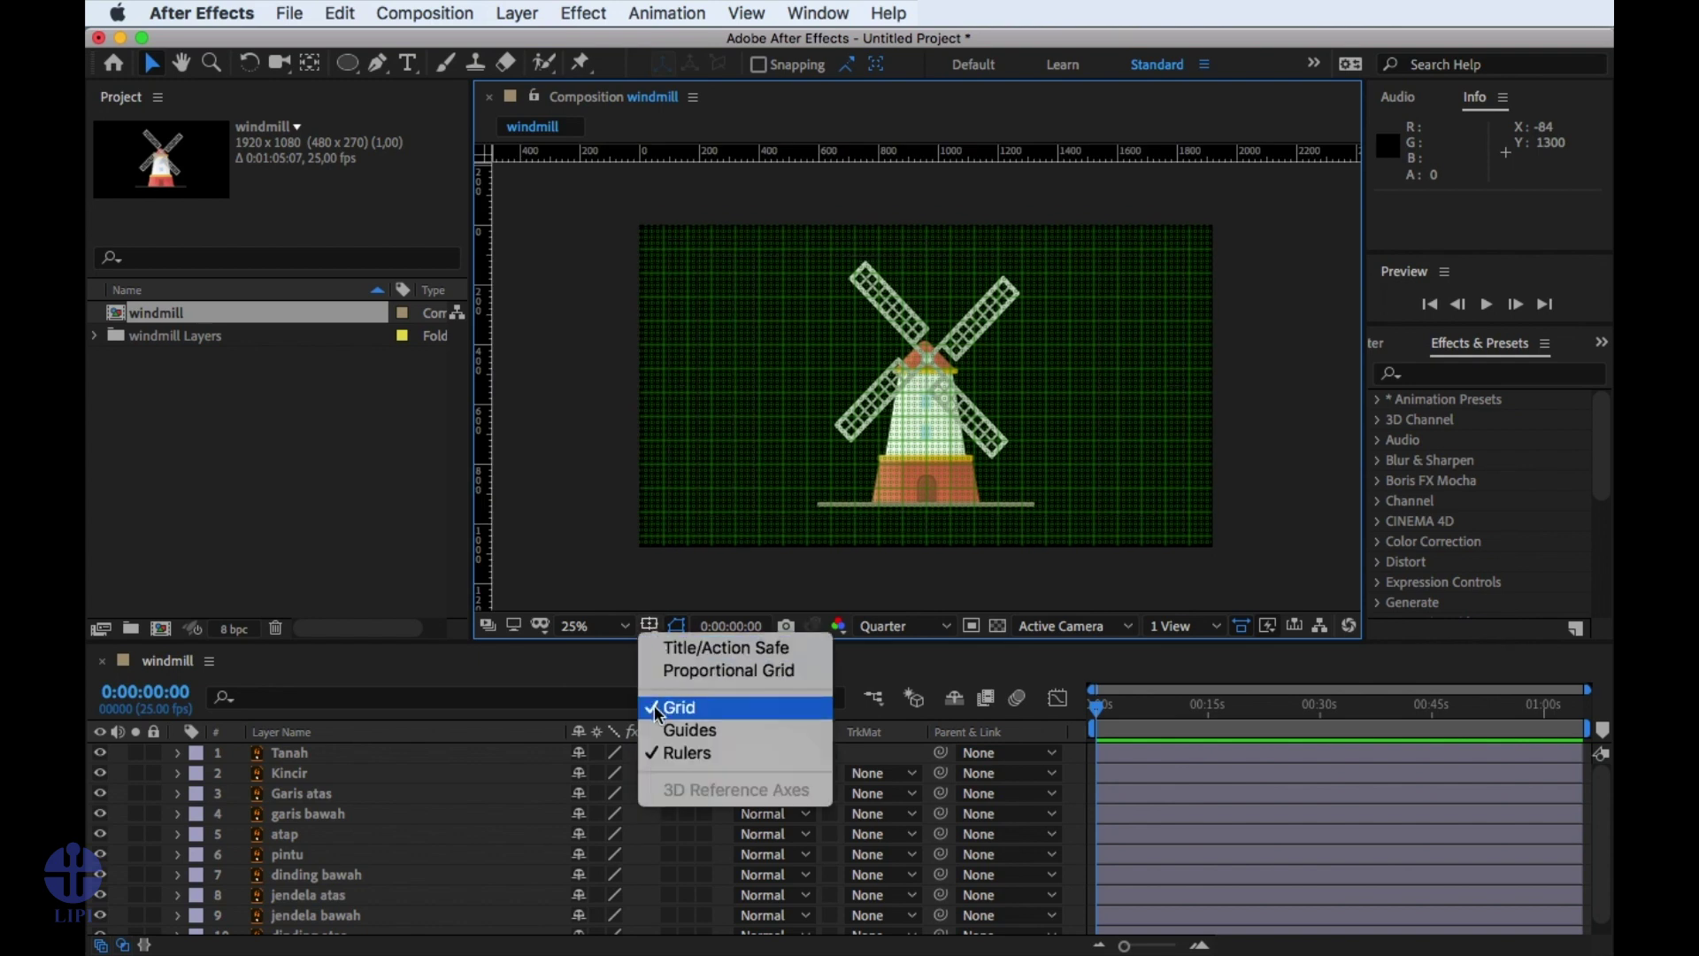
click(655, 708)
click(650, 626)
click(687, 752)
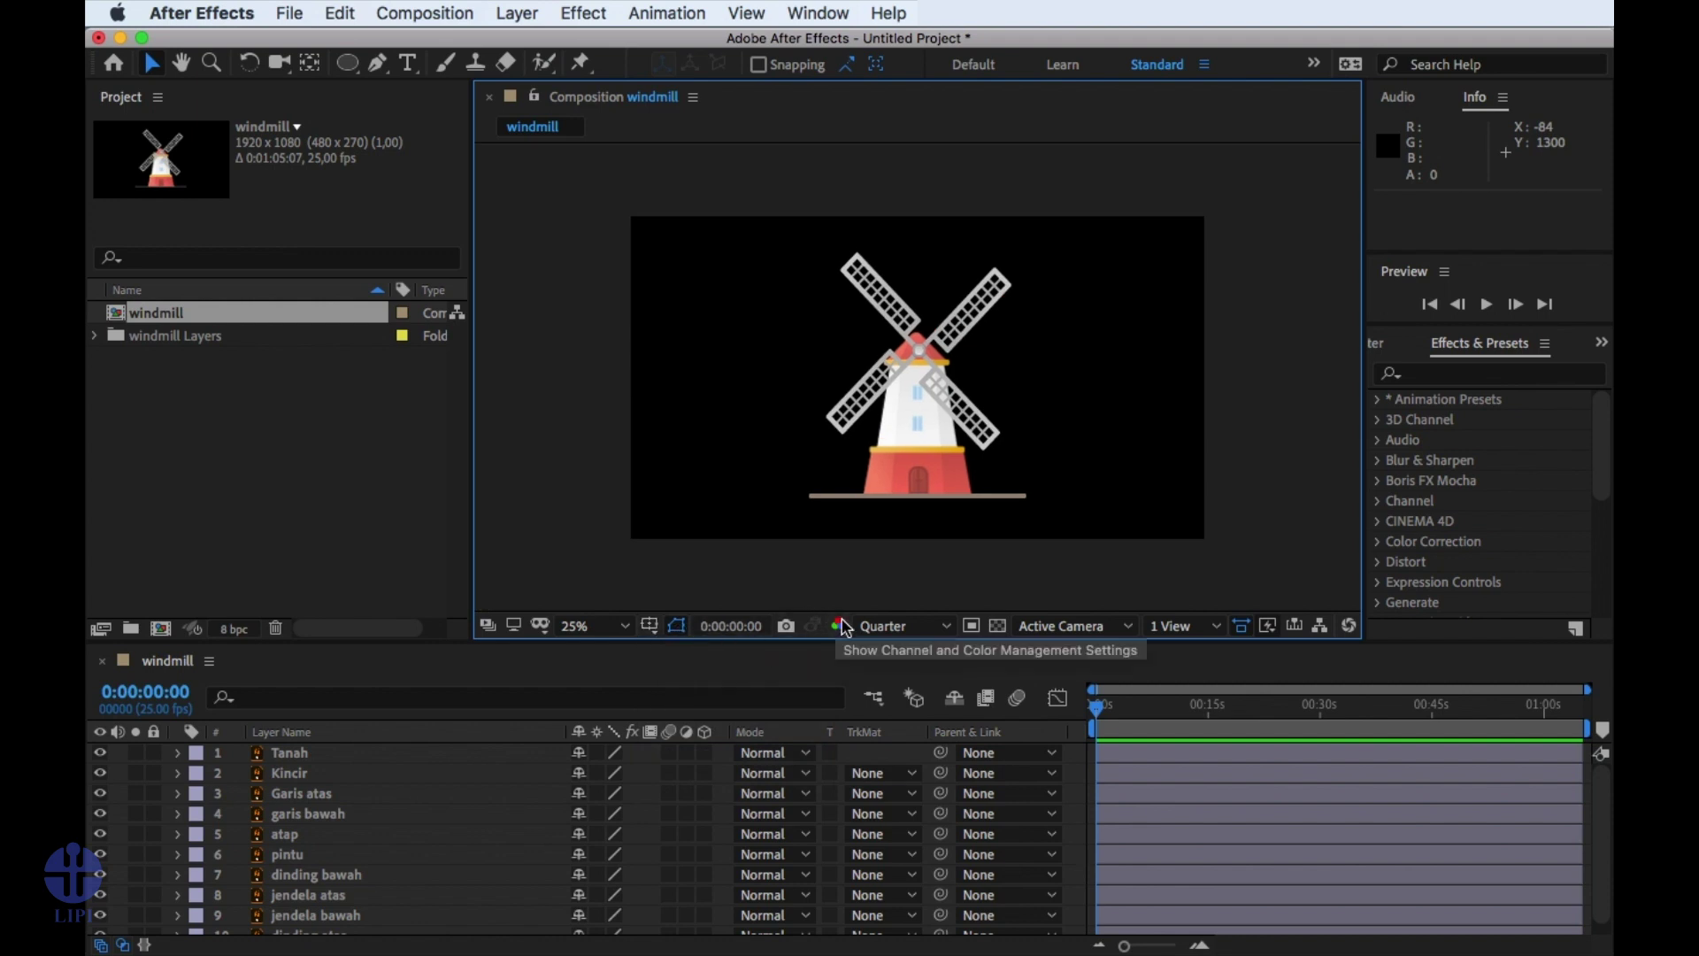
Set the composition's preview resolution to Full.
click(890, 630)
click(896, 678)
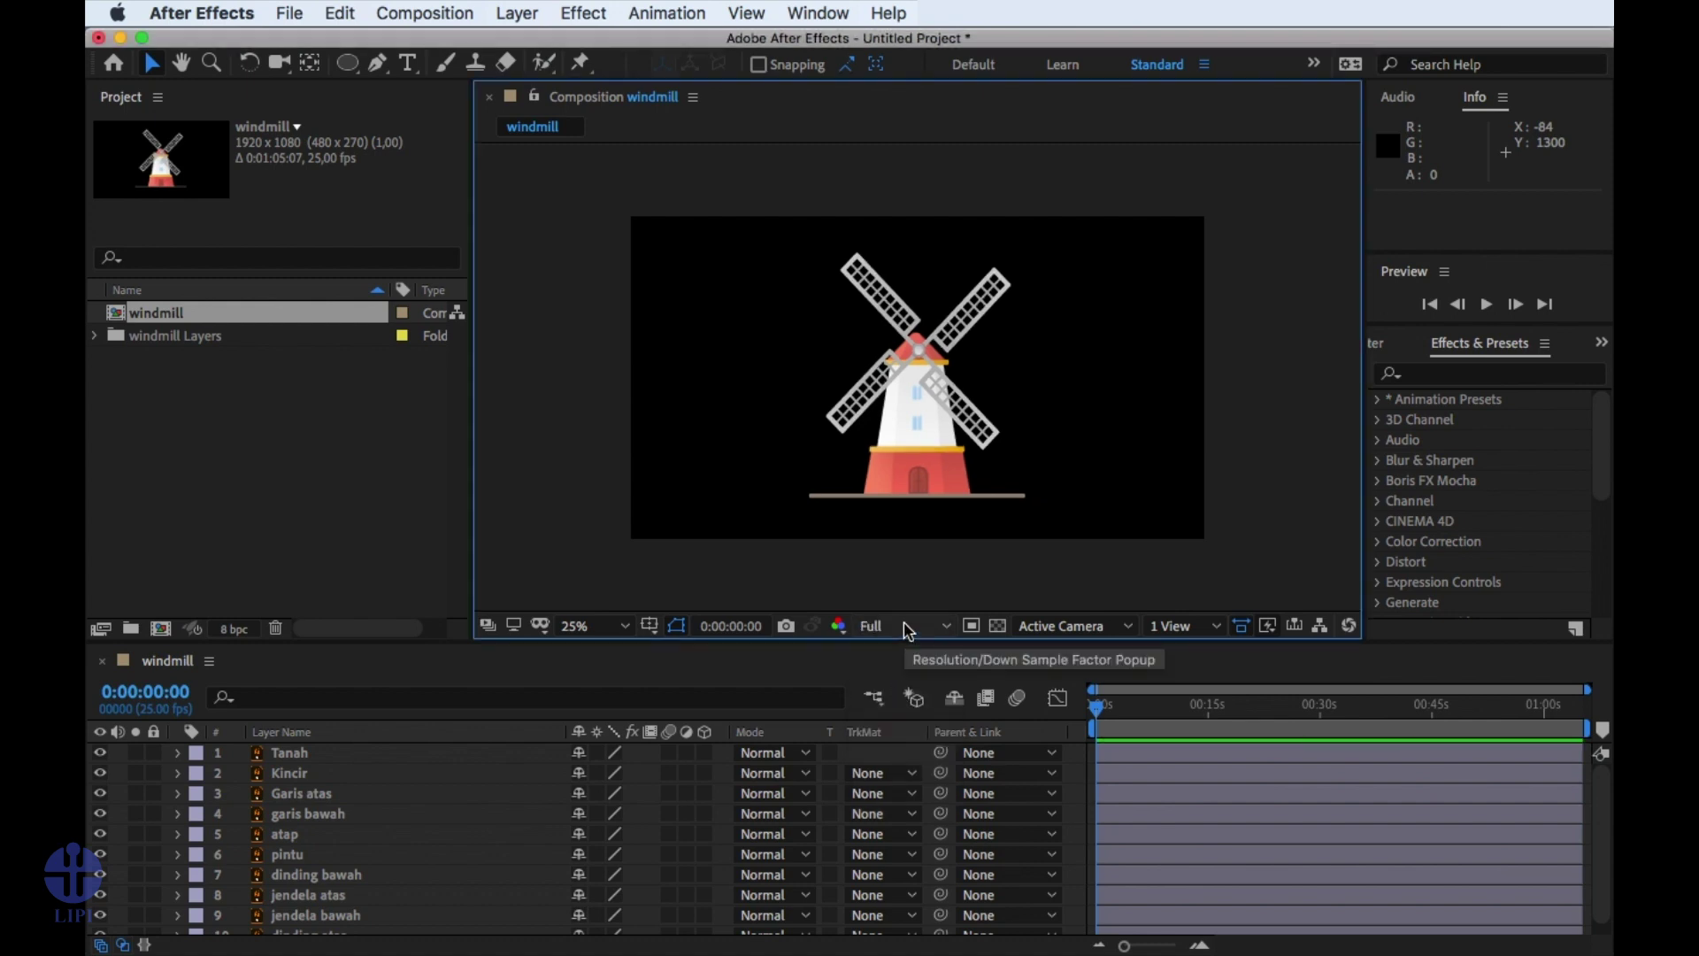
click(908, 631)
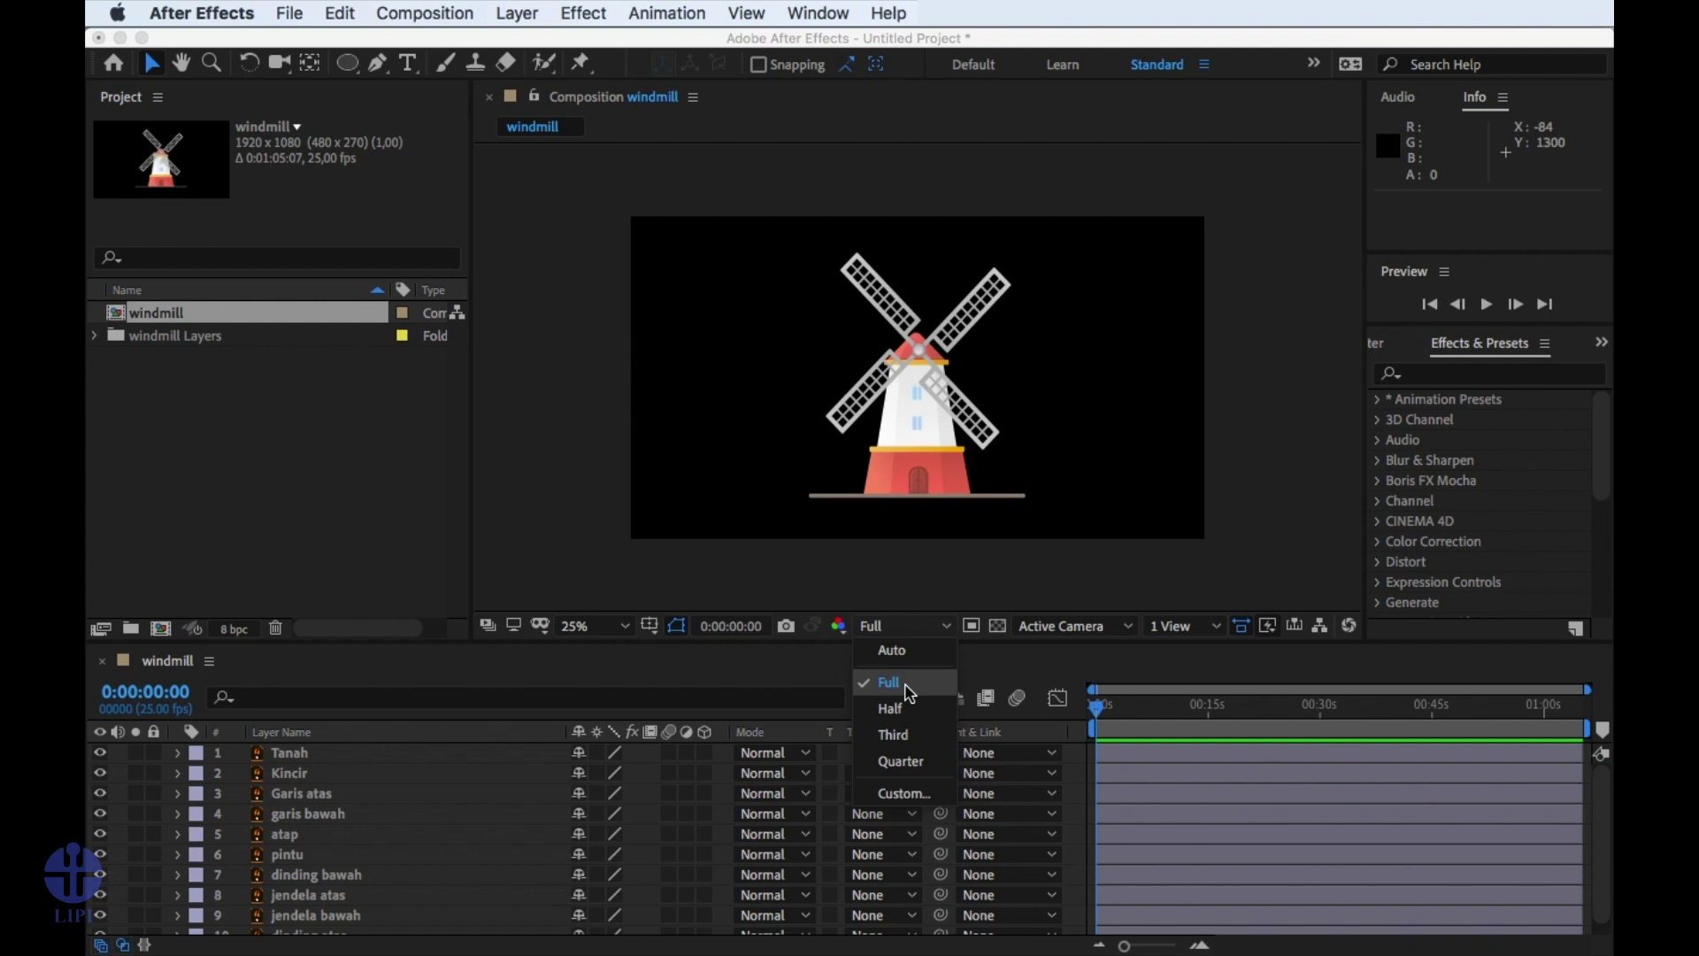
click(912, 761)
click(913, 755)
key(super+z)
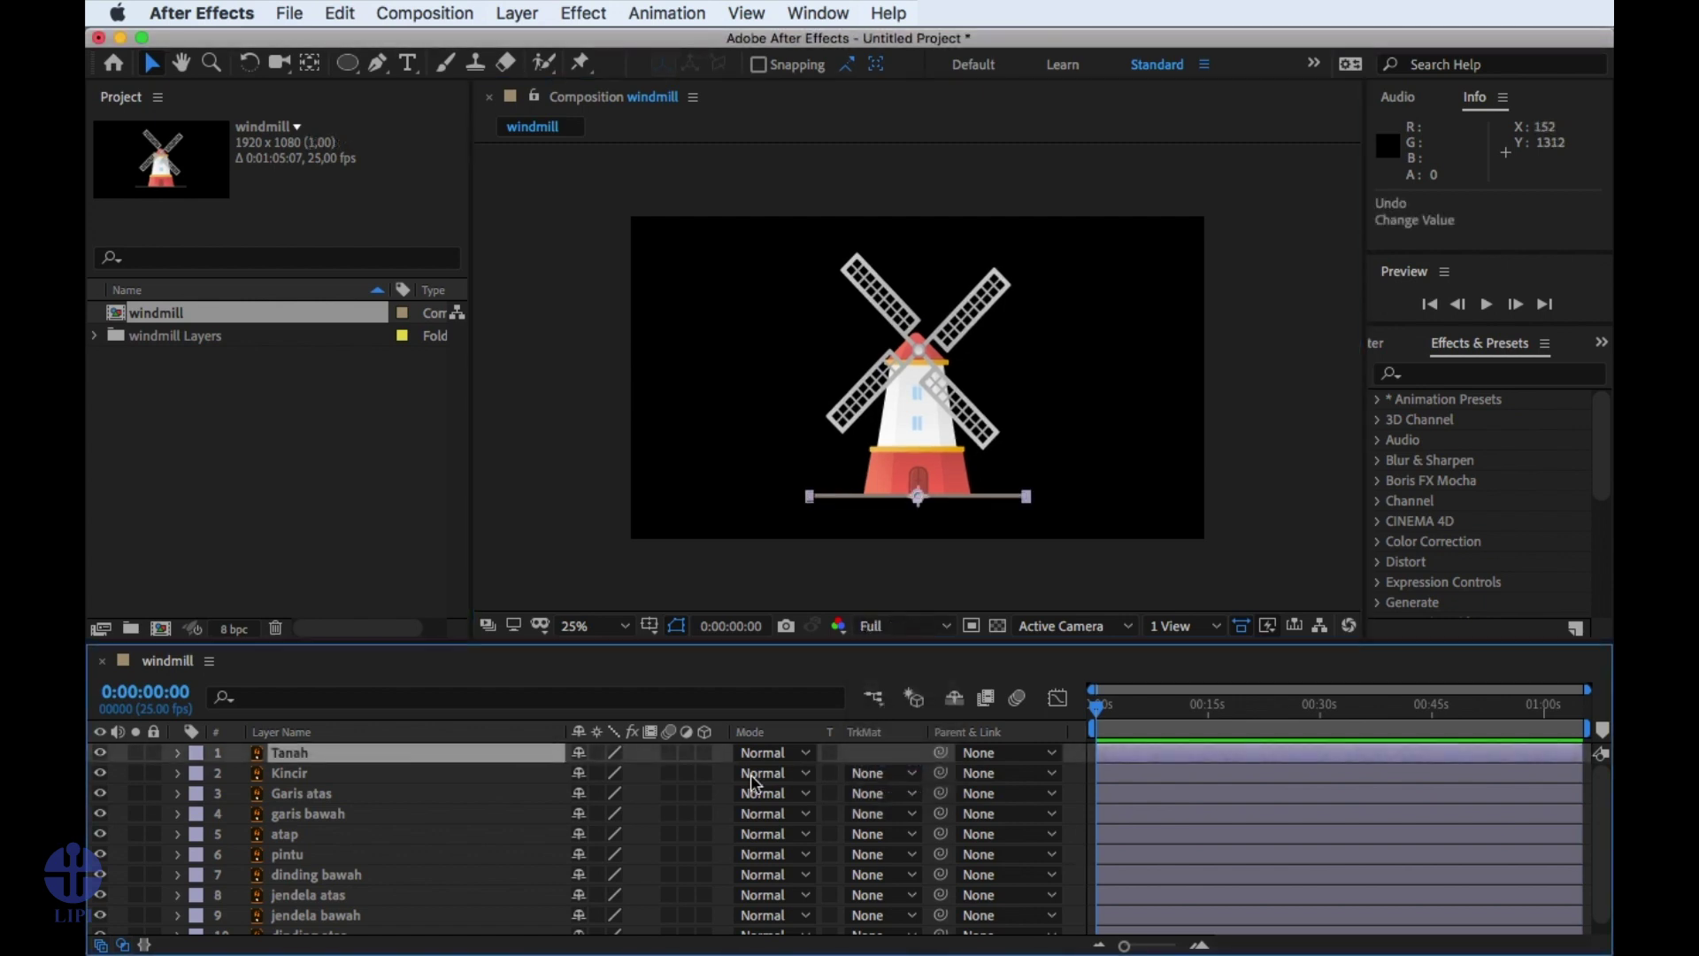
Expand the Tanah layer's Transform properties, try shifting its X position to 885.5, and undo the shift.
click(178, 754)
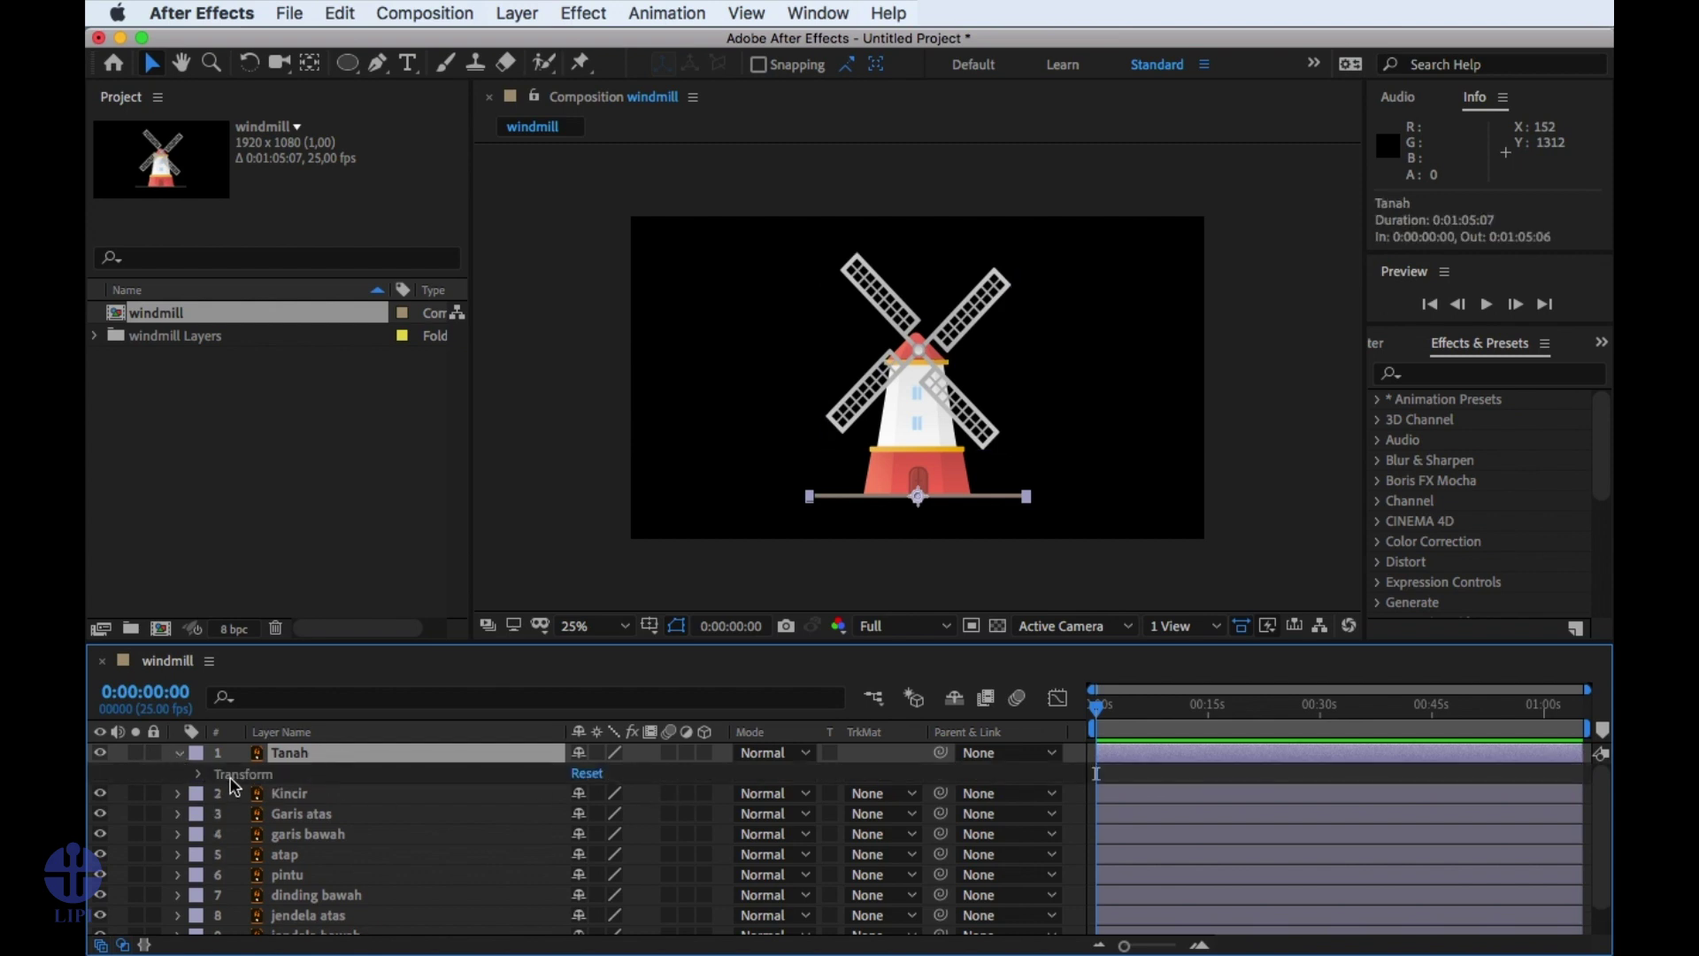
click(200, 775)
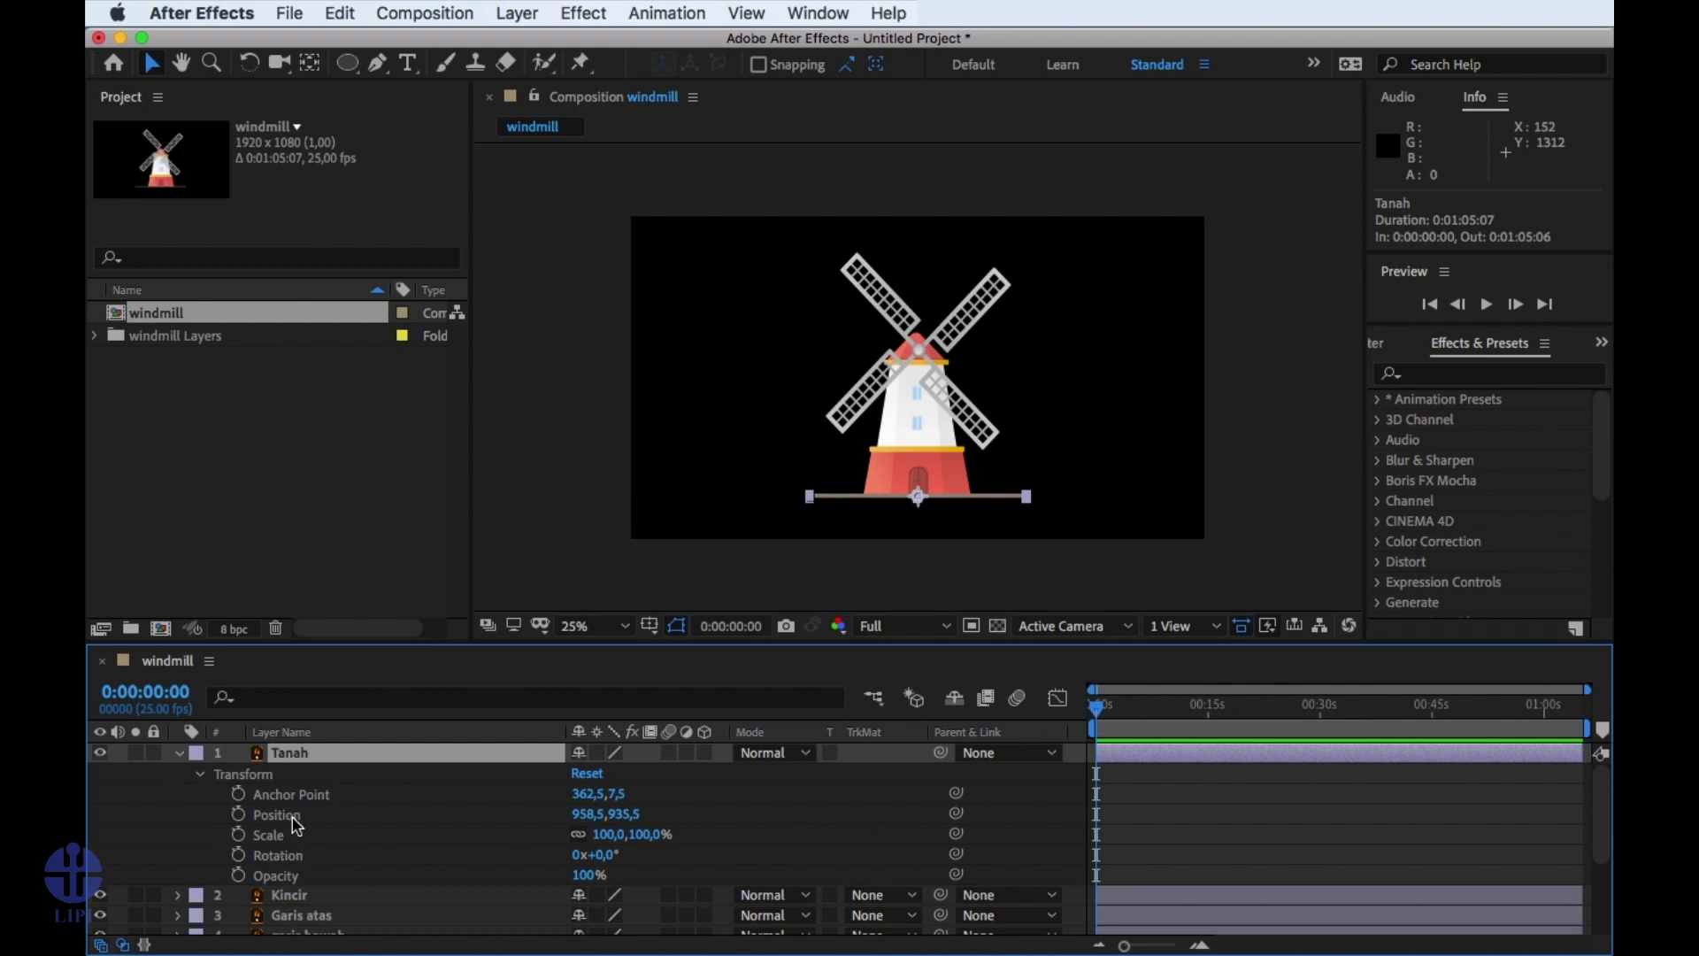
mouse_move(581, 813)
mouse_down()
mouse_move(557, 813)
mouse_move(611, 815)
mouse_up()
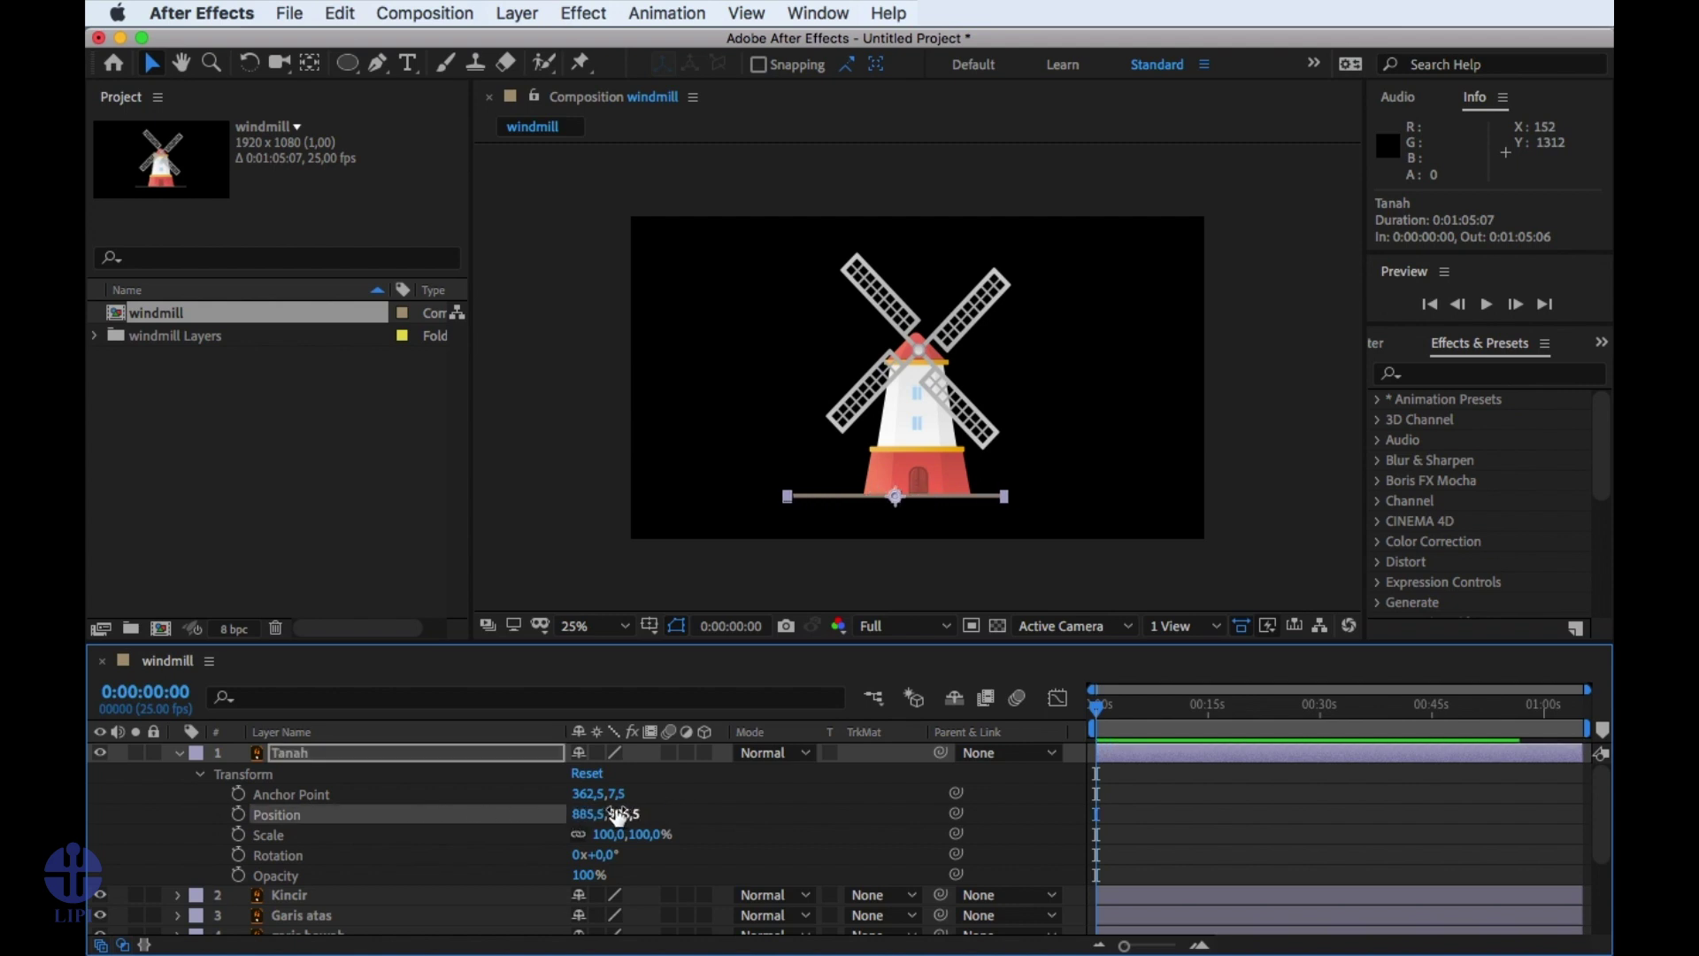
key(ctrl+z)
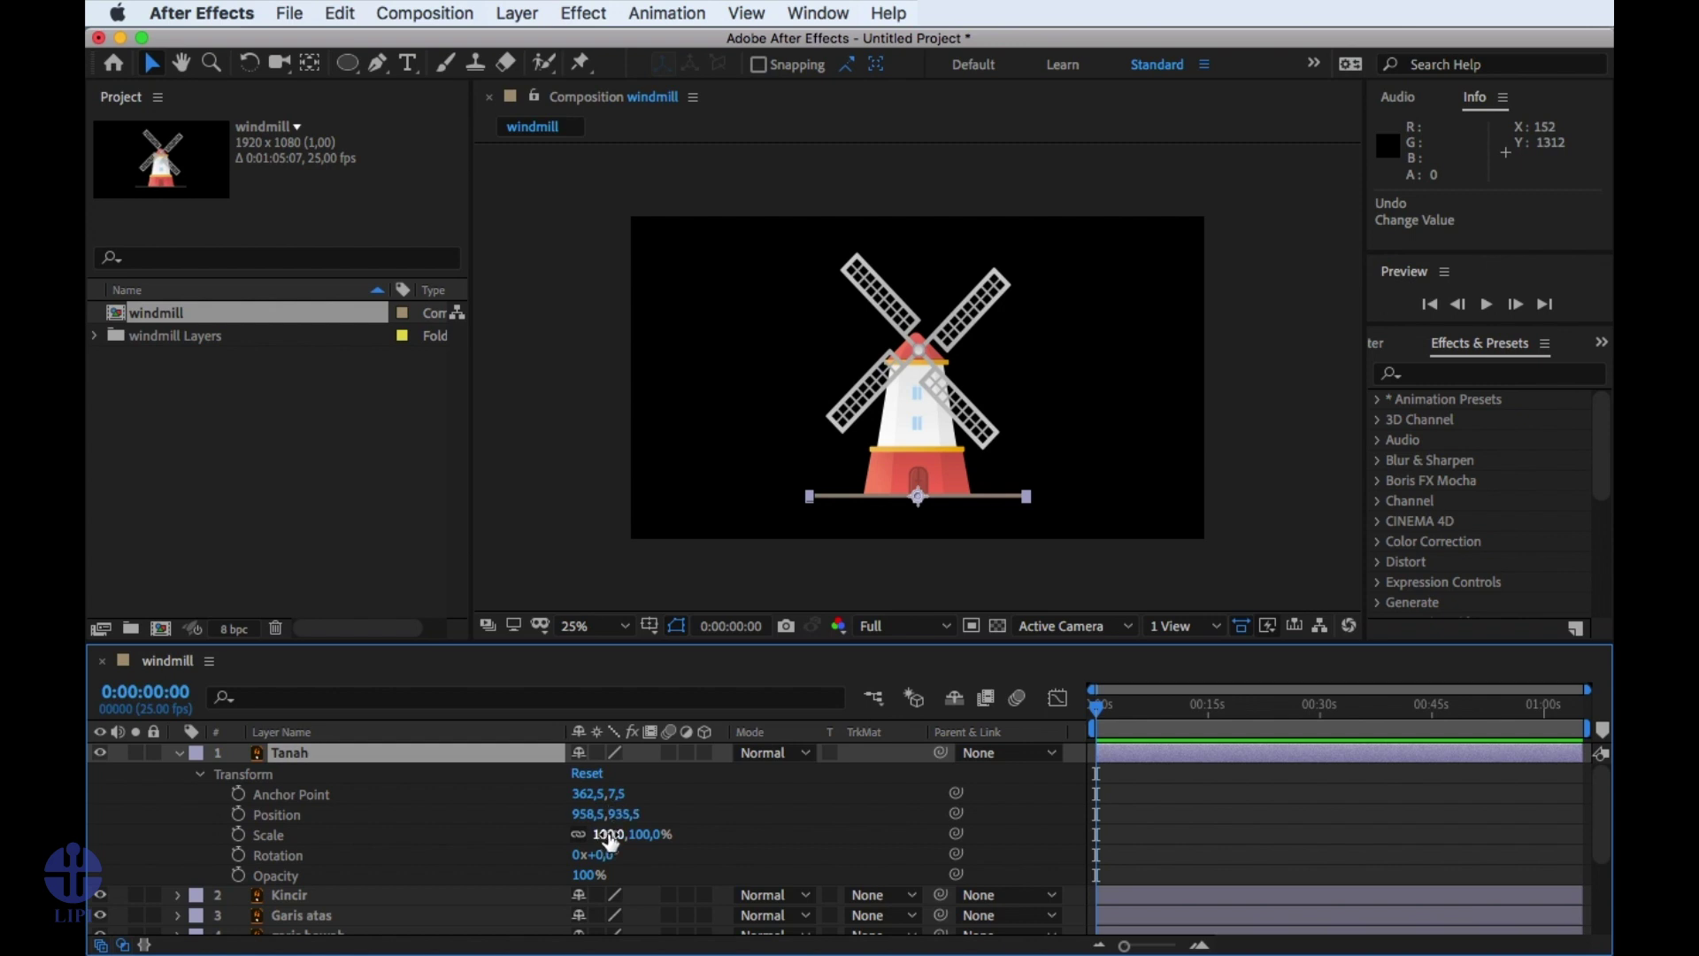
Scale the Tanah layer up to 198%.
drag(610, 841, 742, 854)
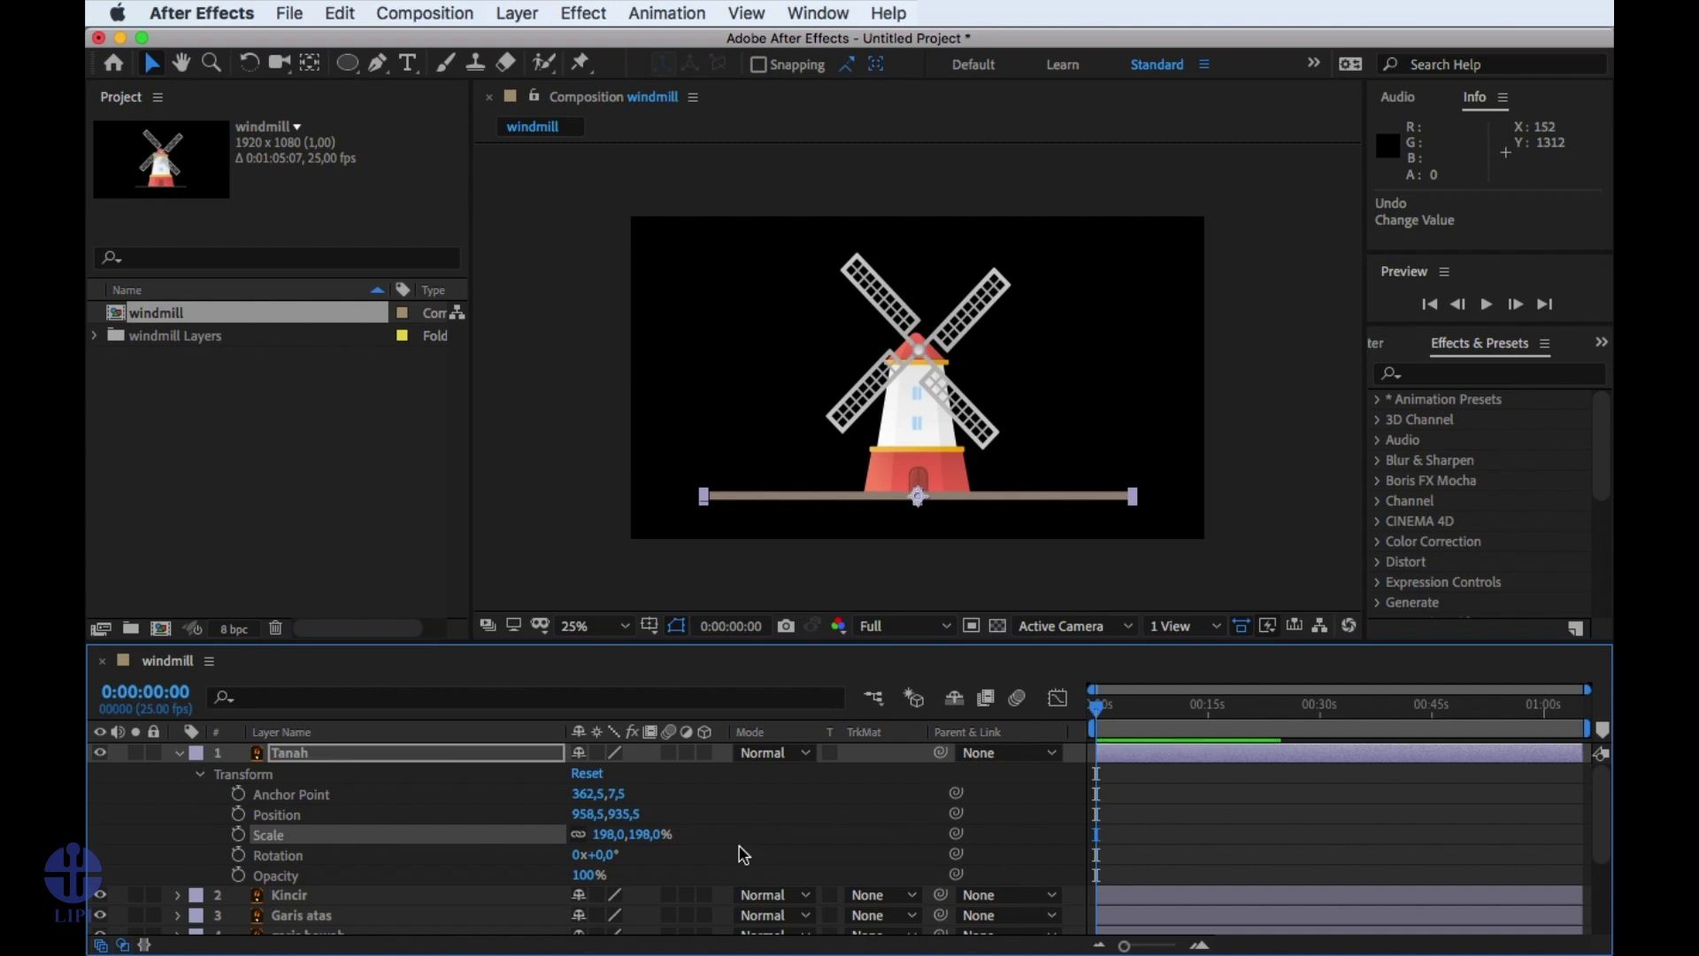
Undo the Tanah layer's enlargement and try out changes to its Rotation and Opacity values.
key(super+z)
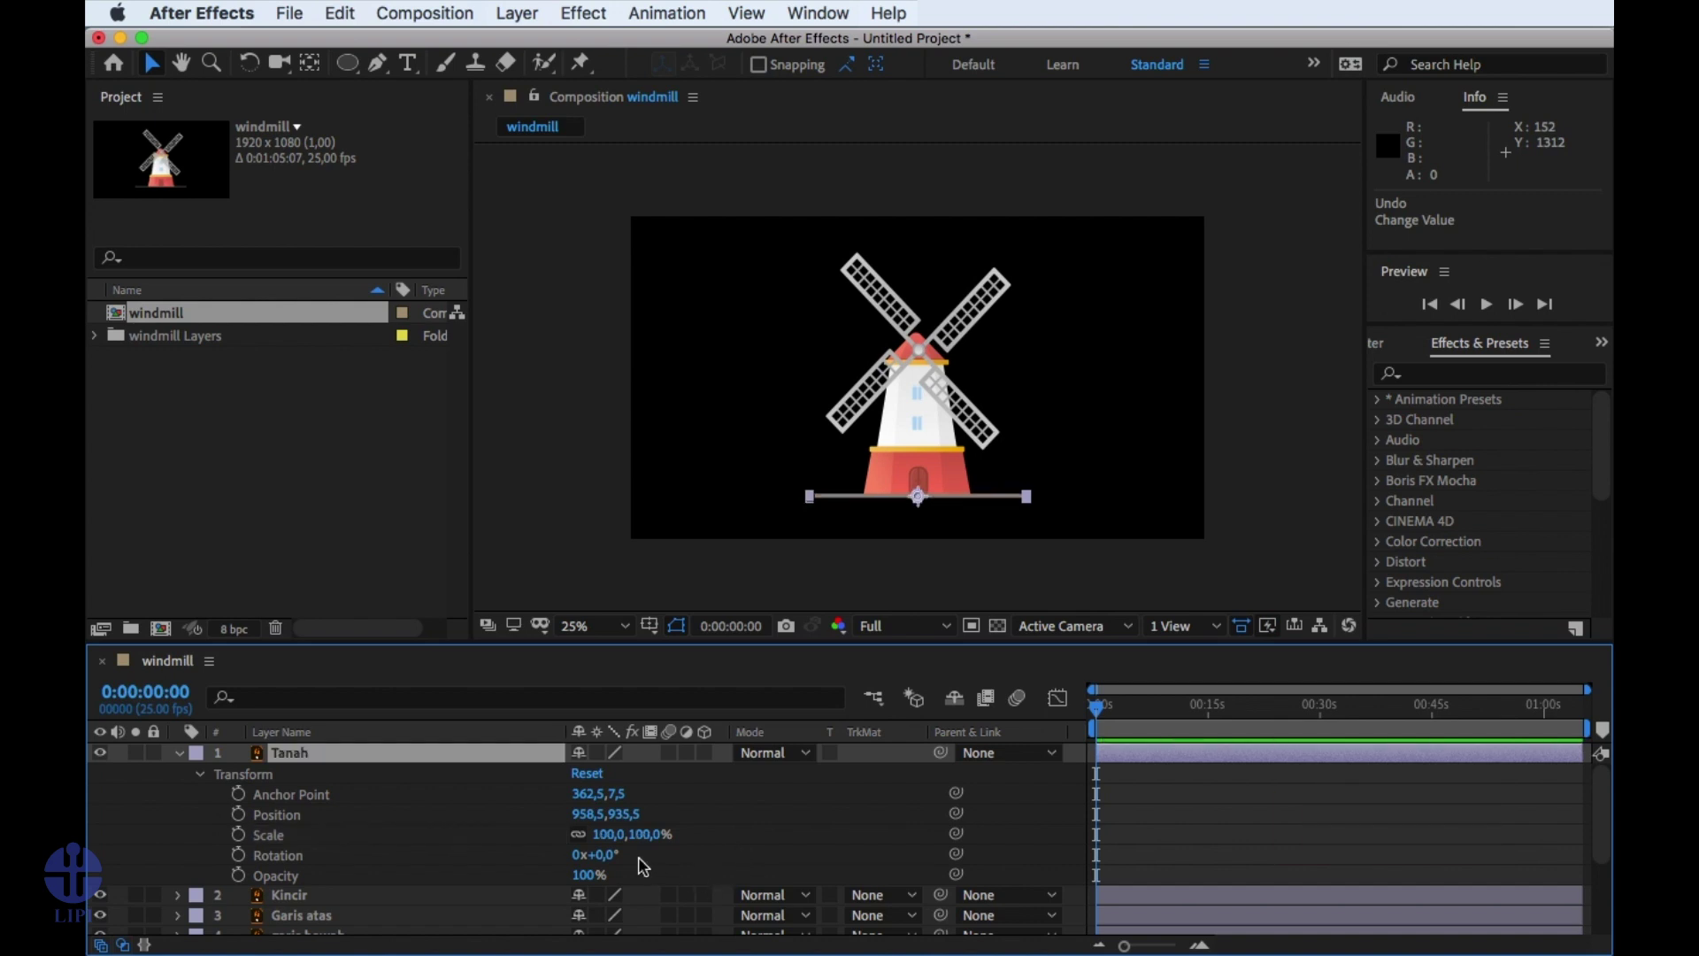
drag(601, 855, 826, 874)
key(ctrl+z)
drag(583, 875, 620, 873)
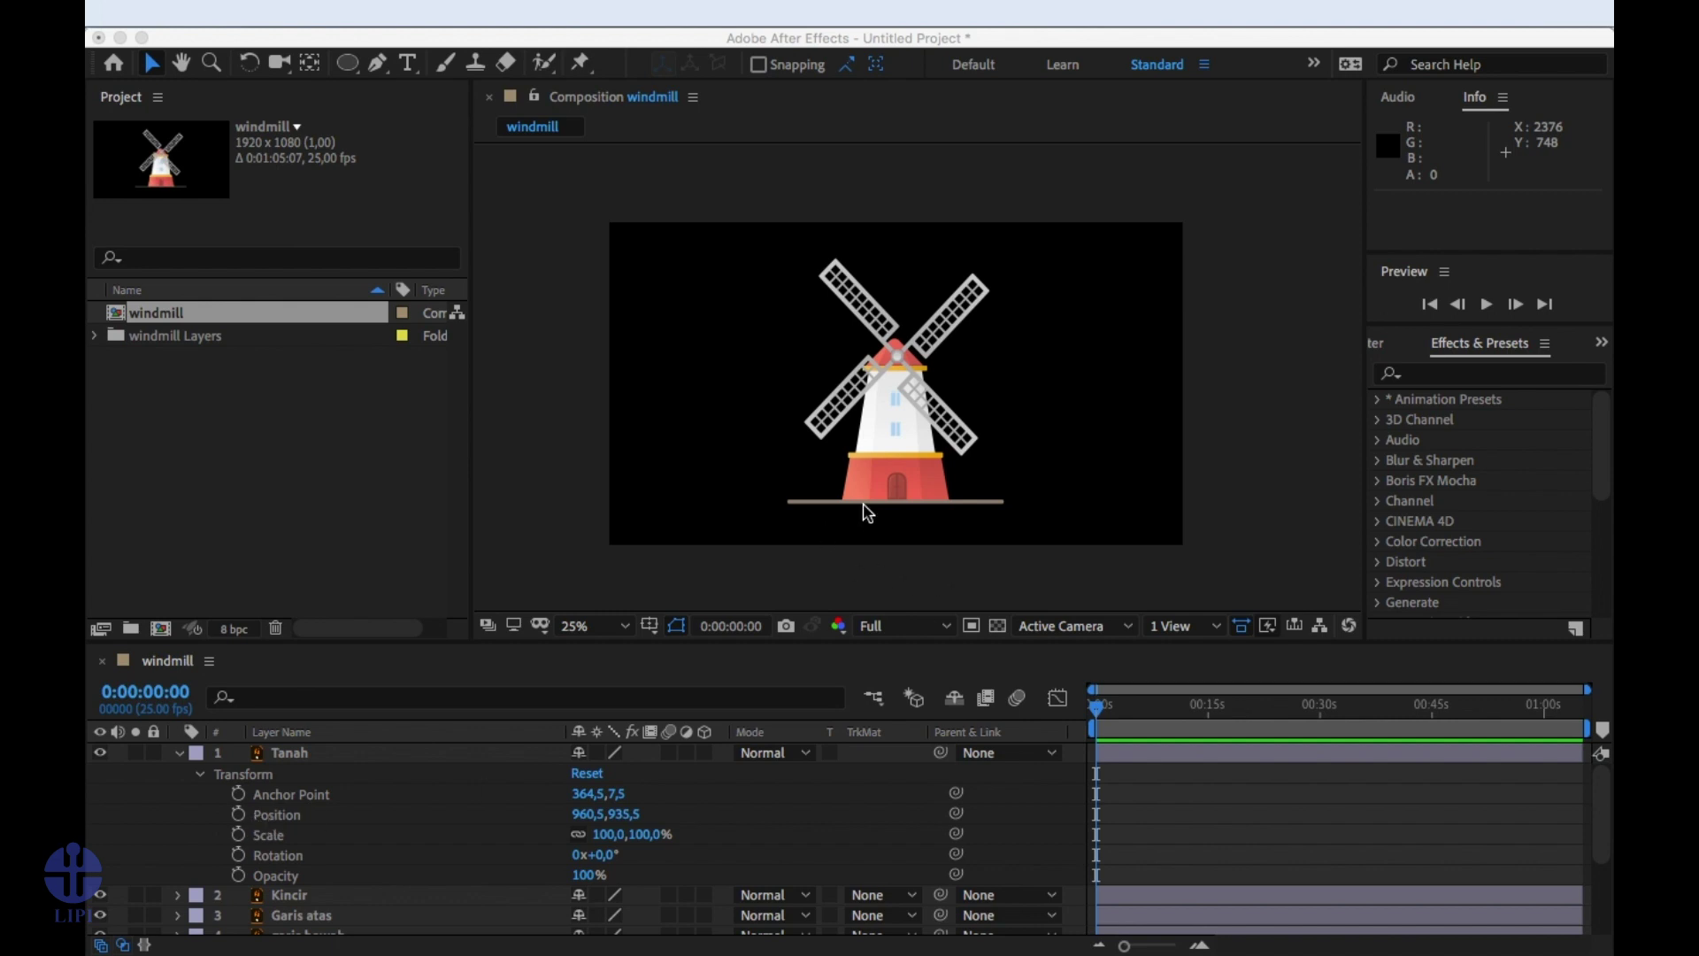
Enable Position keyframing on the Tanah layer with a first keyframe at 0:00:00:00.
click(286, 820)
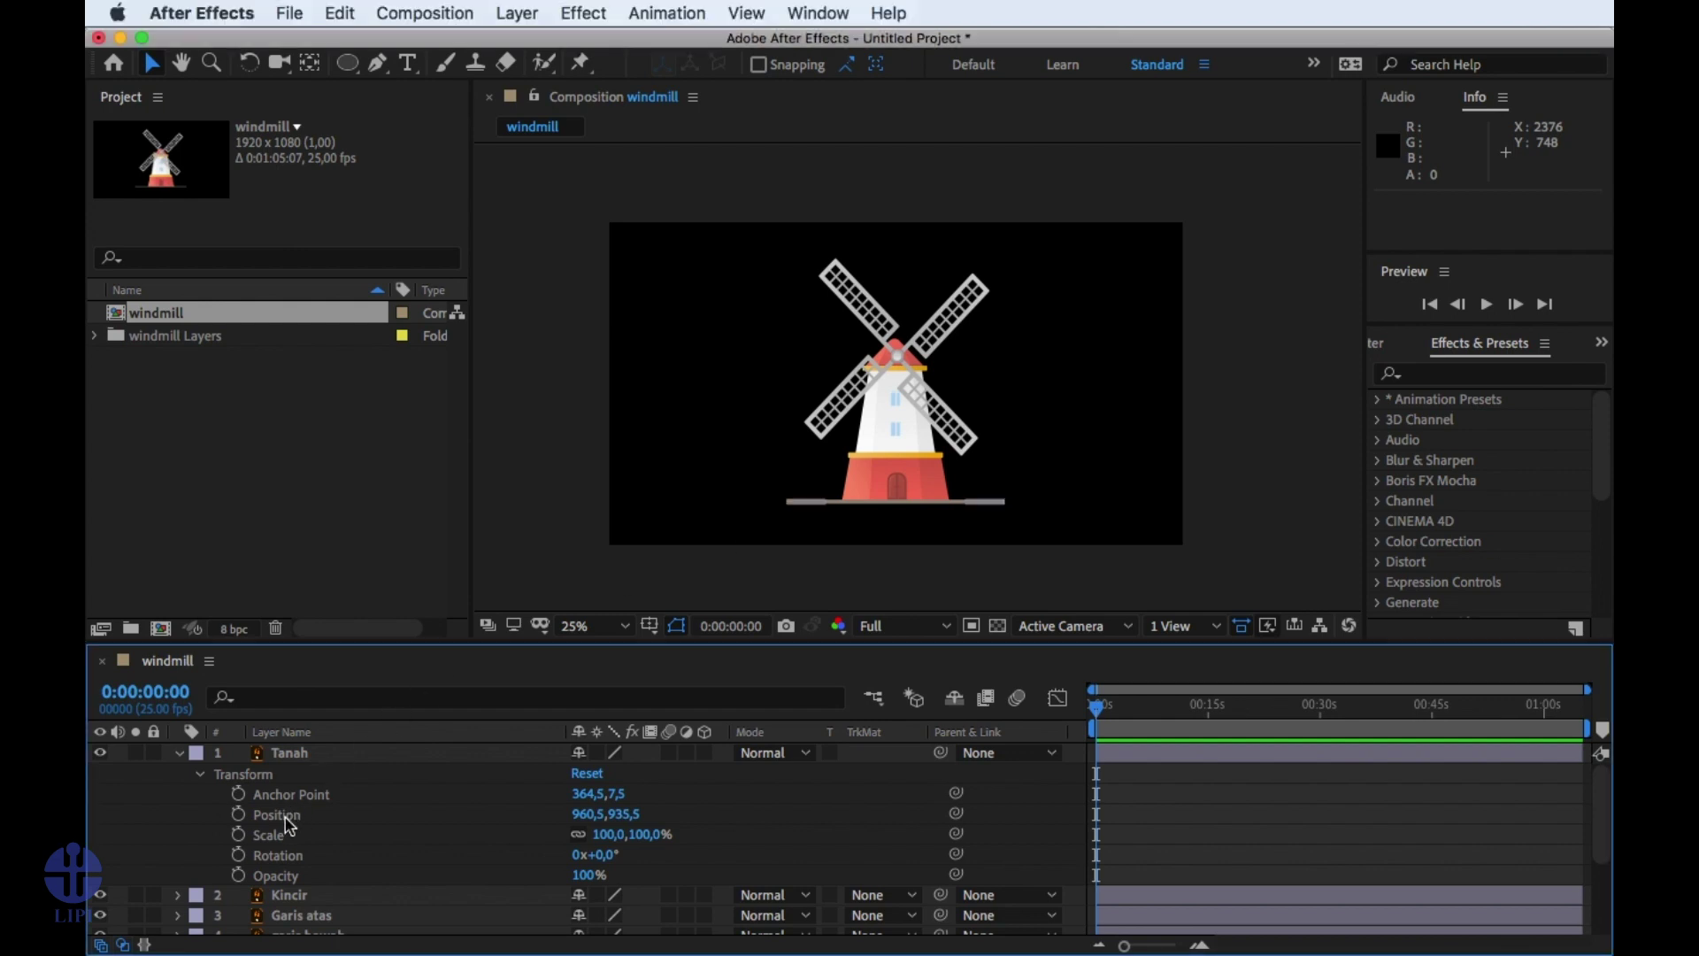
click(284, 815)
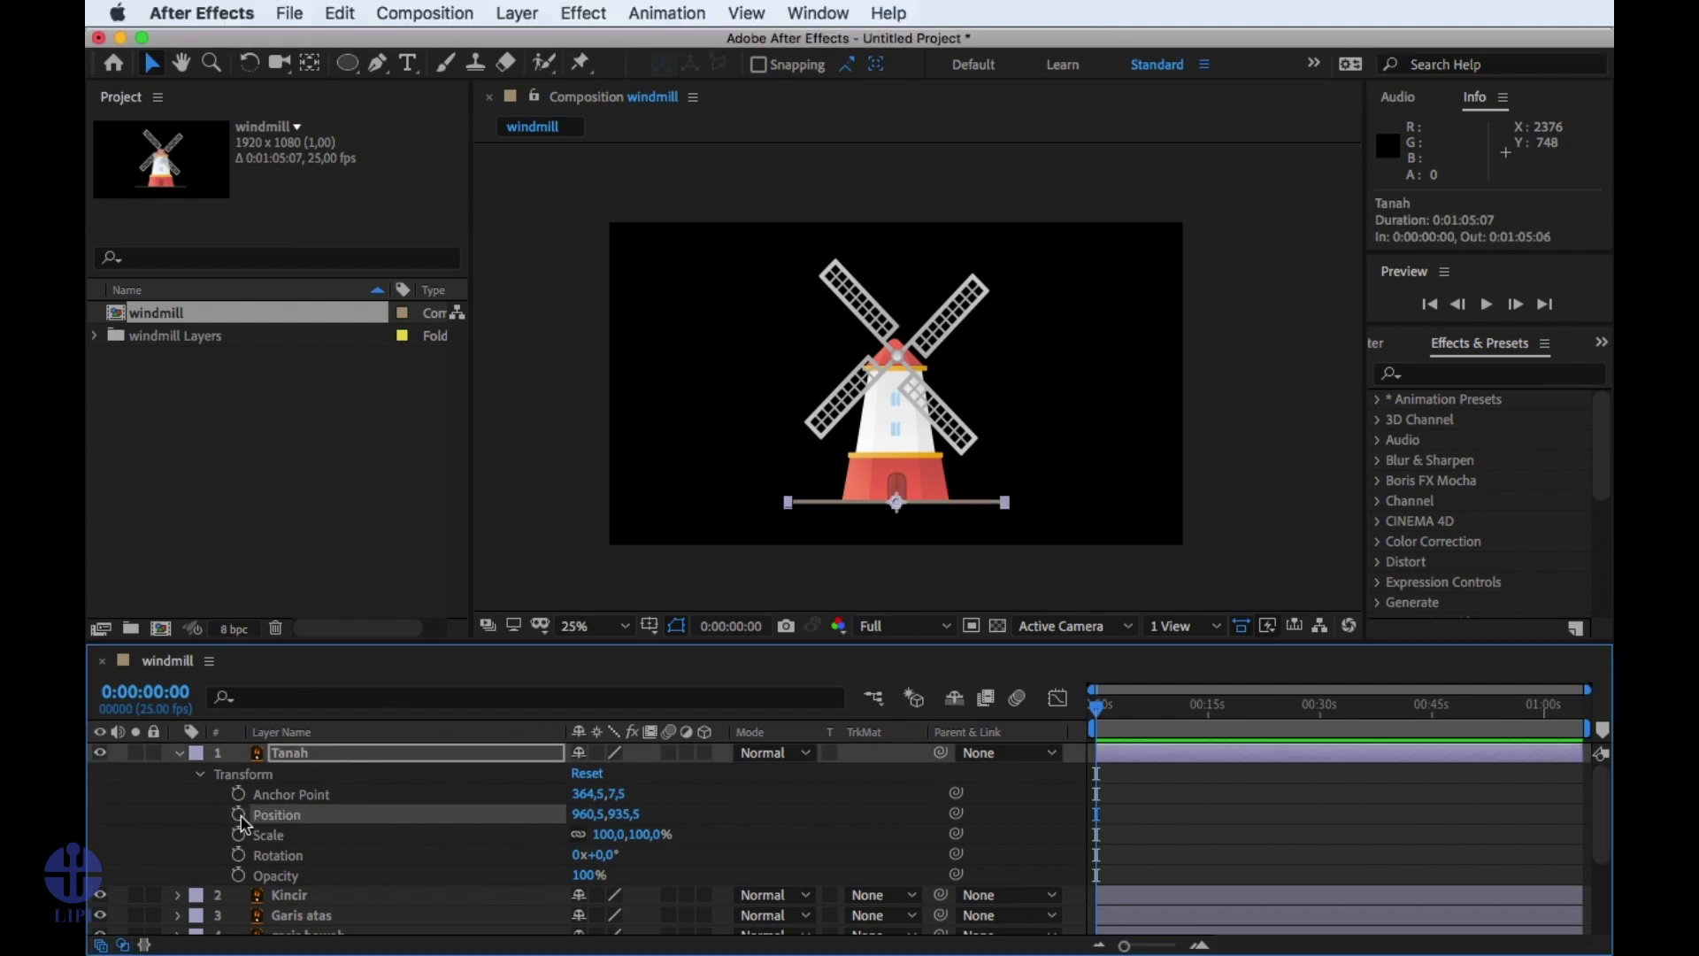
click(239, 816)
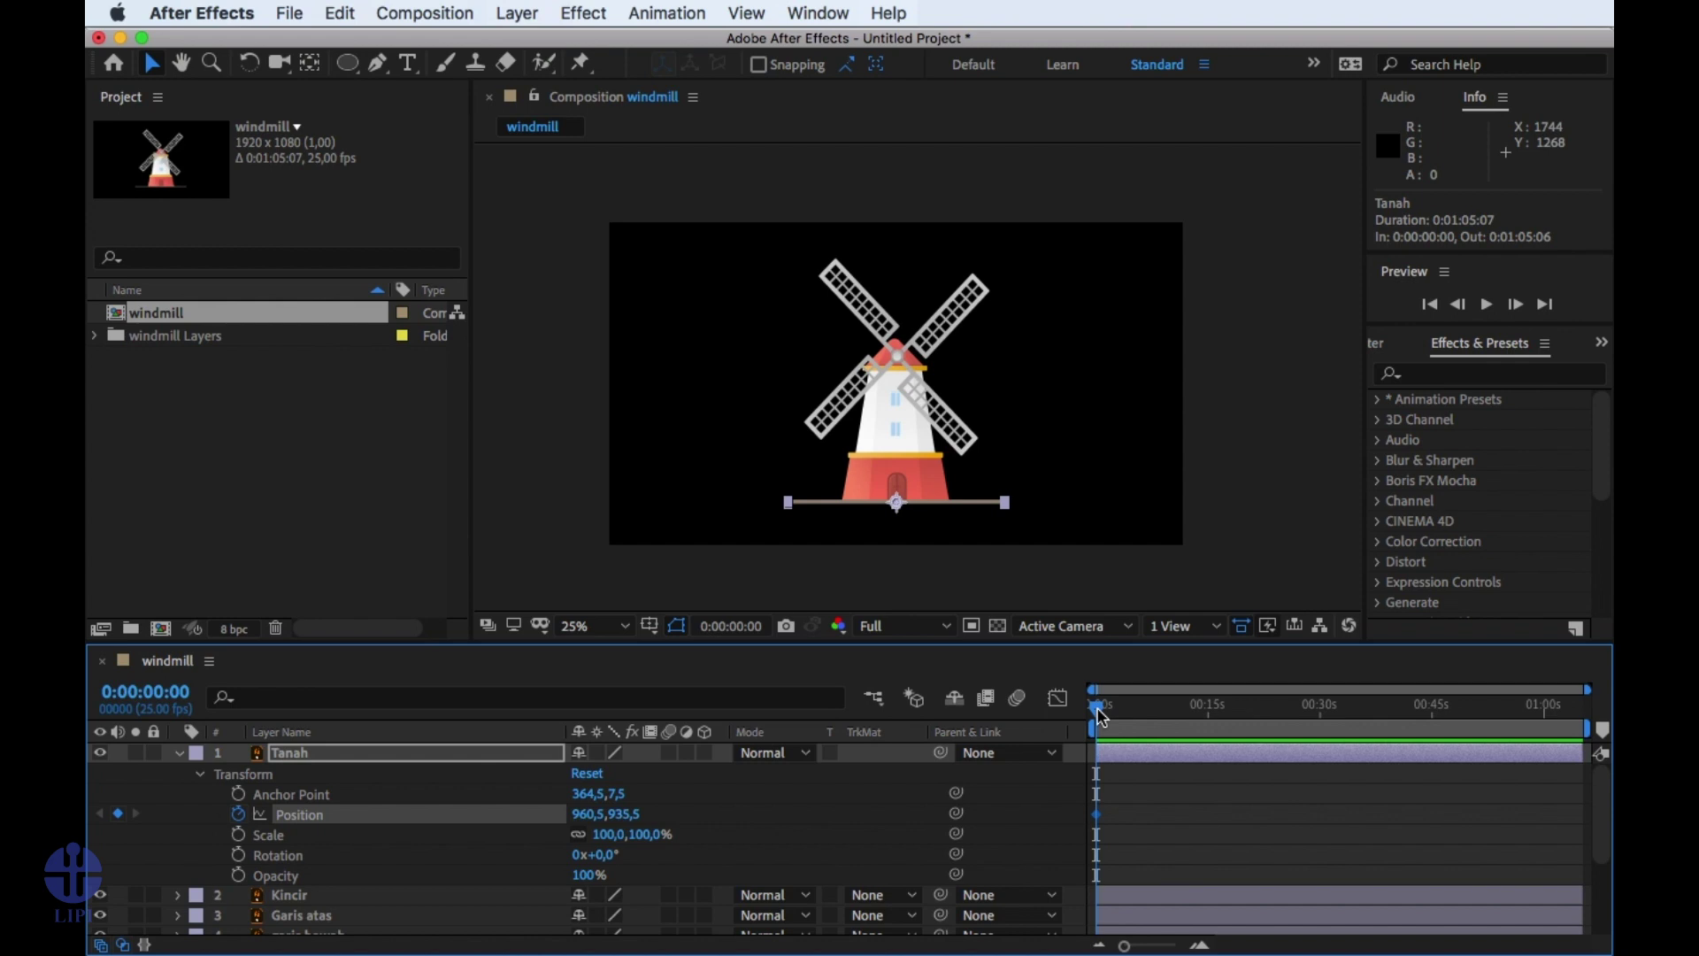
Add a second Position keyframe for the Tanah layer at 0:00:00:05, raising the ground line to a Y value of 790.5.
key(plus)
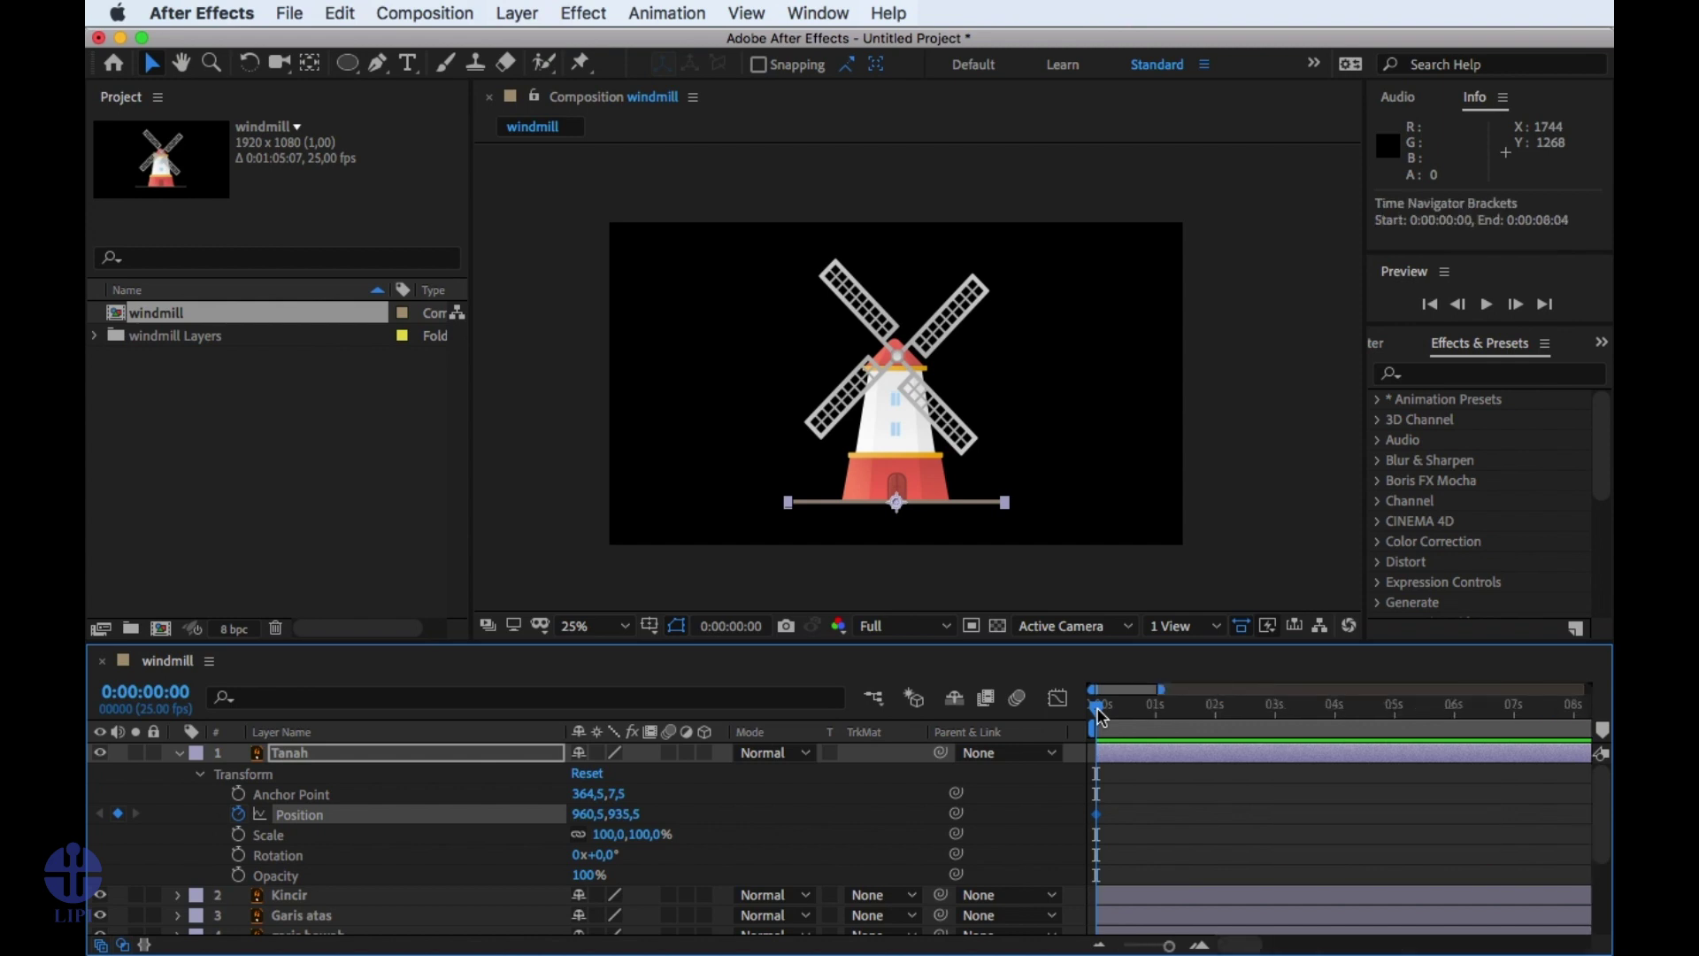
key(plus)
key(plus)
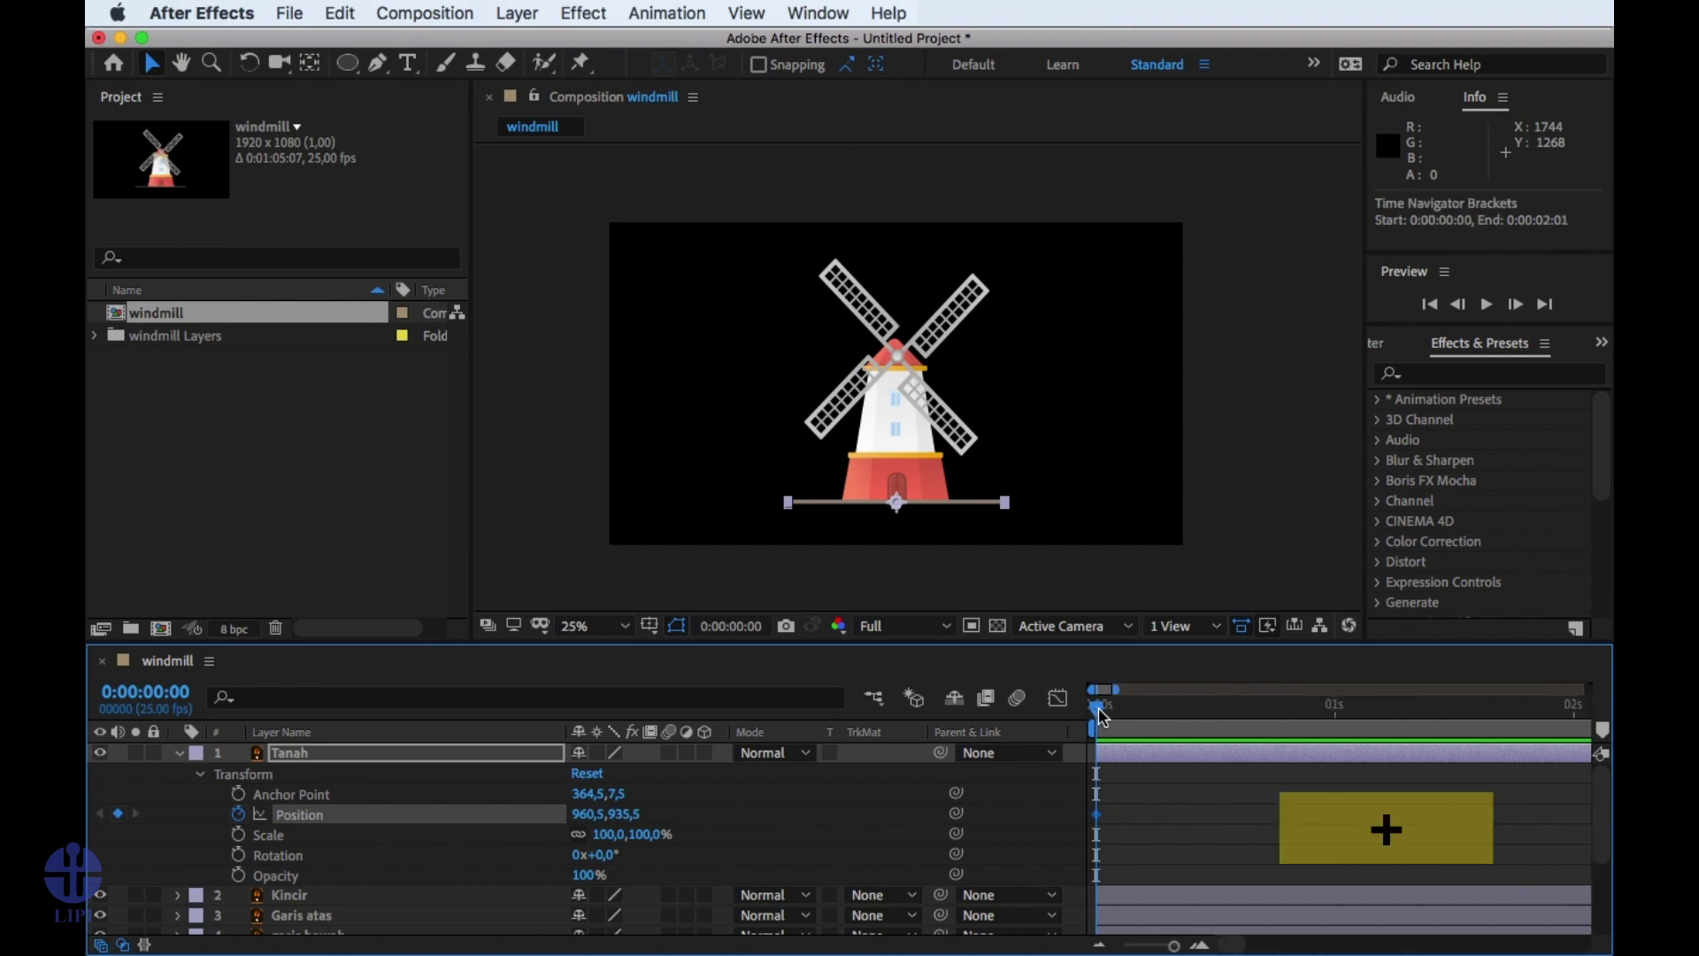
key(plus)
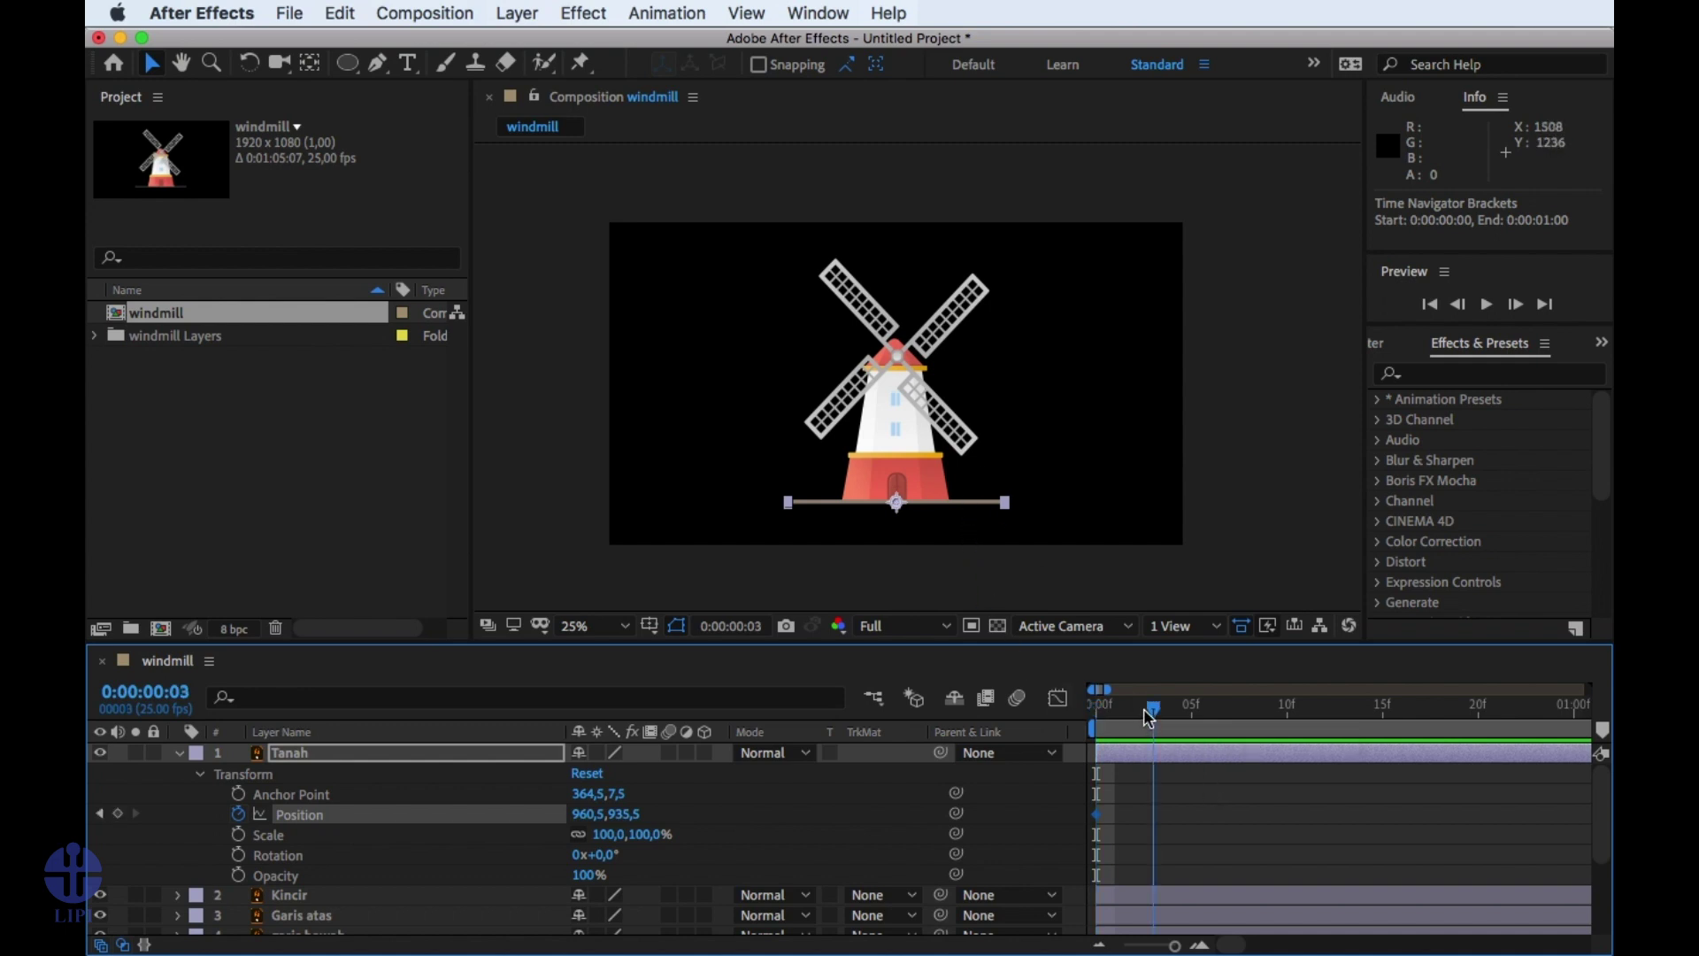
drag(1098, 717, 1193, 710)
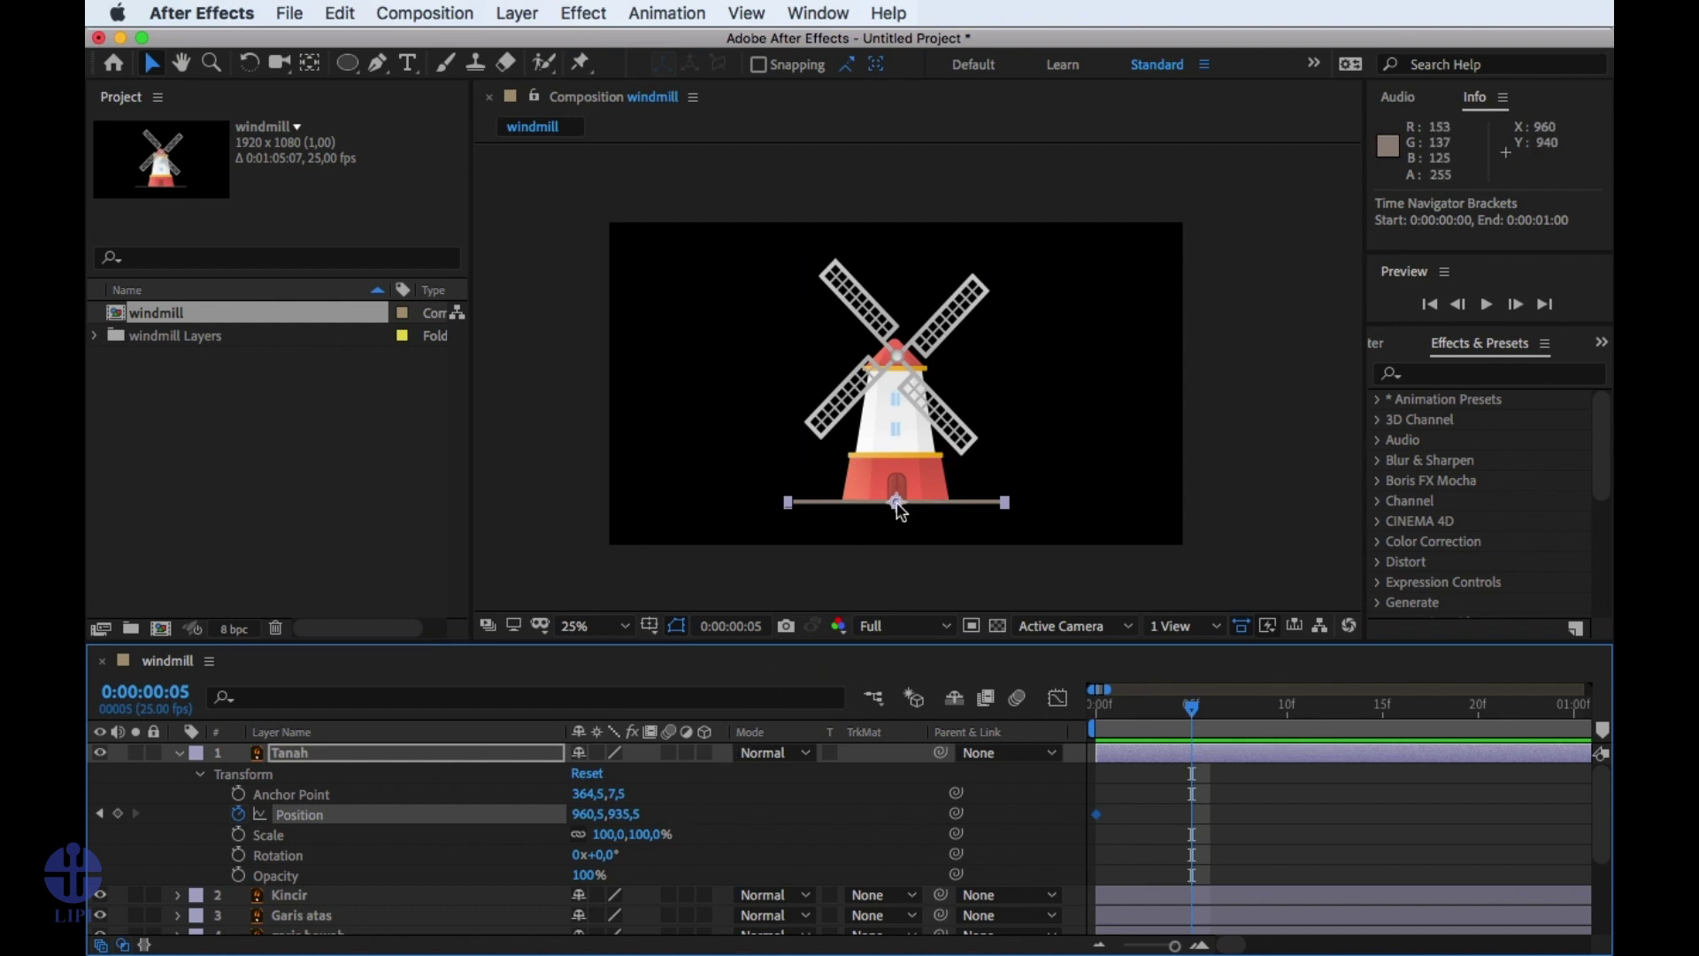
drag(899, 507, 890, 461)
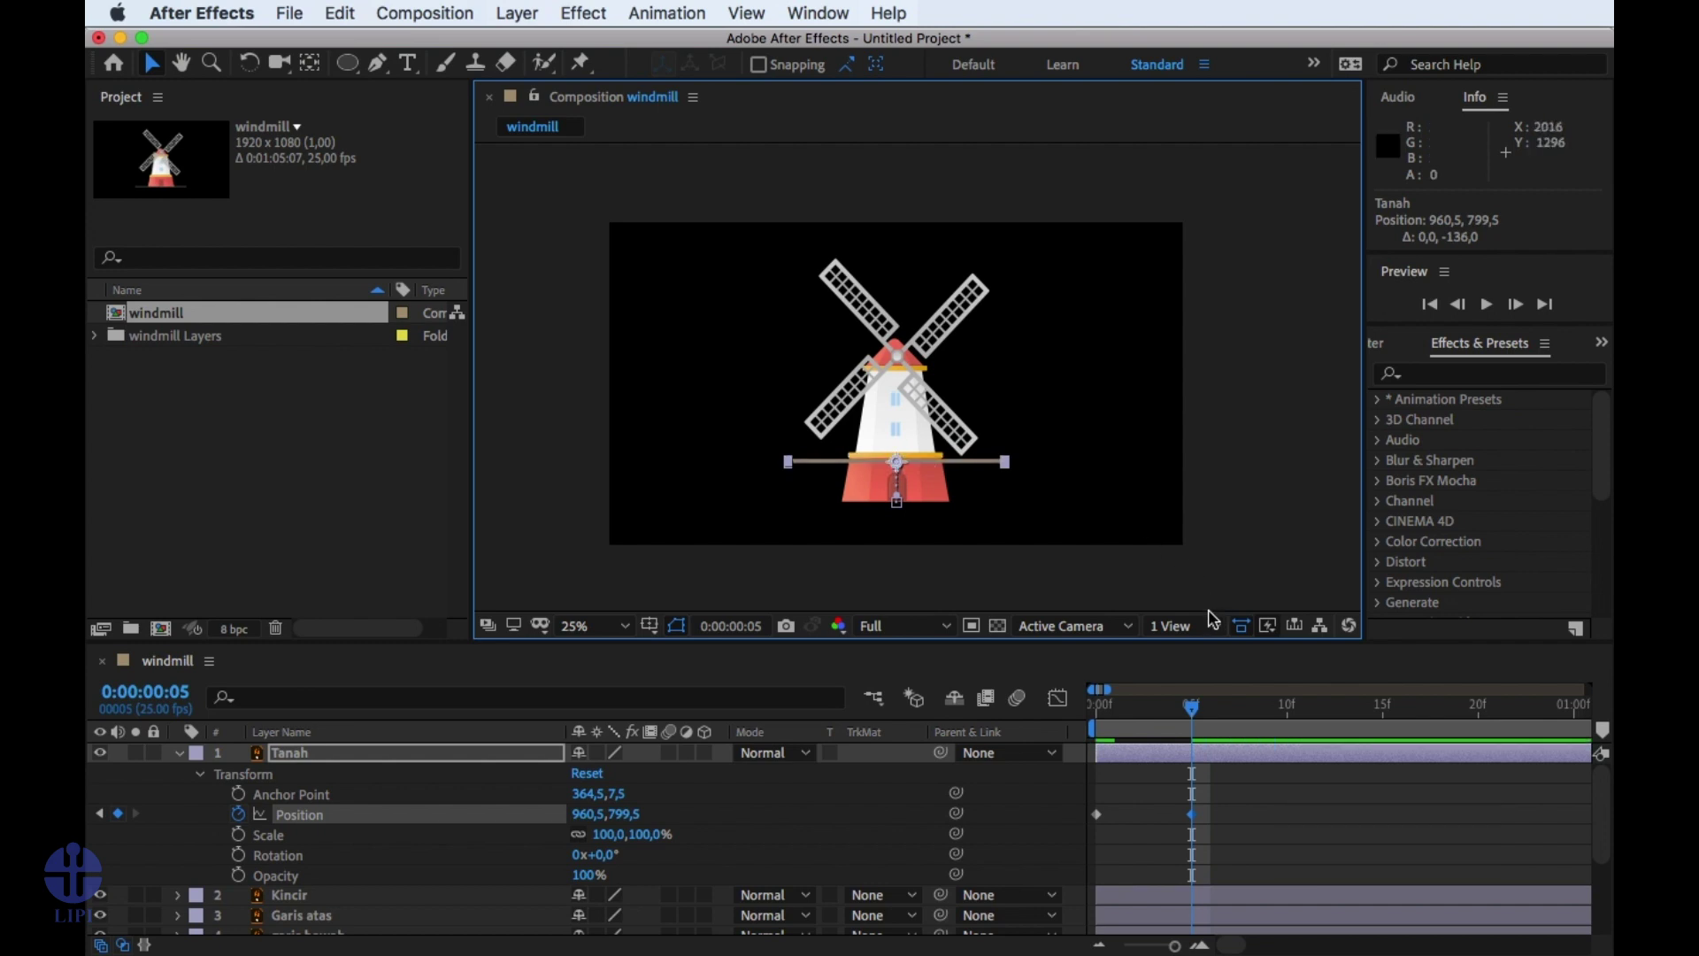
key(super+z)
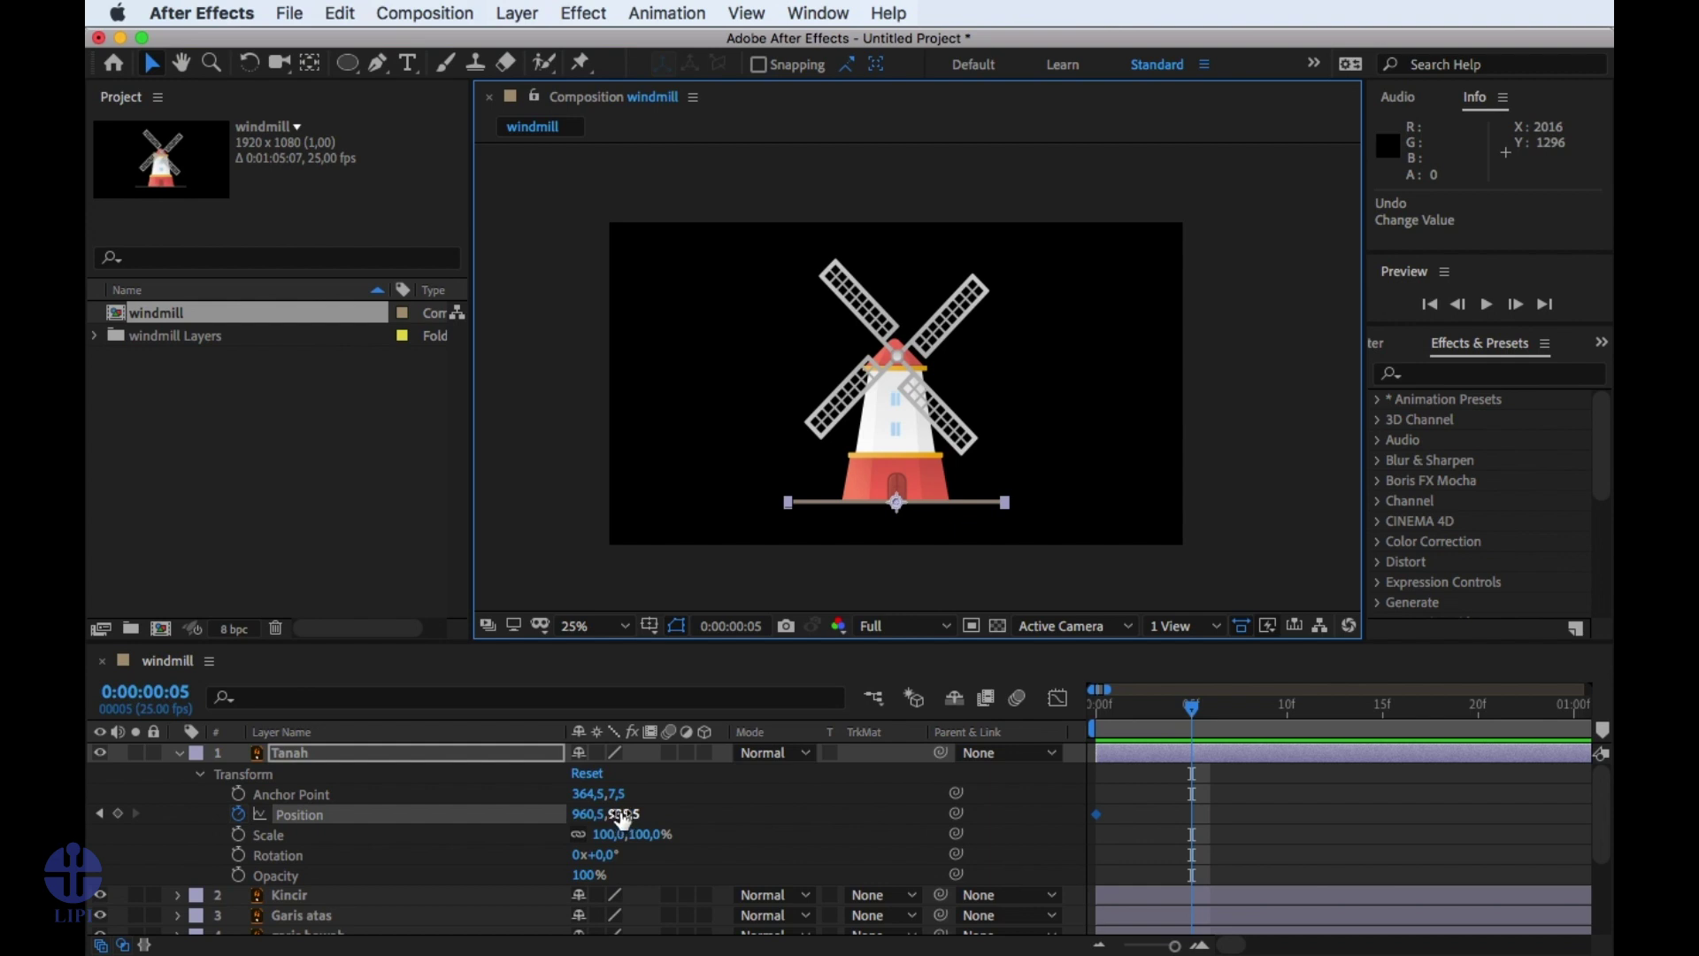
drag(623, 816, 457, 802)
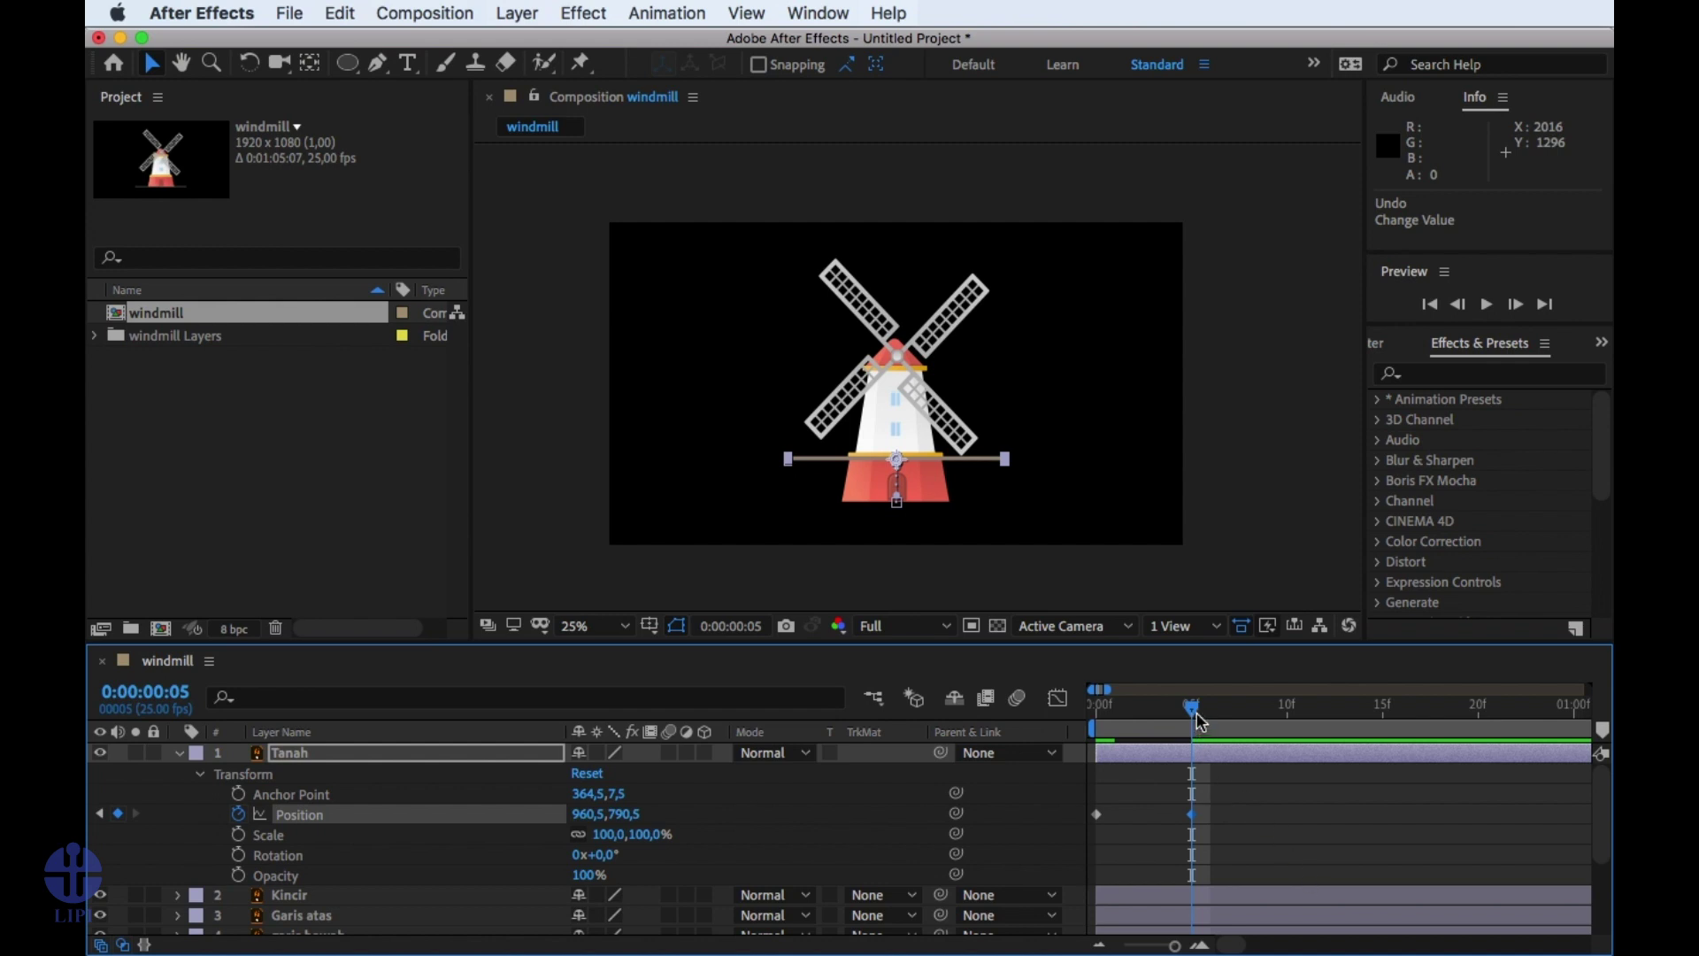
Preview the ground line's linear upward movement several times from the first frame.
drag(1201, 720, 1098, 717)
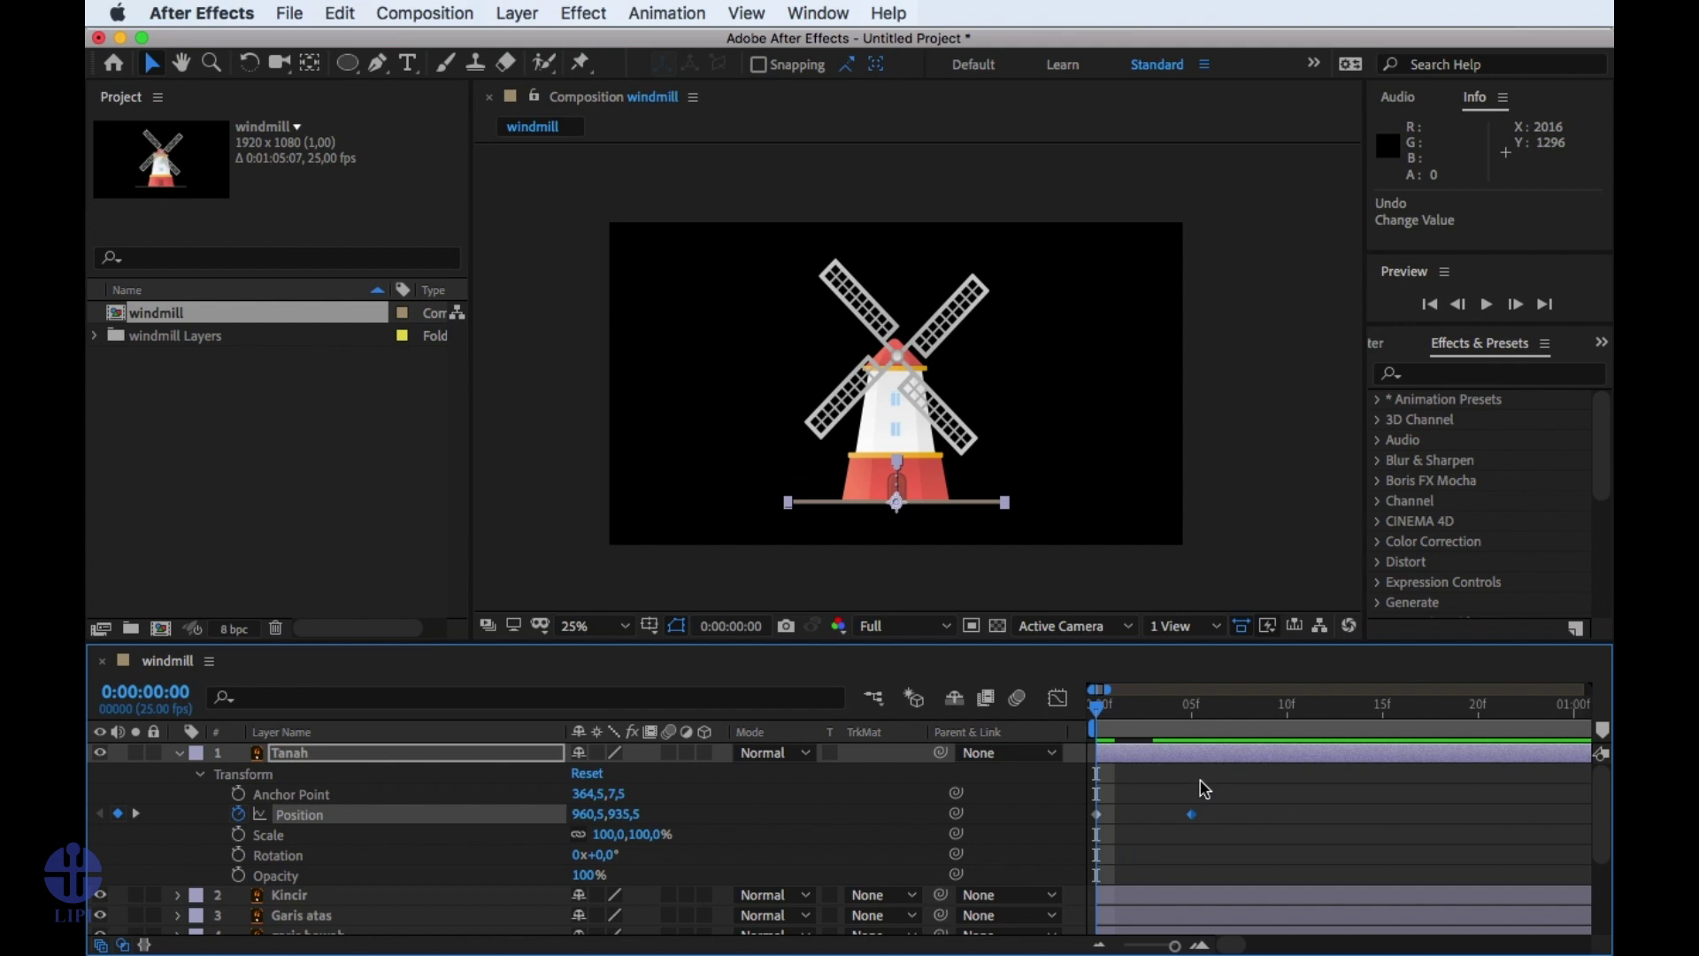
key(space)
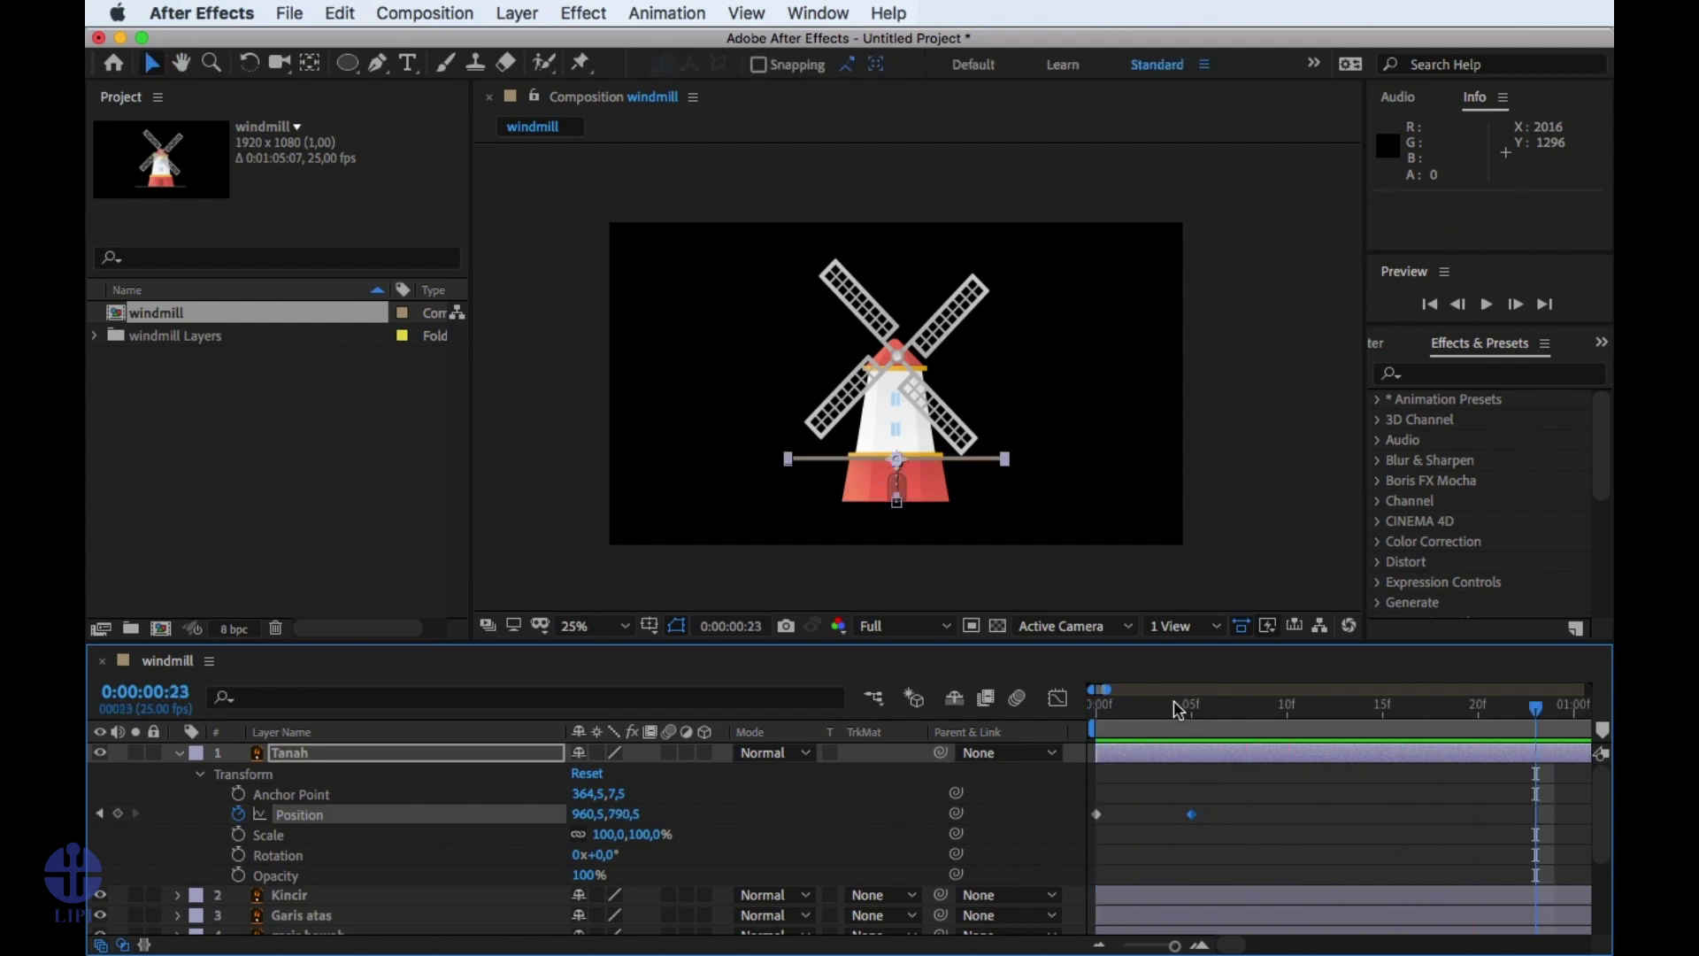
key(space)
key(space)
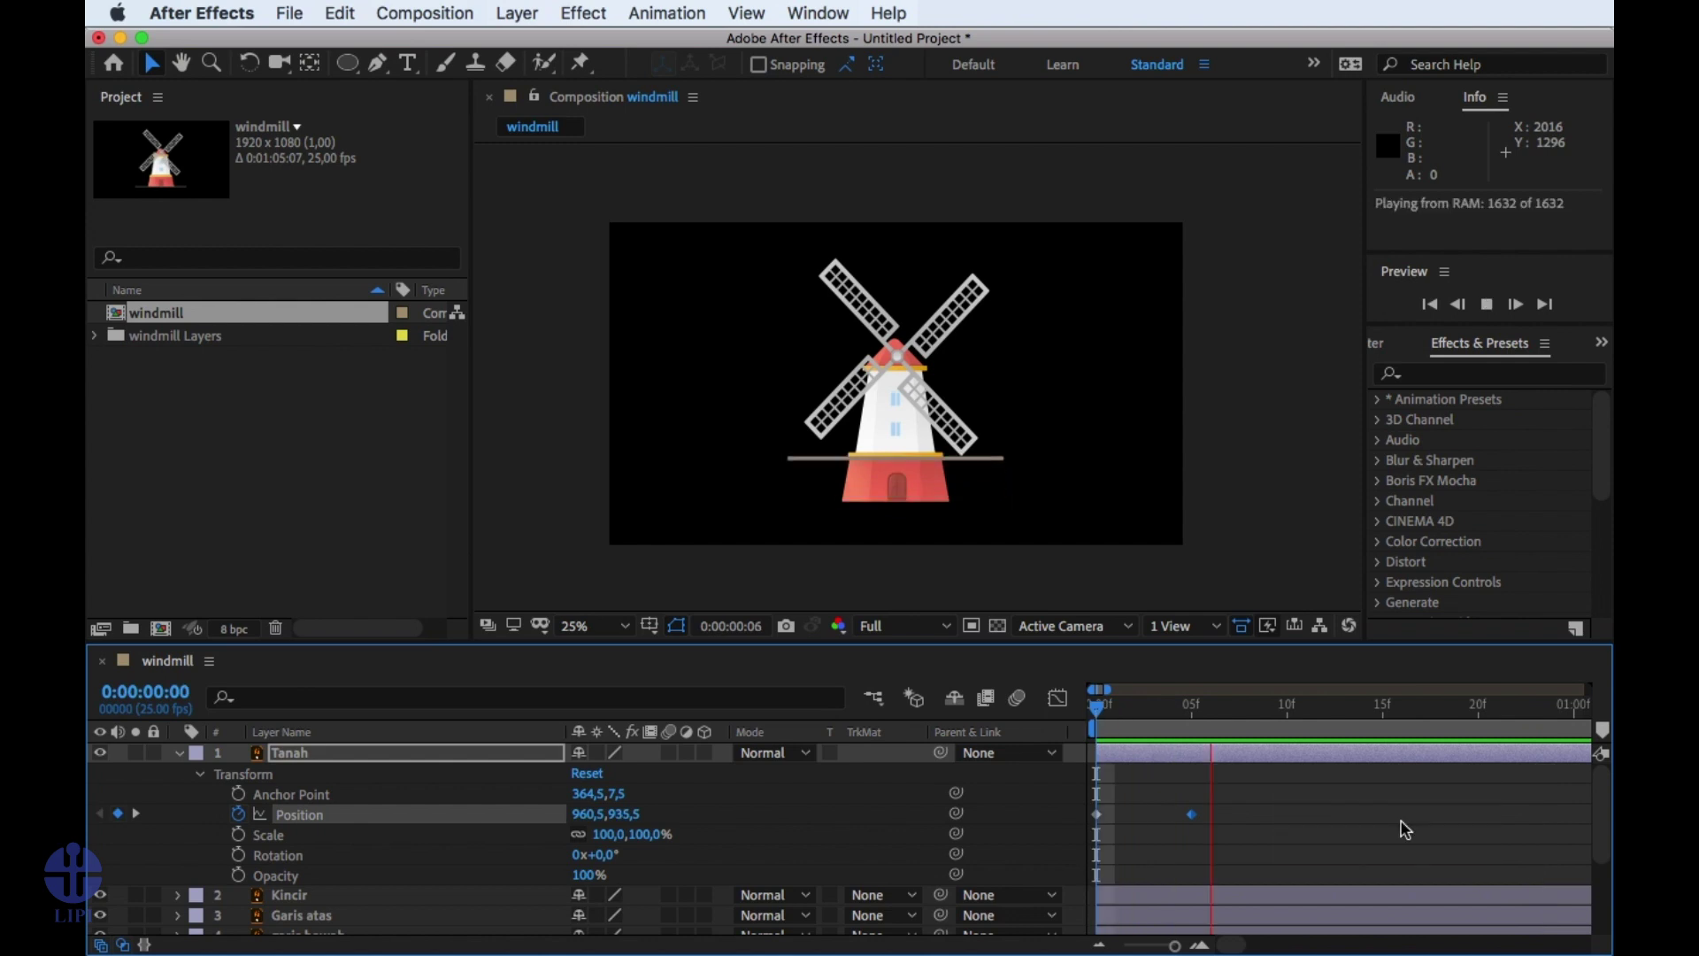
drag(1199, 705, 1094, 708)
key(space)
key(space)
drag(1202, 728, 1098, 728)
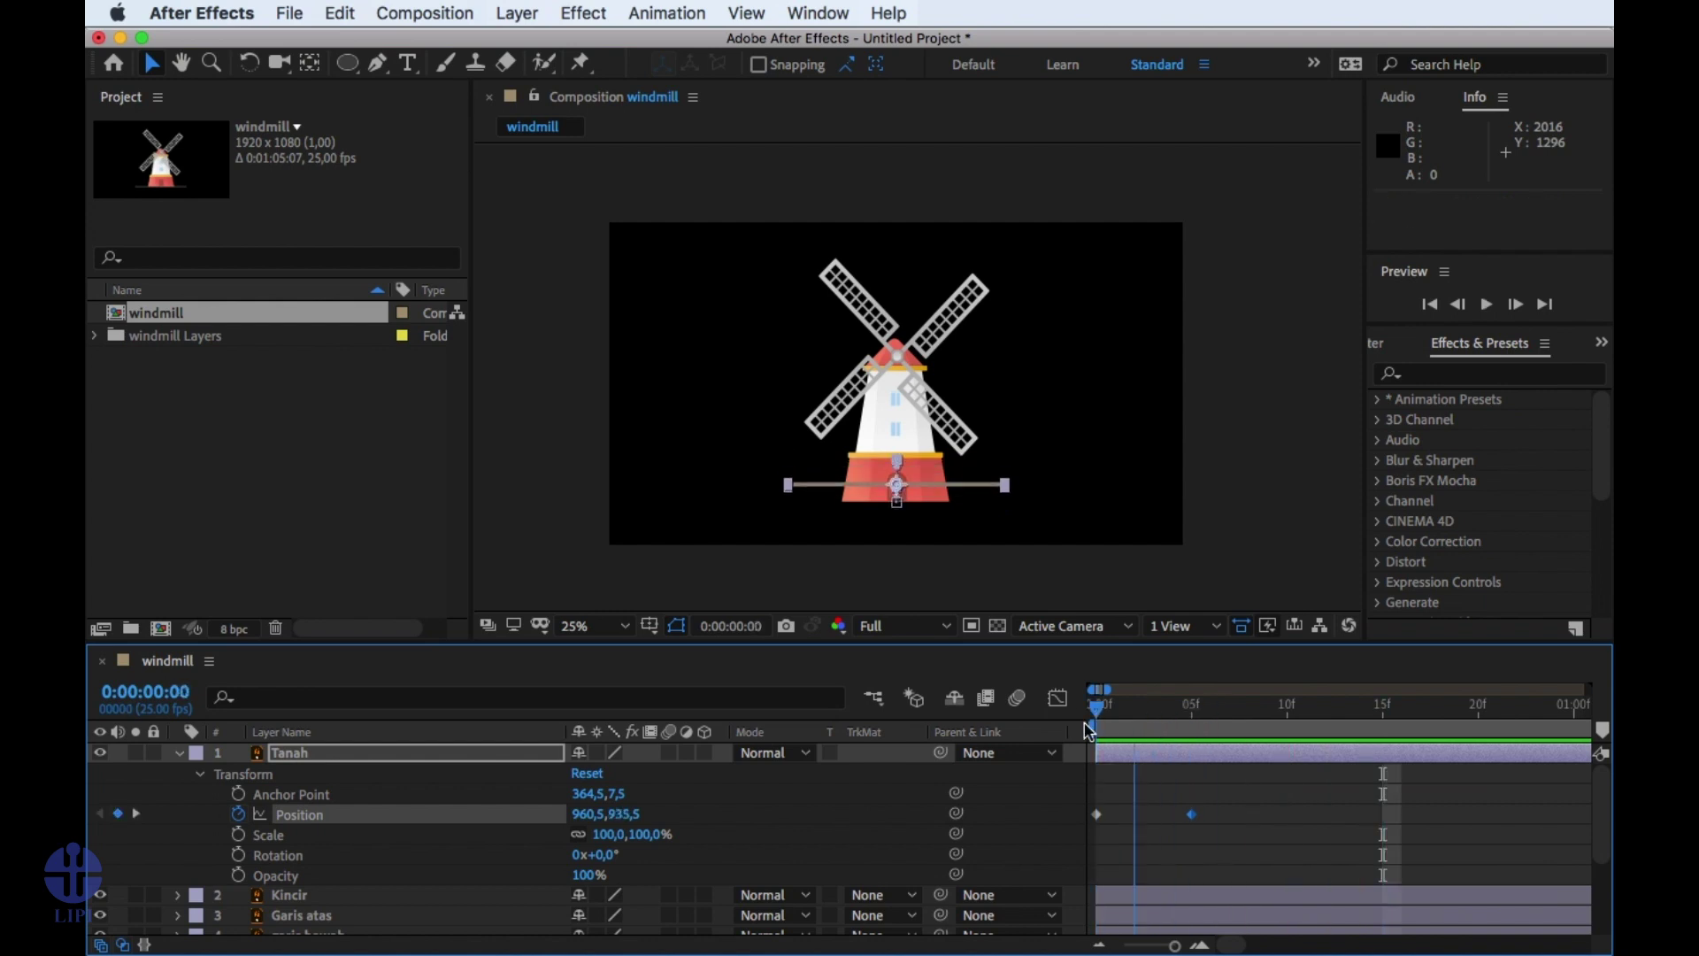
key(space)
key(space)
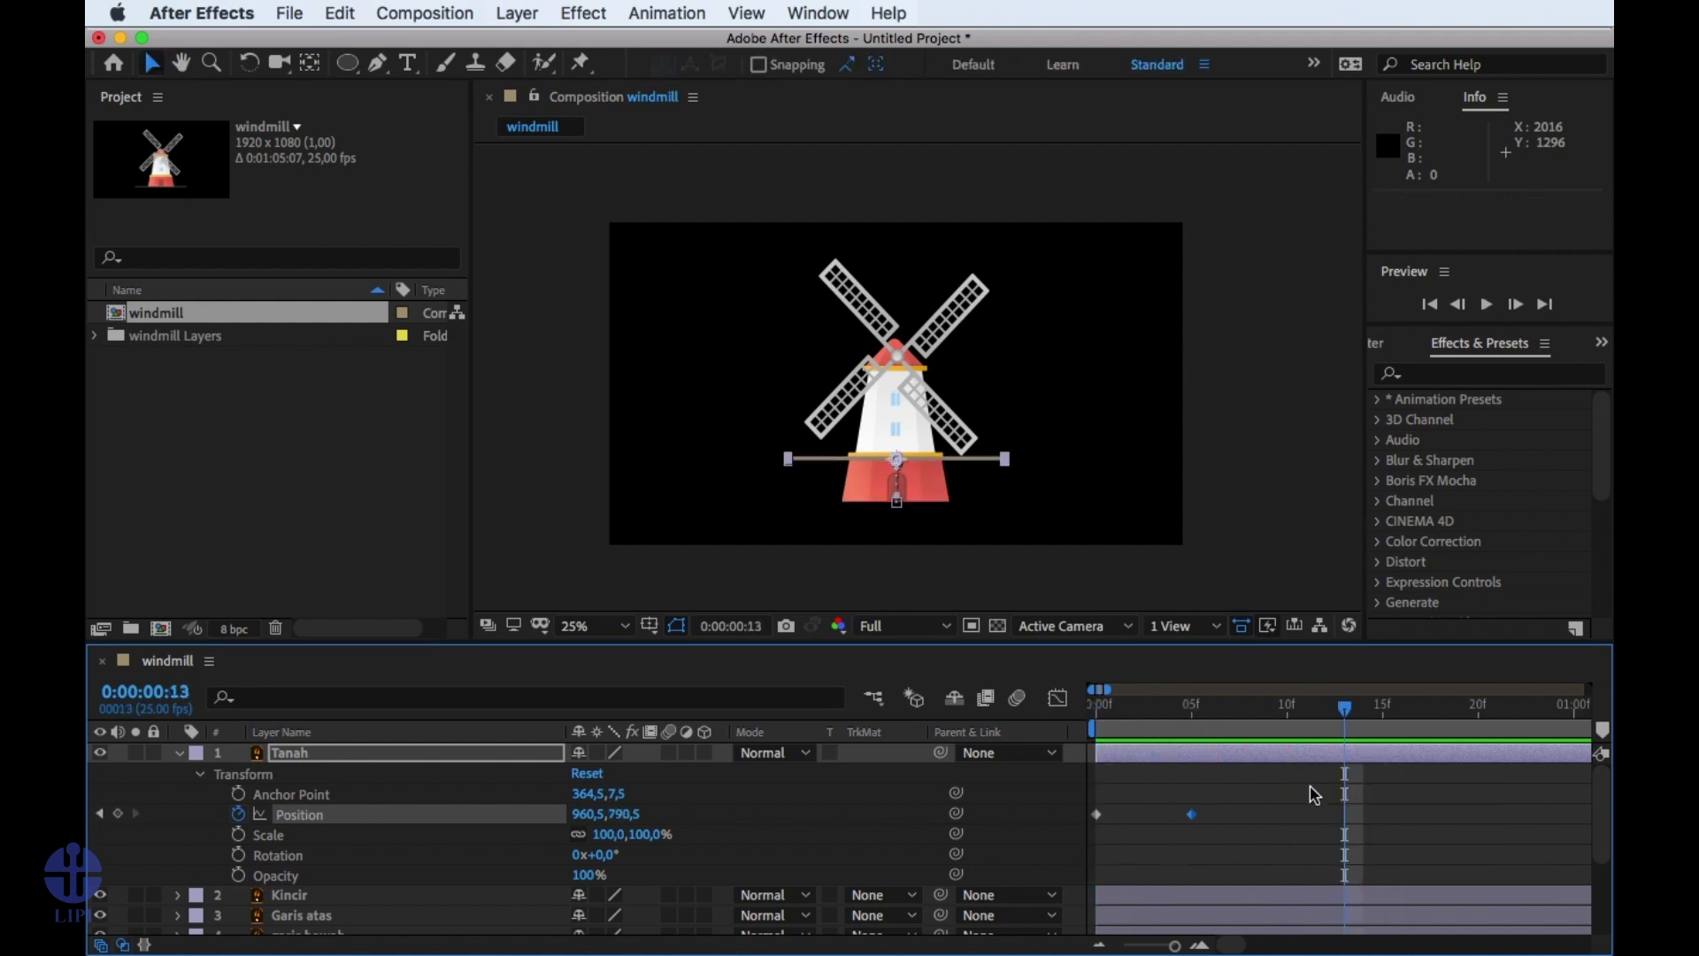
drag(1243, 723, 1097, 722)
key(space)
key(space)
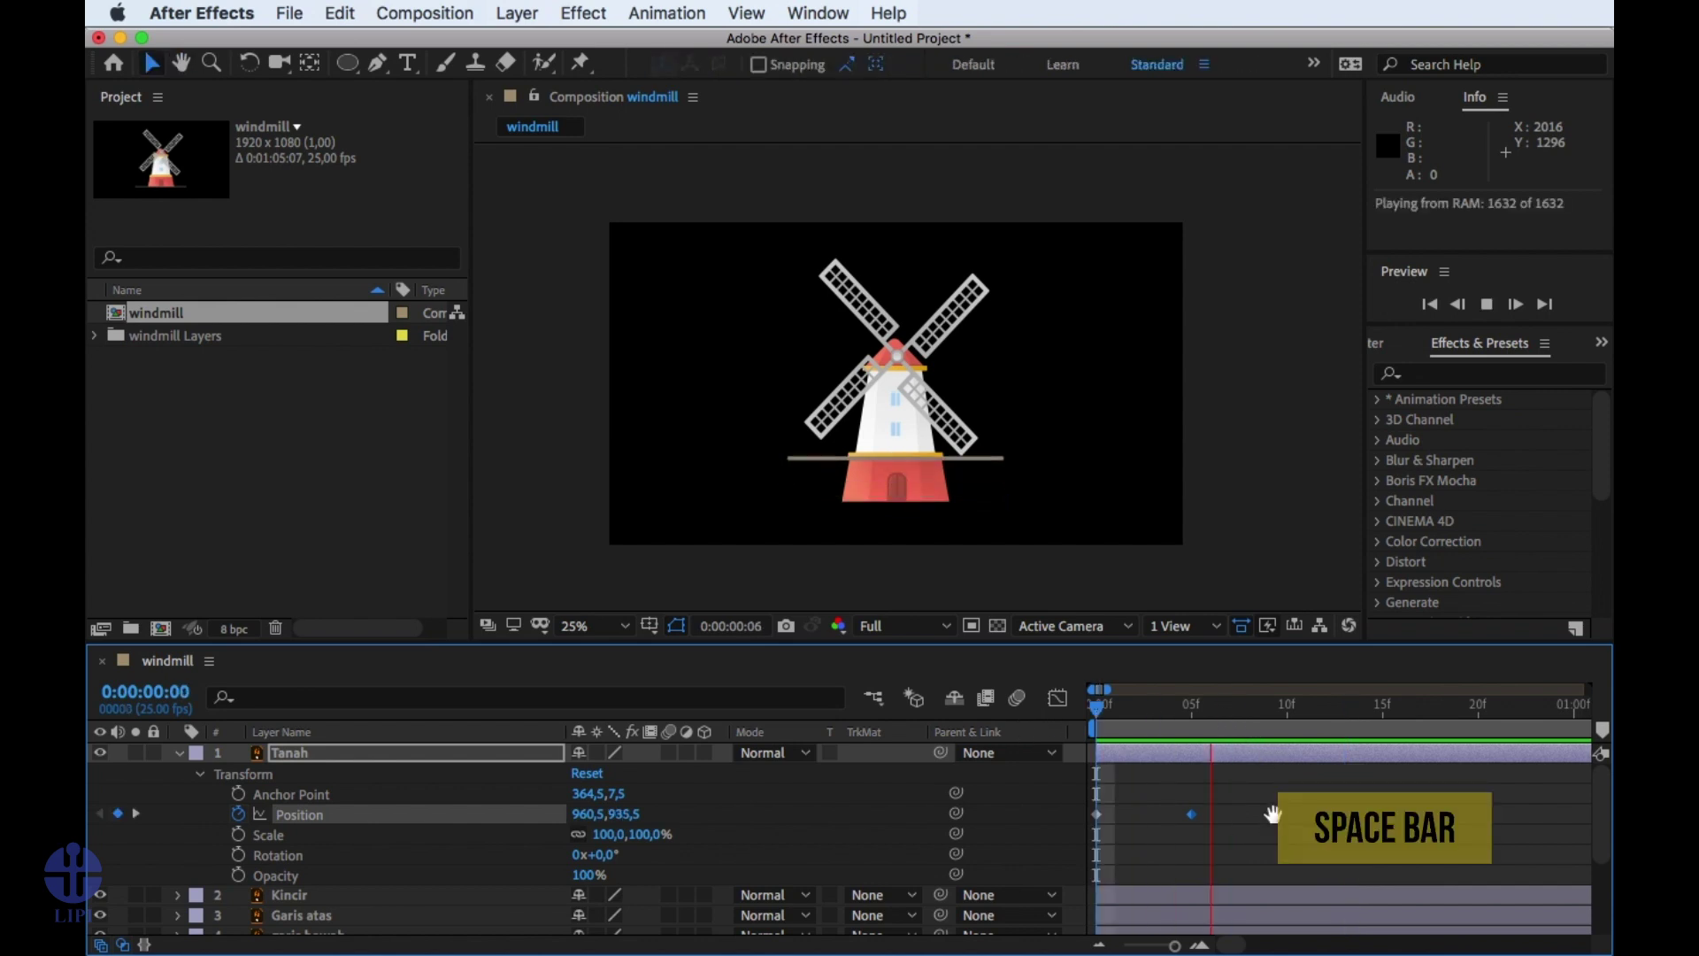
key(Home)
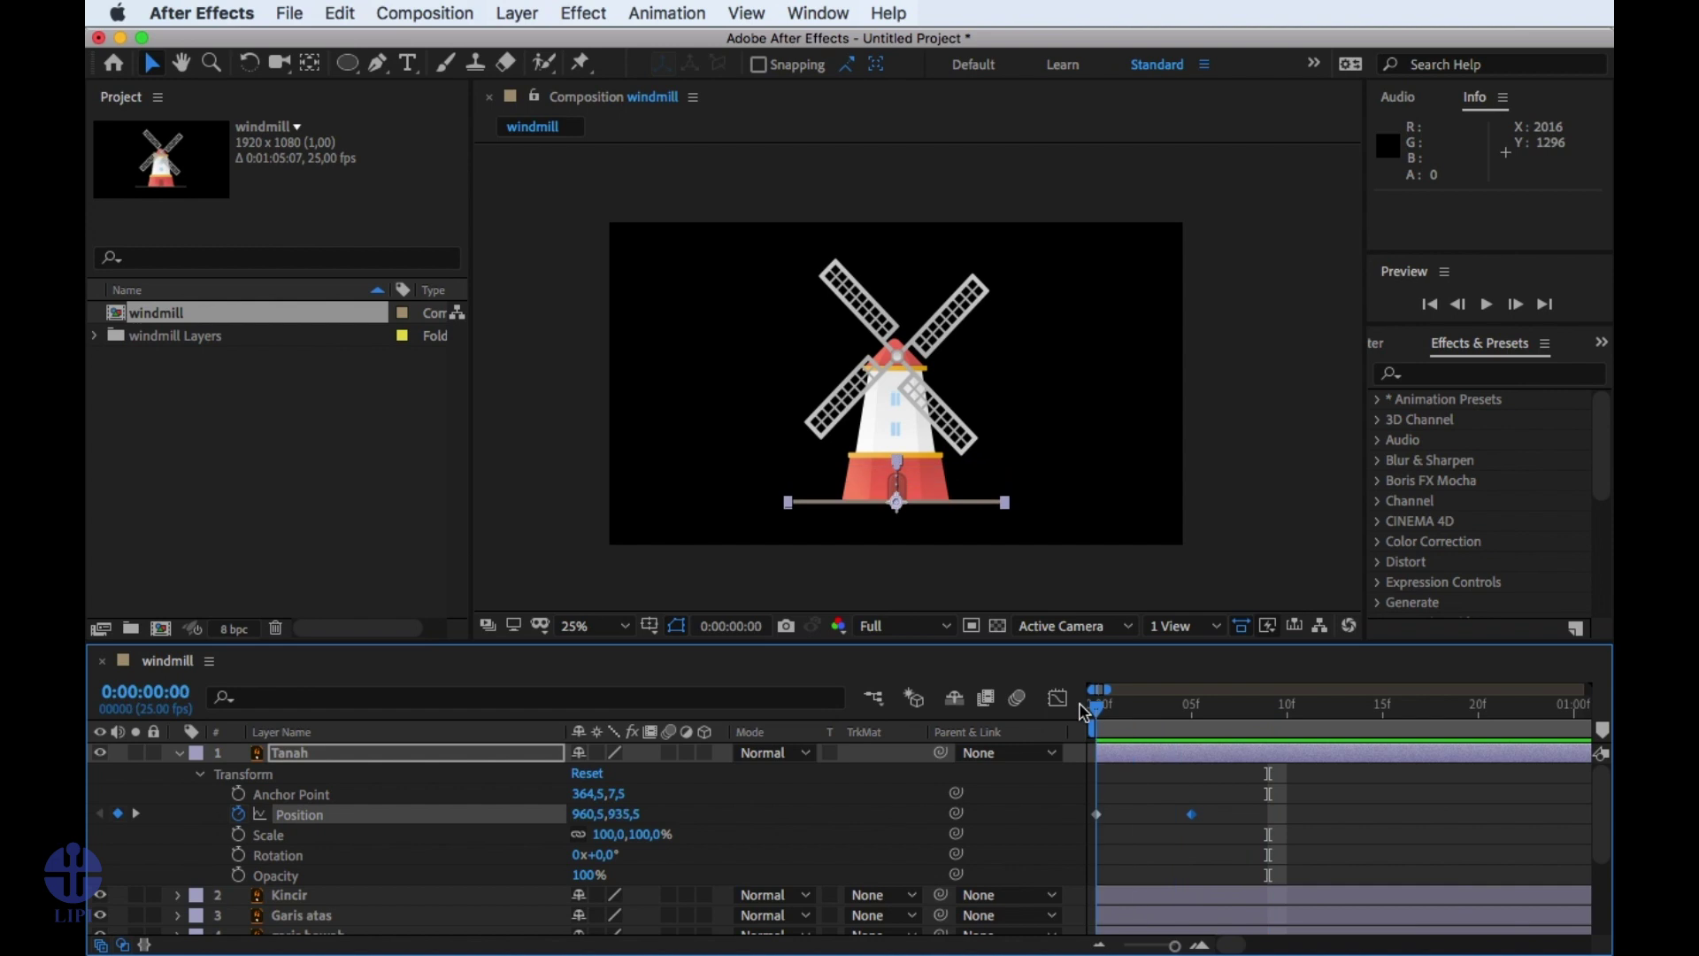
Apply Easy Ease to the Tanah layer's Position keyframe at frame 5.
click(1201, 795)
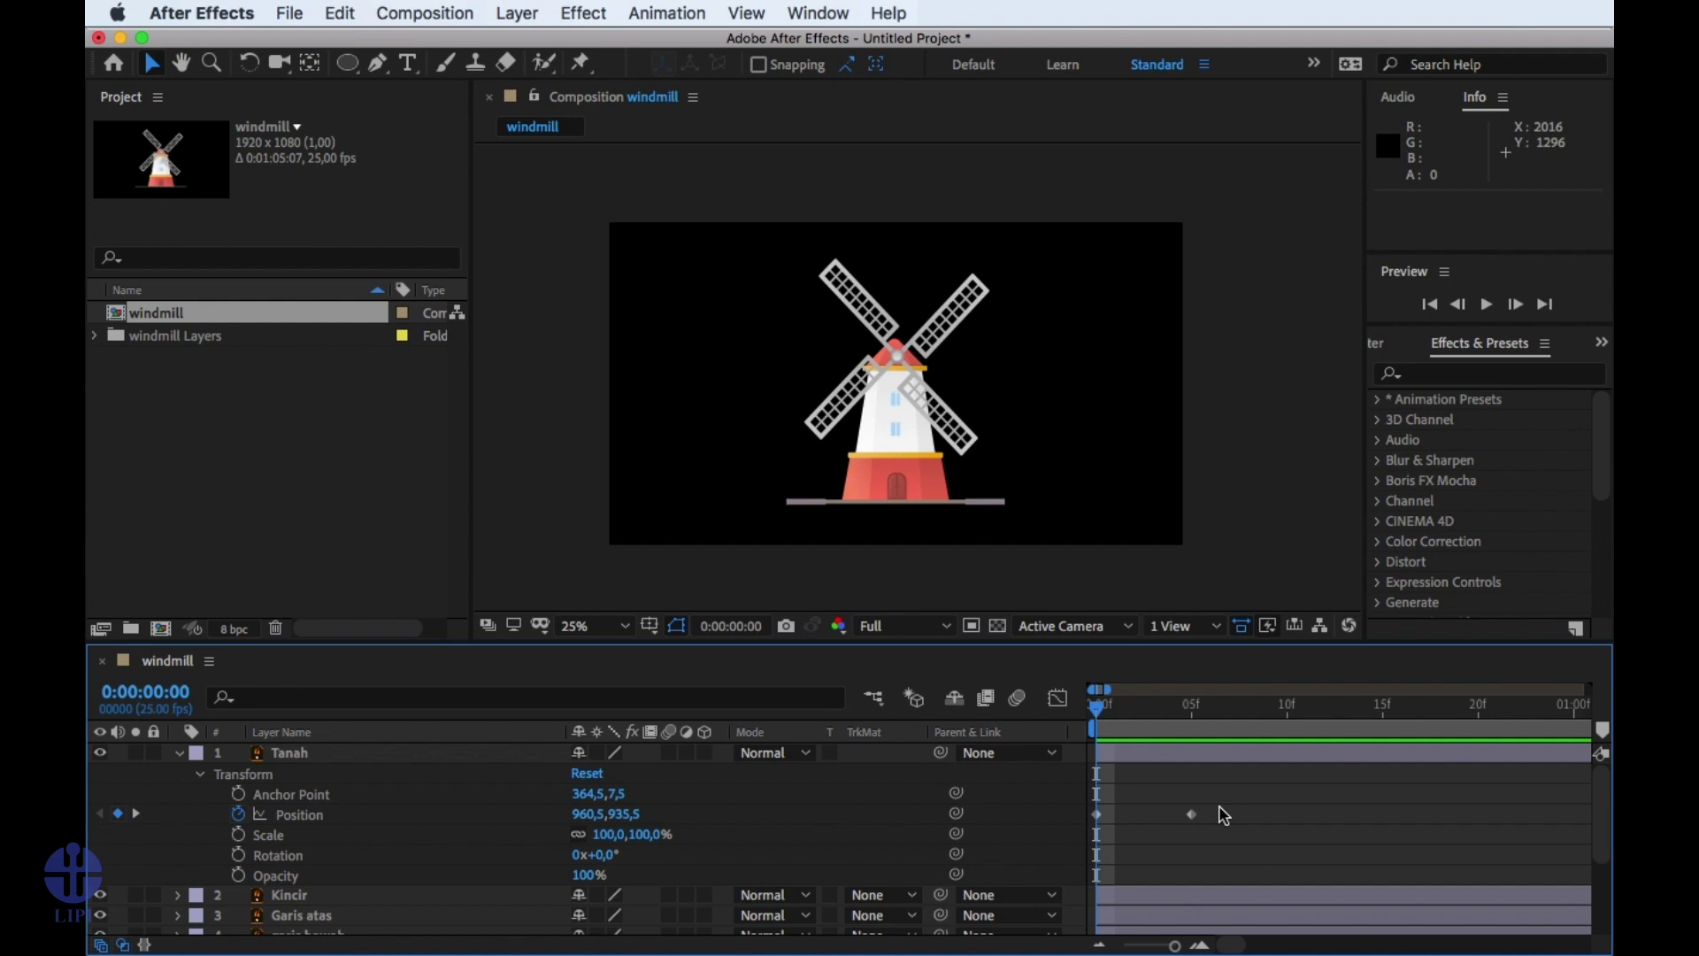
click(1192, 814)
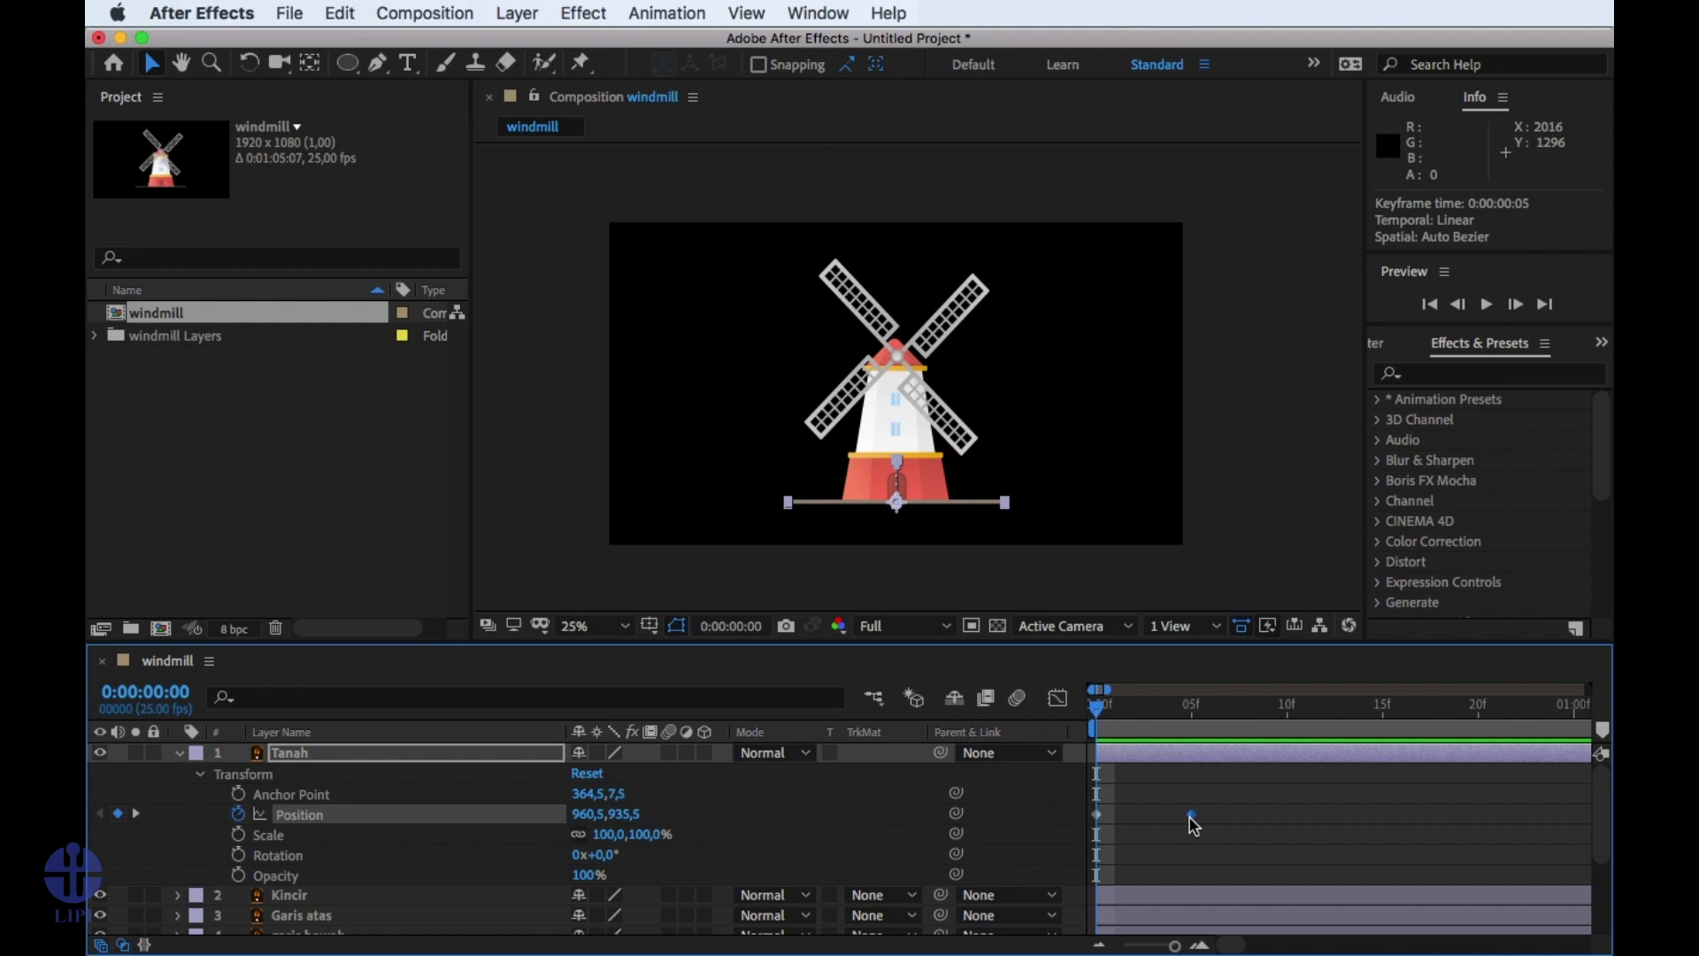
right_click(1192, 816)
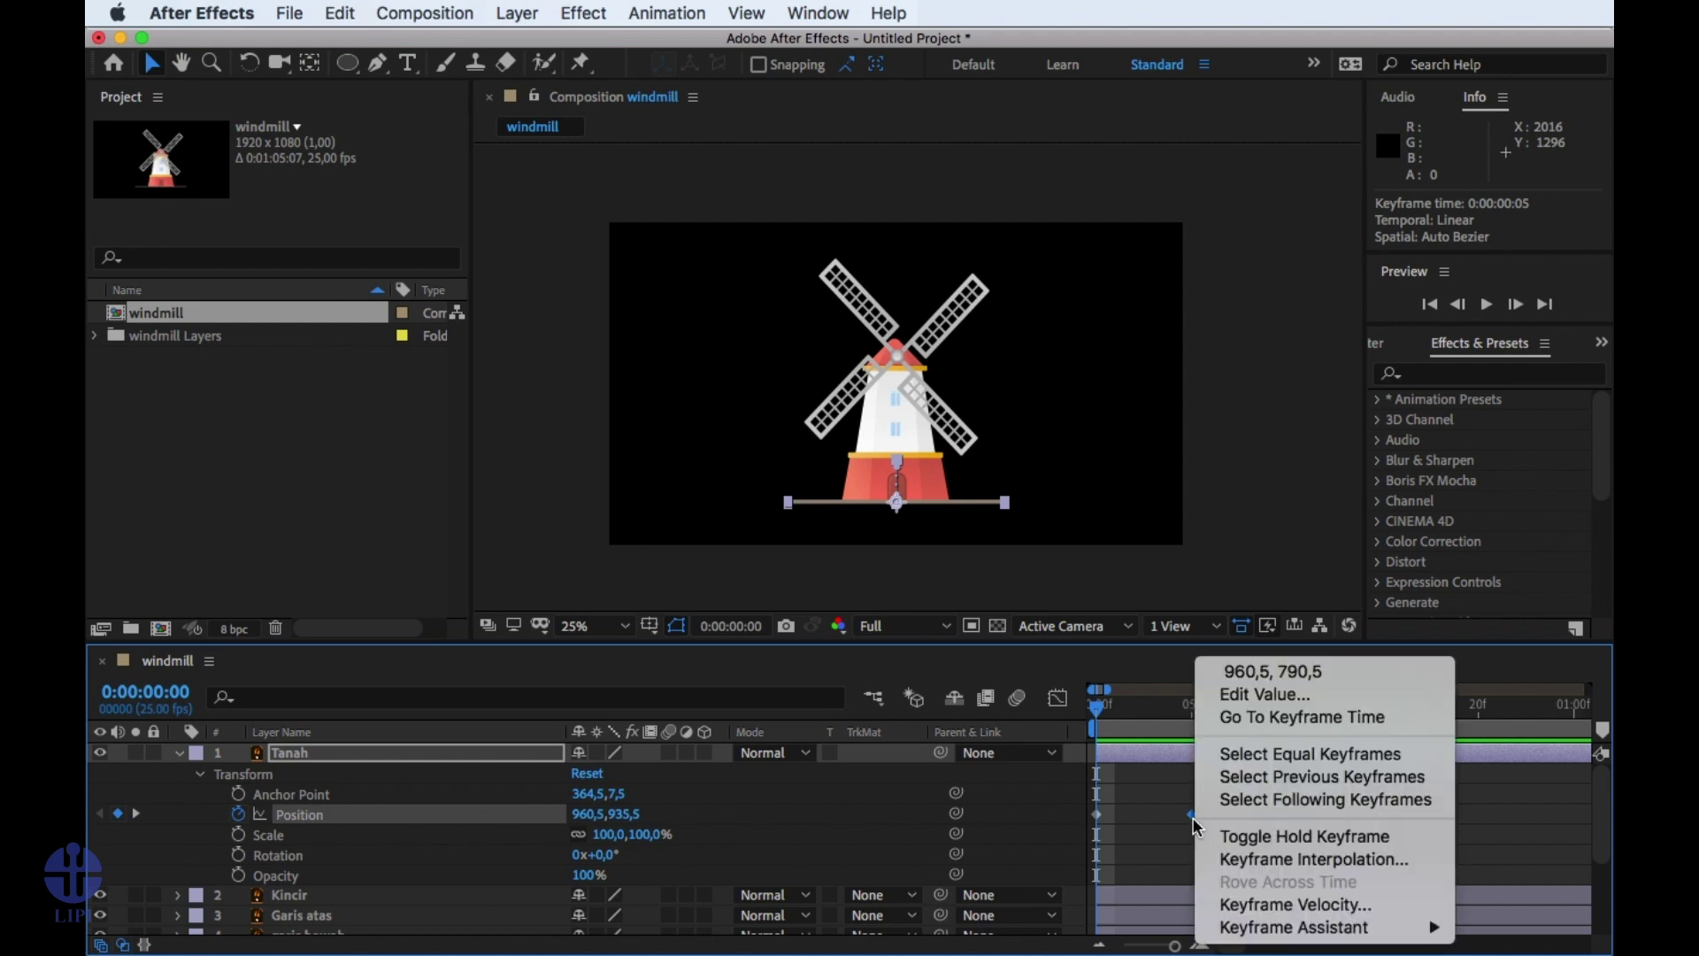
mouse_move(1244, 926)
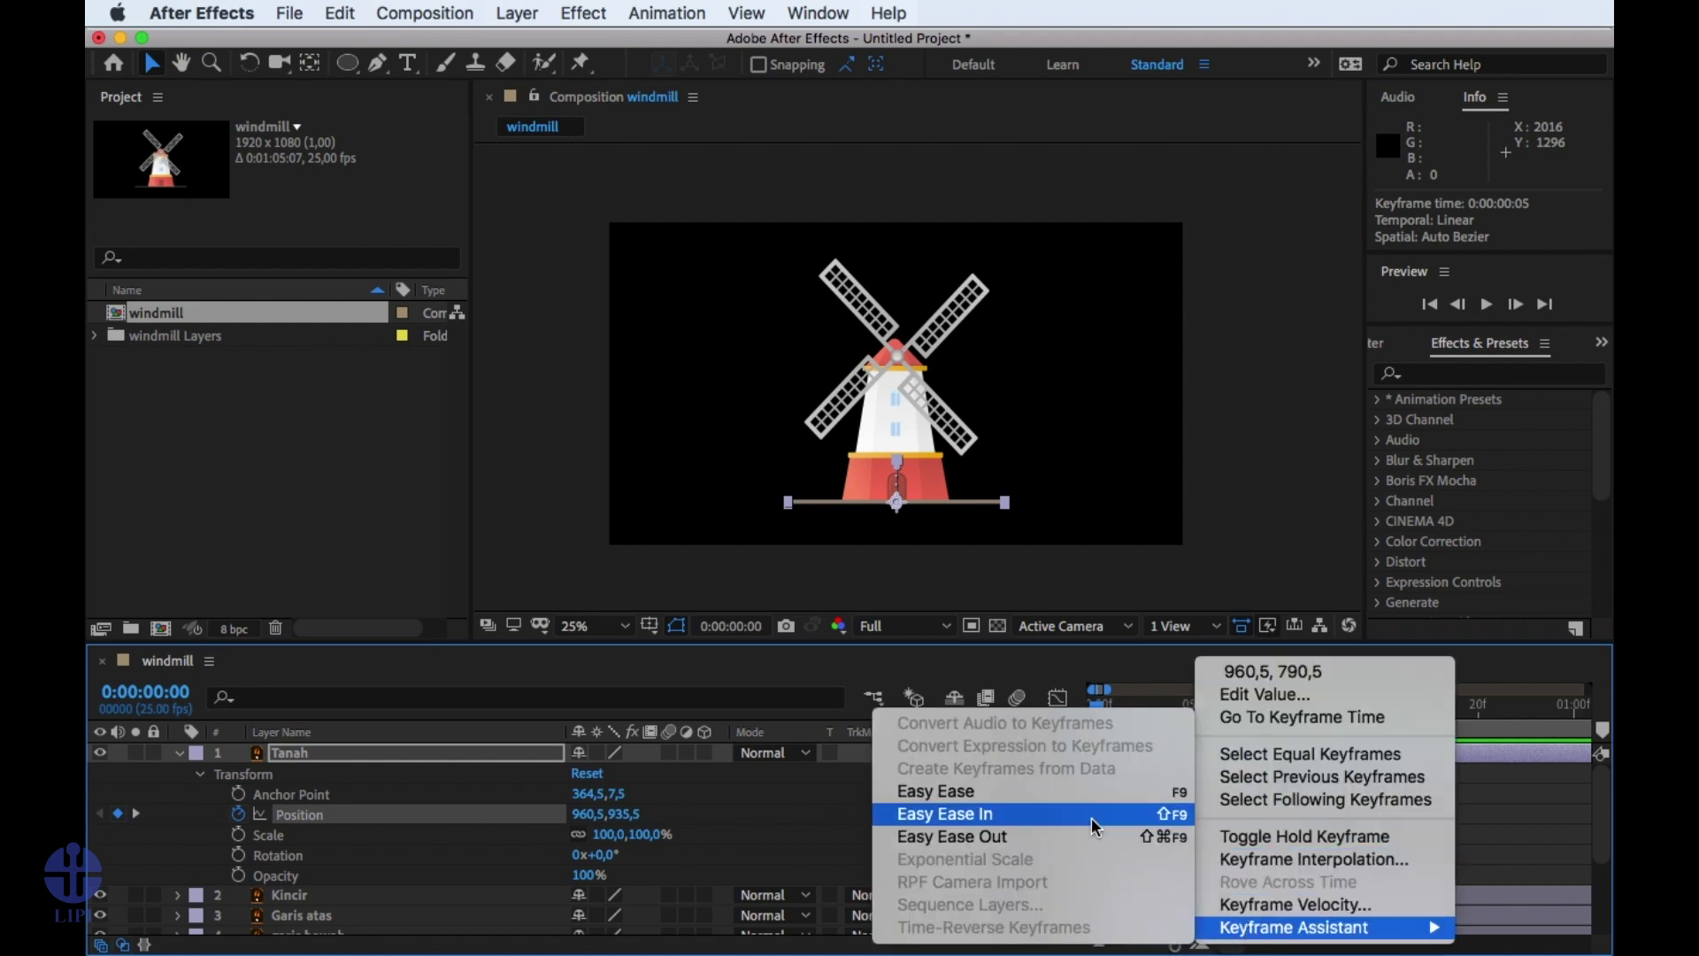
click(1085, 790)
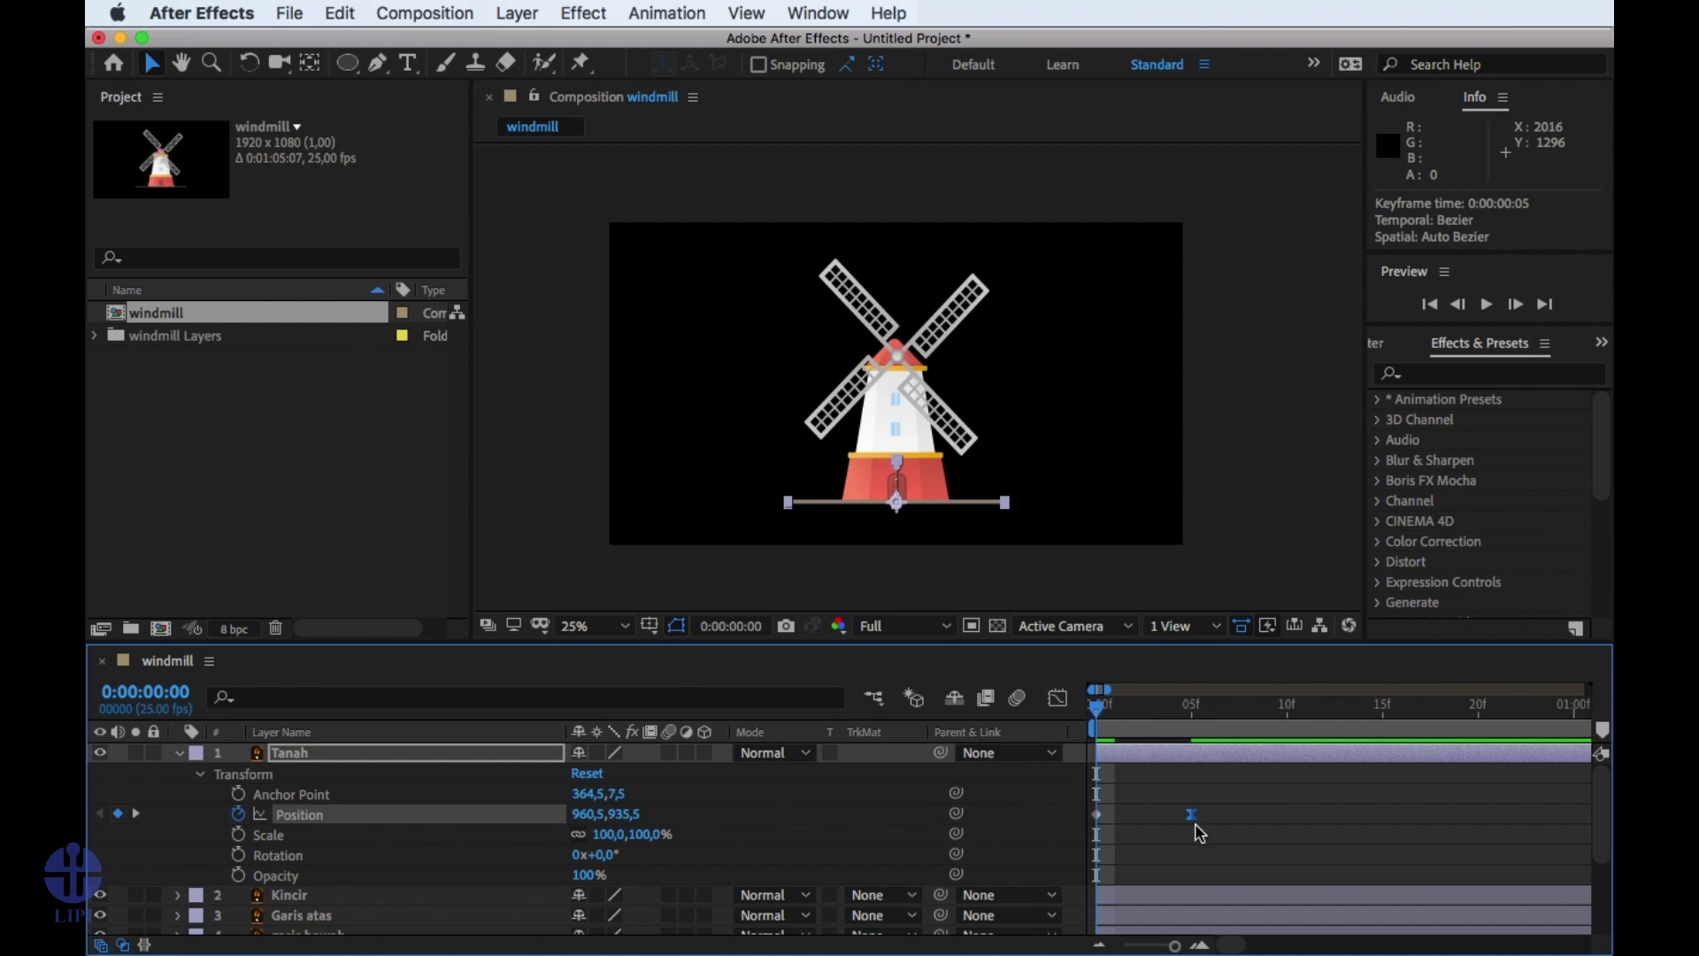
Reshape the Position speed curve in the Graph Editor for a fast start and a long slowdown into the frame 5 keyframe.
click(1058, 699)
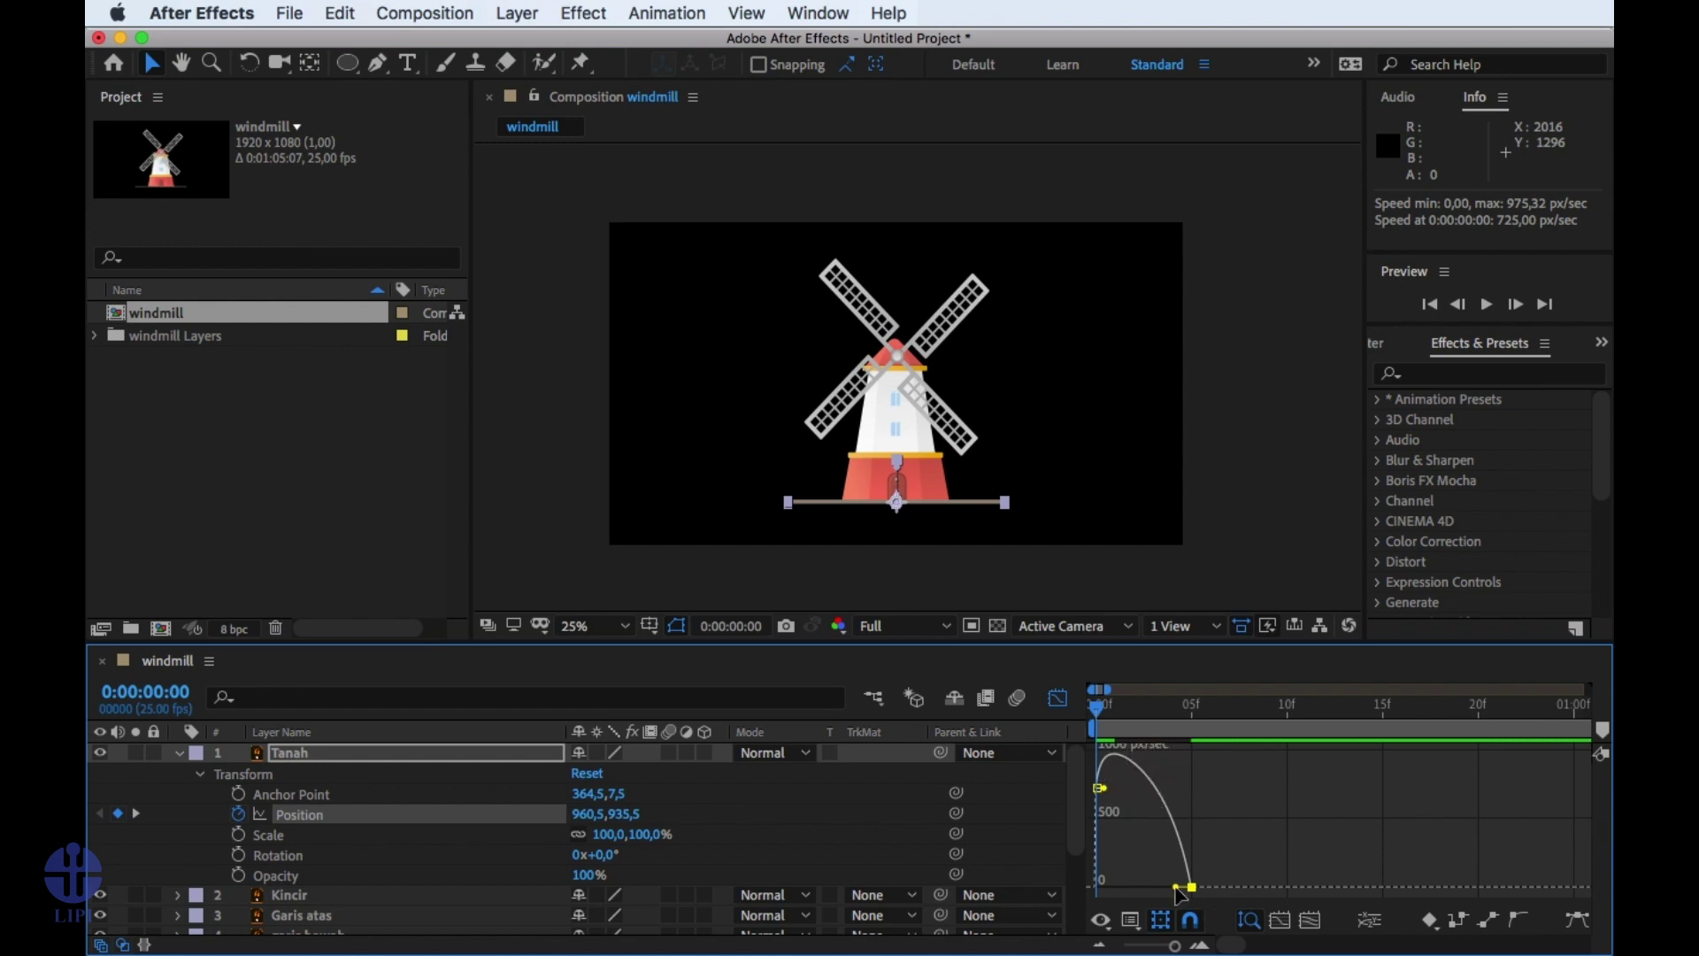
drag(1176, 888, 1101, 890)
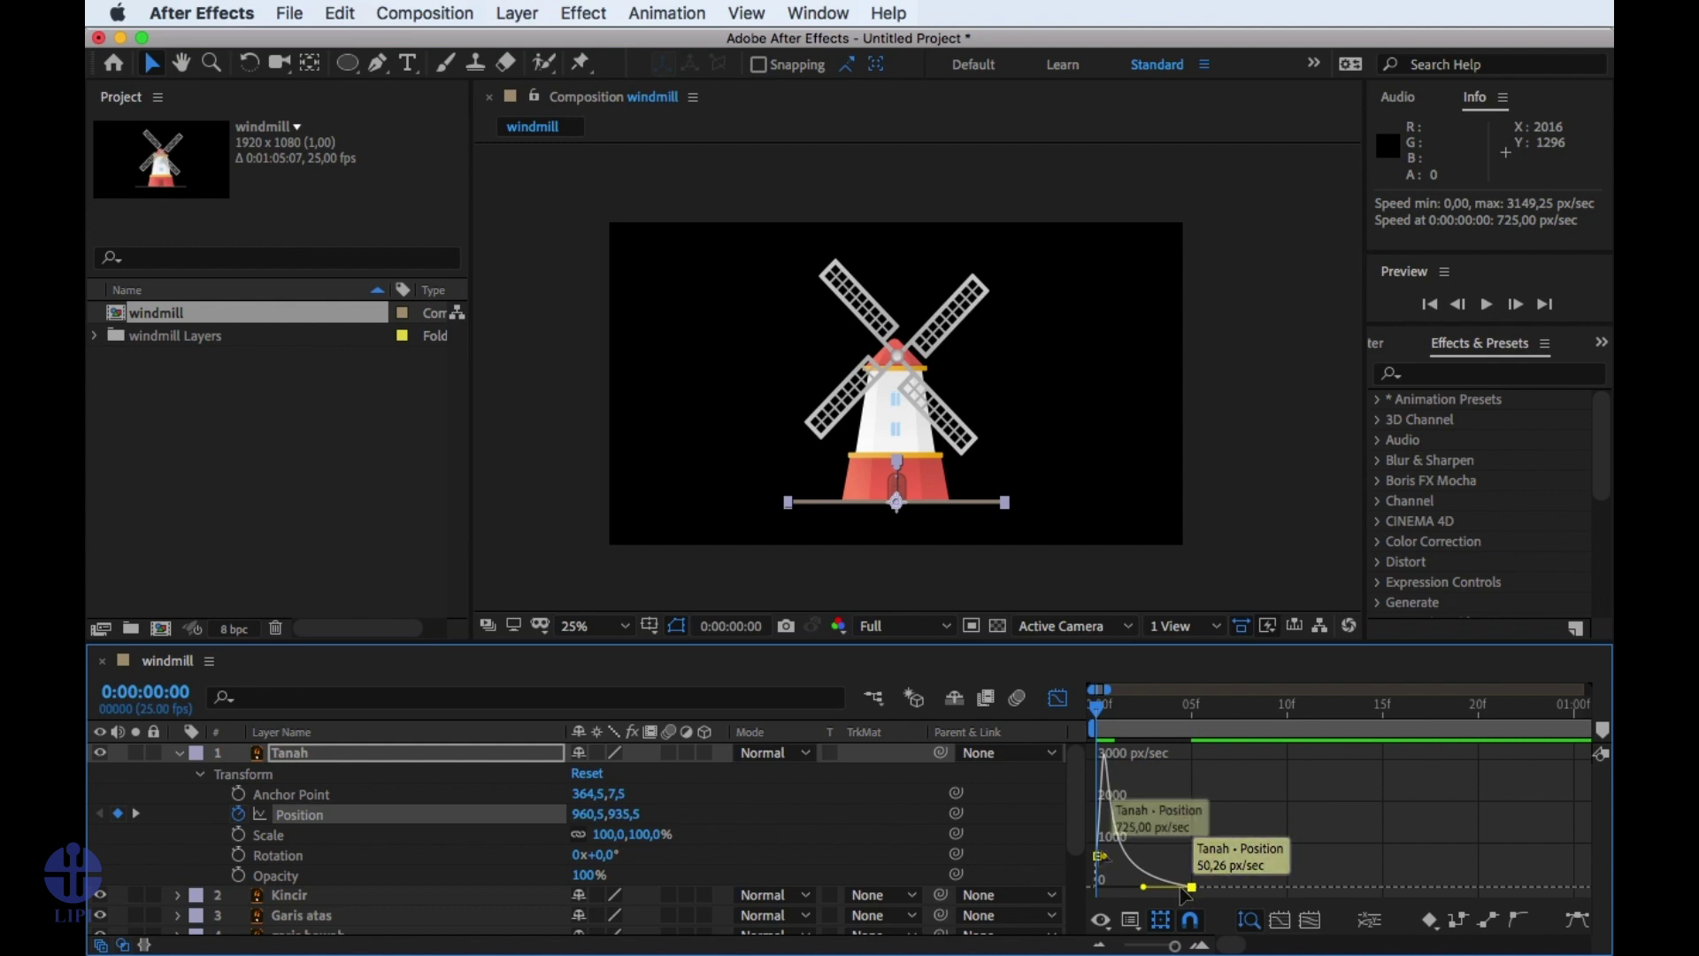
click(1056, 708)
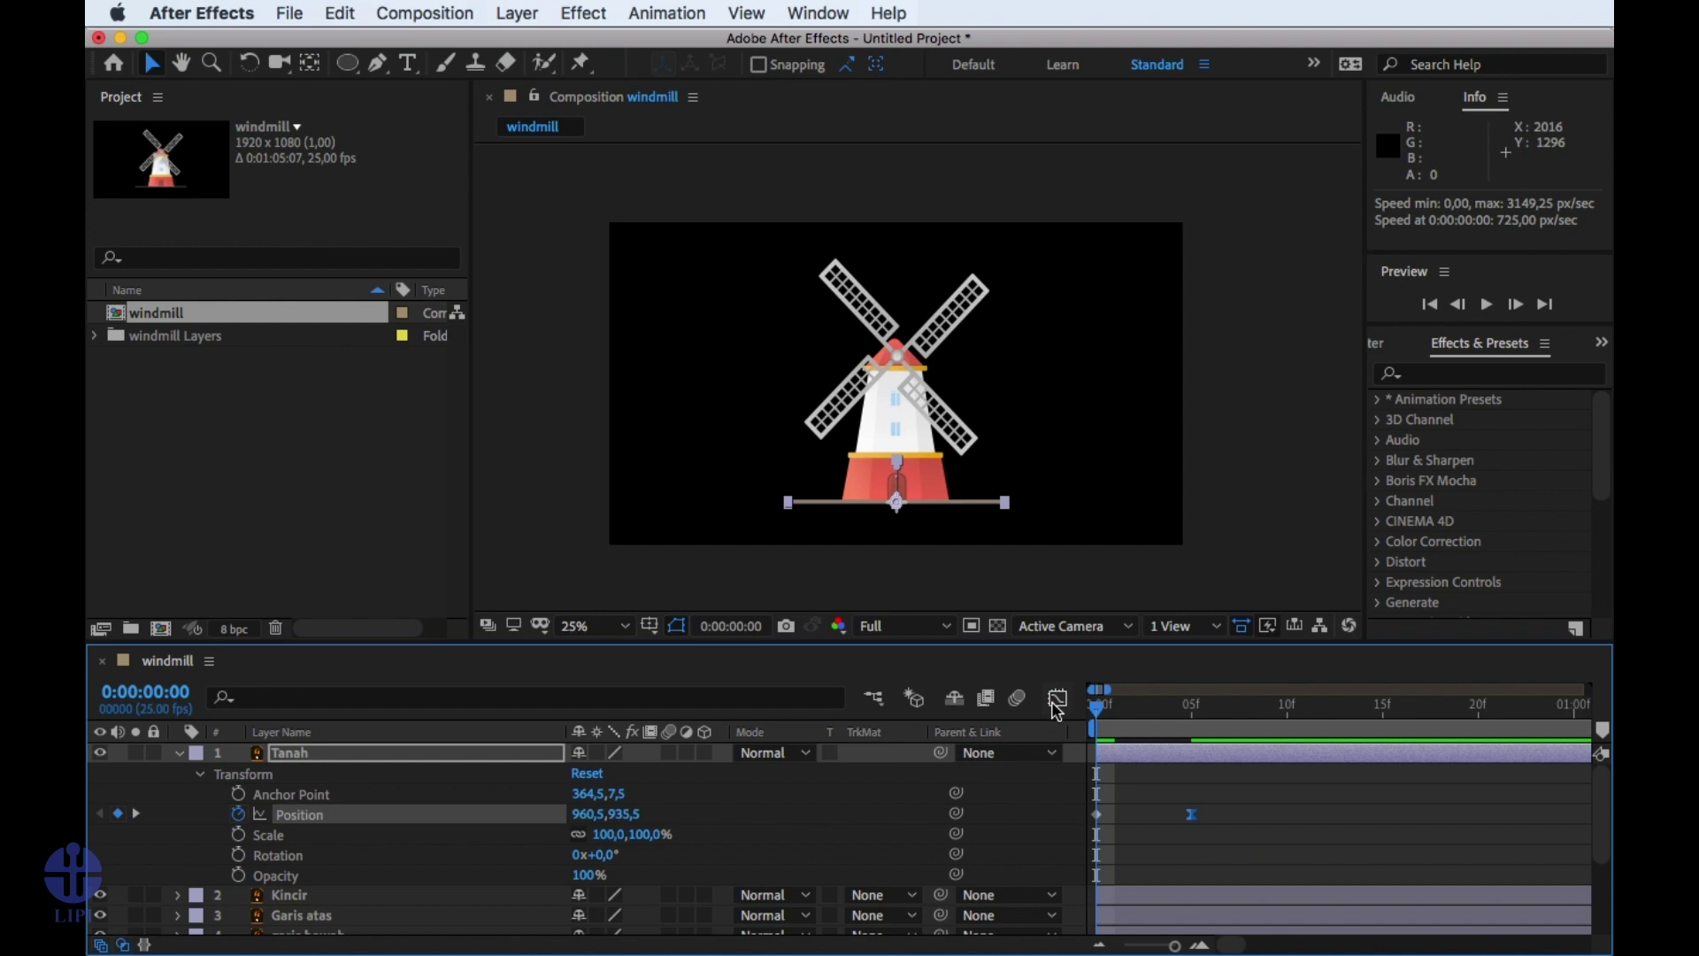
Preview the eased ground line animation repeatedly from the first frame to judge its new speed.
drag(1277, 792, 1492, 865)
key(space)
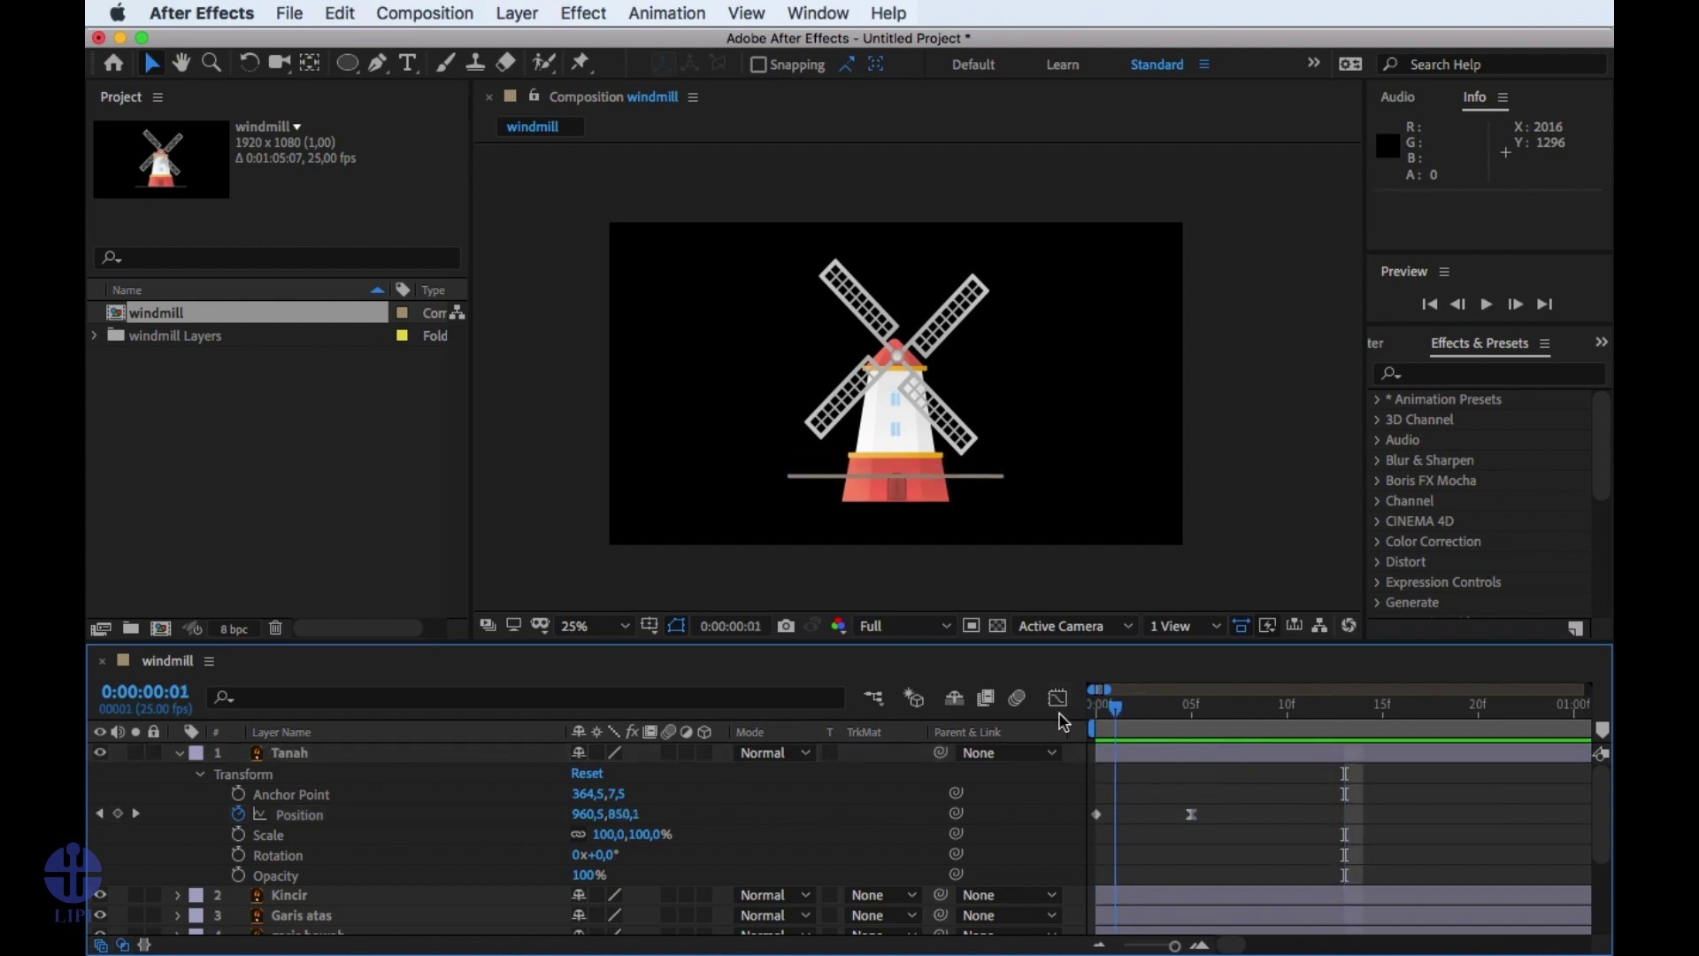
key(space)
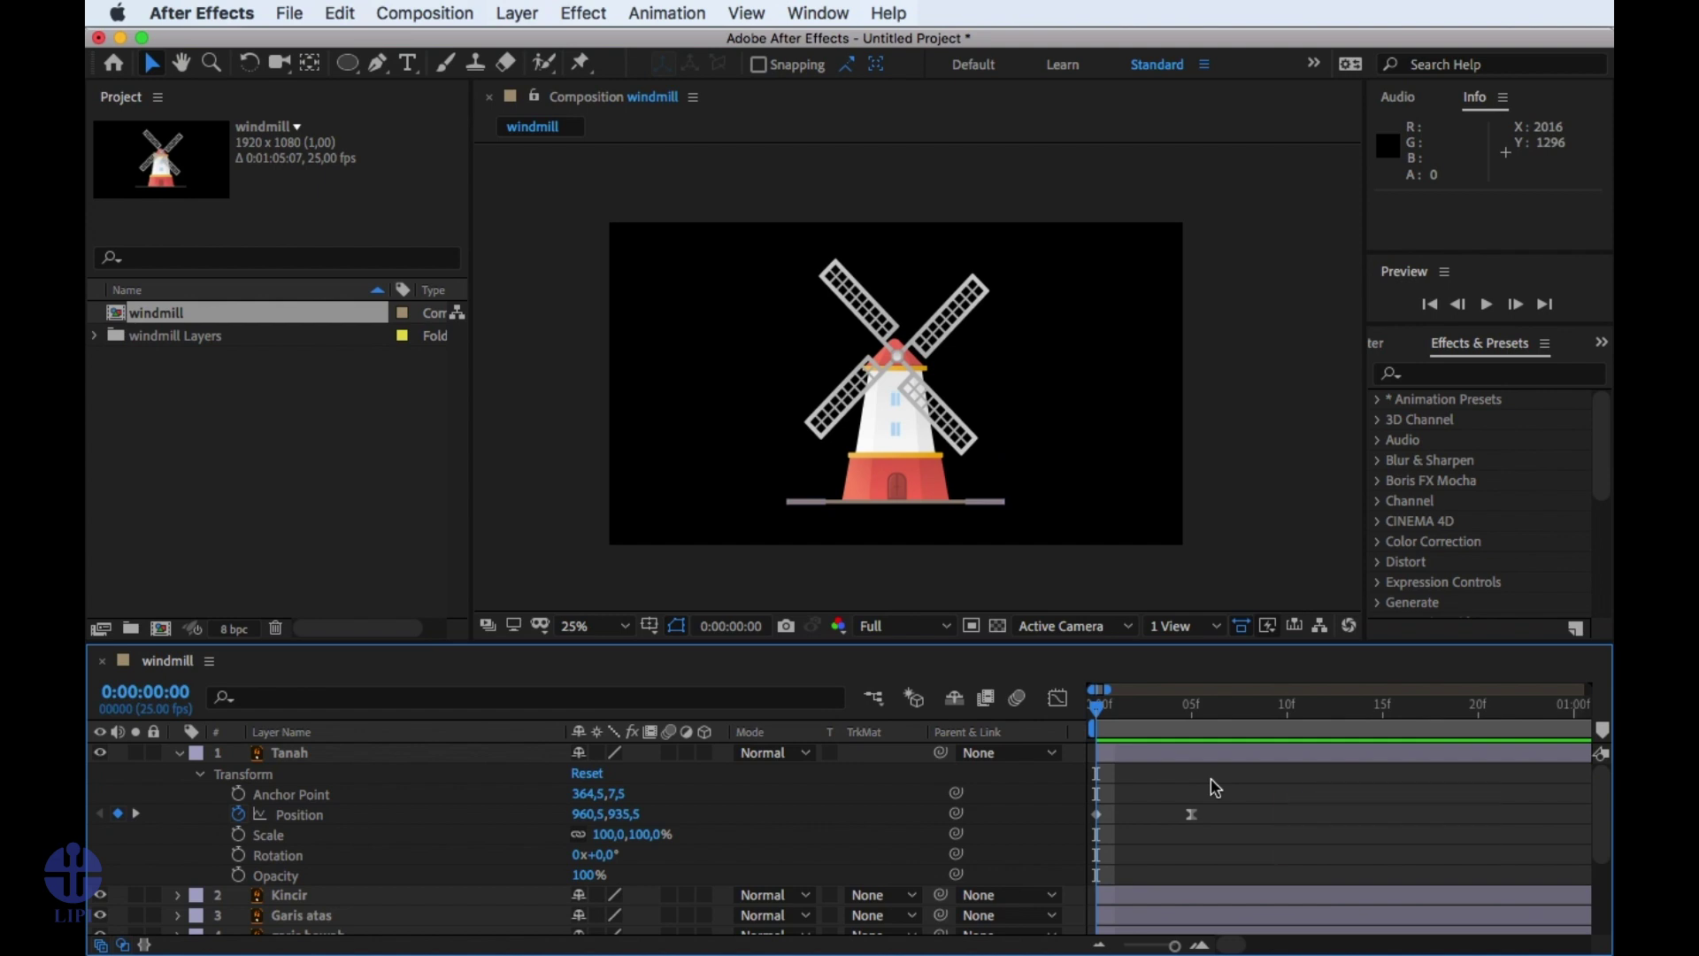
key(space)
key(space)
click(1091, 703)
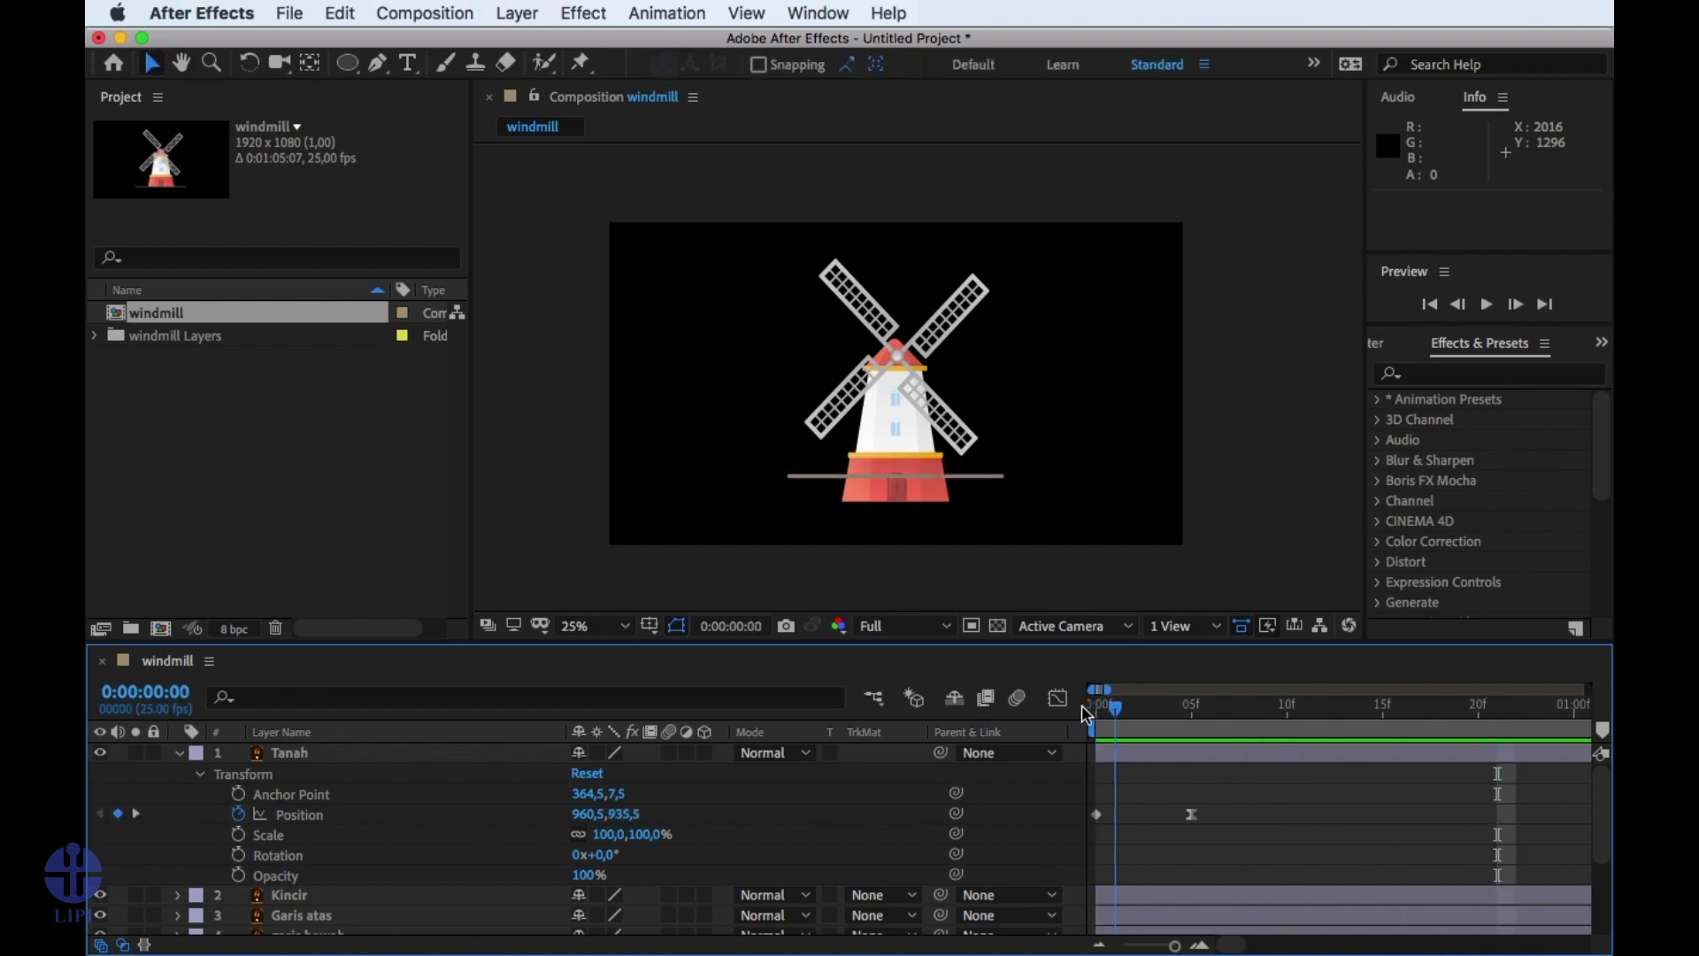
key(space)
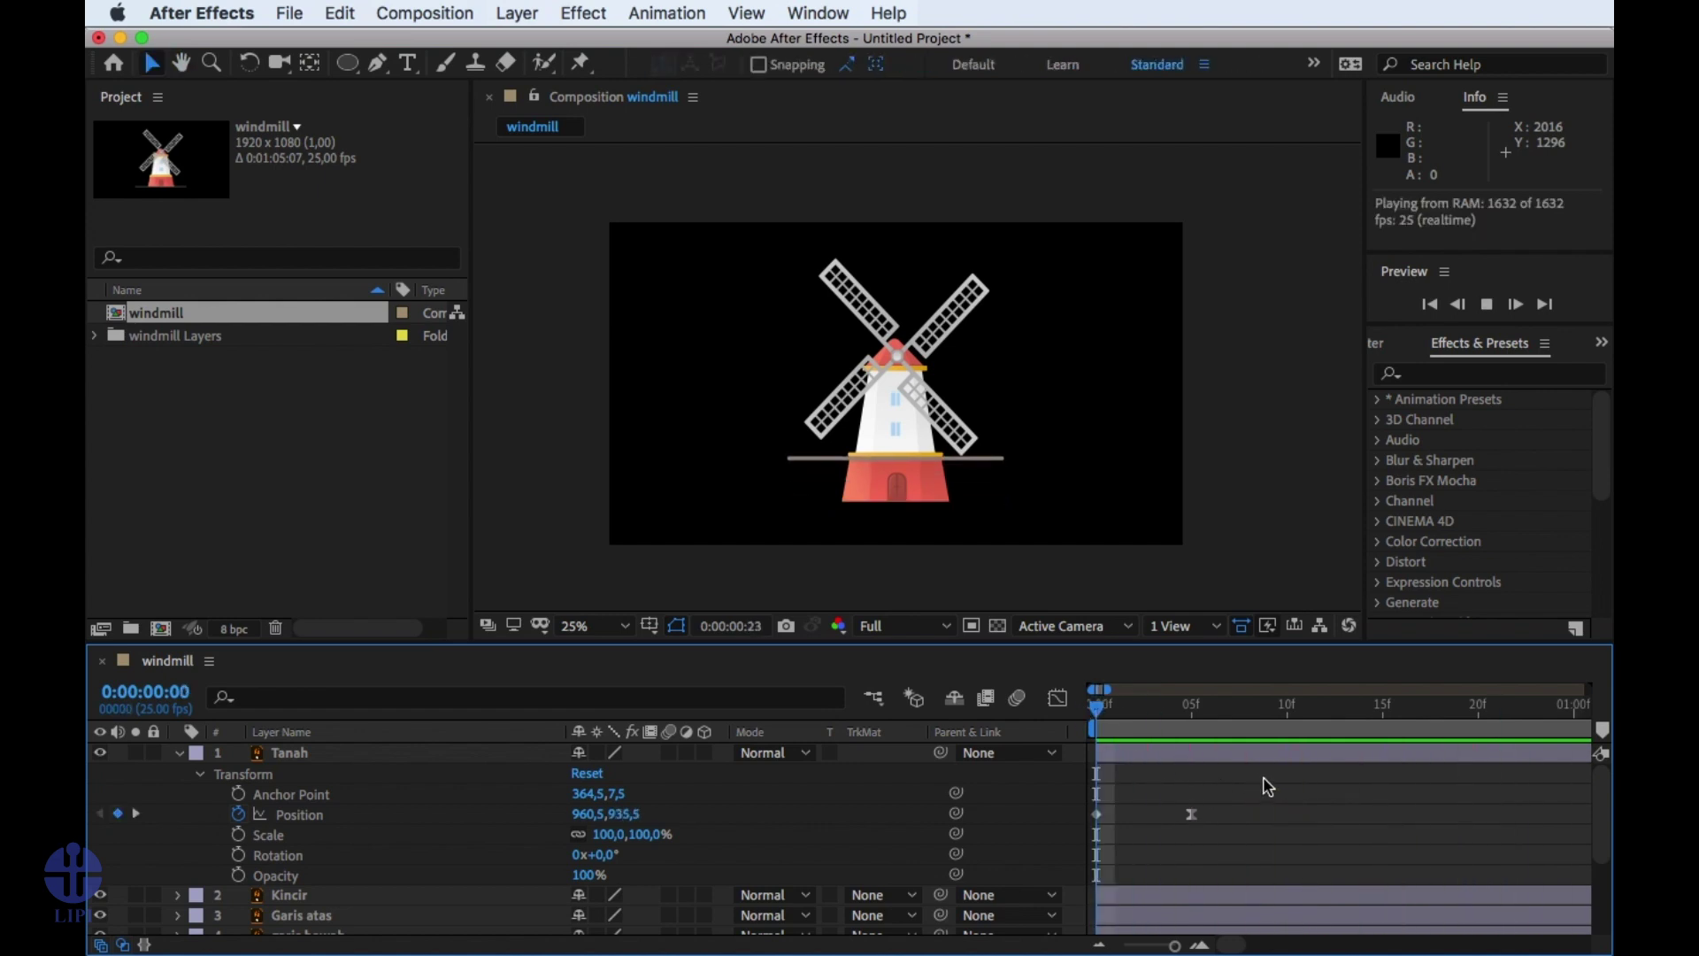
key(space)
key(space)
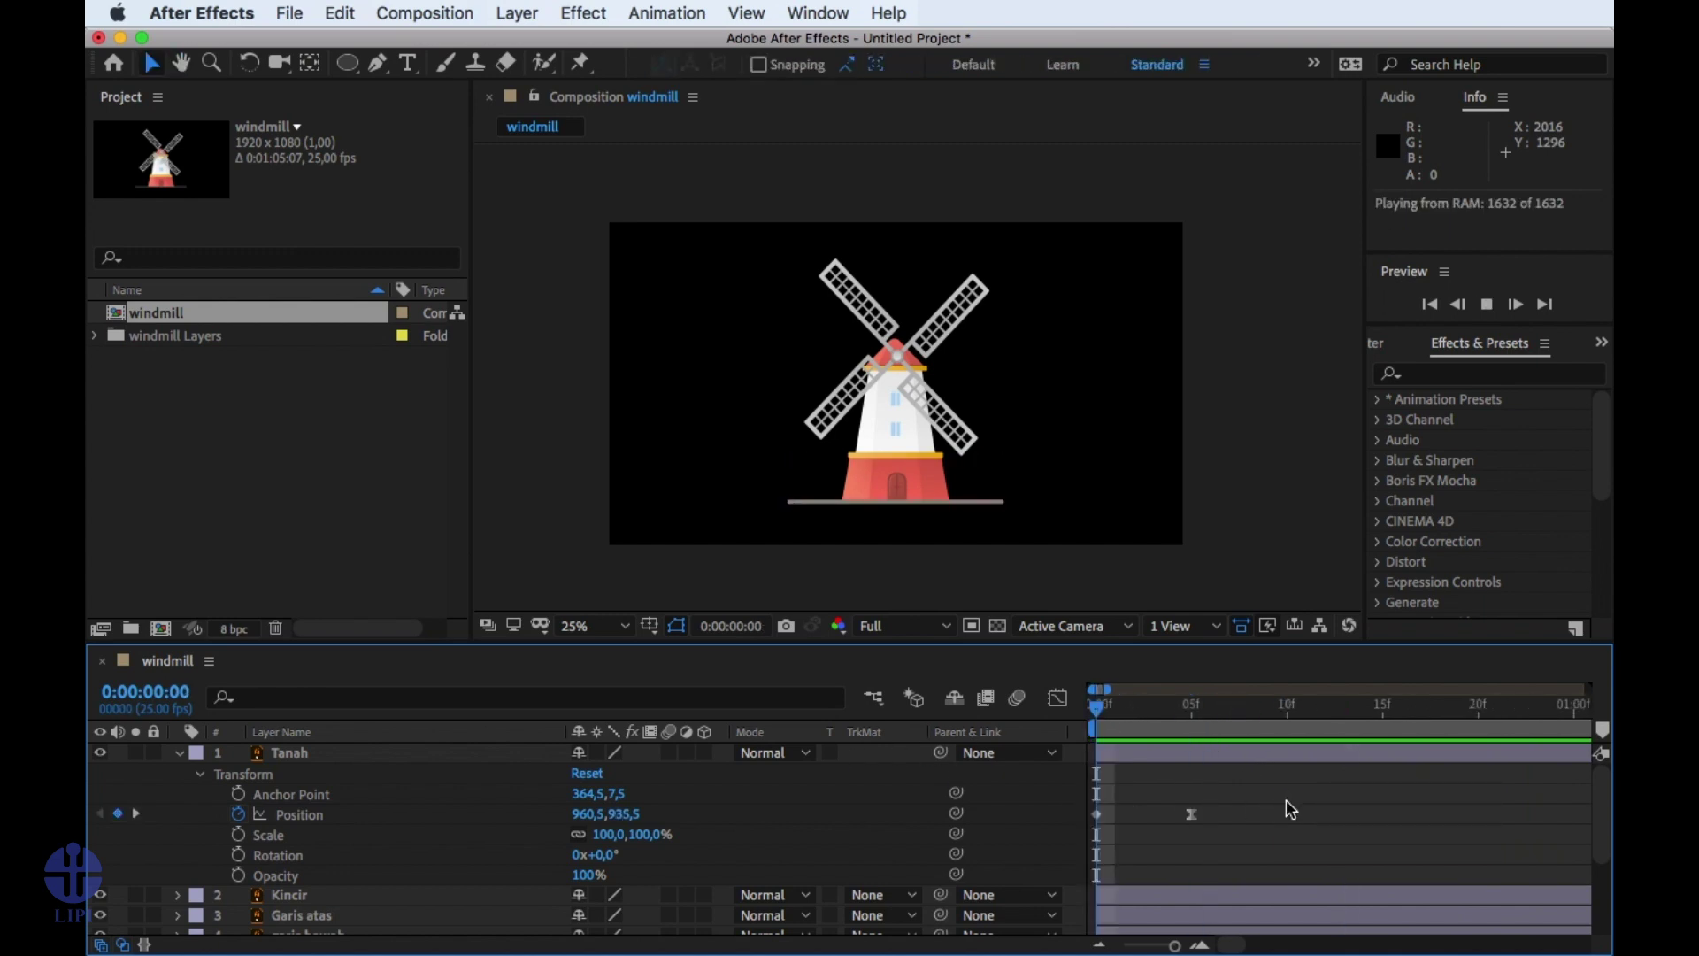
key(space)
key(space)
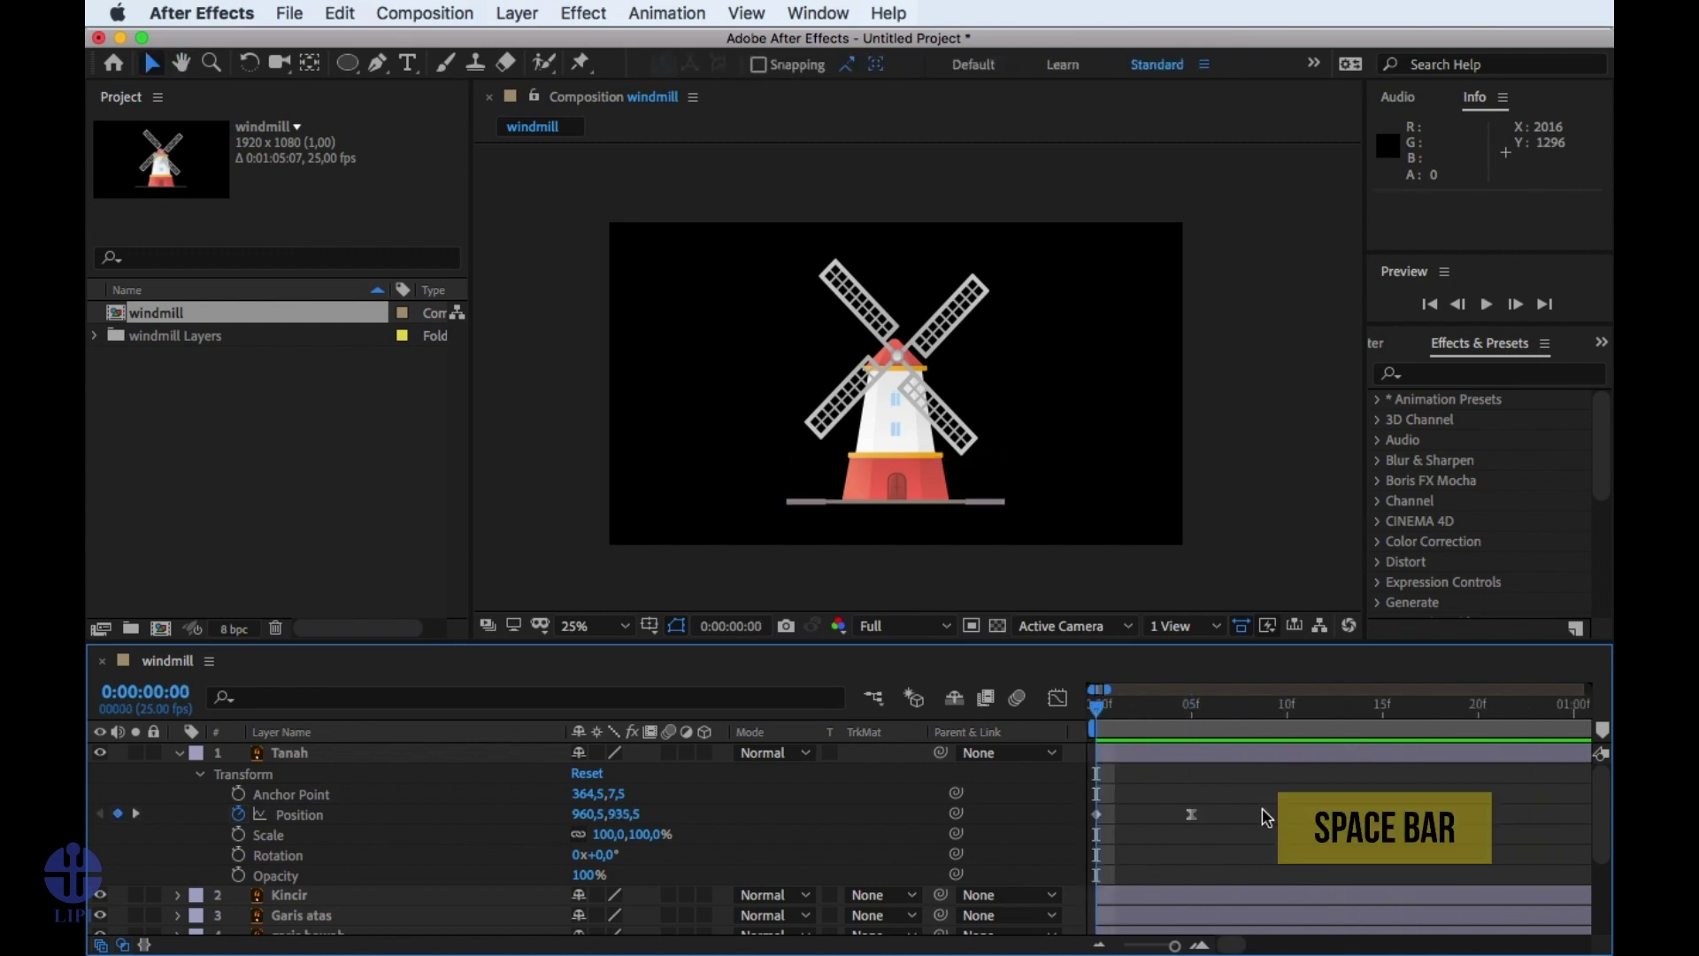
key(space)
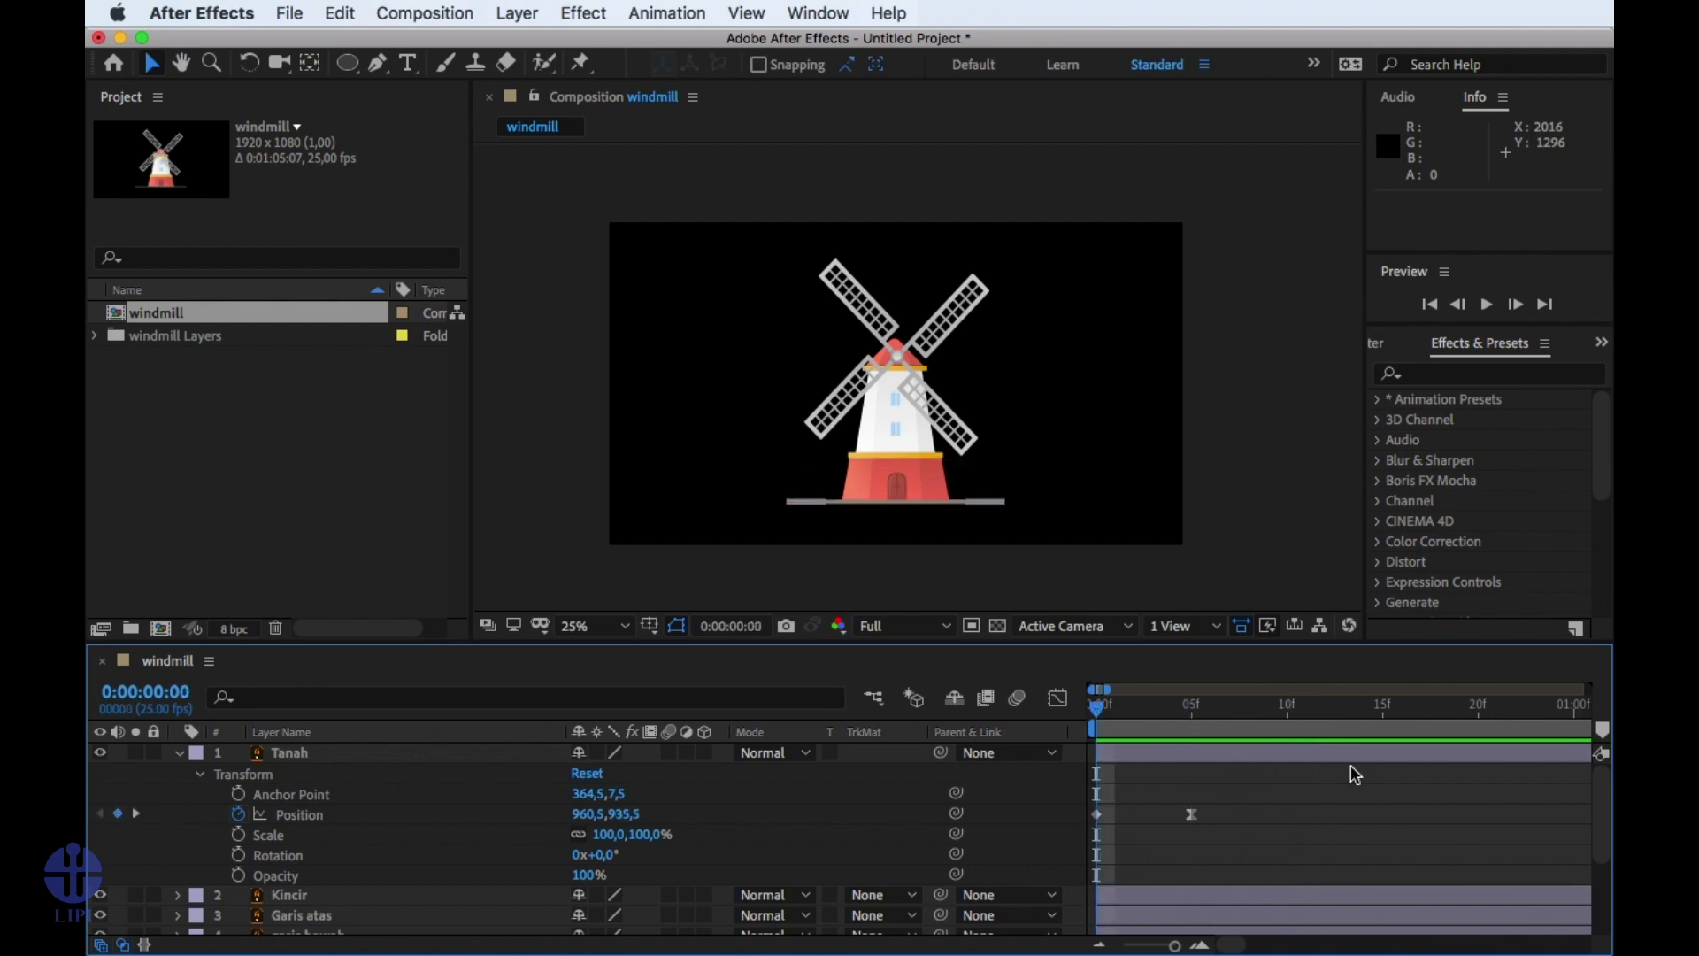
key(space)
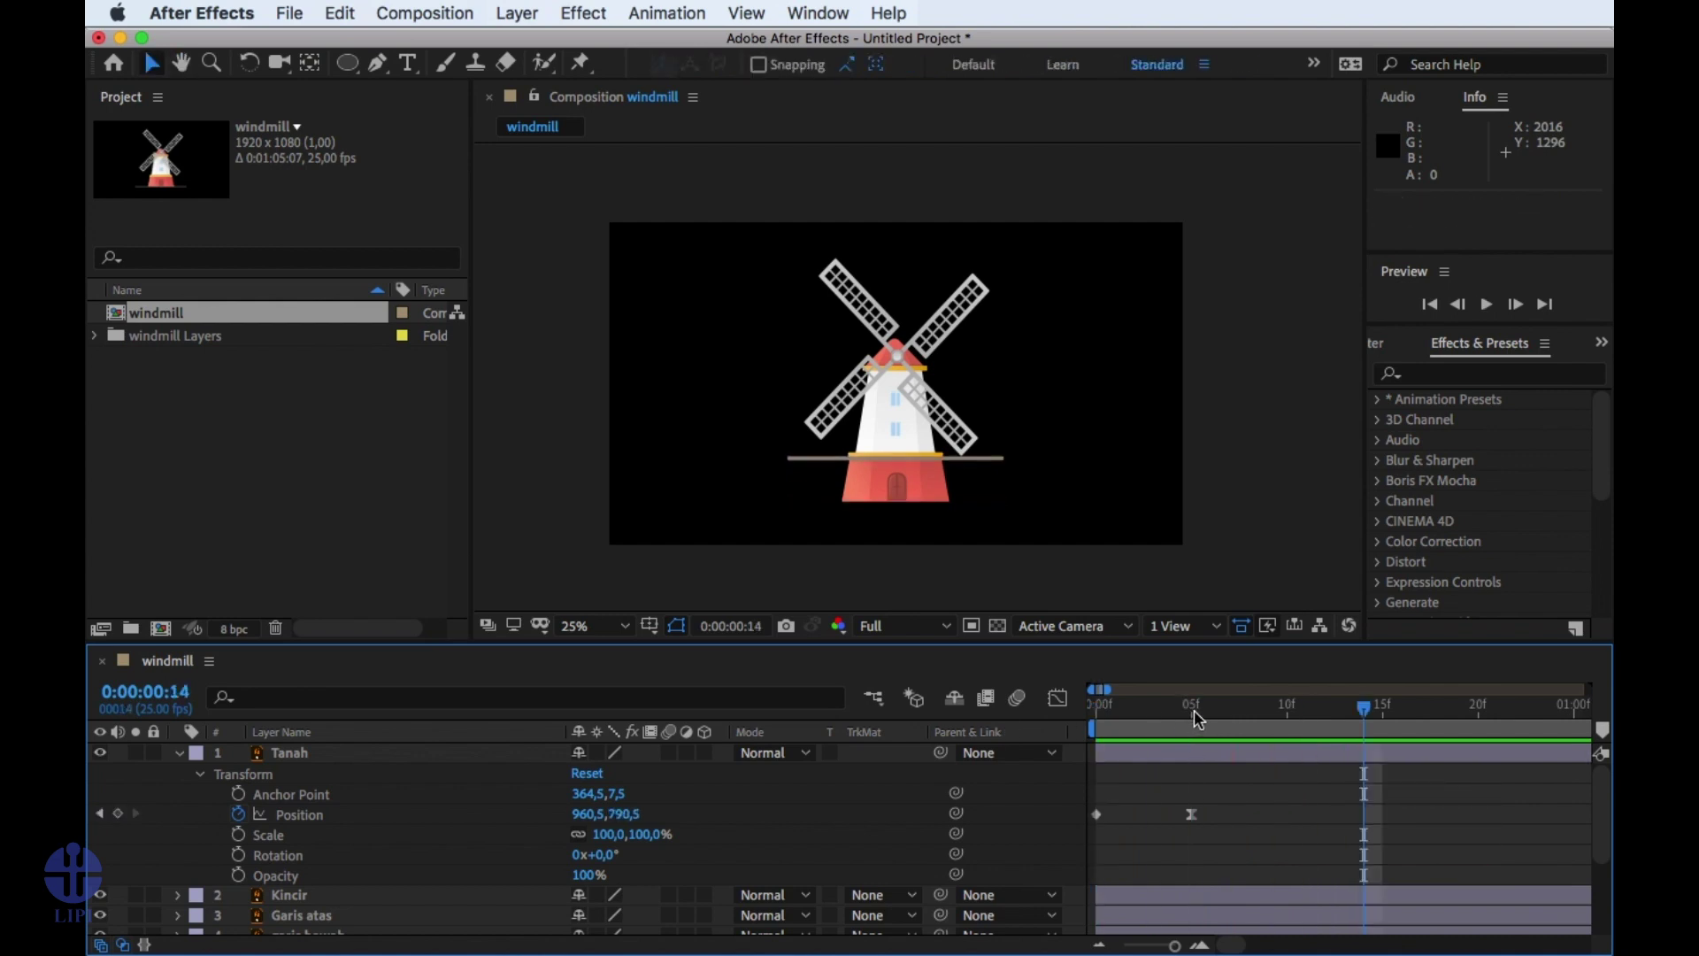
Remove all Position keyframes from the Tanah layer at the first frame, keeping the ground line at the windmill's base.
key(space)
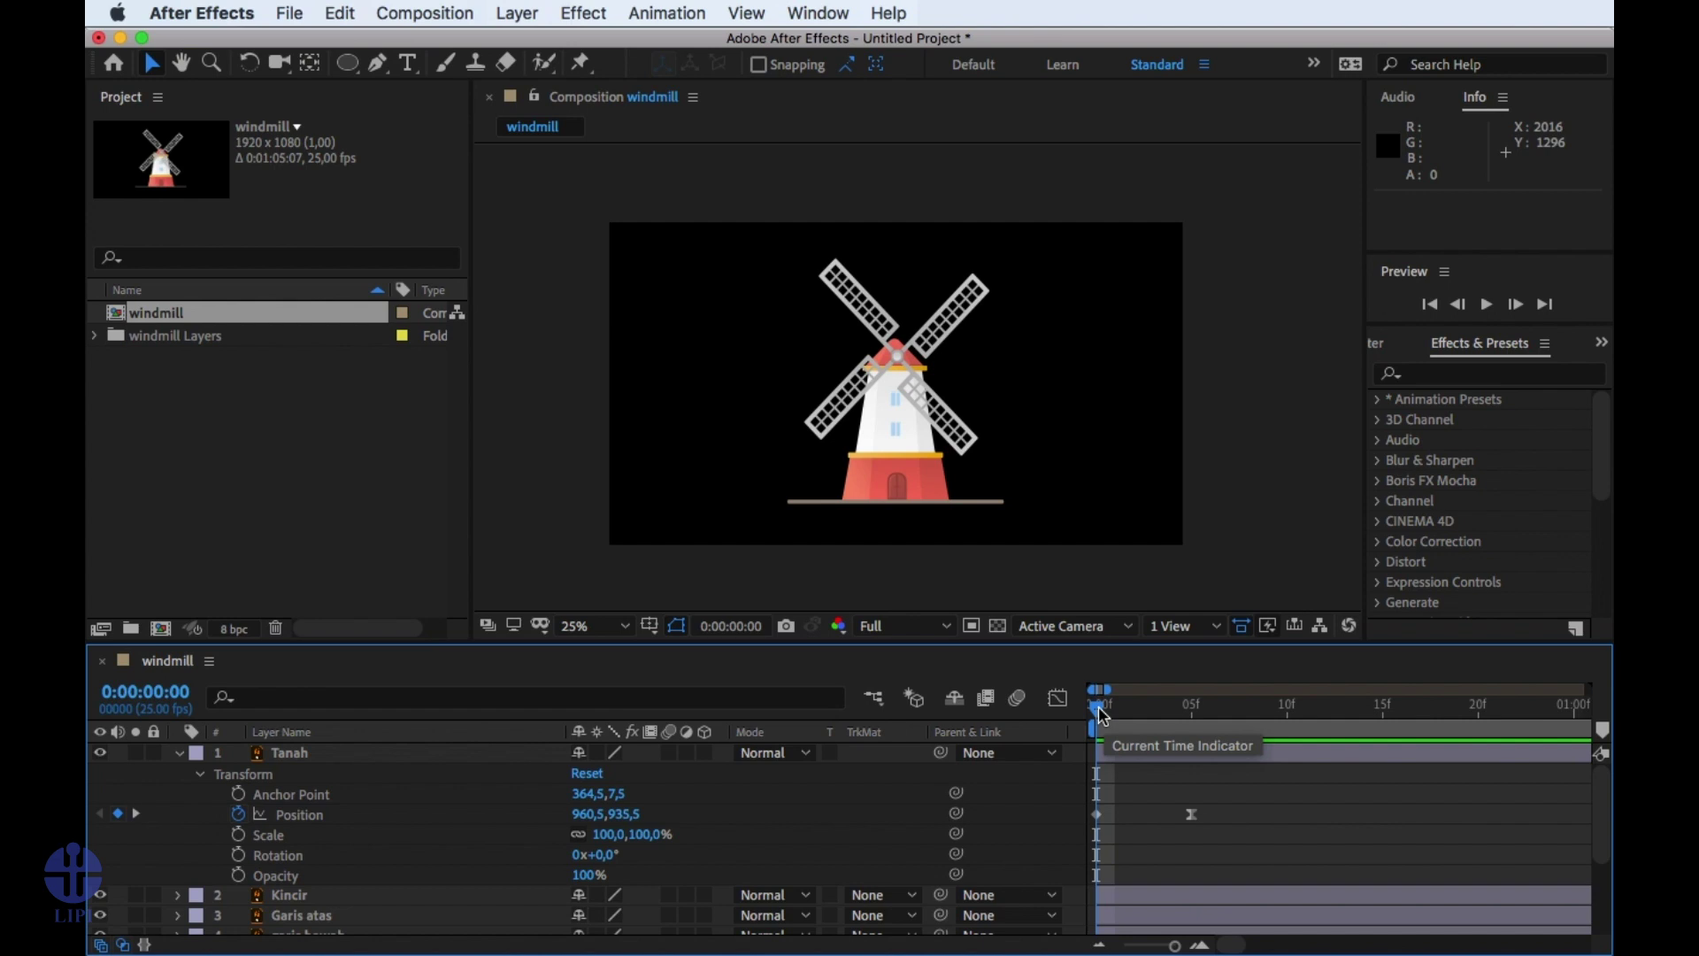
click(238, 813)
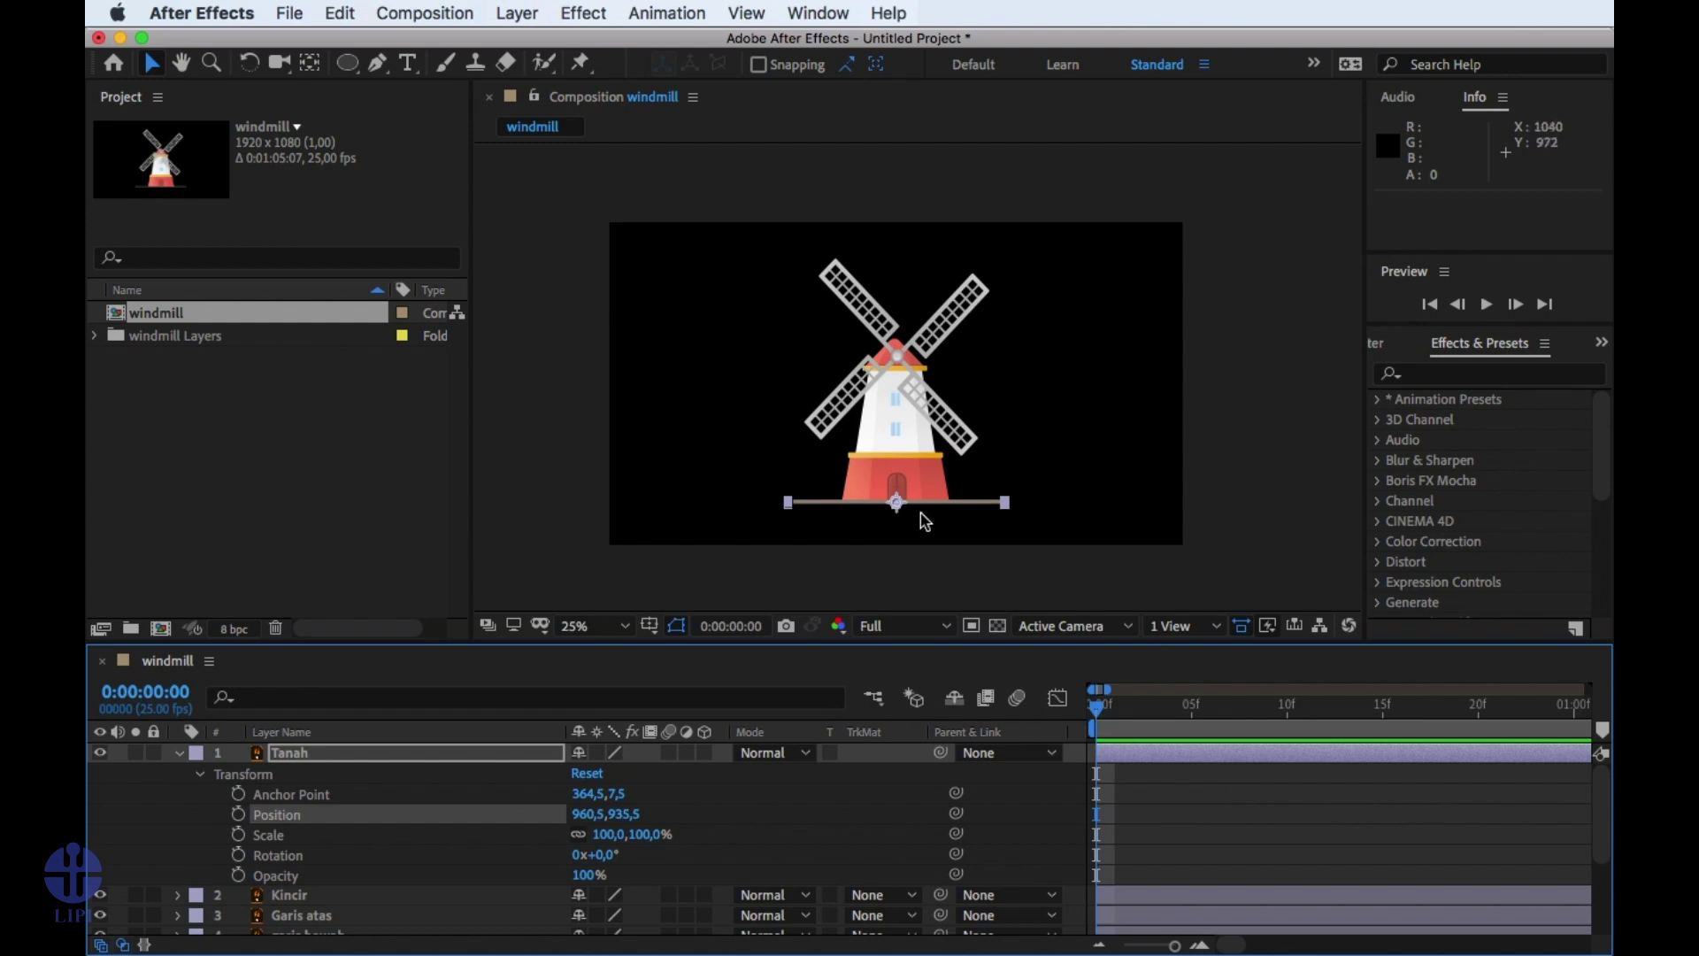
Try rotating the ground line around its centre anchor point, and undo the rotation.
key(slash)
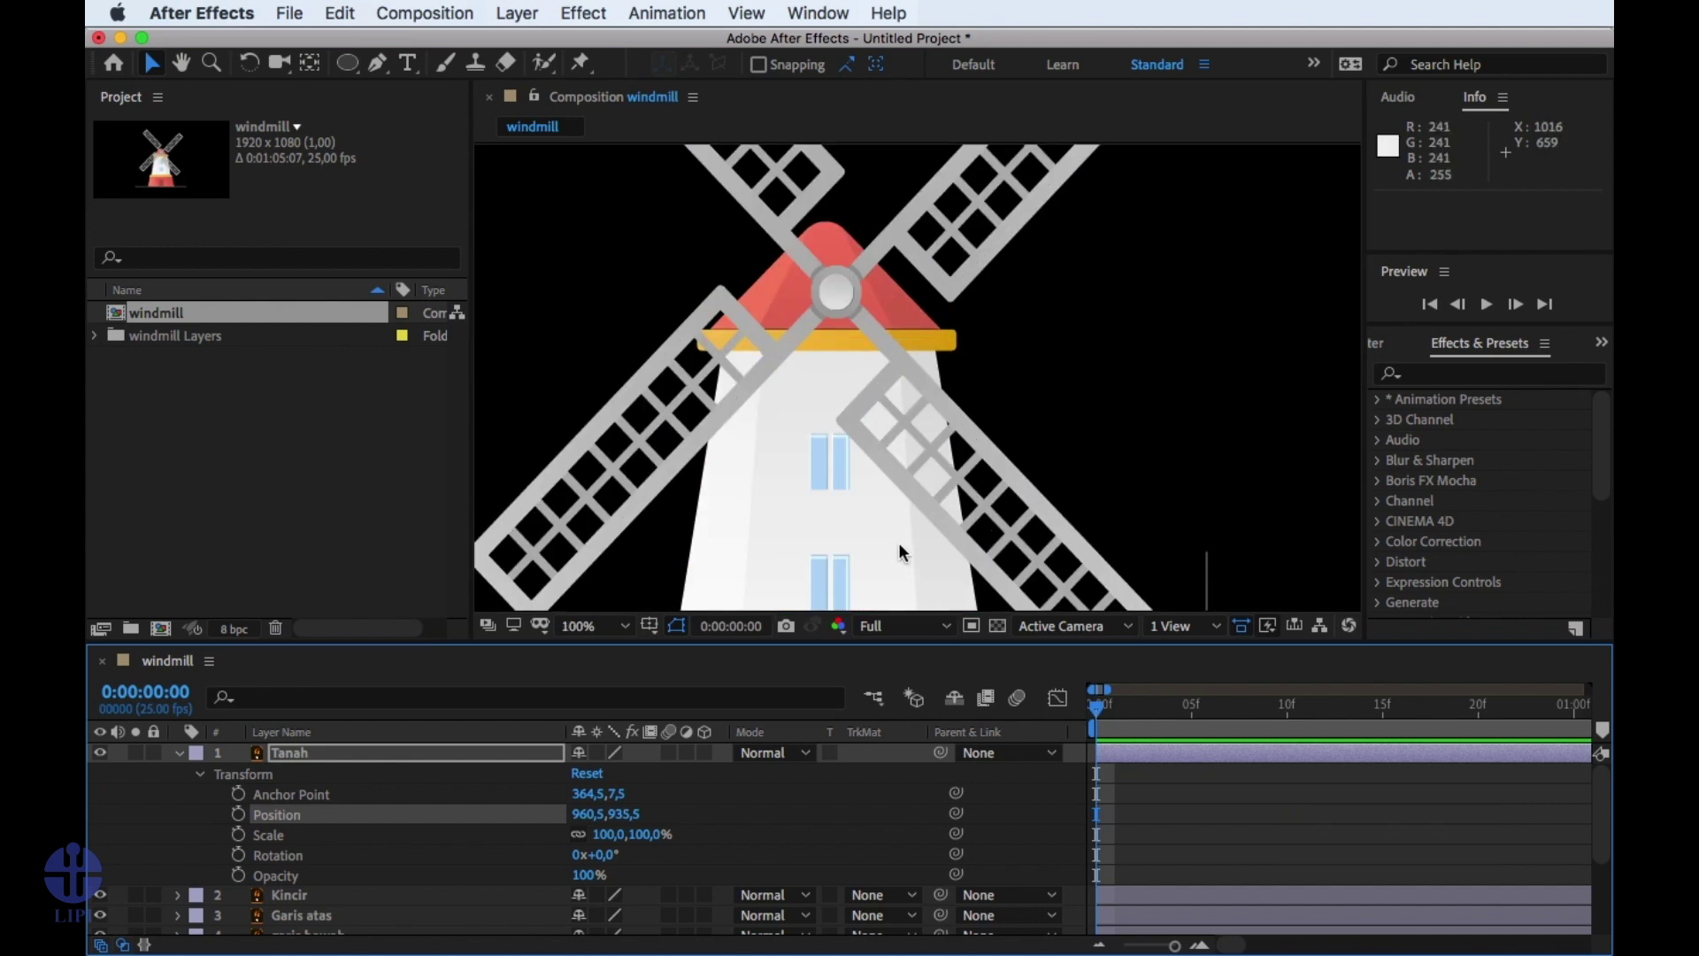
key(space)
drag(868, 369, 956, 213)
drag(1016, 408, 1005, 360)
drag(884, 505, 885, 448)
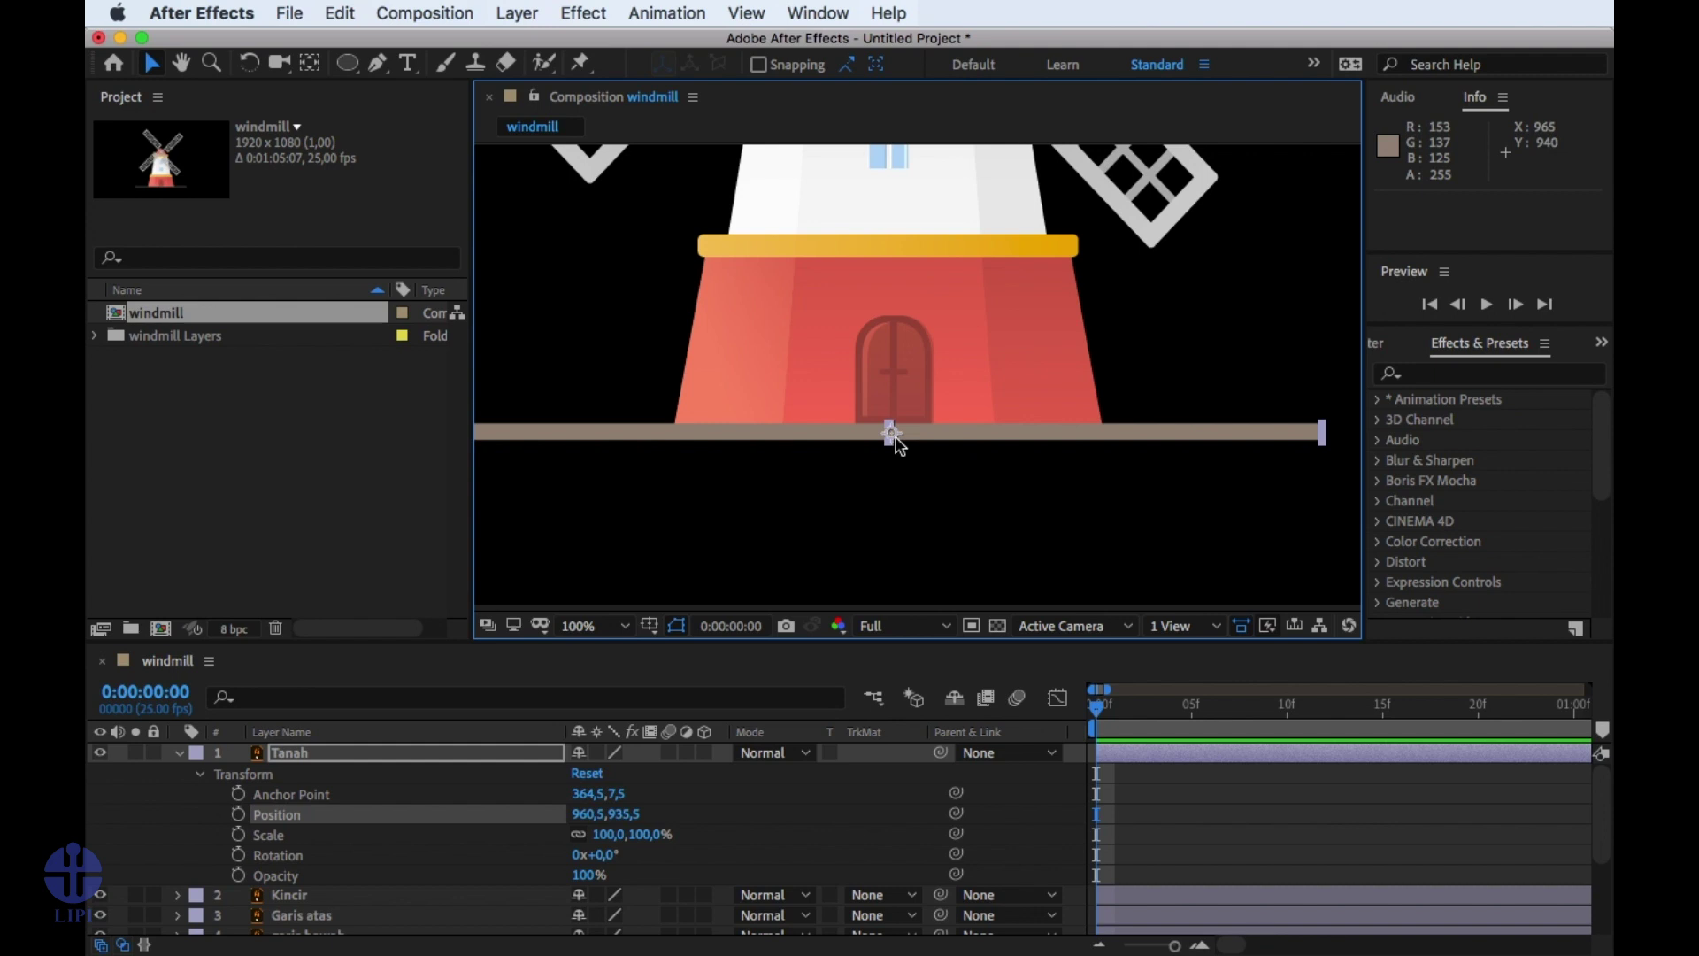
scroll(899, 445, down, 2)
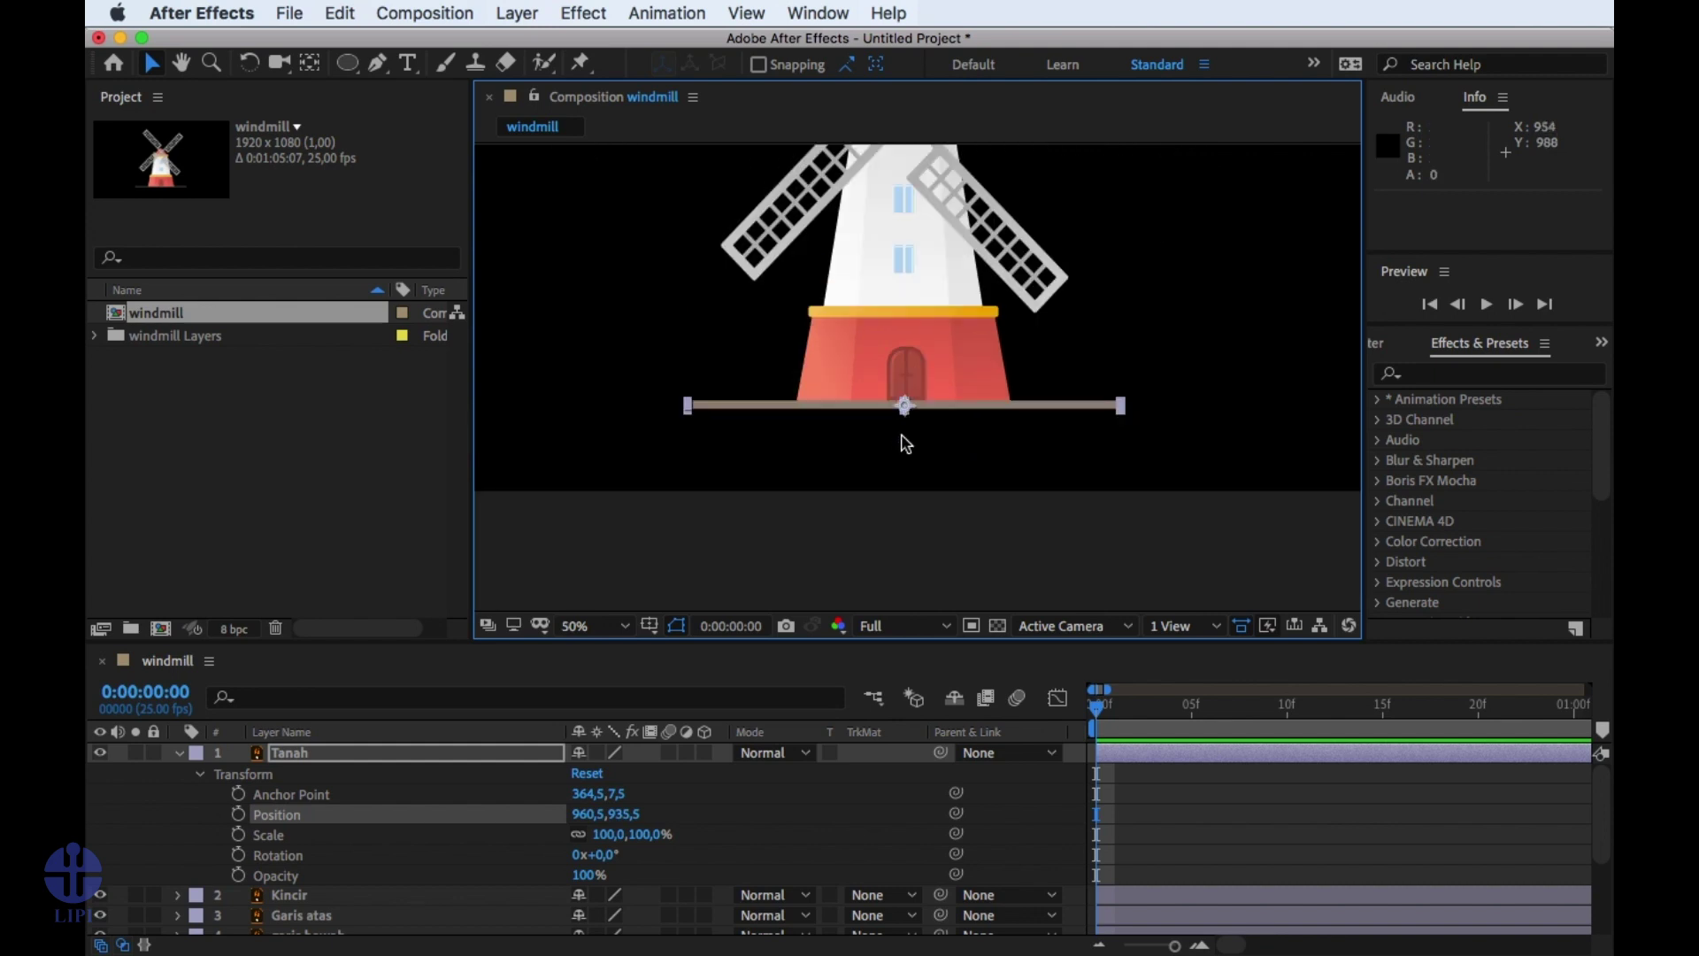
key(super+z)
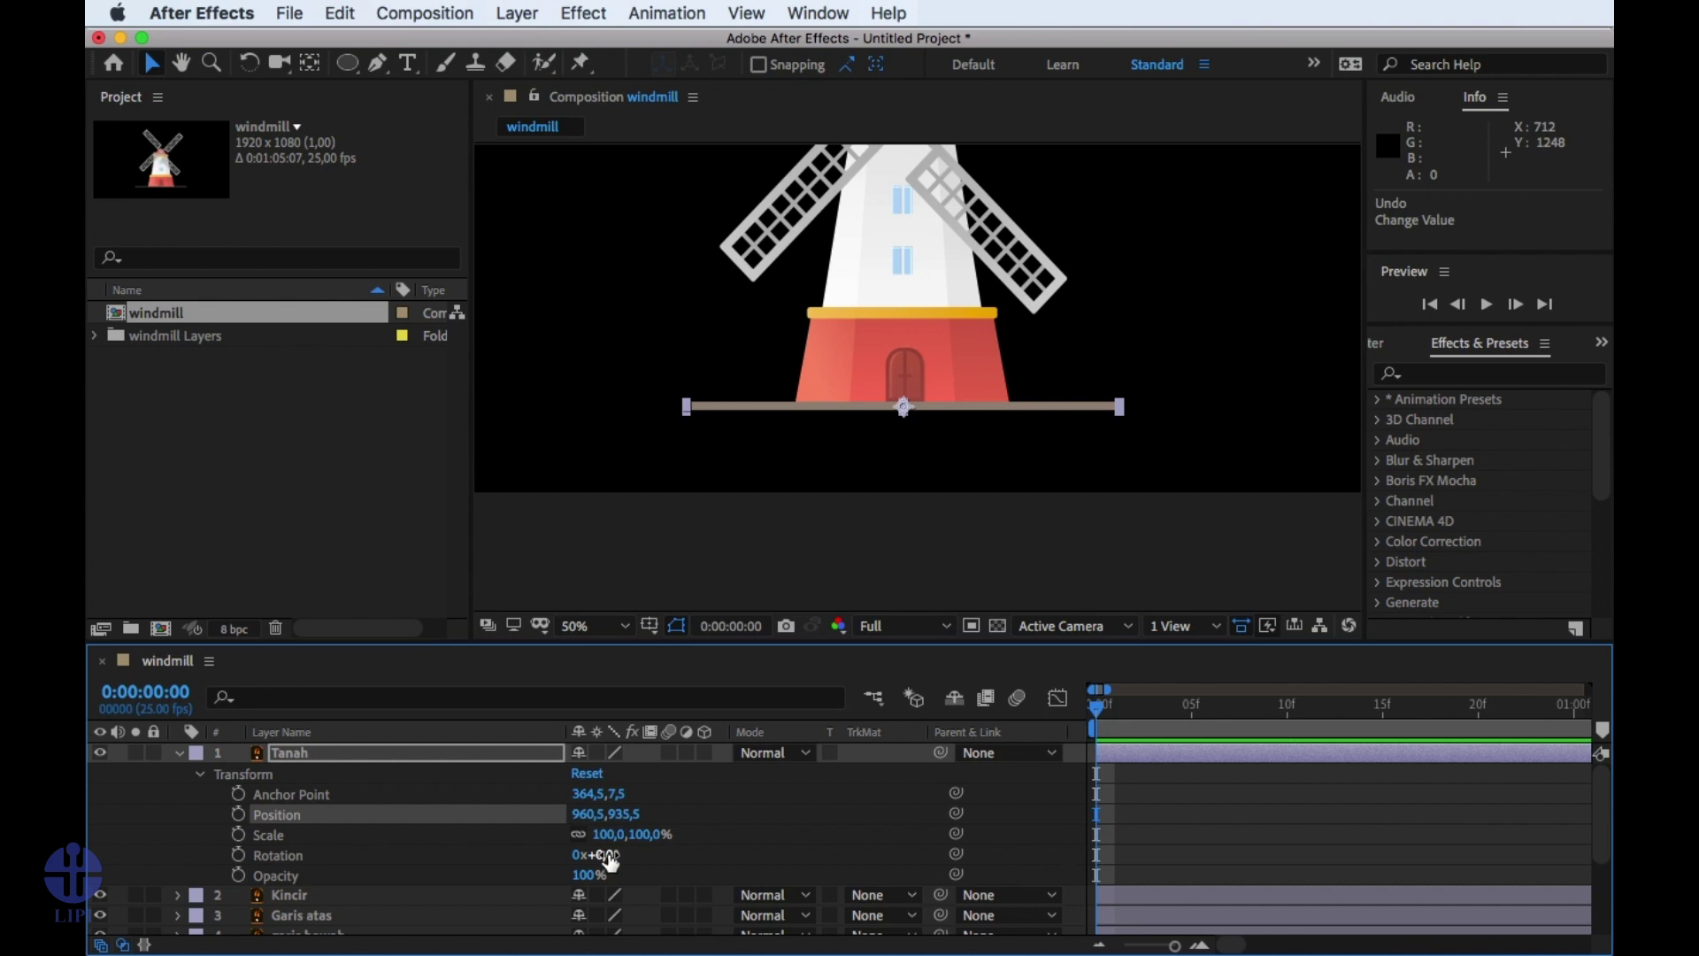
drag(609, 859, 1318, 946)
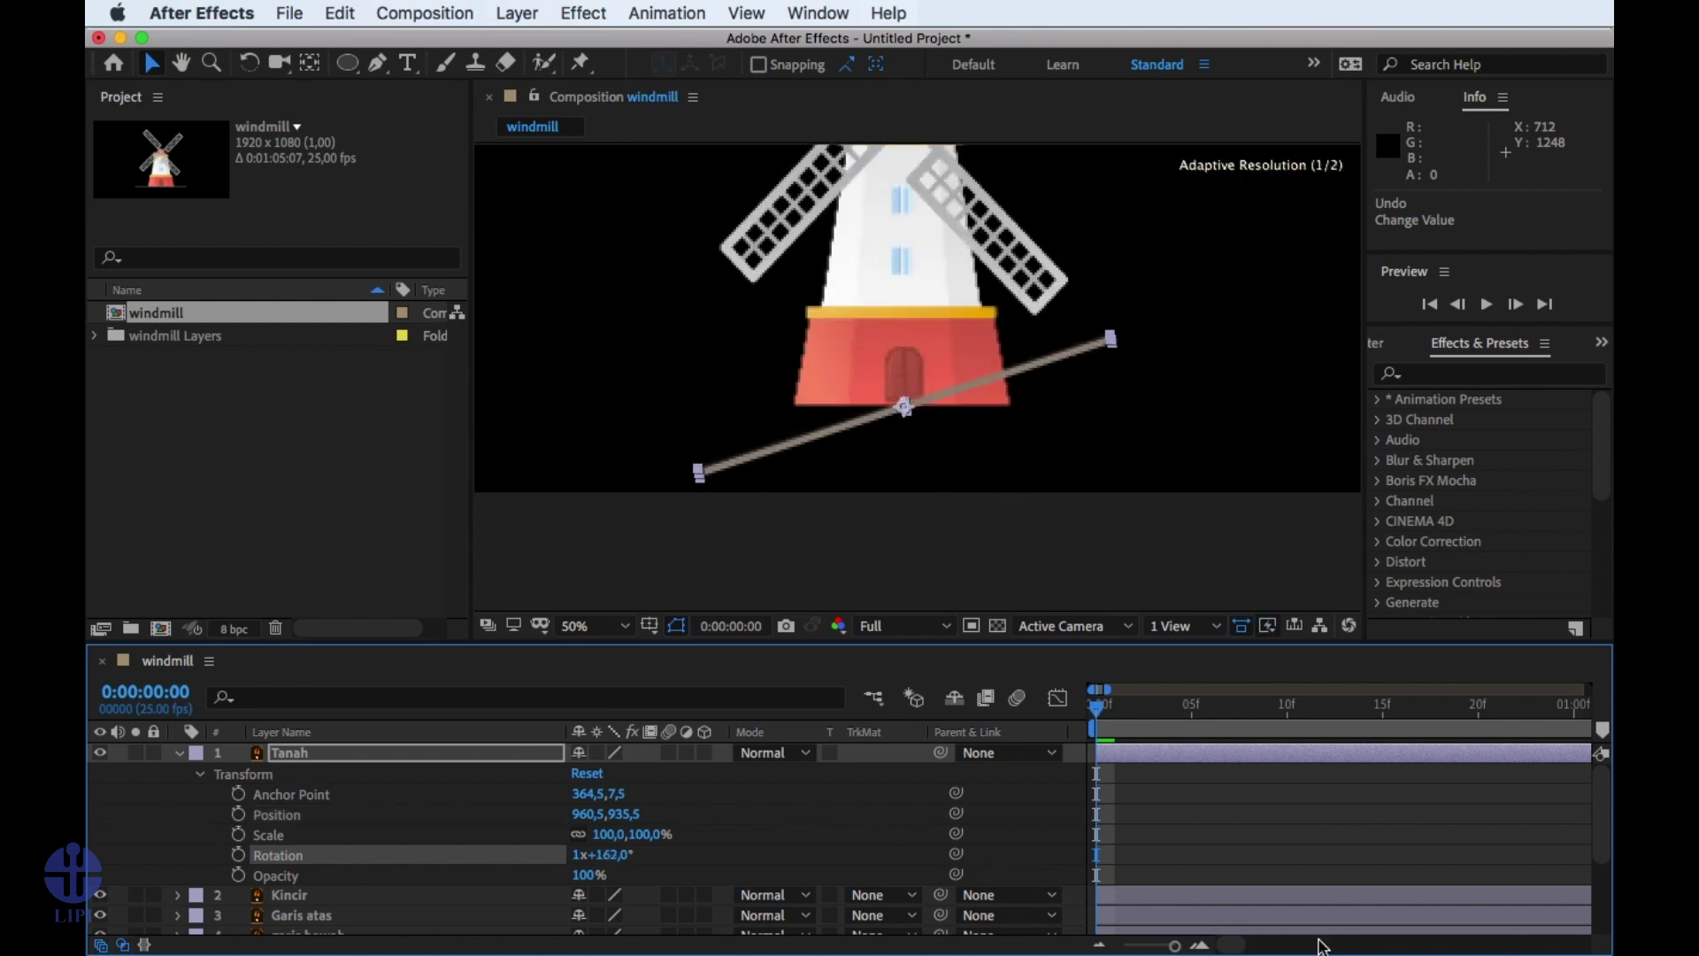
key(ctrl+z)
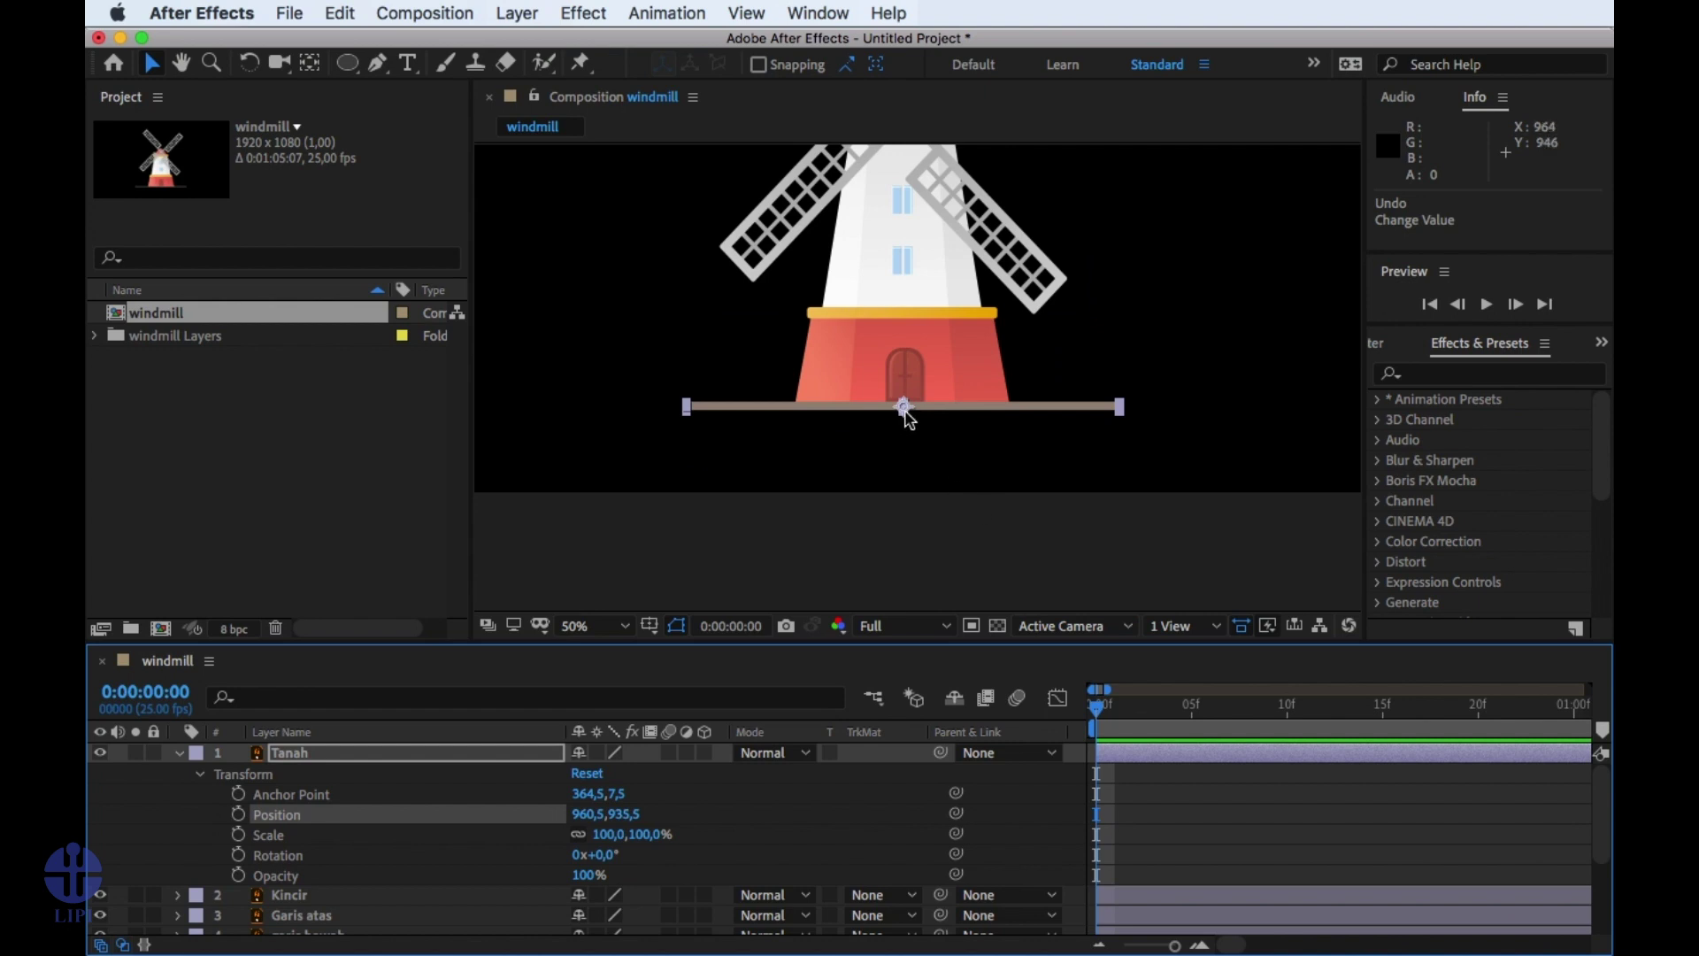
Move the Tanah layer's anchor point to the line's left end, and try rotating the line around it before undoing the rotation.
key(y)
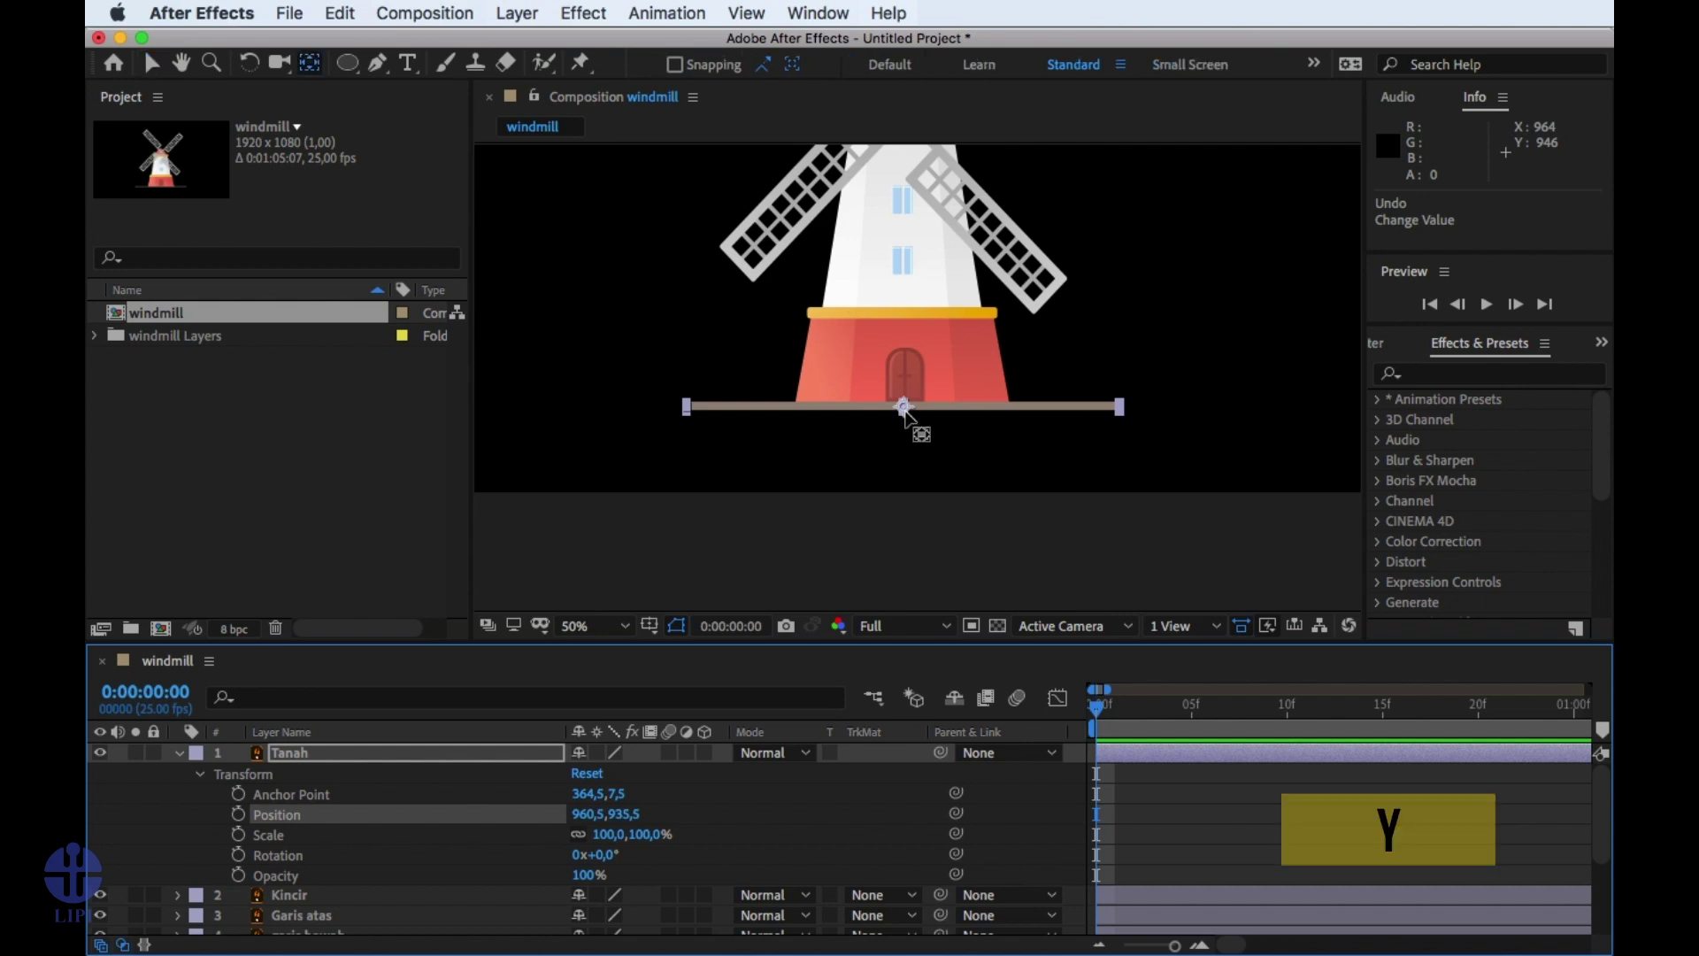
drag(903, 408, 688, 410)
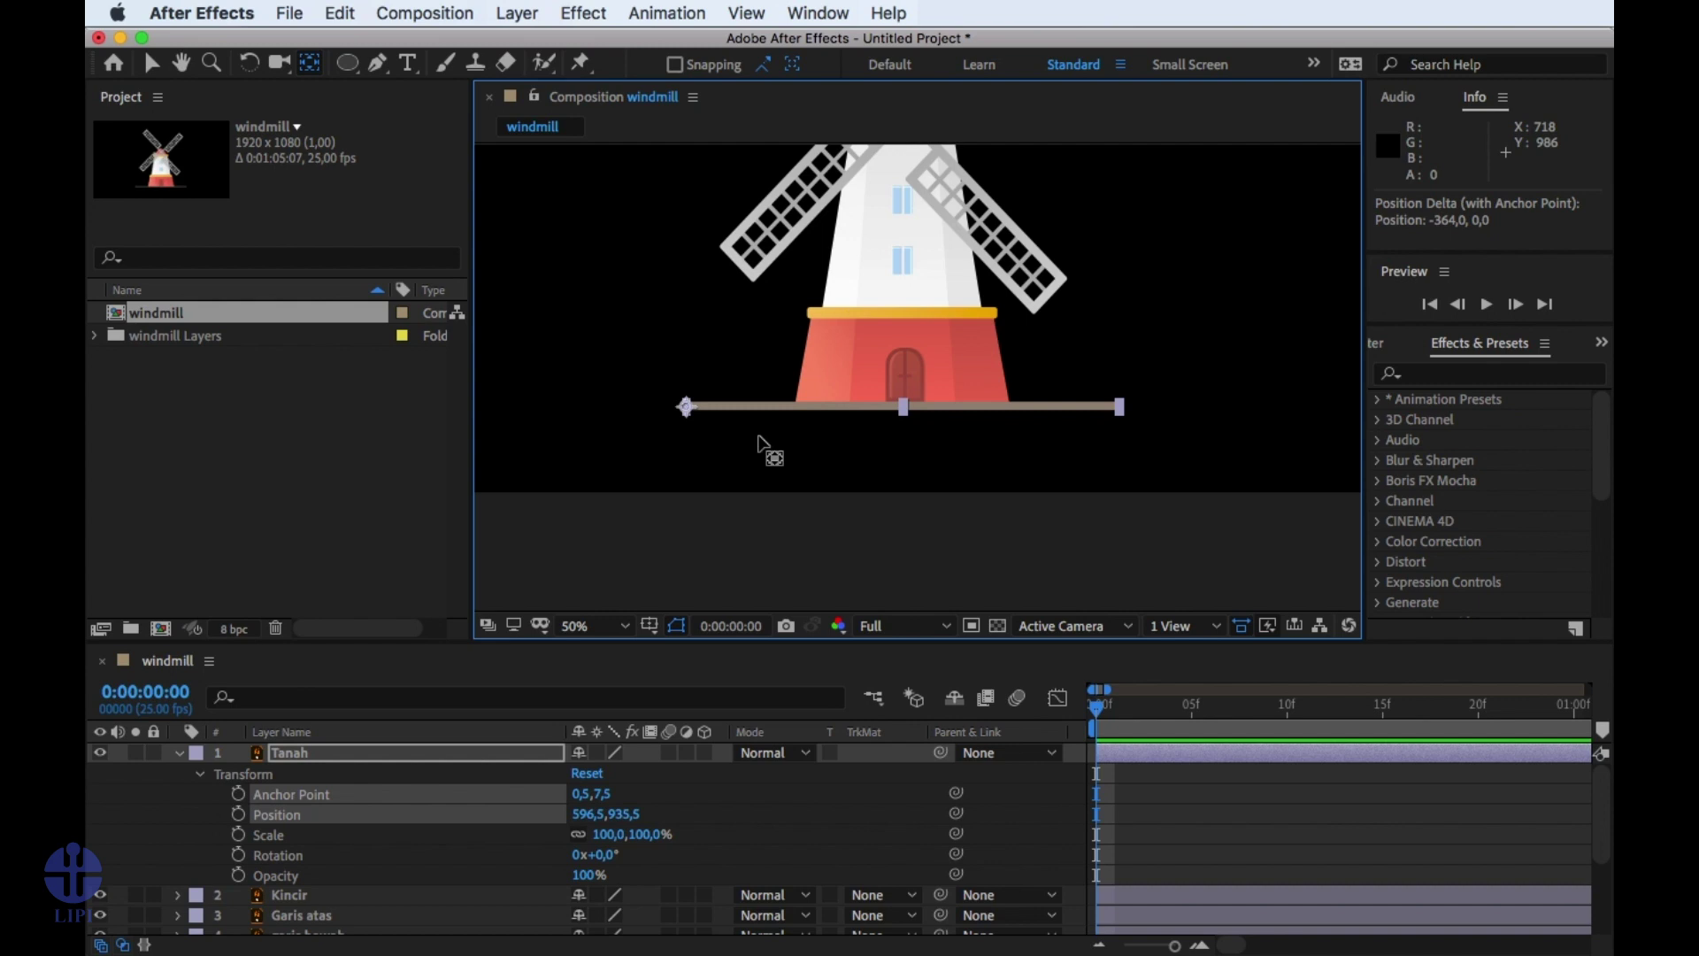
key(v)
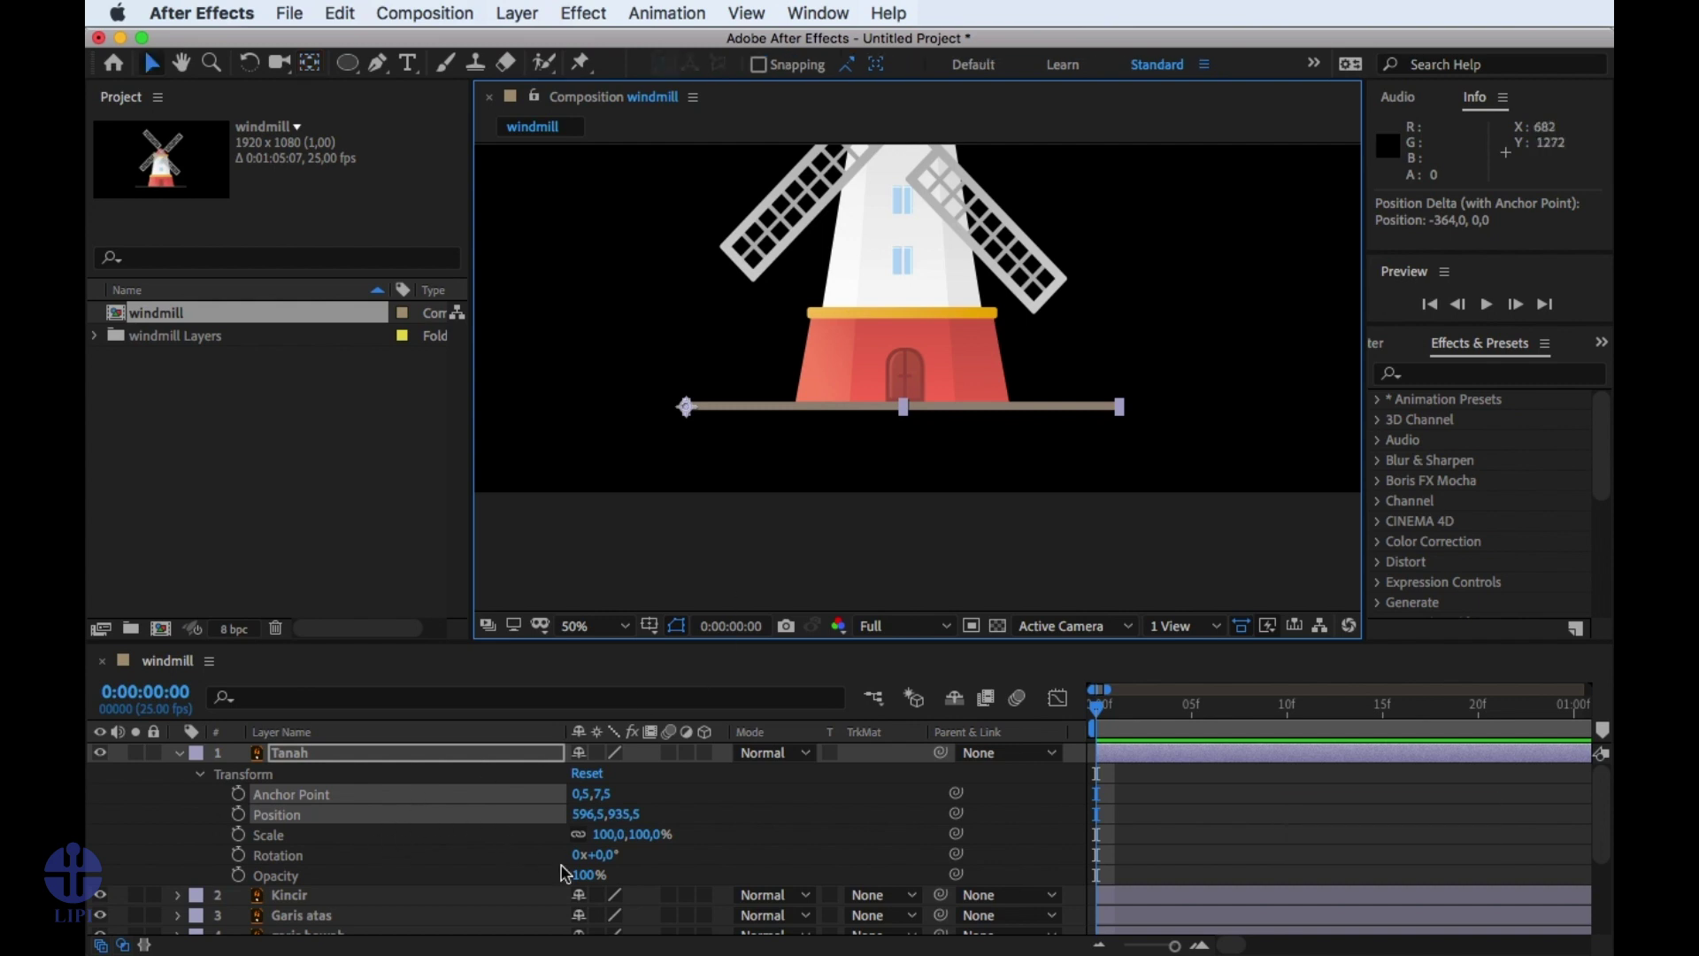
drag(605, 860, 1419, 944)
key(ctrl+z)
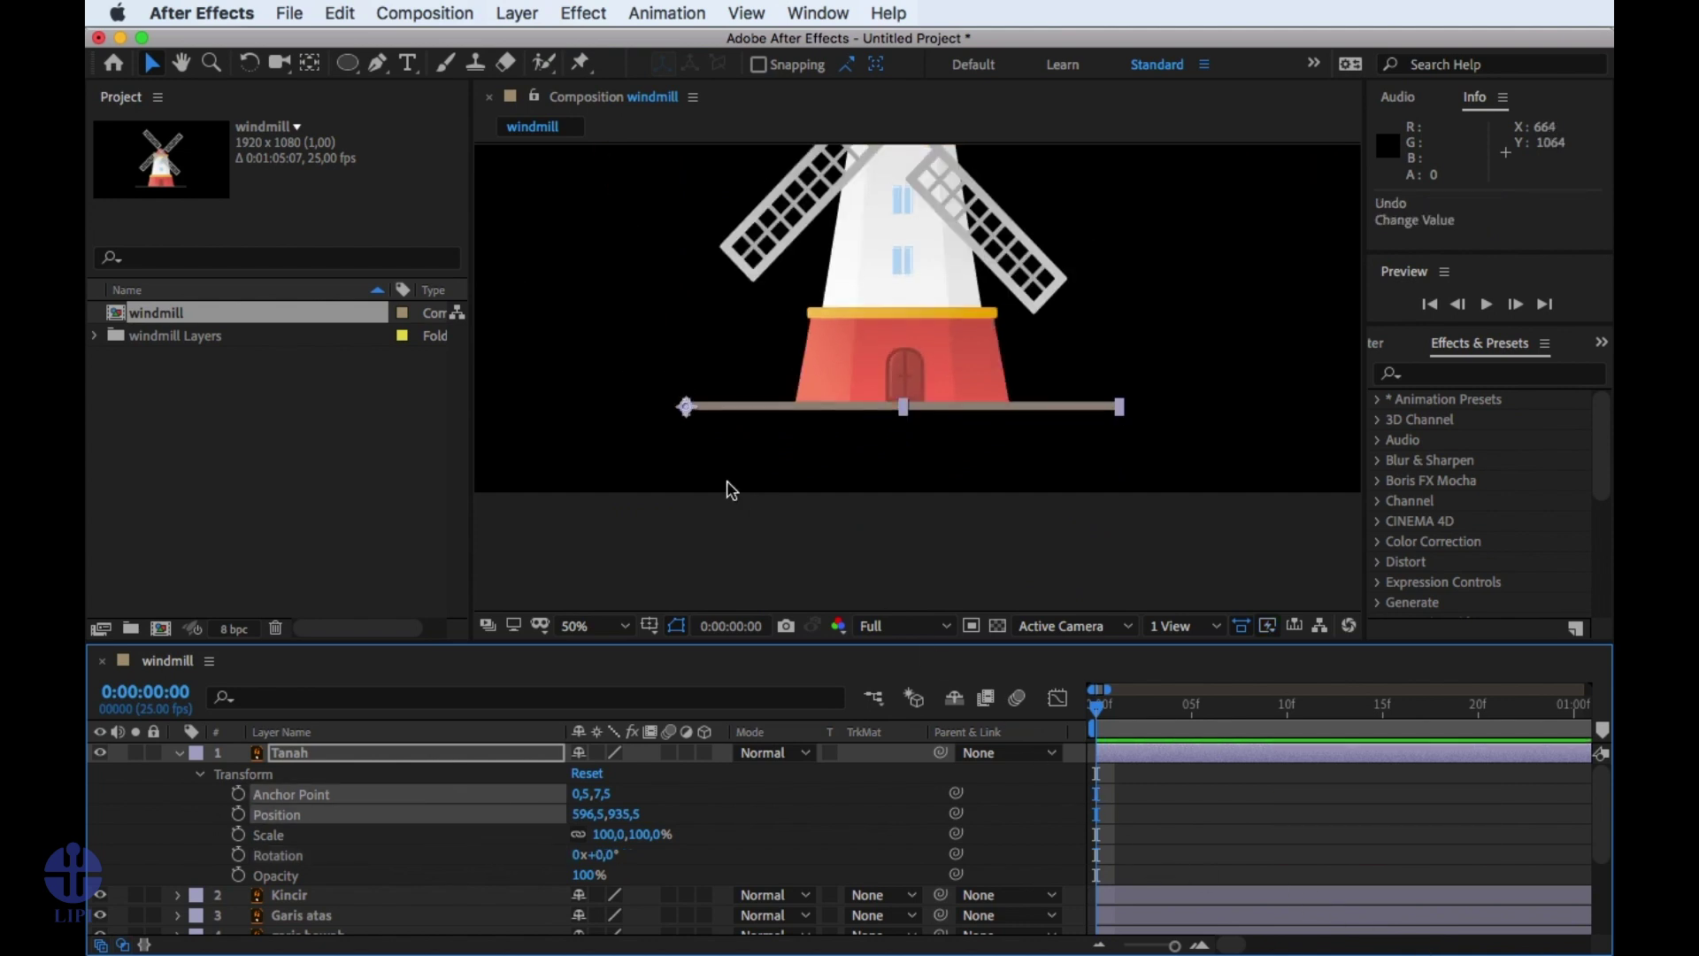
Move the Tanah layer's anchor point back to the centre of the ground line.
key(y)
key(shift)
drag(687, 408, 904, 440)
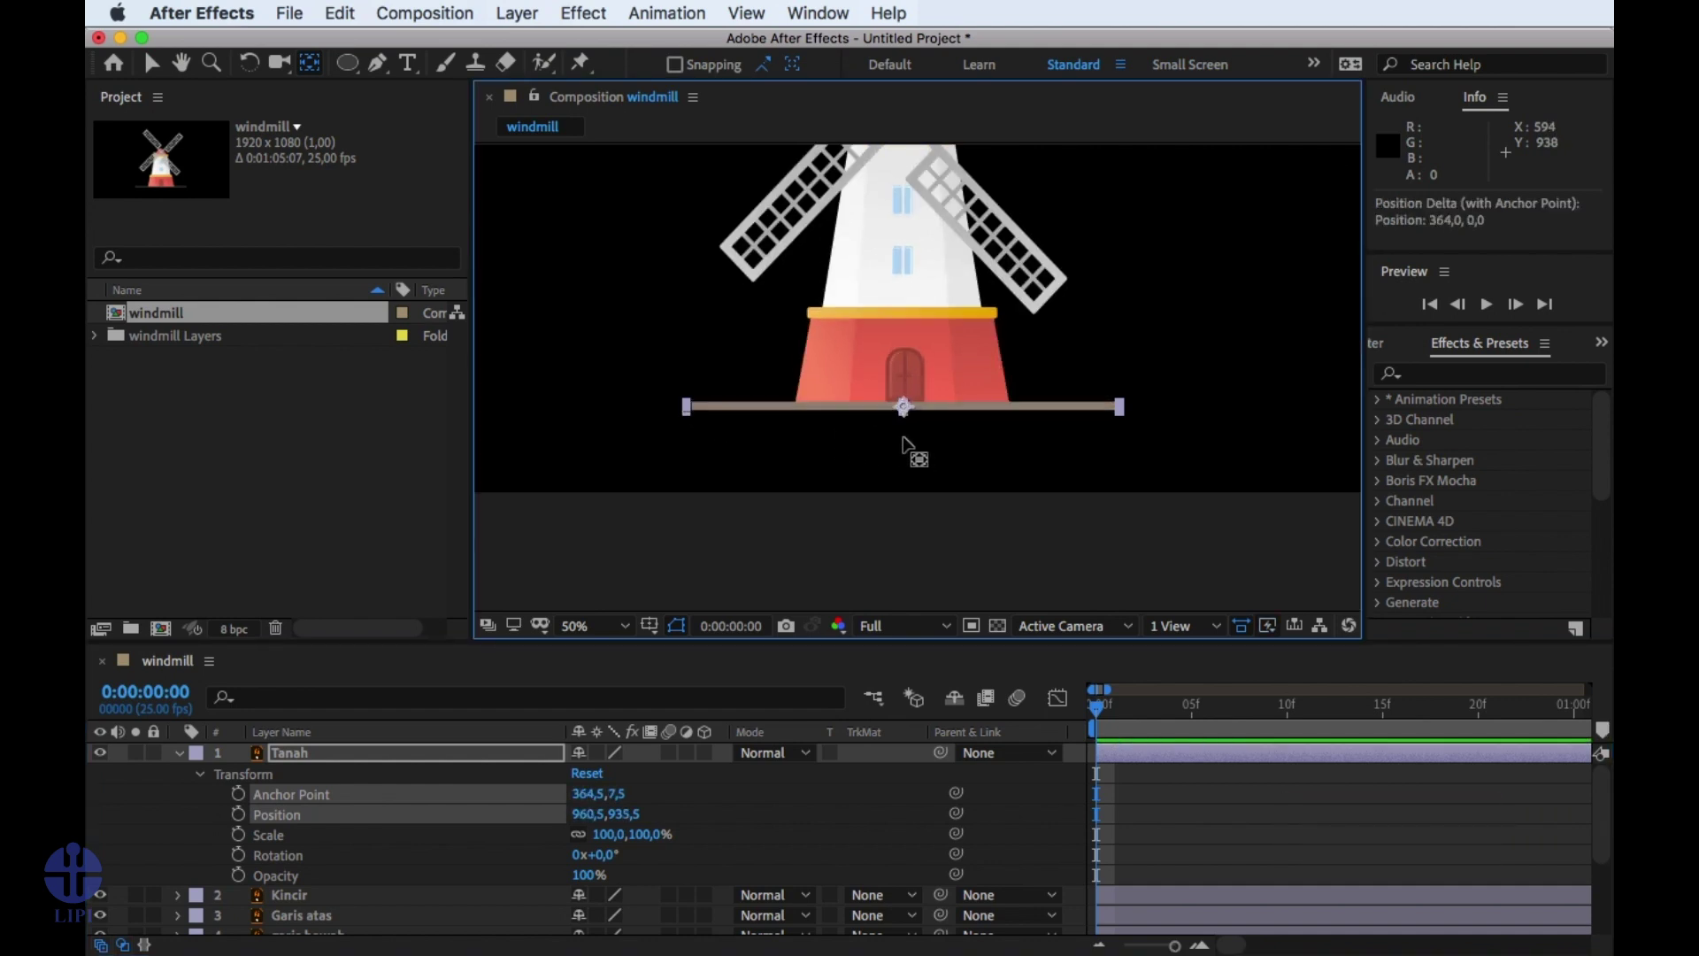
key(v)
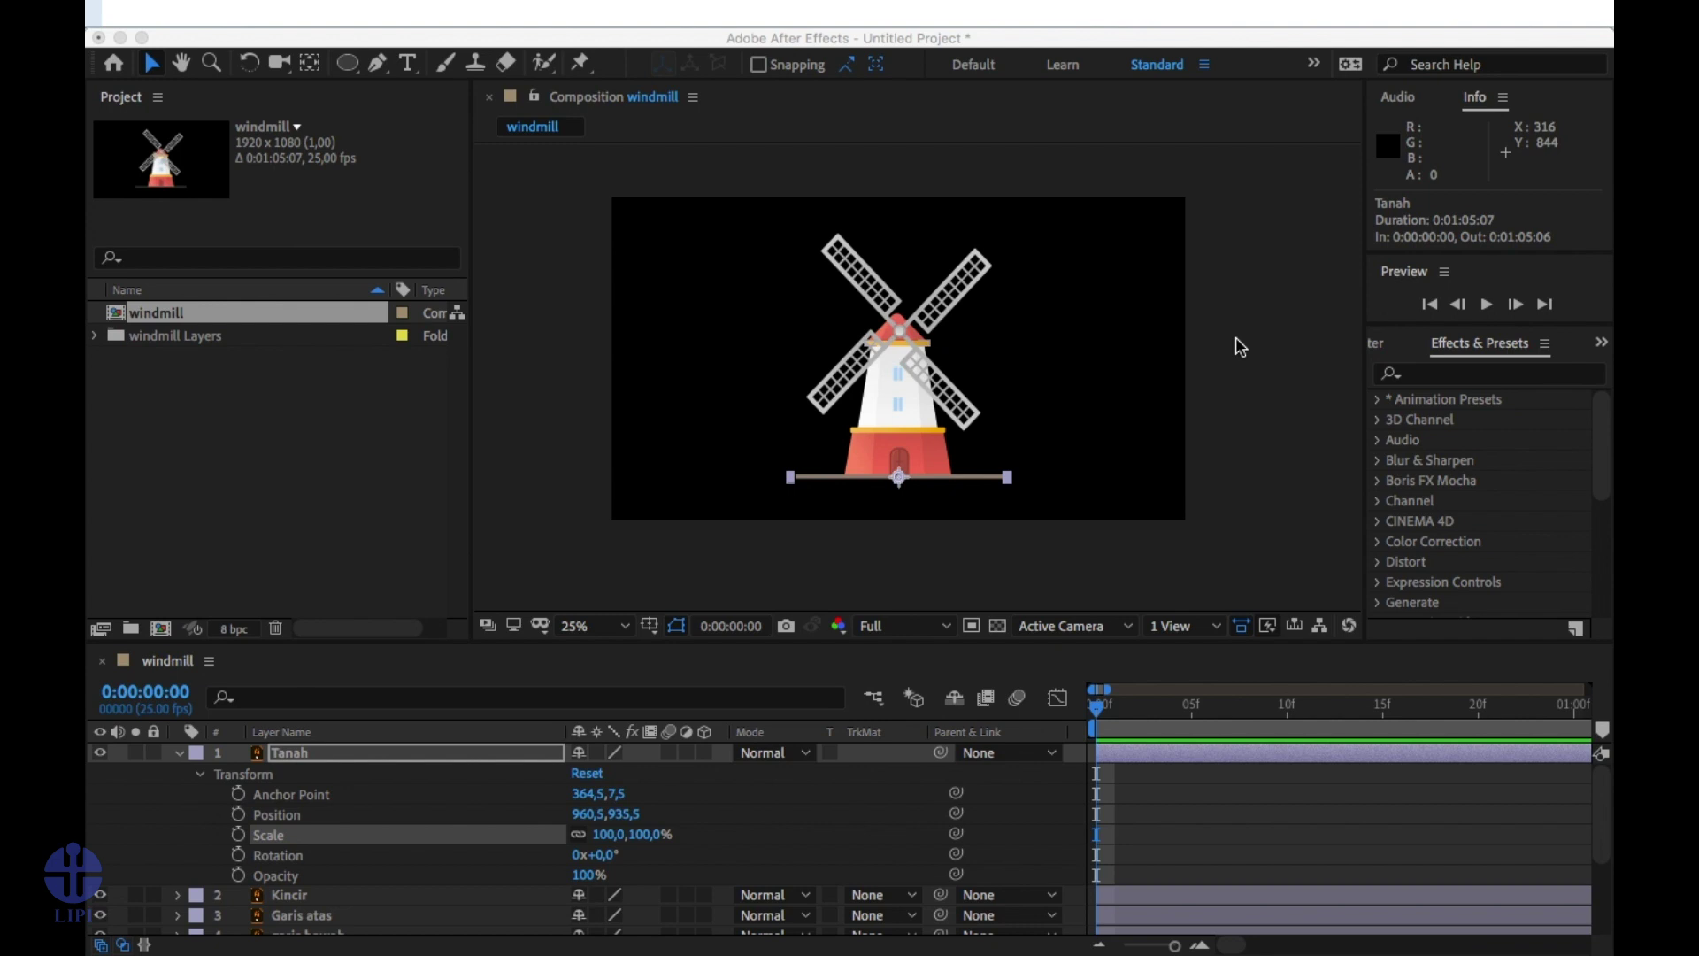
Create a 100% Scale keyframe on the Tanah layer and move it to frame 20.
click(371, 763)
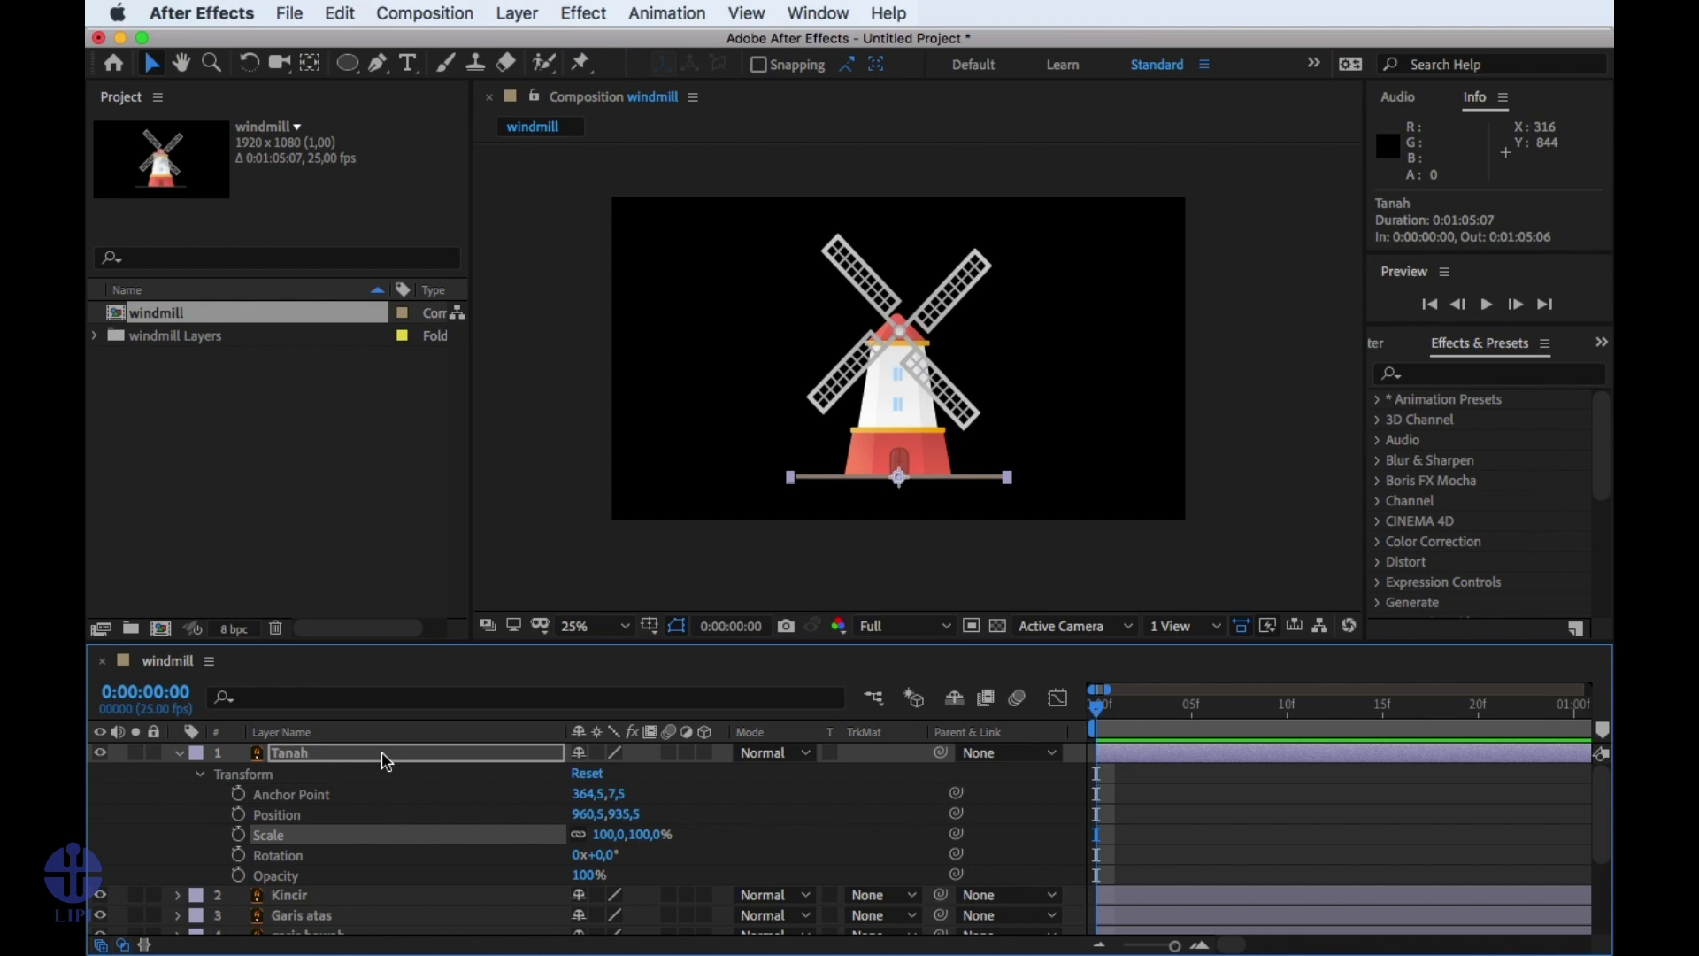
click(239, 837)
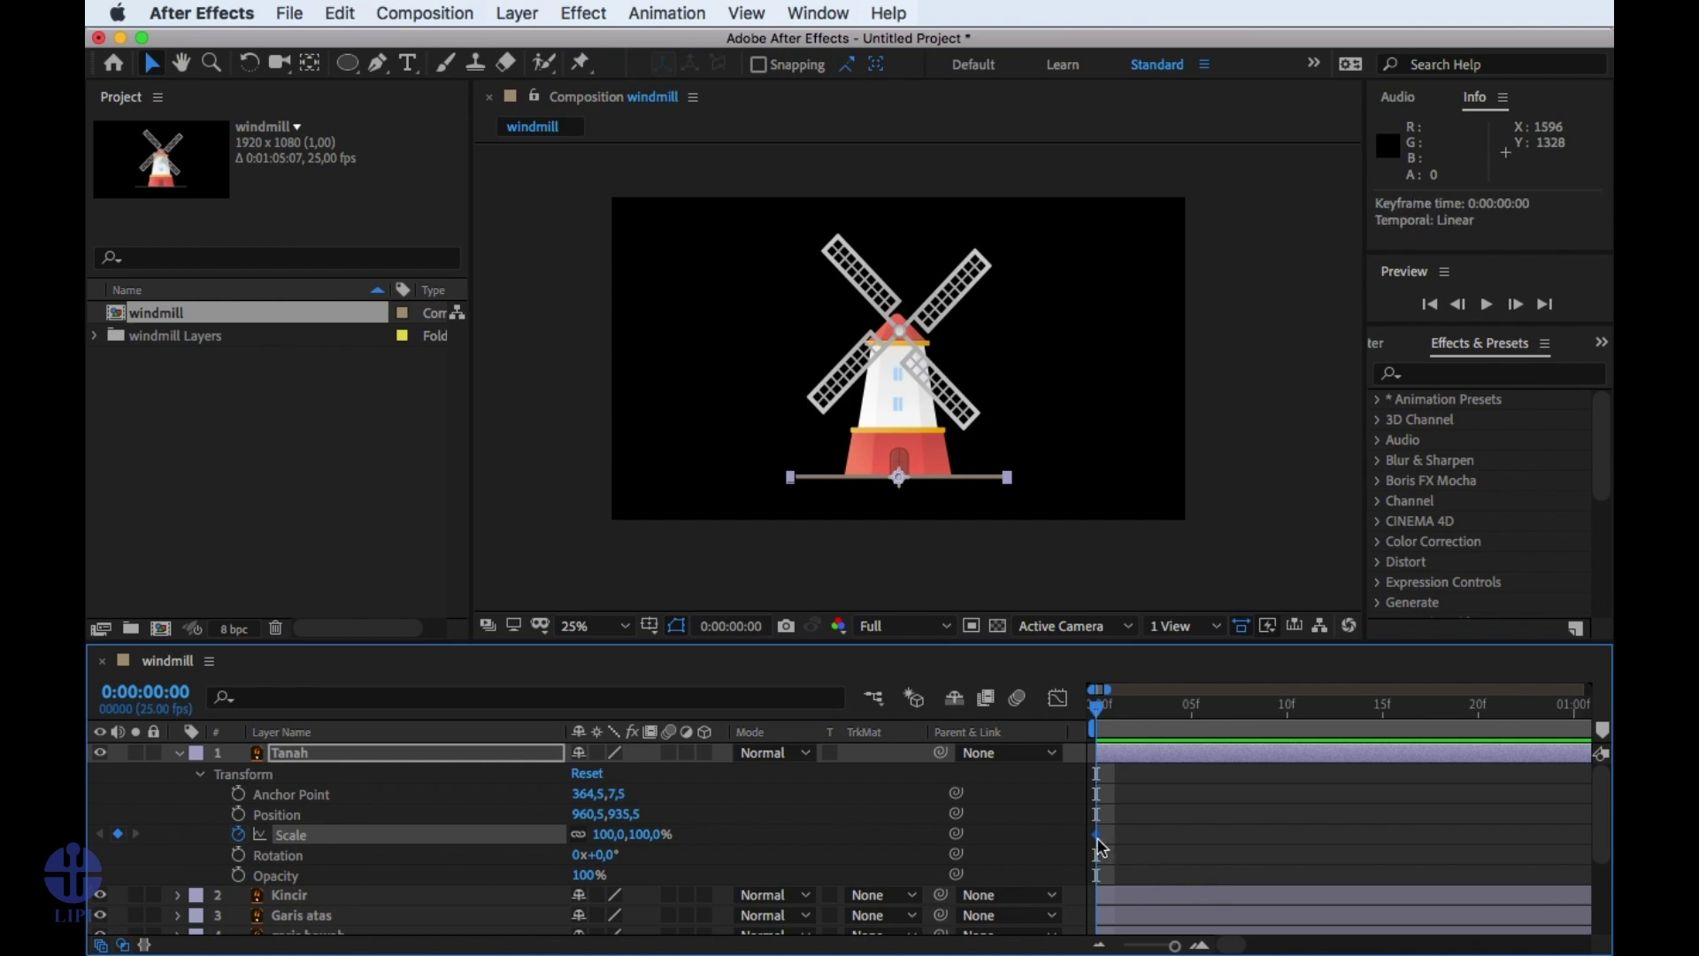
mouse_move(1099, 845)
drag(1099, 846, 1482, 840)
Set the Tanah layer's Scale to 0% at the first frame.
click(603, 834)
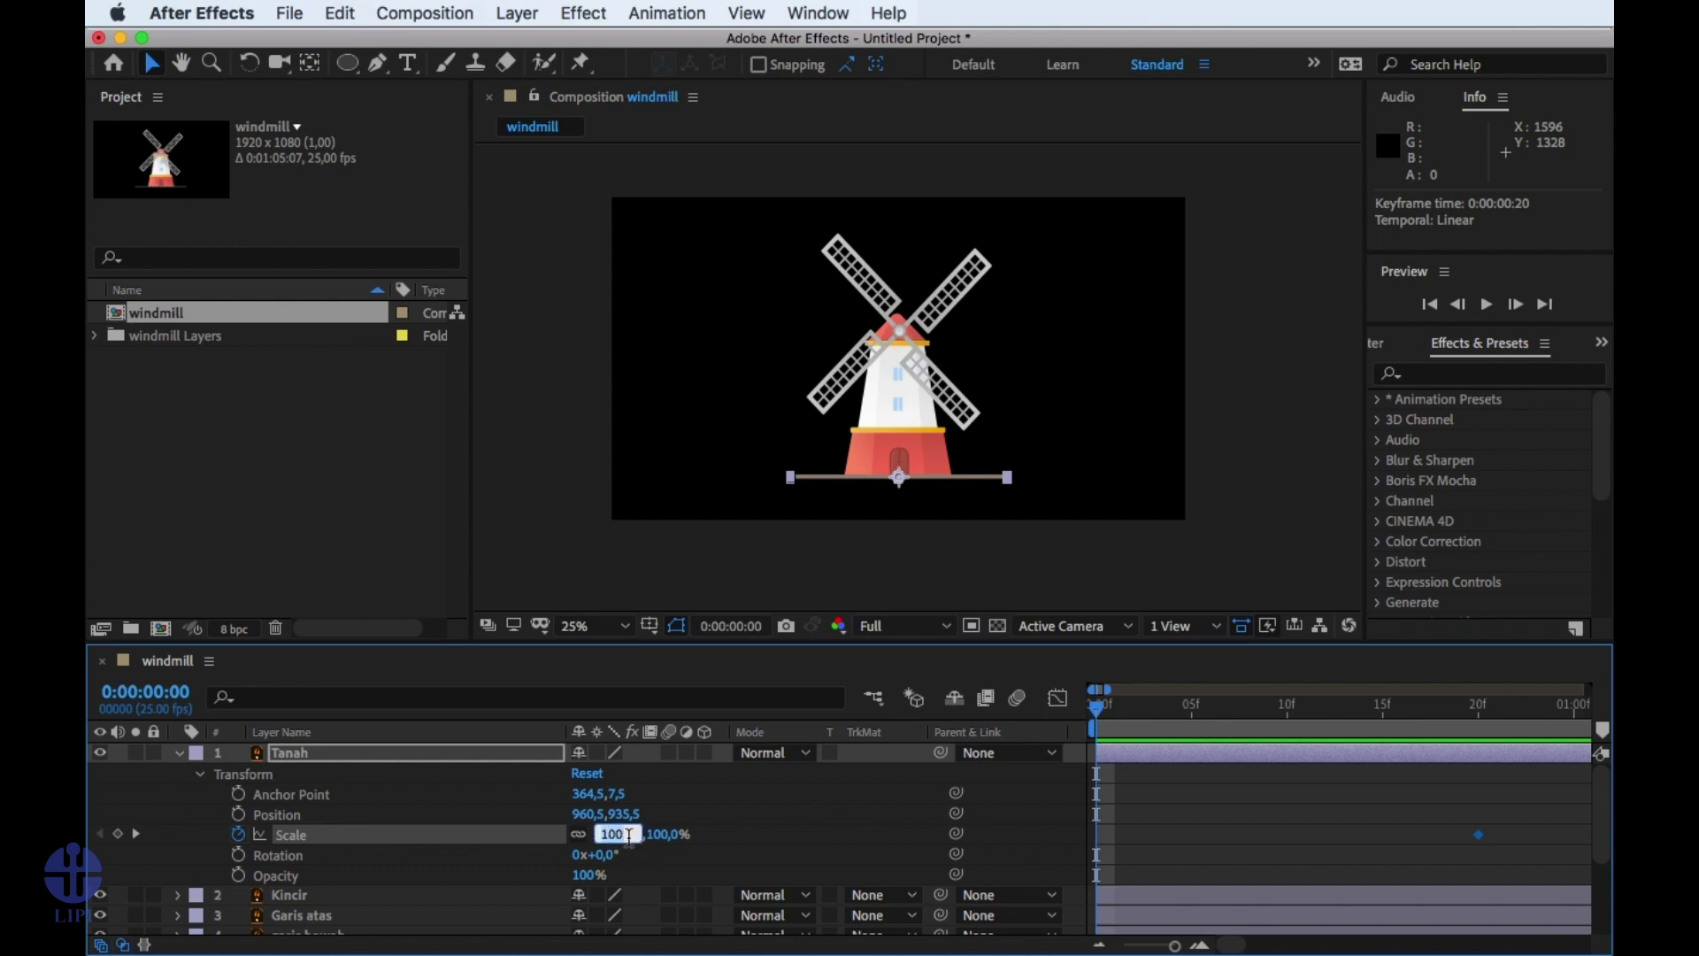
text(0)
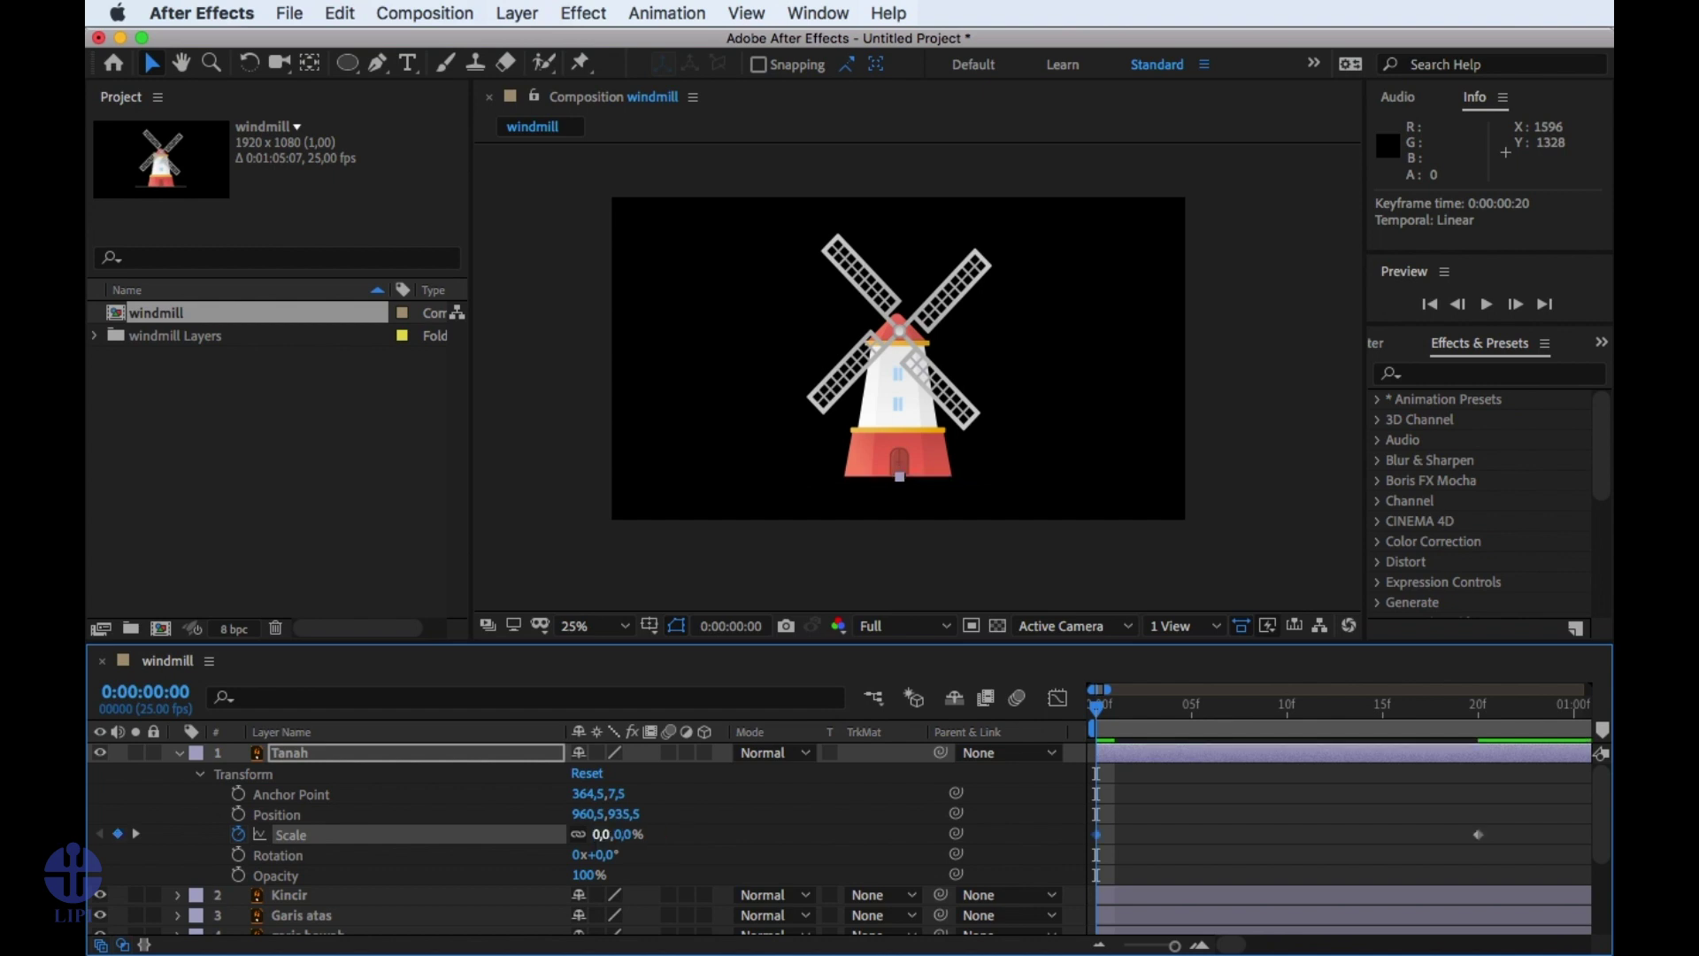
click(1270, 786)
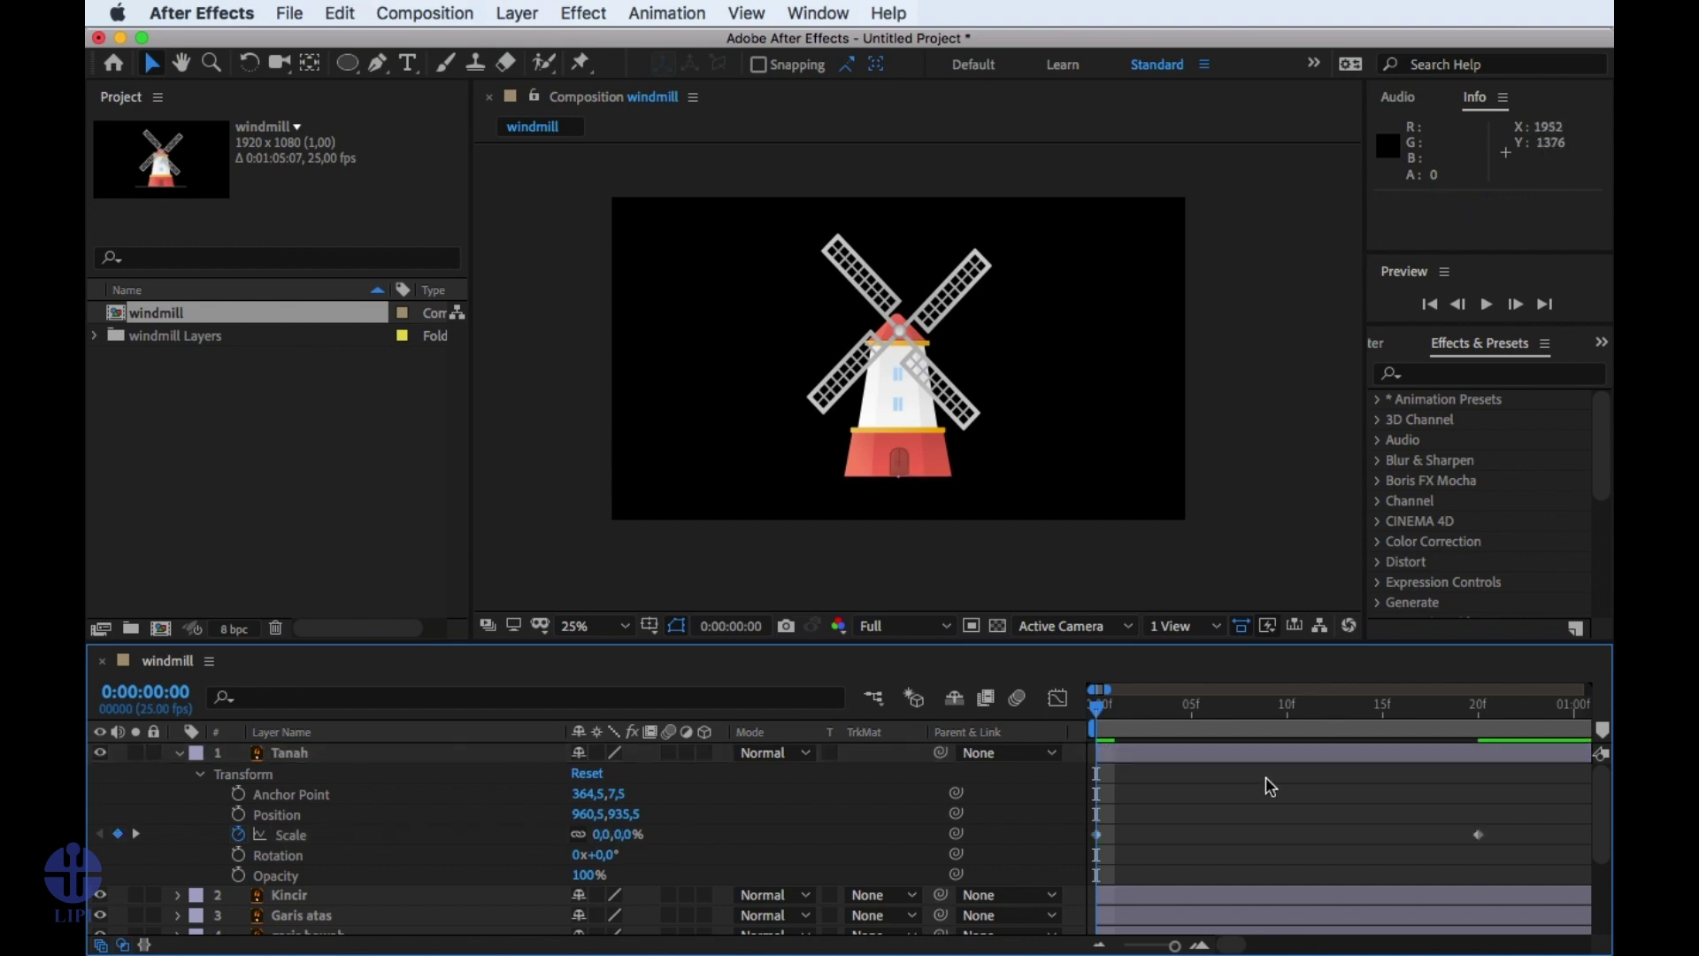
Preview the ground line's linear scale-up animation repeatedly from the first frame.
key(space)
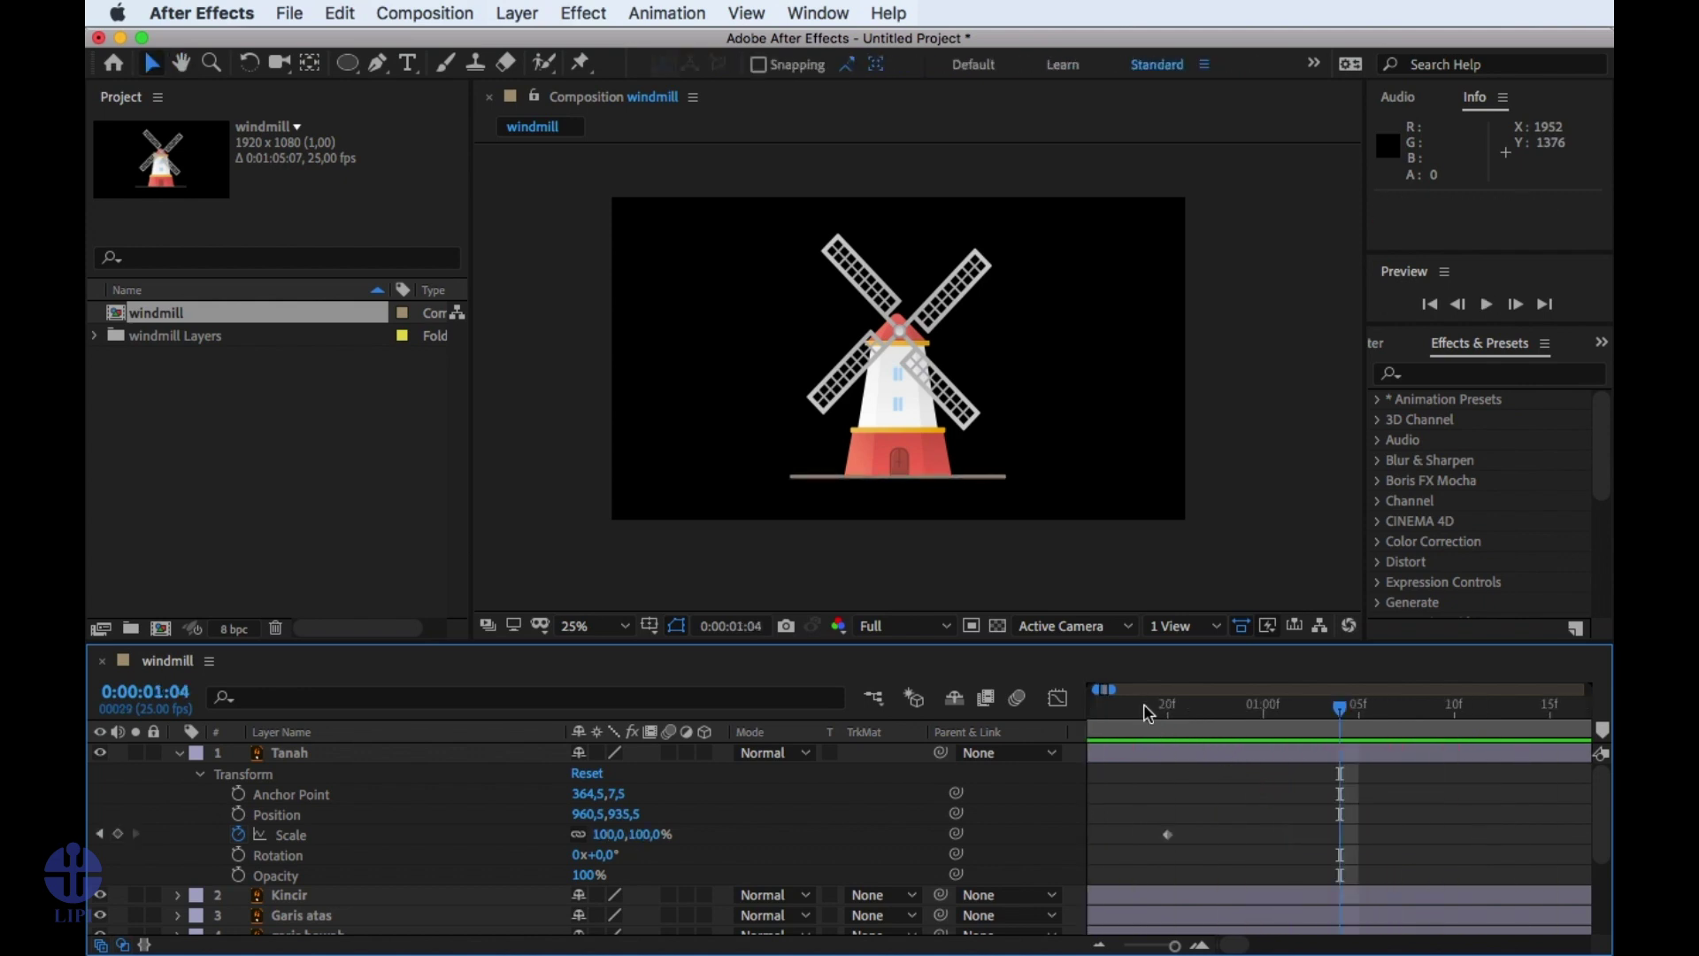
key(space)
key(space)
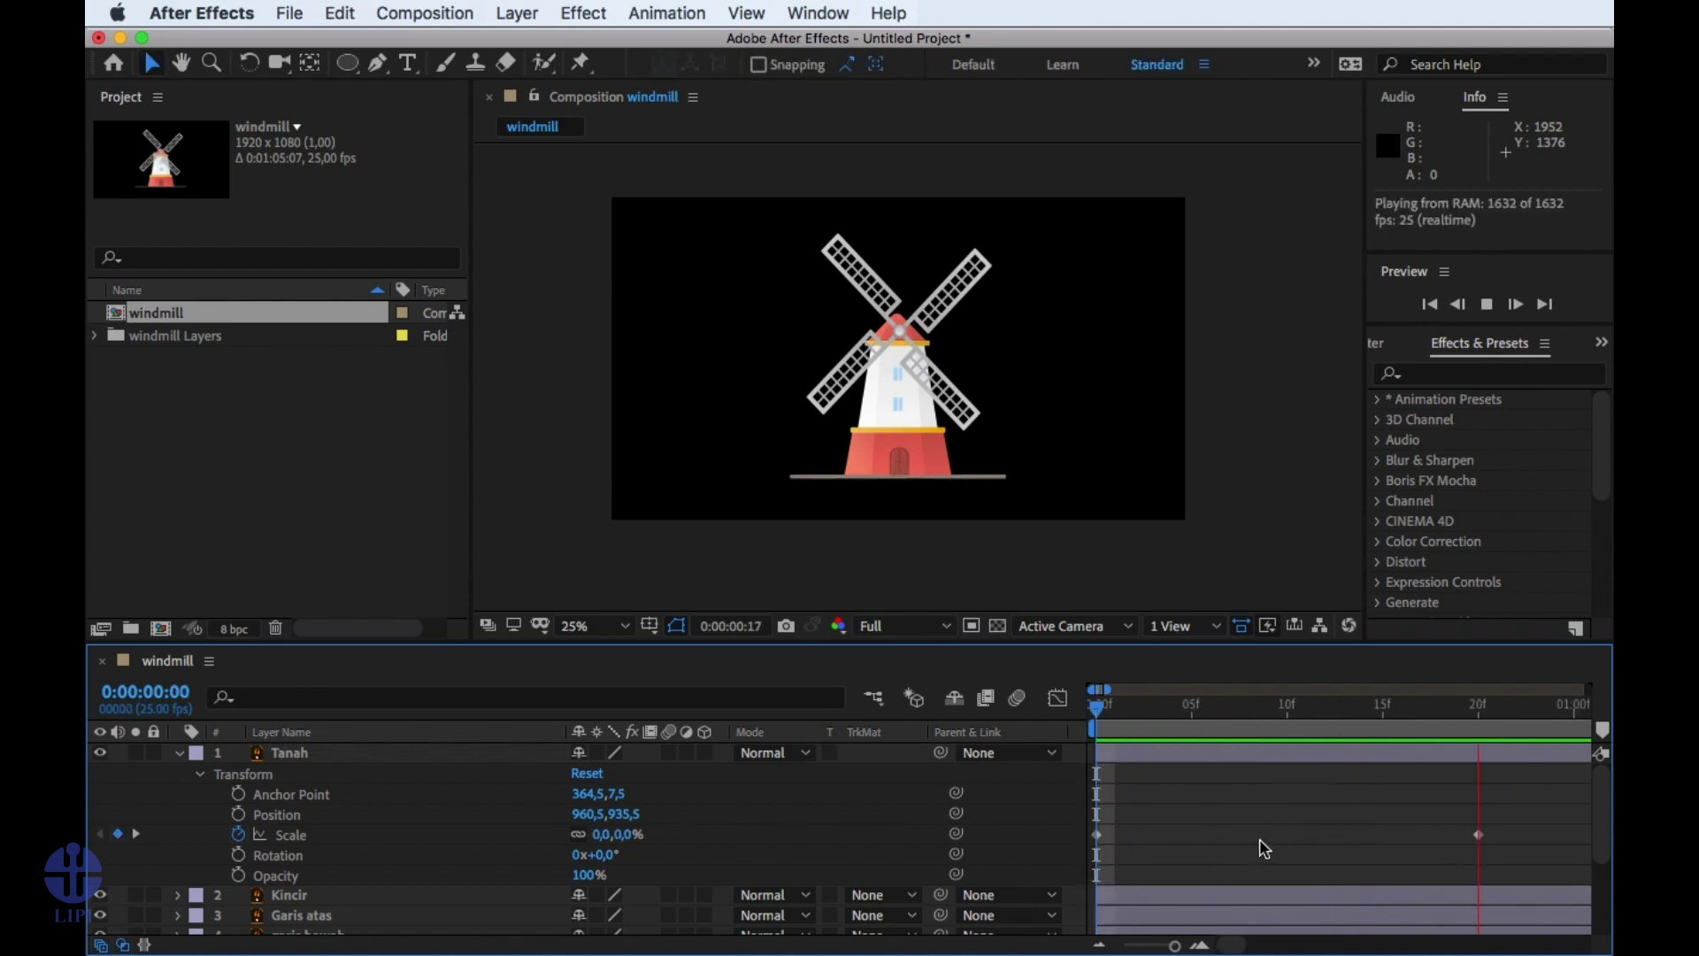
key(space)
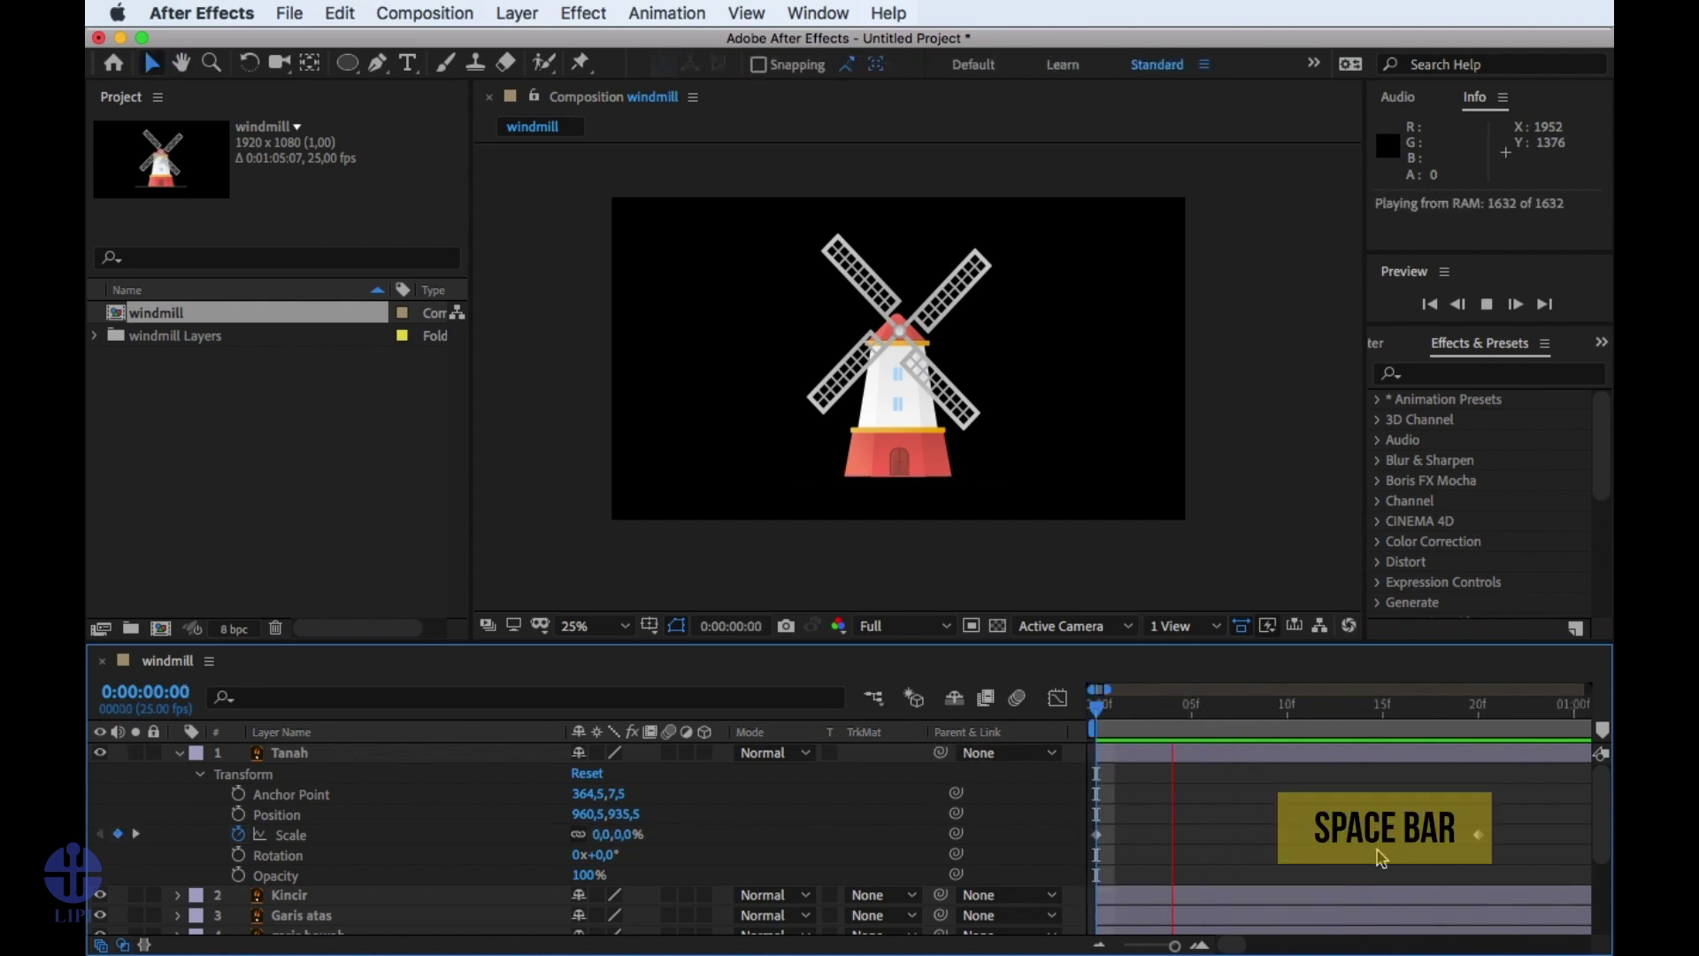
Apply Easy Ease to the Tanah layer's Scale keyframe at frame 20.
click(1368, 735)
drag(1273, 717, 1478, 779)
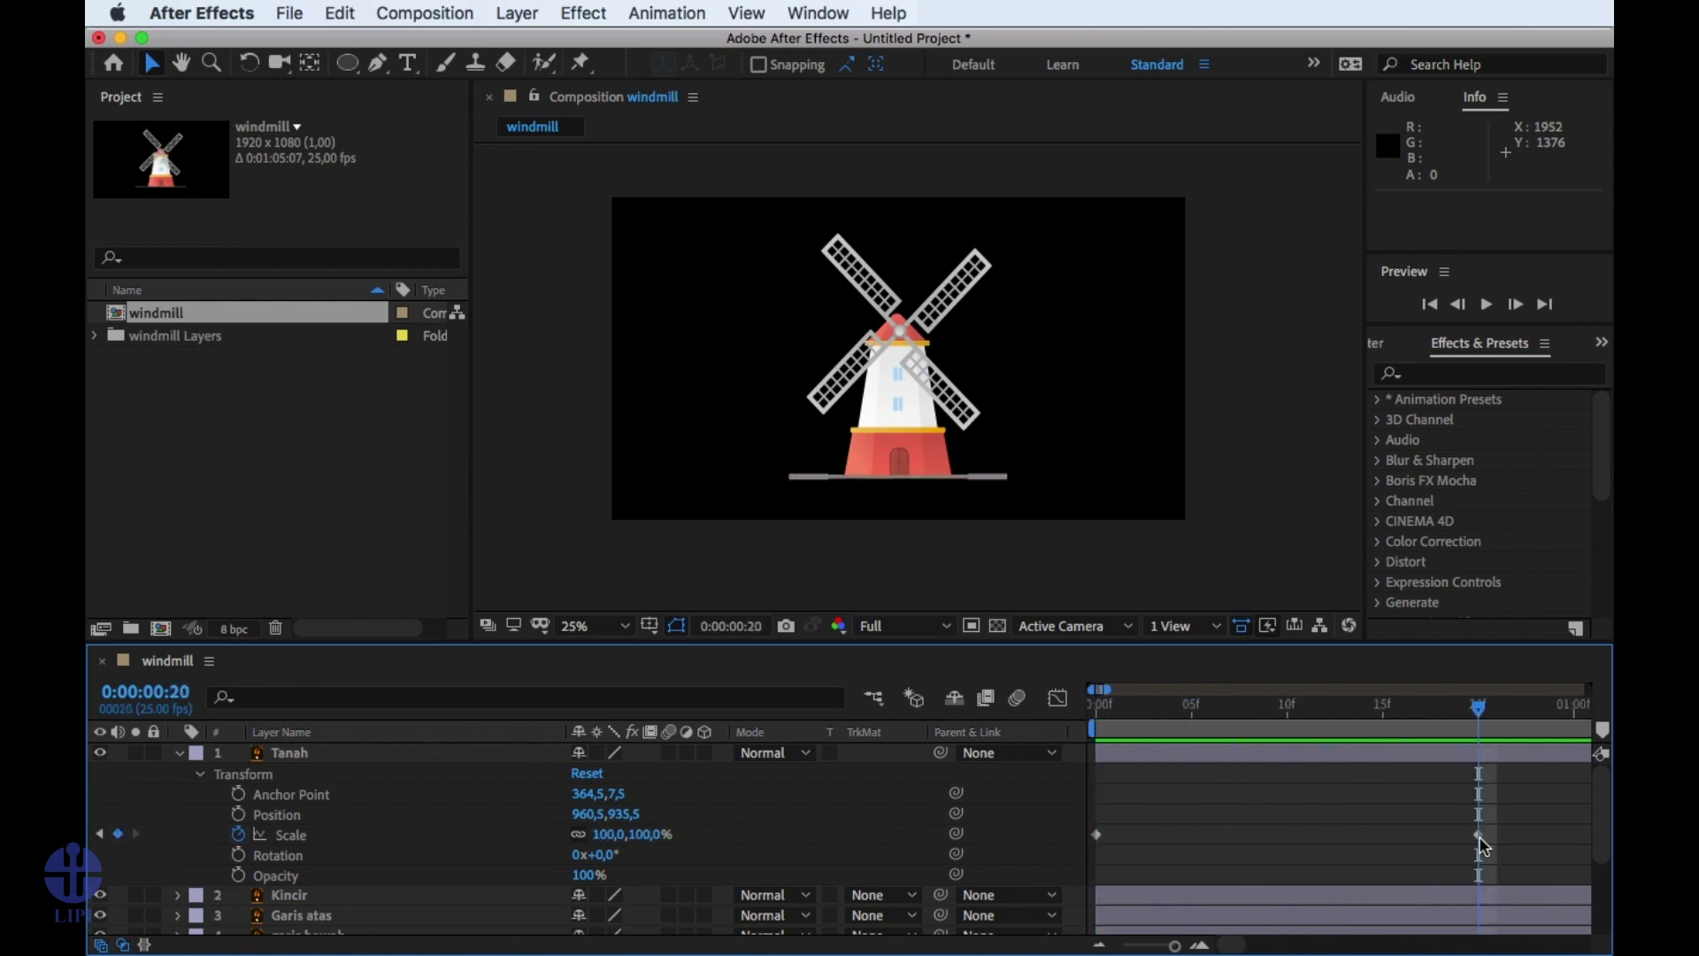
click(1479, 836)
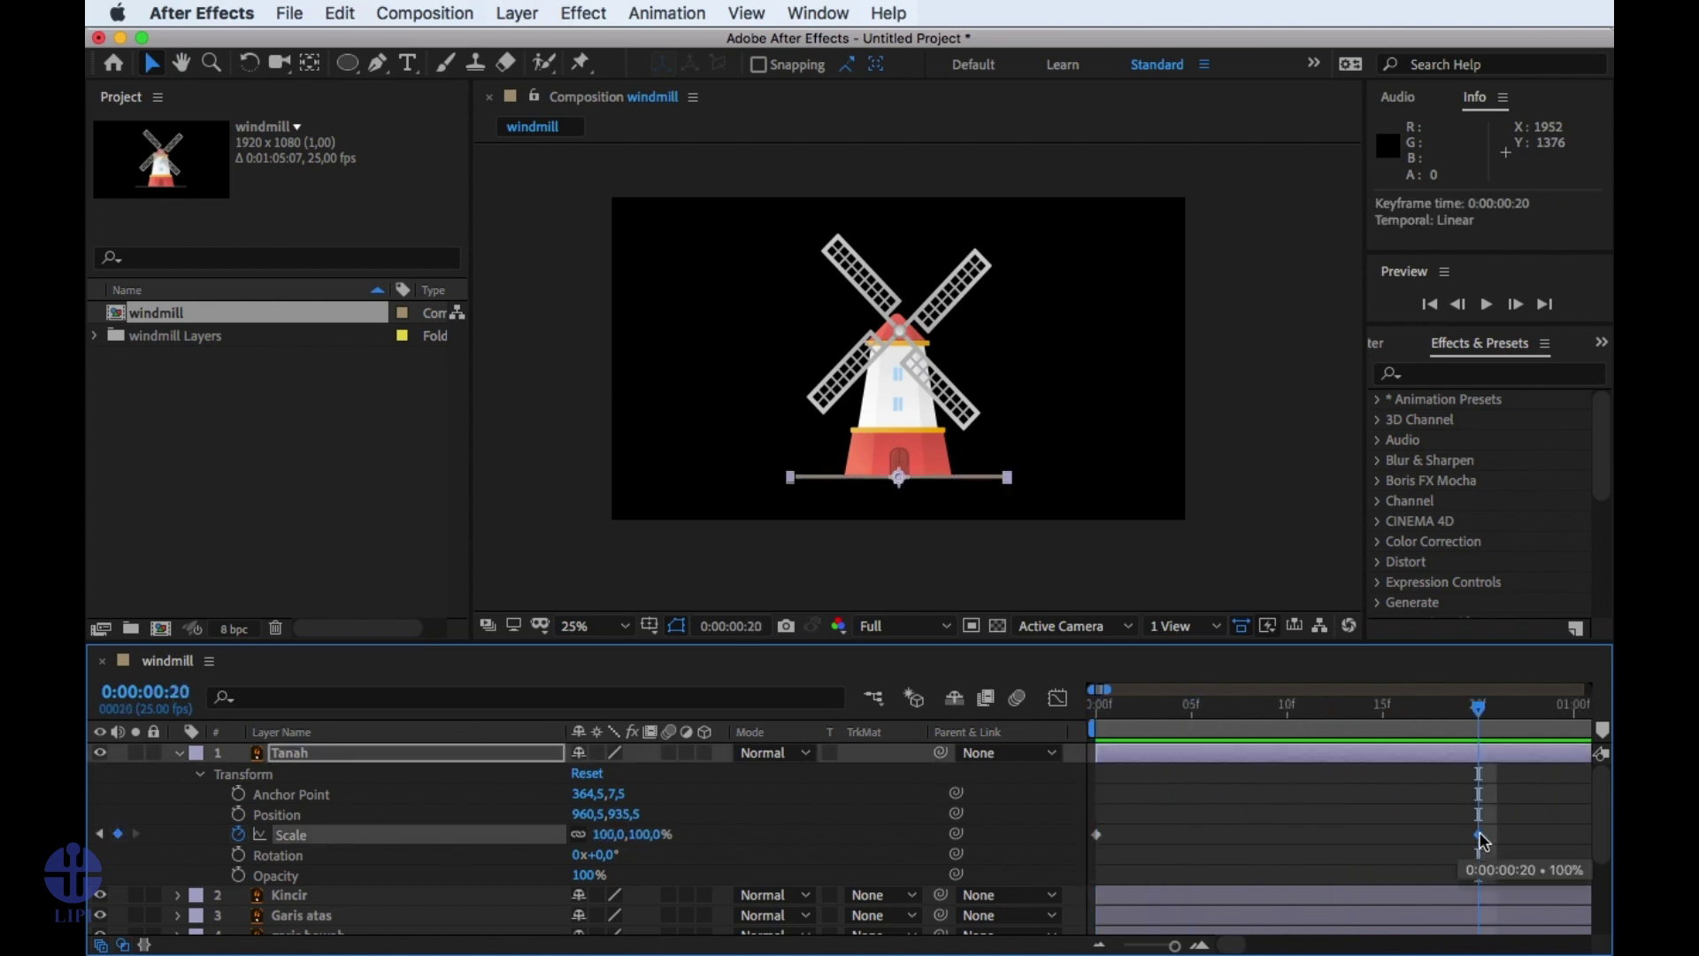
right_click(1481, 836)
mouse_move(1440, 927)
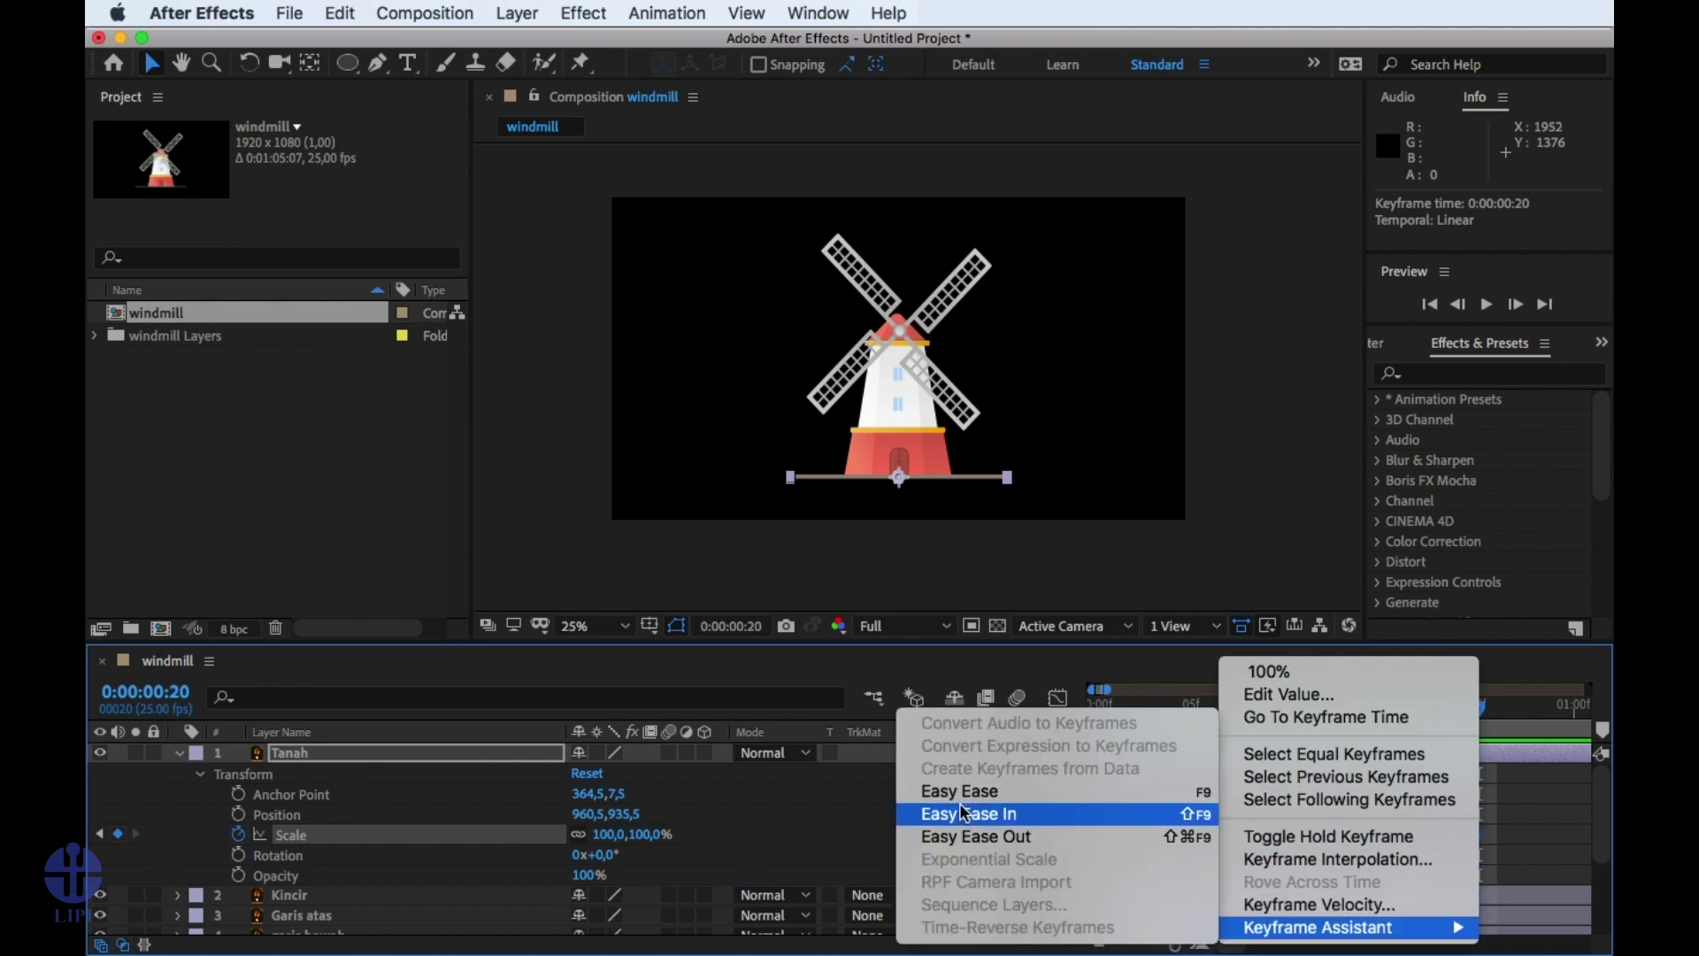
click(993, 799)
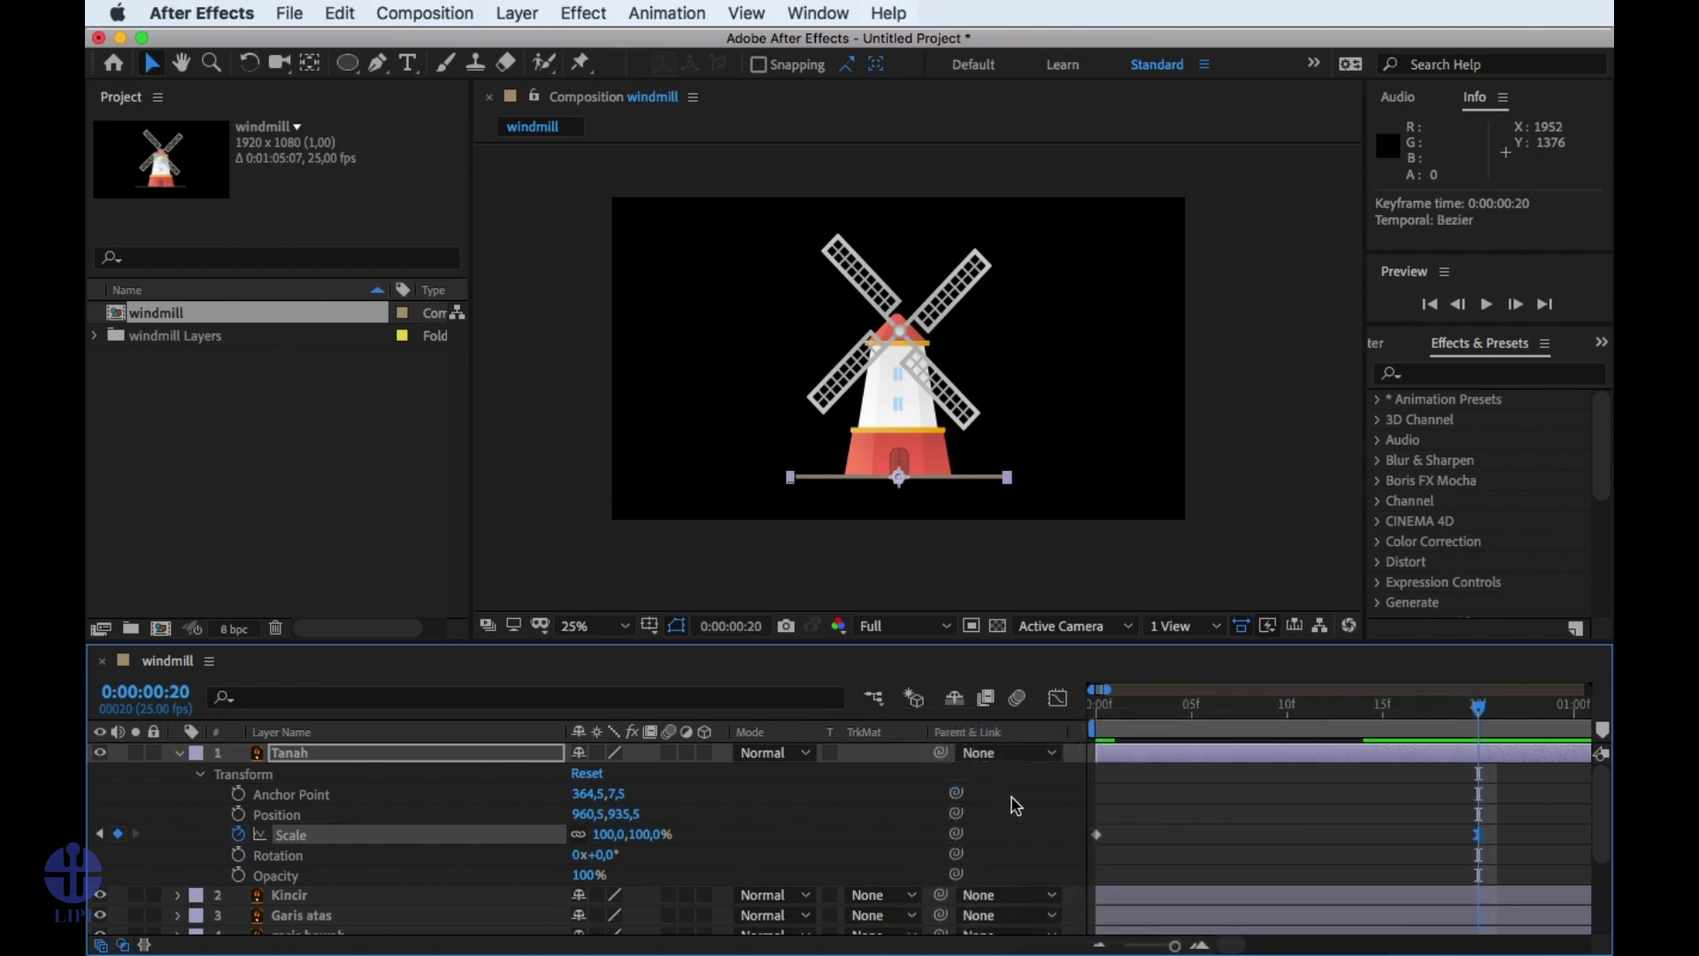
Reshape the Scale speed curve in the Graph Editor for a fast start and a long slowdown into the frame 20 keyframe.
click(1057, 699)
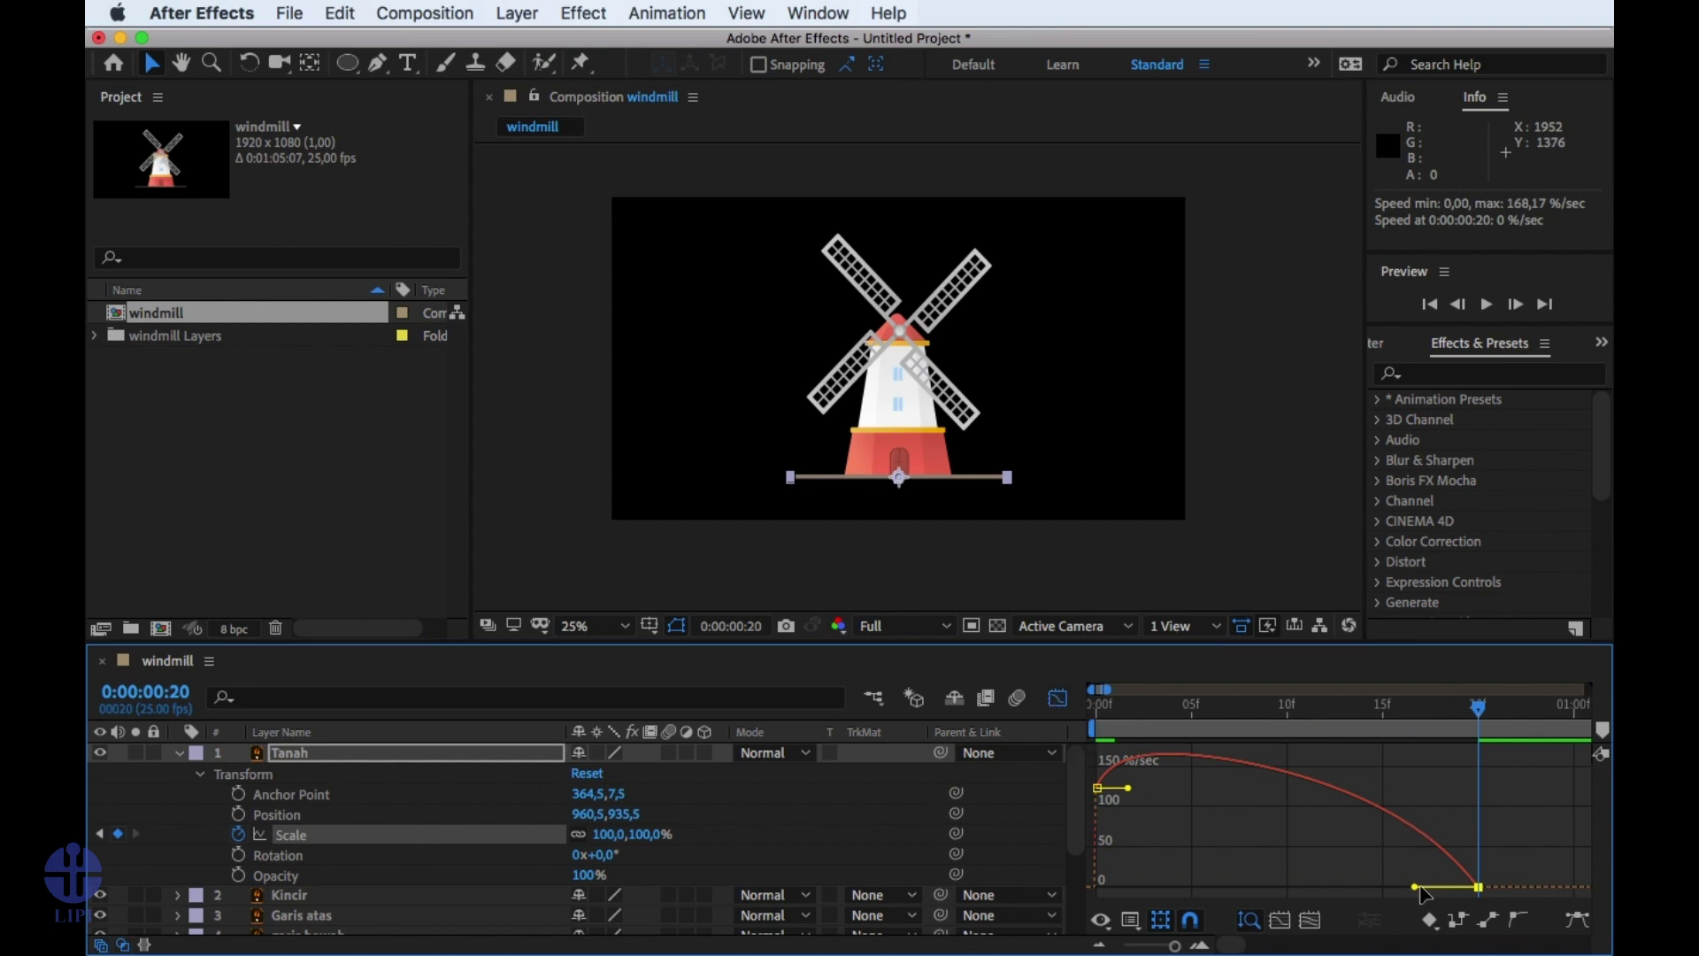
drag(1415, 887, 1286, 887)
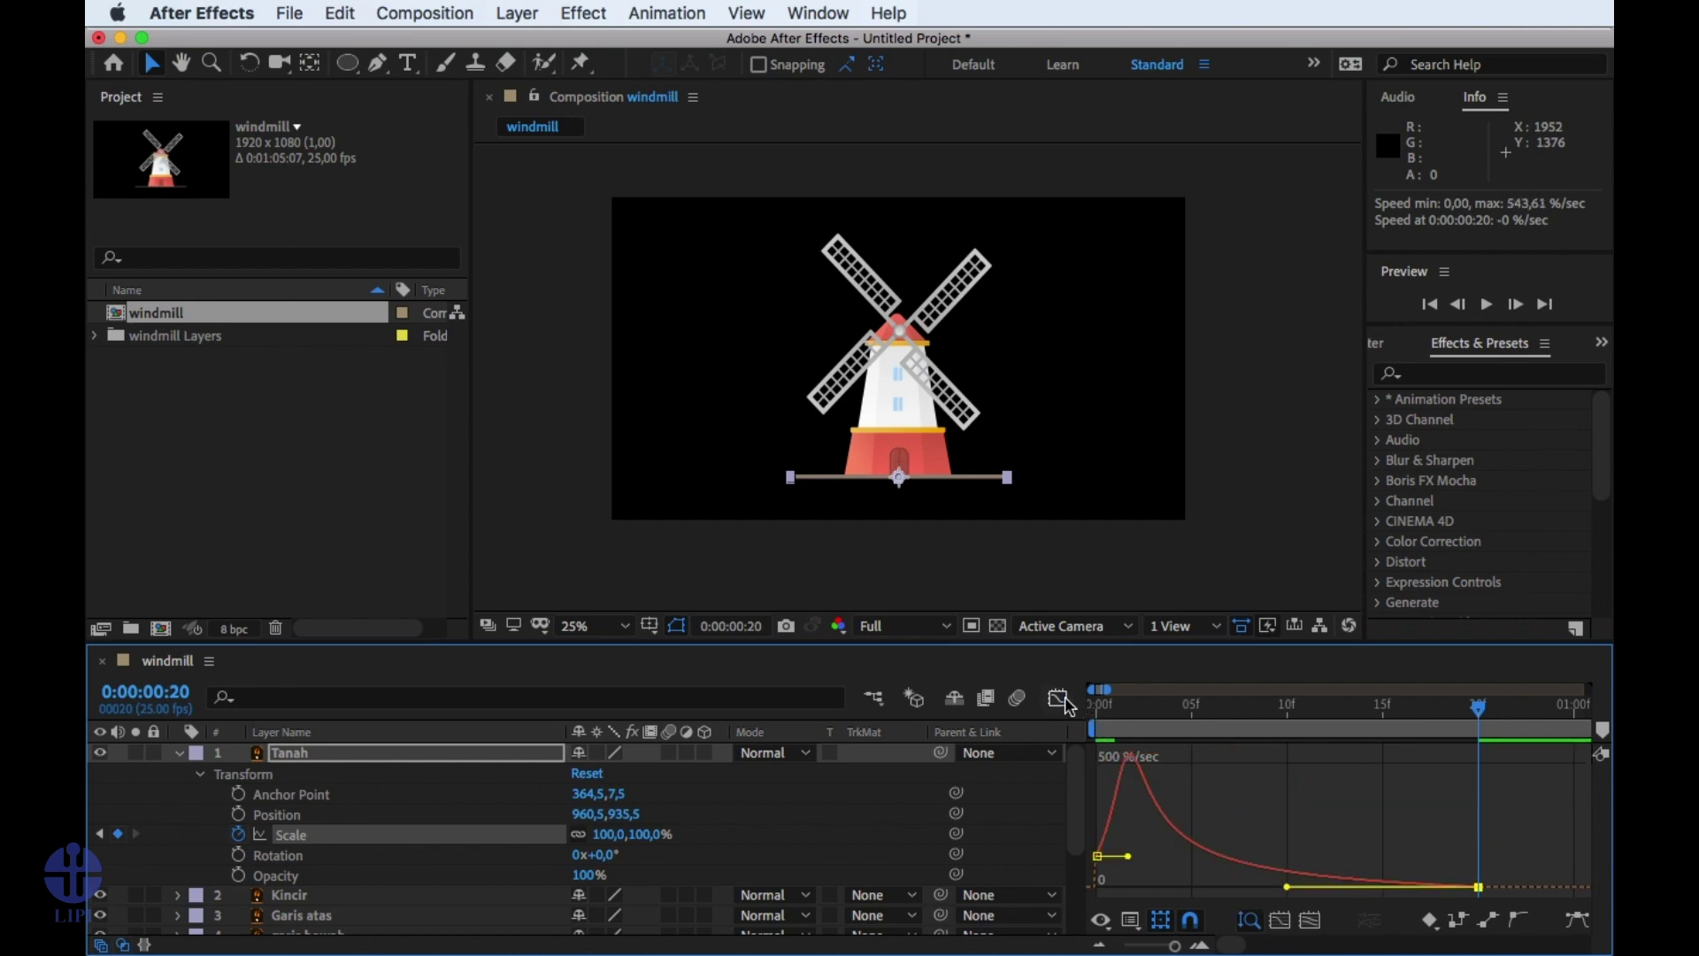
click(1057, 698)
click(1240, 795)
Preview the eased ground line scaling several times from the first frame to judge its speed.
key(space)
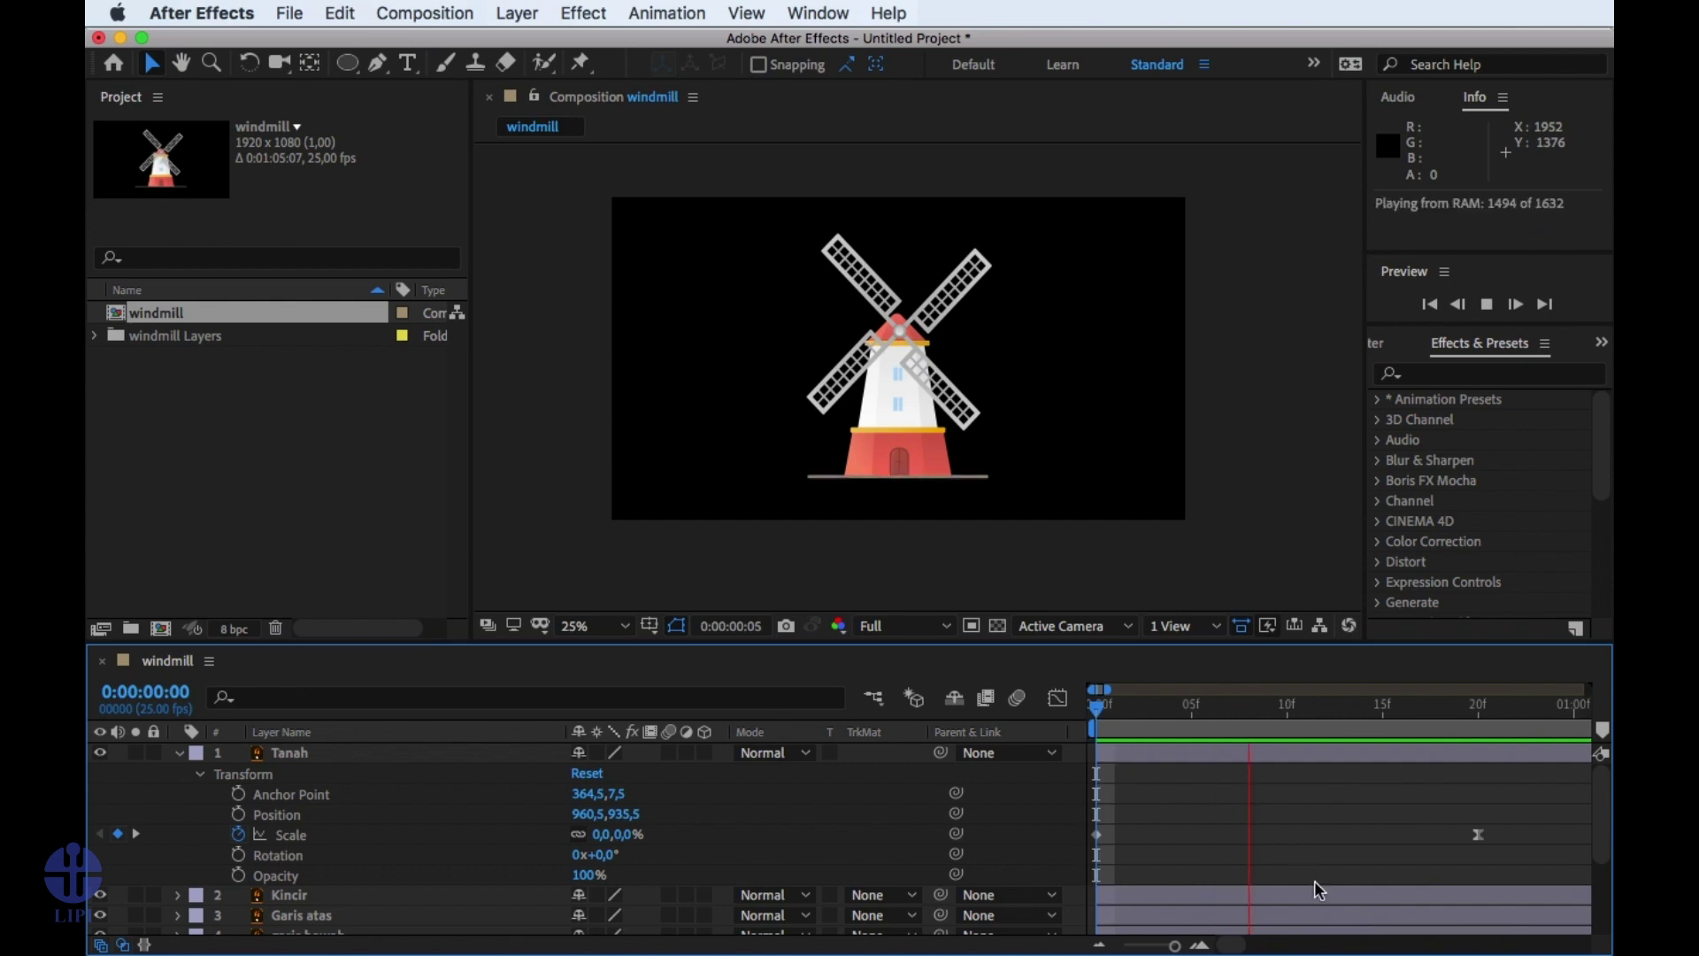
key(space)
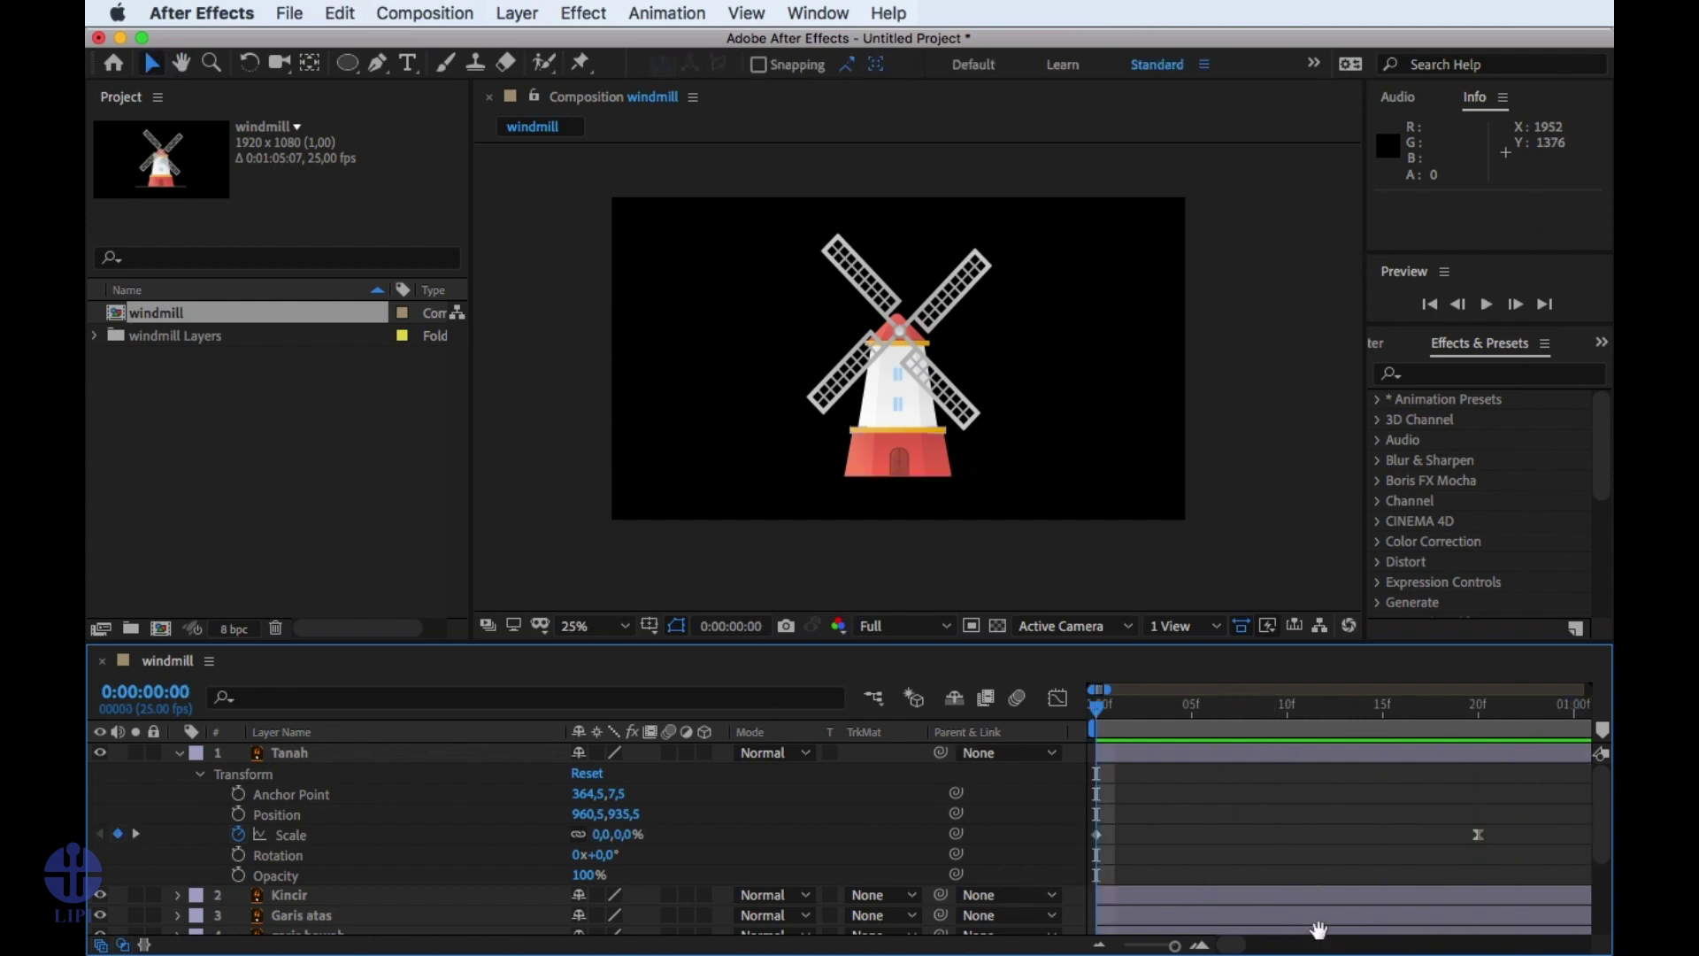
key(space)
key(space)
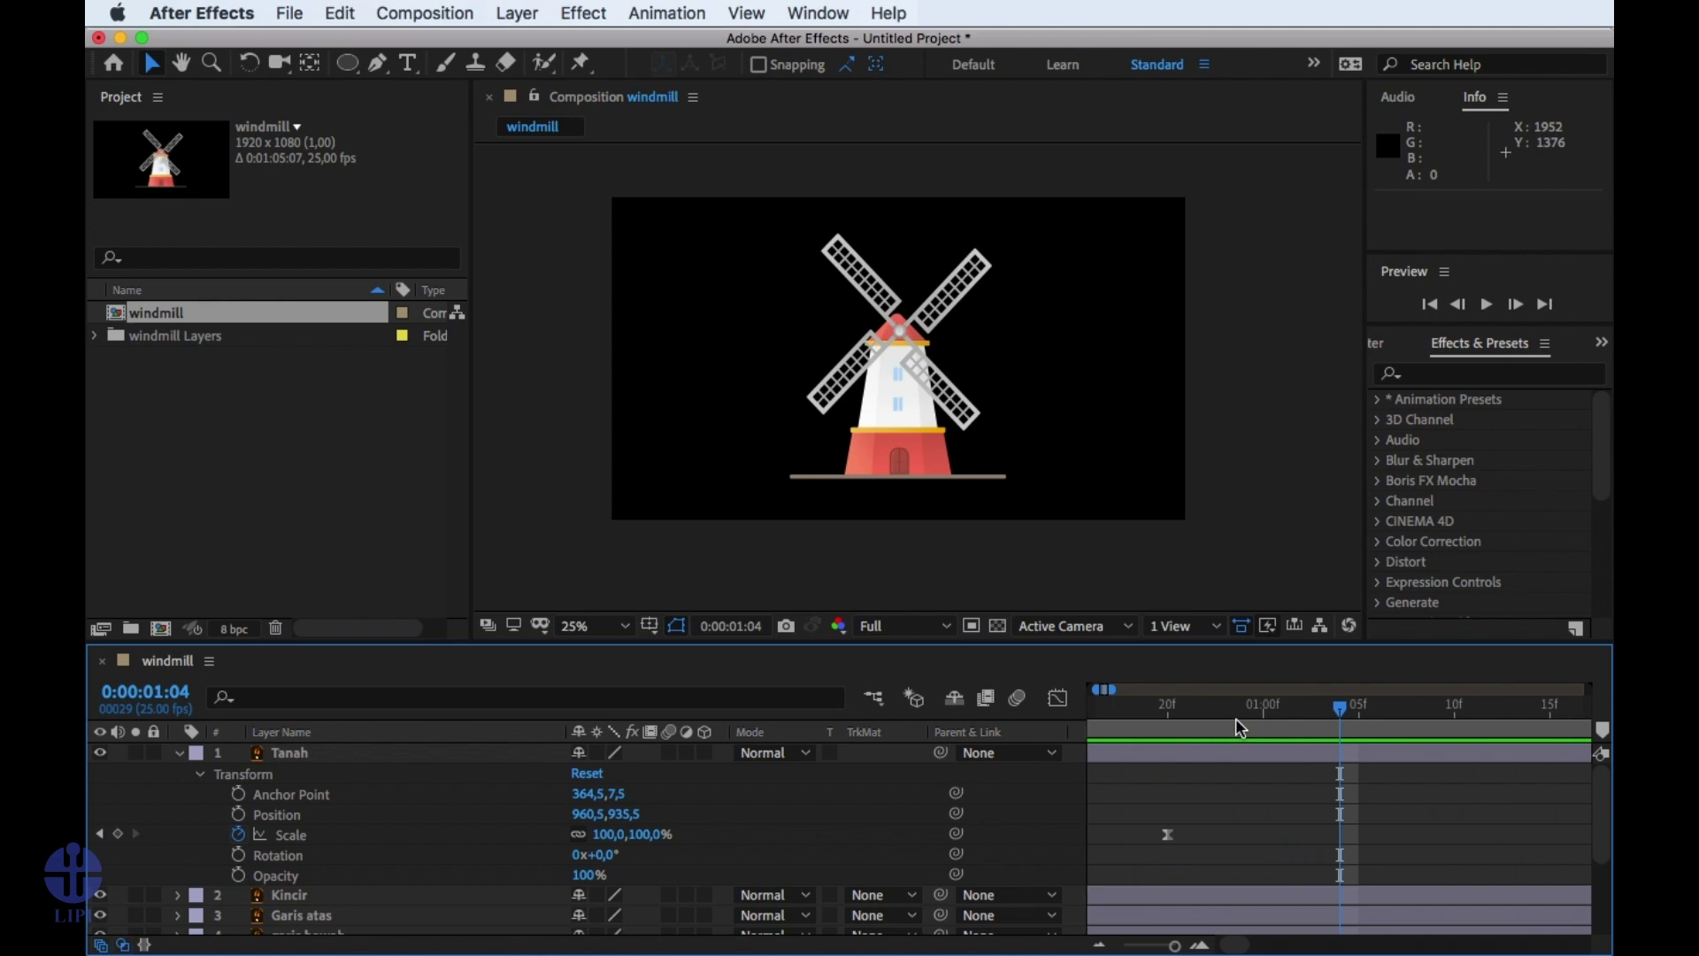
key(space)
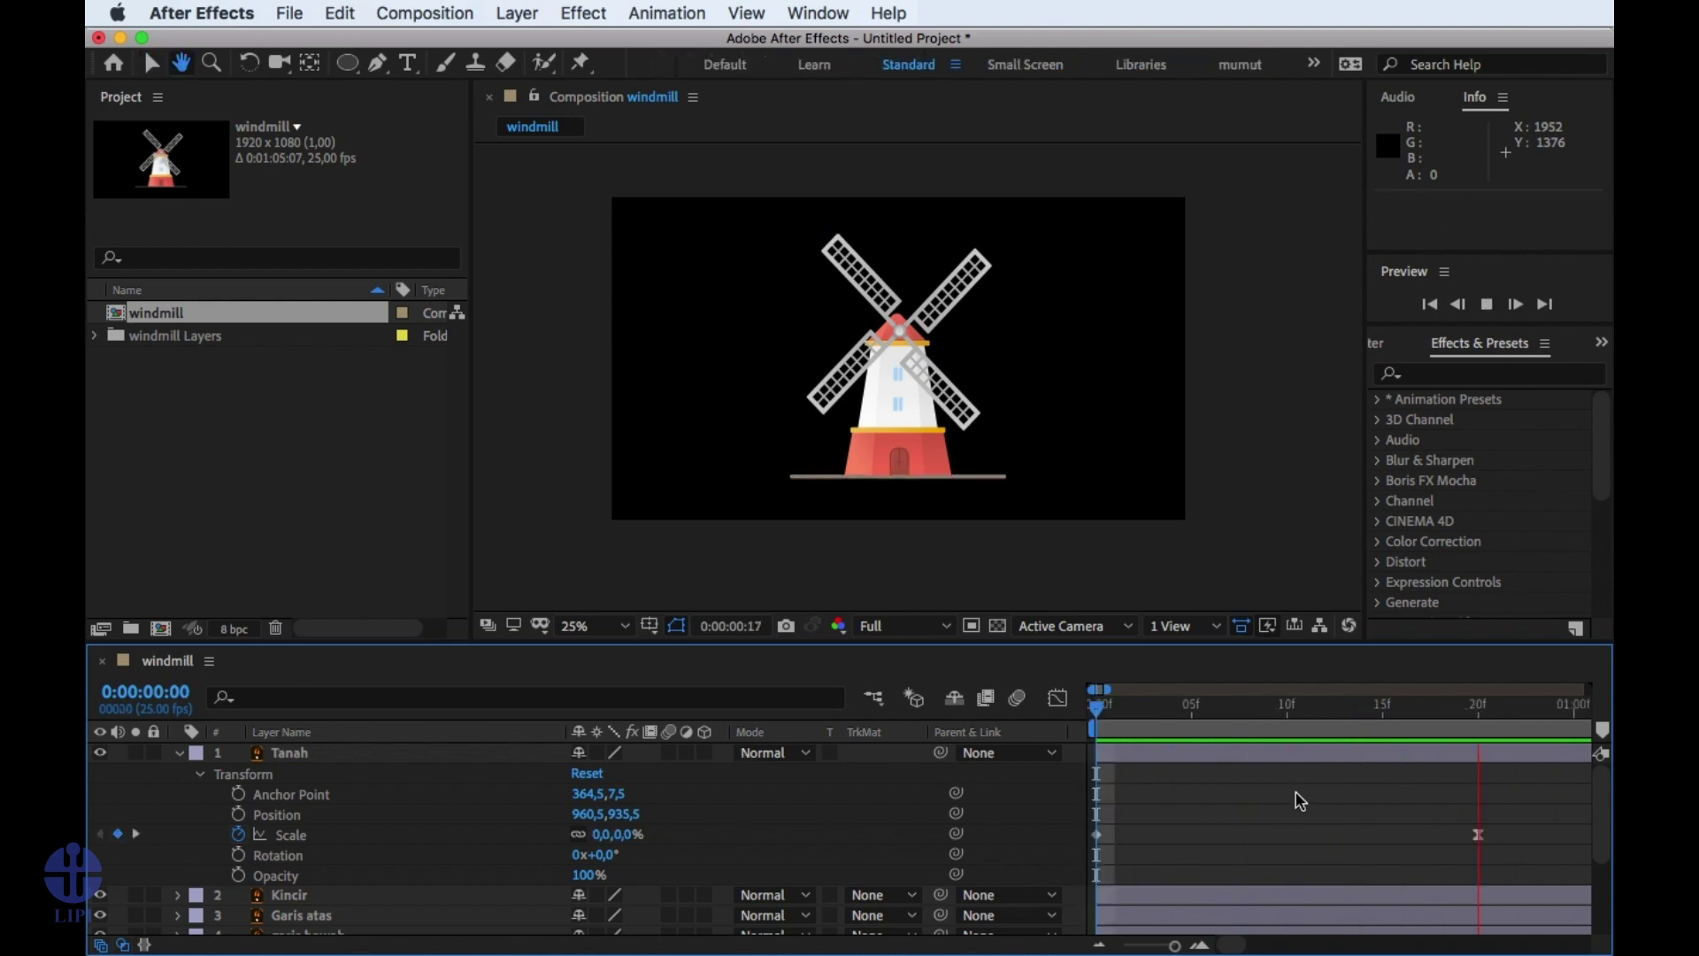
key(space)
Select the red lower wall layer, dinding bawah, reveal its Scale property and try a smaller scale to check its pivot.
click(931, 455)
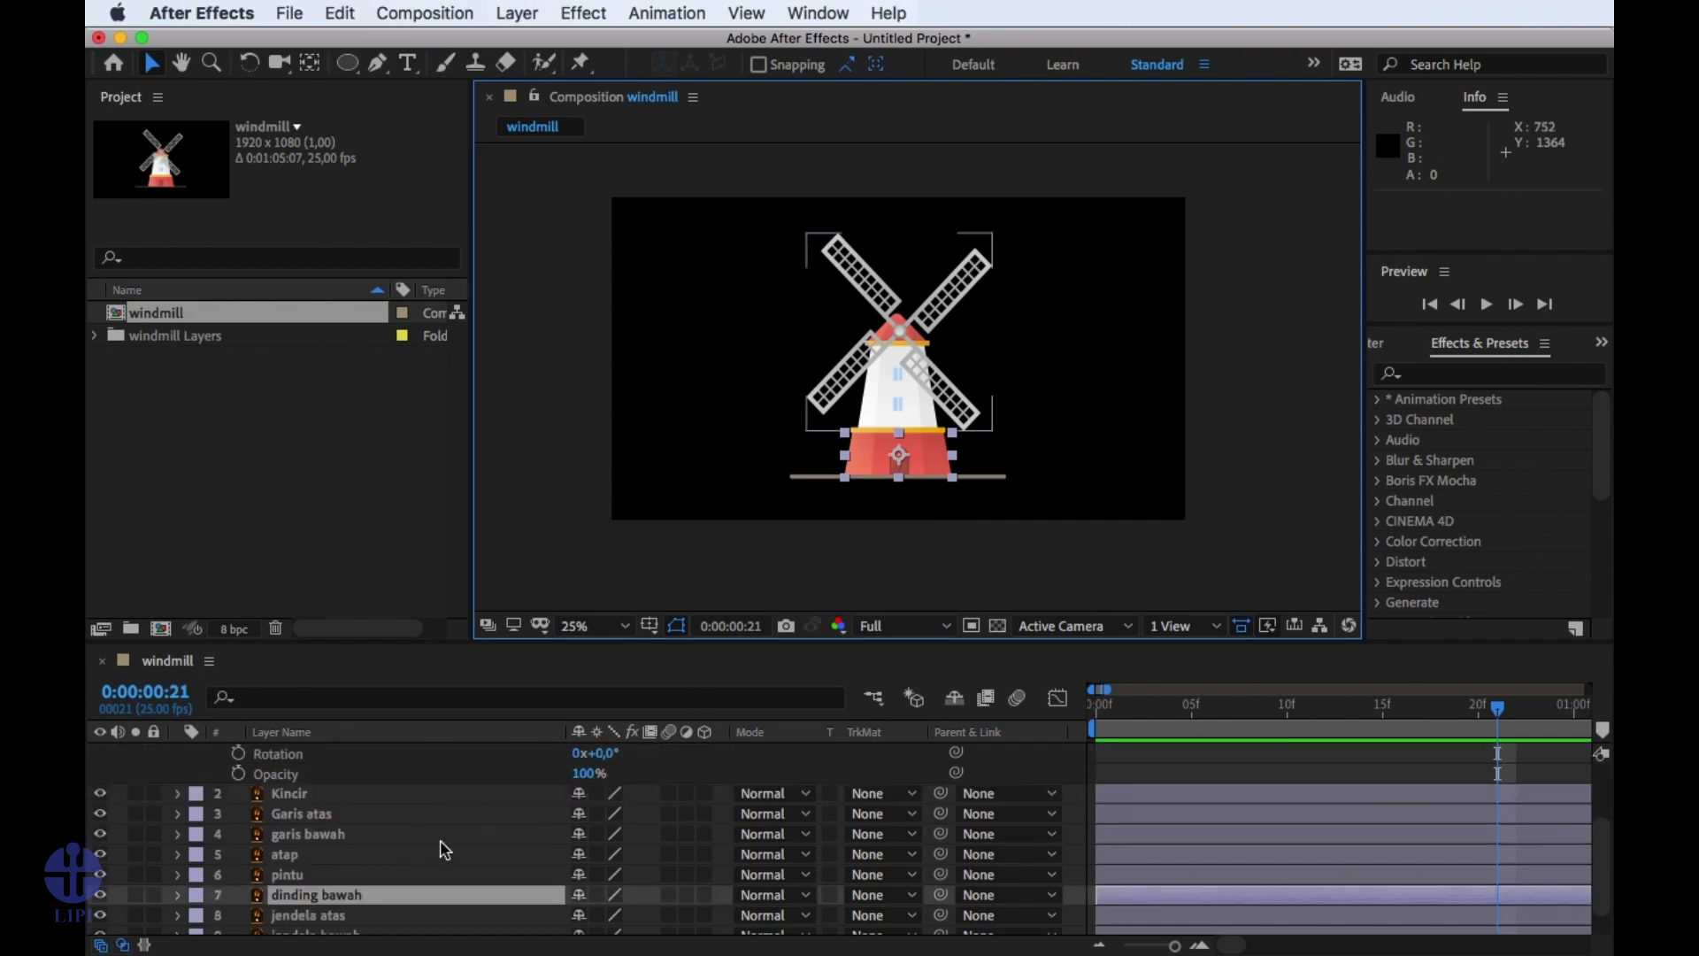
scroll(425, 837, down, 1)
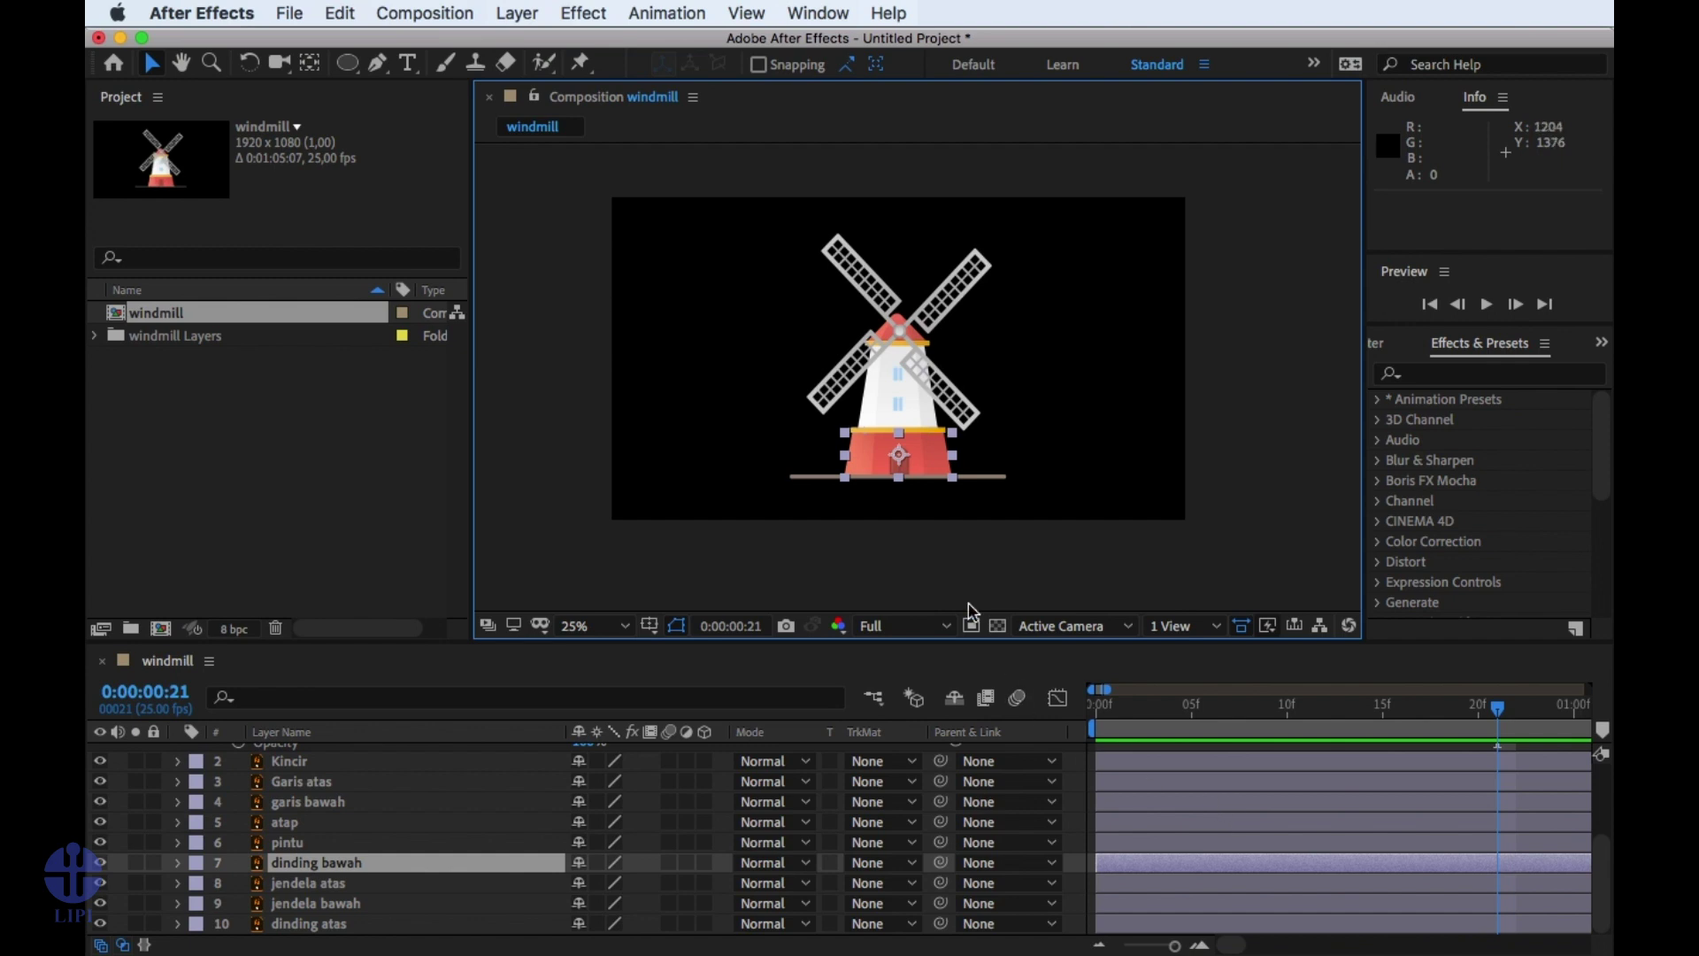
scroll(901, 457, up, 1)
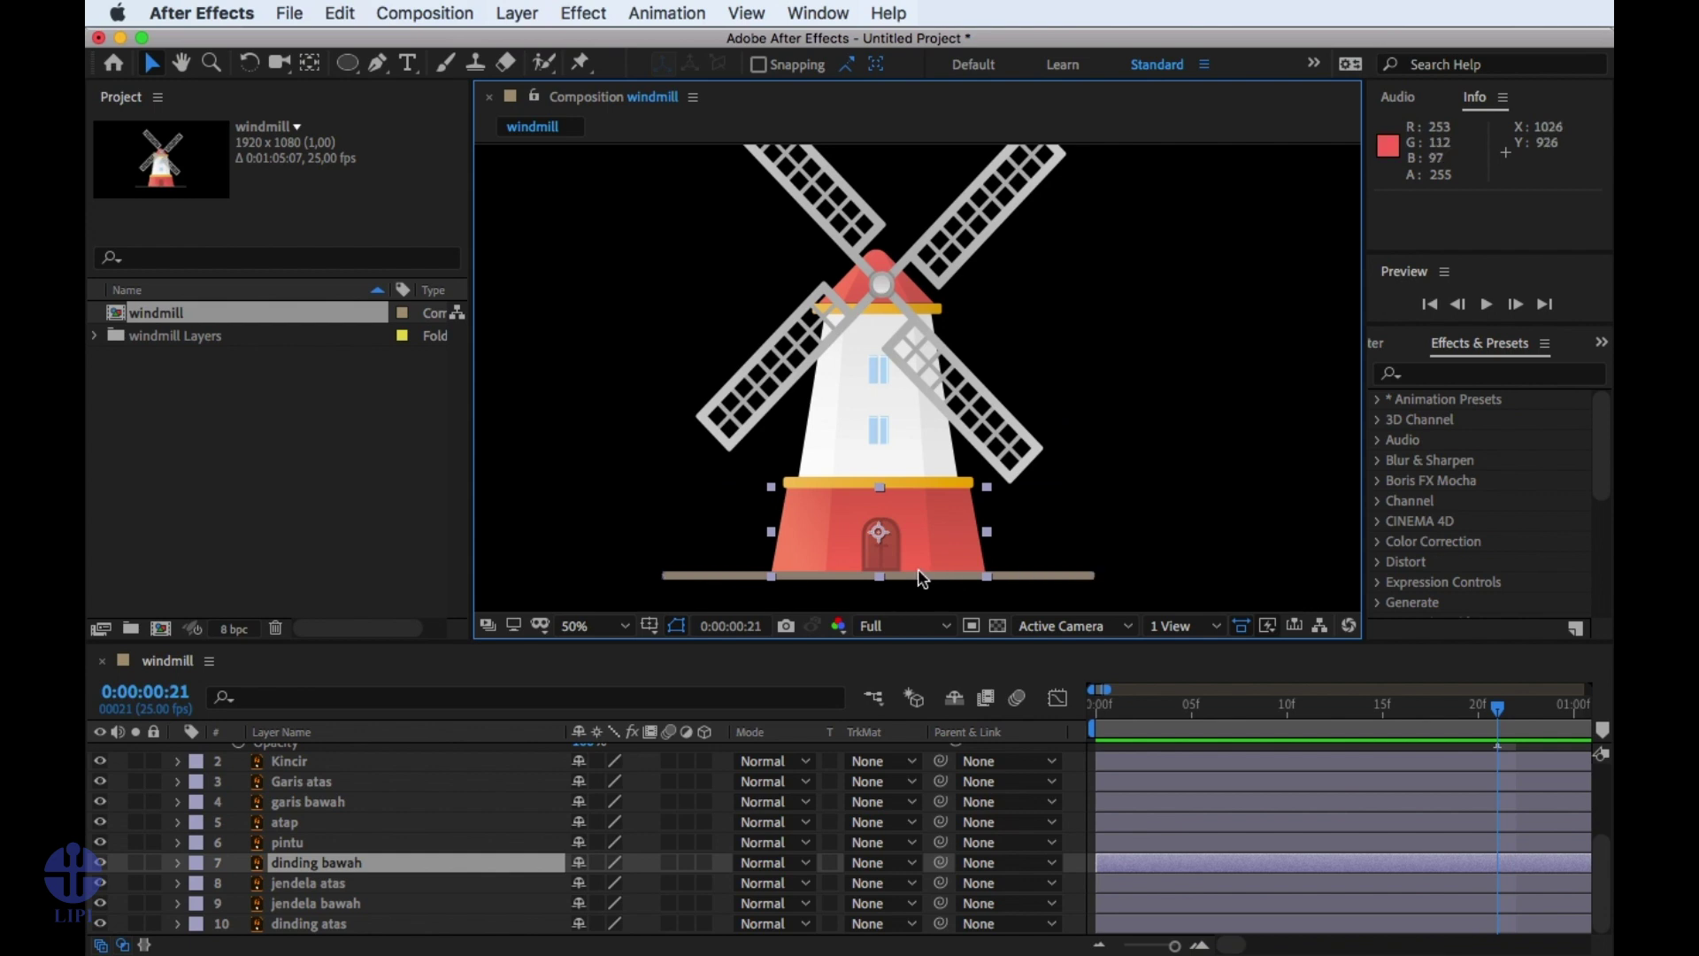
scroll(917, 561, down, 2)
key(s)
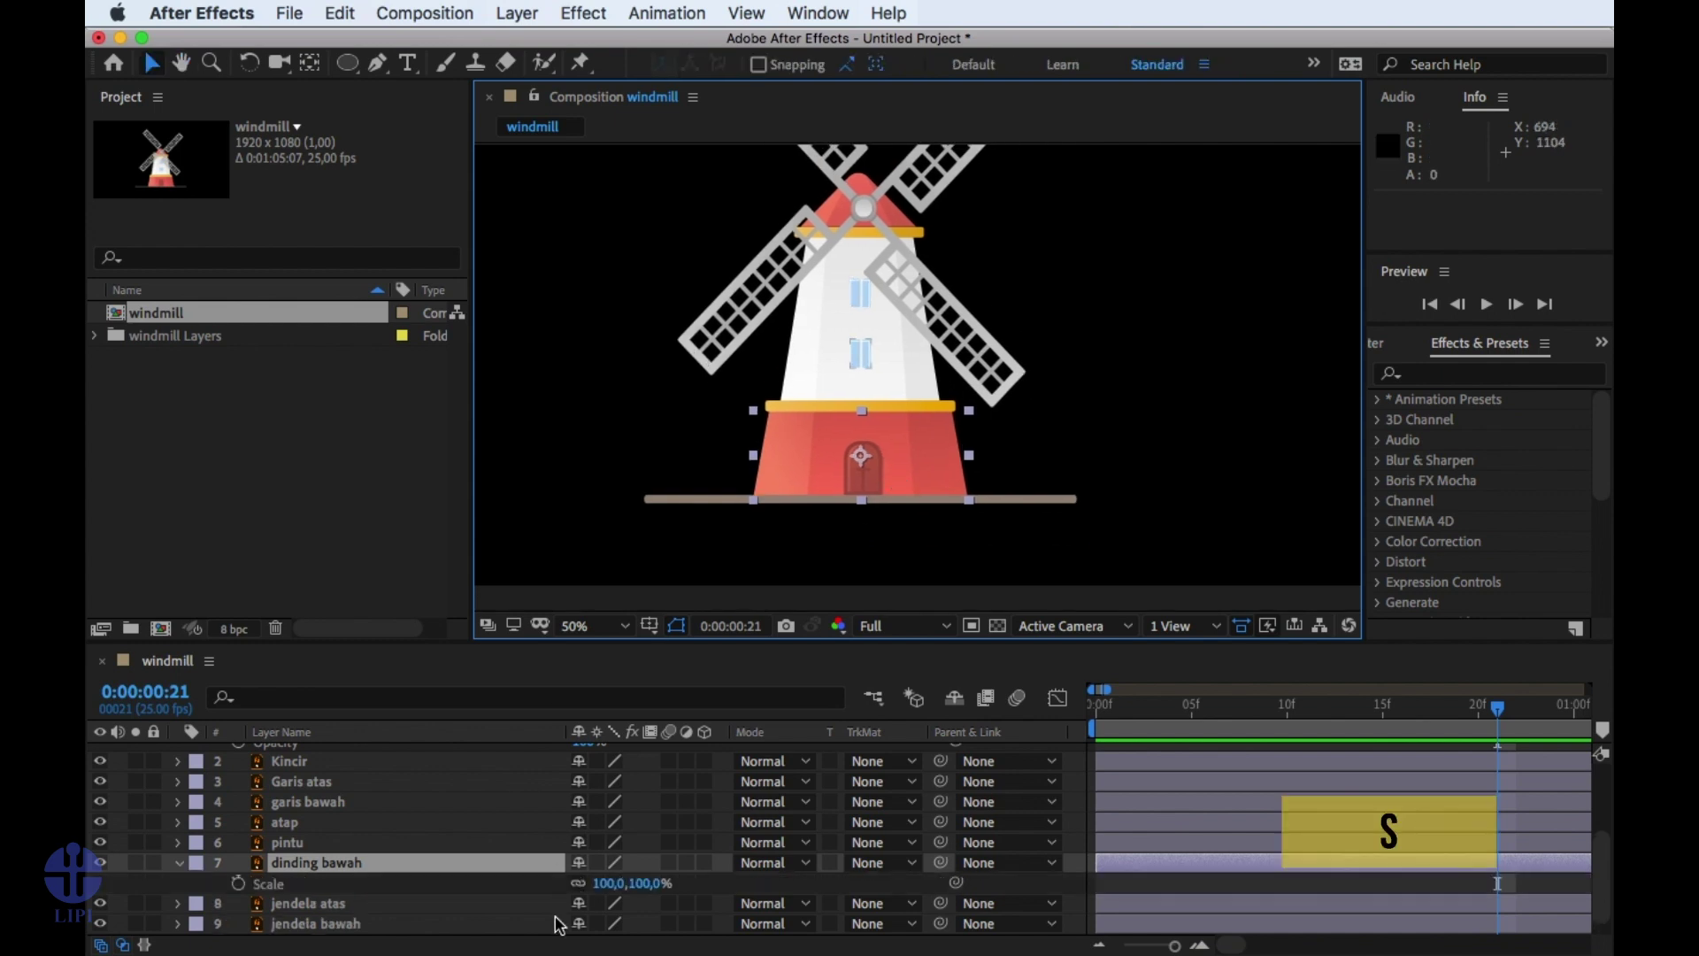
mouse_move(617, 890)
mouse_down()
mouse_move(496, 876)
mouse_move(587, 886)
mouse_up()
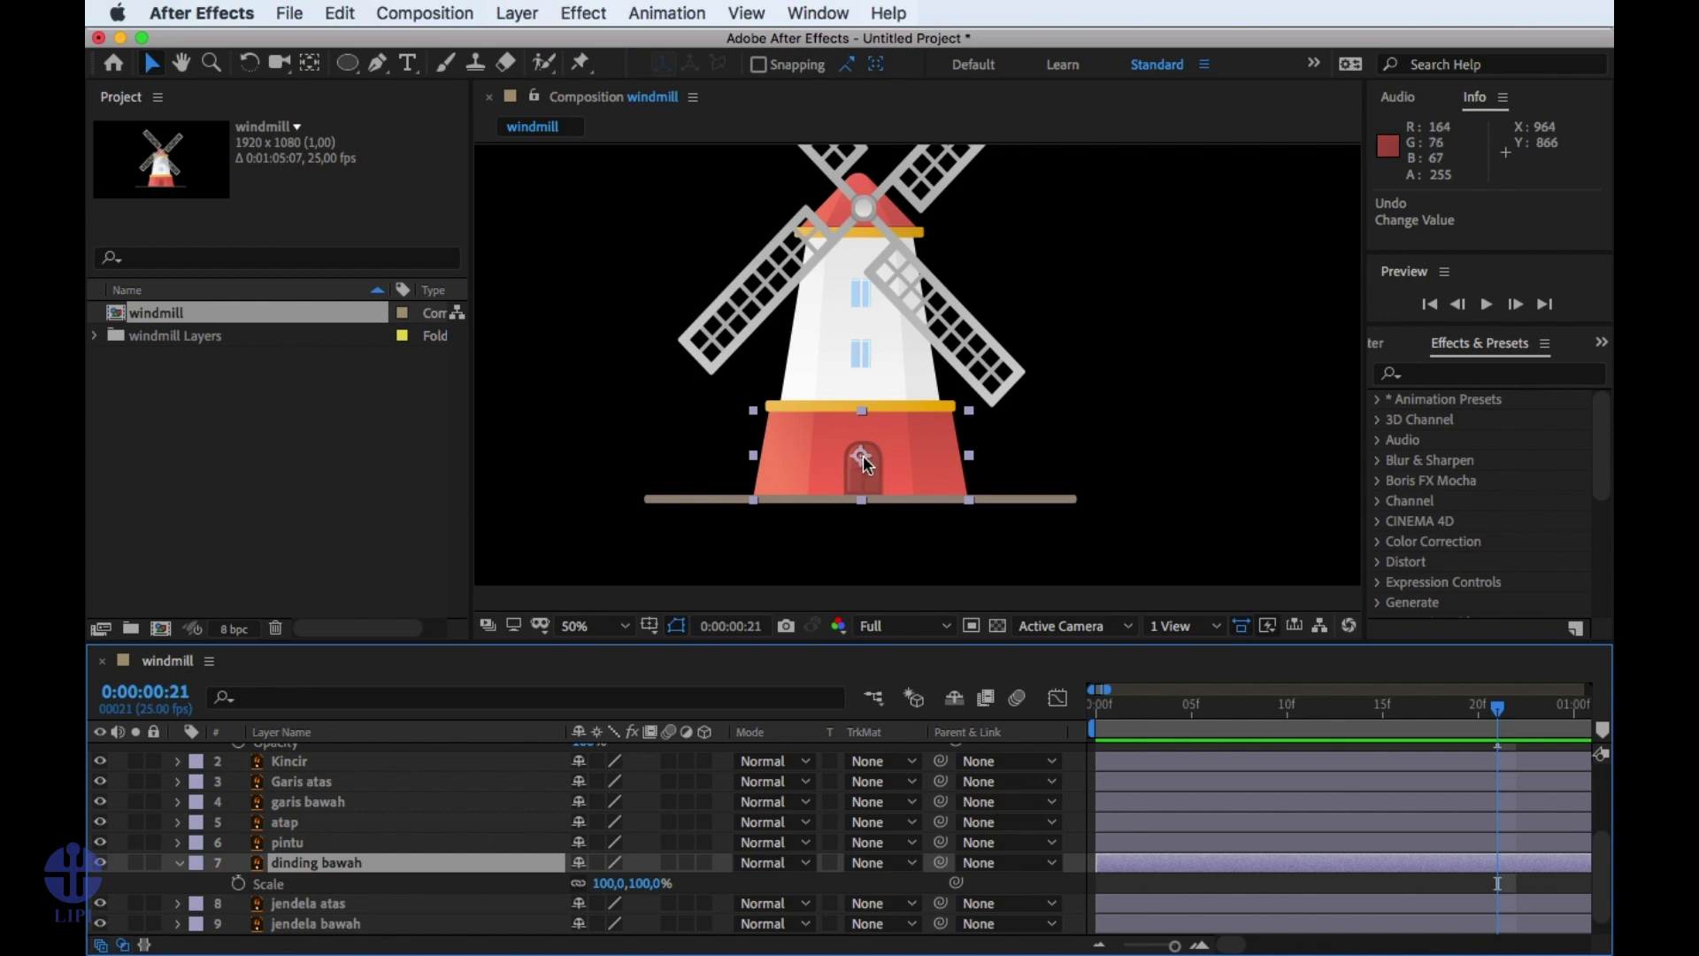
Move the dinding bawah layer's anchor point straight down to the bottom centre of the red wall, on the ground line.
key(y)
drag(863, 456, 869, 505)
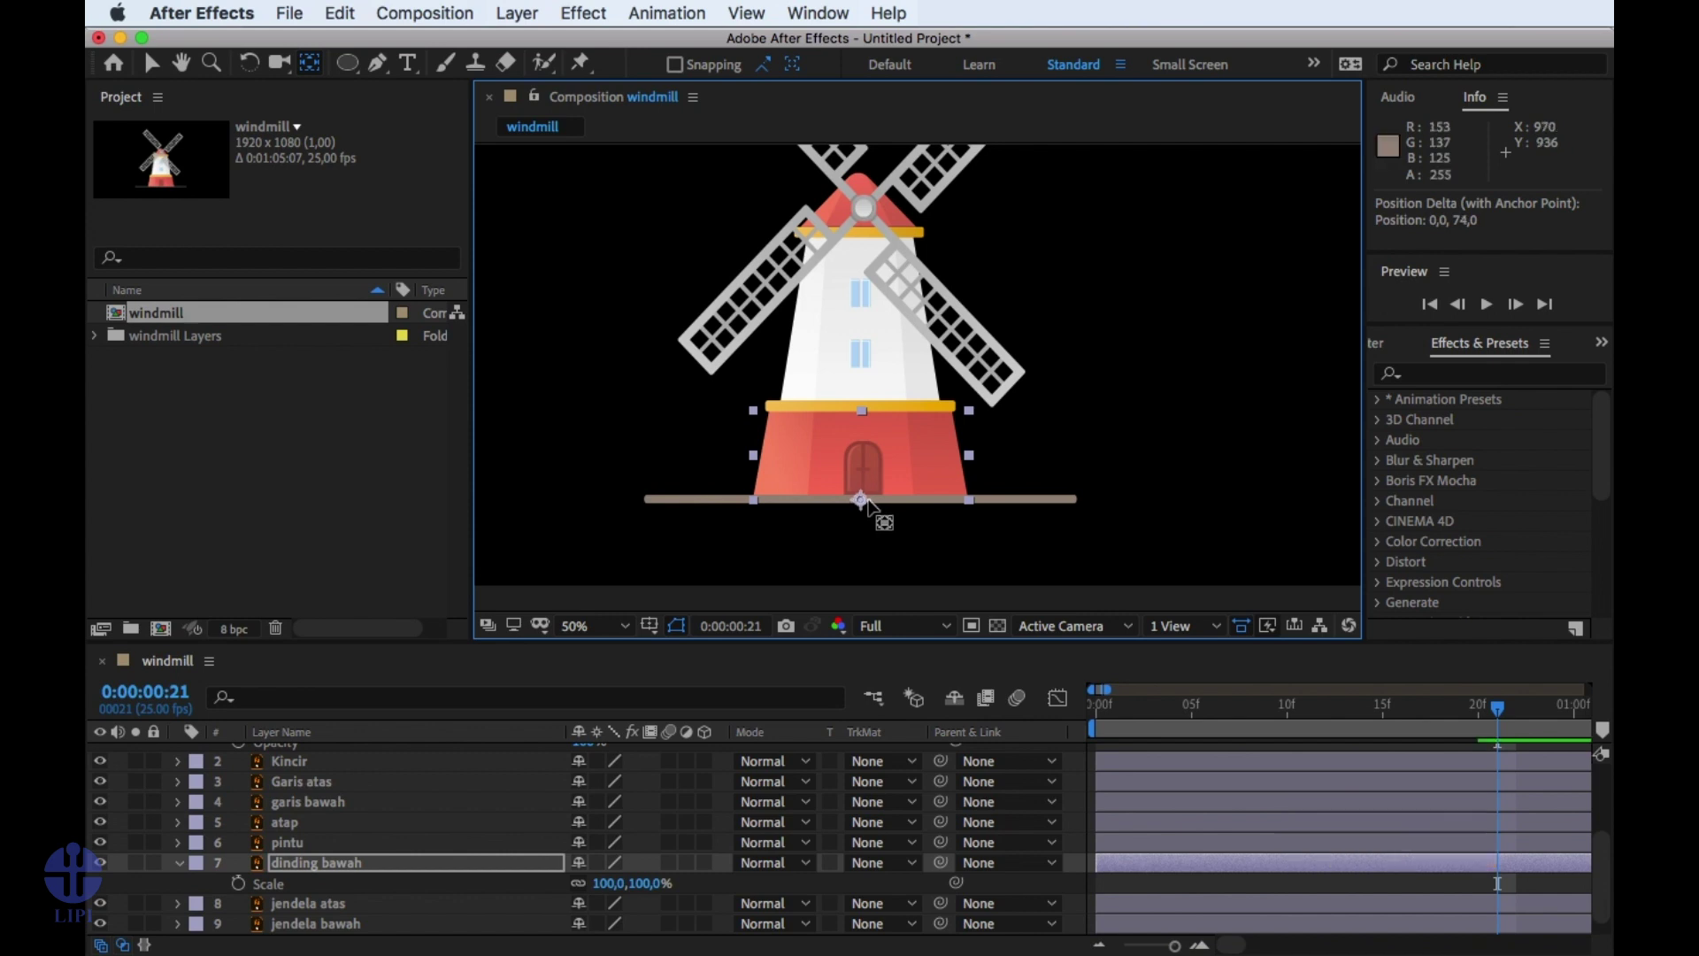
key(v)
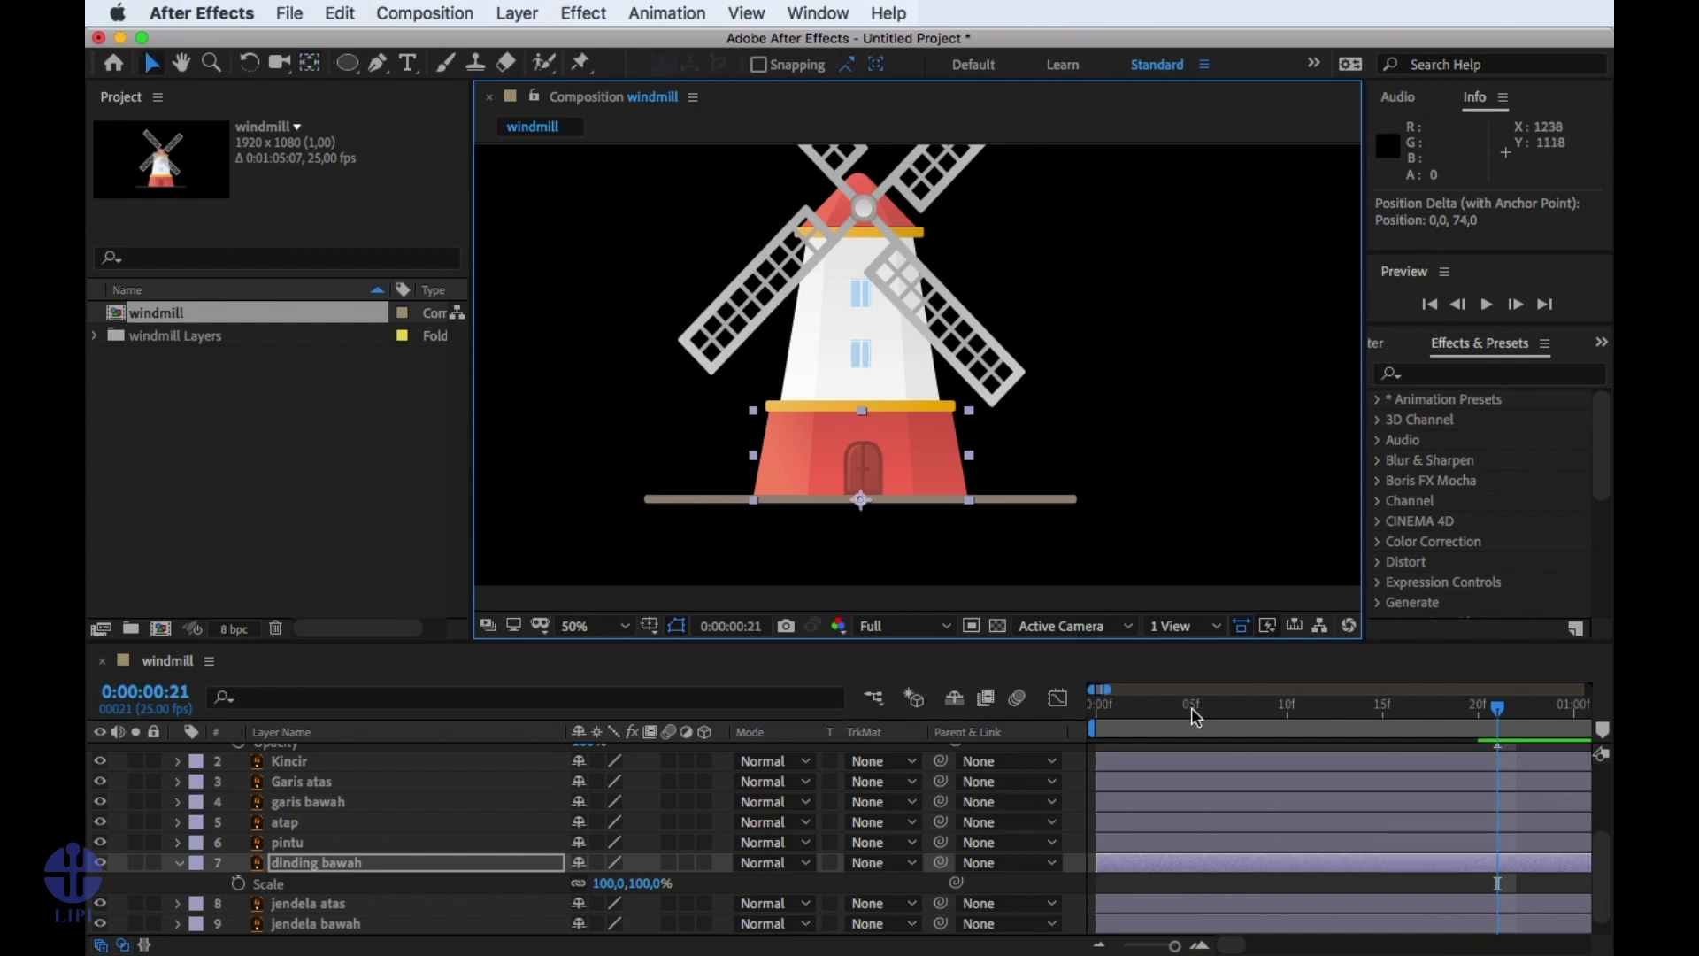
Start Scale keyframing on the dinding bawah layer with a 100% keyframe at frame 21.
click(239, 884)
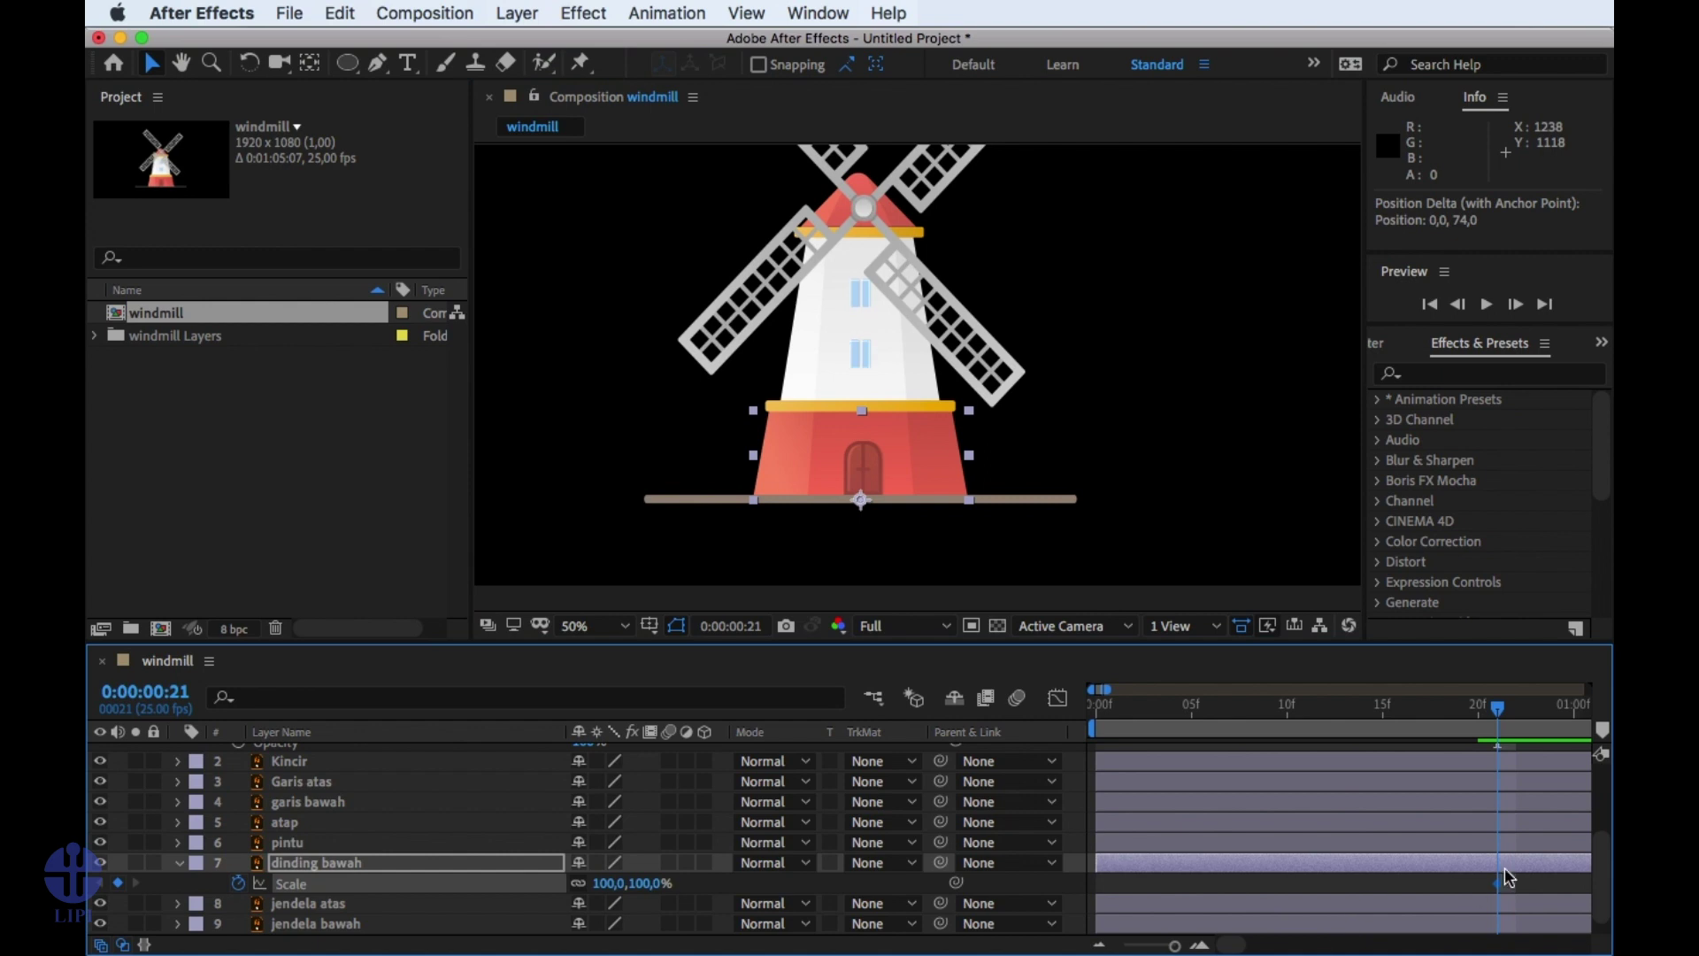
scroll(1504, 876, up, 3)
scroll(1504, 872, down, 4)
scroll(1505, 872, up, 2)
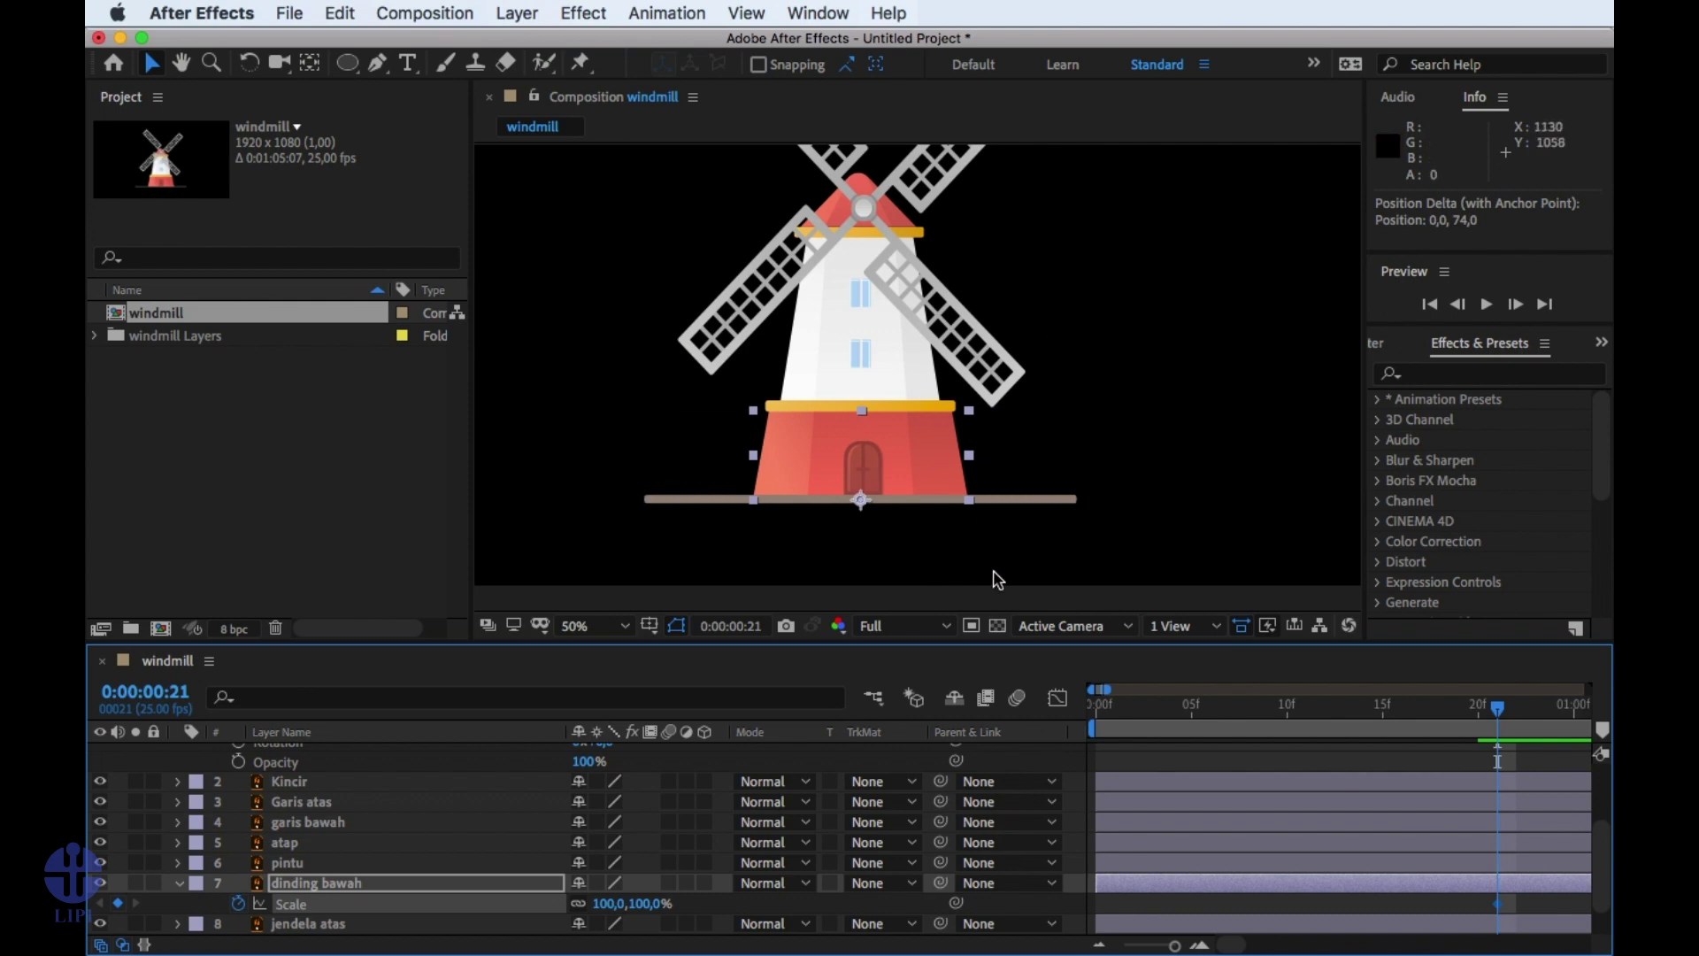
Move the dinding bawah Scale keyframe to frame 20, in line with the Tanah layer's Scale keyframe.
scroll(1483, 724, up, 3)
click(1483, 723)
scroll(1527, 795, up, 1)
scroll(1515, 786, down, 3)
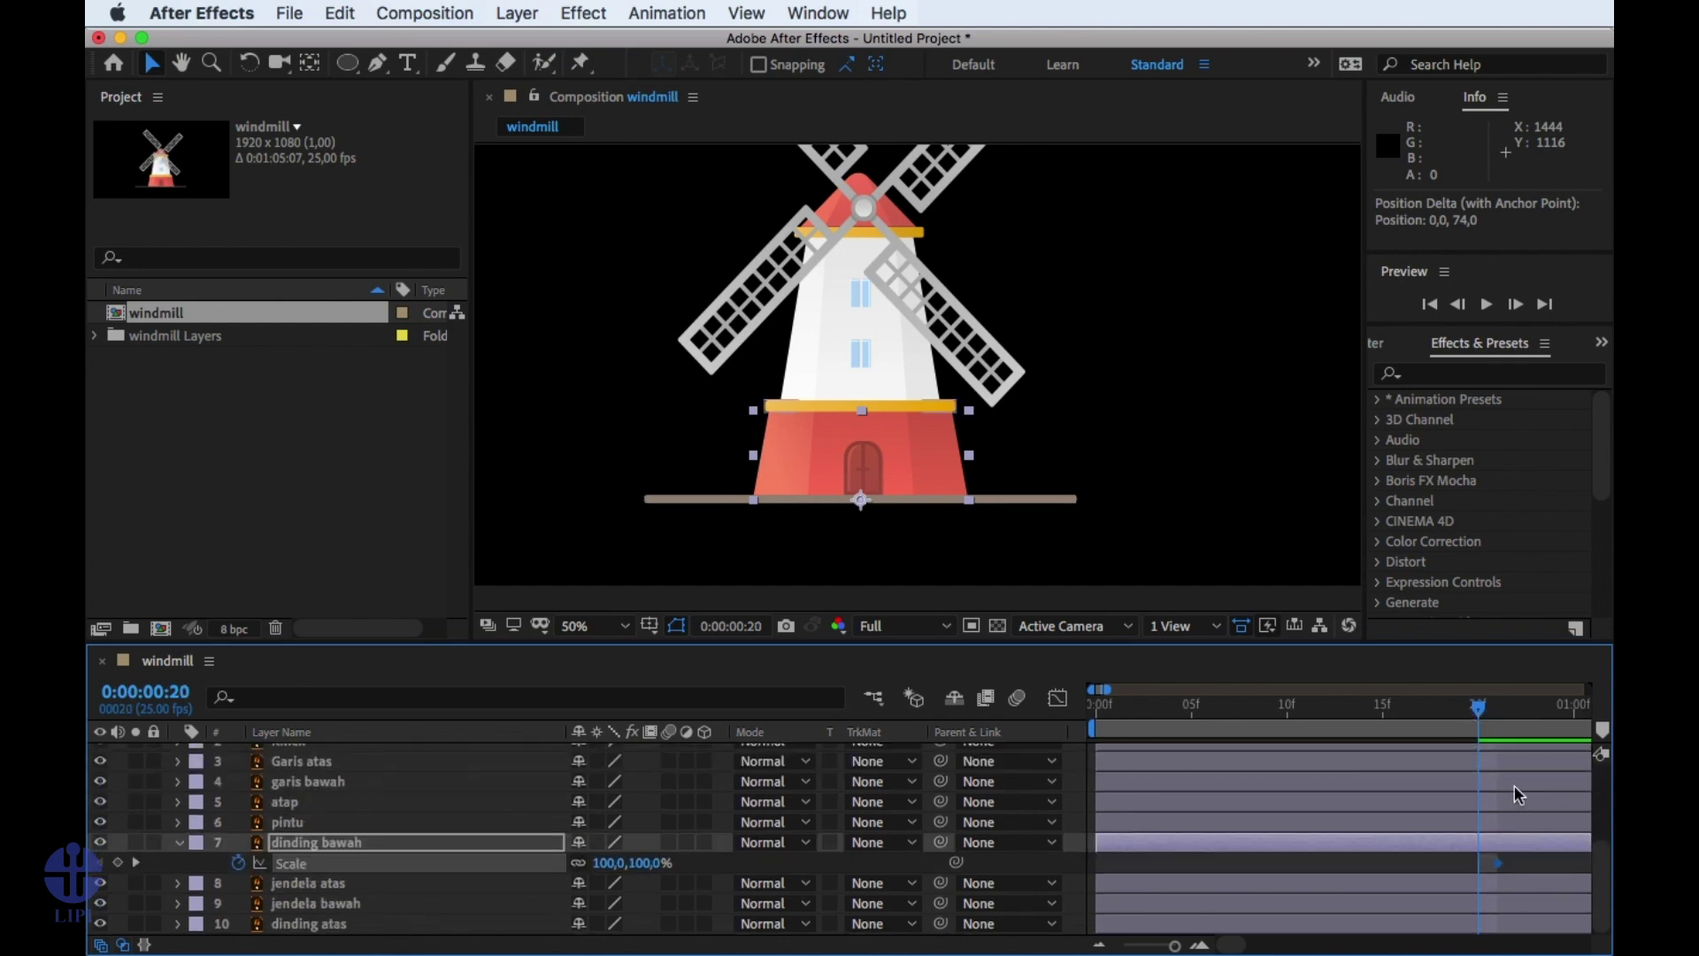
scroll(1515, 784, up, 3)
scroll(1512, 851, down, 2)
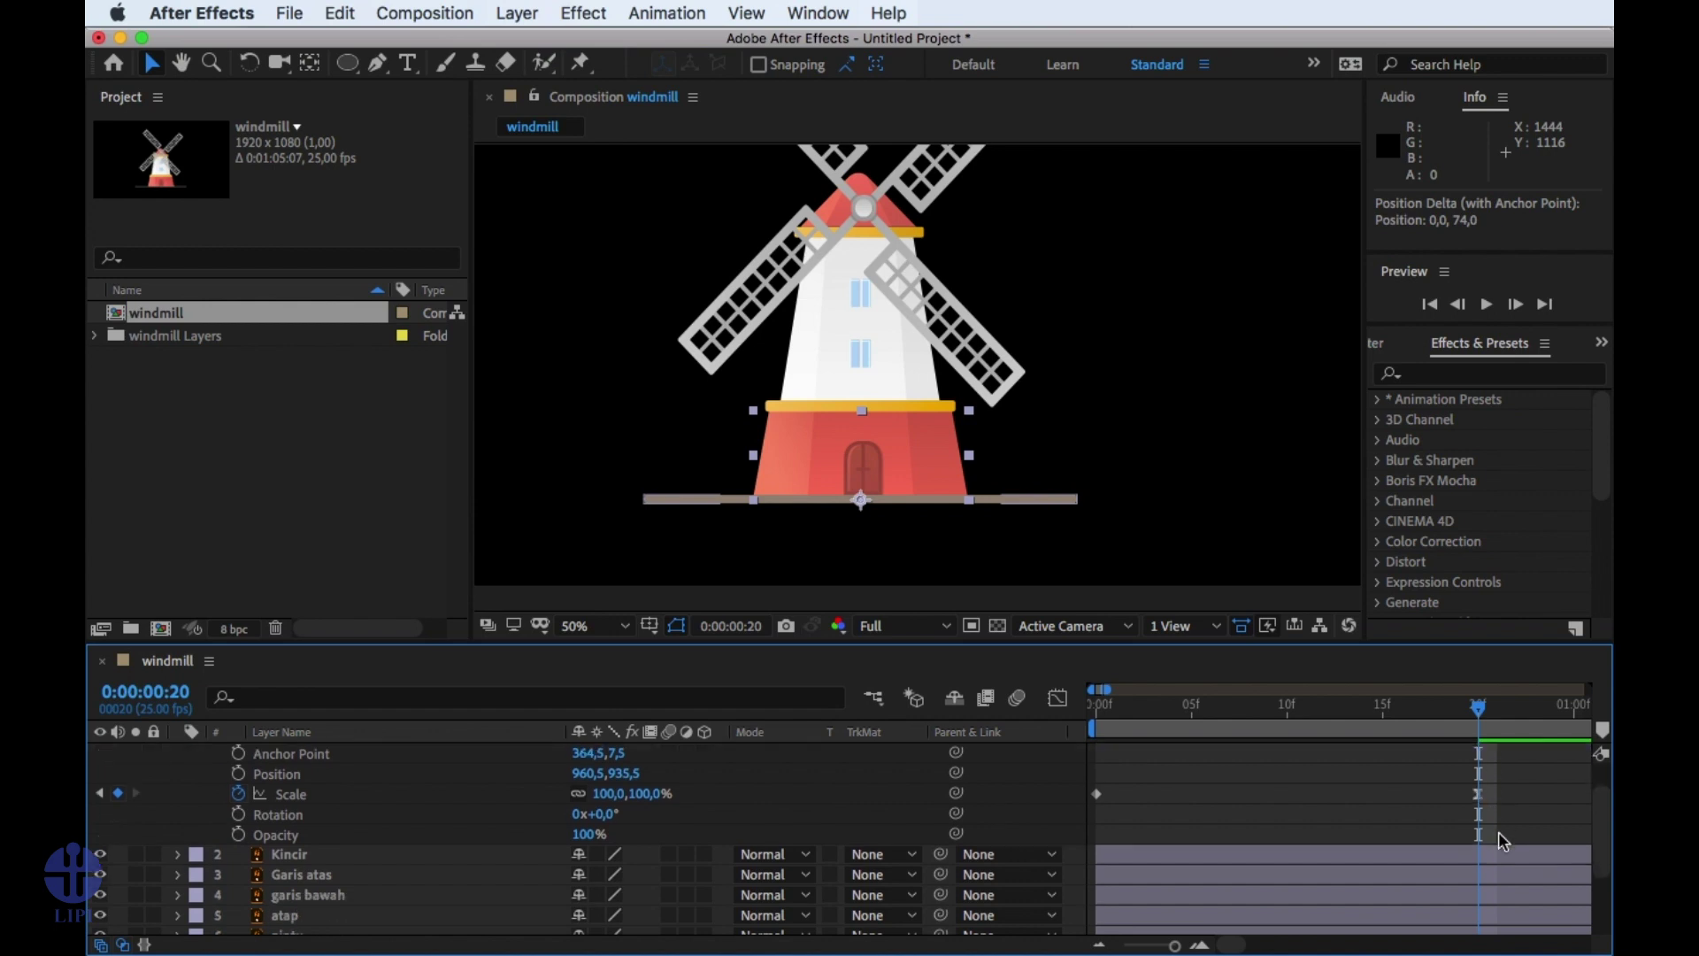
click(1492, 823)
key(s)
key(alt+shift+s)
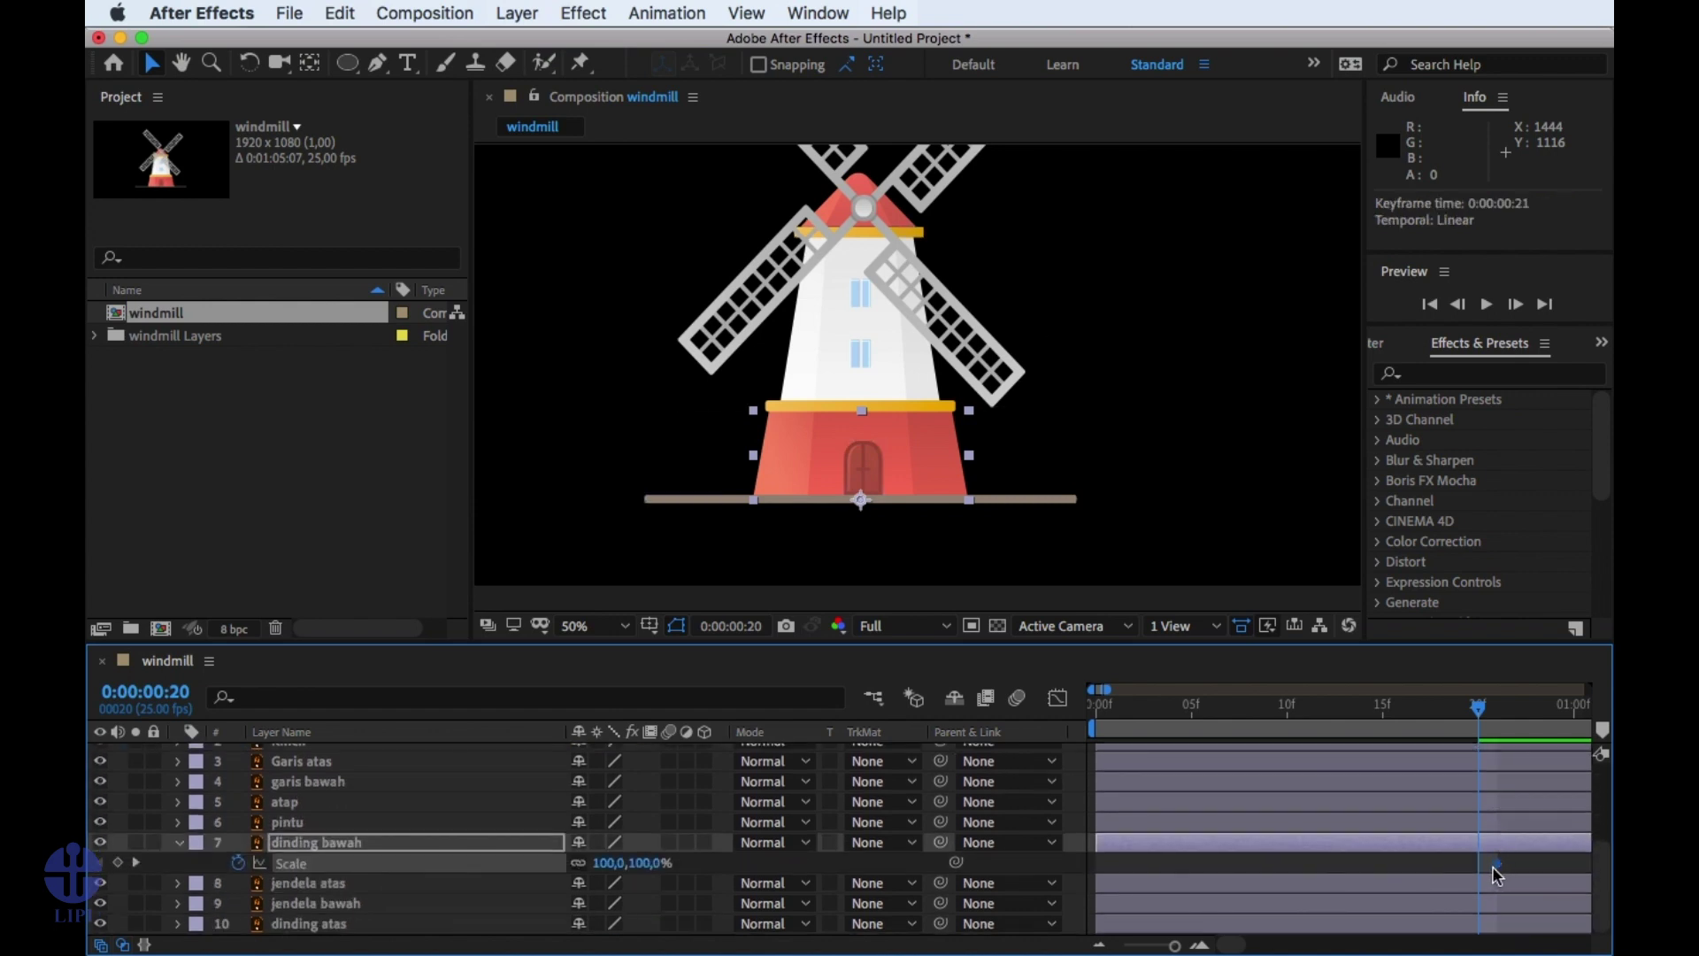
Try a uniform 0% Scale on the dinding bawah layer at the first frame, scrub through it and undo it.
drag(1385, 724, 1065, 719)
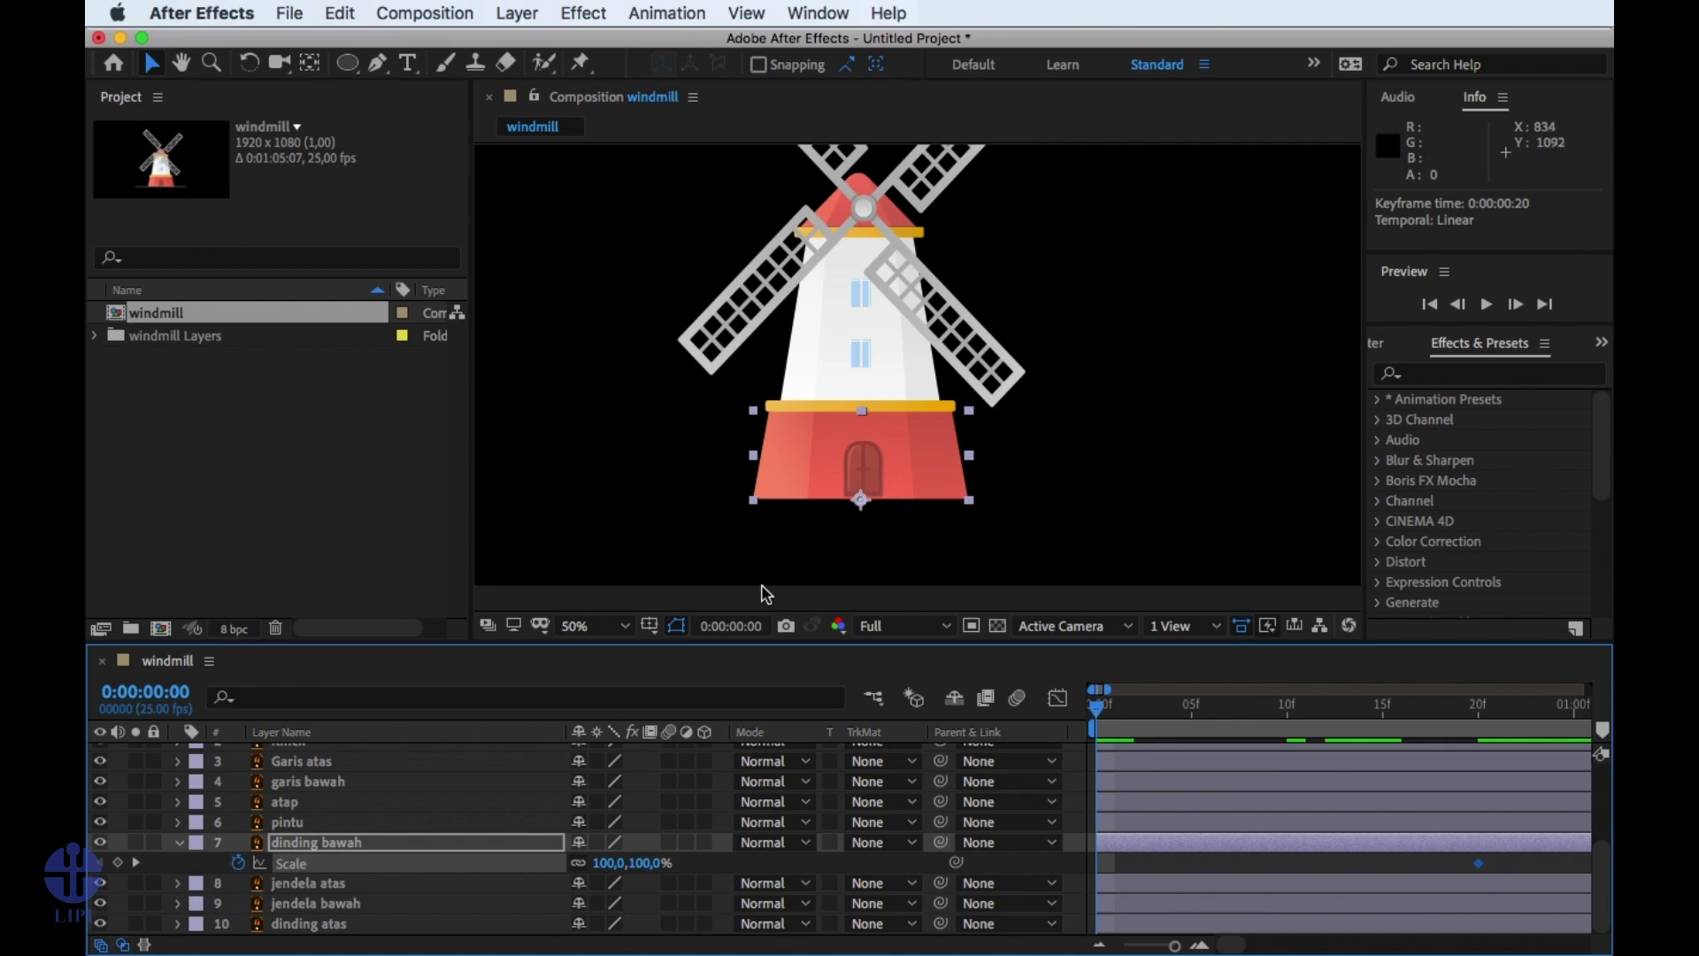
click(609, 864)
text(0)
key(Return)
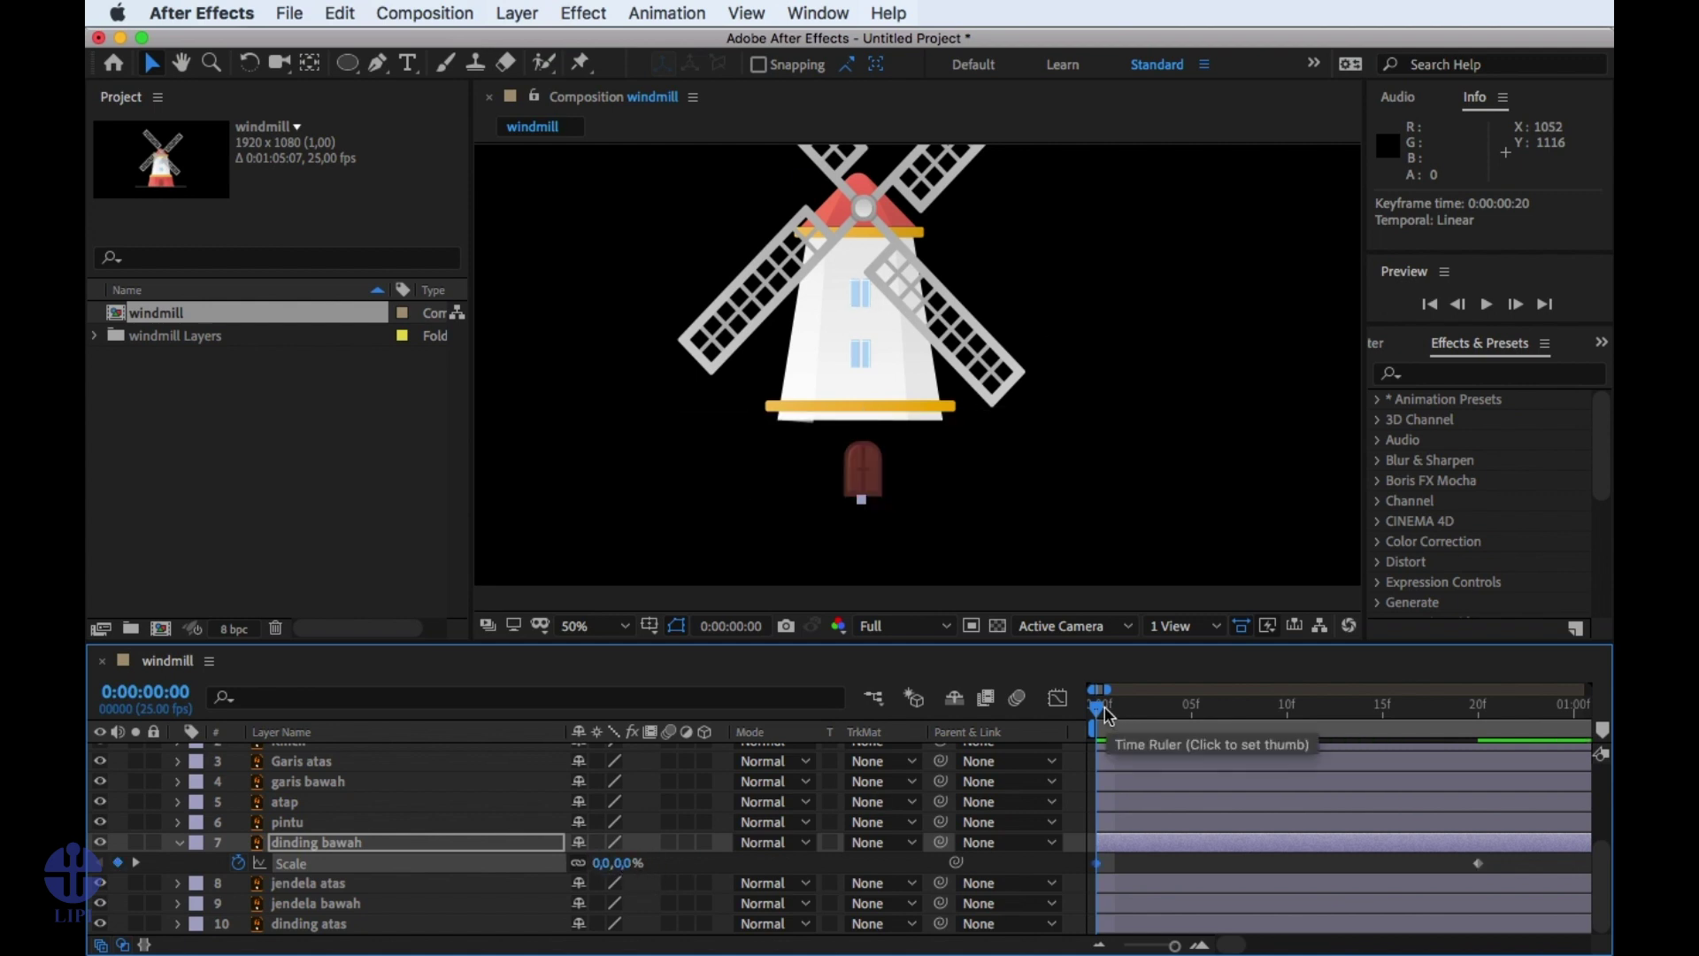
drag(1105, 715, 1486, 803)
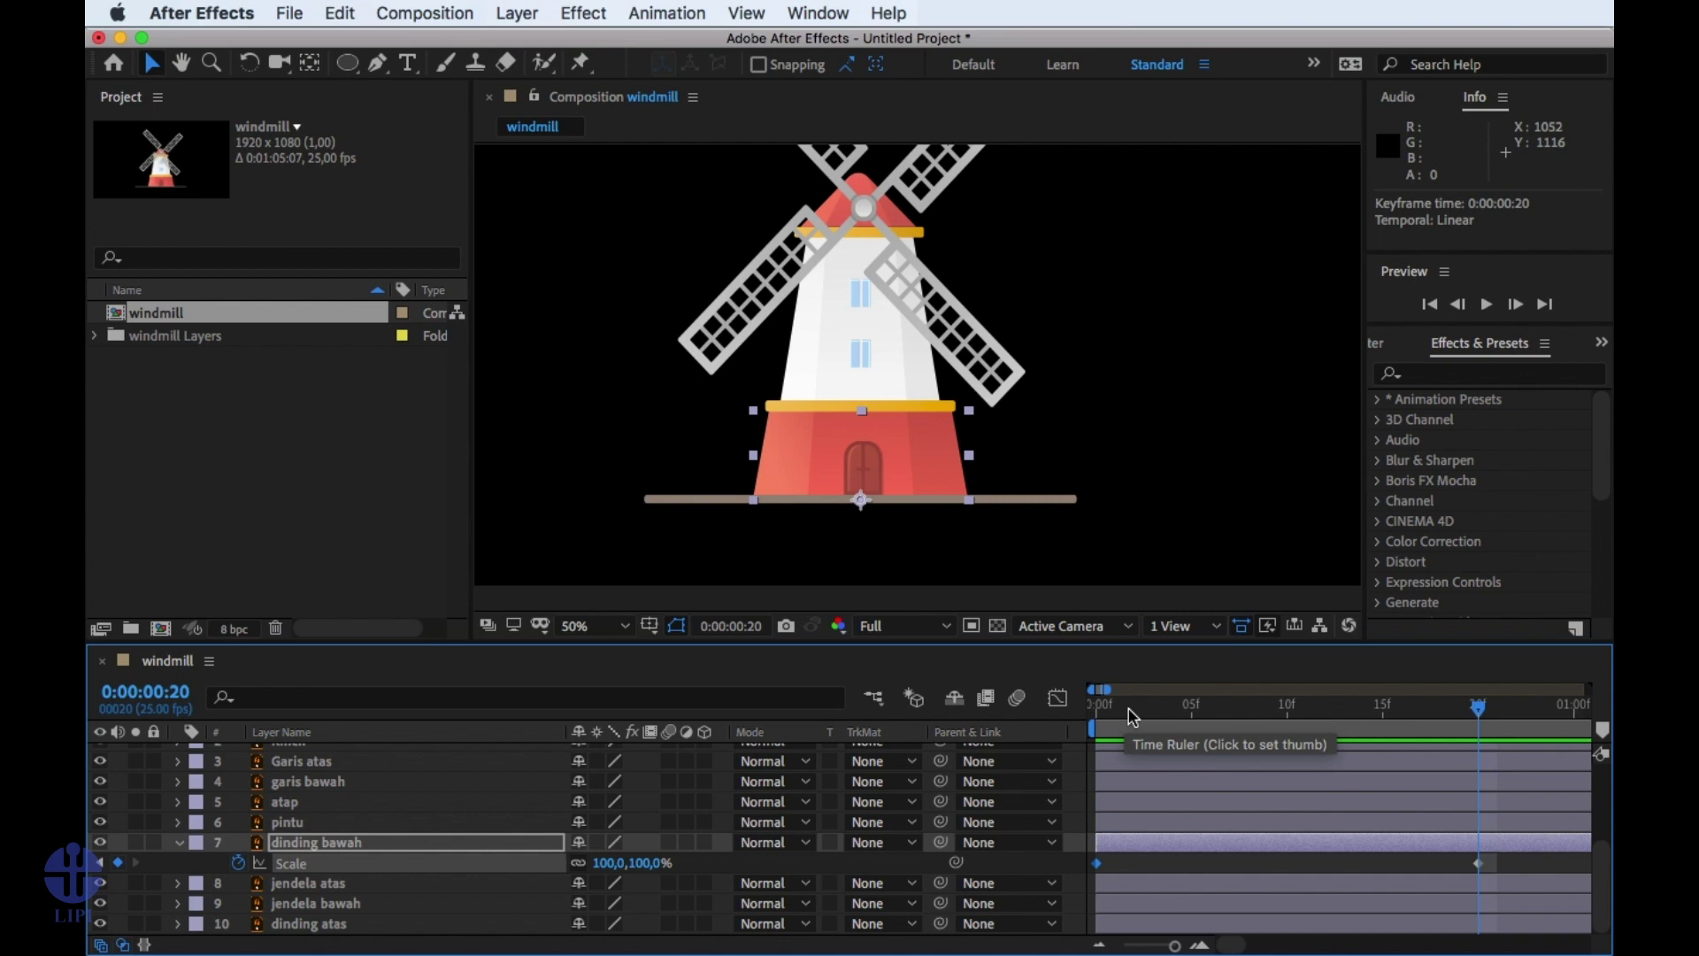
drag(1132, 716, 1100, 704)
click(1097, 863)
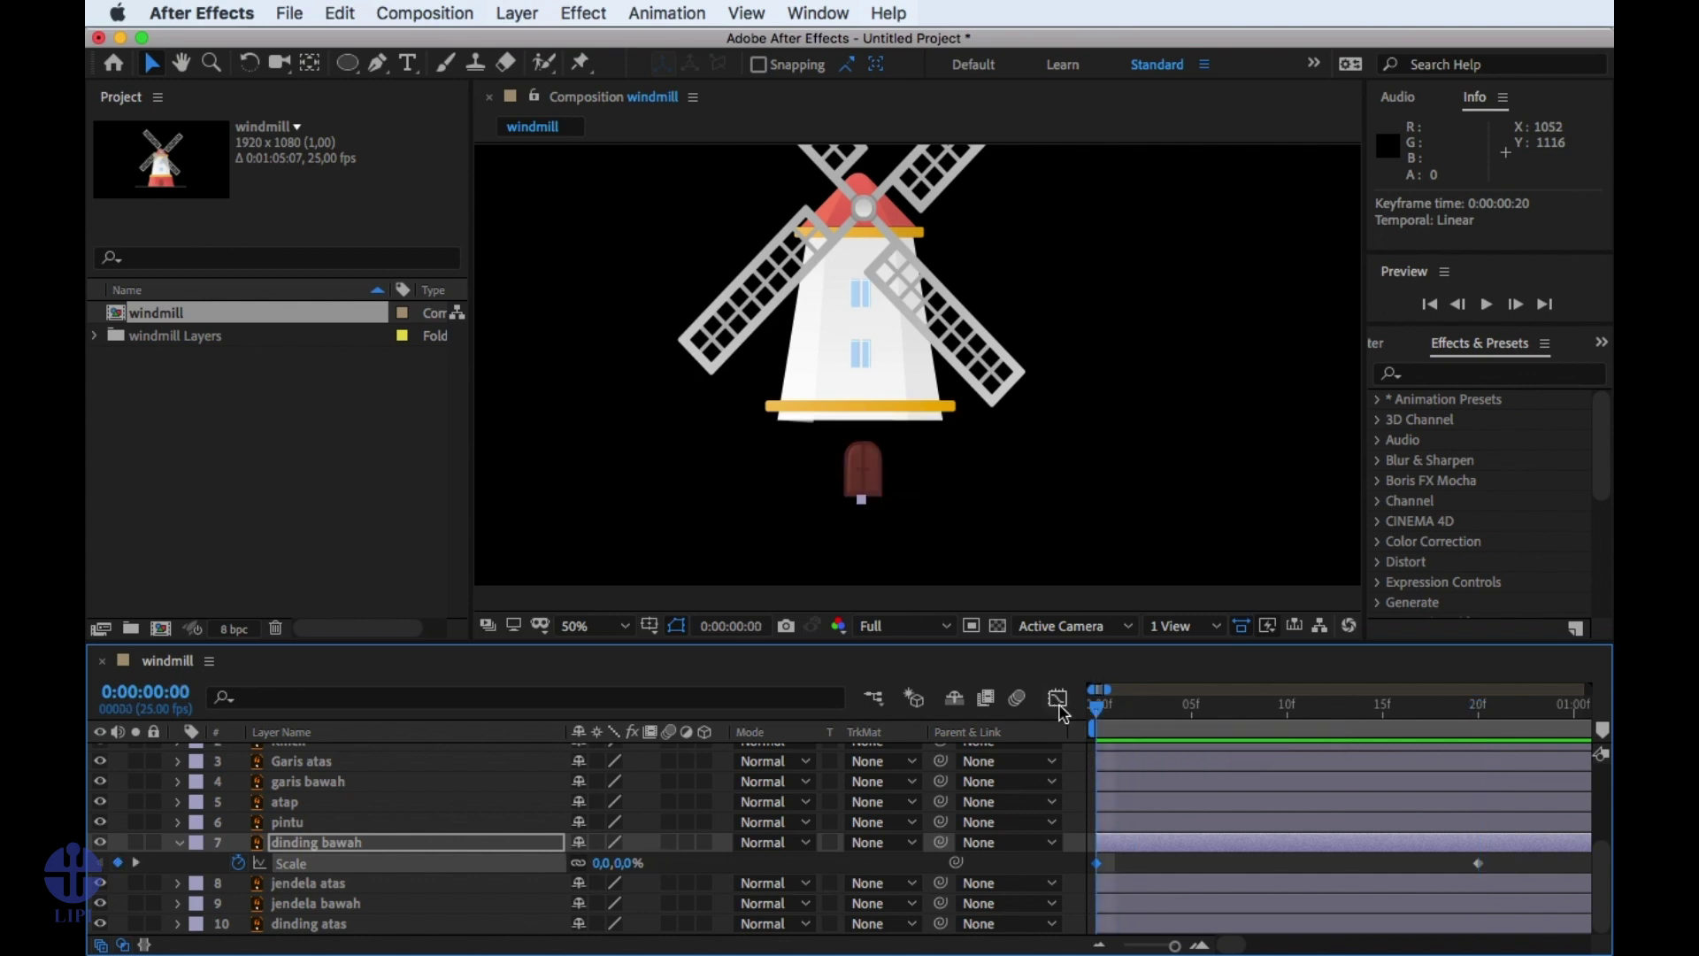
key(Delete)
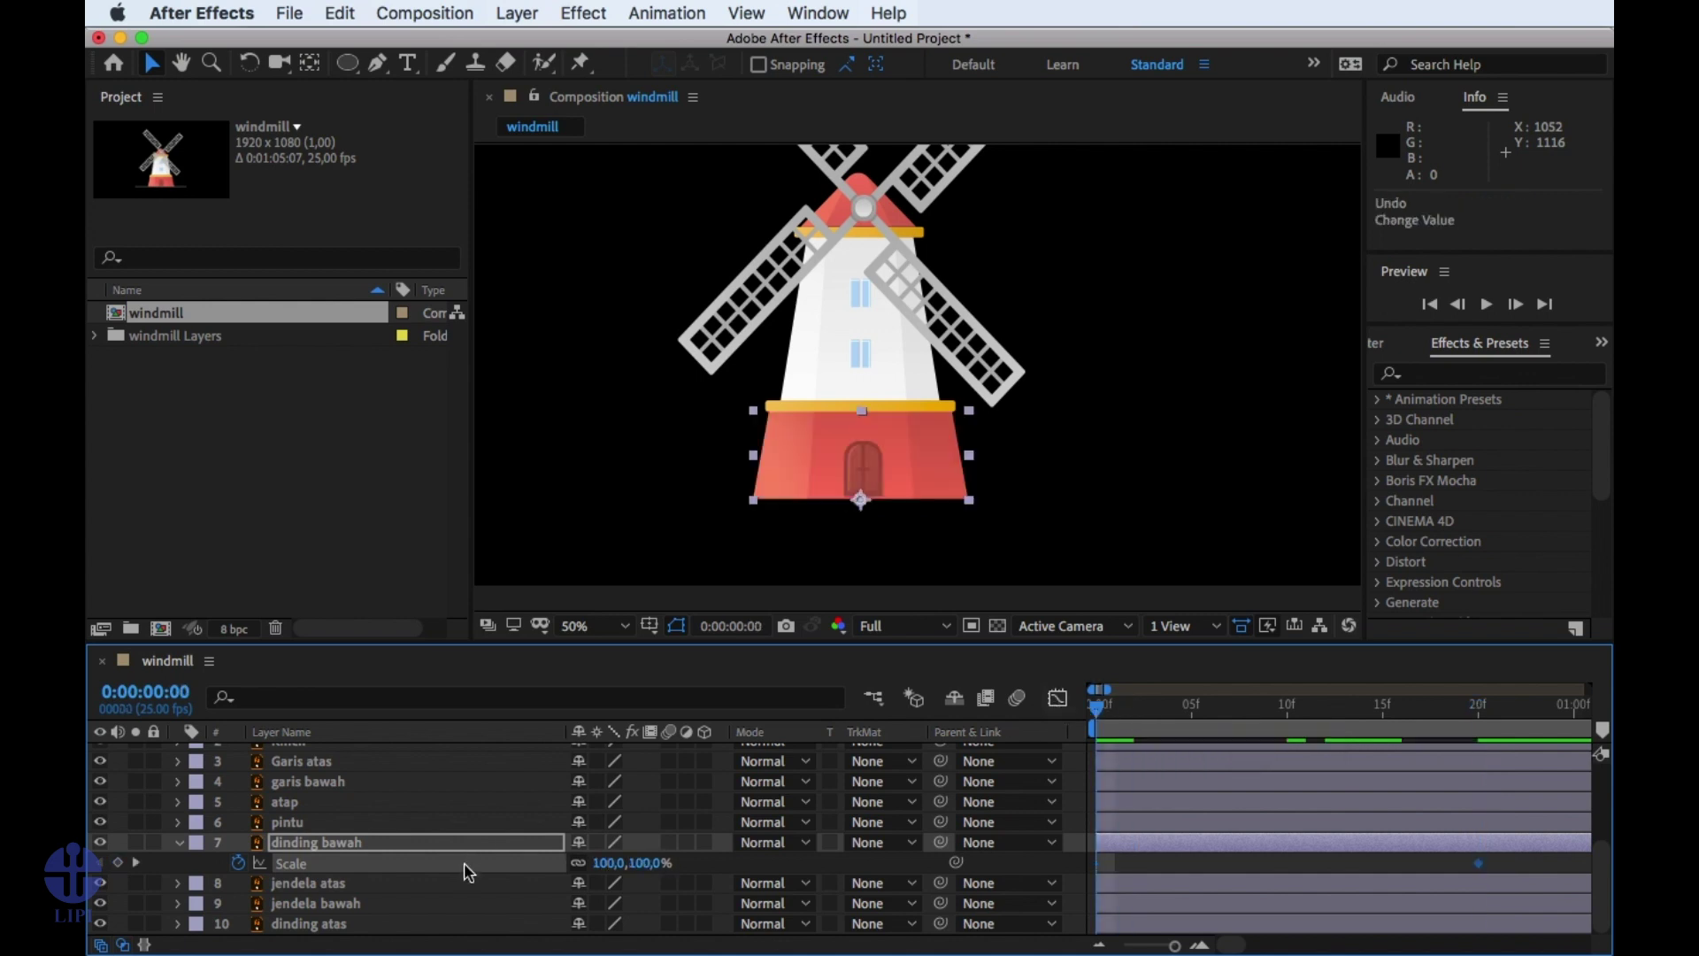
Unlink the dinding bawah Scale proportions, try a vertical scale of 0% at the first frame and undo that value.
click(580, 864)
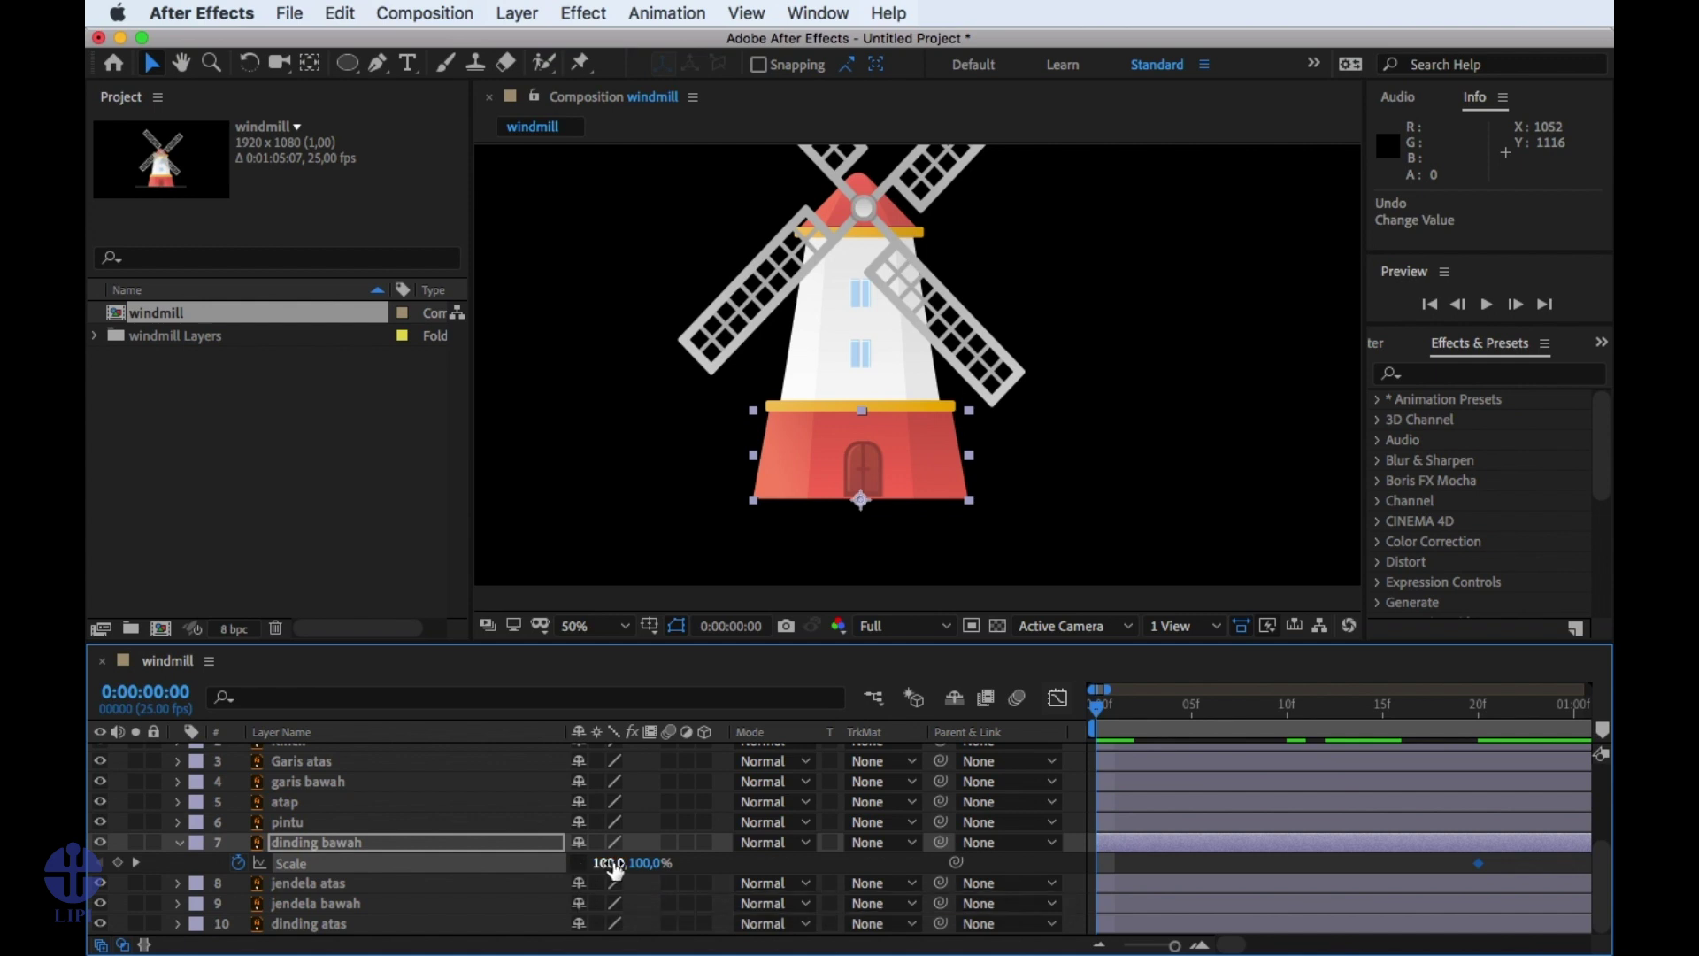
click(648, 865)
text(0)
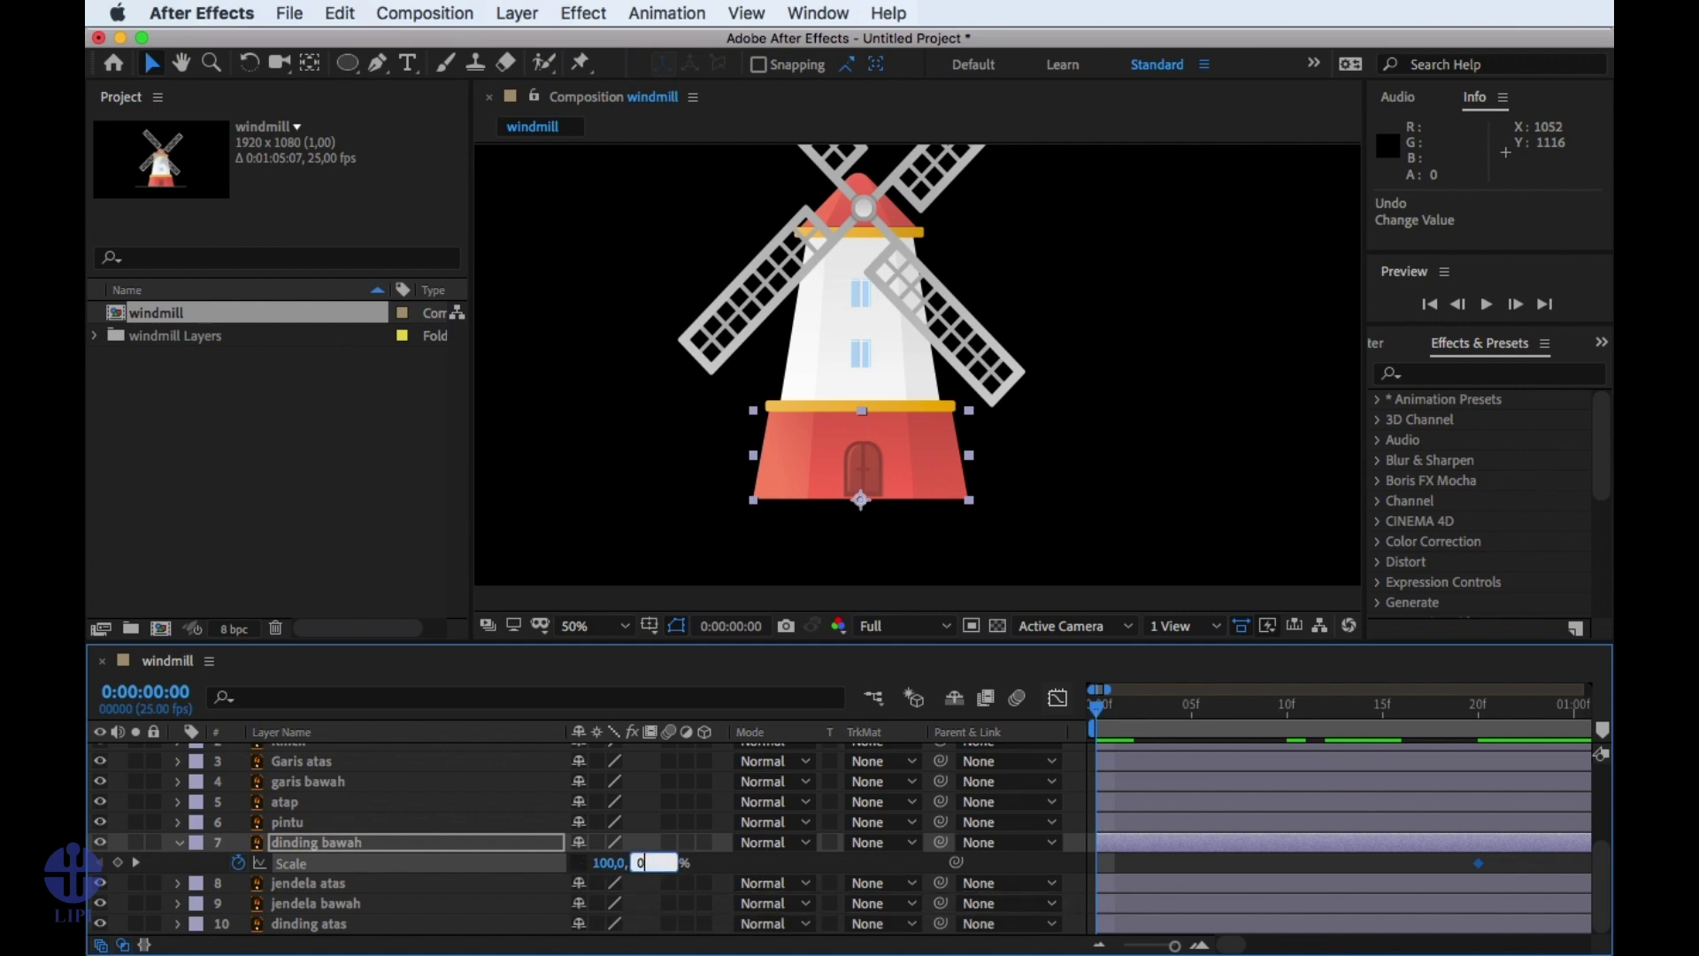
key(Return)
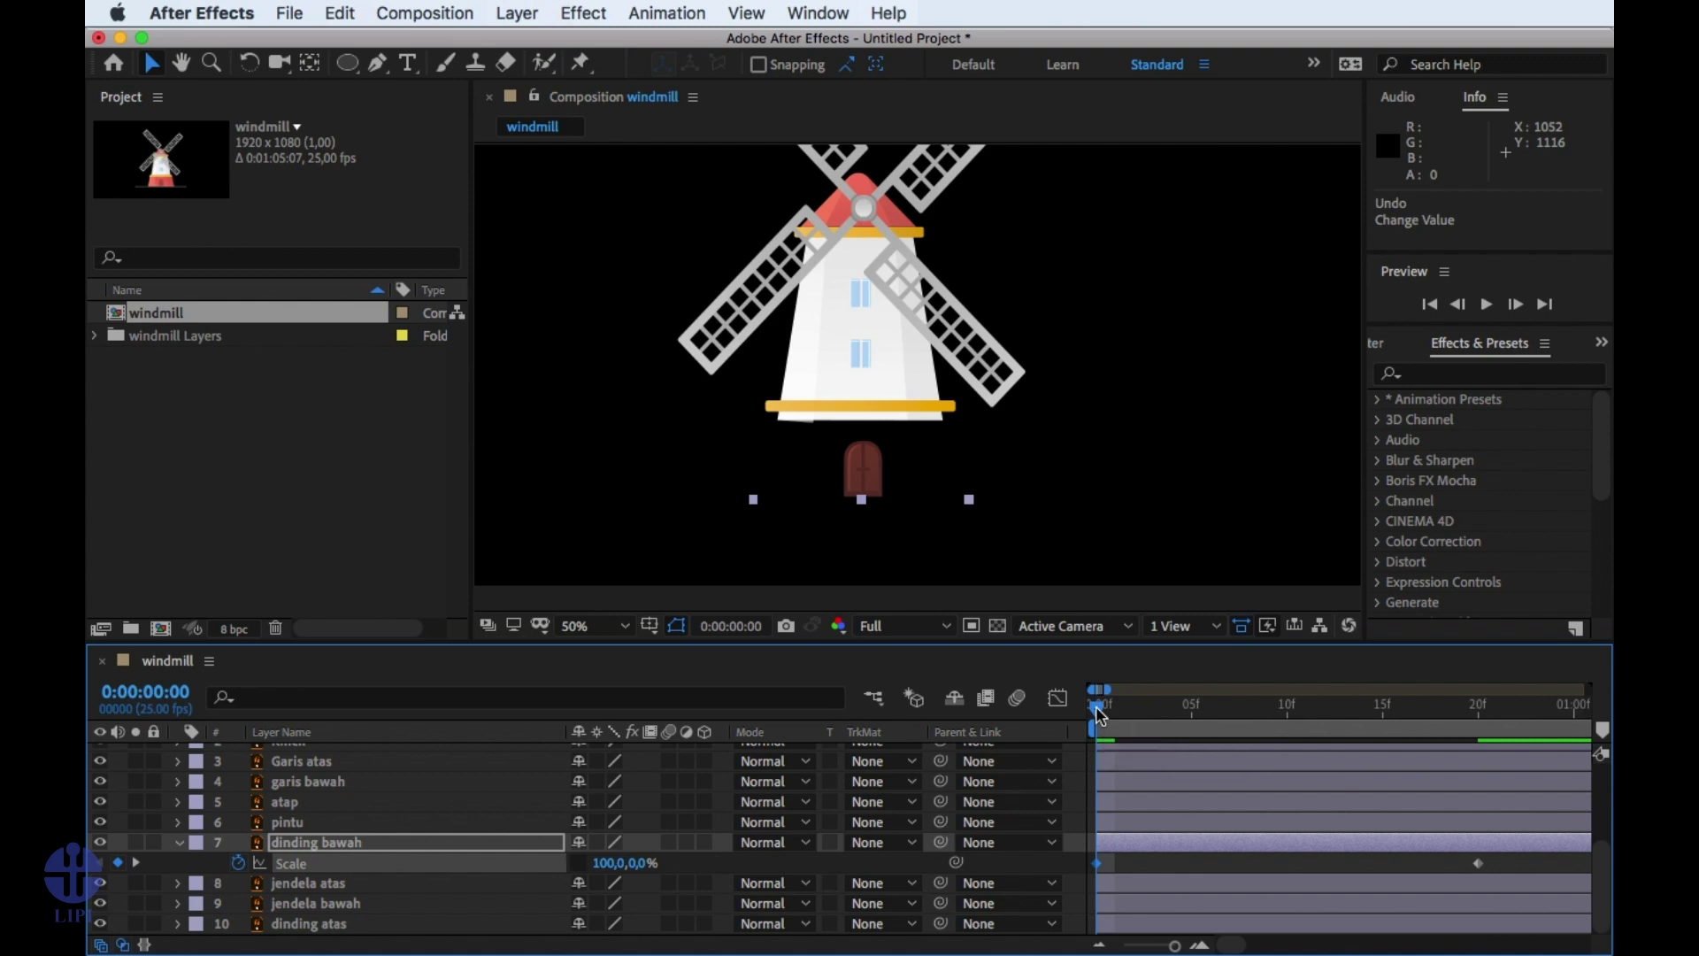
mouse_move(1096, 706)
mouse_down()
mouse_move(1395, 732)
mouse_move(1091, 735)
mouse_up()
key(super+z)
Try a horizontal scale of 0% on the dinding bawah layer at the first frame, scrub through it and undo it.
click(613, 864)
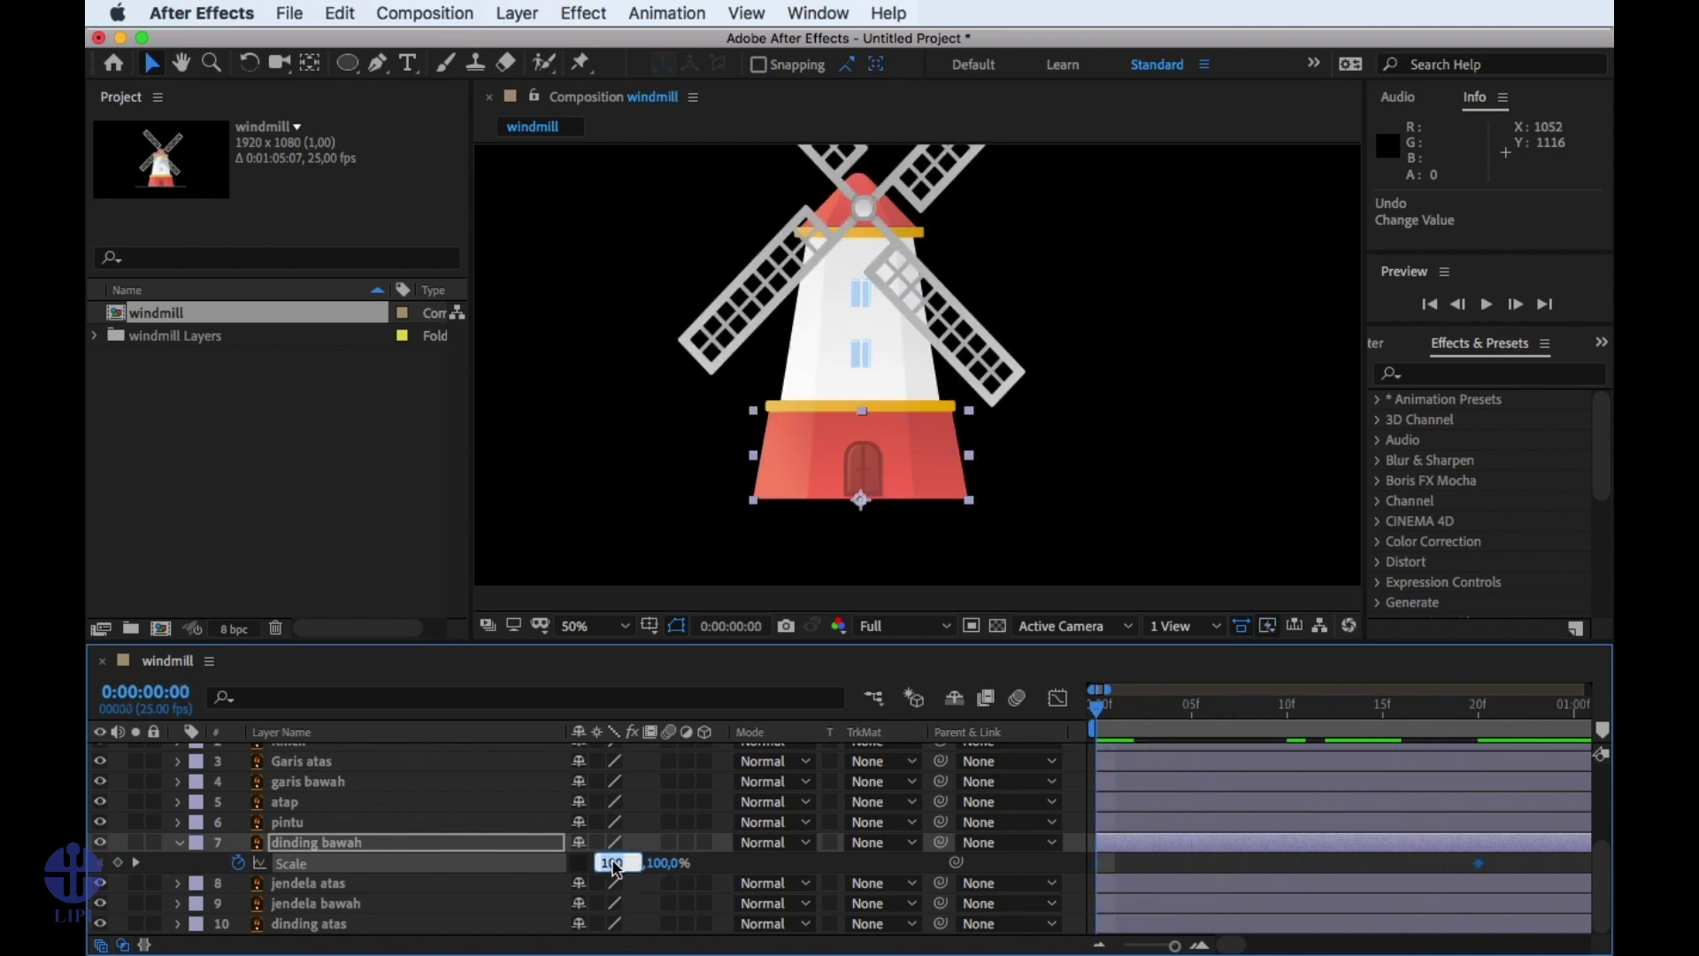
text(0)
key(Return)
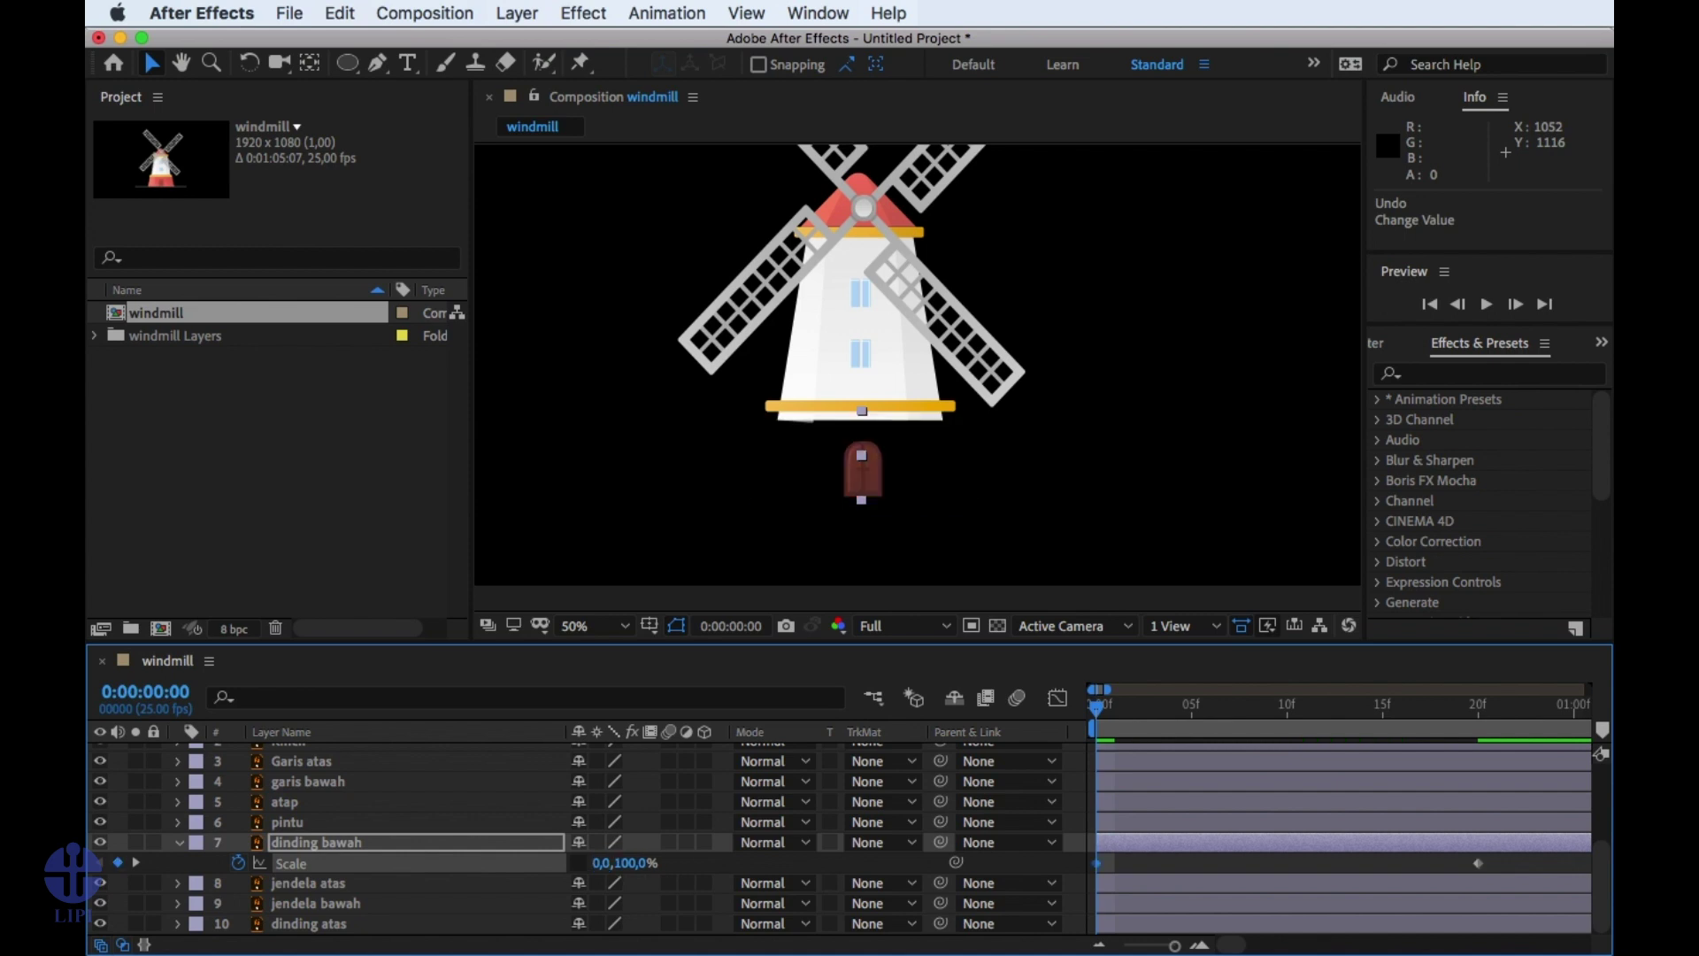
drag(1109, 721, 1054, 714)
drag(1276, 738, 1090, 719)
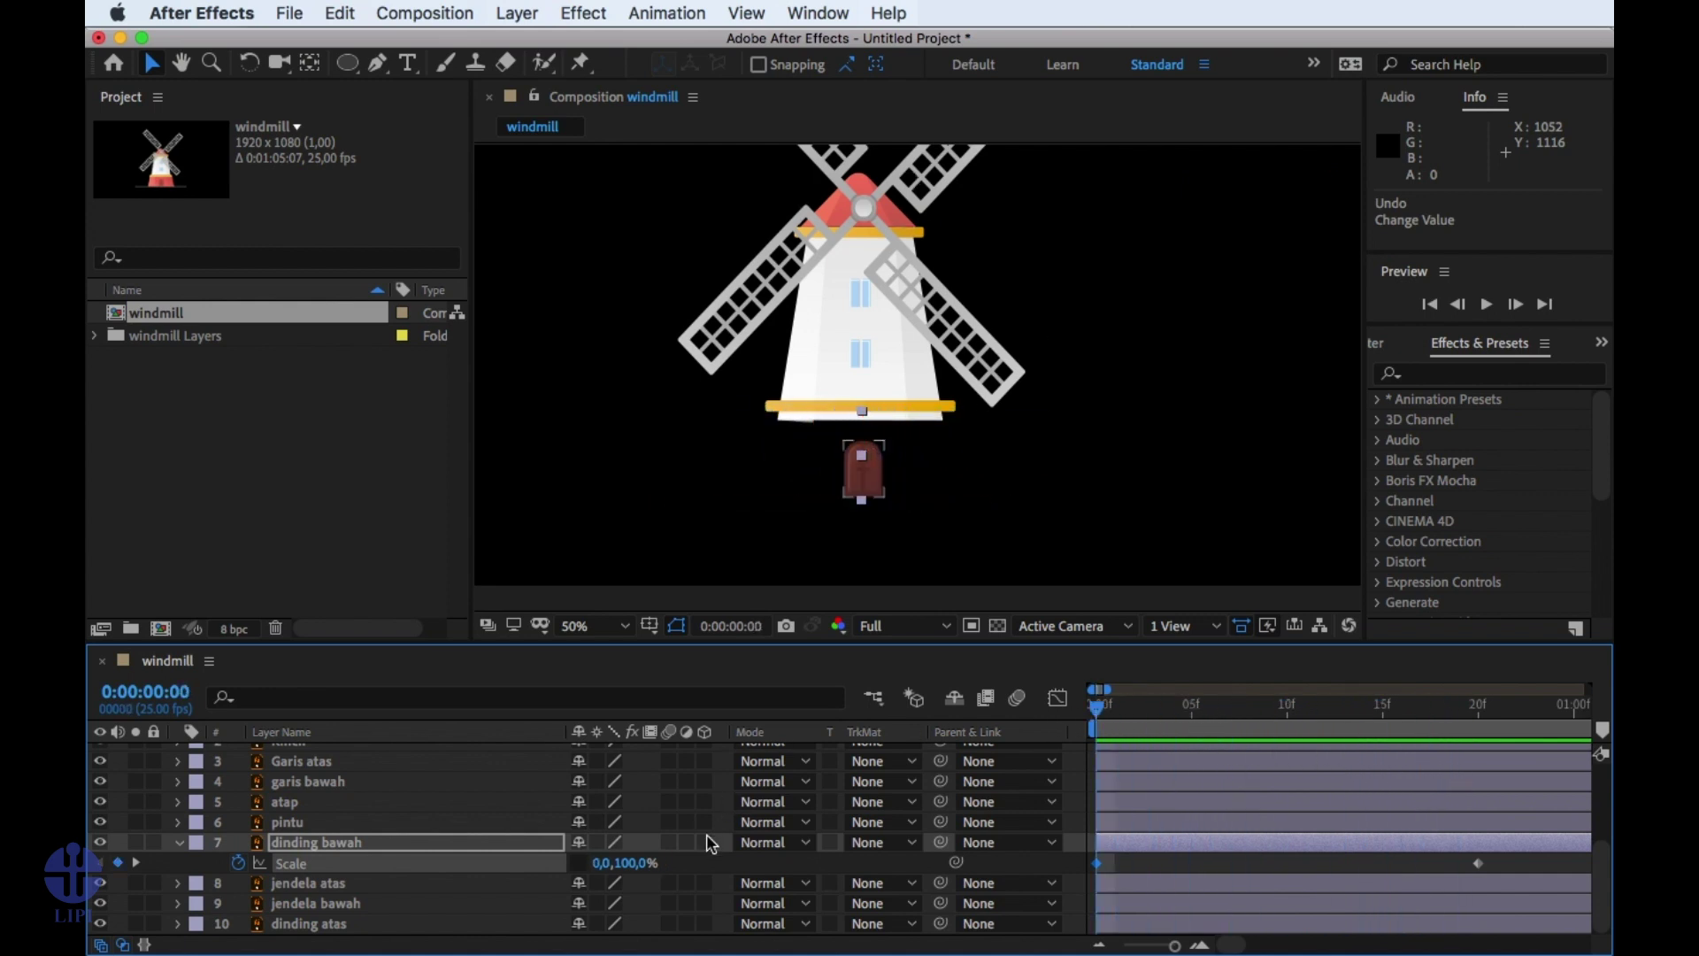
key(super+z)
Set the dinding bawah layer's vertical scale to 0% at the first frame, keeping 100% horizontally, and preview the growth.
click(649, 863)
text(0)
key(Return)
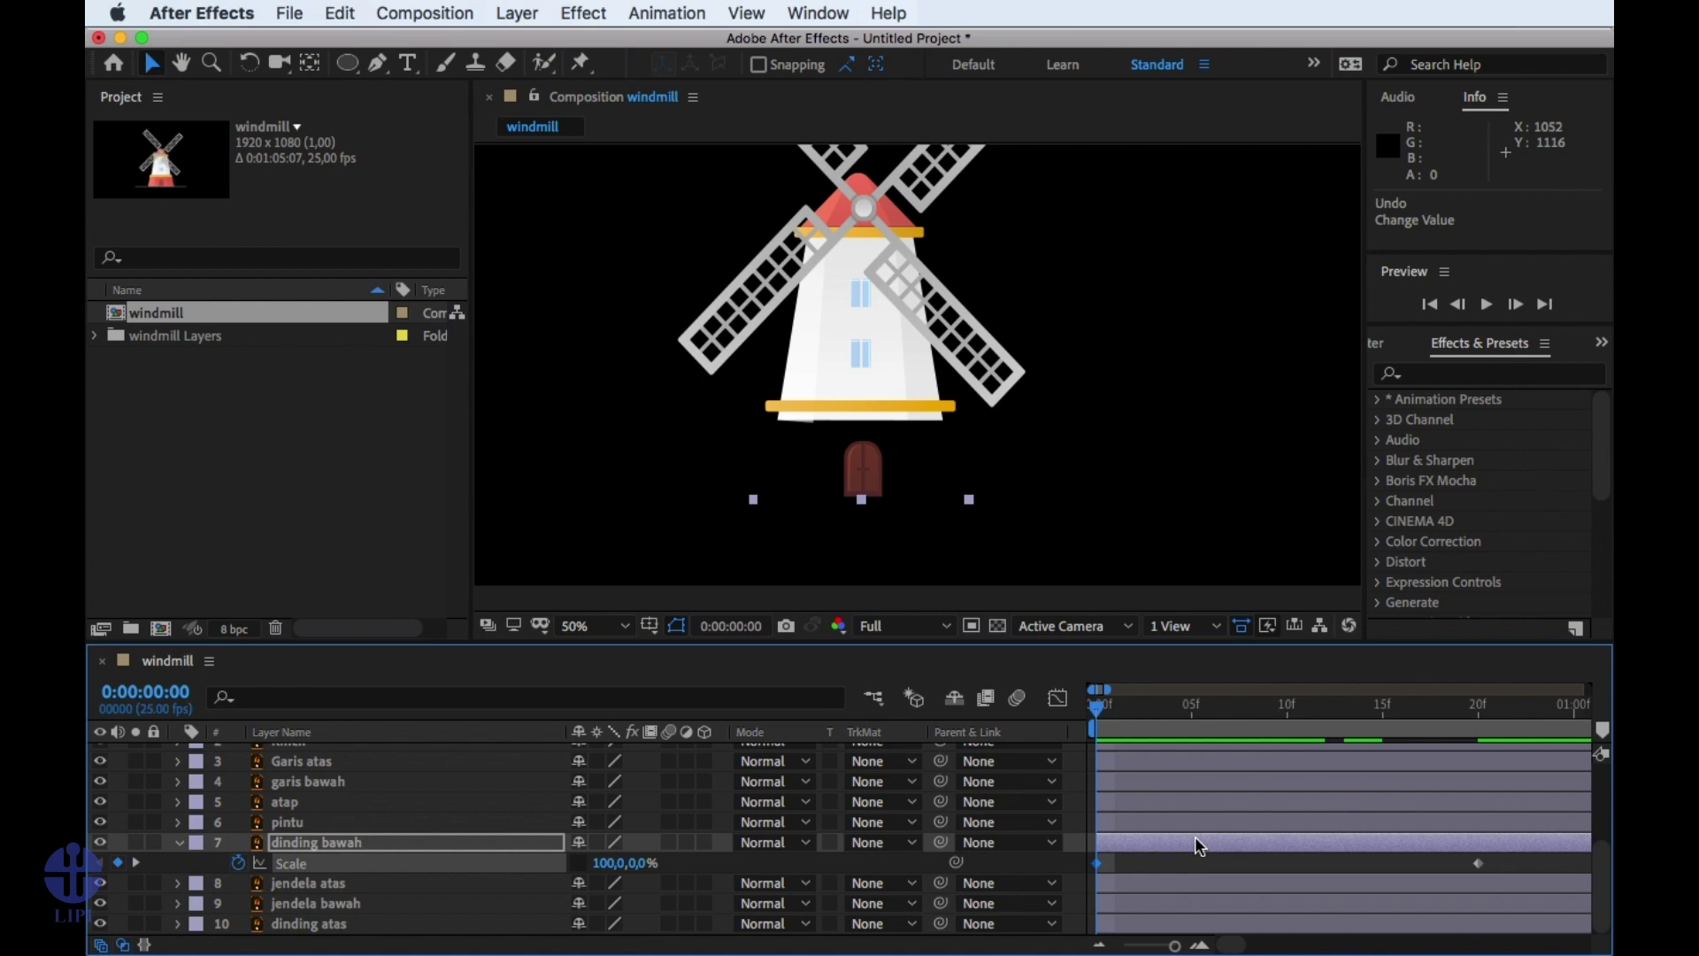
key(space)
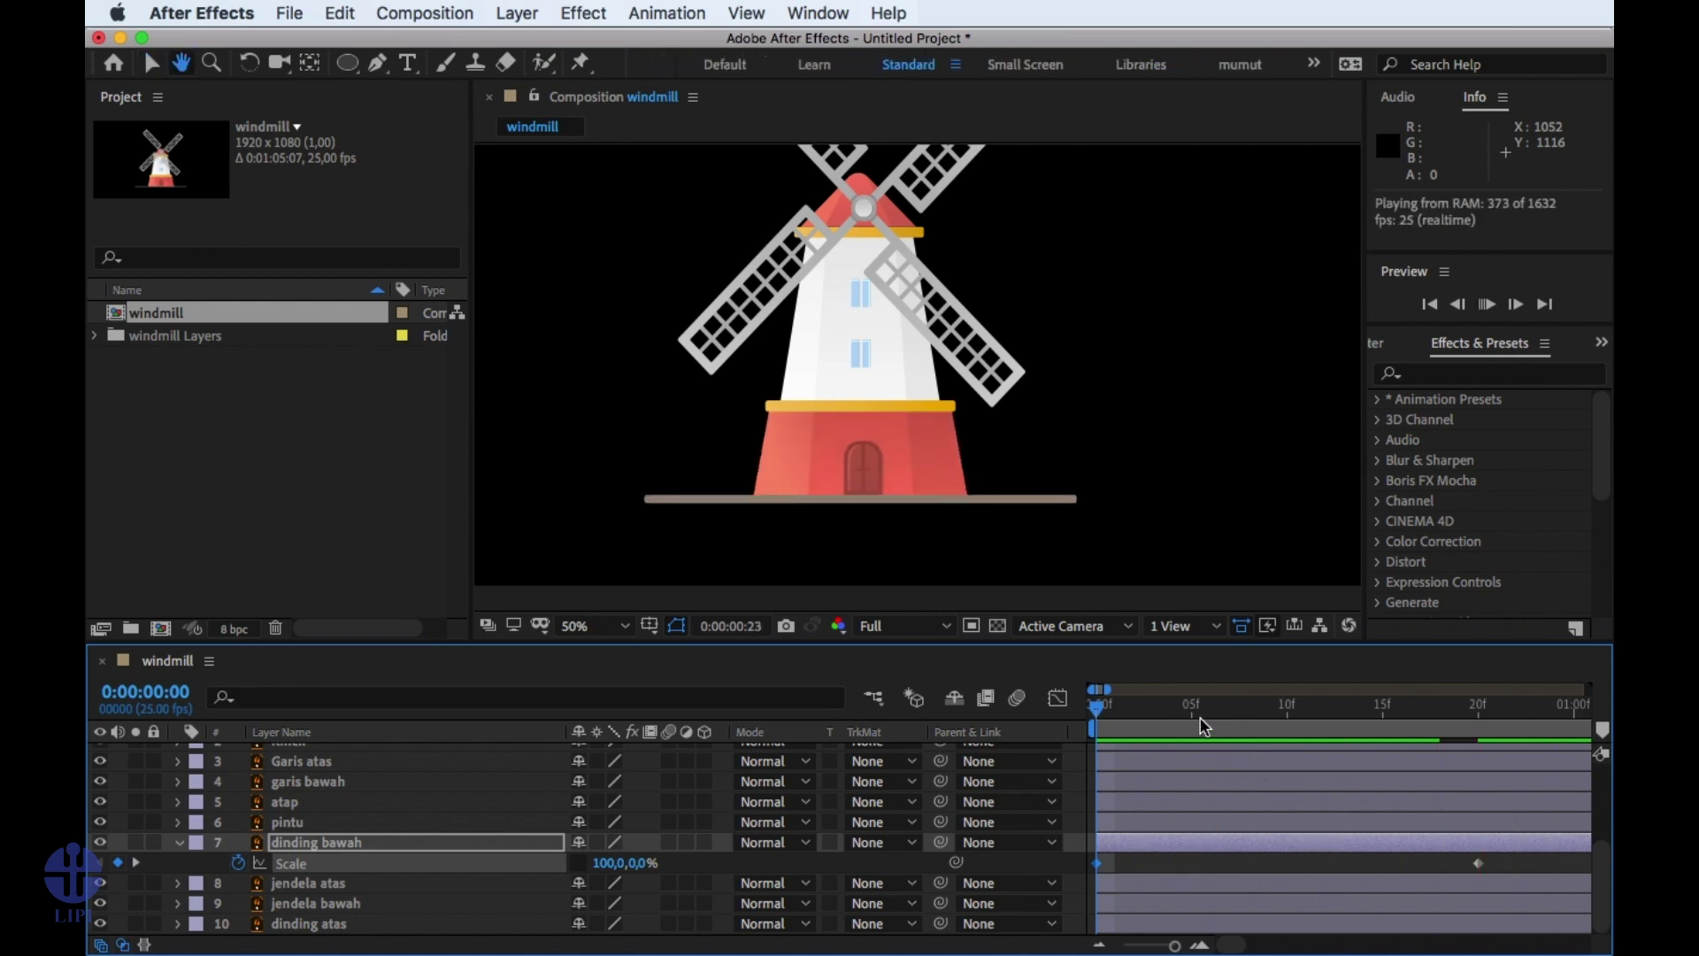
key(space)
drag(1119, 705, 1091, 705)
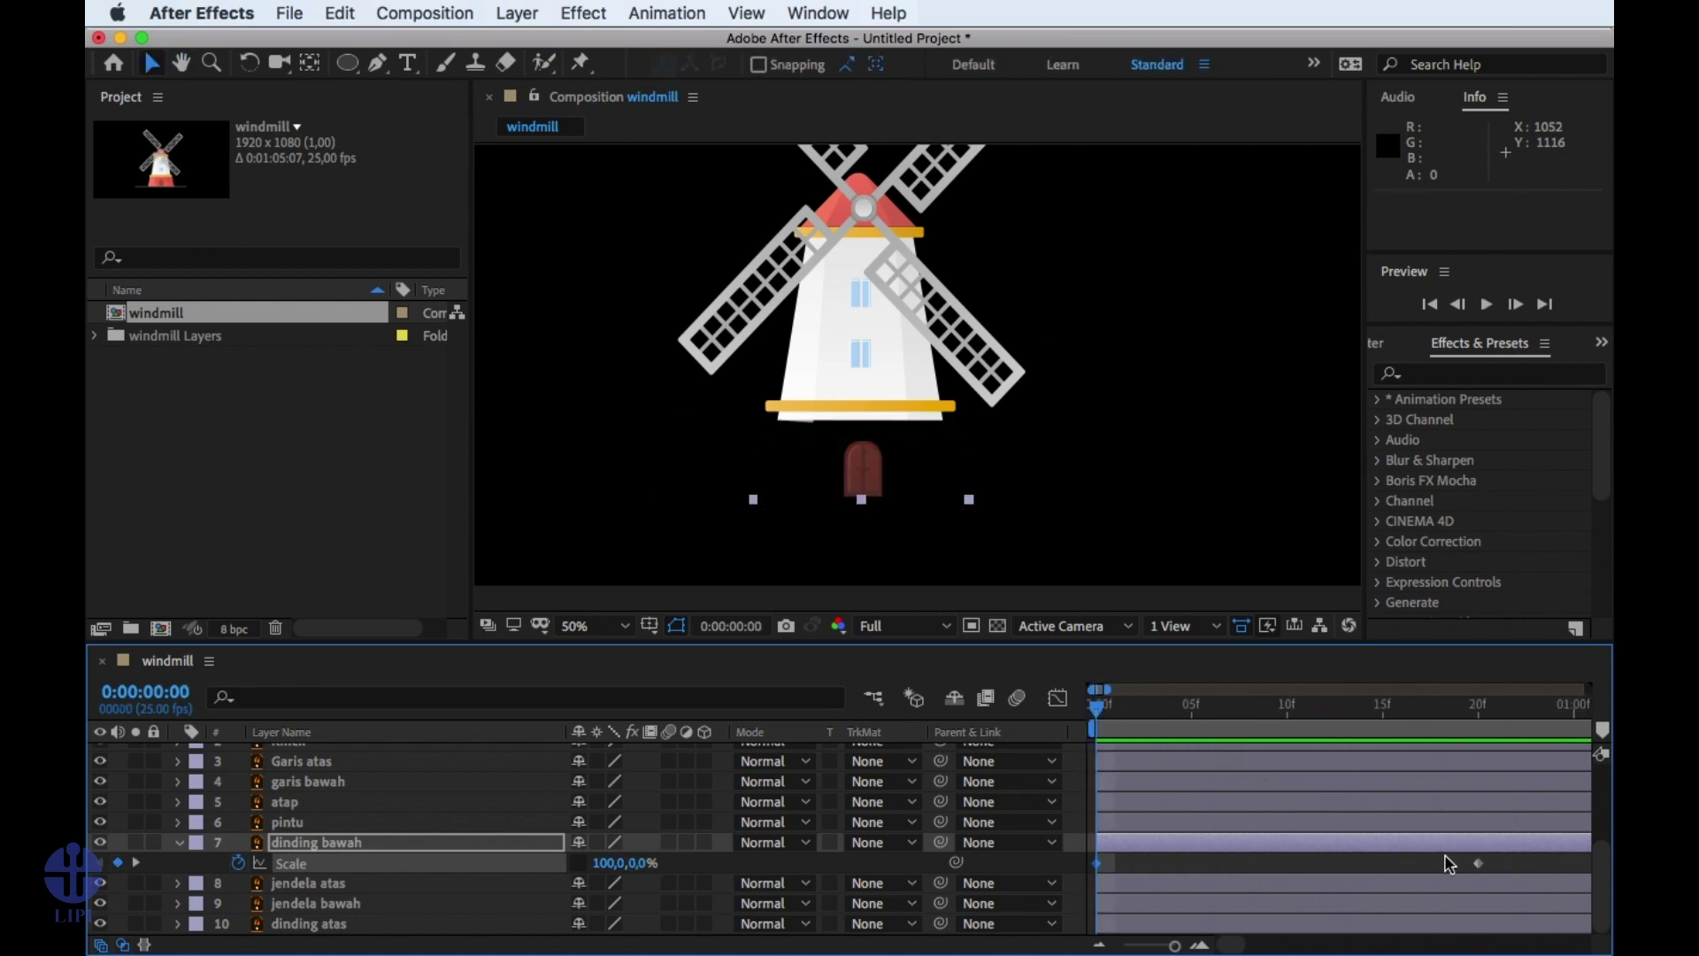
Apply Easy Ease to the dinding bawah layer's Scale keyframe at frame 20.
click(1478, 864)
right_click(1478, 863)
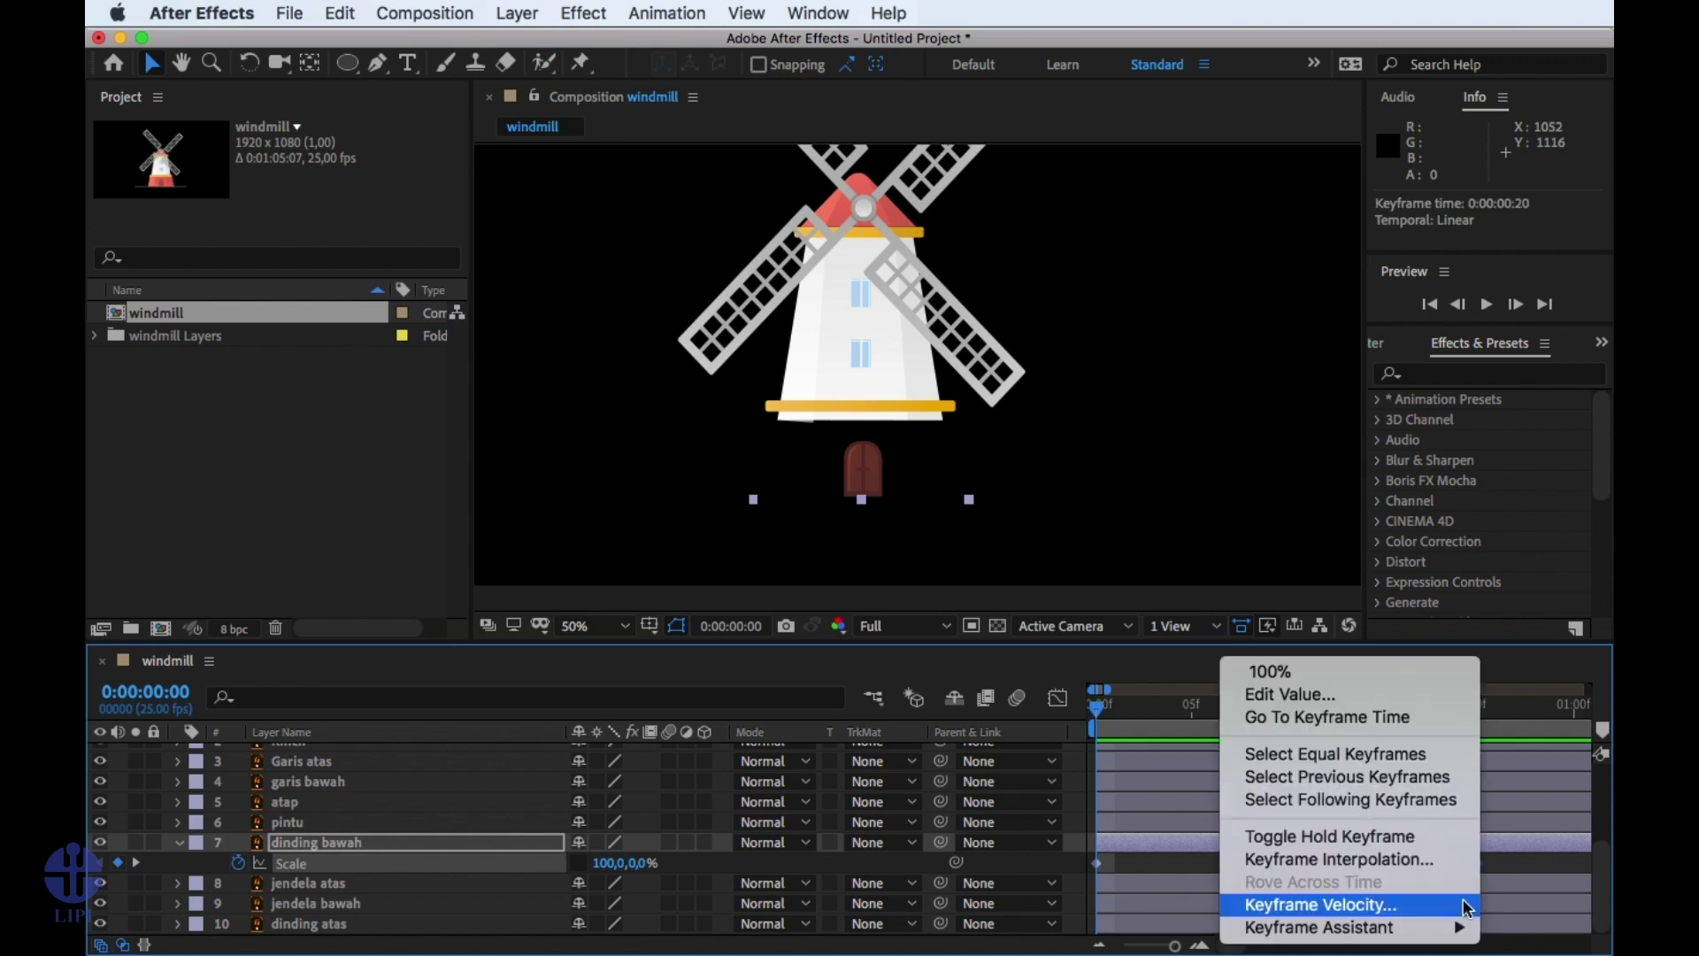
mouse_move(1446, 926)
click(1141, 791)
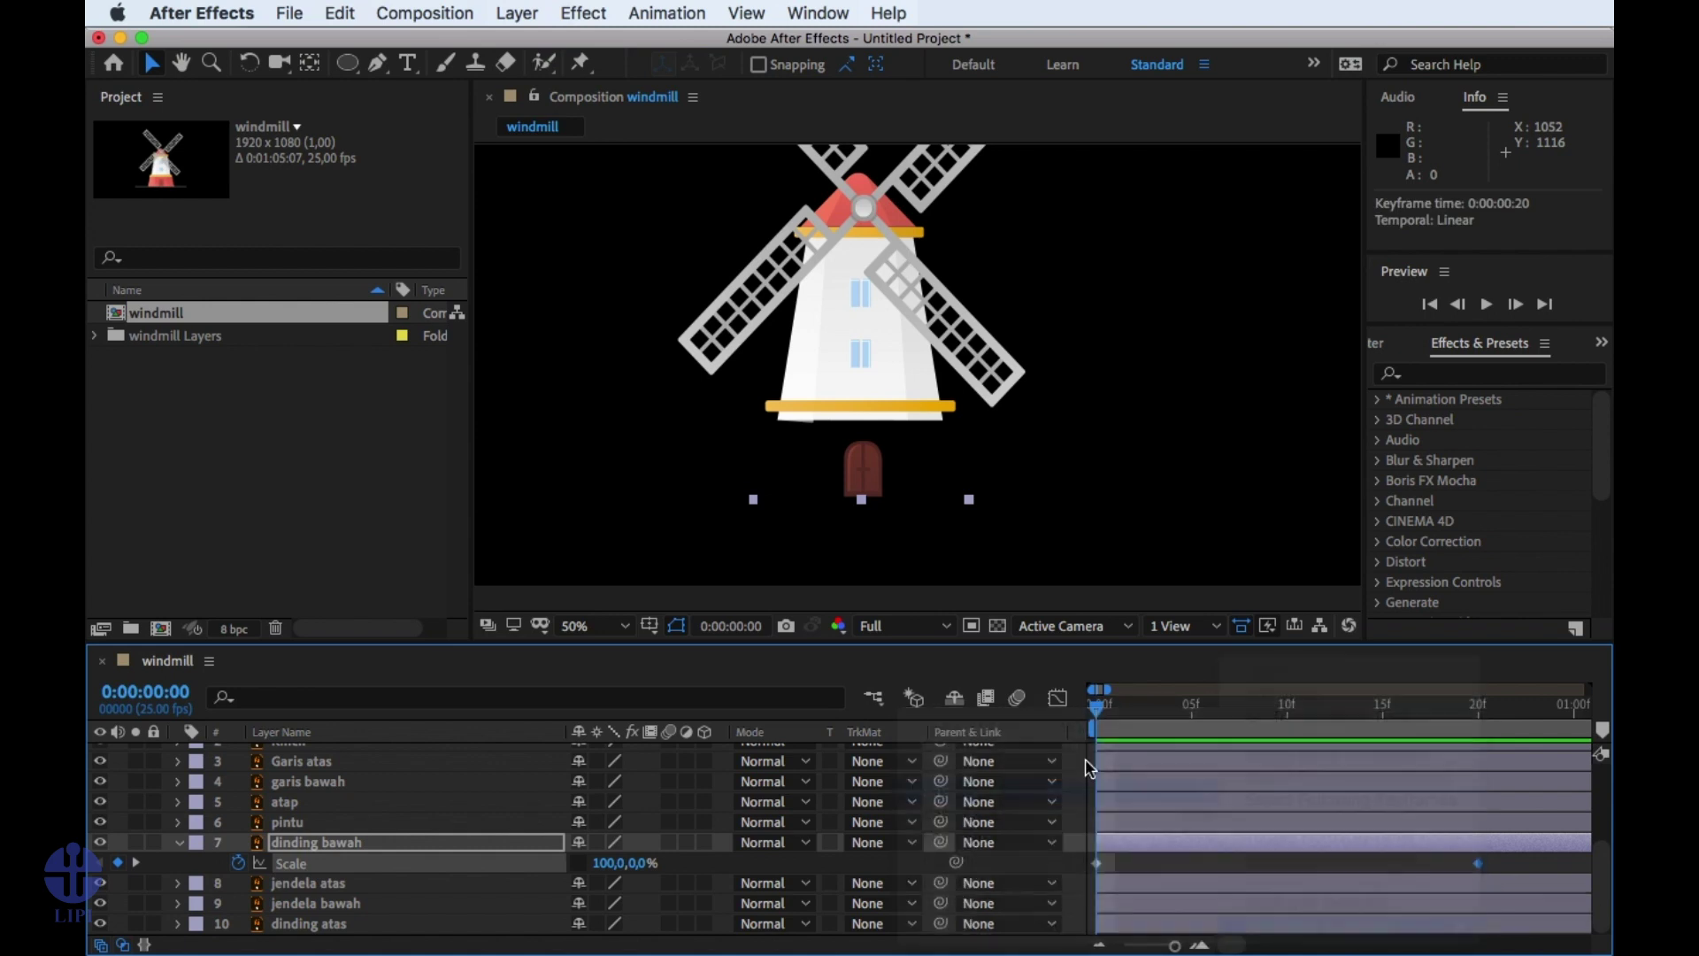
Reshape the dinding bawah Scale speed curve in the Graph Editor for a fast start and long slowdown into frame 20.
click(1058, 699)
drag(1416, 888, 1261, 907)
click(1058, 699)
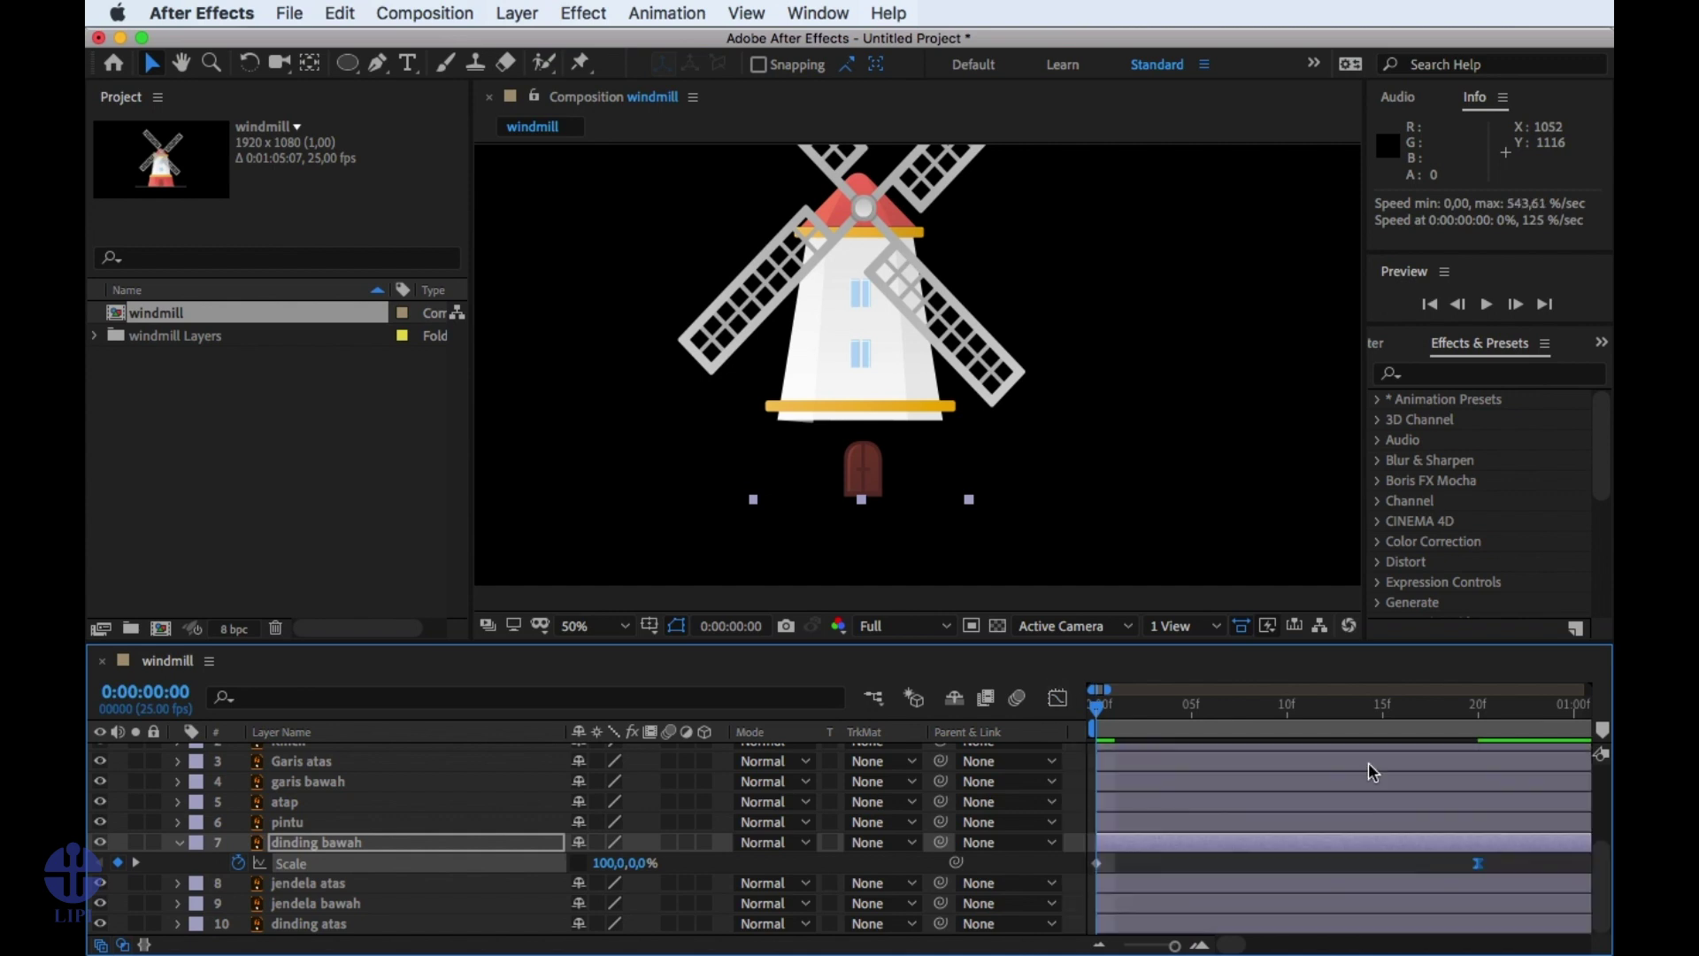
Preview the eased growth of the red lower wall together with the ground line several times from the first frame.
click(1438, 865)
key(minus)
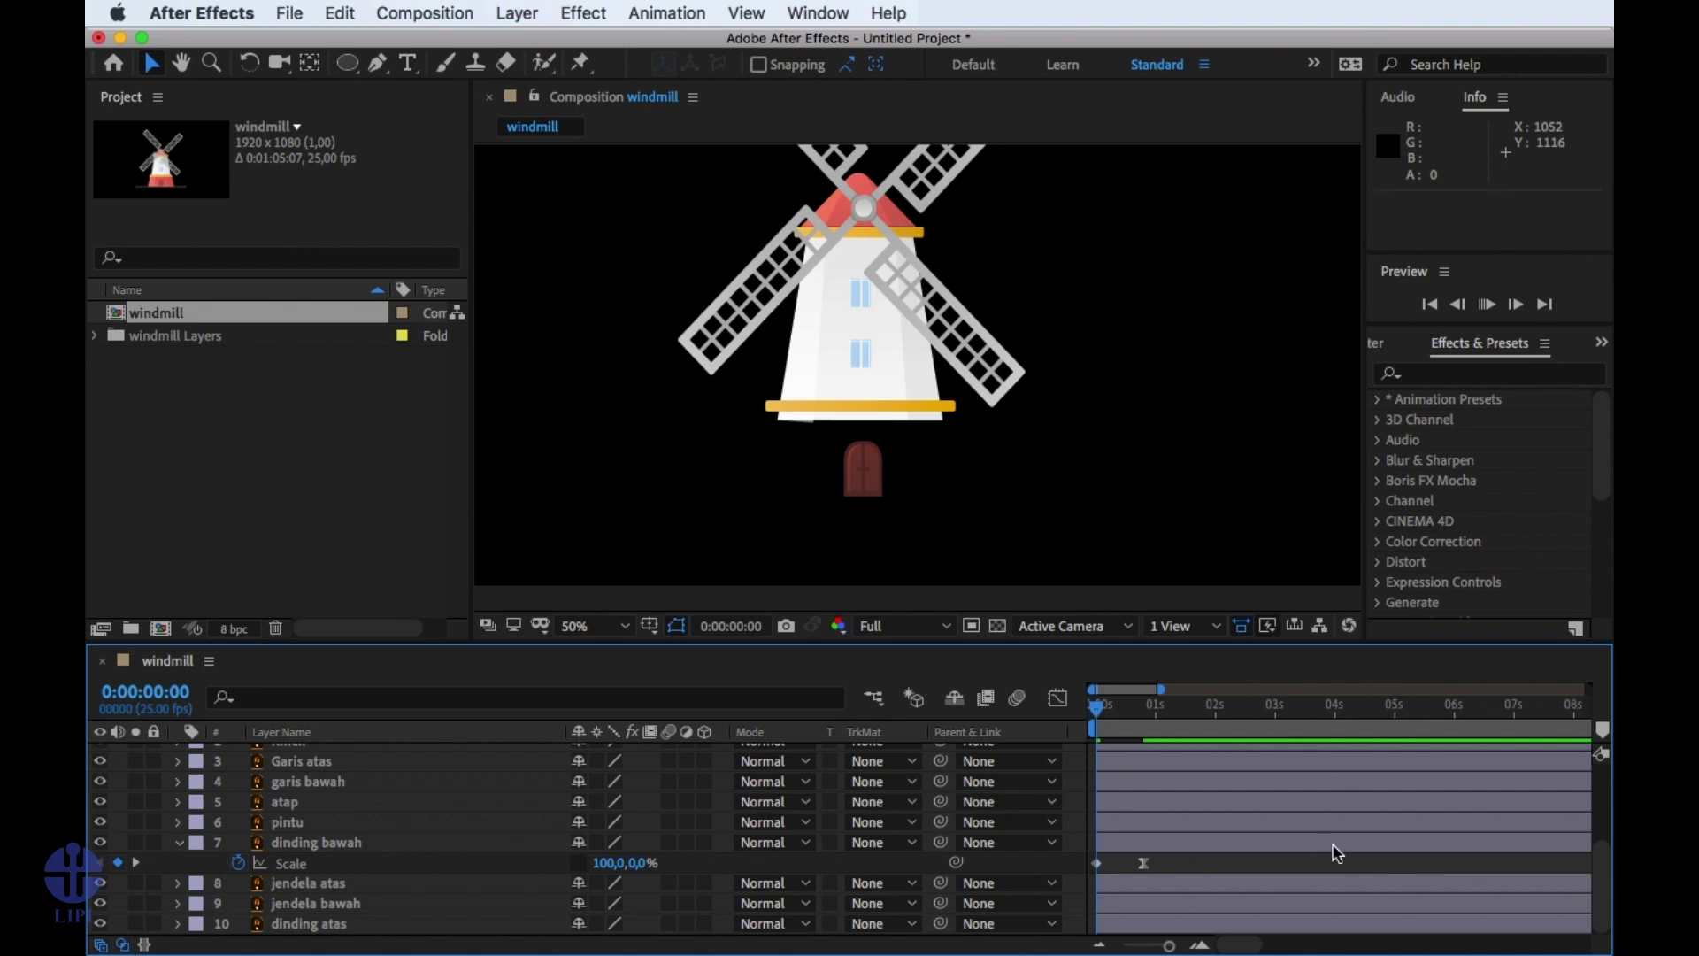
key(space)
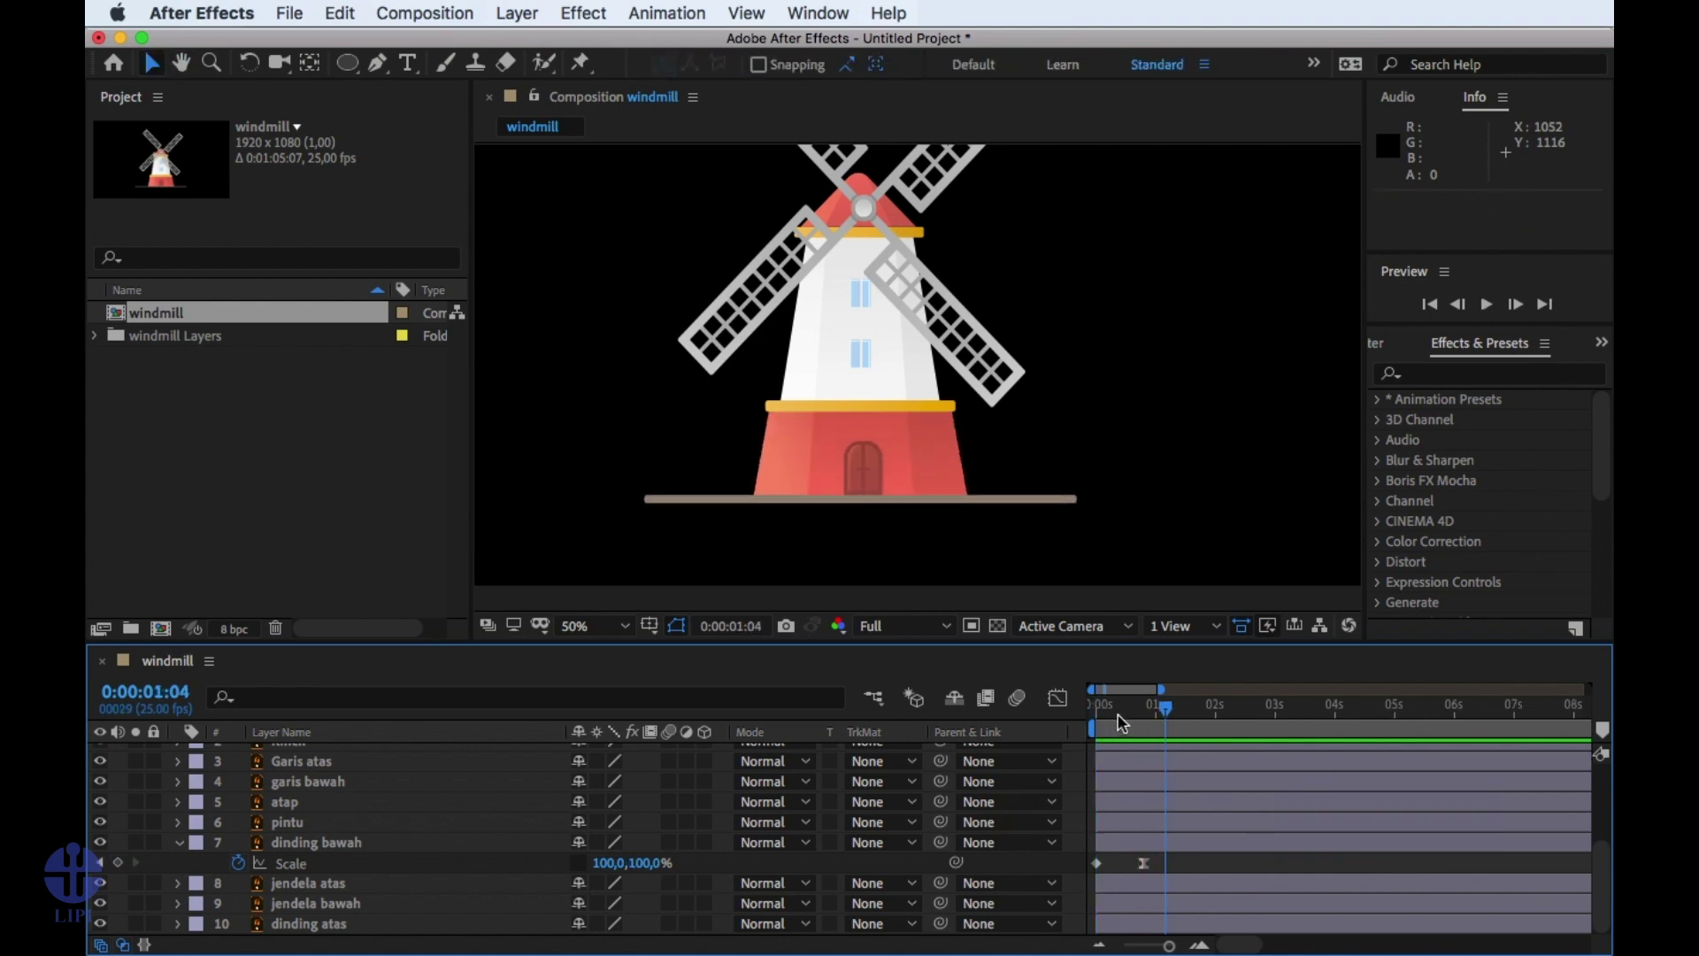
key(space)
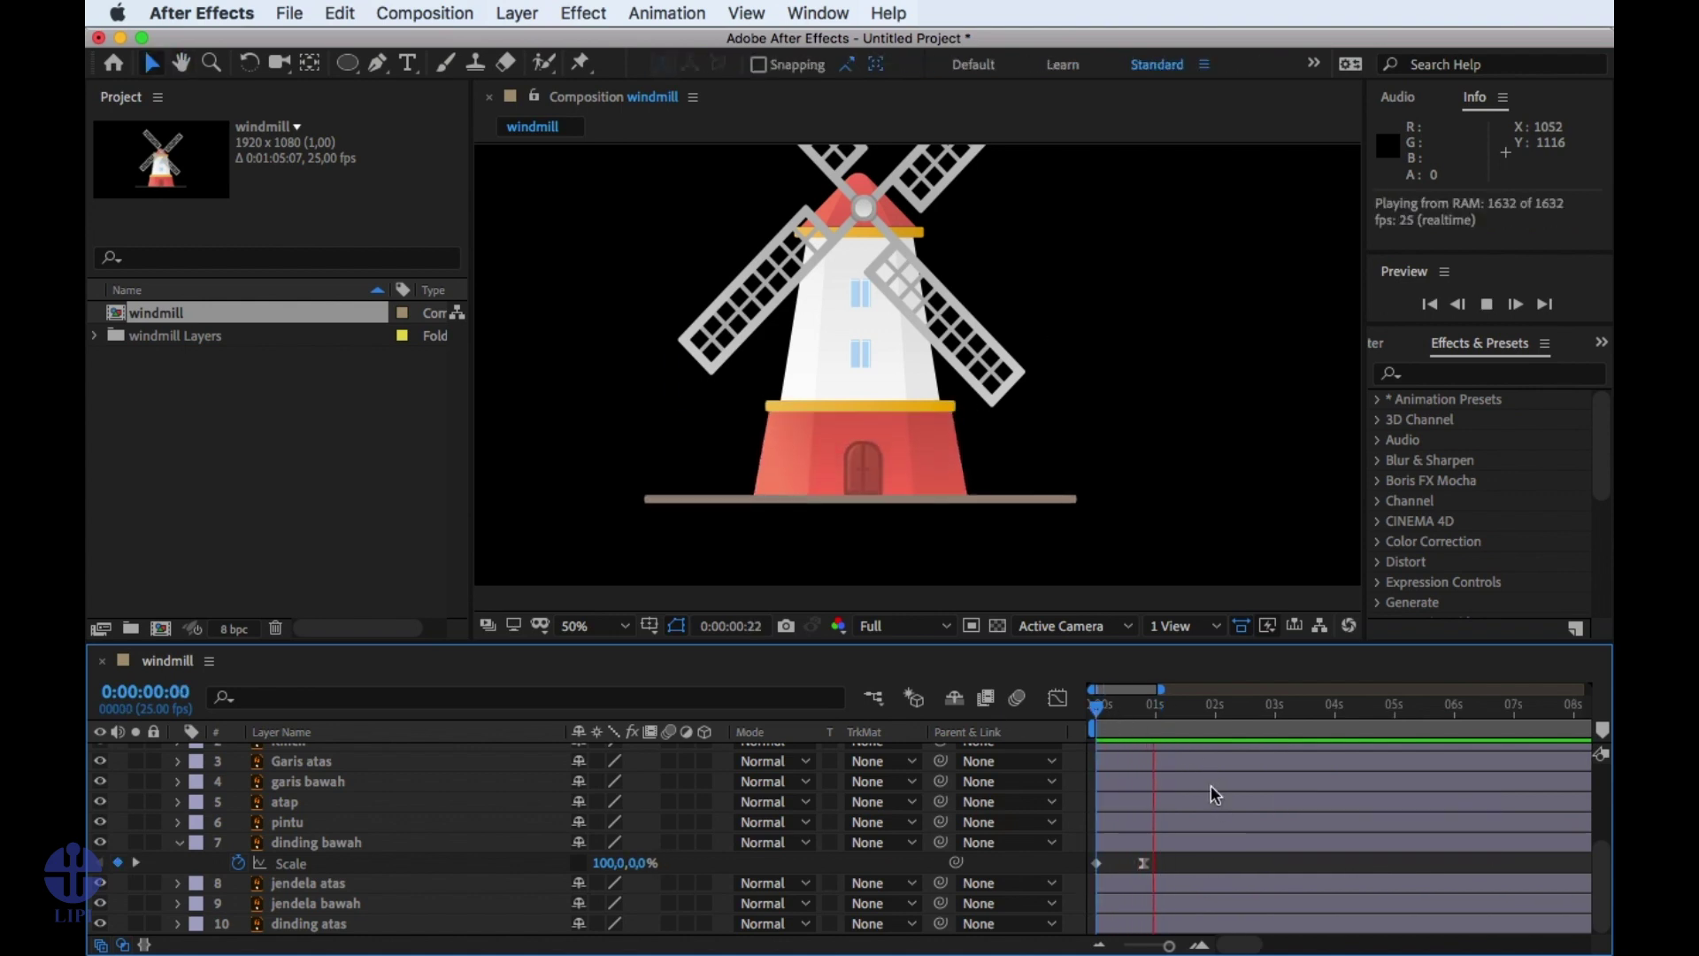
click(1173, 772)
key(space)
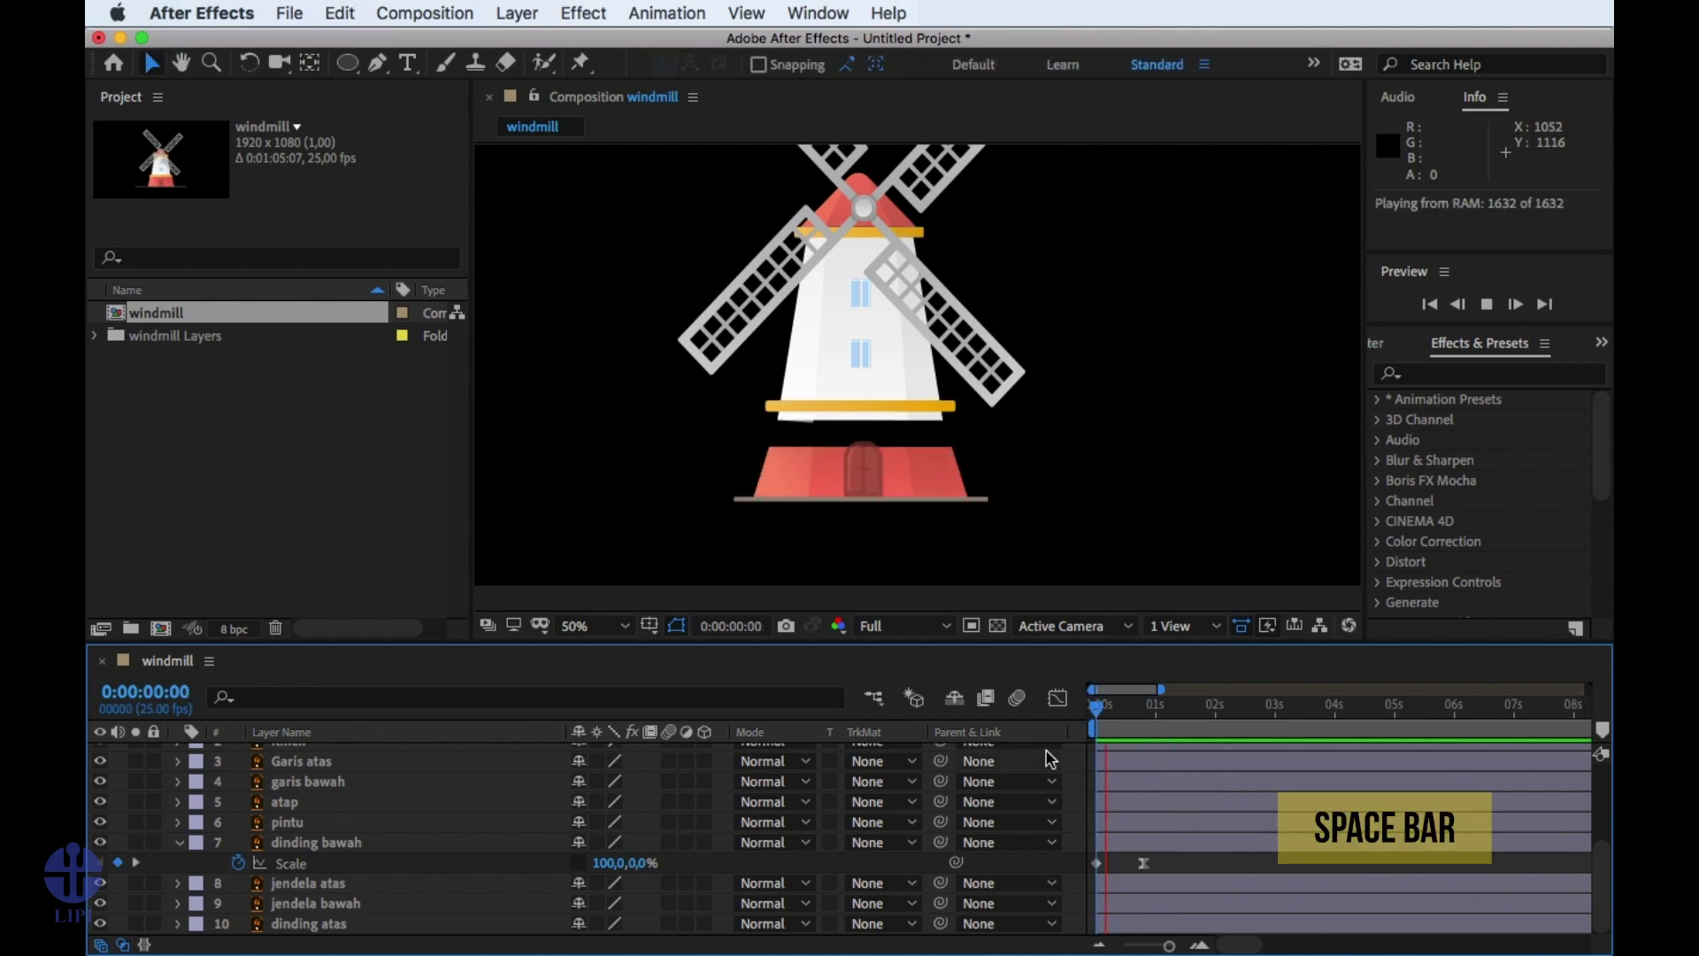
key(space)
click(1105, 712)
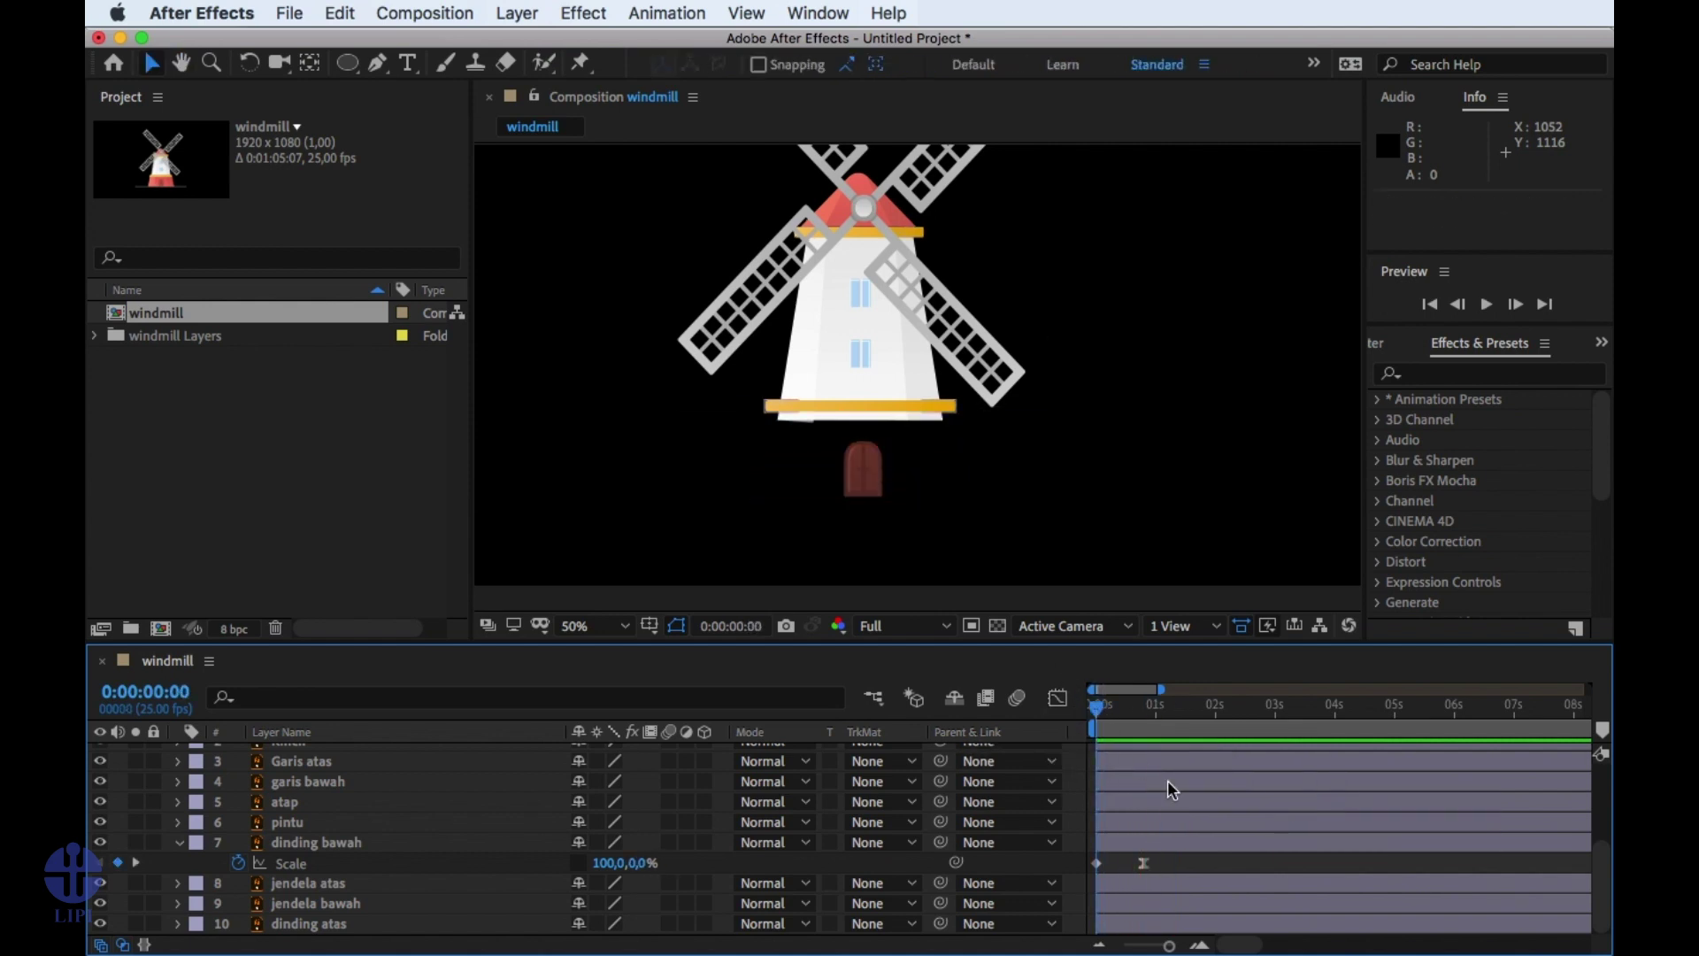
key(space)
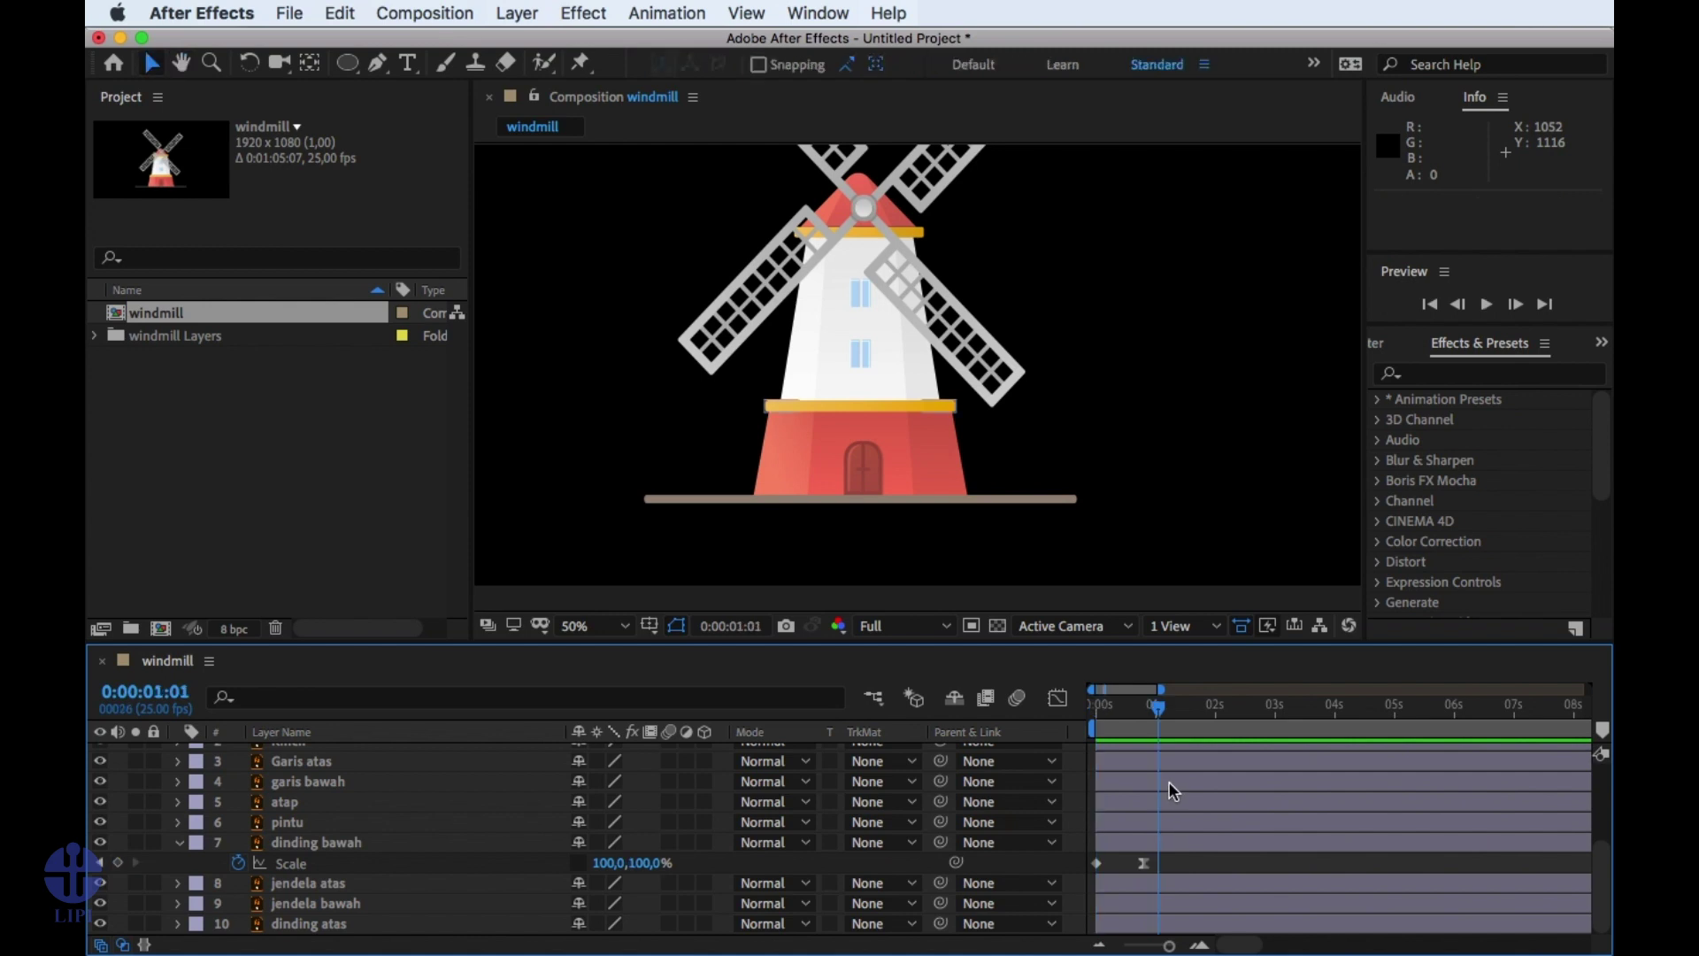
Select the garis bawah layer, the yellow line above the red wall, and briefly expand and collapse its properties.
click(896, 407)
scroll(460, 788, up, 3)
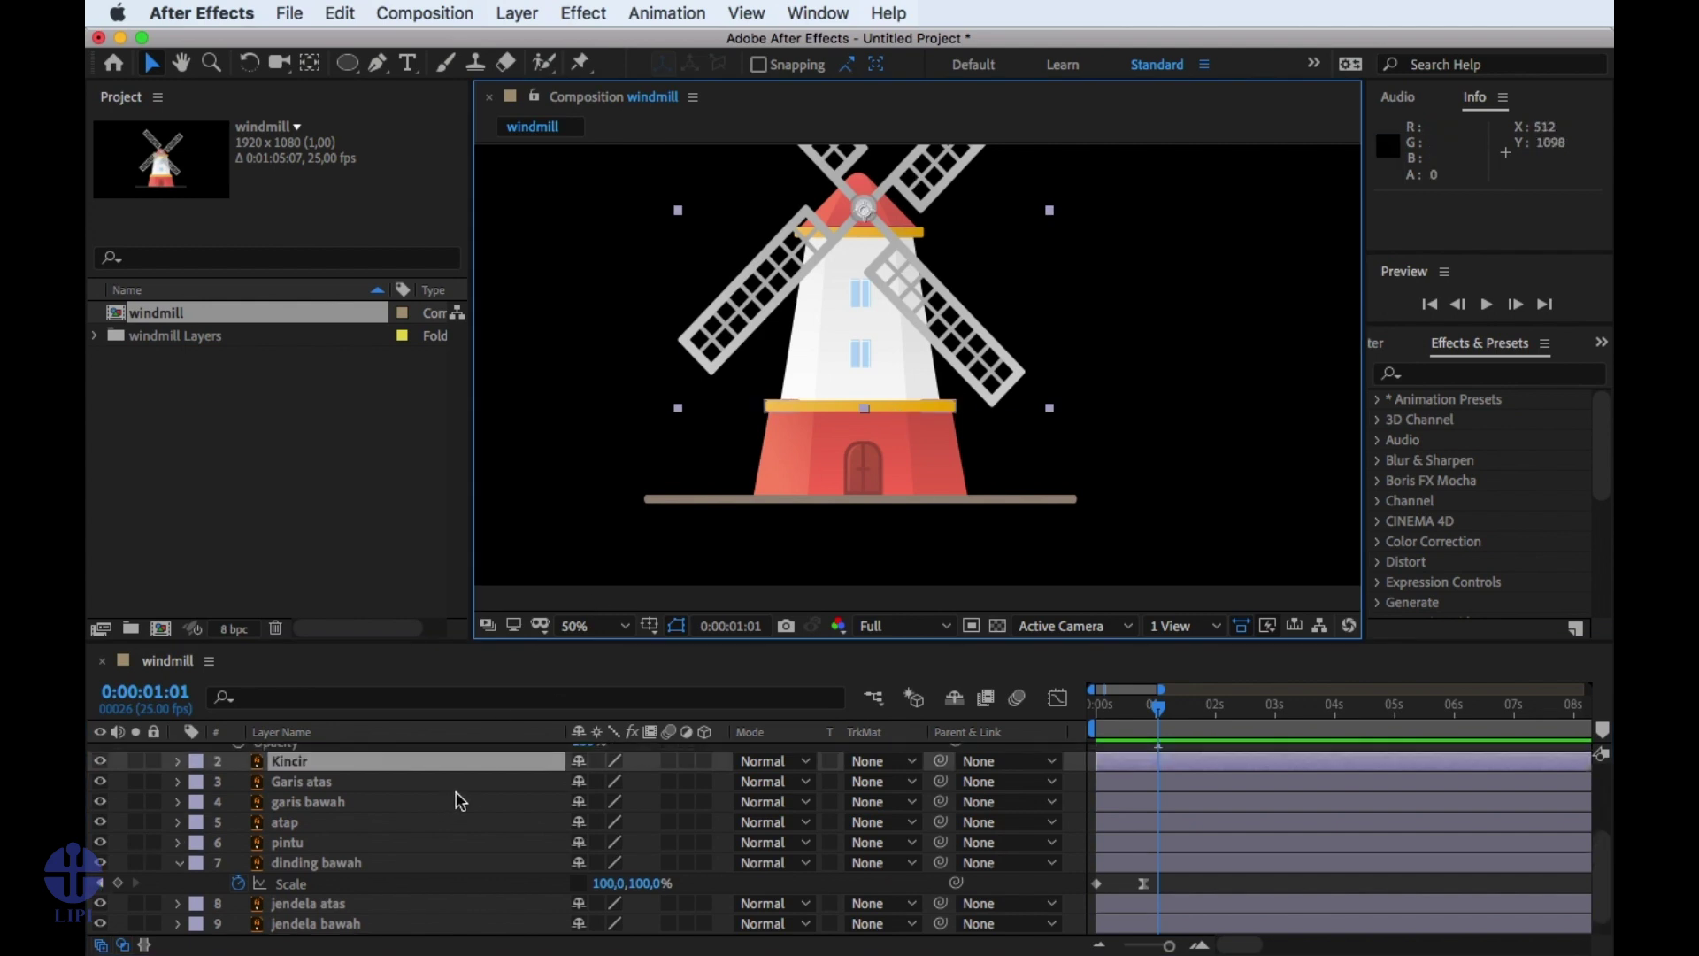
click(348, 839)
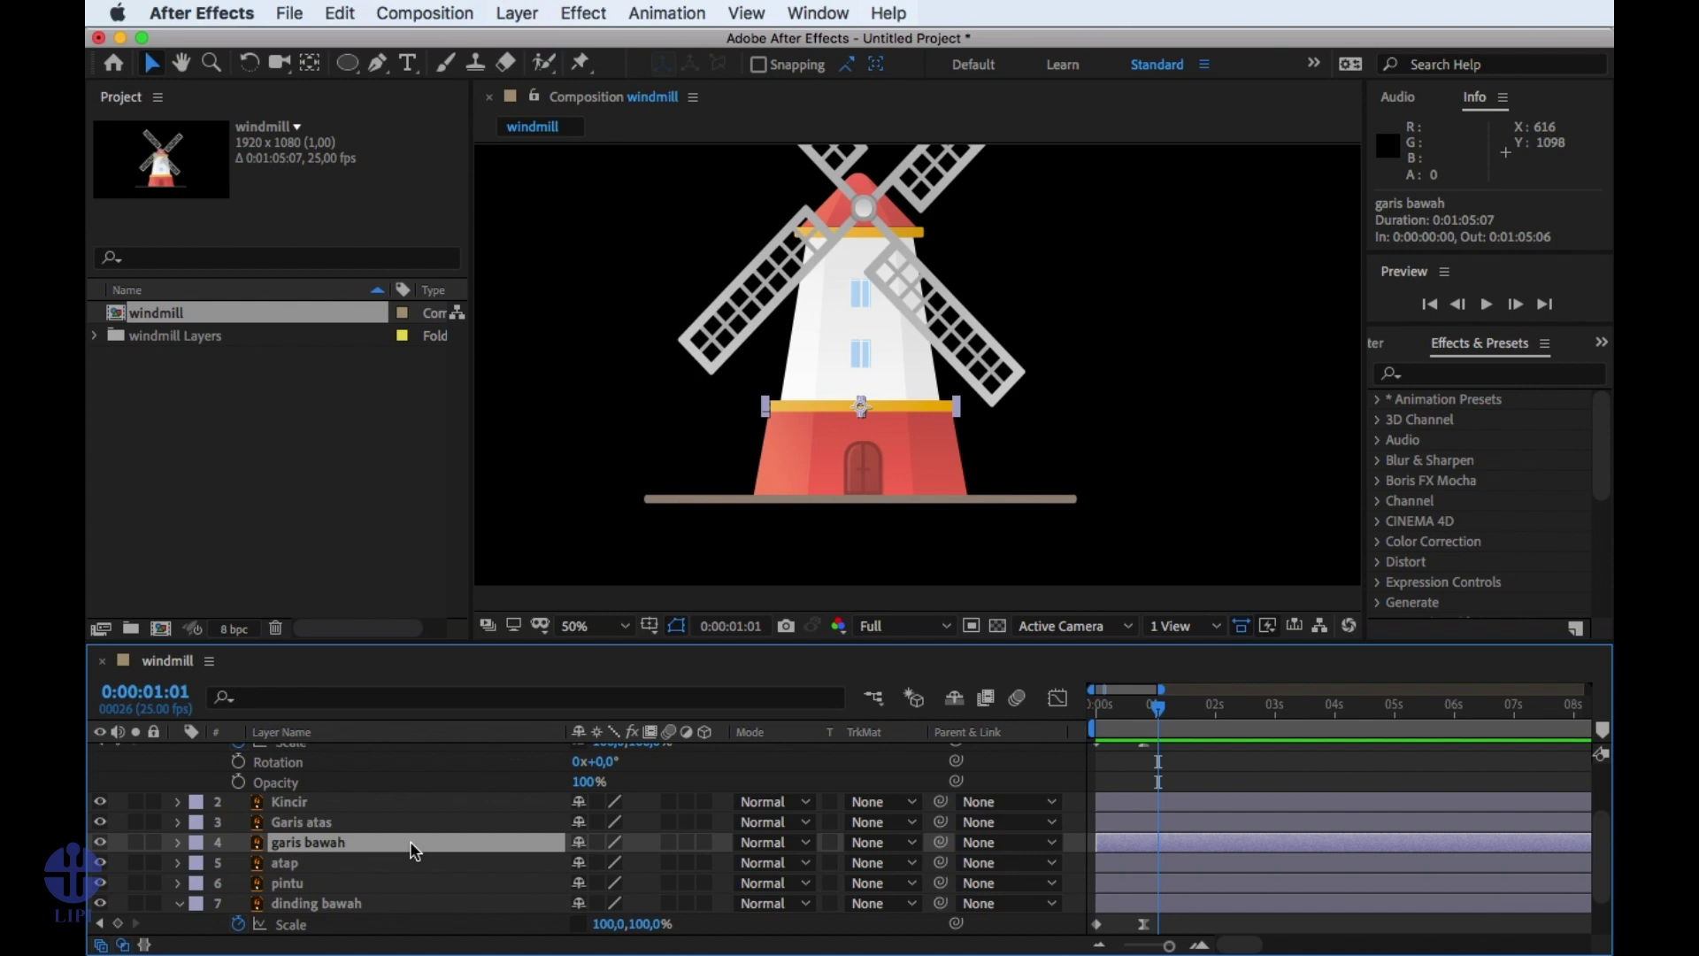
click(177, 841)
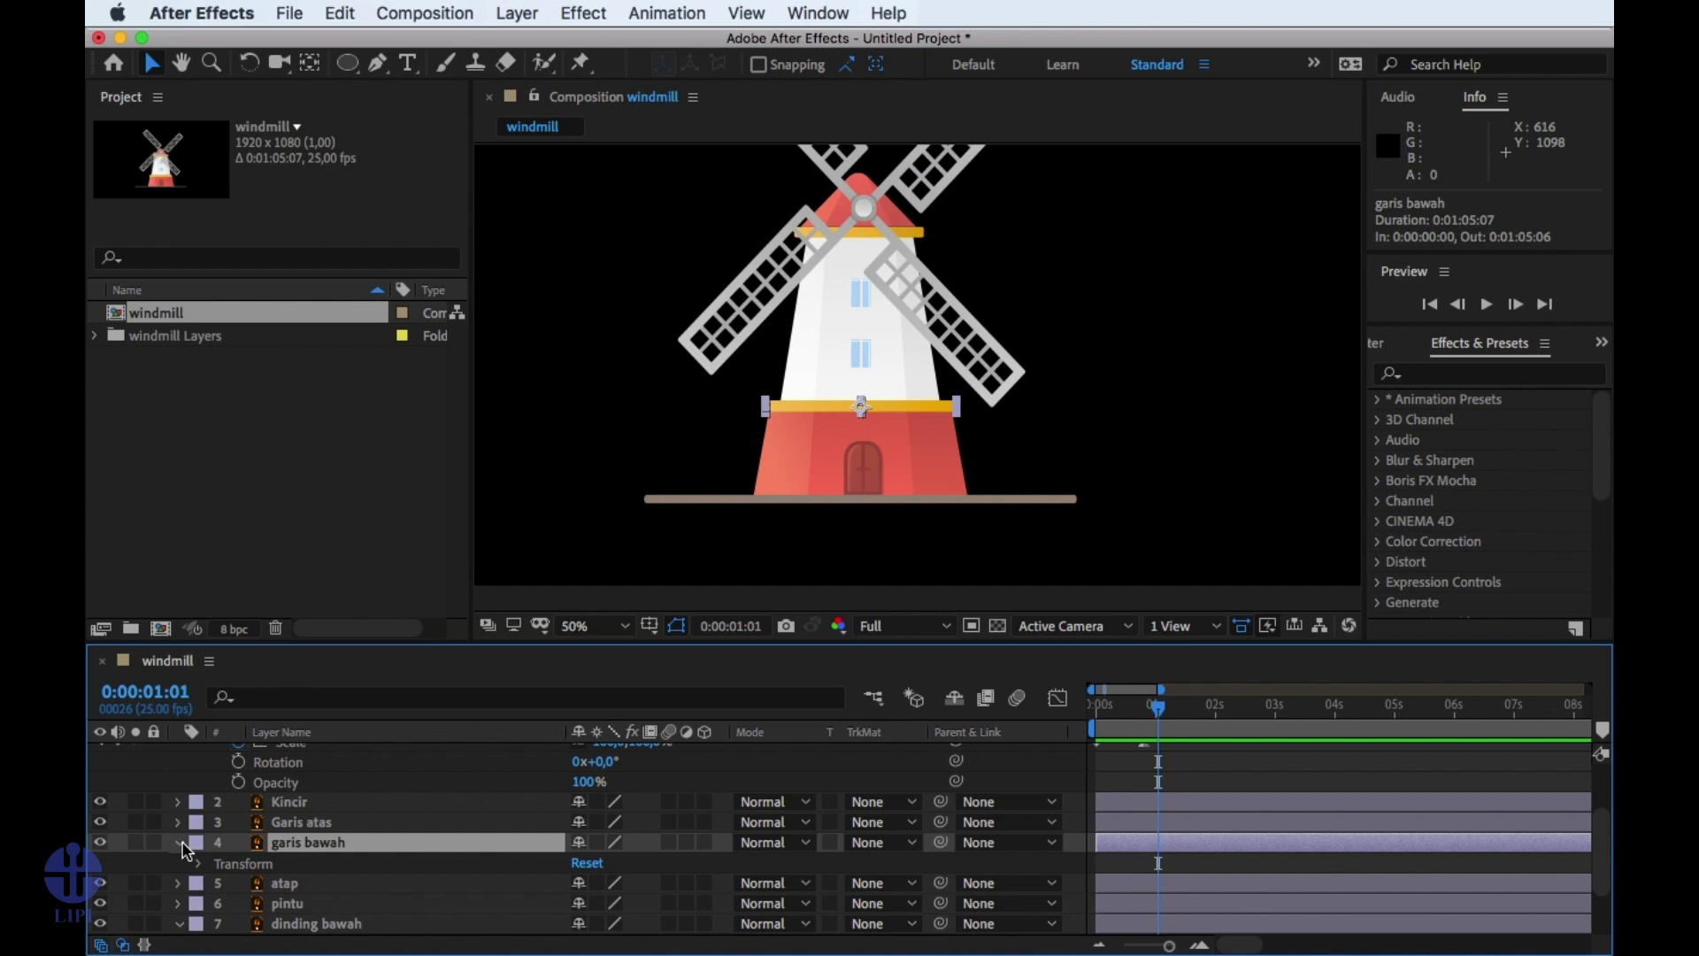
click(180, 843)
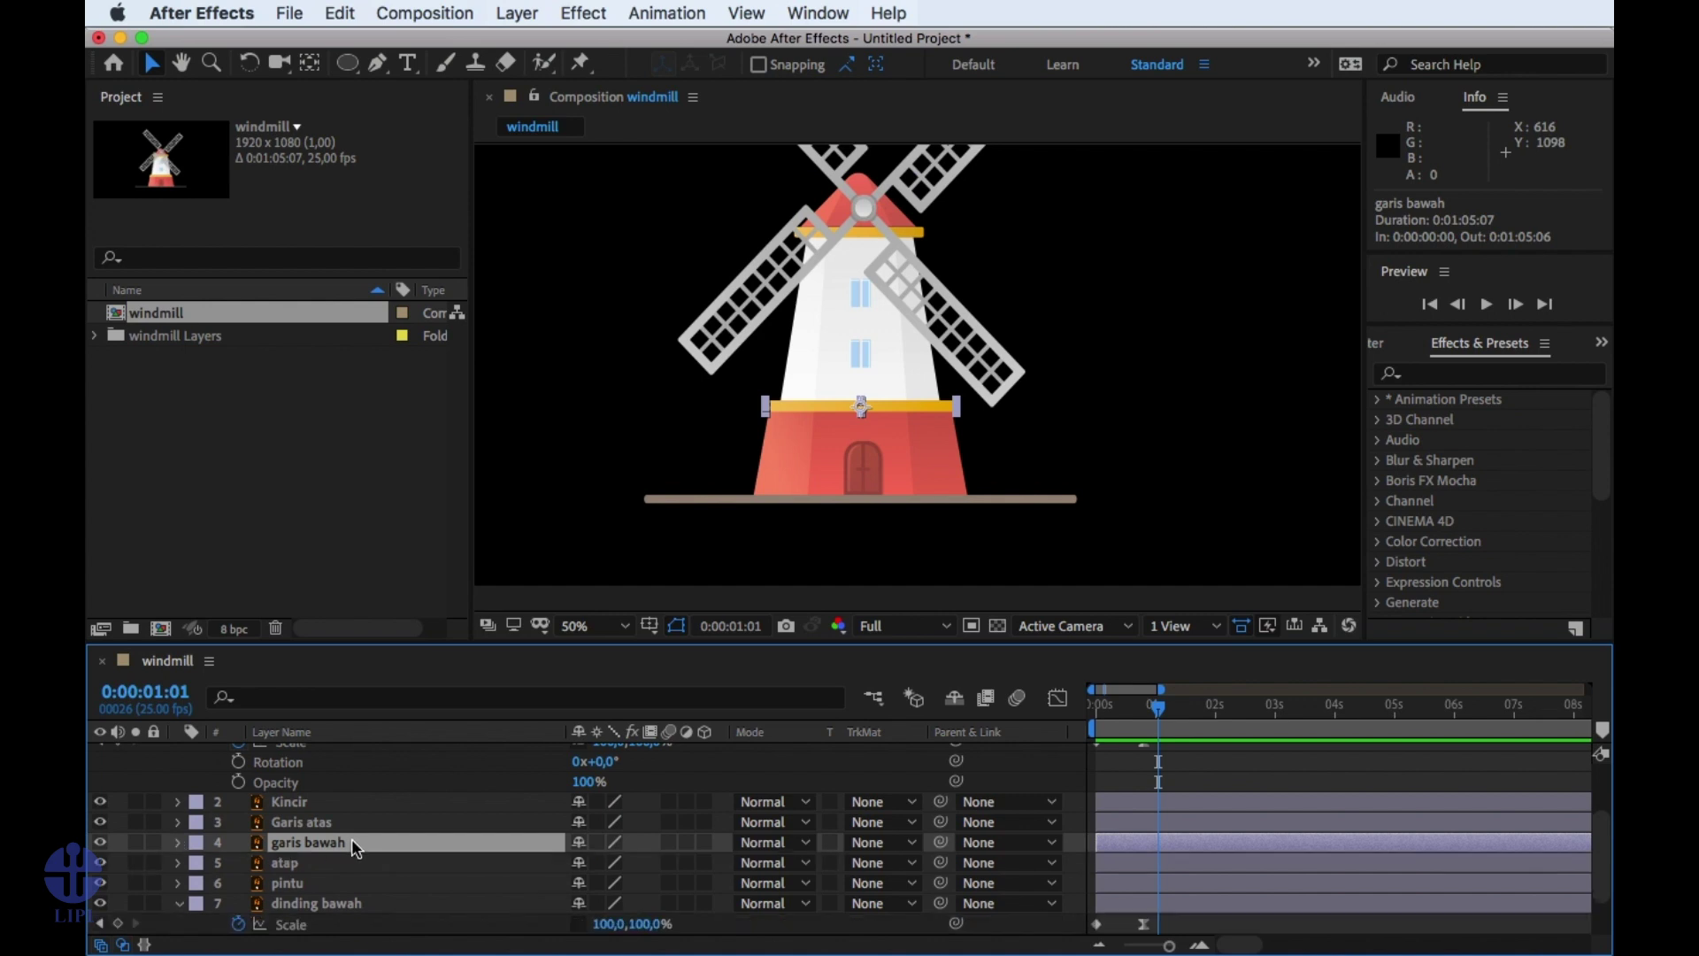
Add a 100% Scale keyframe to the garis bawah layer and place it at 0:00:00:20.
key(s)
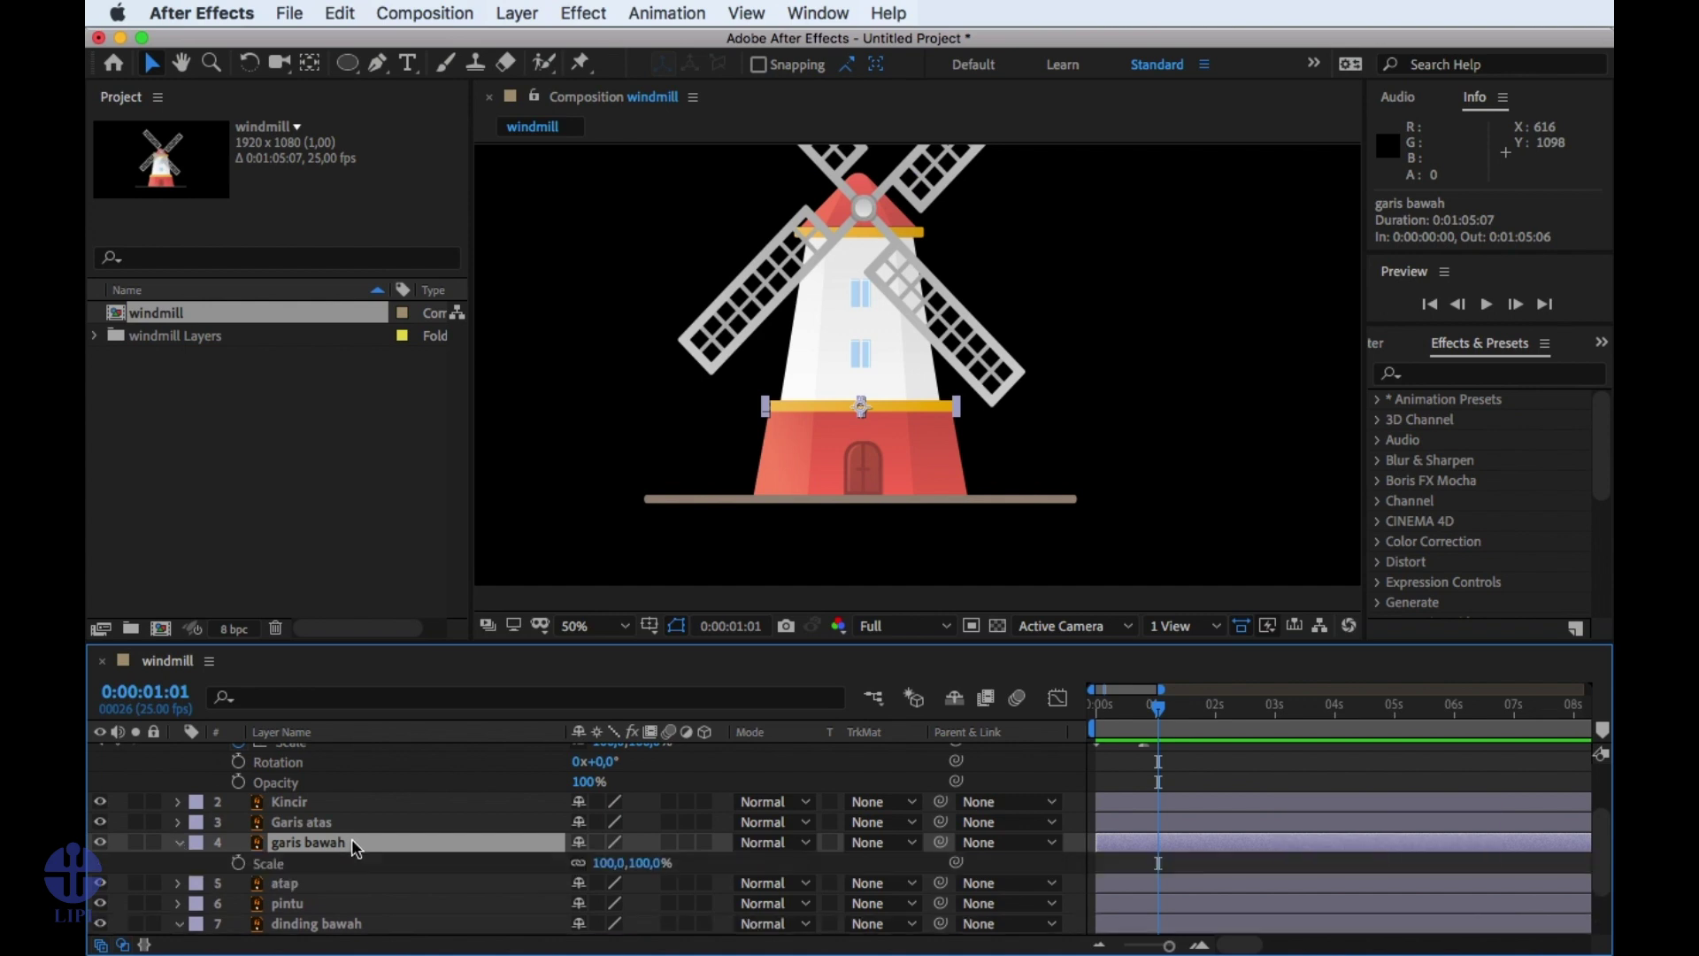
click(238, 863)
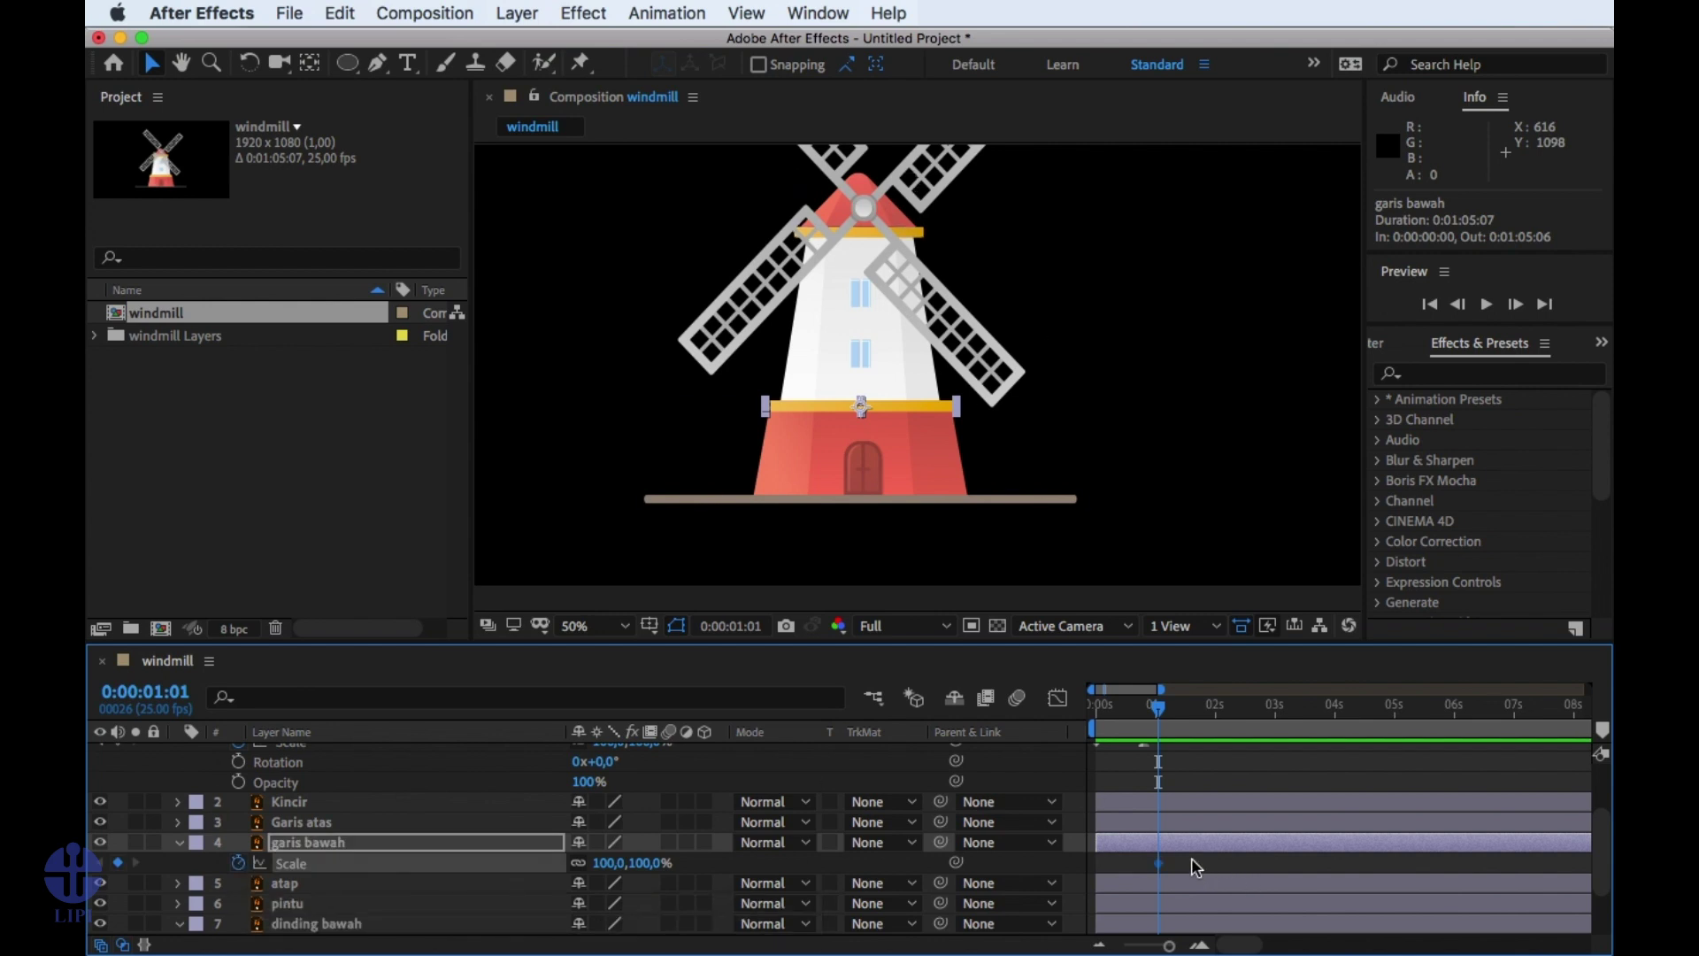
scroll(1191, 857, up, 1)
click(1144, 703)
scroll(1202, 789, down, 3)
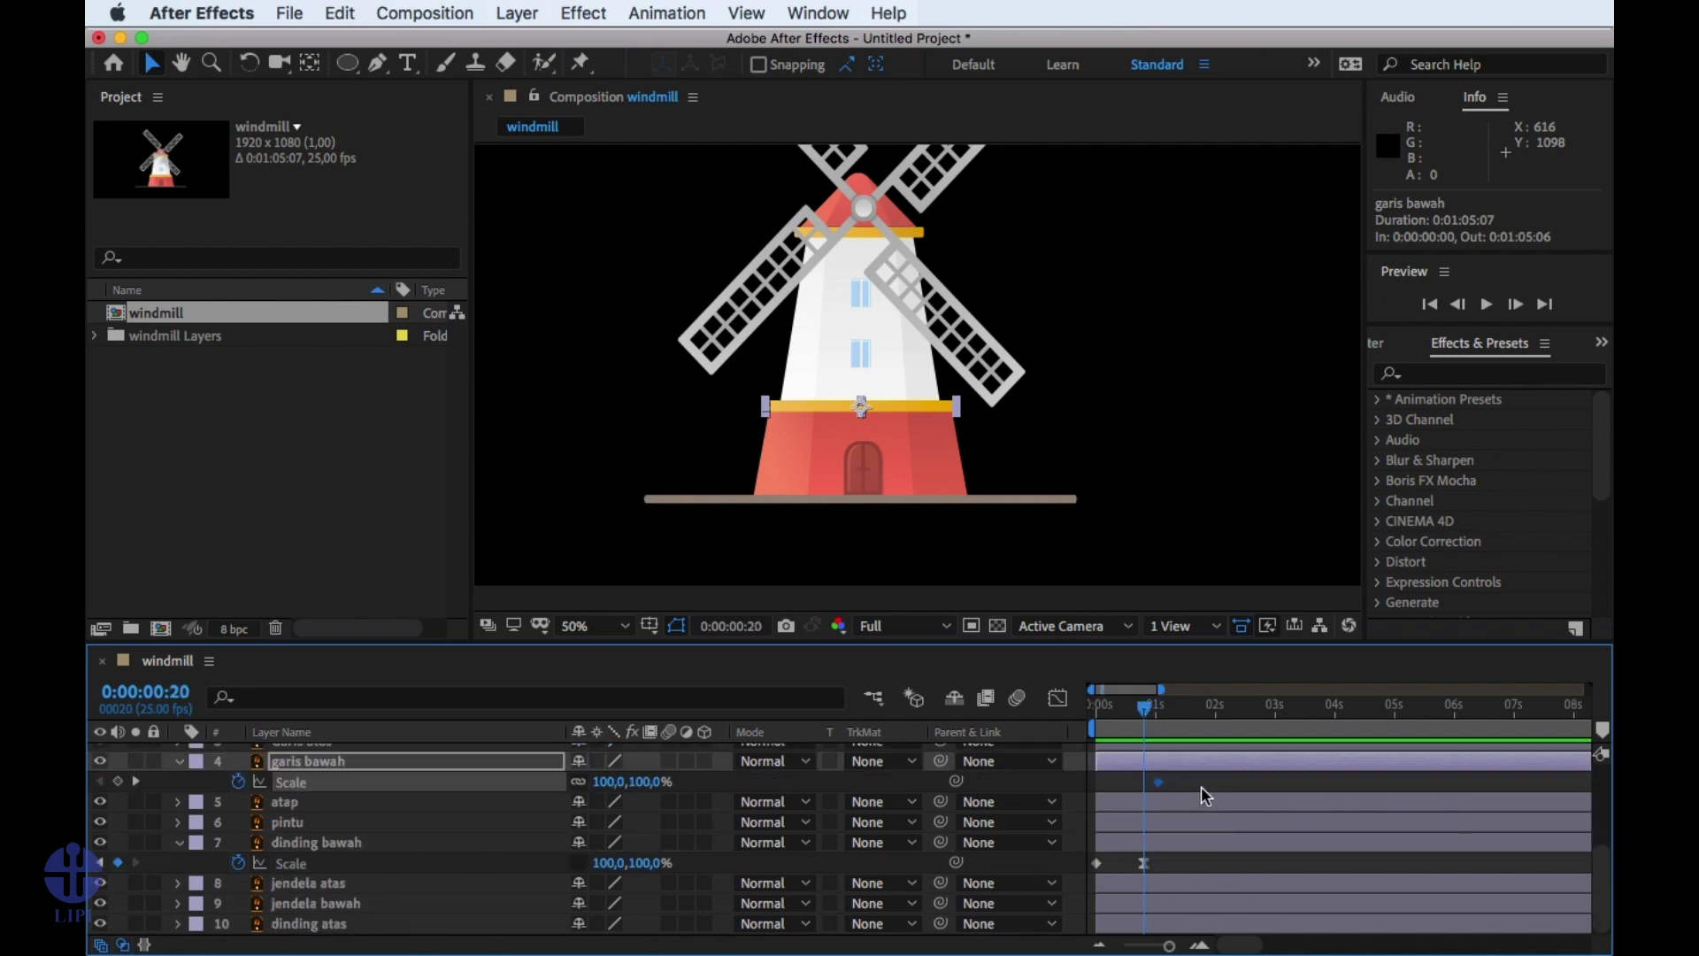
drag(1156, 779, 1142, 779)
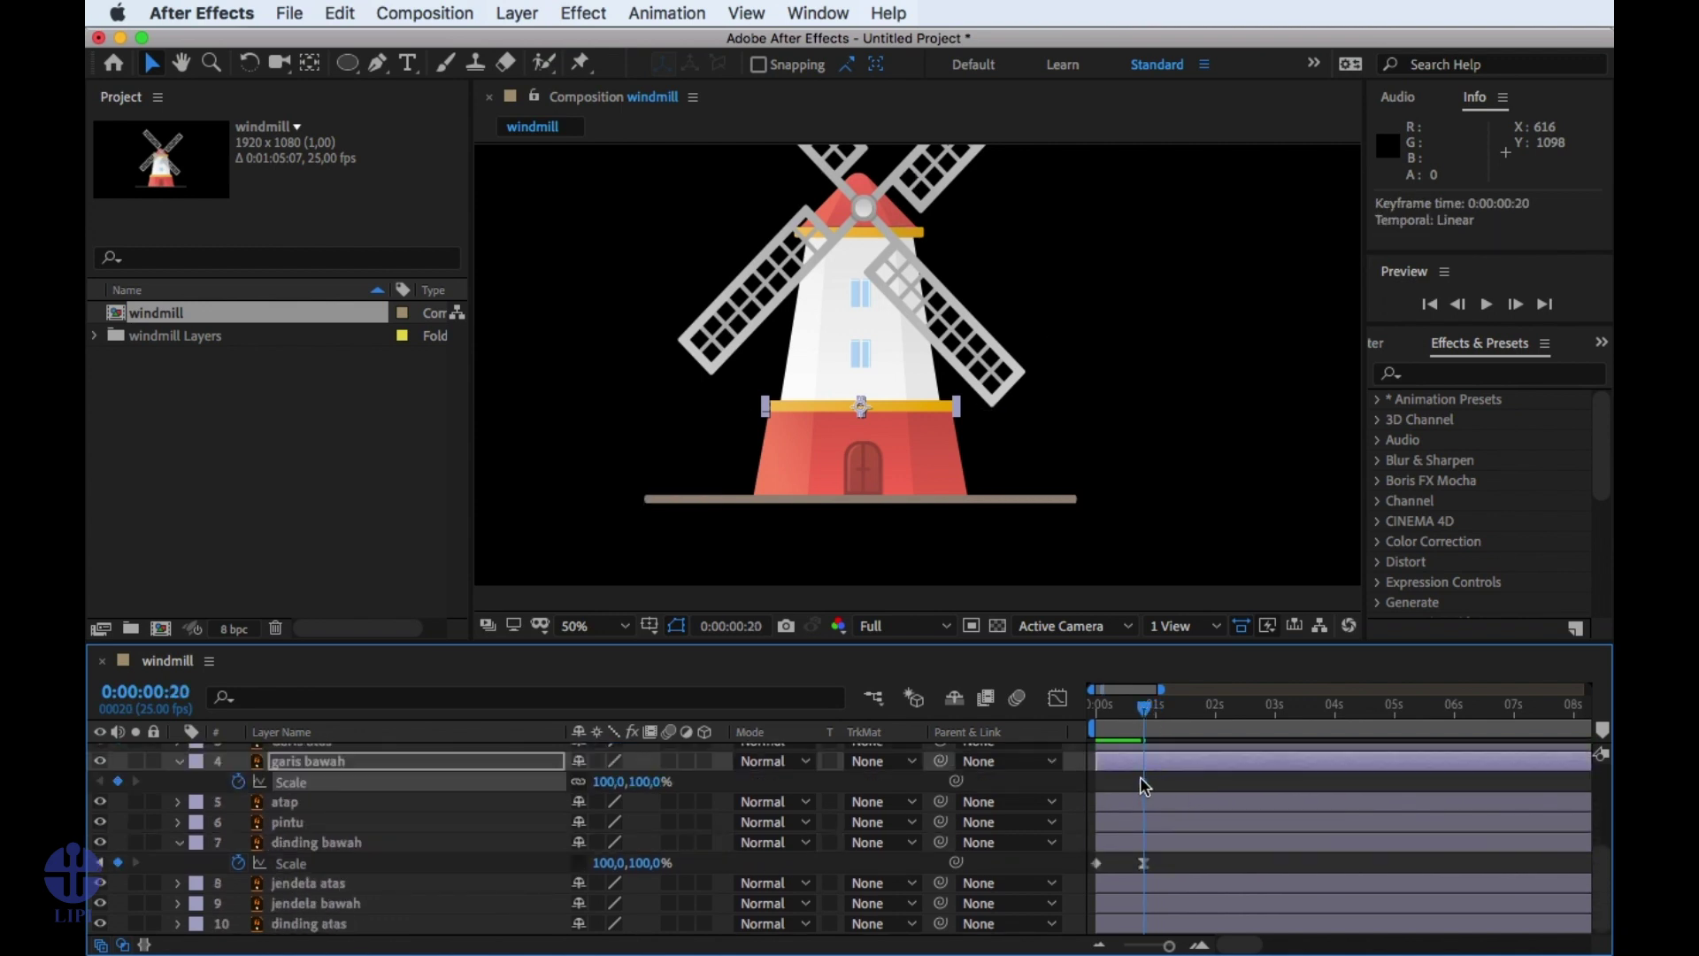
At 0:00:00:00, move the garis bawah layer's anchor point to the left end of the yellow bar.
drag(1119, 703, 1078, 713)
key(k)
key(j)
key(k)
key(j)
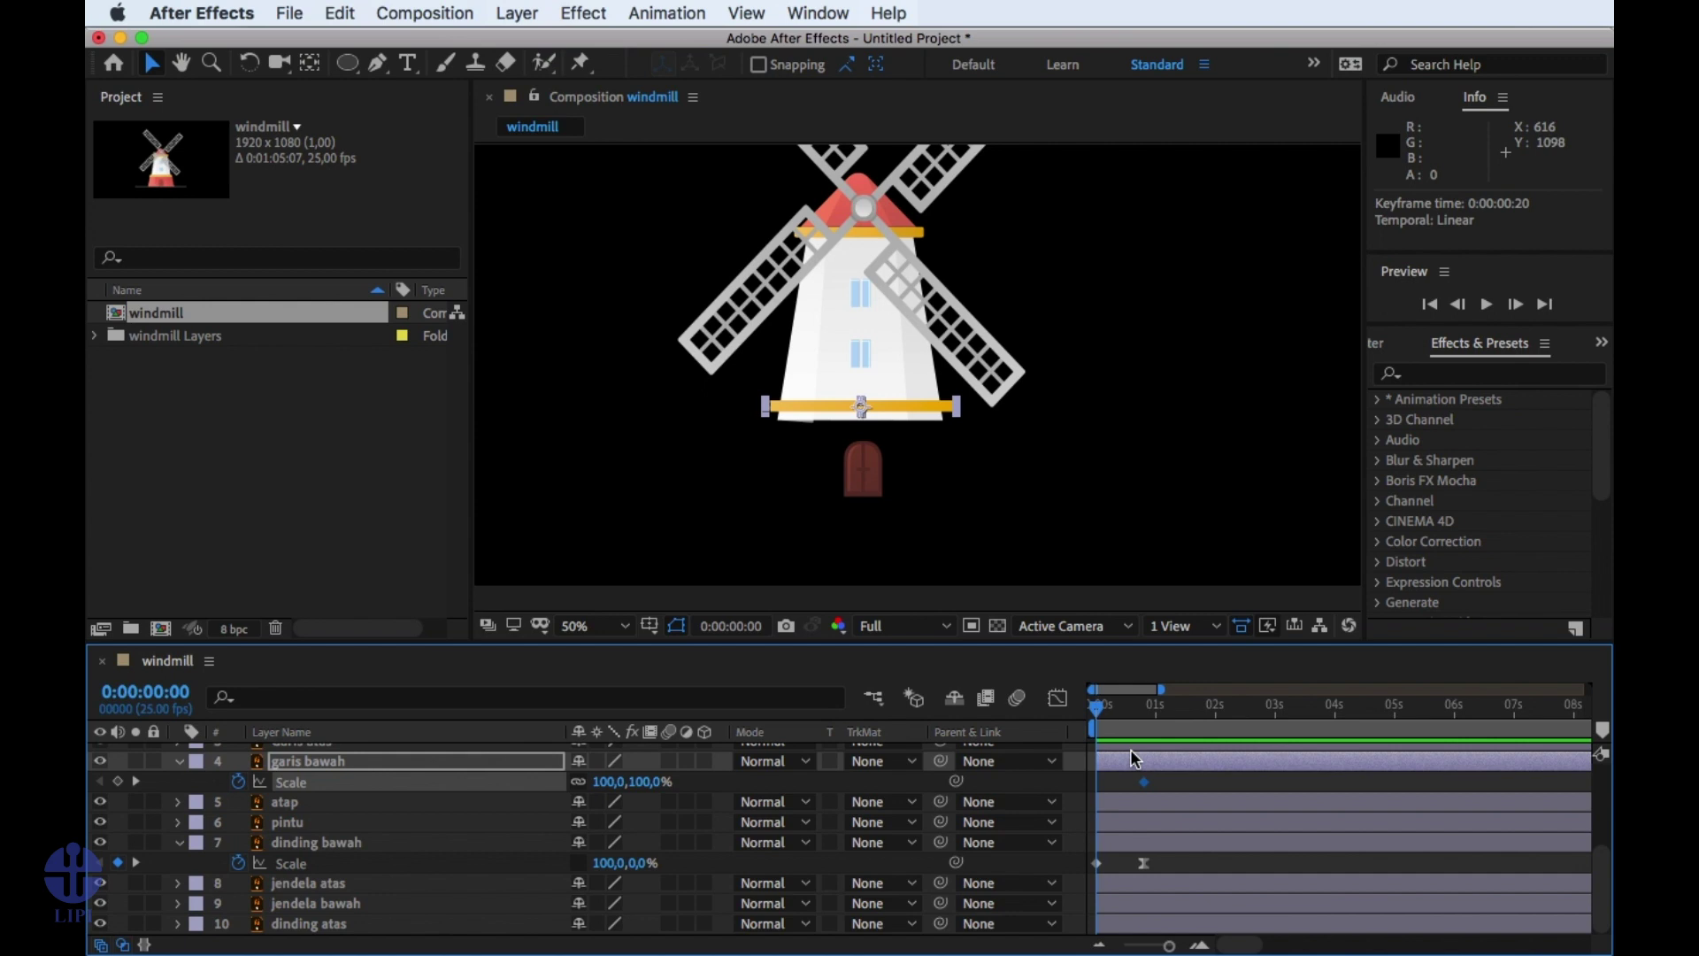
key(slash)
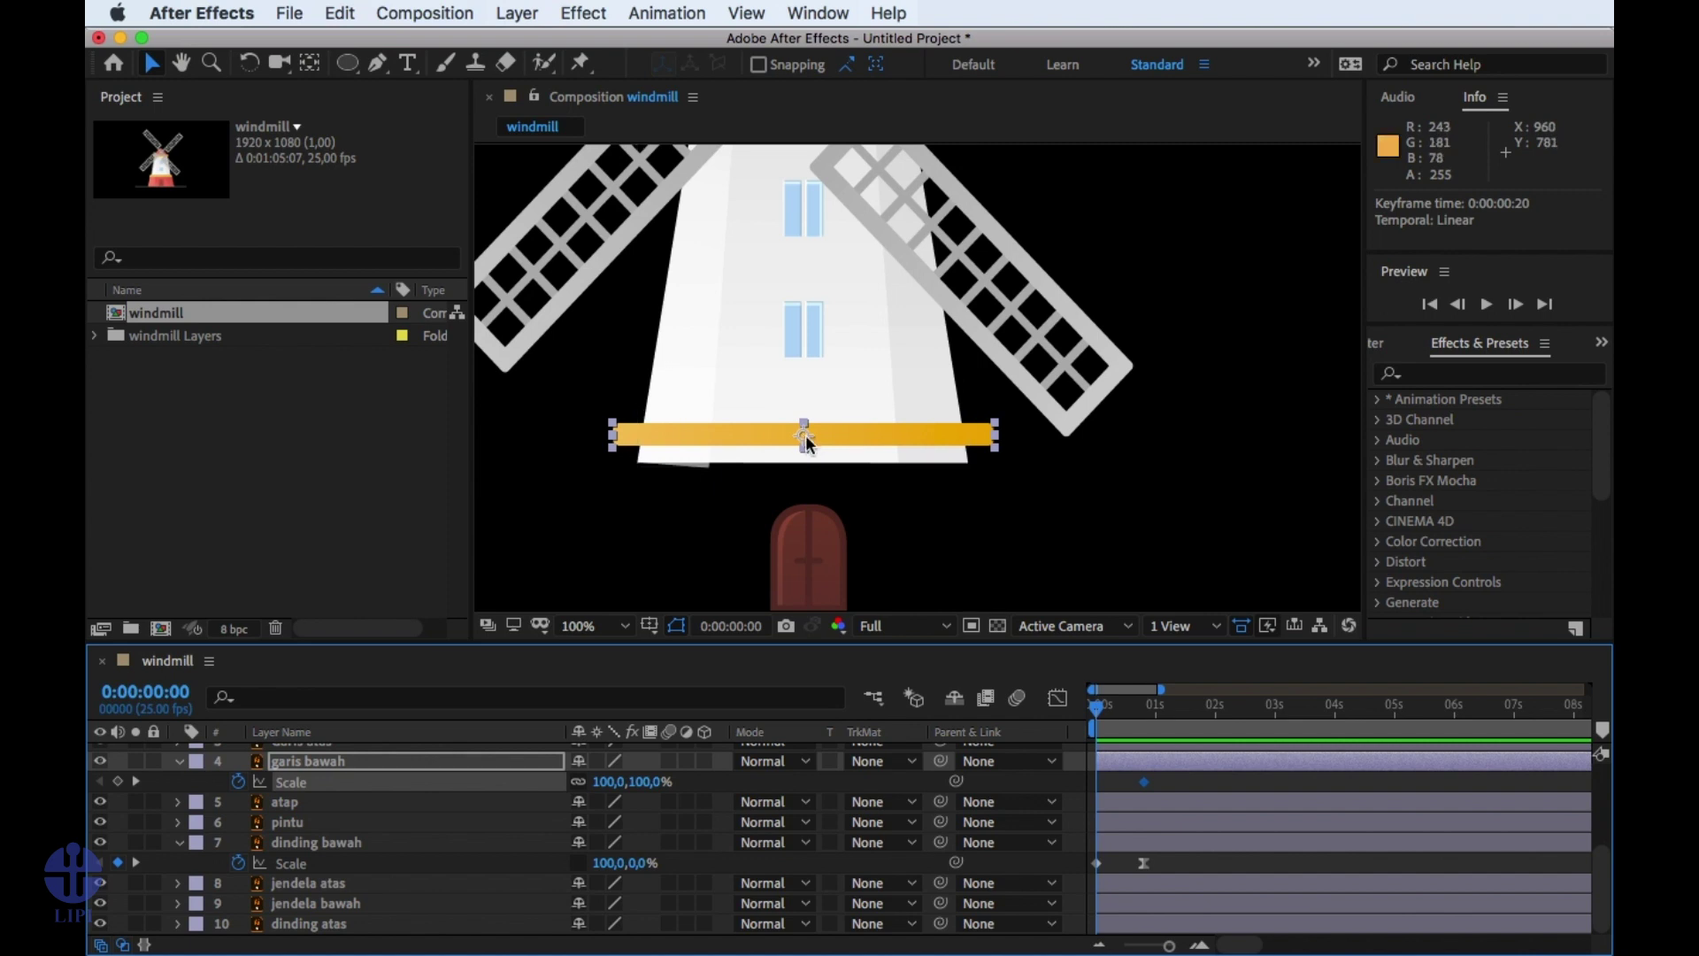
key(y)
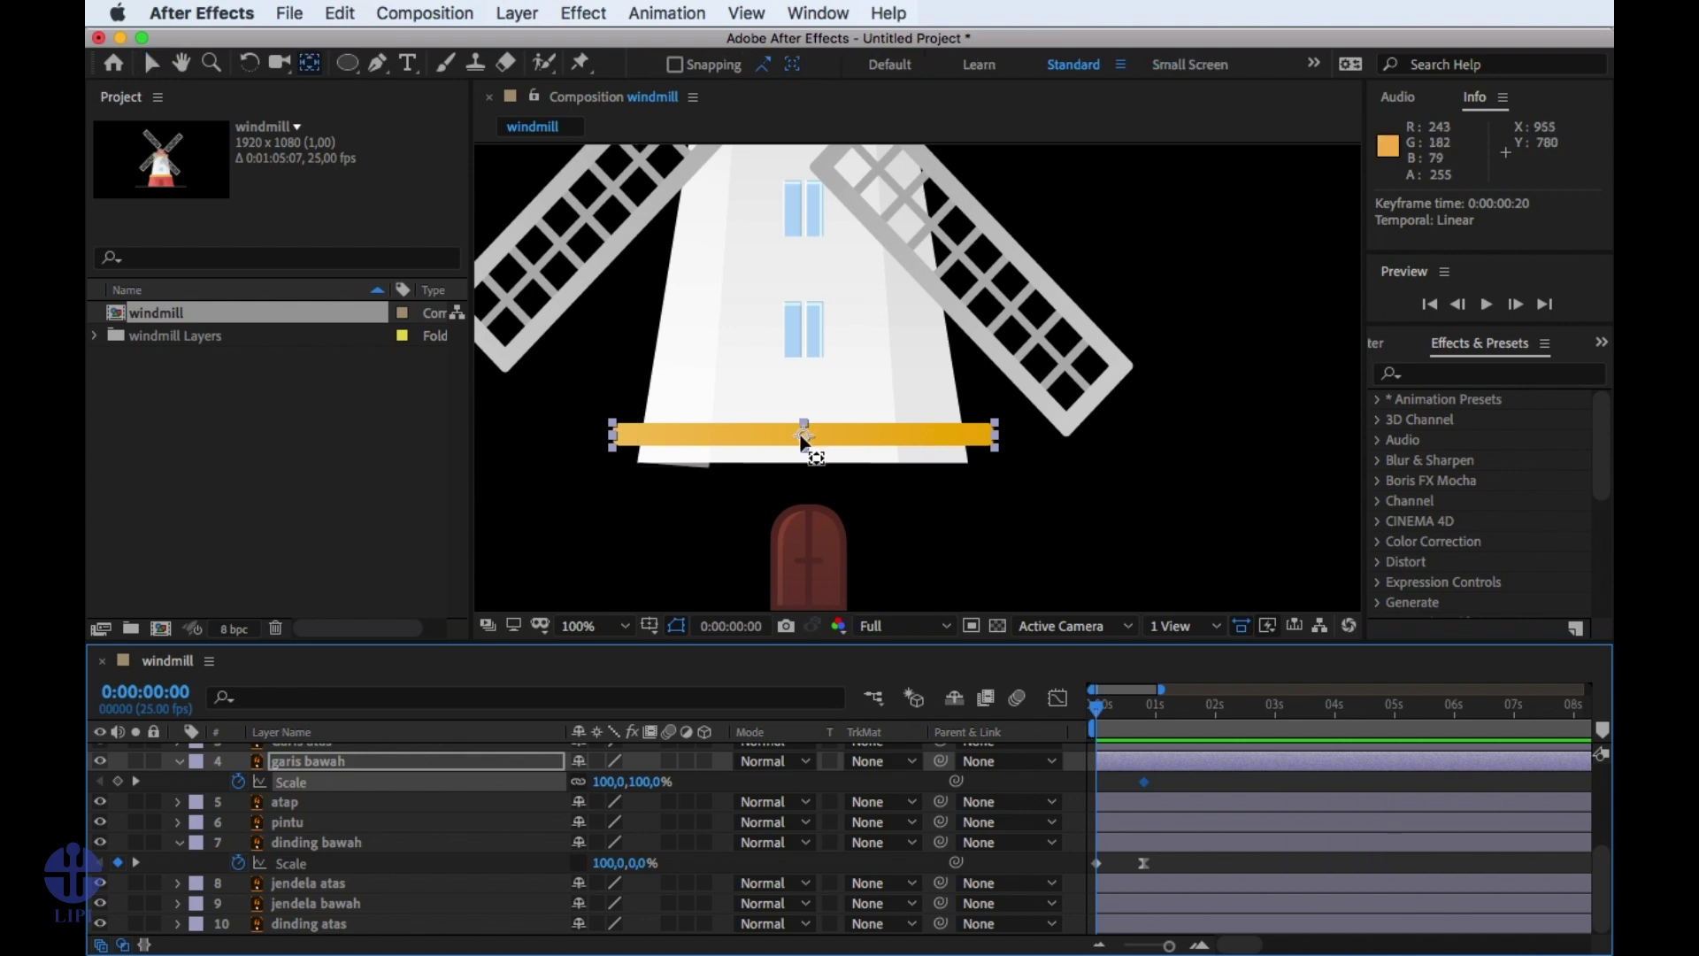
drag(806, 436, 612, 434)
key(v)
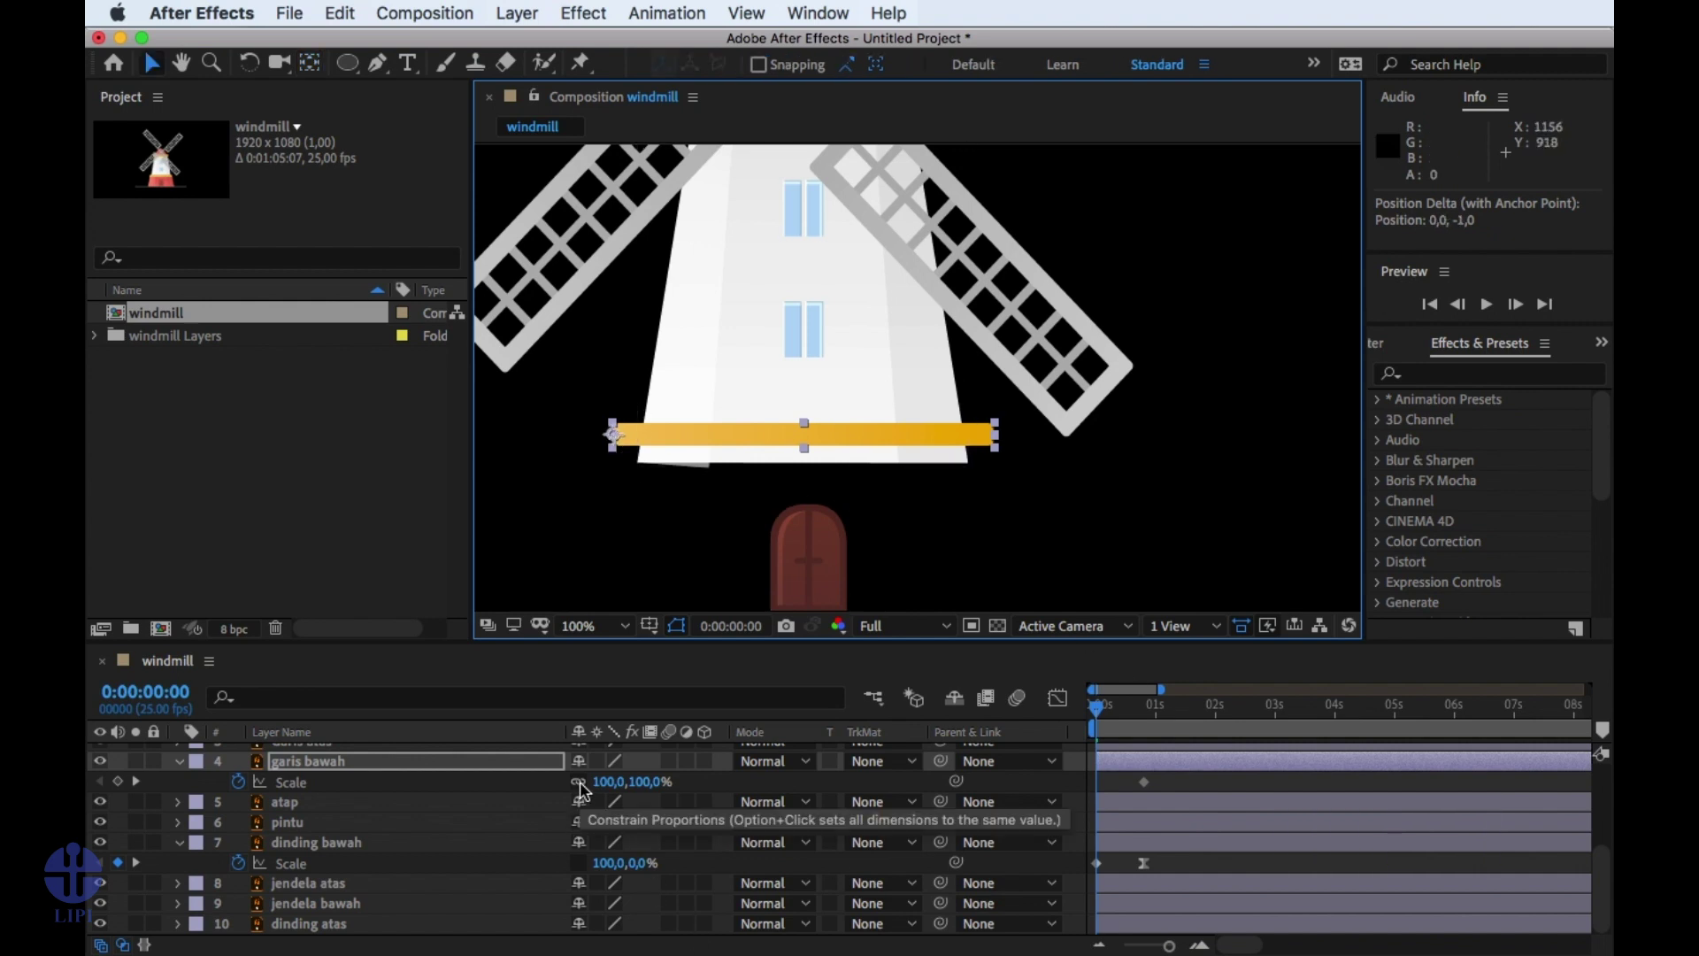
Unlink the garis bawah Scale dimensions, set its horizontal scale to 0% at 0:00:00:00, and preview the animation.
click(579, 783)
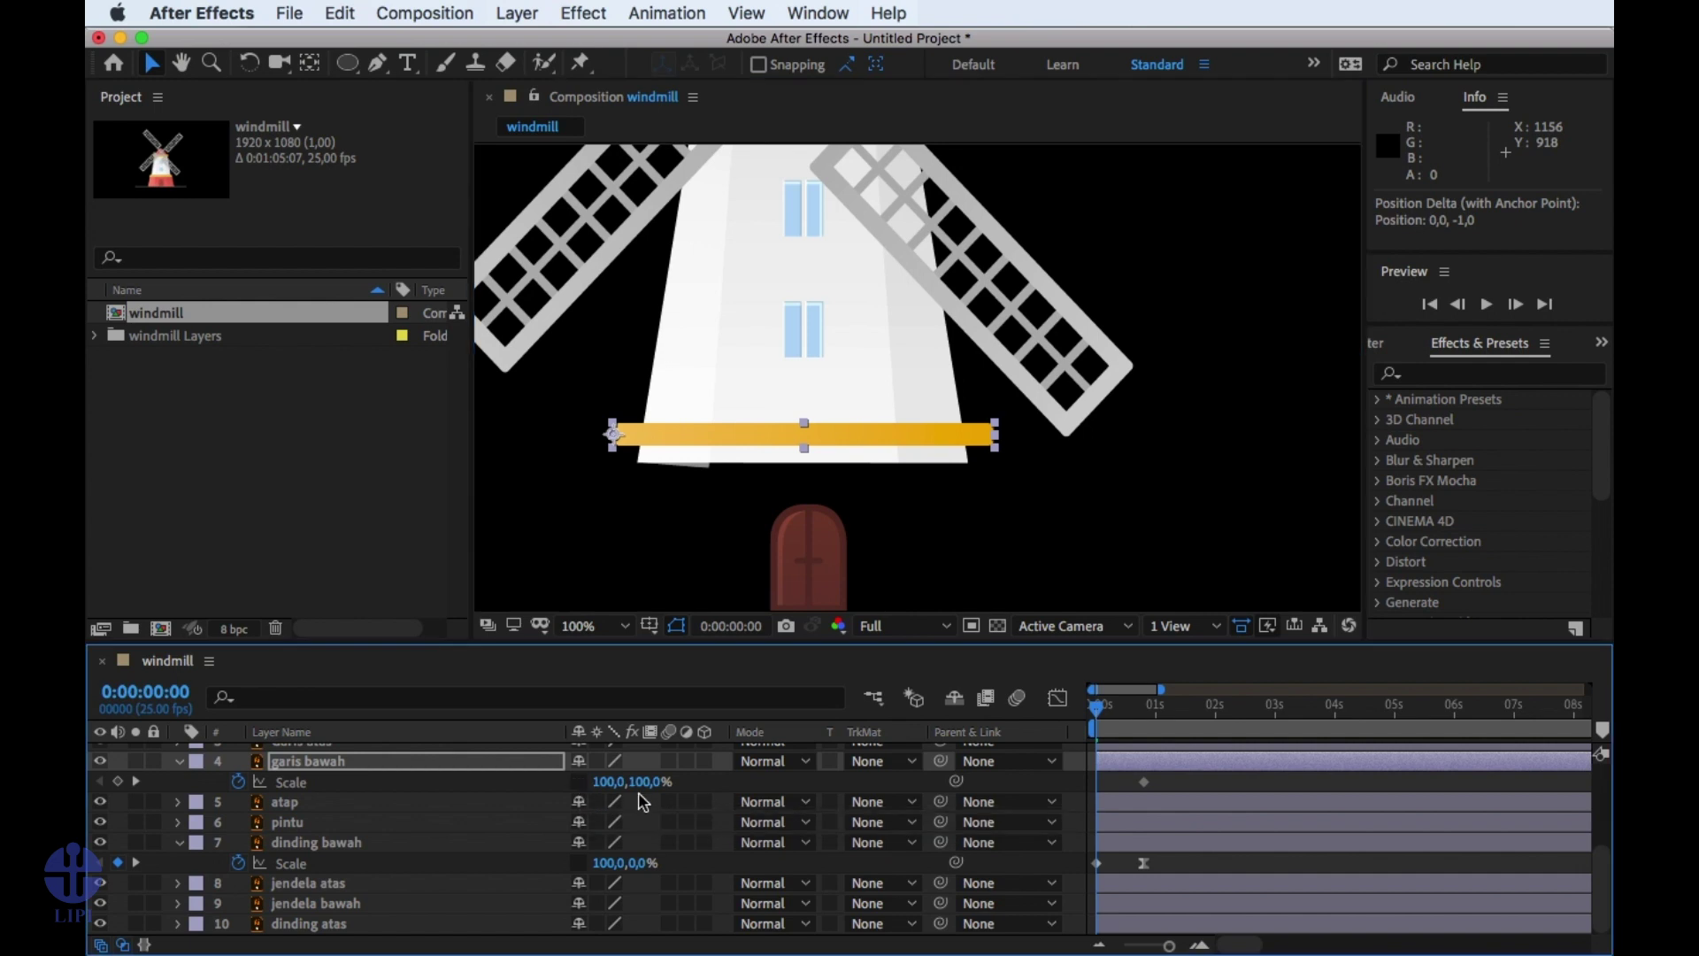
click(646, 782)
click(615, 783)
text(0)
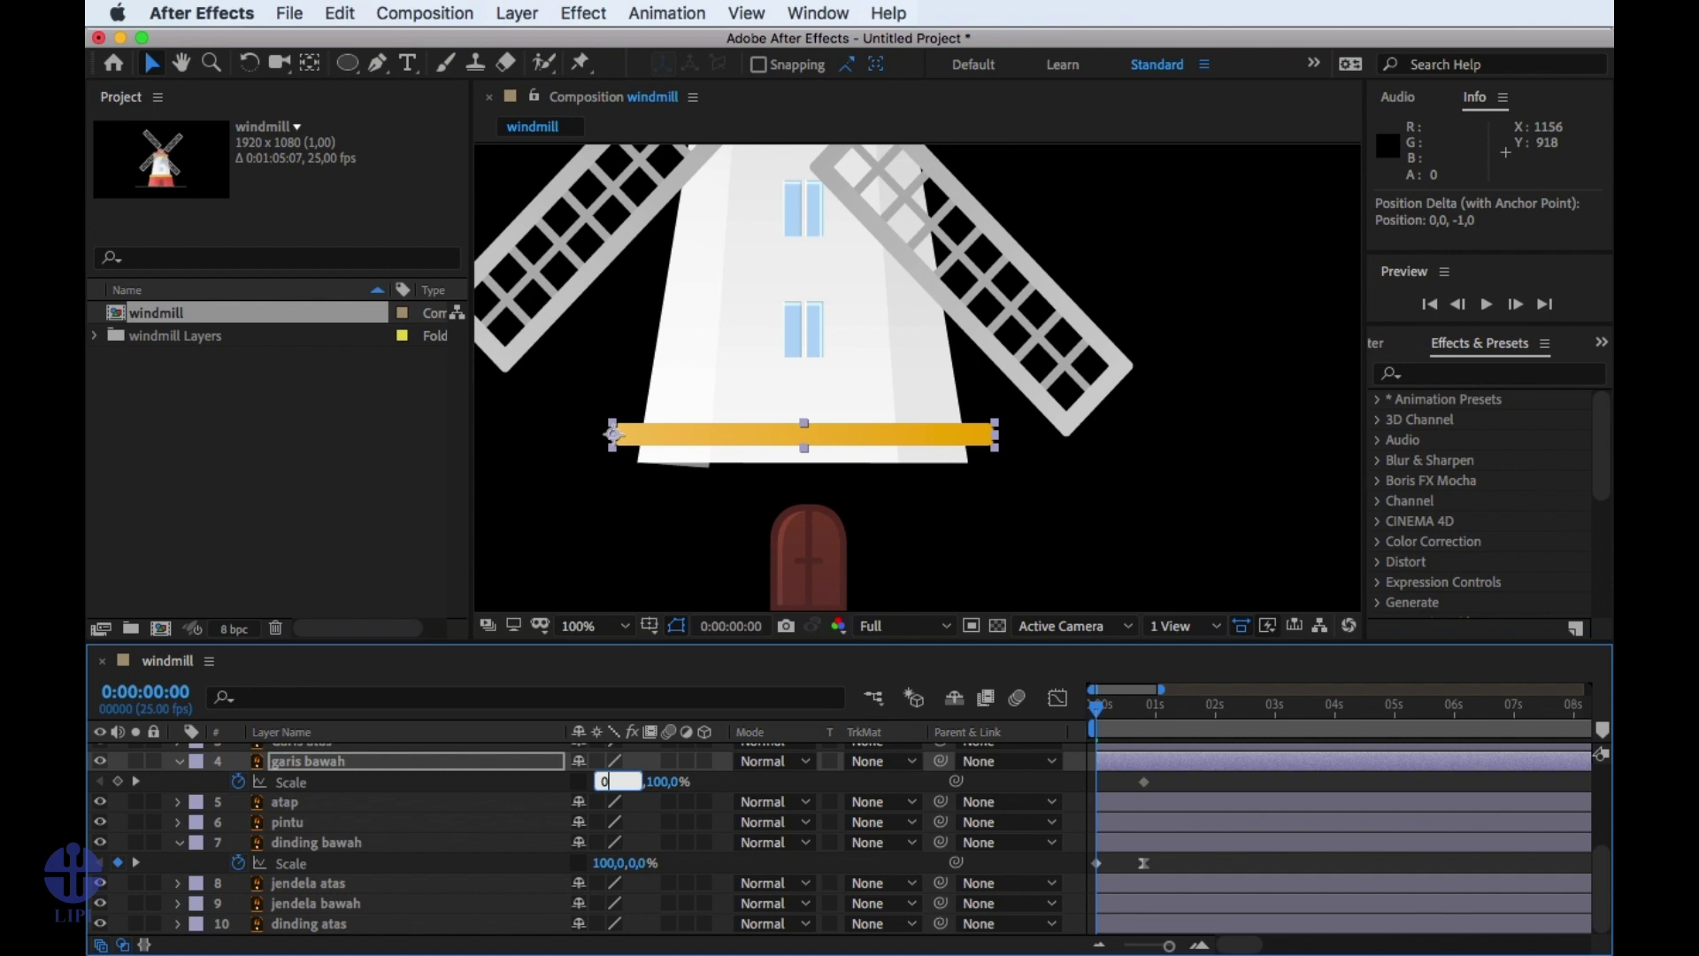
key(Return)
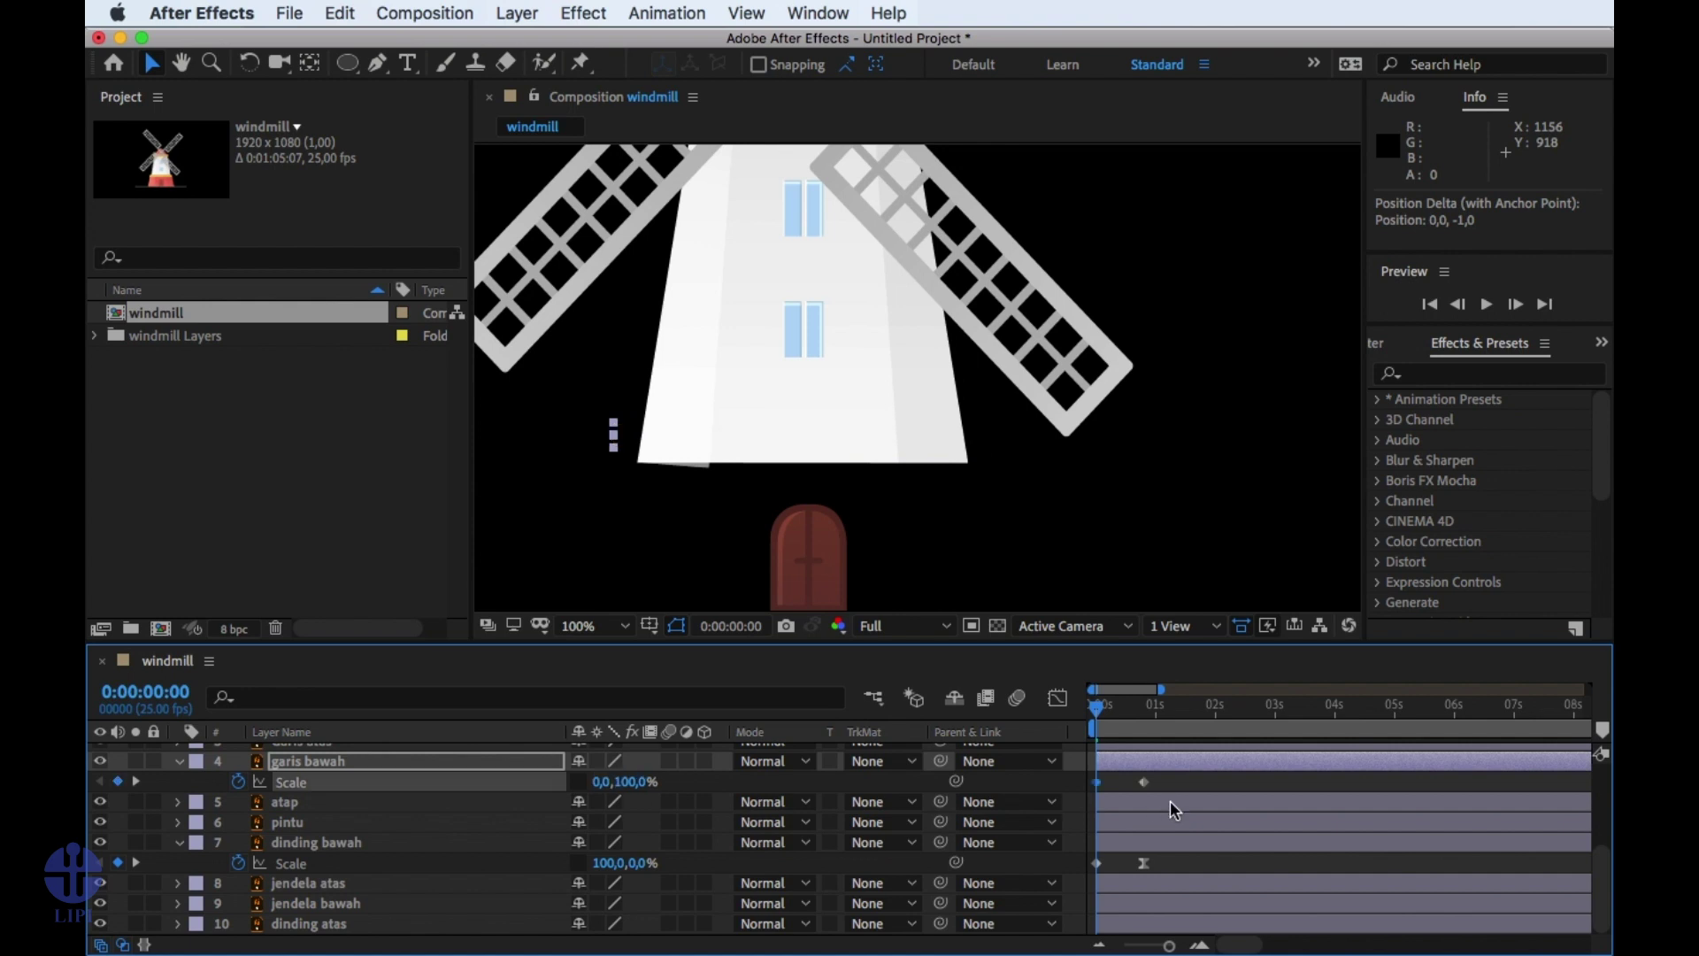
click(1201, 779)
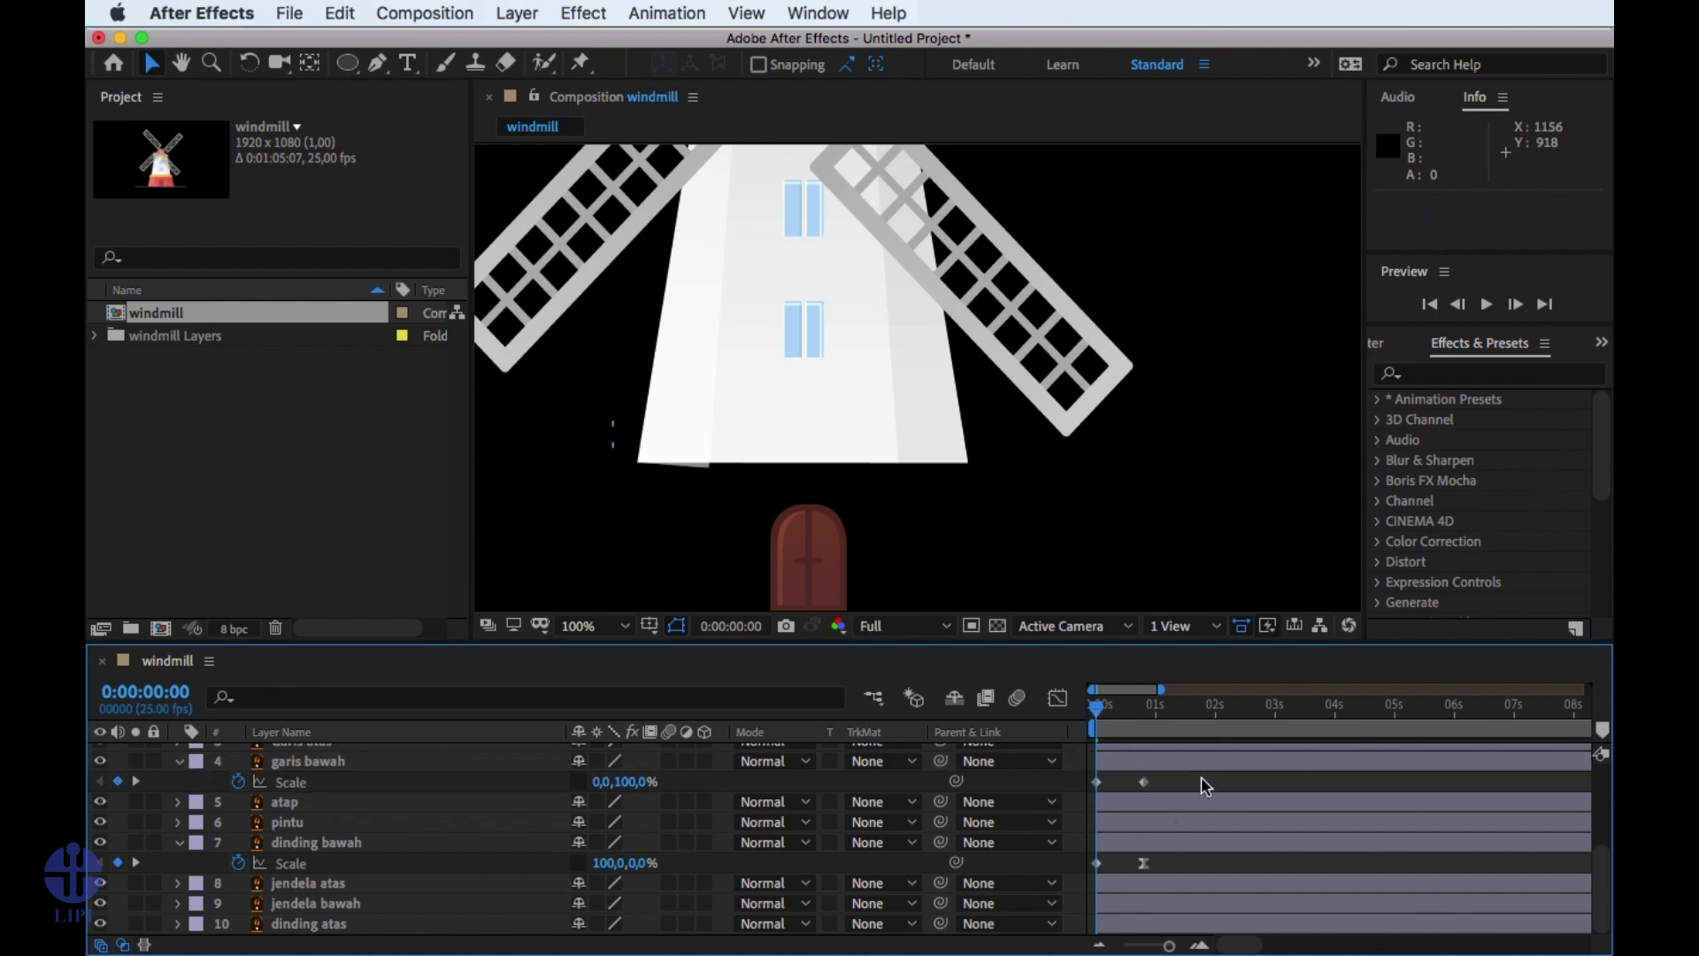
key(space)
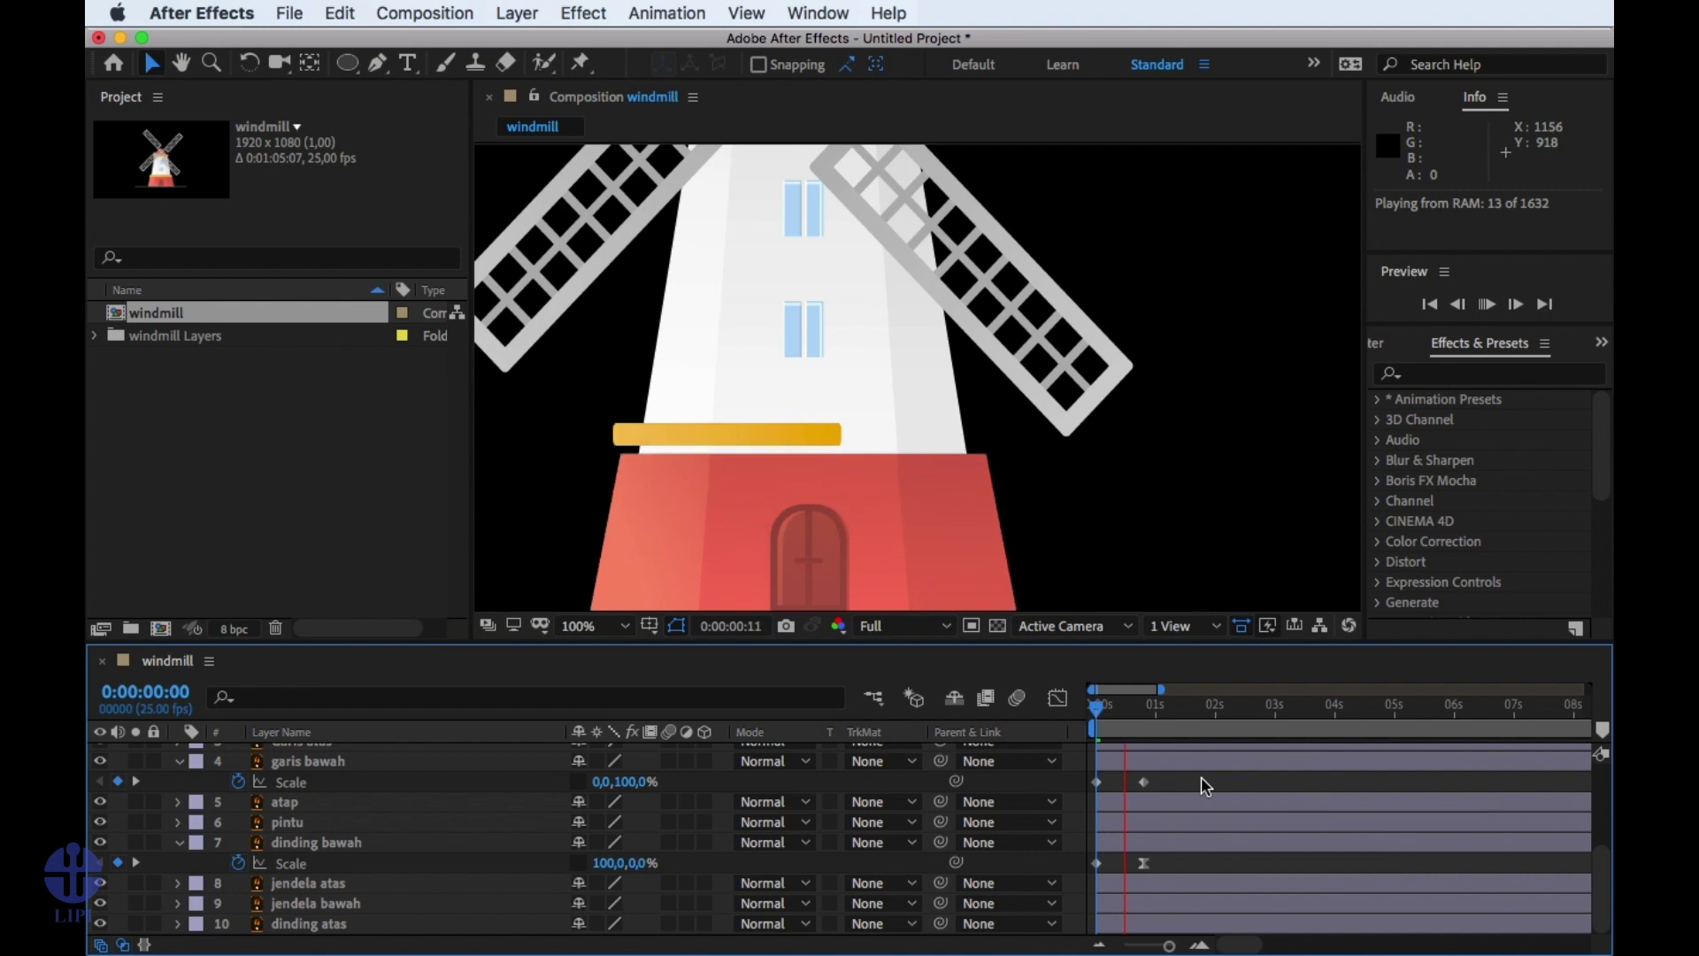
key(space)
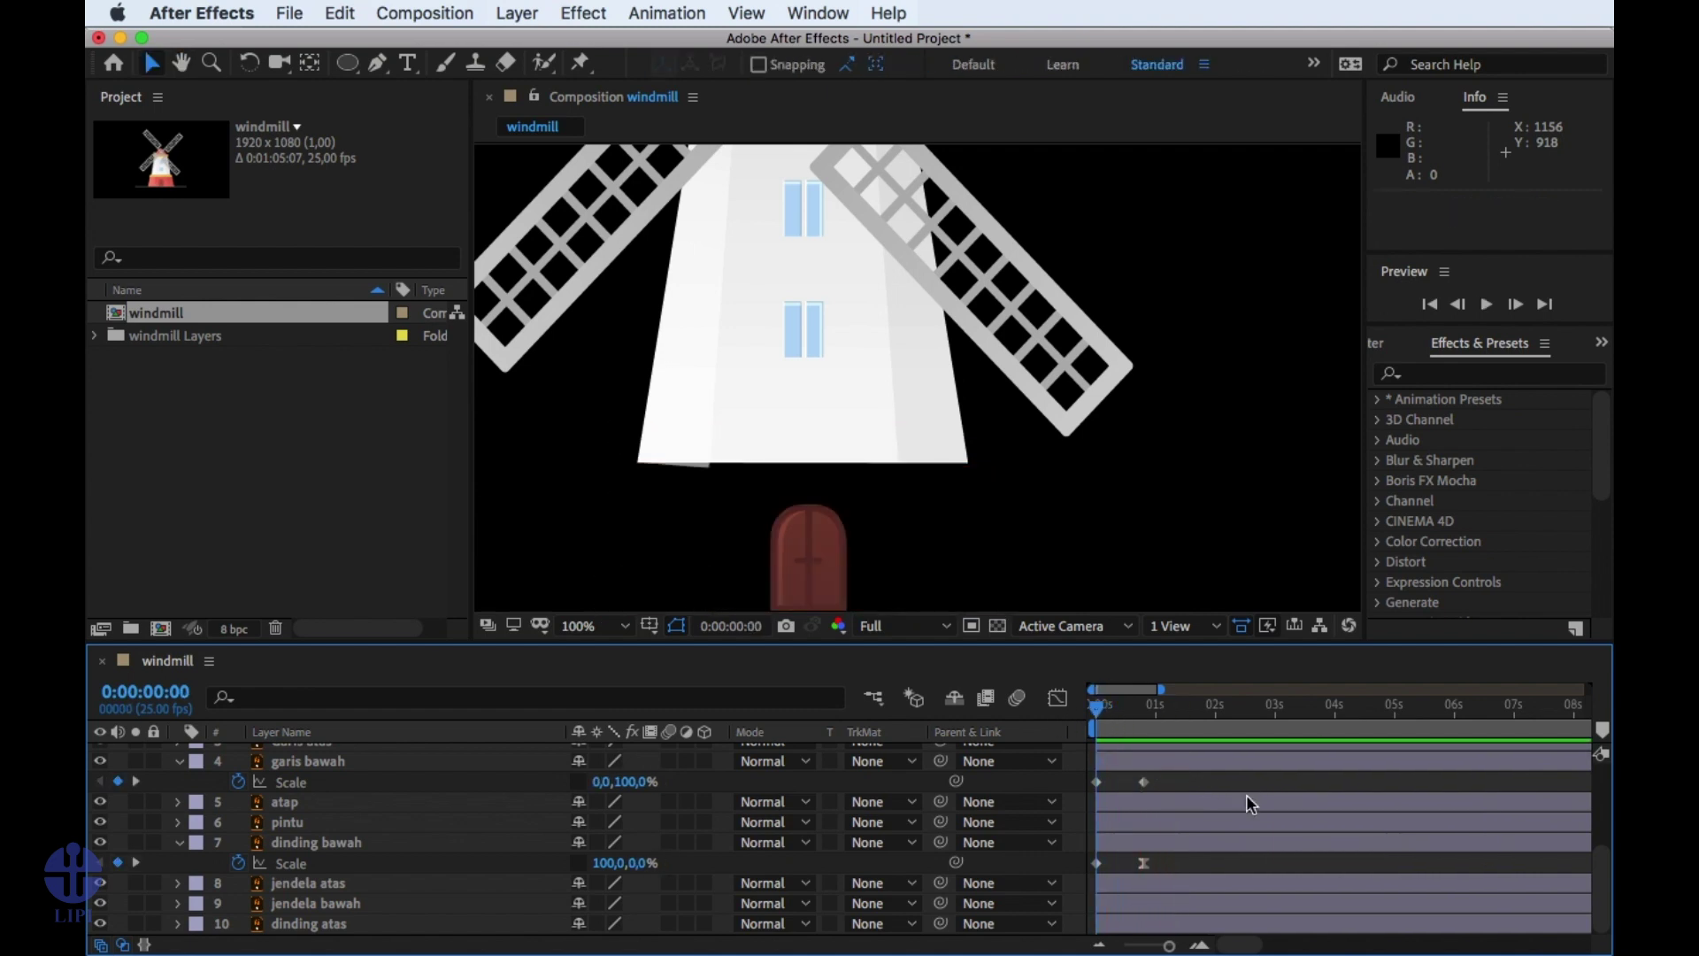
key(space)
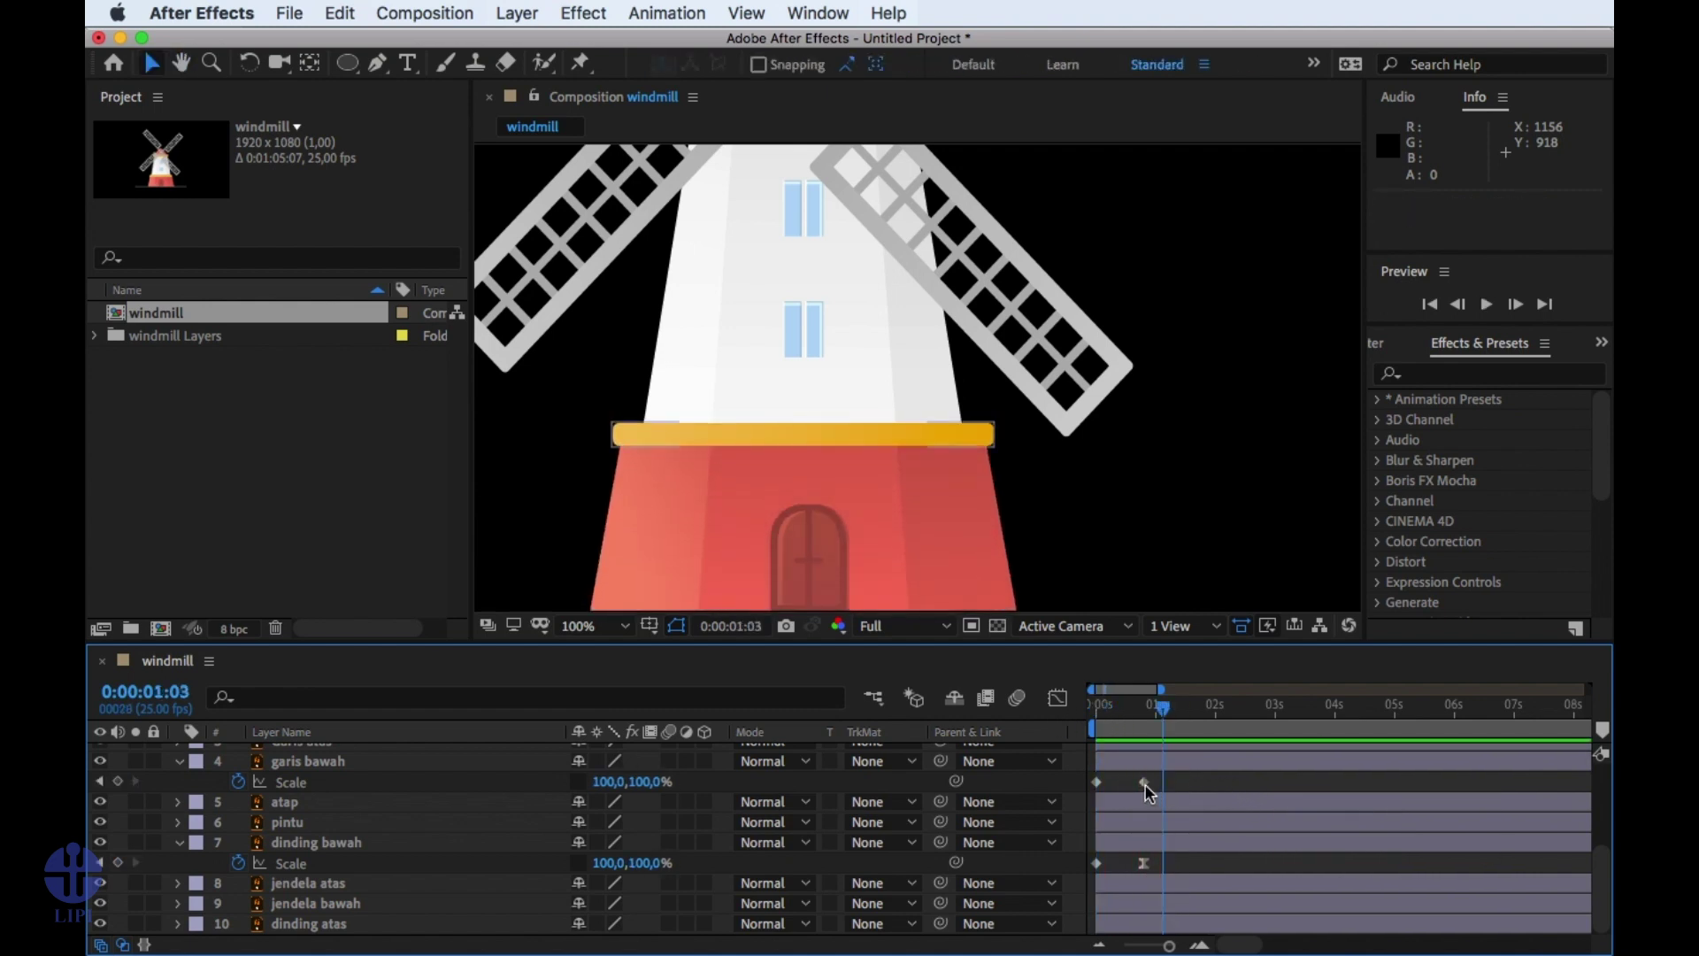
Apply Easy Ease to the garis bawah Scale keyframe at 0:00:00:20.
click(1145, 783)
right_click(1145, 783)
mouse_move(1202, 937)
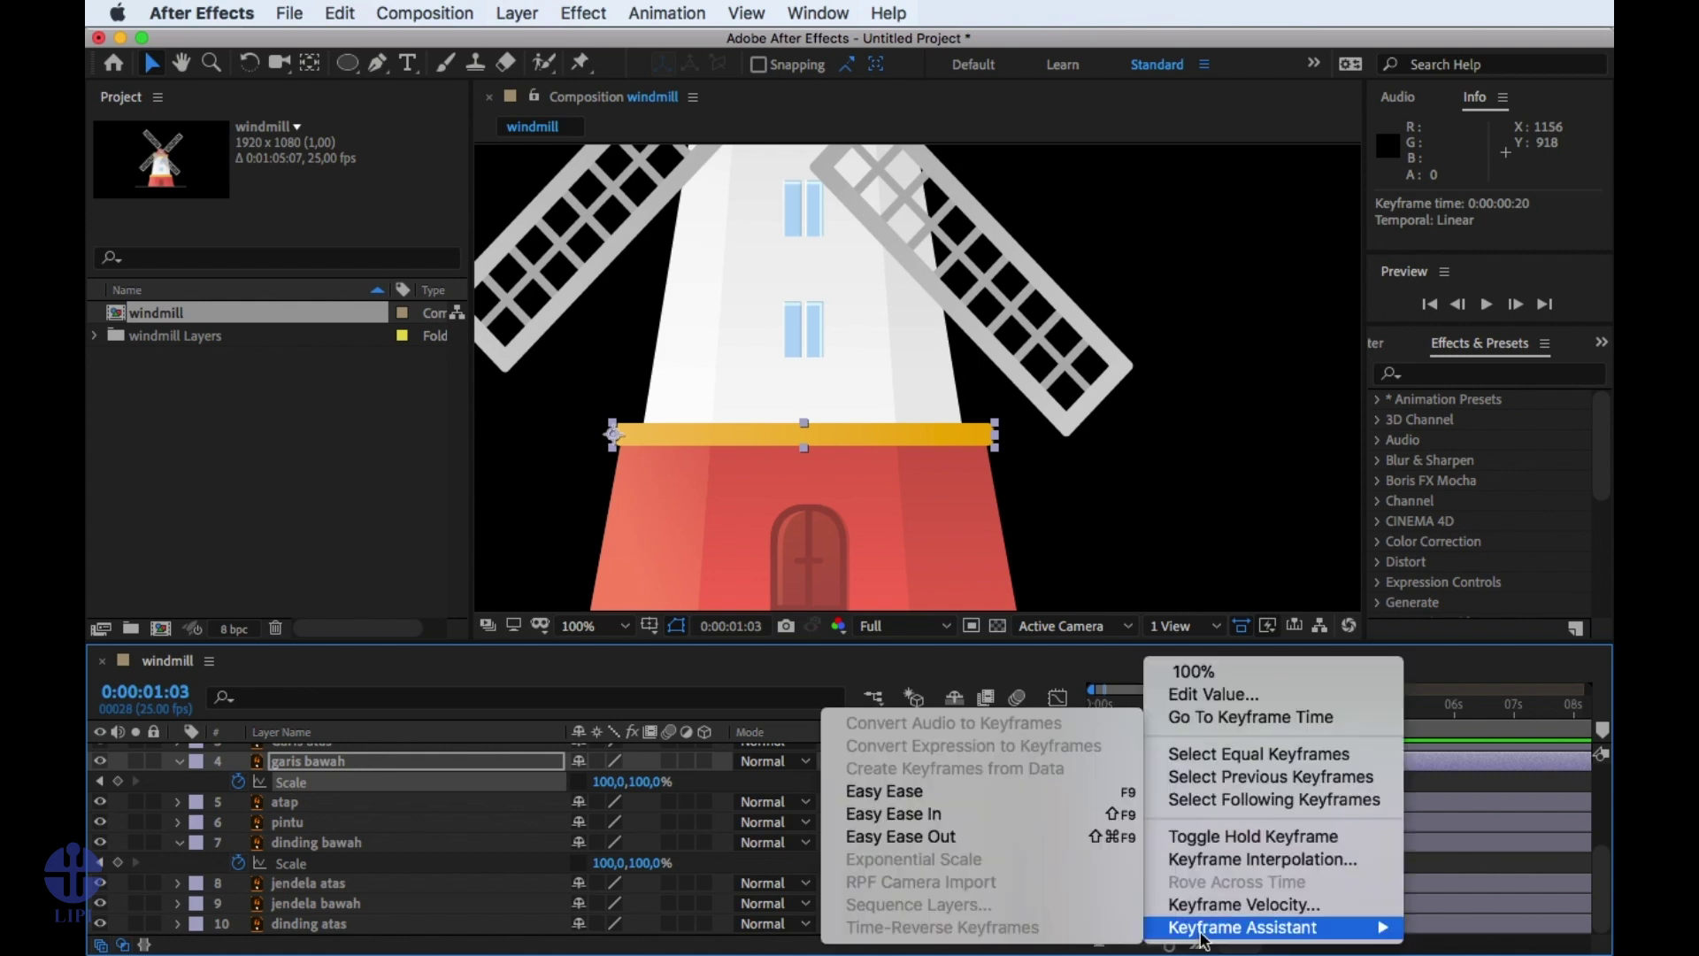
click(1049, 789)
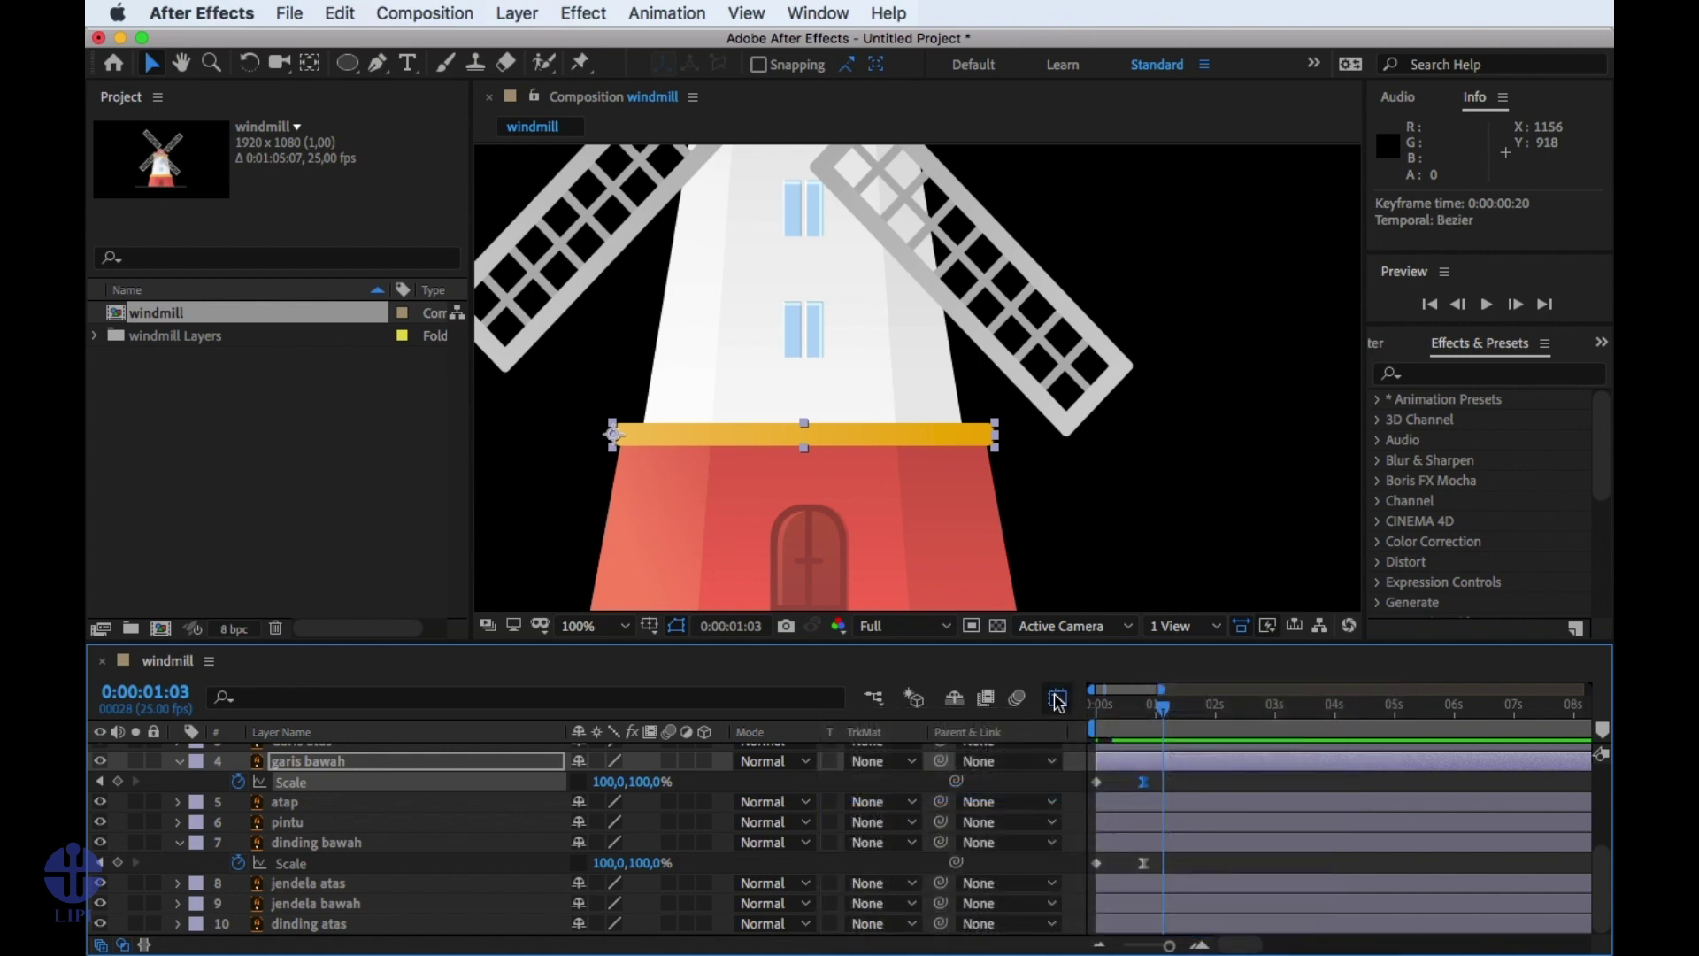
In the speed graph, extend the incoming influence of the garis bawah Scale end keyframe to 100%.
click(1059, 700)
click(1060, 701)
click(1058, 700)
key(equal)
key(equal)
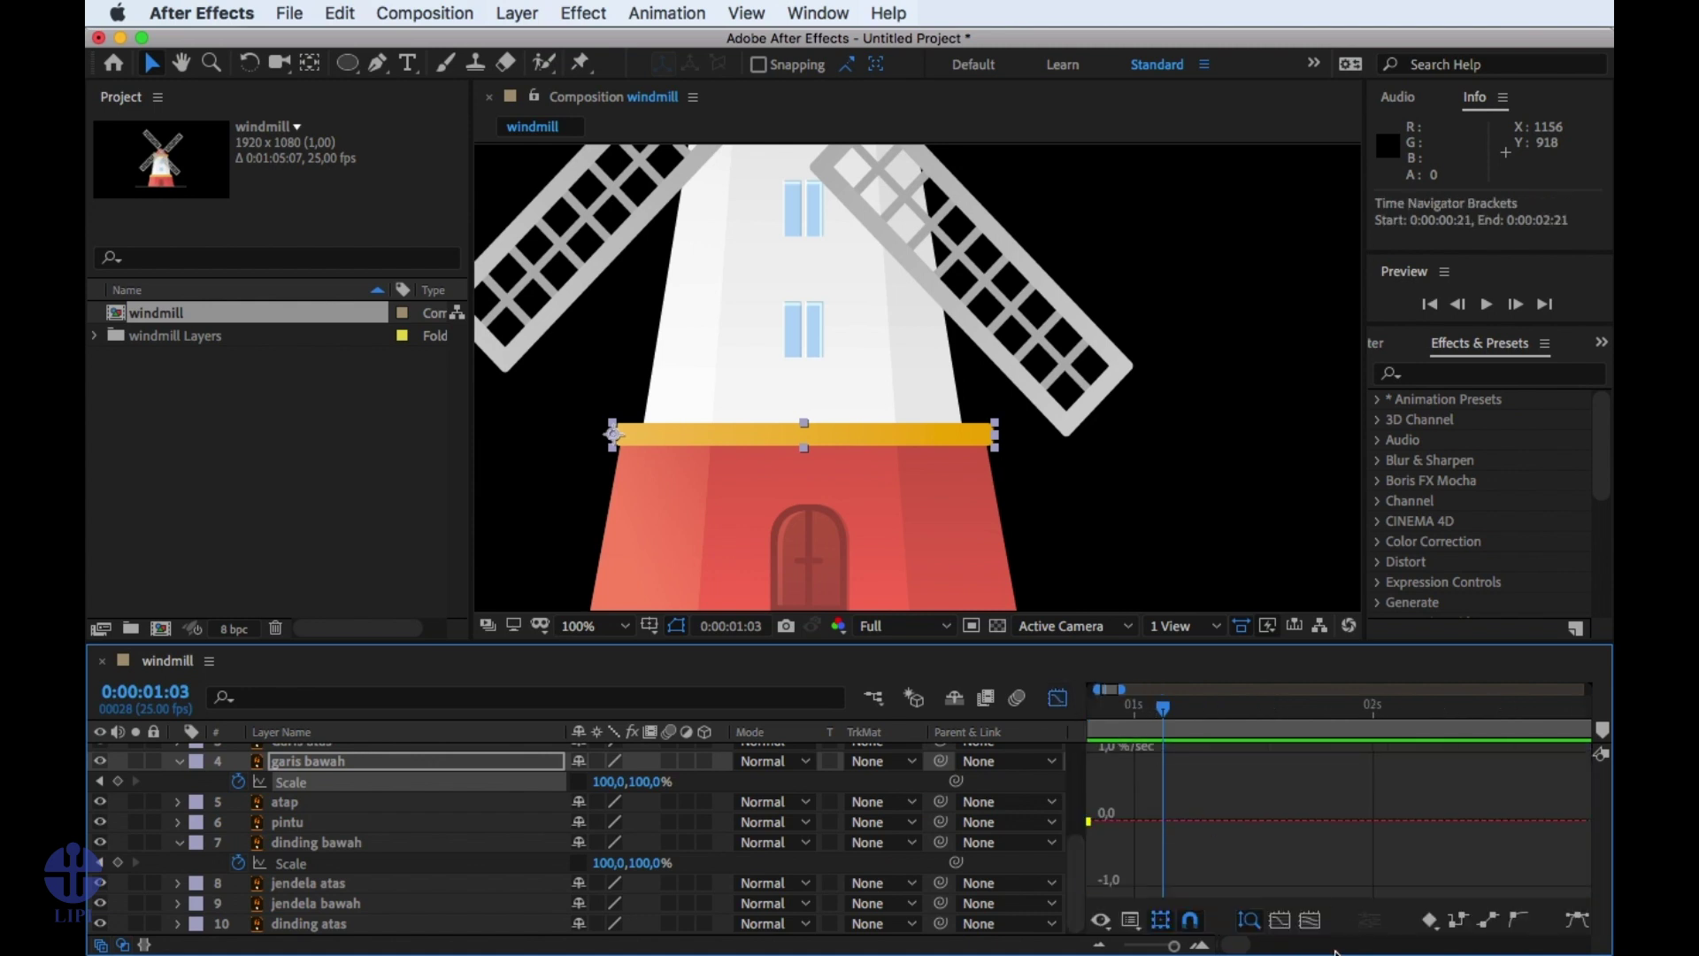
drag(1236, 944, 1230, 944)
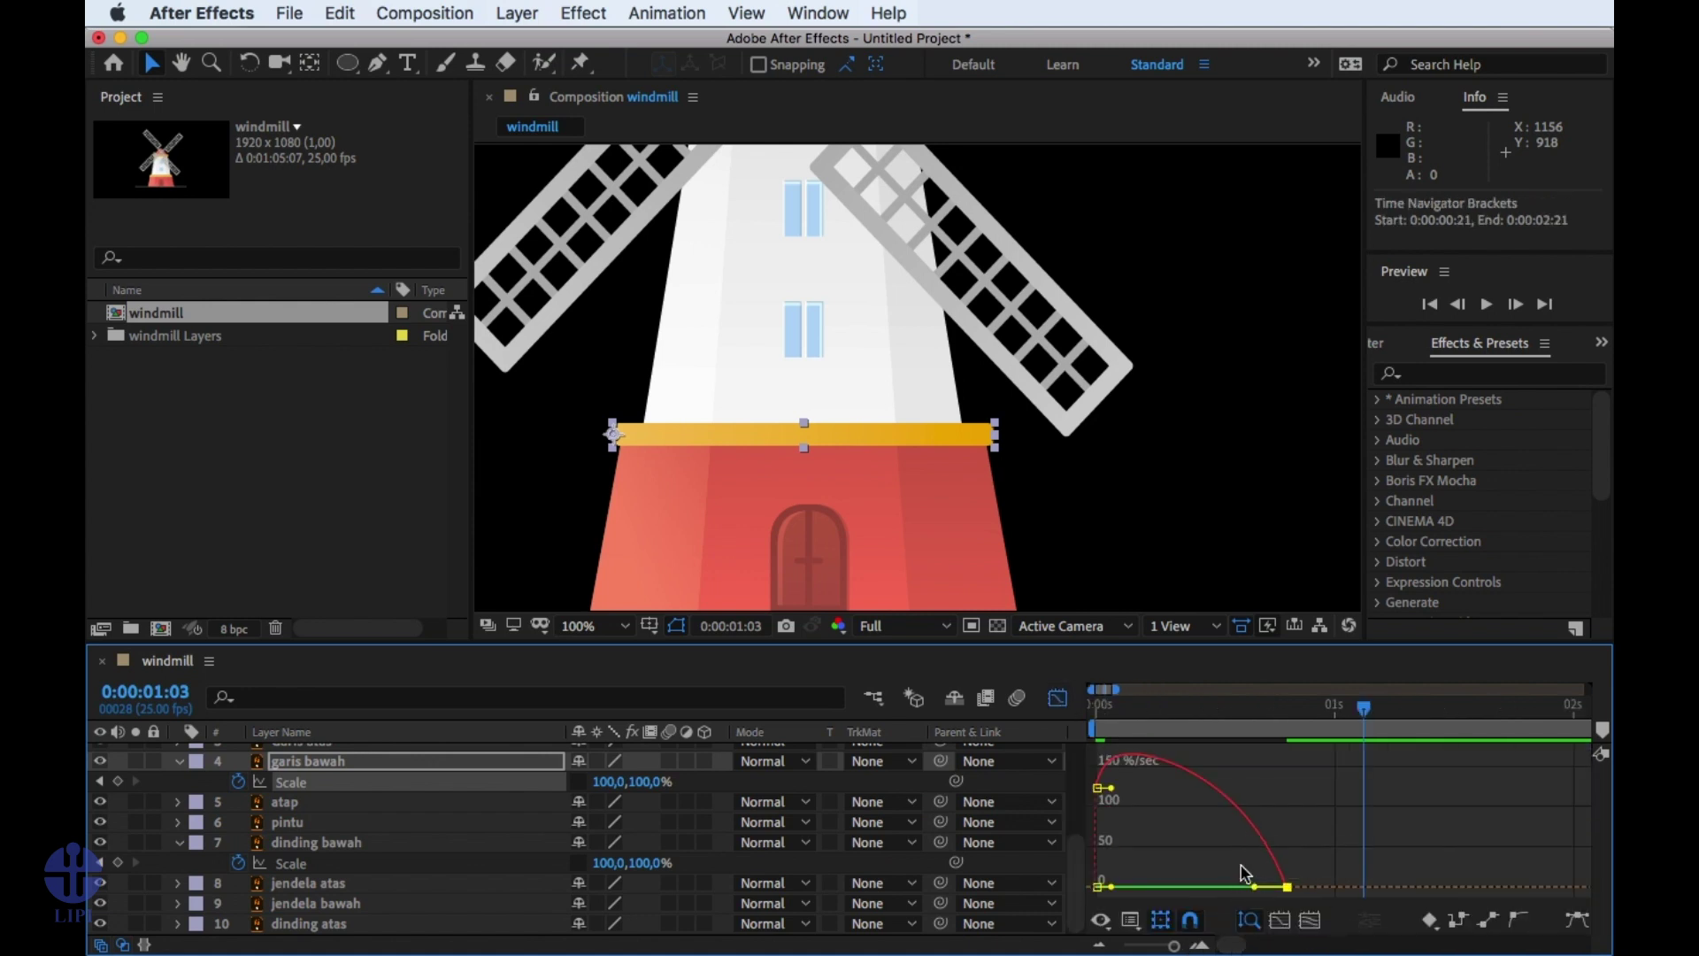
drag(1255, 886, 1184, 894)
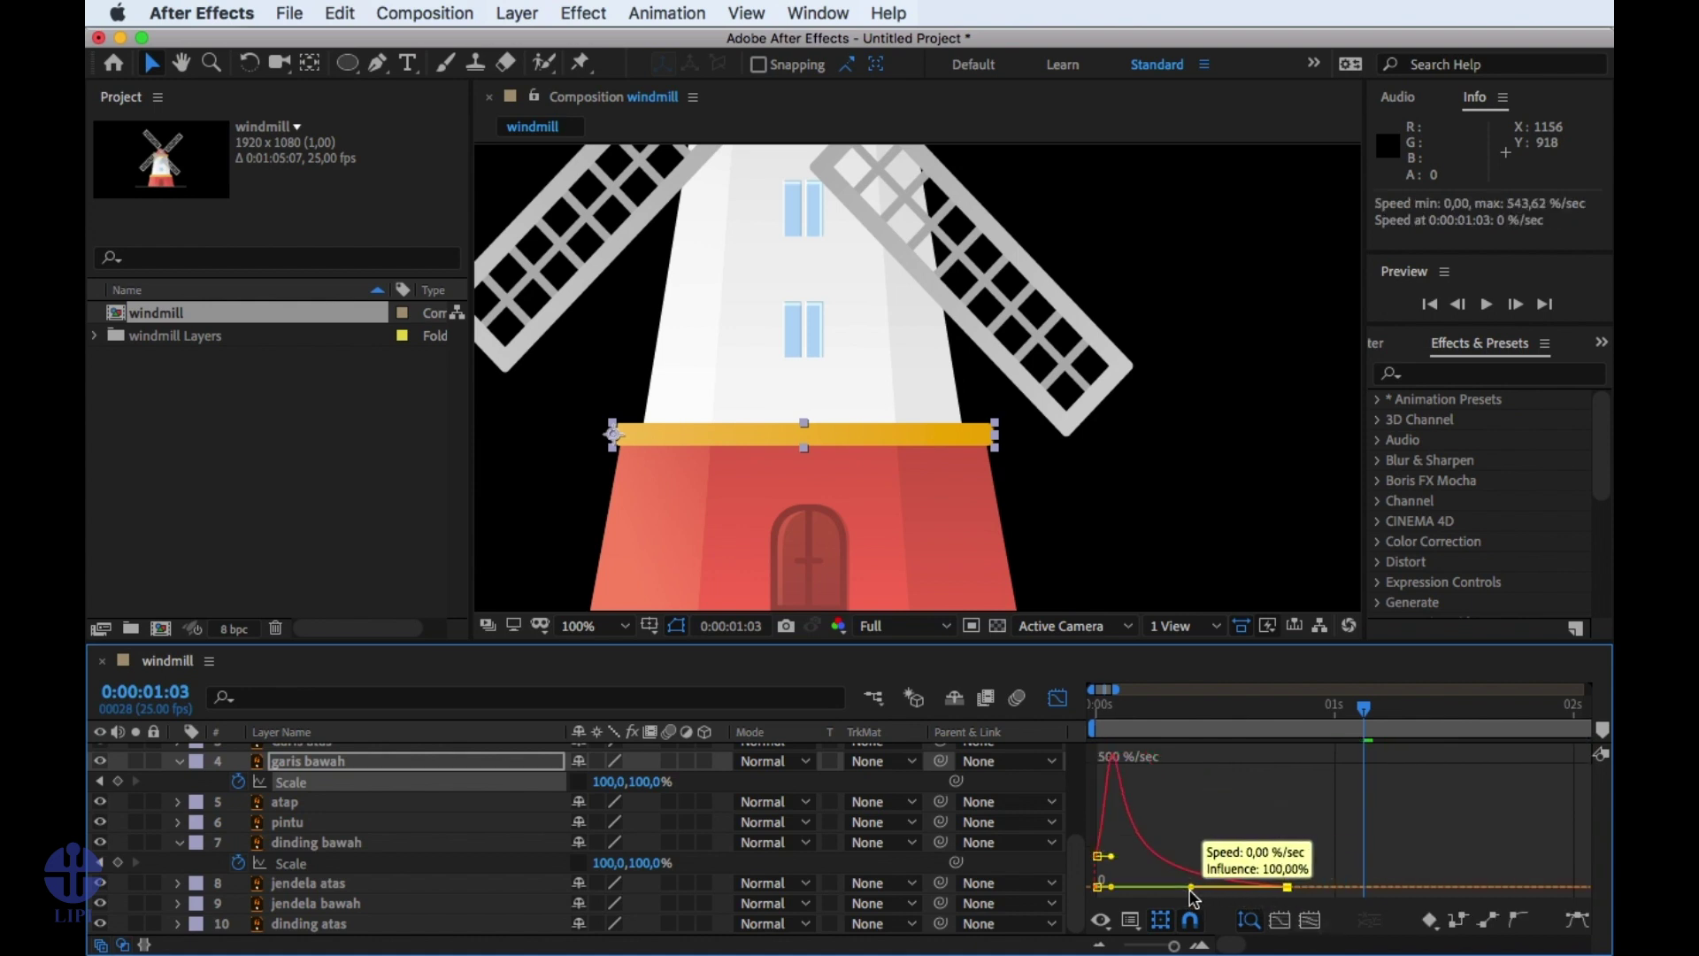
click(1058, 699)
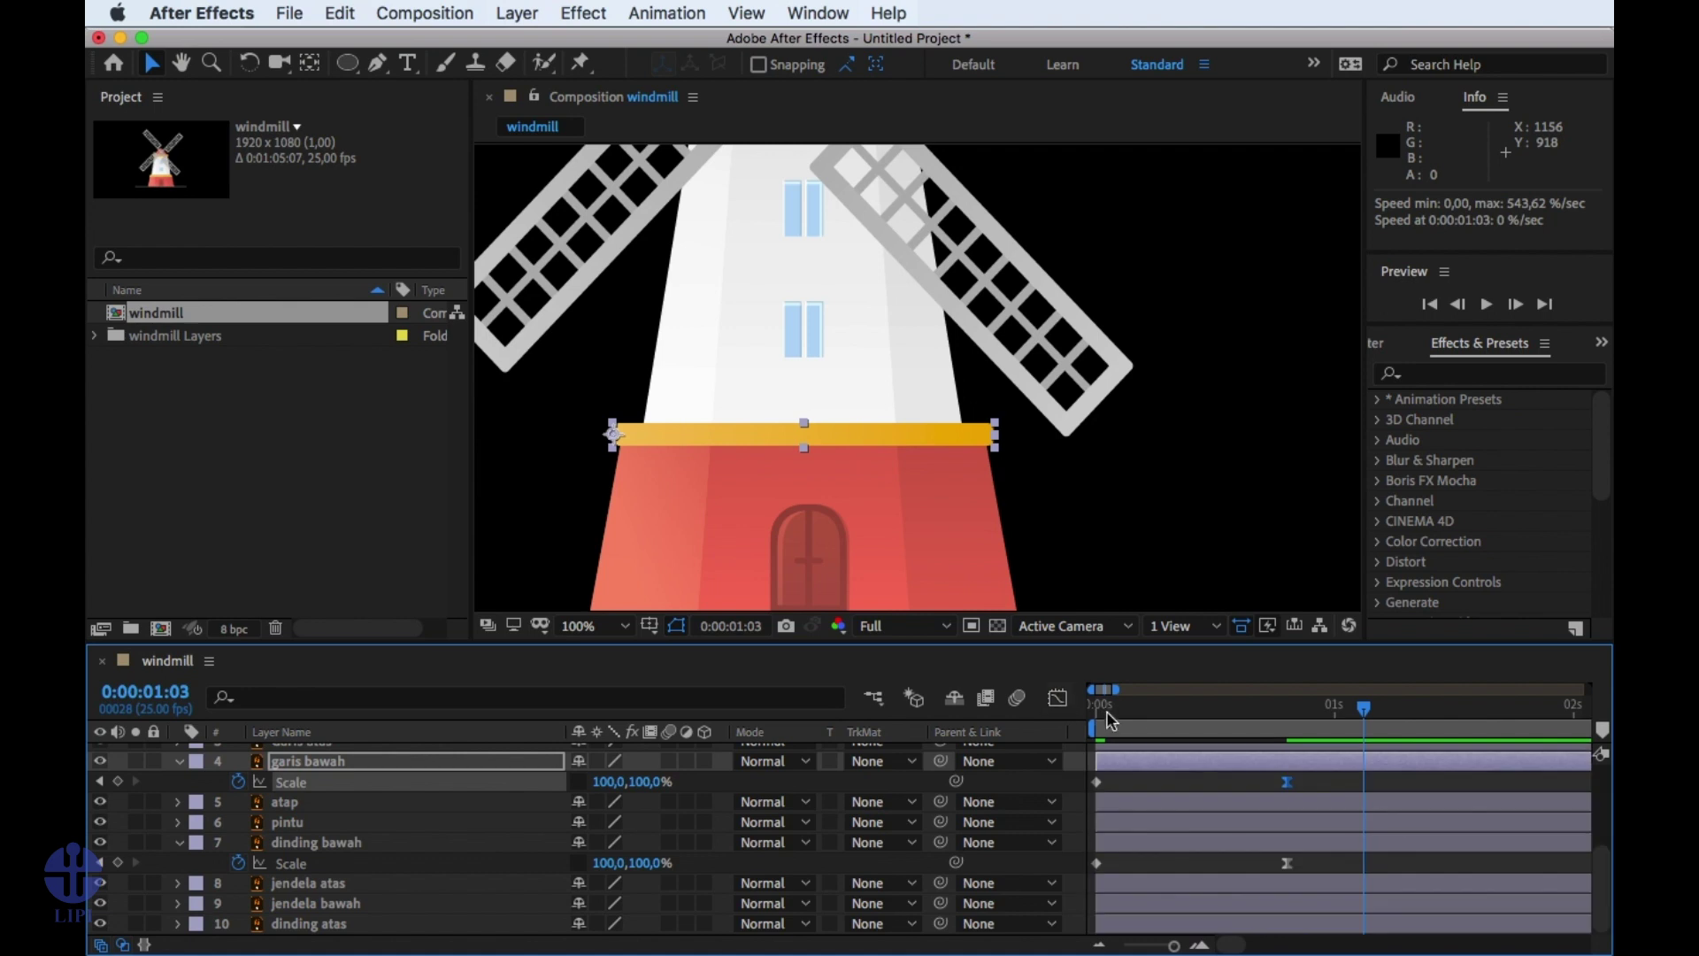
Preview the windmill animation from the first frame to check the eased growth of the lower yellow bar.
key(Home)
key(comma)
drag(952, 447, 1000, 495)
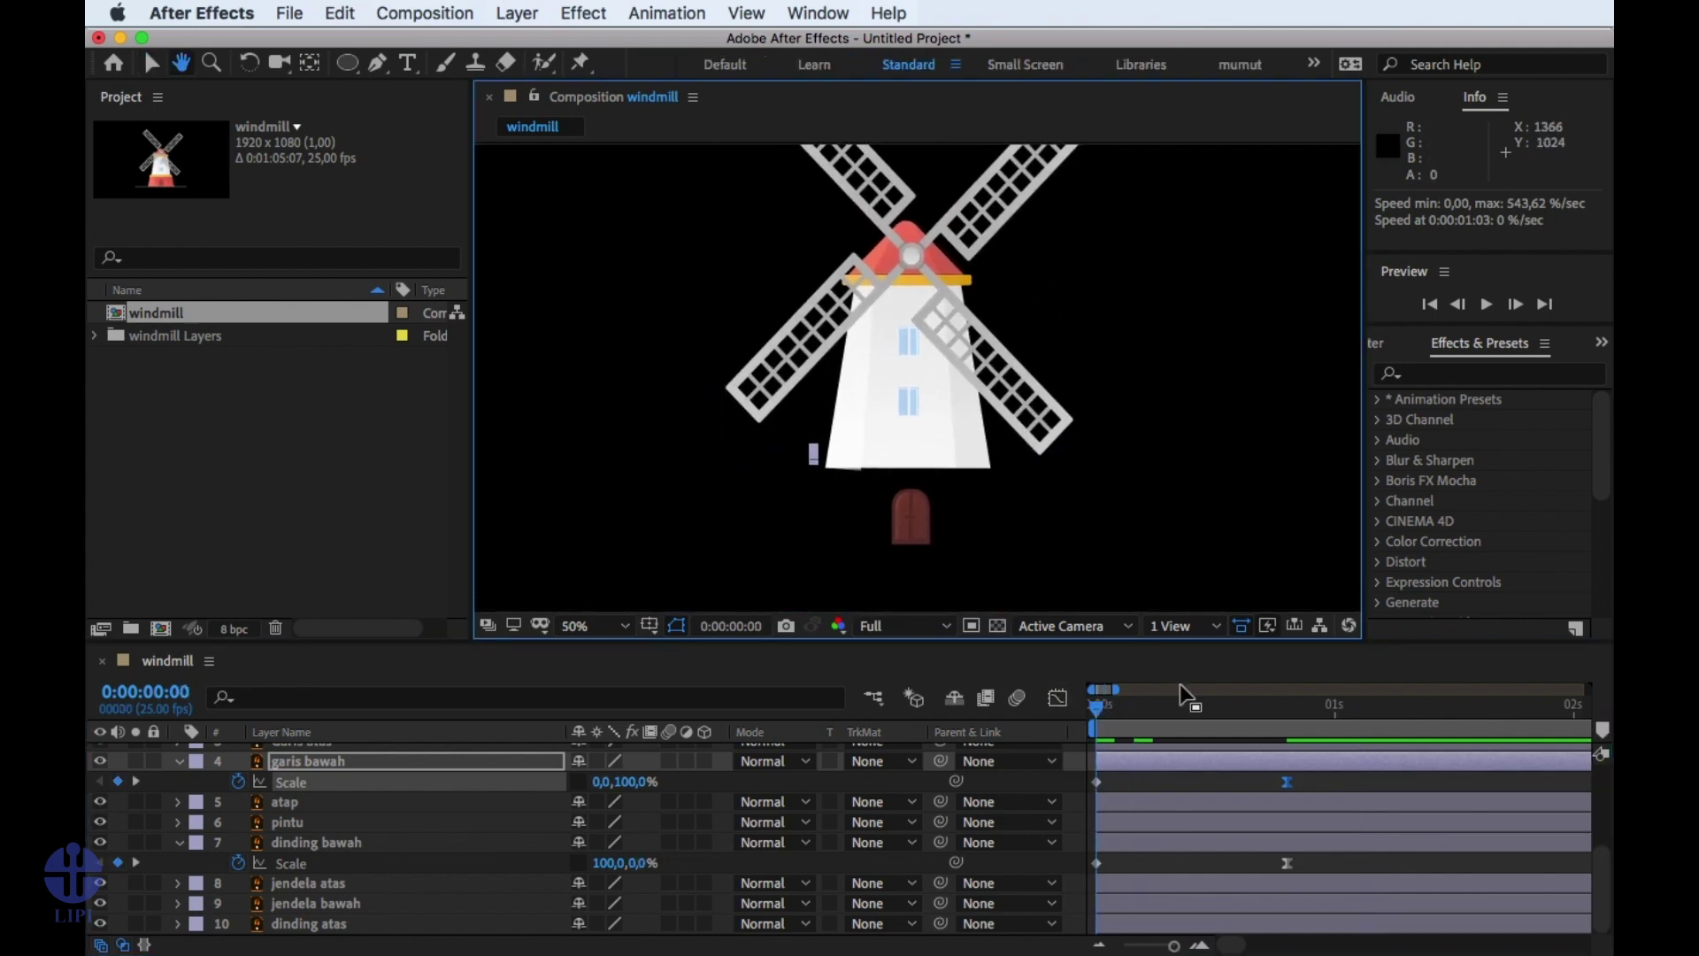
click(1187, 783)
key(space)
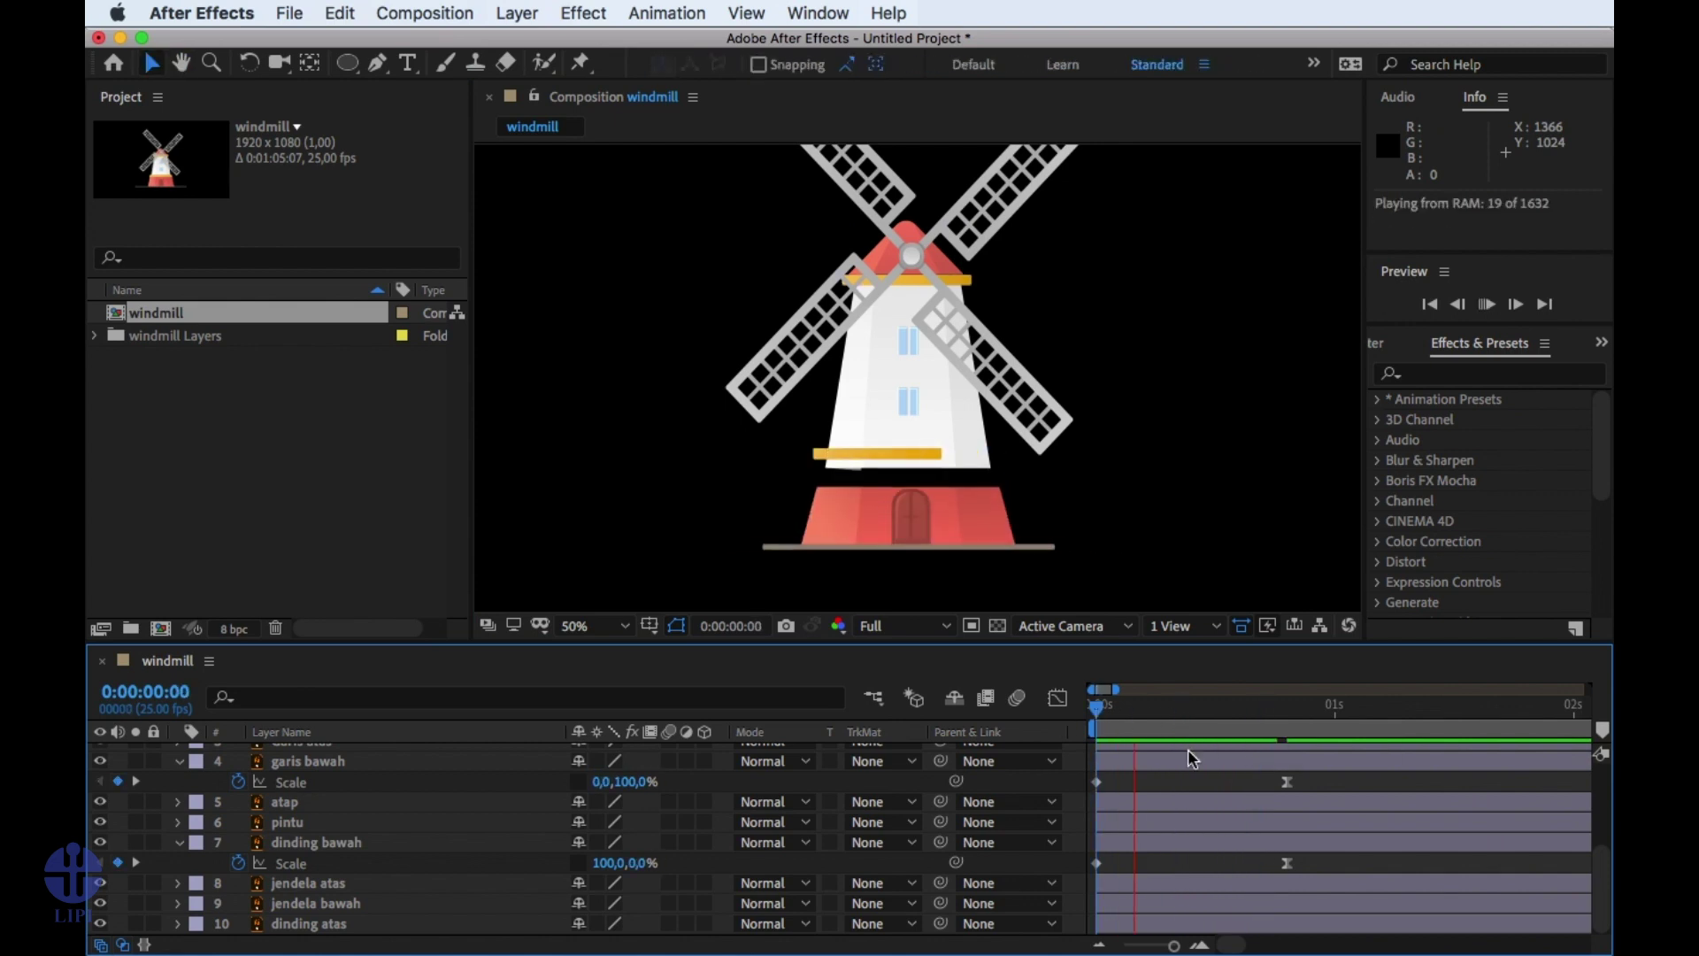
key(space)
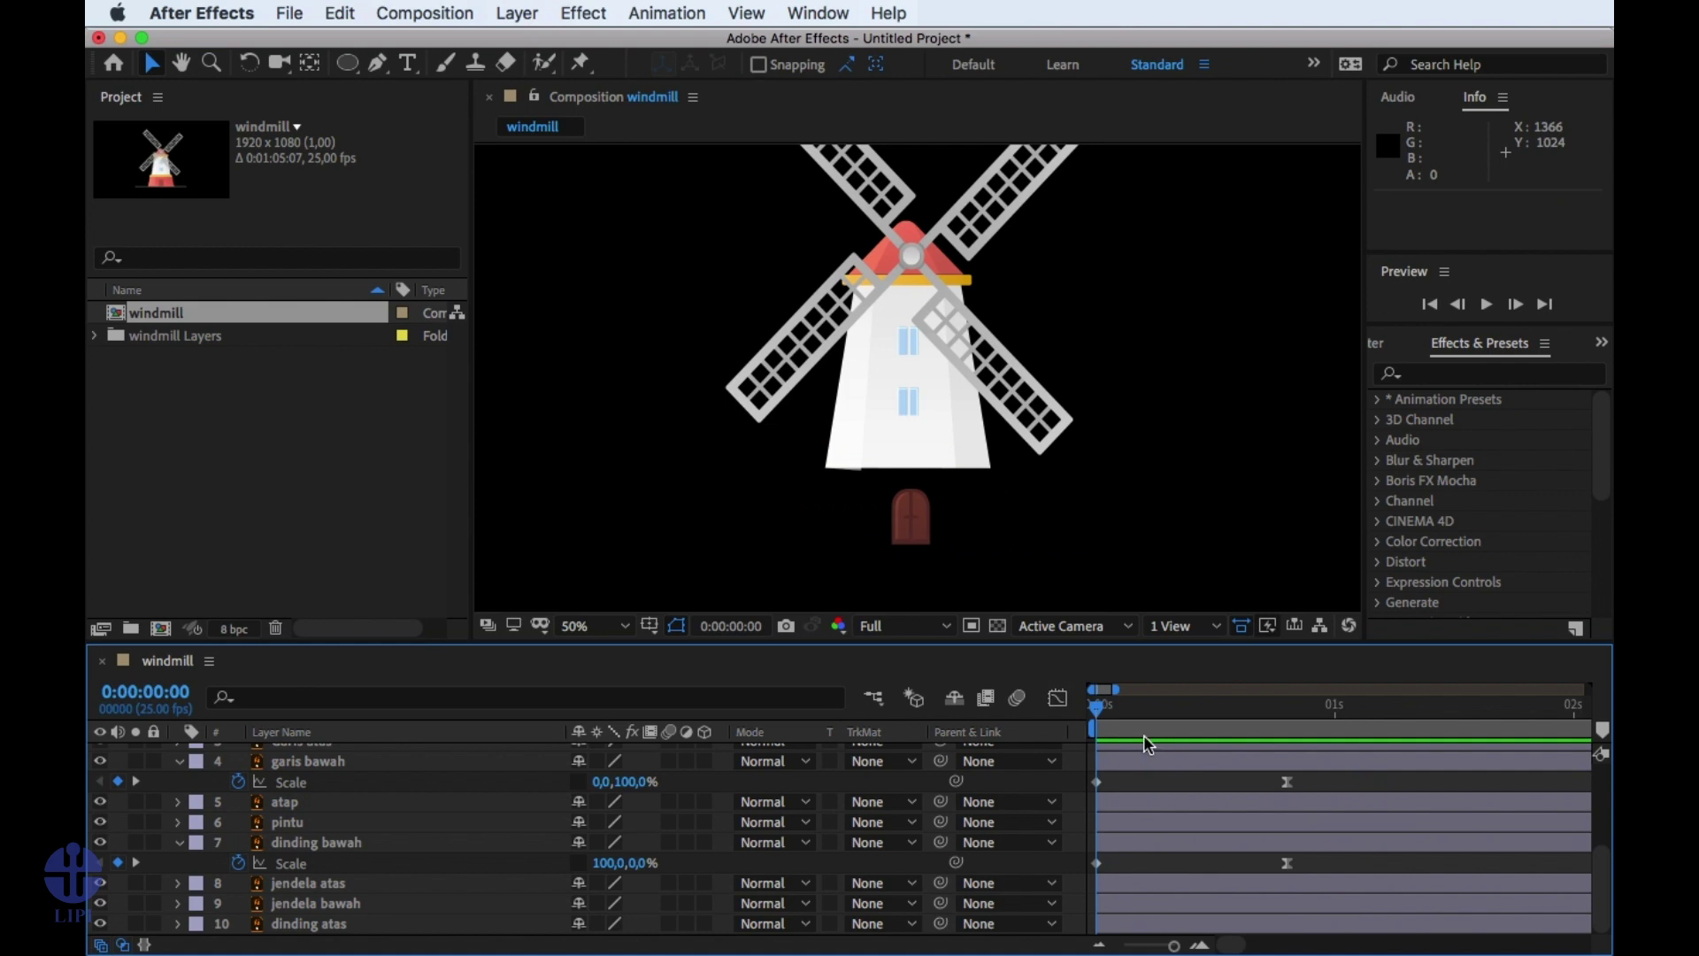
key(space)
key(space)
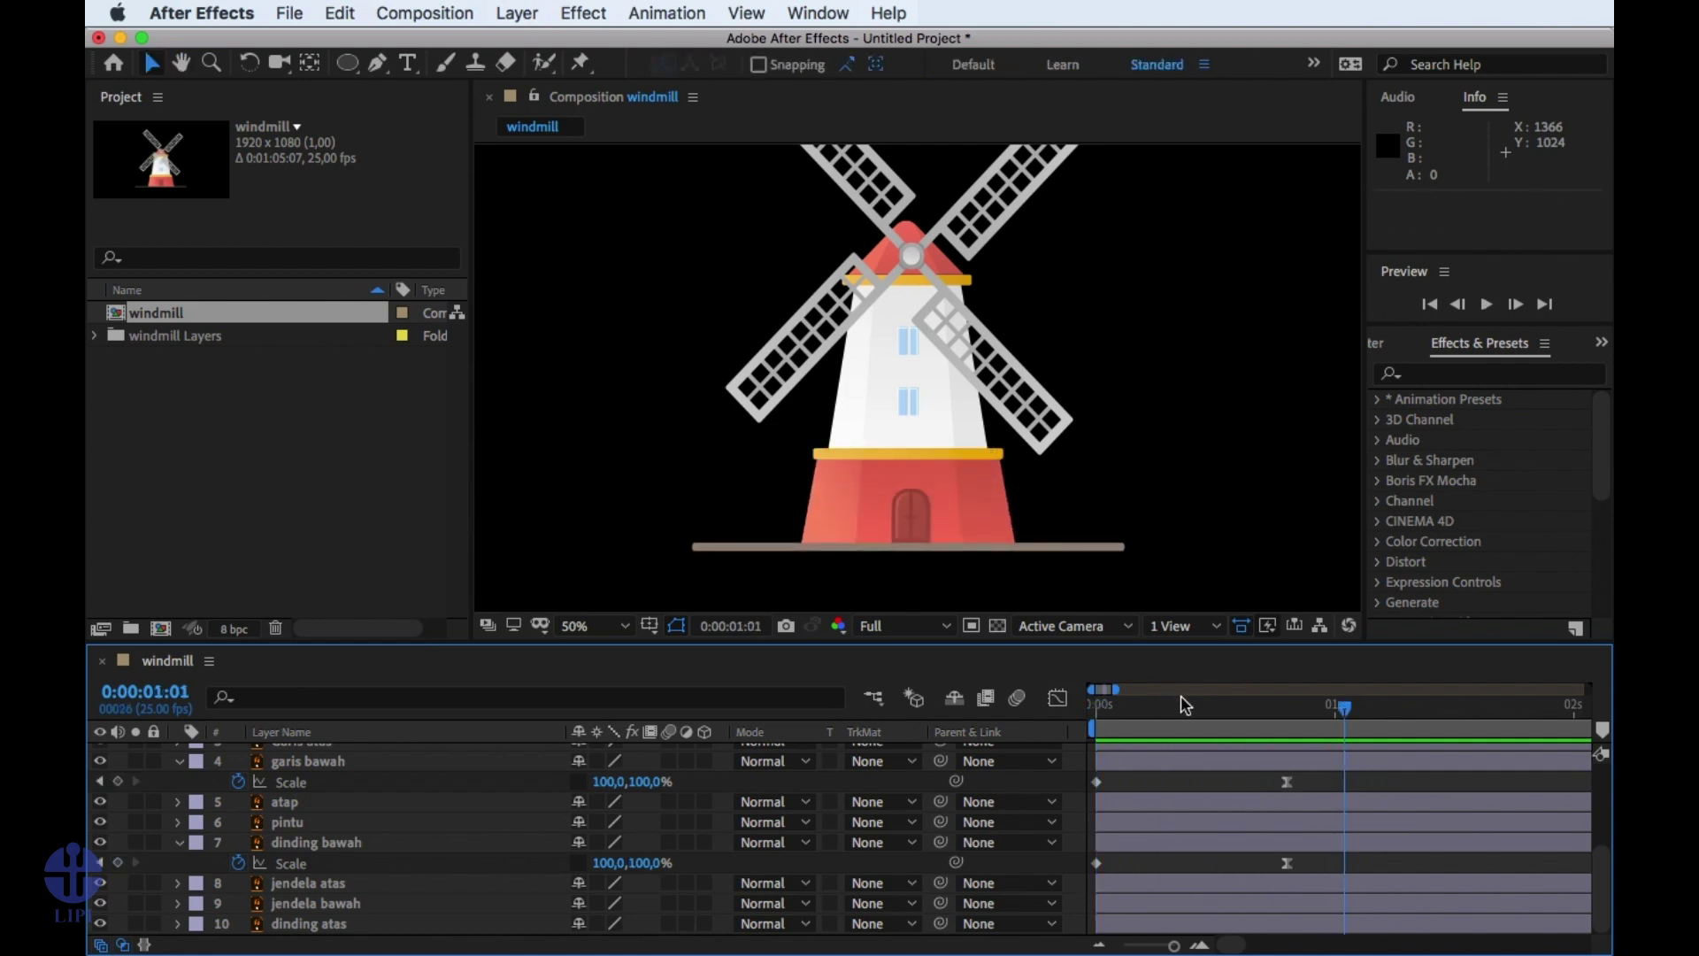
Move the dinding atas layer's anchor point up to the top centre of the white upper wall.
scroll(419, 815, up, 1)
scroll(419, 814, up, 1)
scroll(429, 824, down, 2)
click(347, 926)
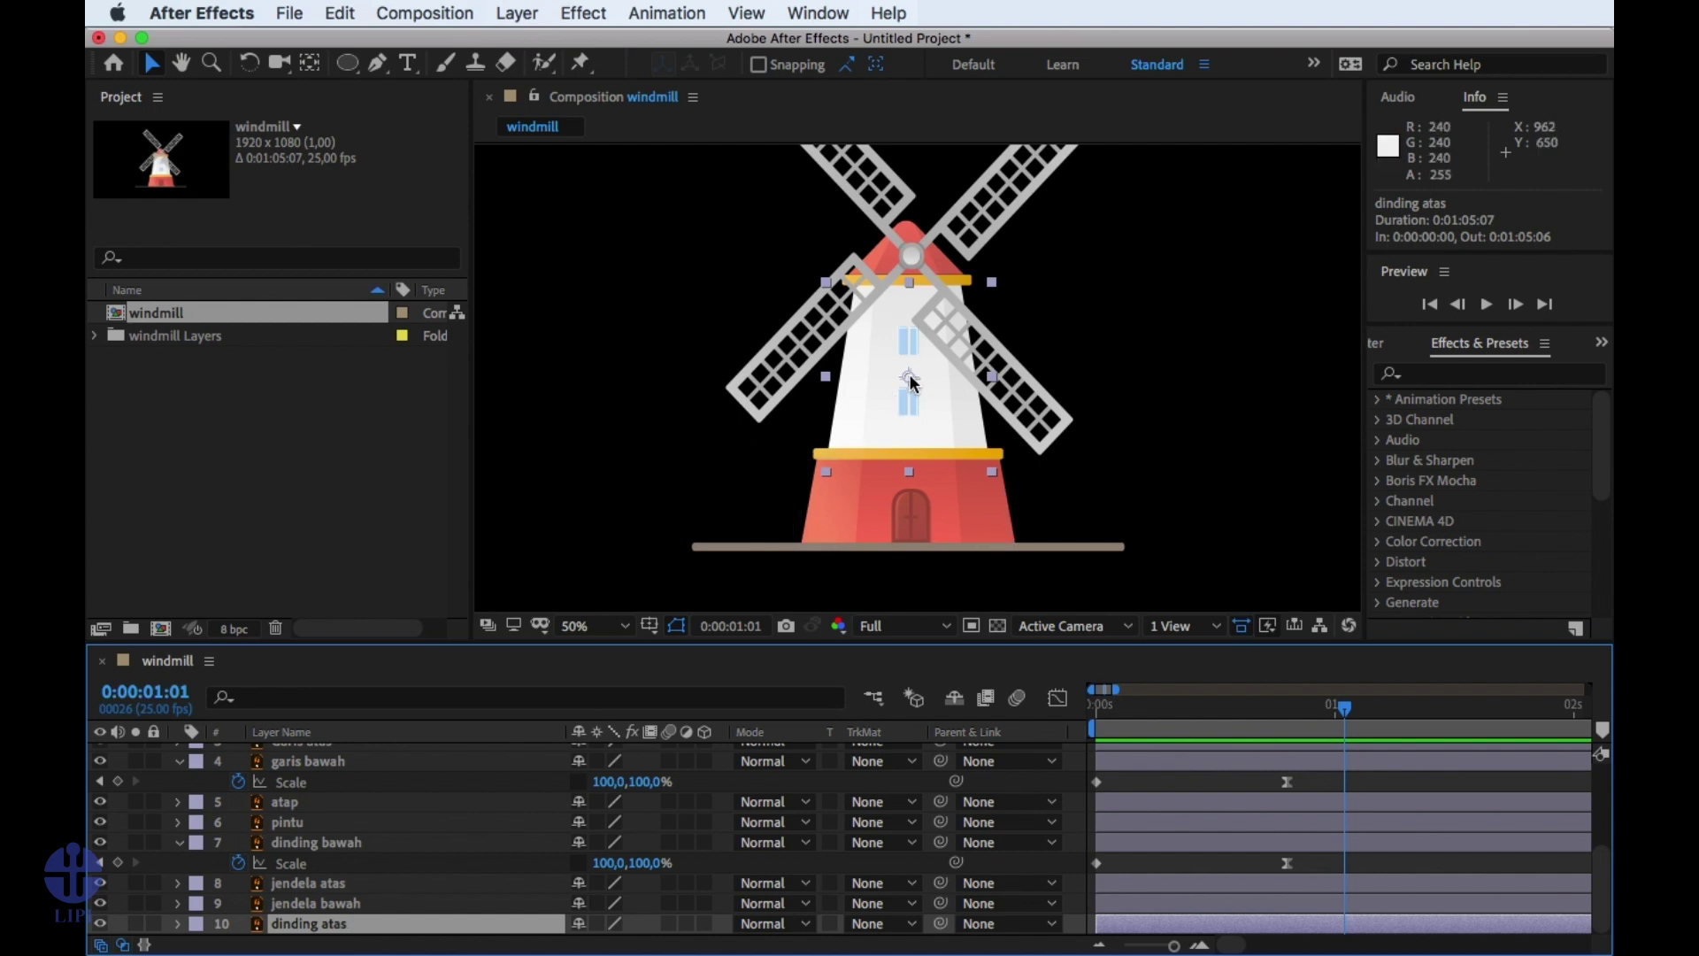
key(y)
drag(913, 384, 908, 292)
key(v)
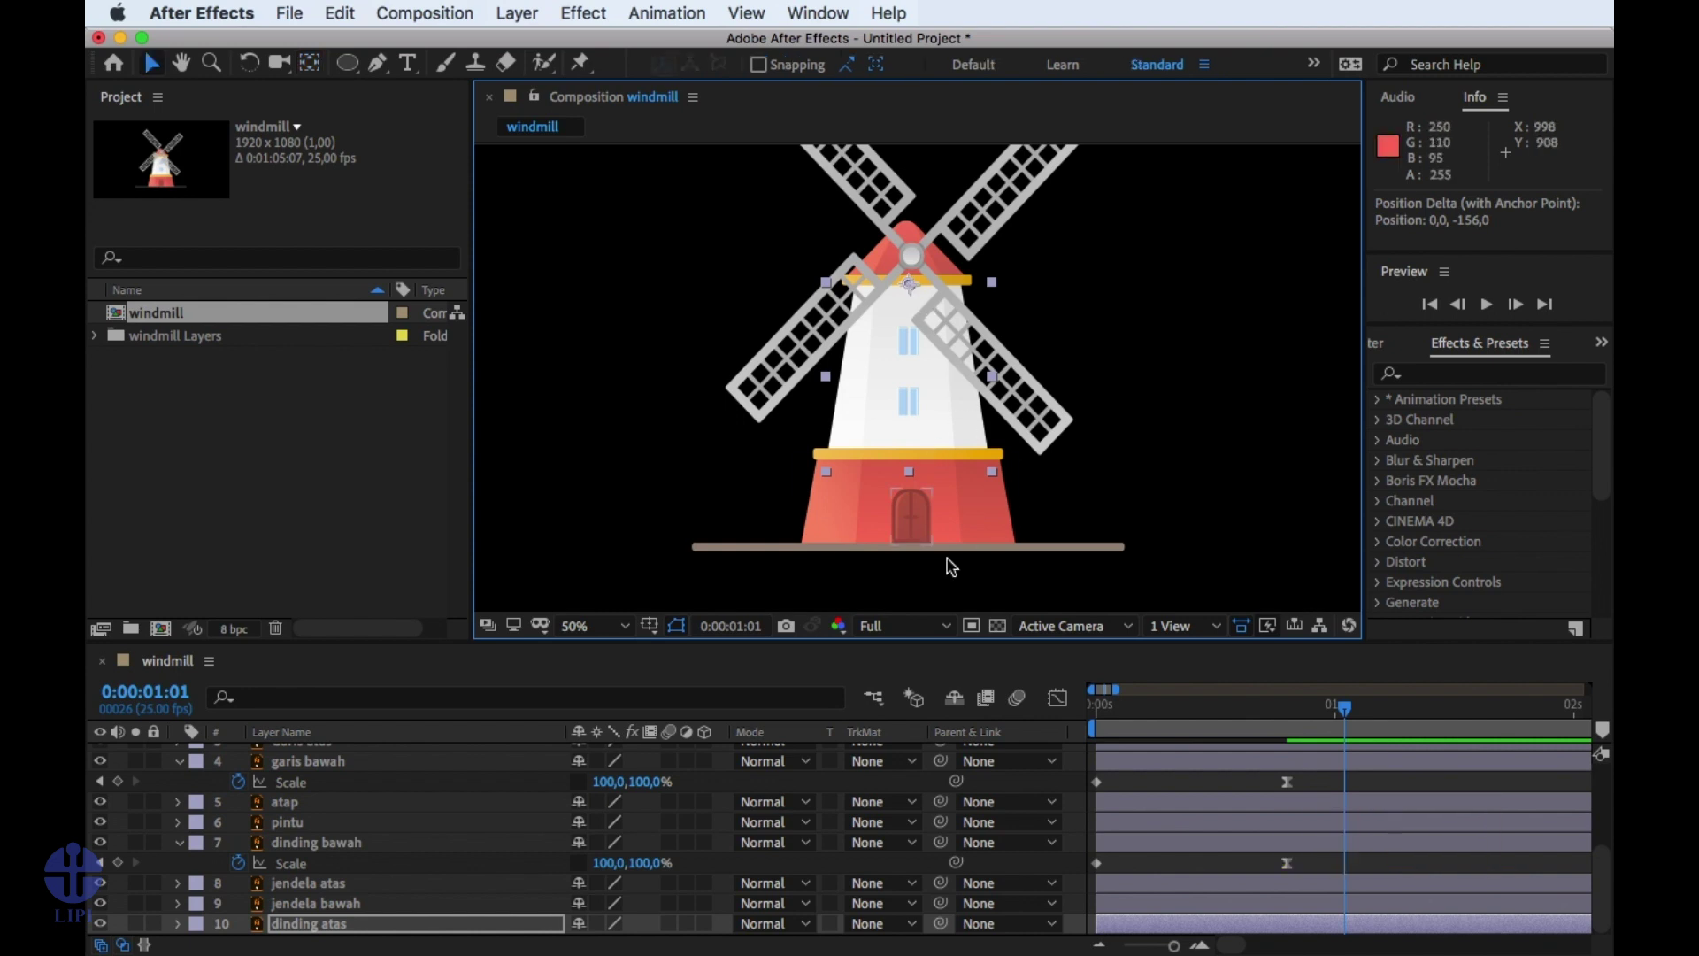
Add a 100% Scale keyframe to the dinding atas layer at 0:00:00:20.
drag(1310, 713, 1288, 708)
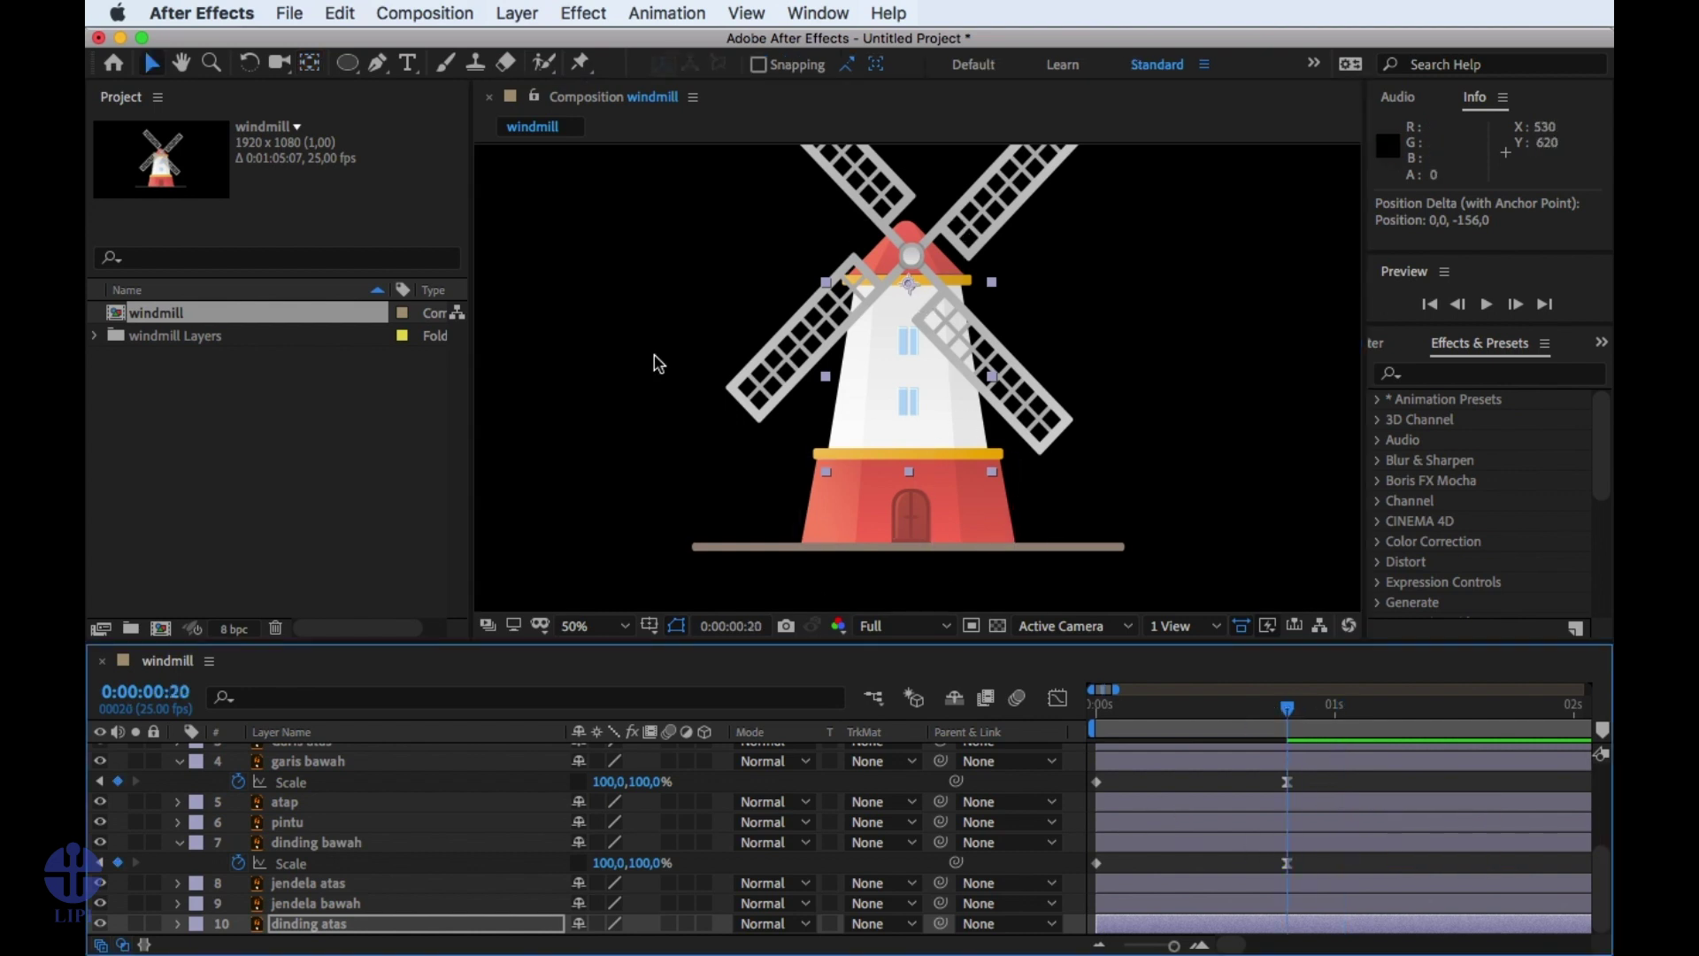
click(395, 930)
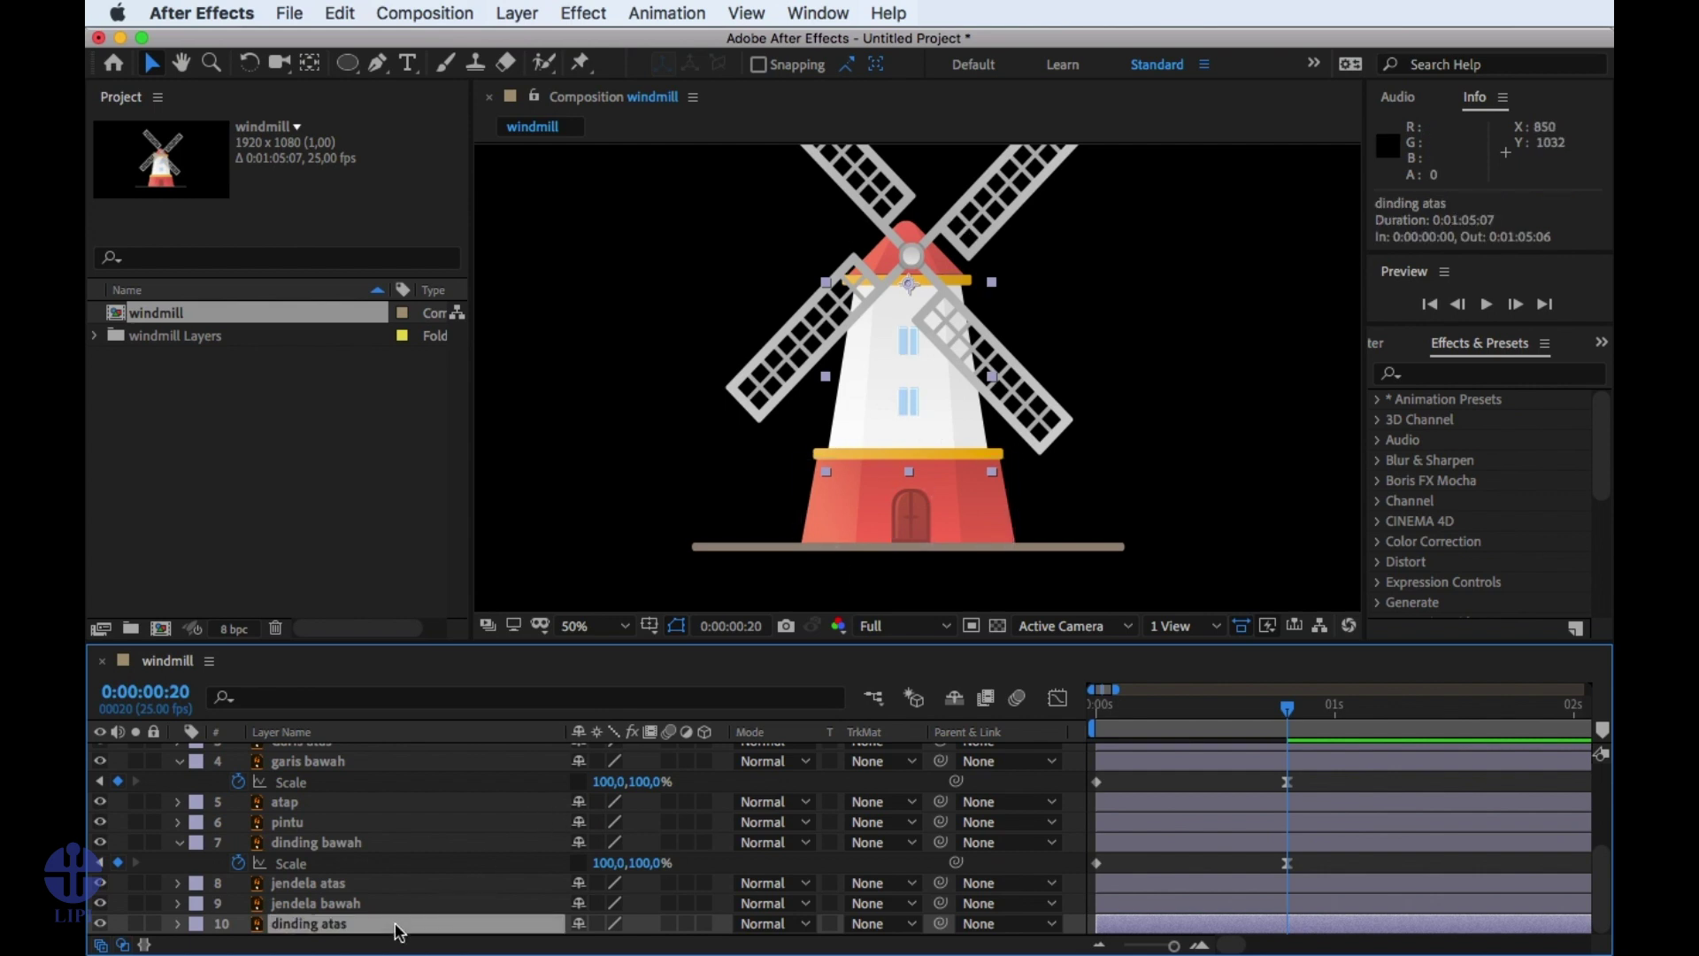
key(s)
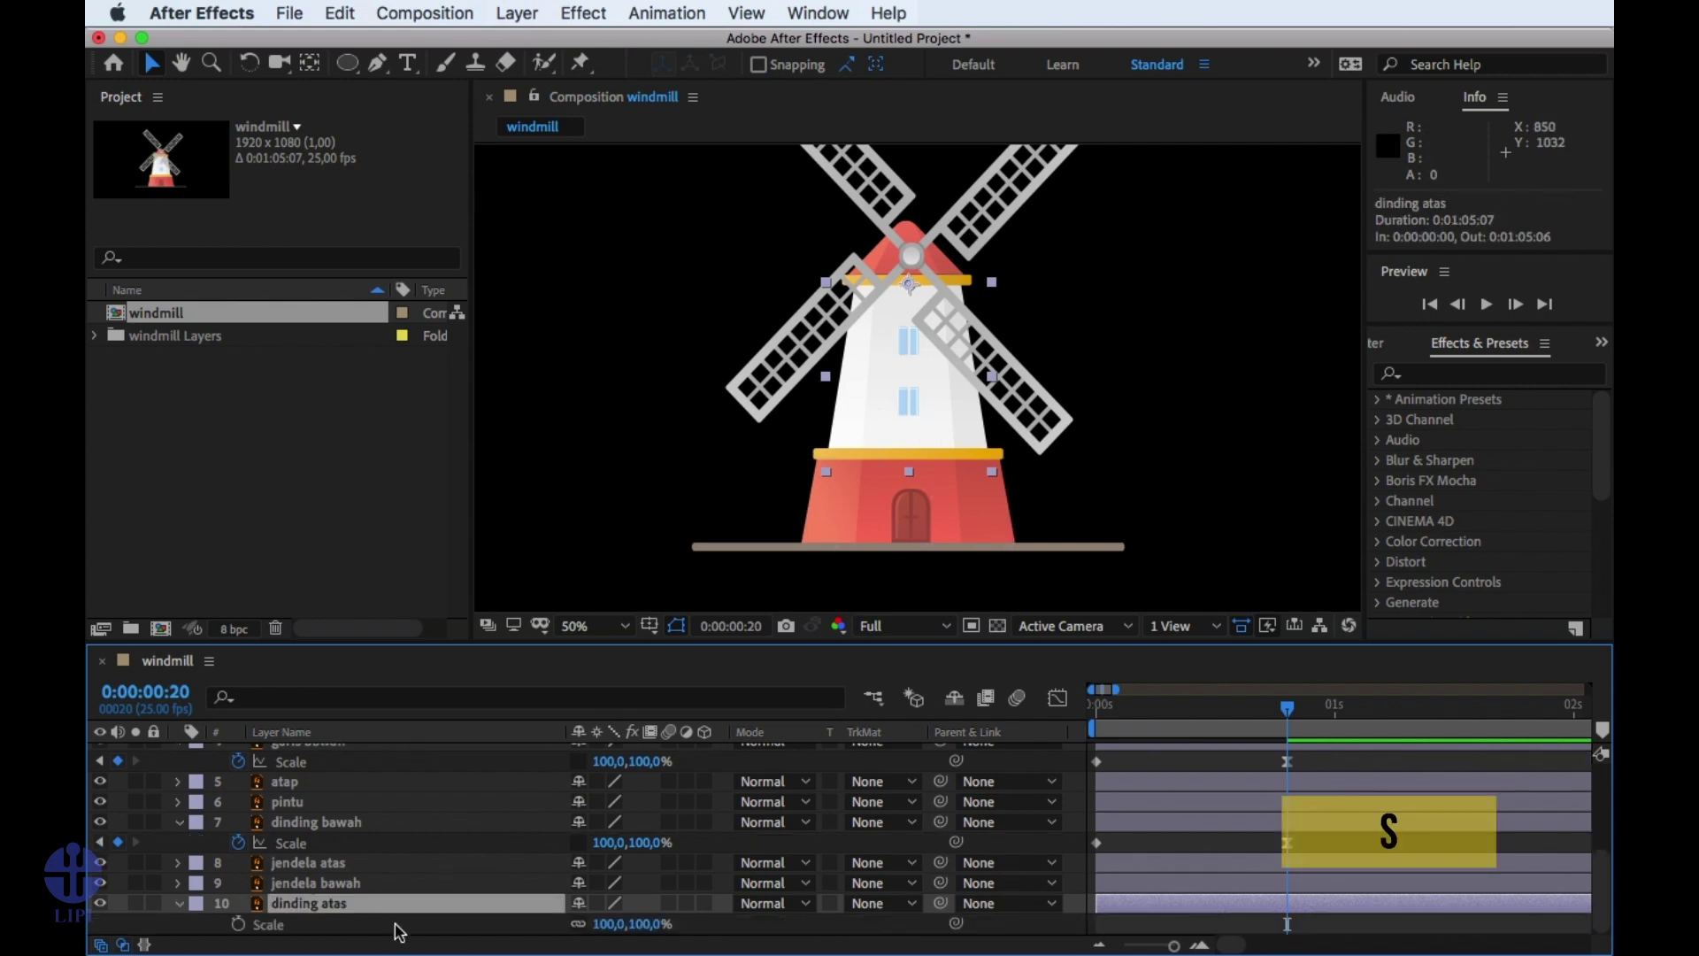
click(238, 924)
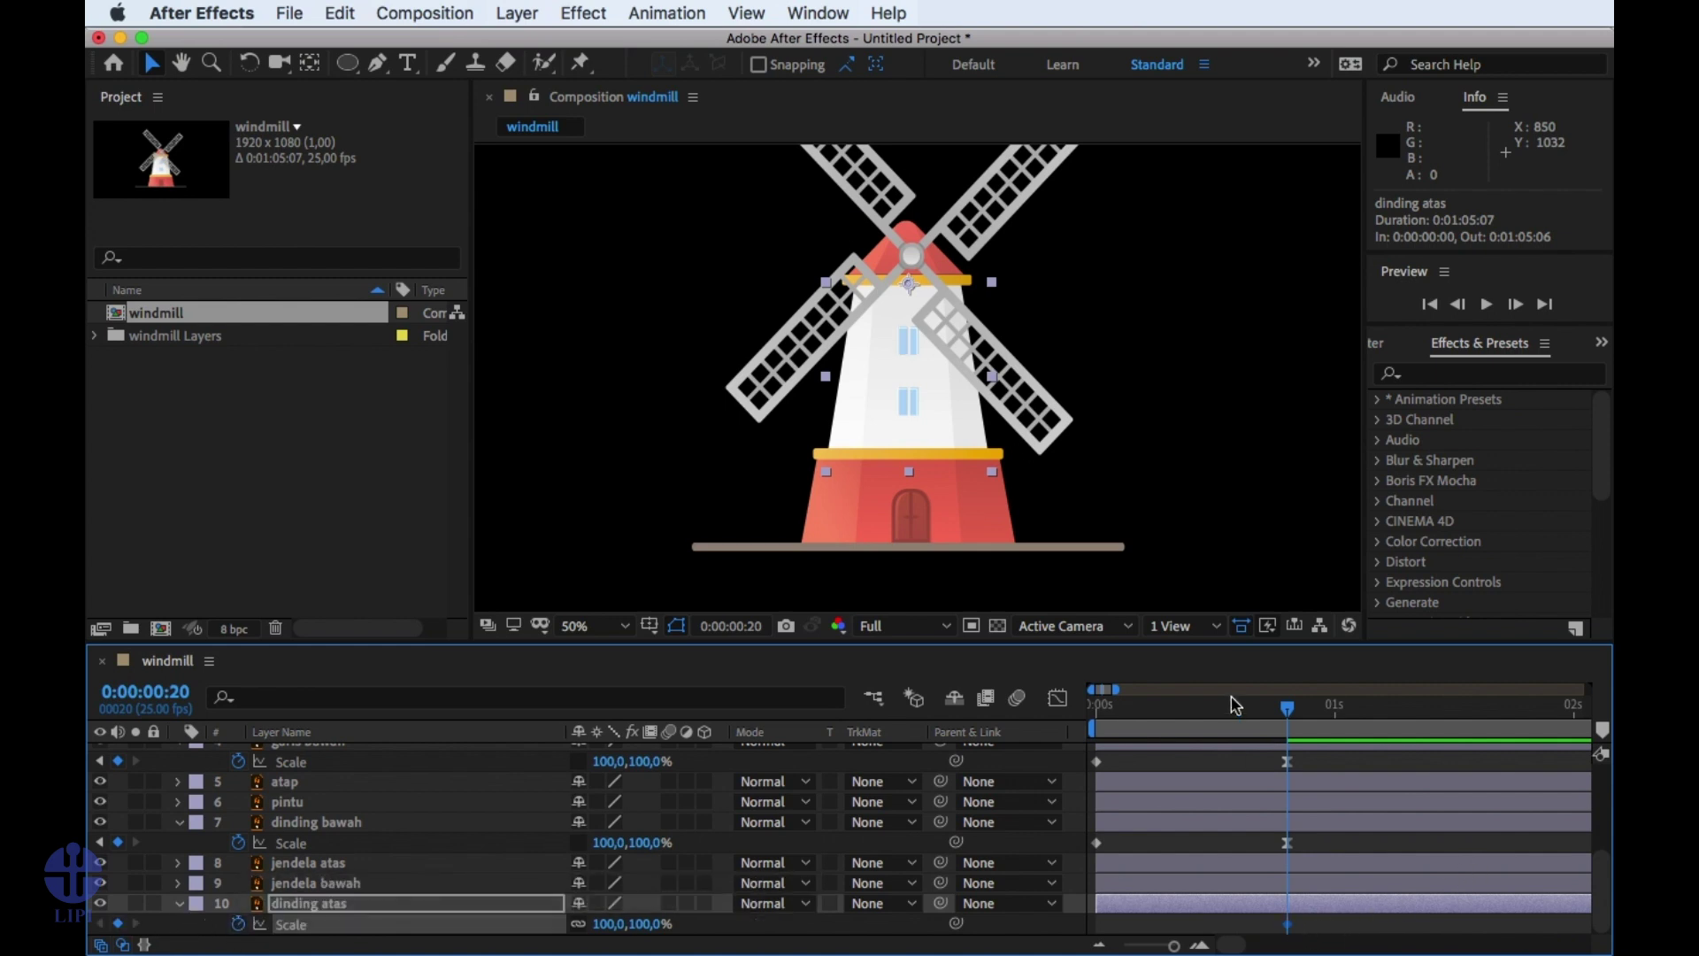
Set the dinding atas layer's vertical scale to 0% at 0:00:00:00, keeping 100% horizontally, and preview the animation.
drag(1239, 708, 1095, 708)
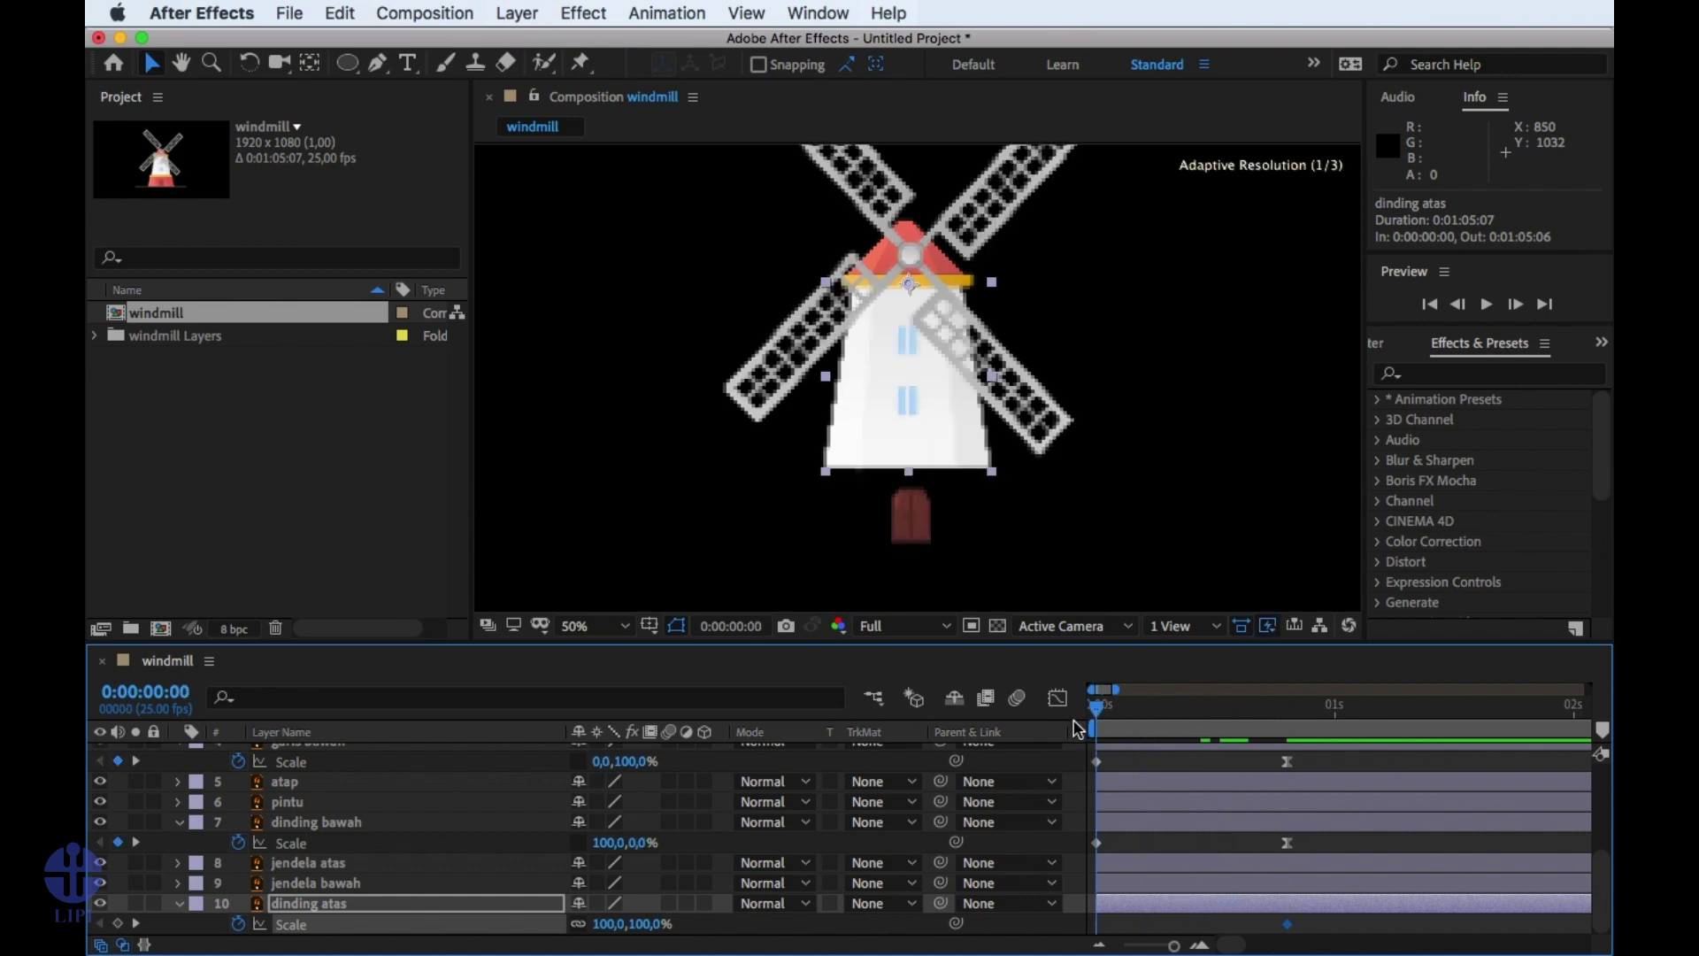
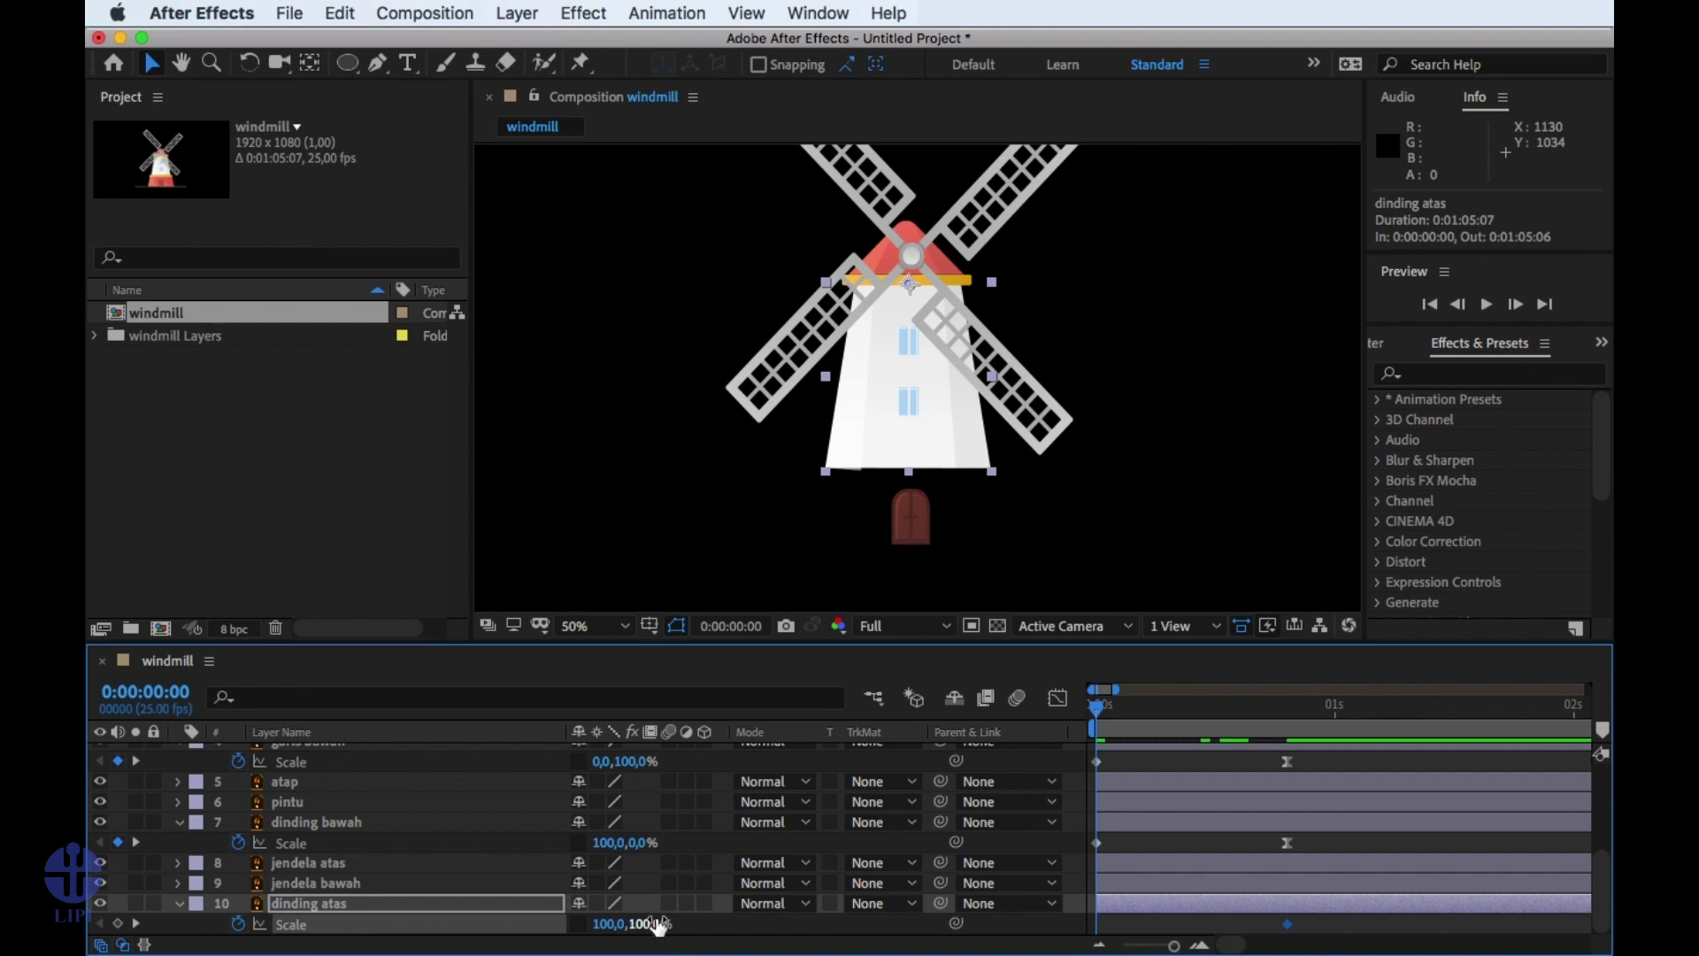
click(651, 925)
text(0)
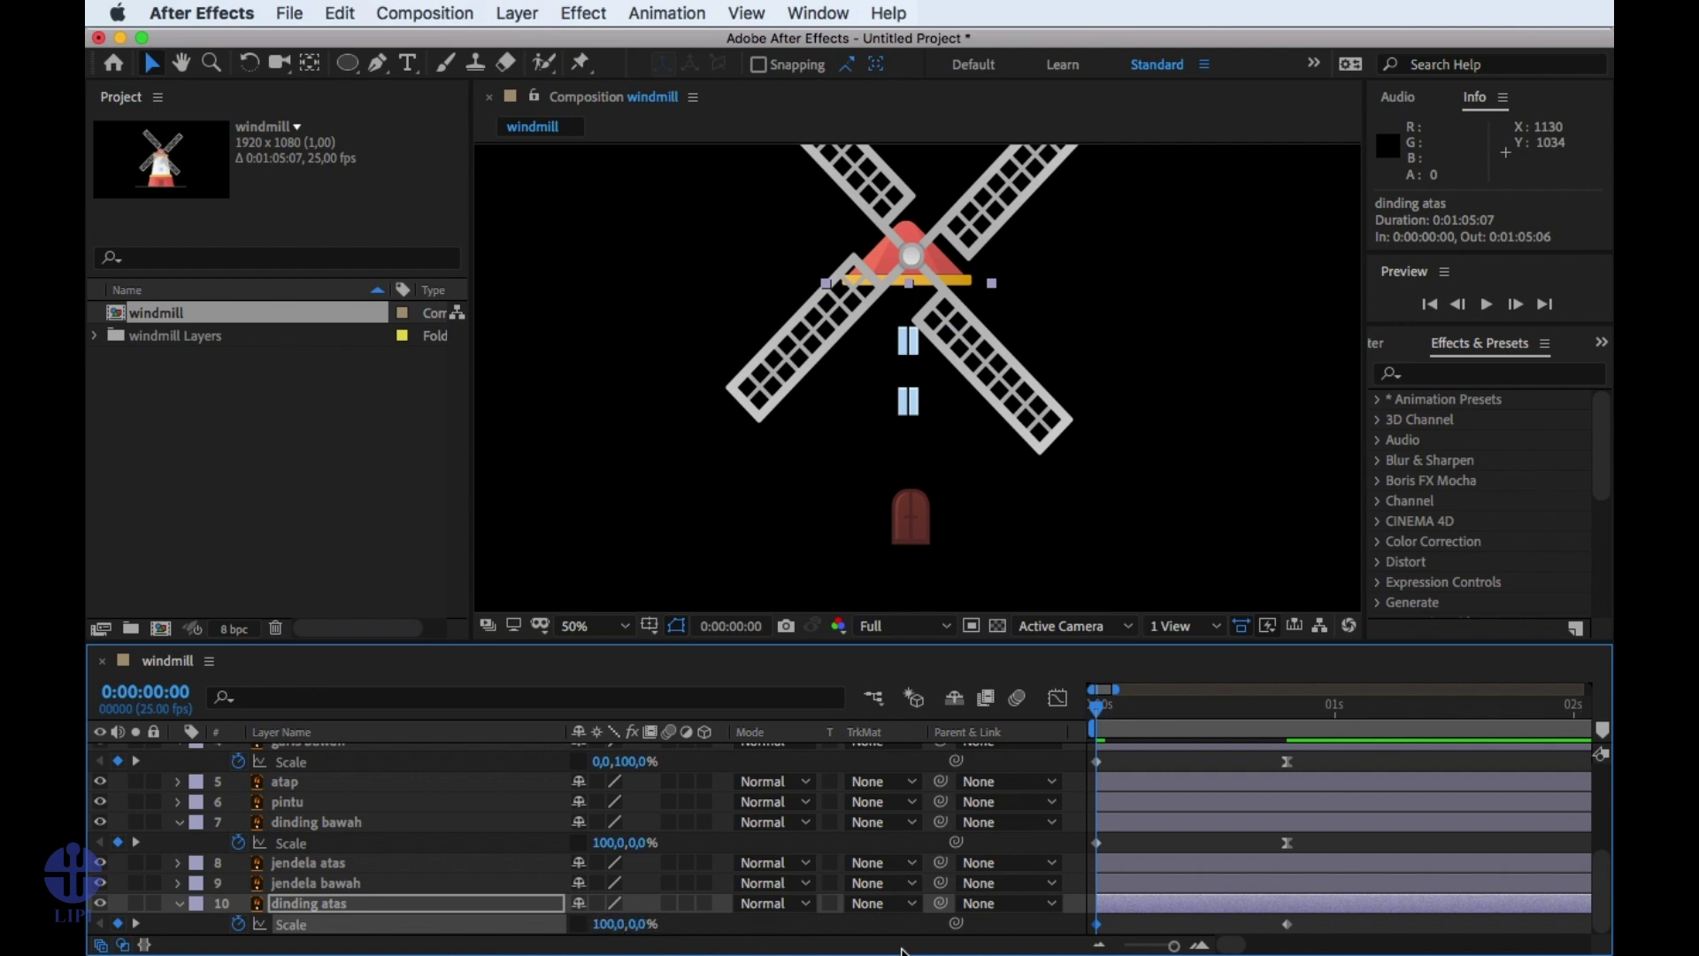
key(space)
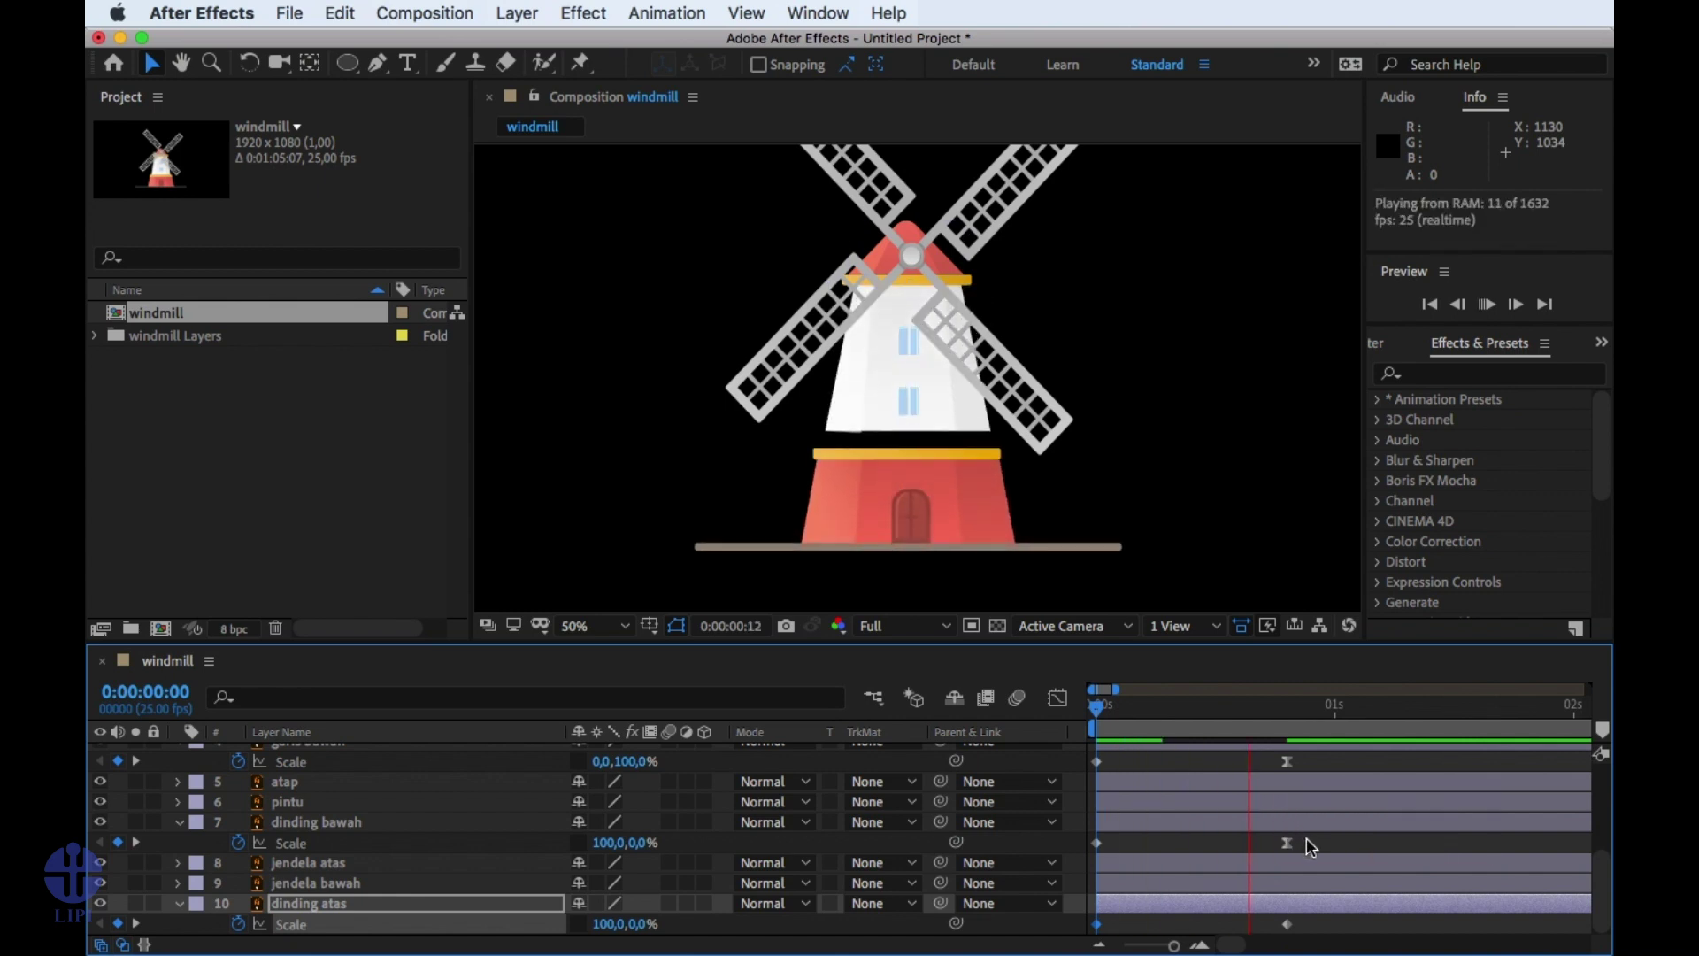
Apply Easy Ease to the dinding atas layer's Scale keyframe at 0:00:00:20 and stretch its speed-graph handle back toward the first keyframe.
key(space)
drag(1213, 713, 1288, 711)
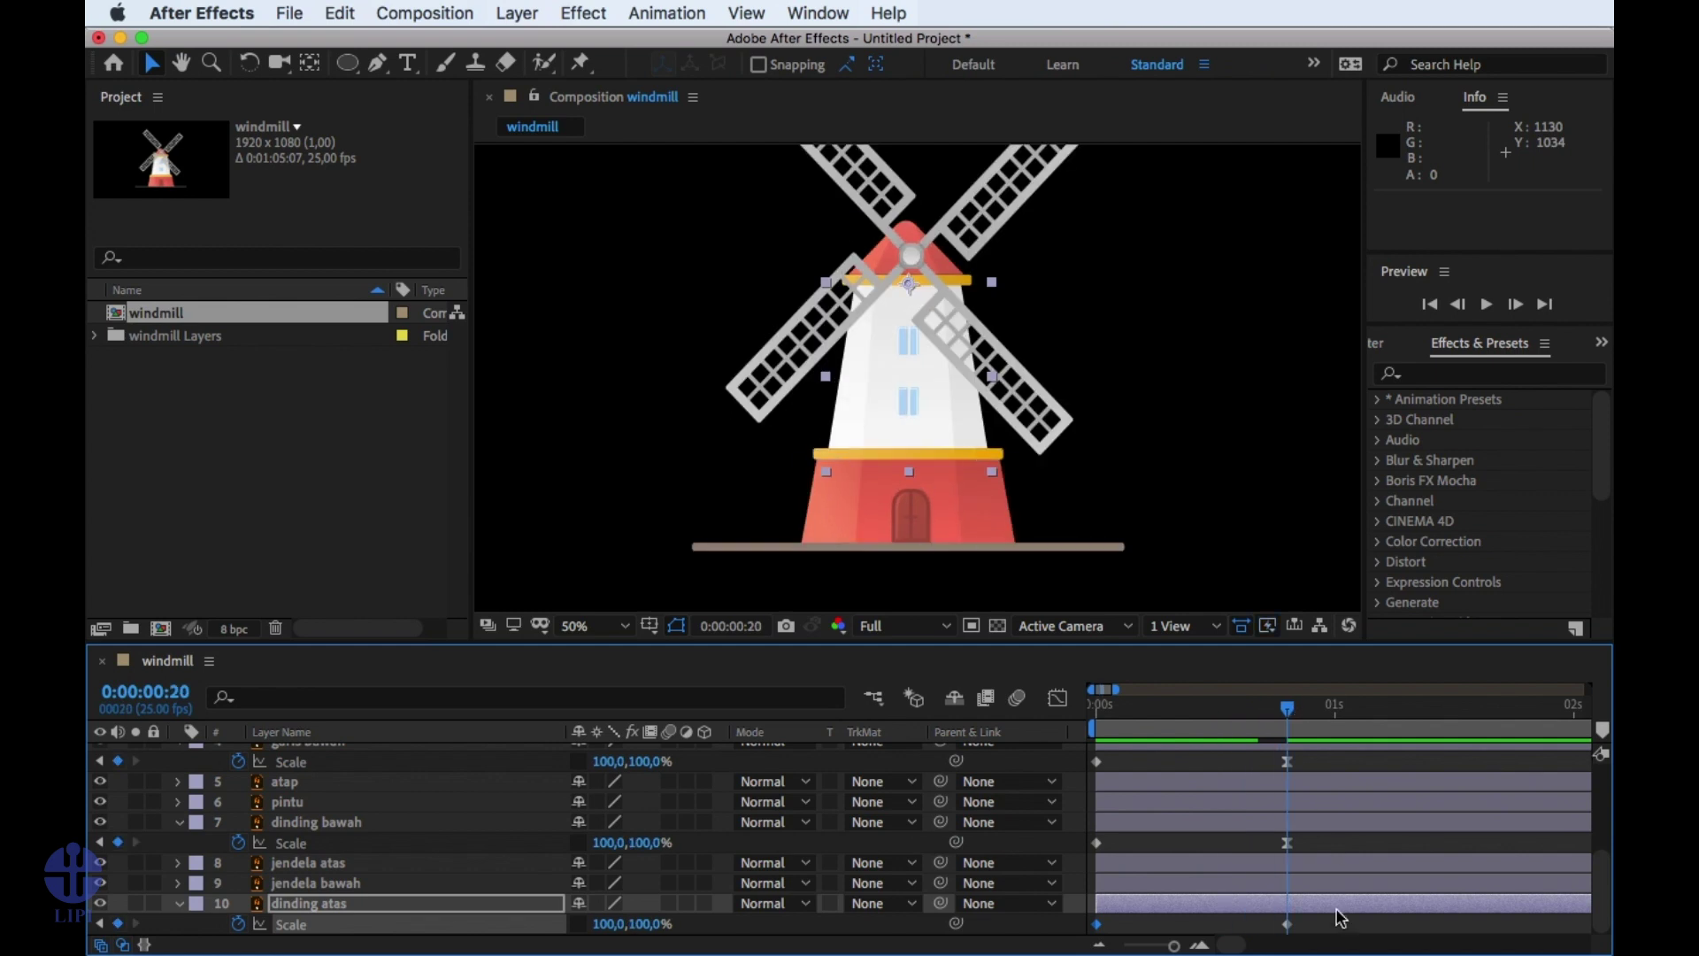
double_click(1288, 924)
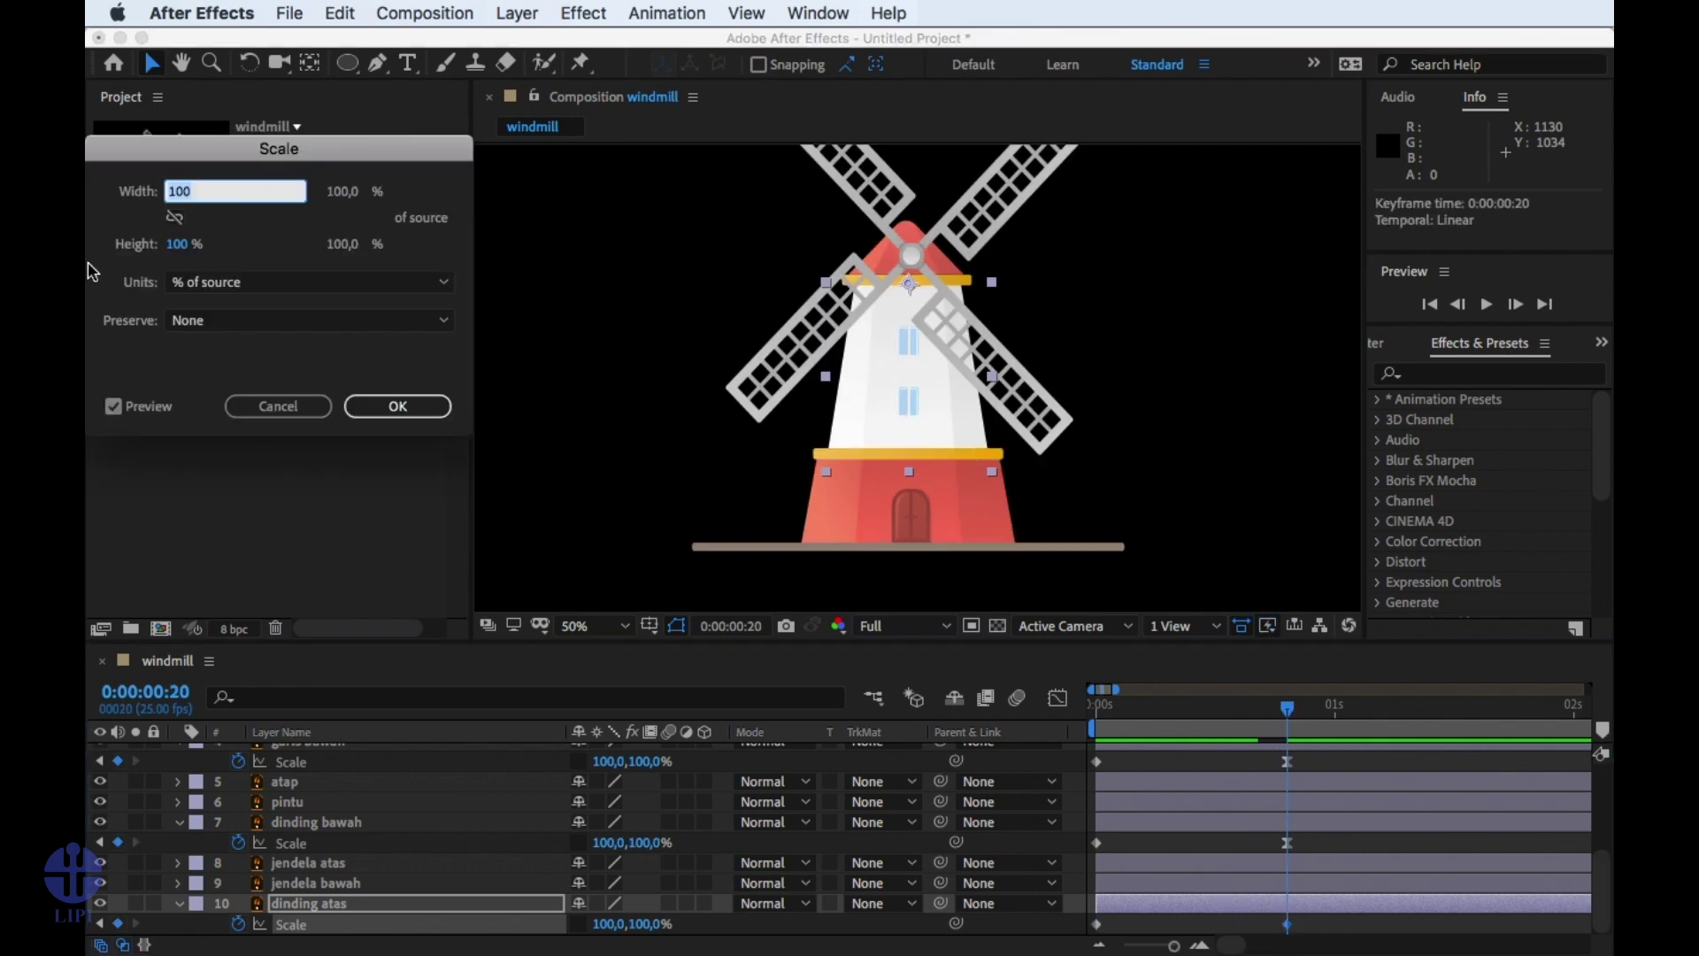
click(269, 400)
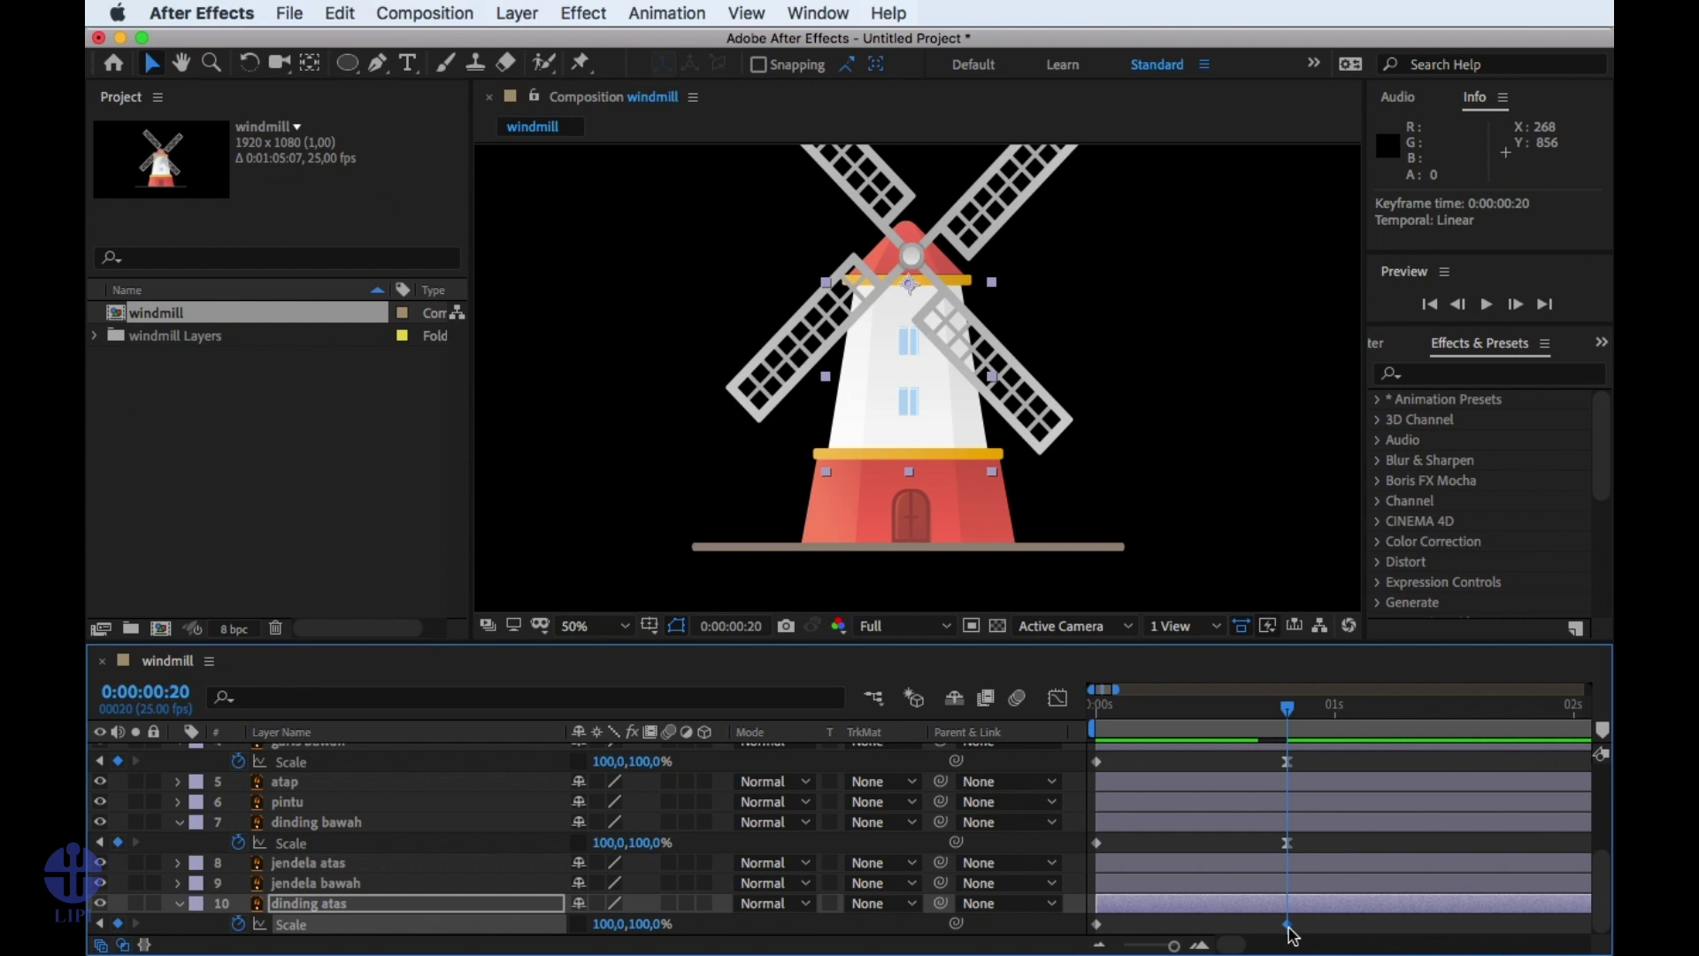
right_click(1291, 926)
mouse_move(1293, 916)
click(1110, 793)
click(1064, 704)
drag(1255, 887, 1114, 887)
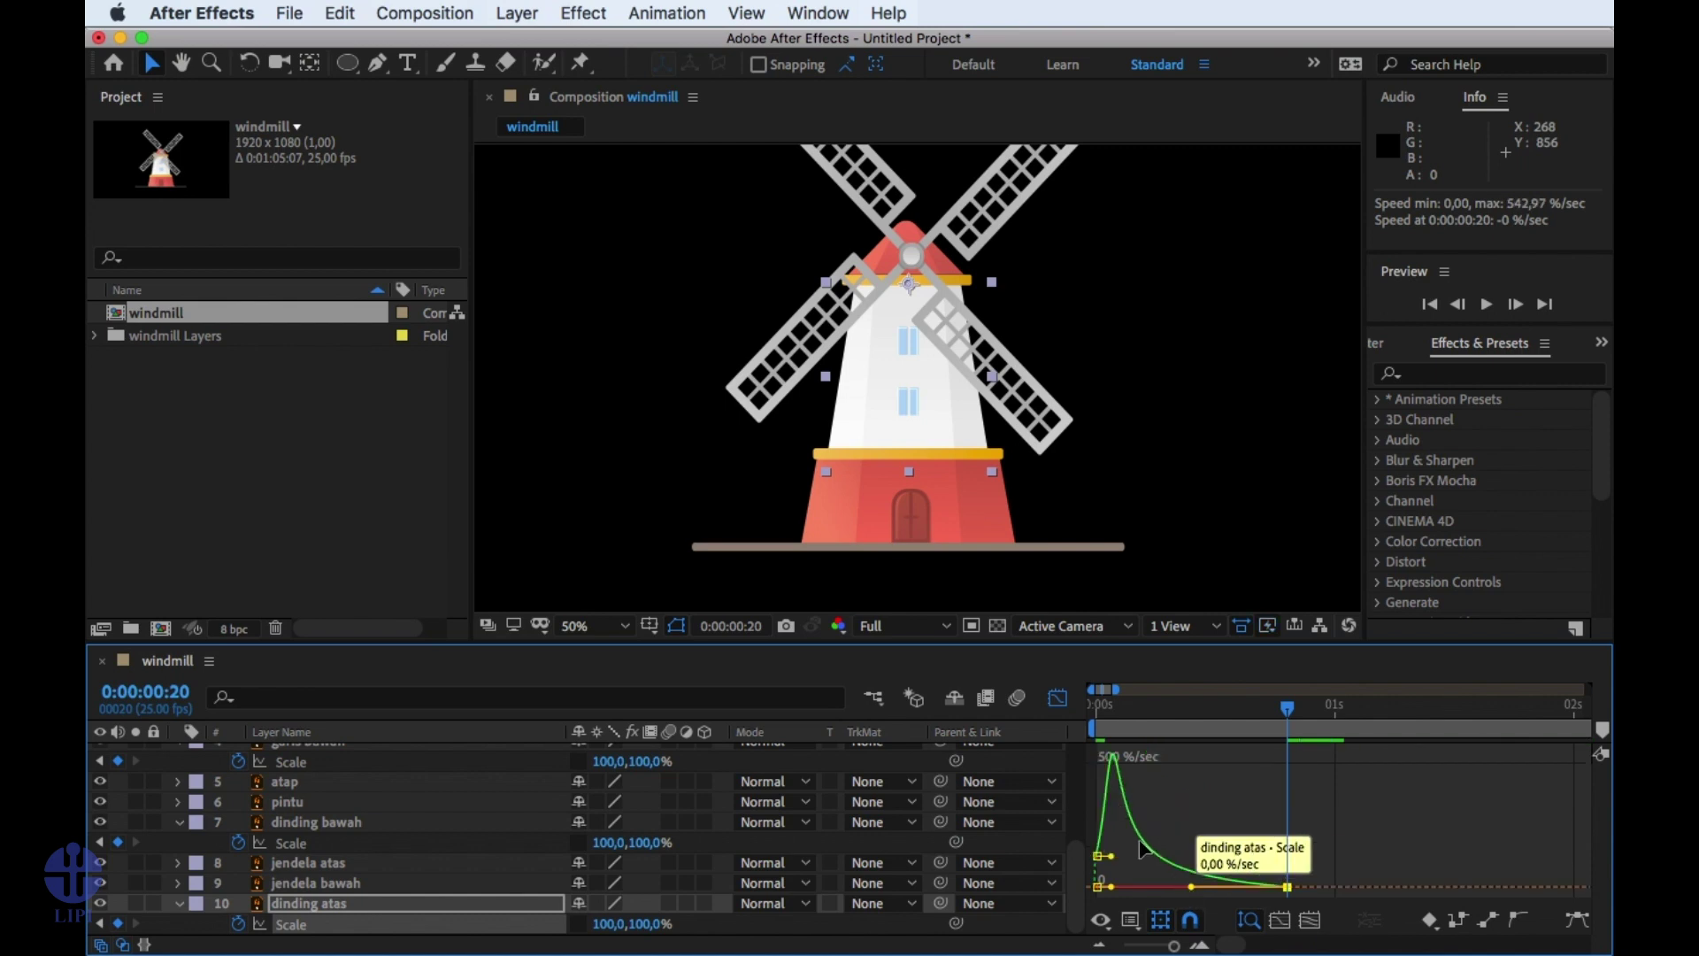
click(1058, 698)
Preview the windmill animation repeatedly from the start to check the eased growth of the white upper wall.
key(Home)
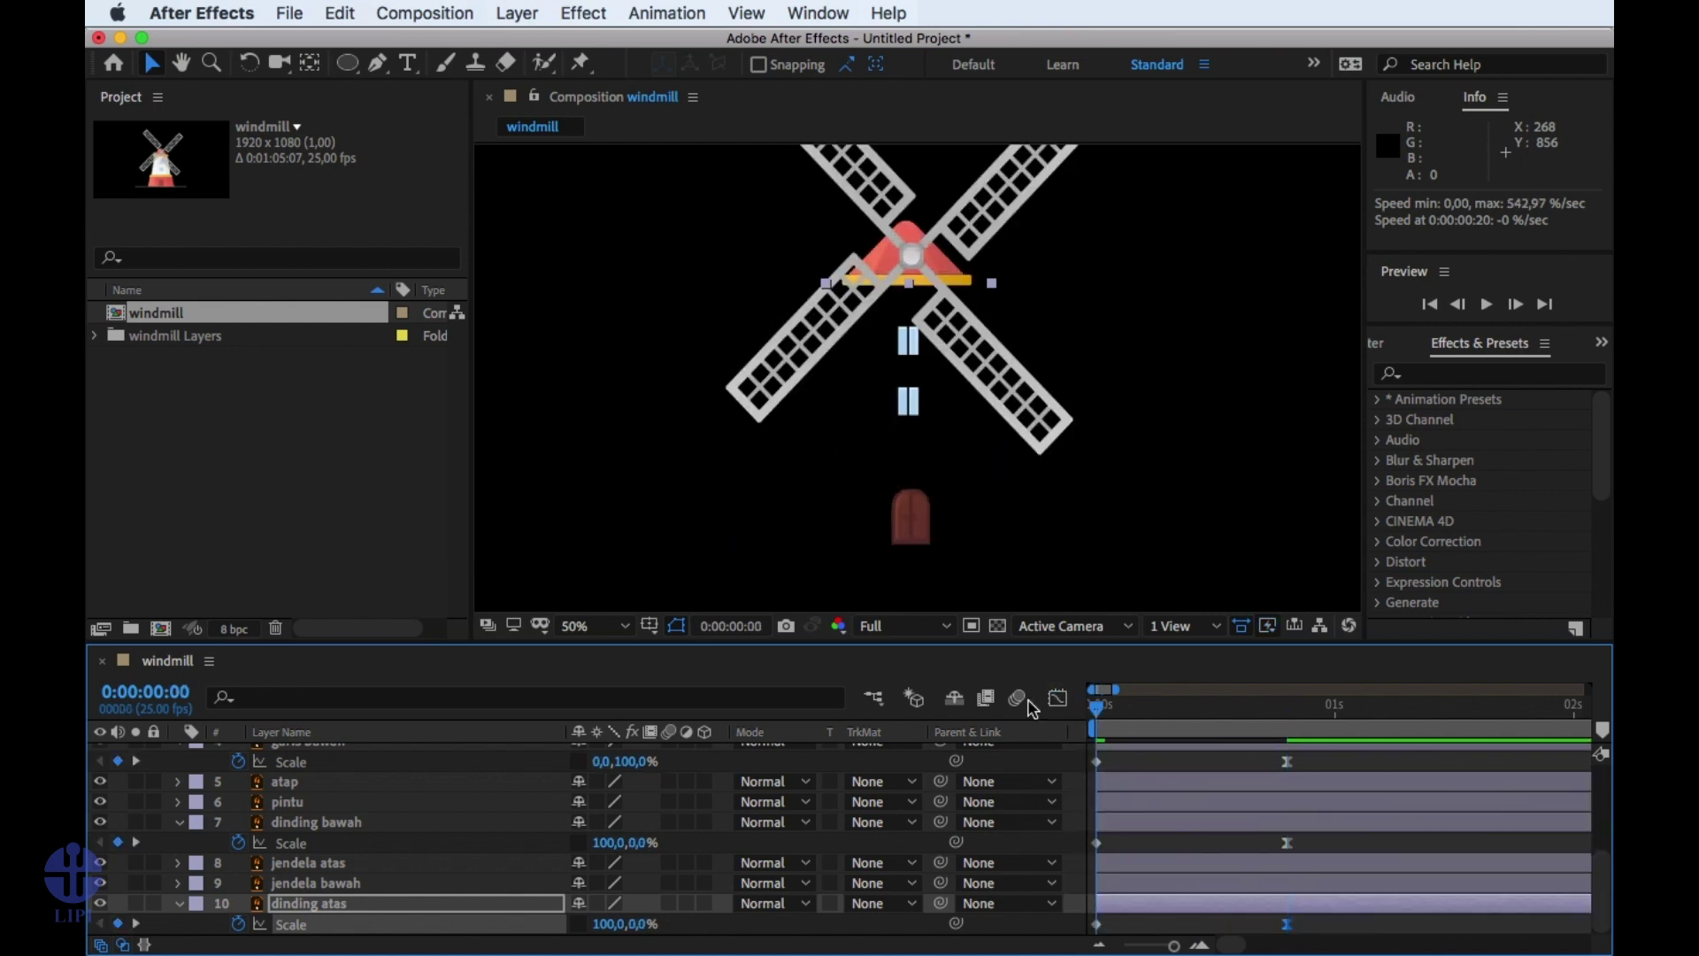
key(space)
key(space)
key(space)
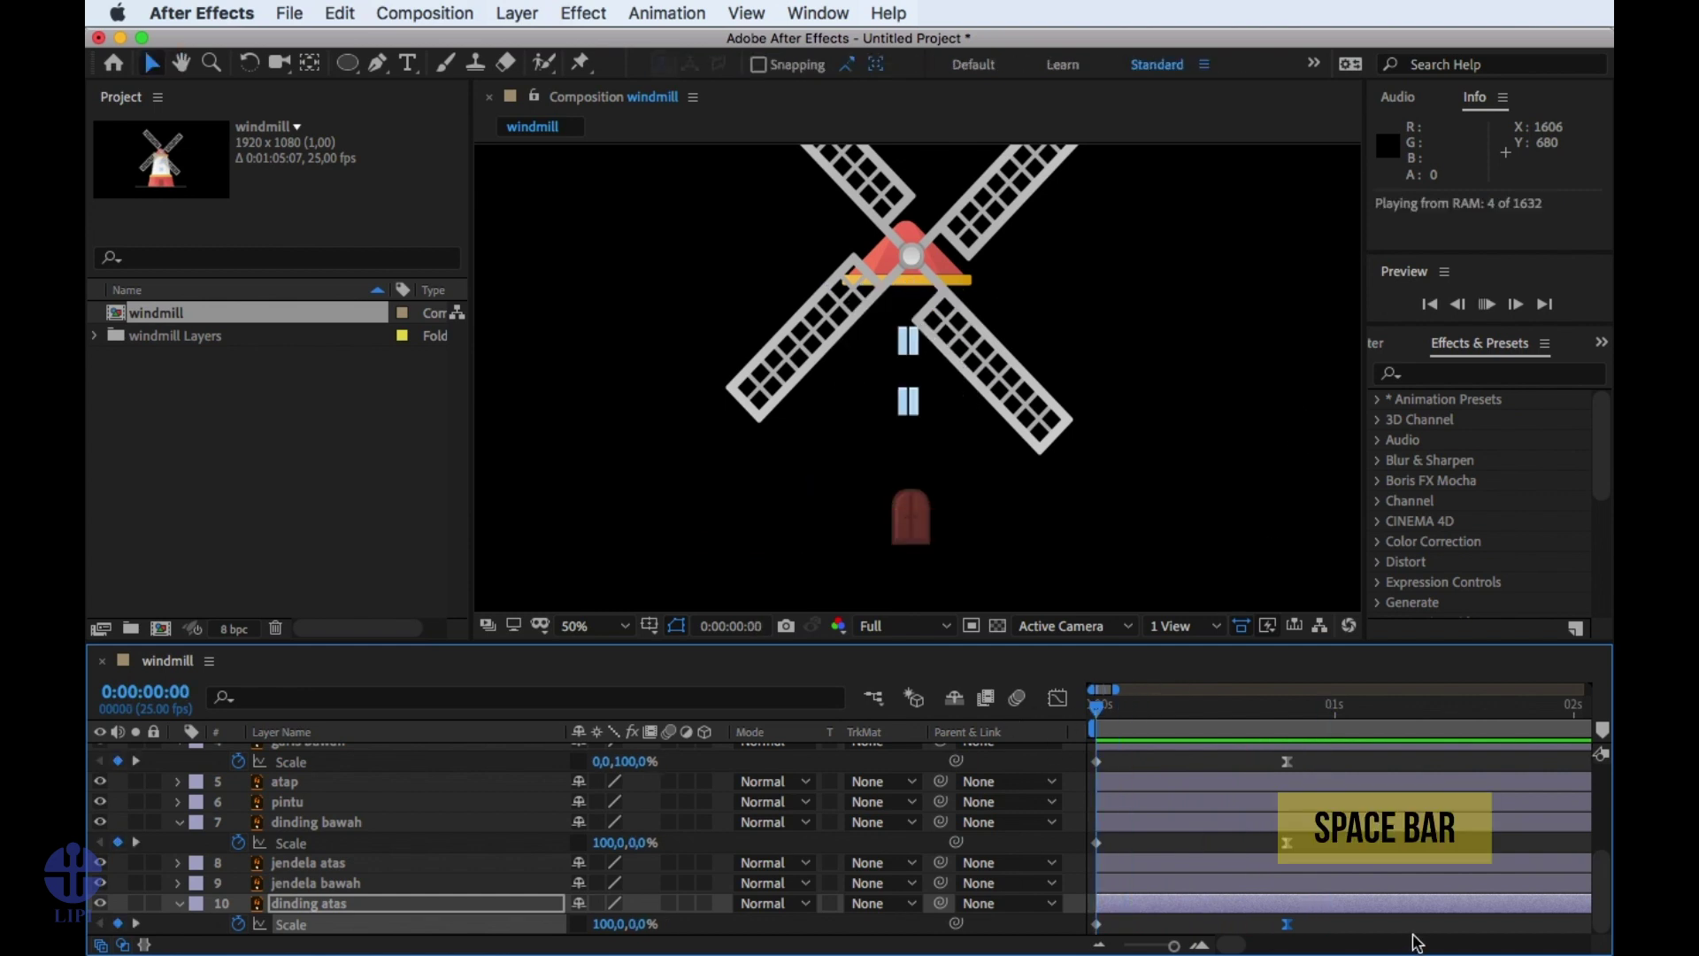
key(space)
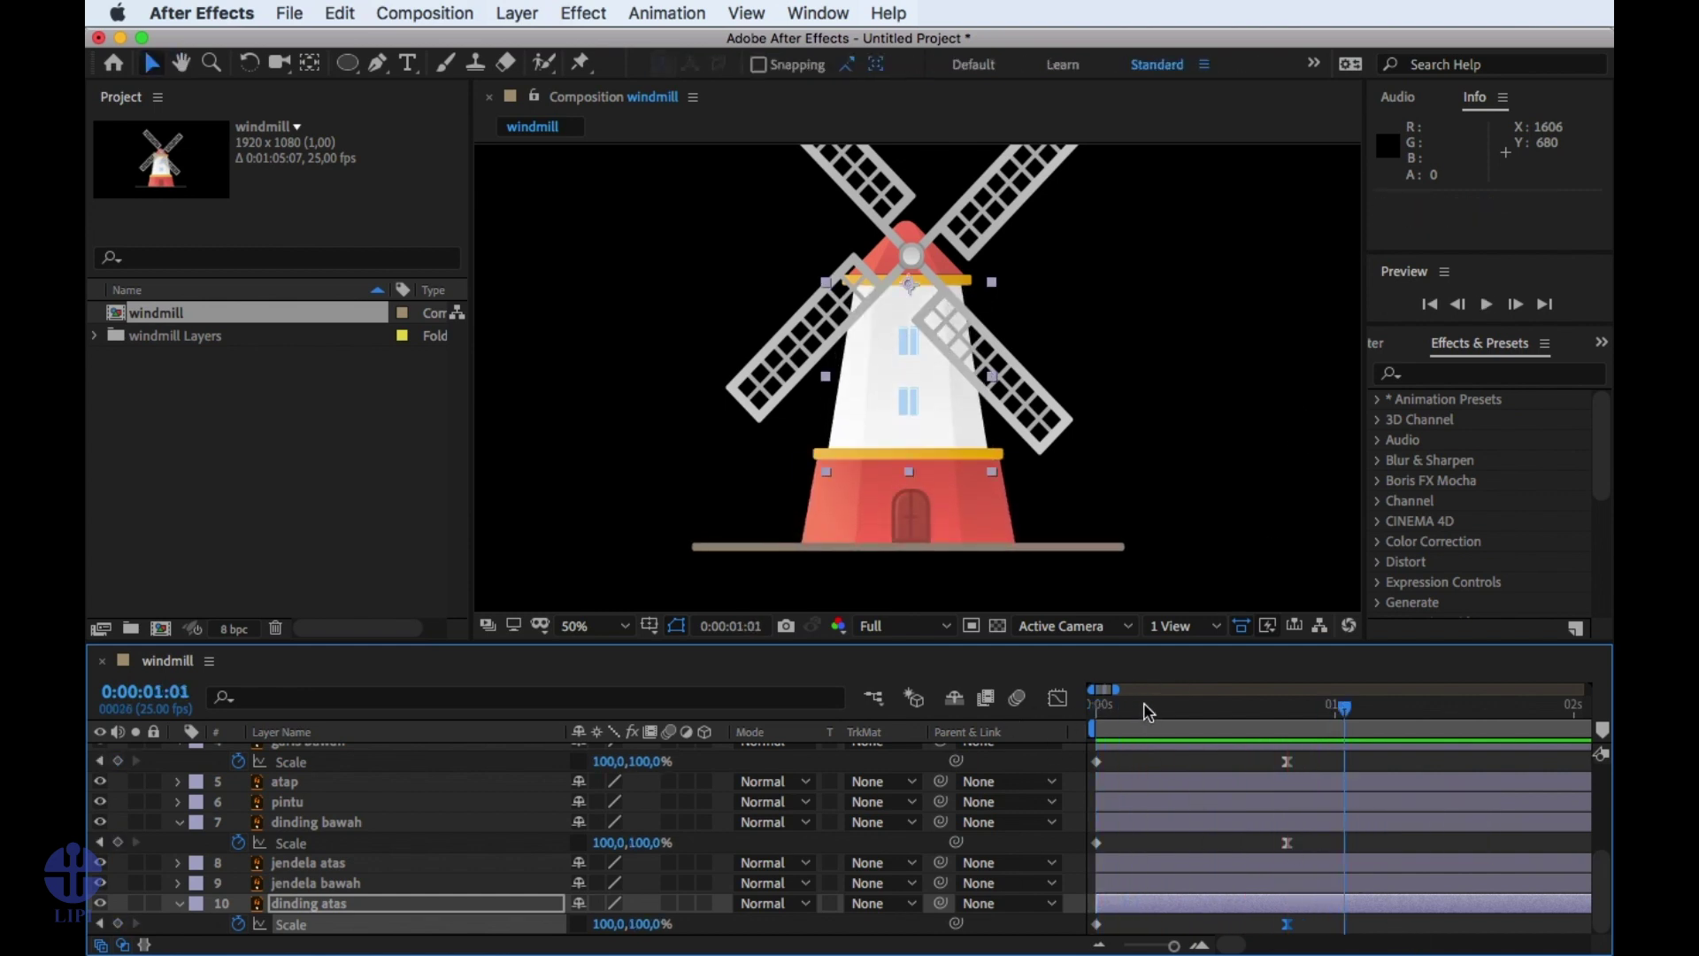
key(space)
key(space)
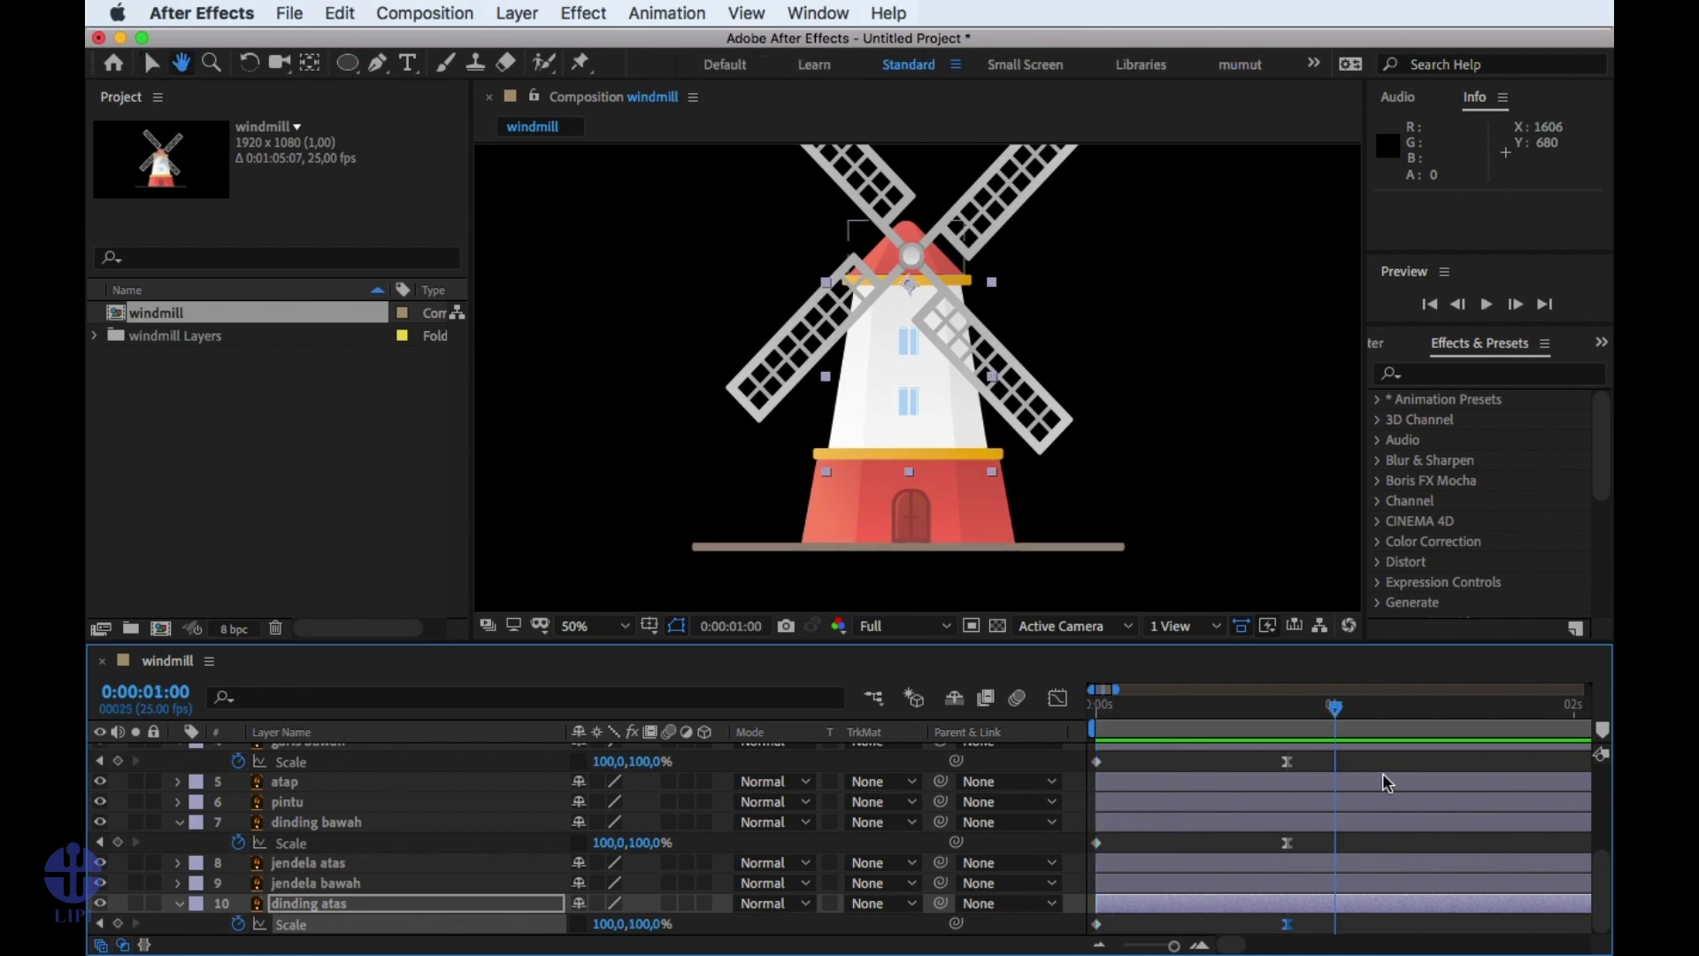
click(1123, 708)
key(space)
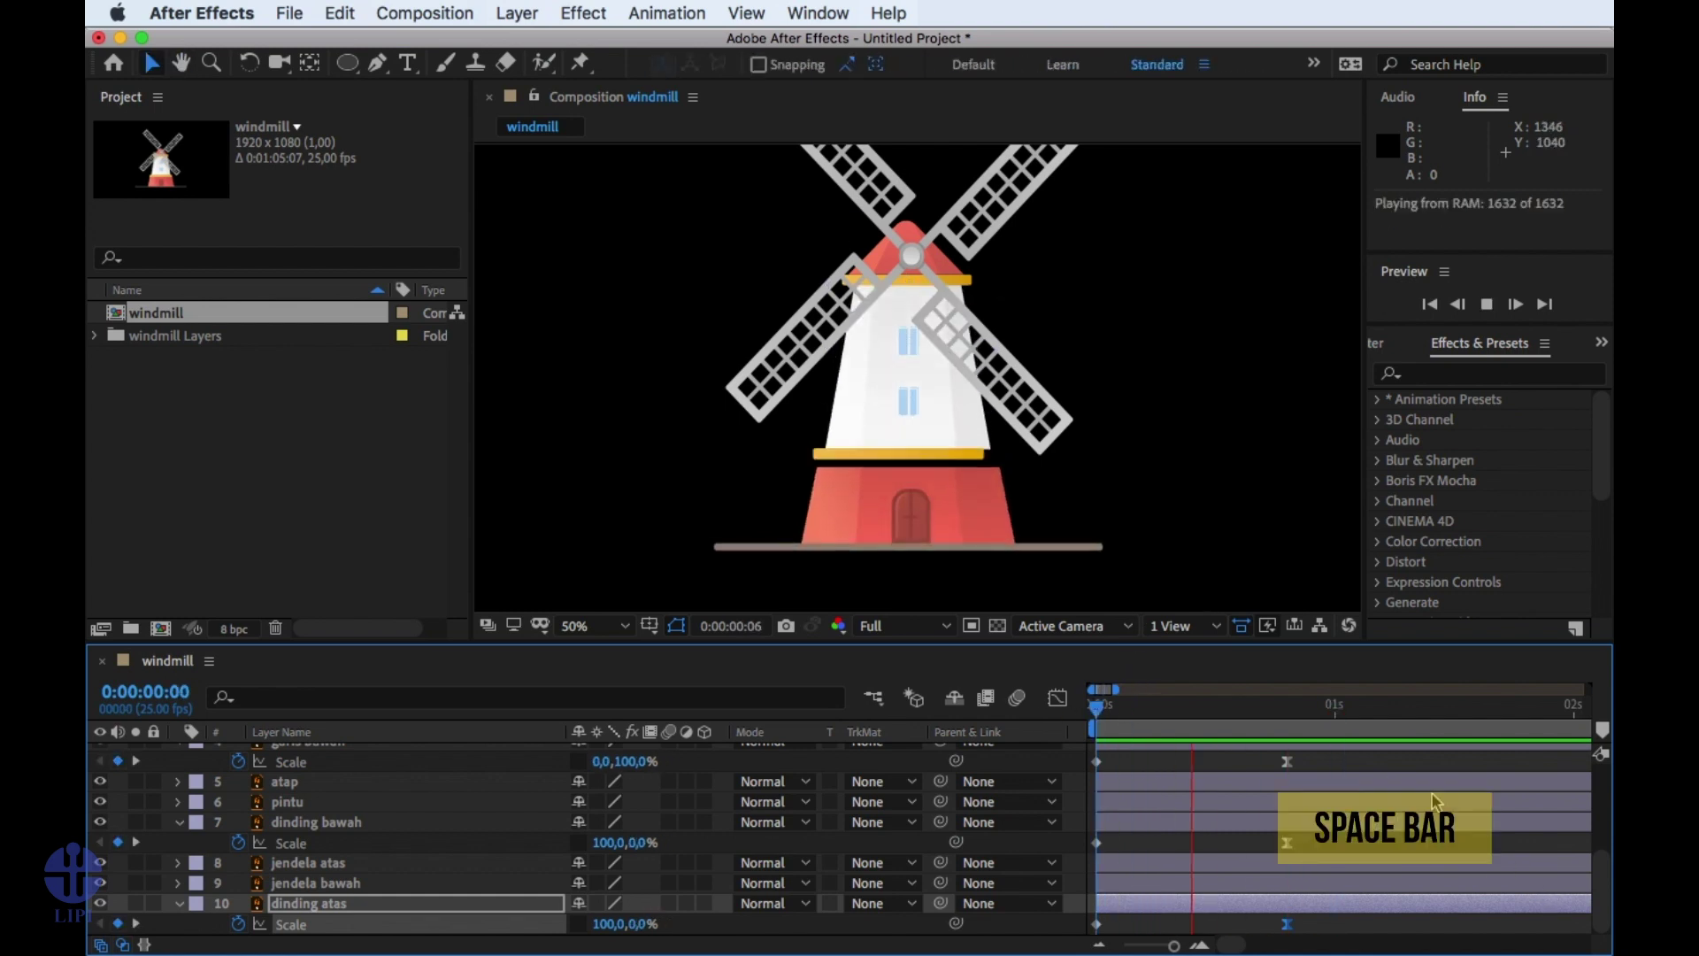
key(space)
drag(1176, 704, 1085, 724)
key(space)
key(space)
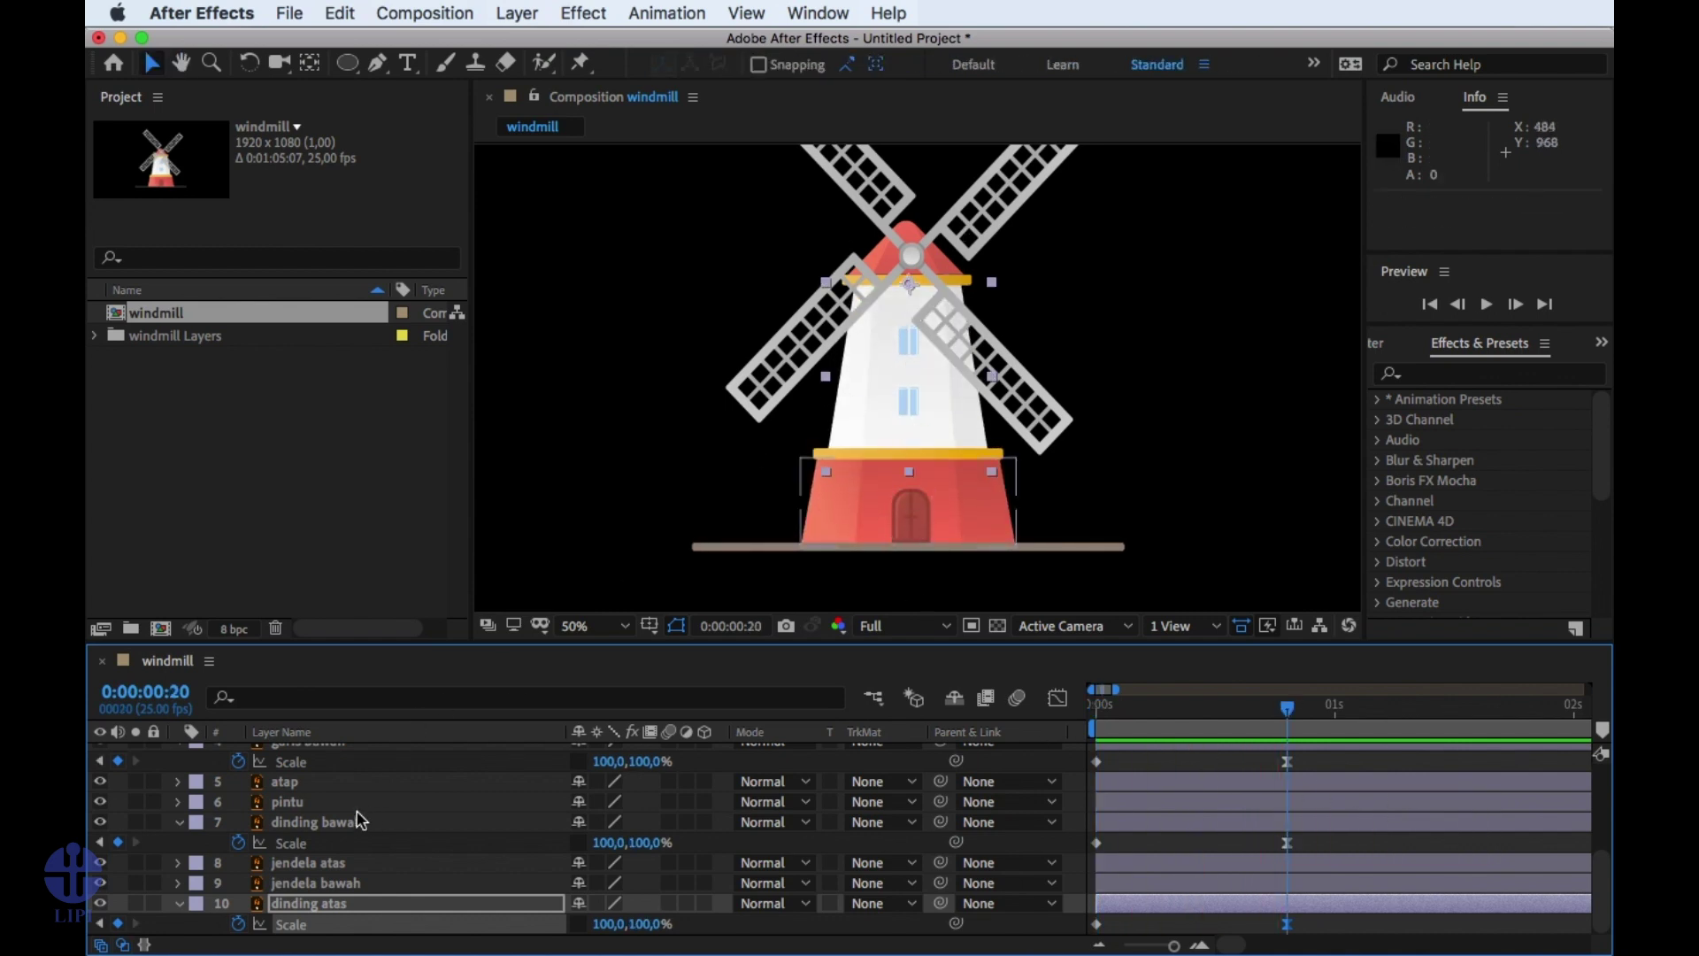
Add a 100% Scale keyframe to the jendela atas layer at 0:00:00:20.
click(352, 863)
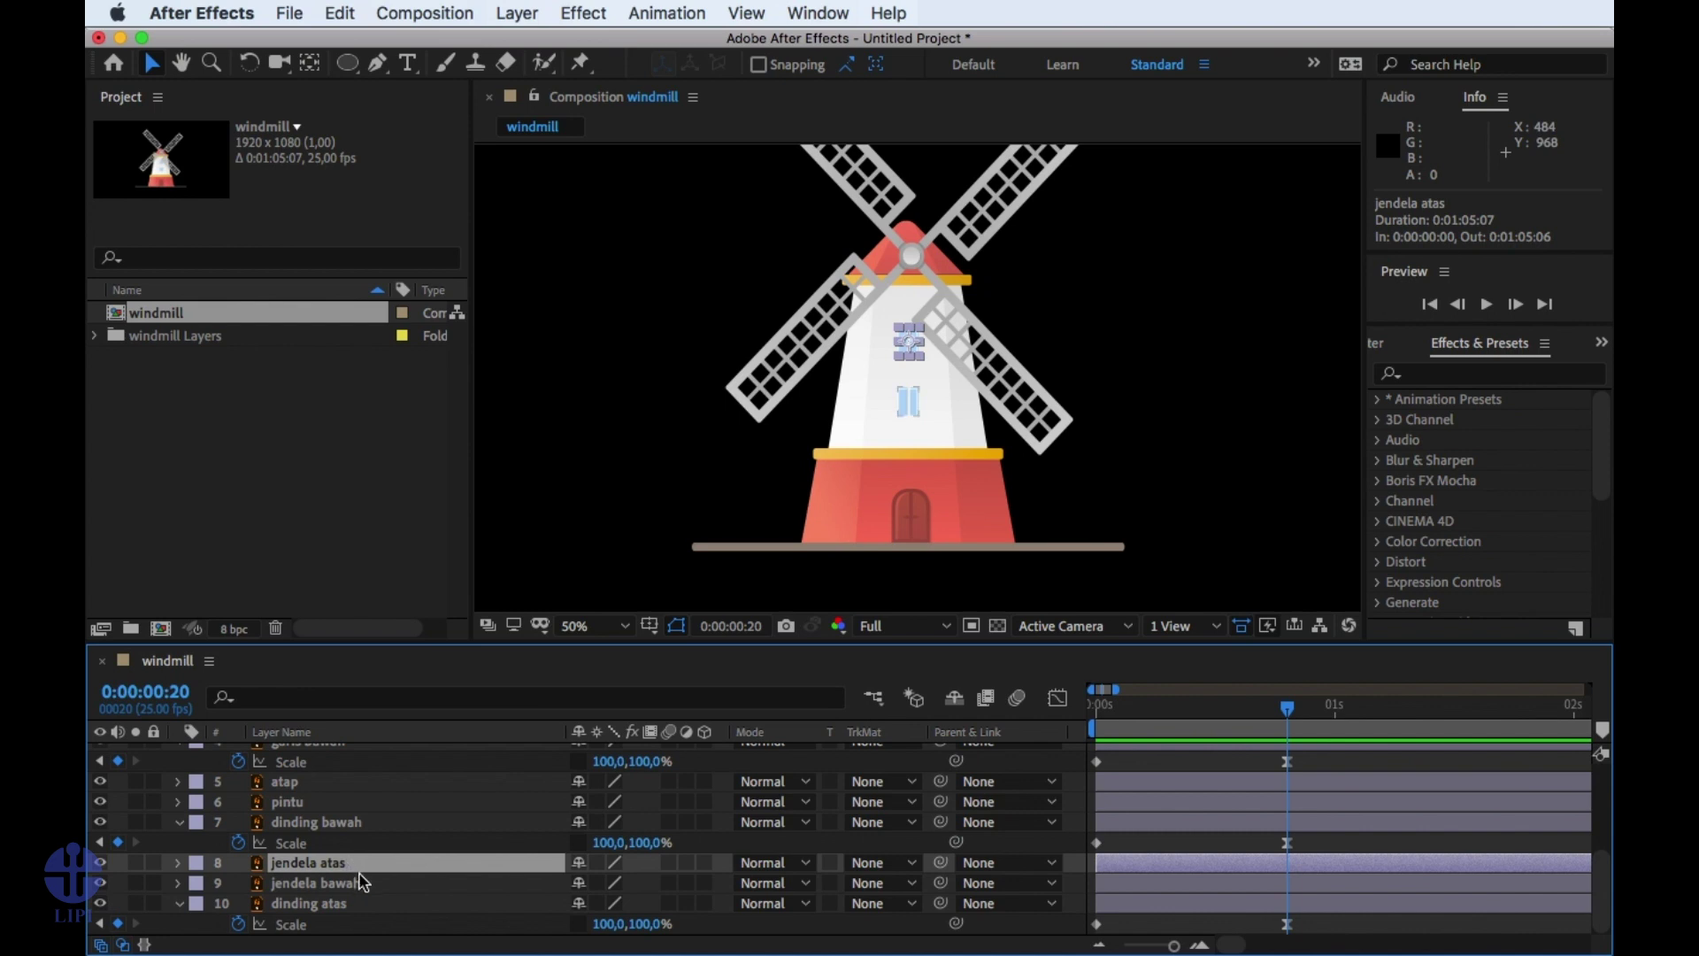
click(363, 881)
click(379, 858)
key(s)
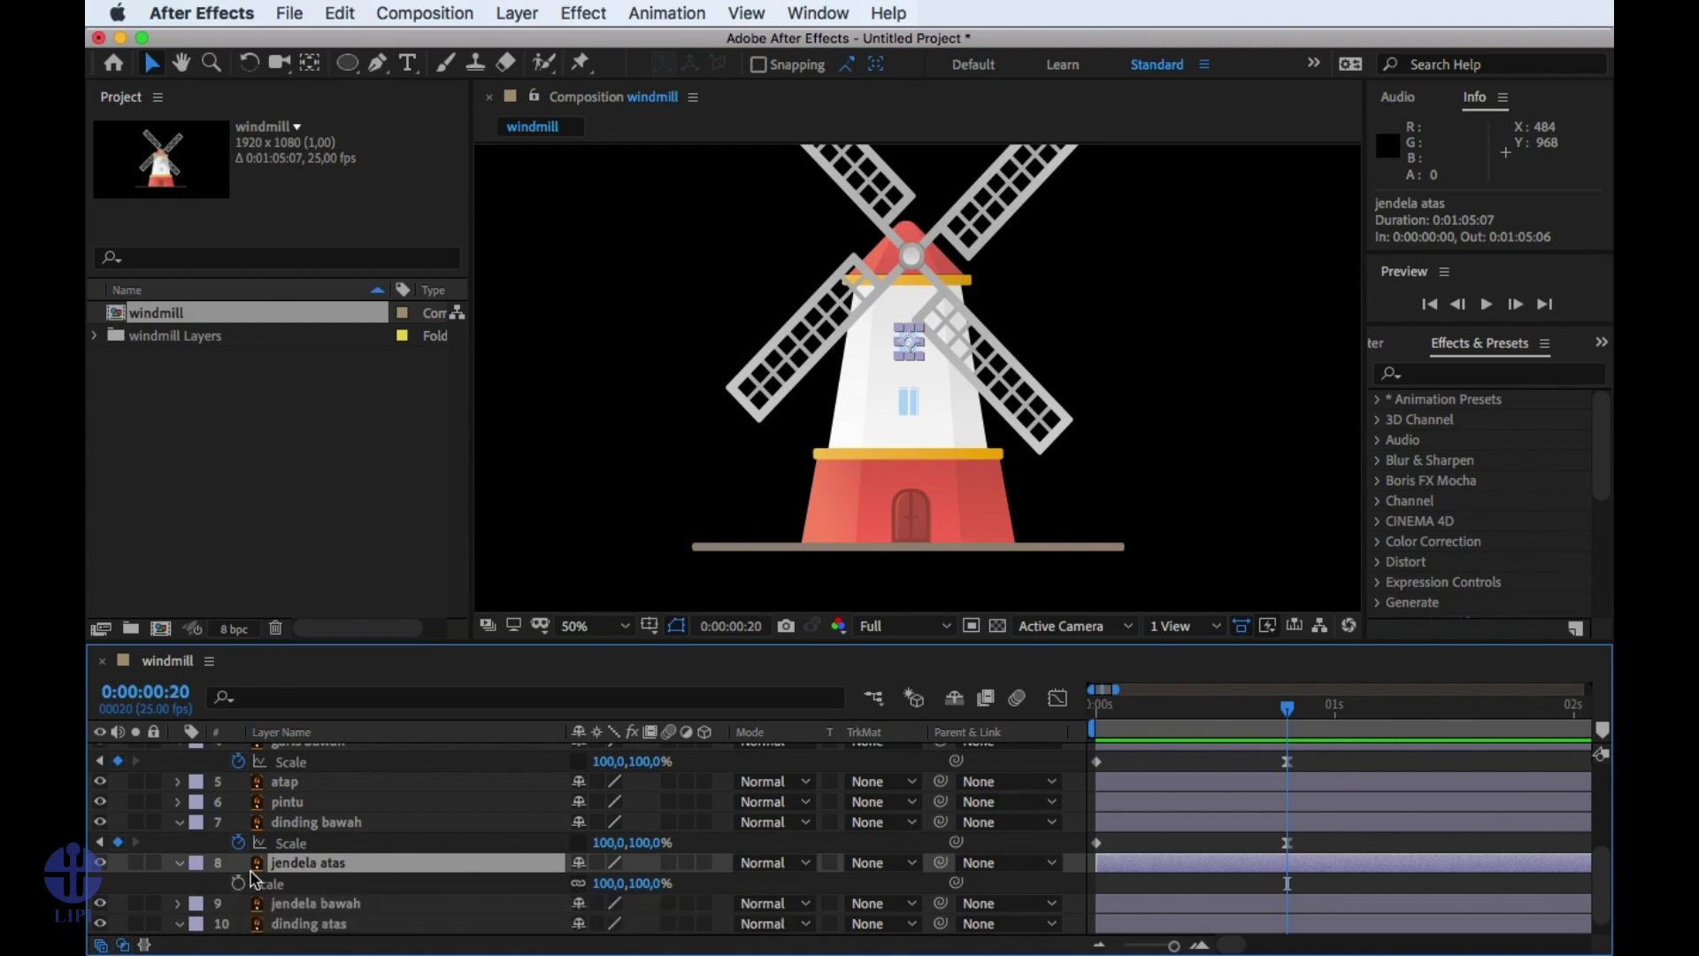
click(238, 884)
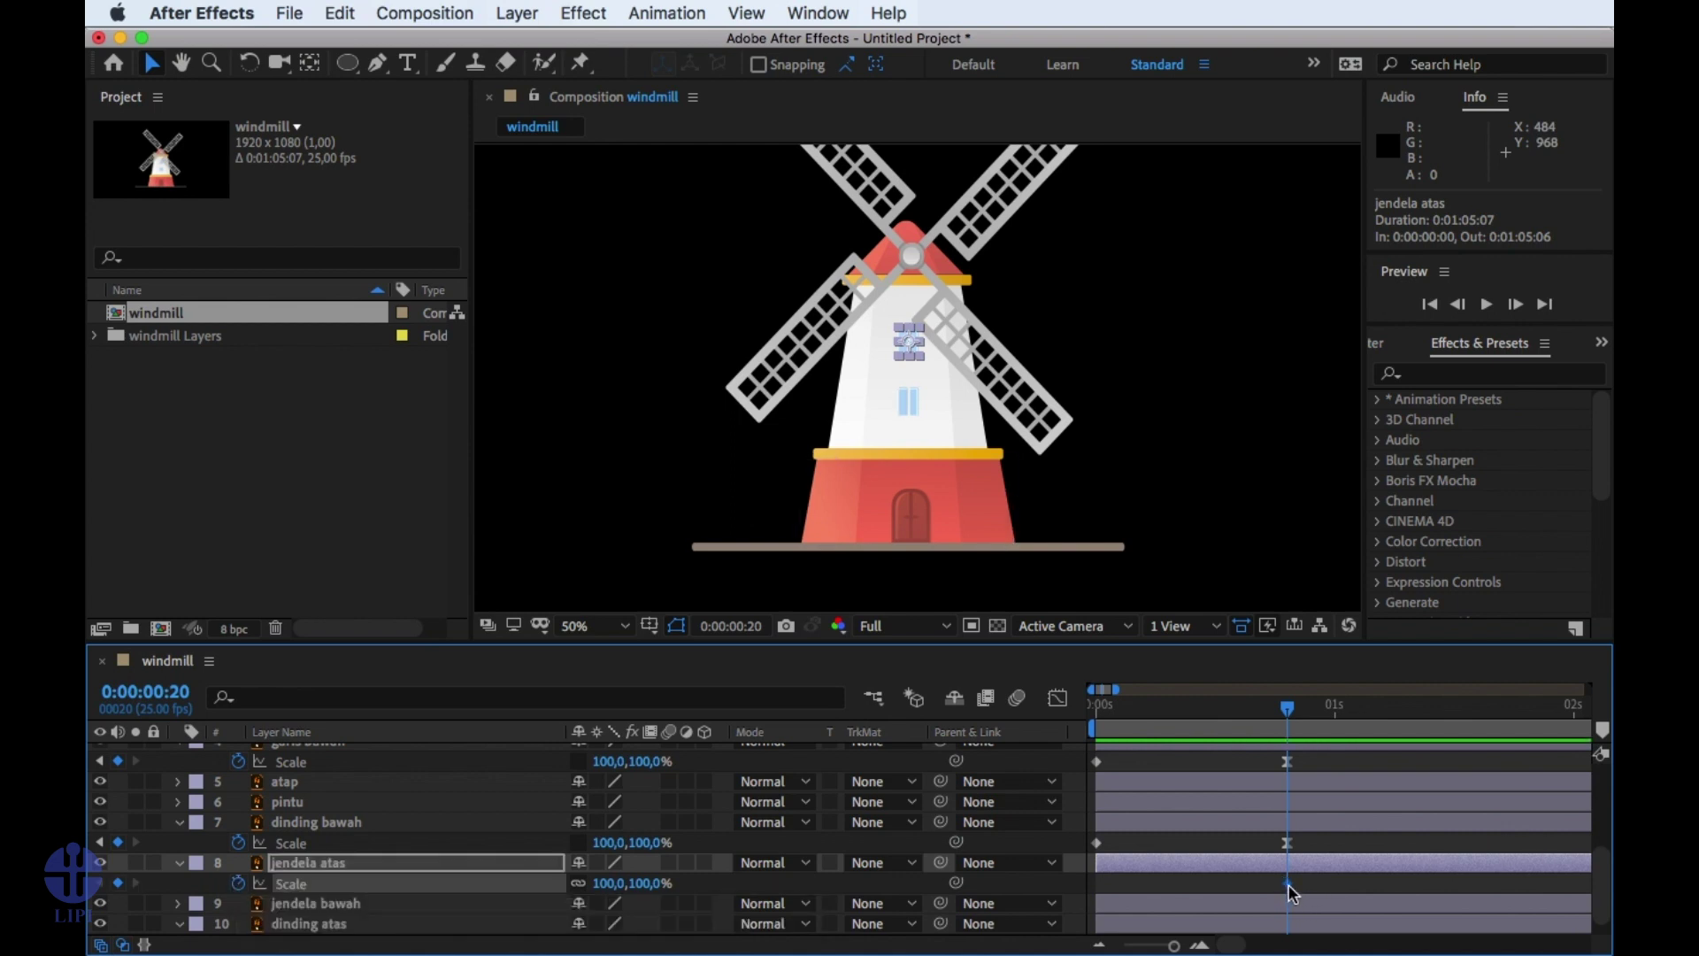
Set the jendela atas layer's Scale to 0% in both dimensions at 0:00:00:00.
click(1257, 710)
drag(1255, 714, 1100, 709)
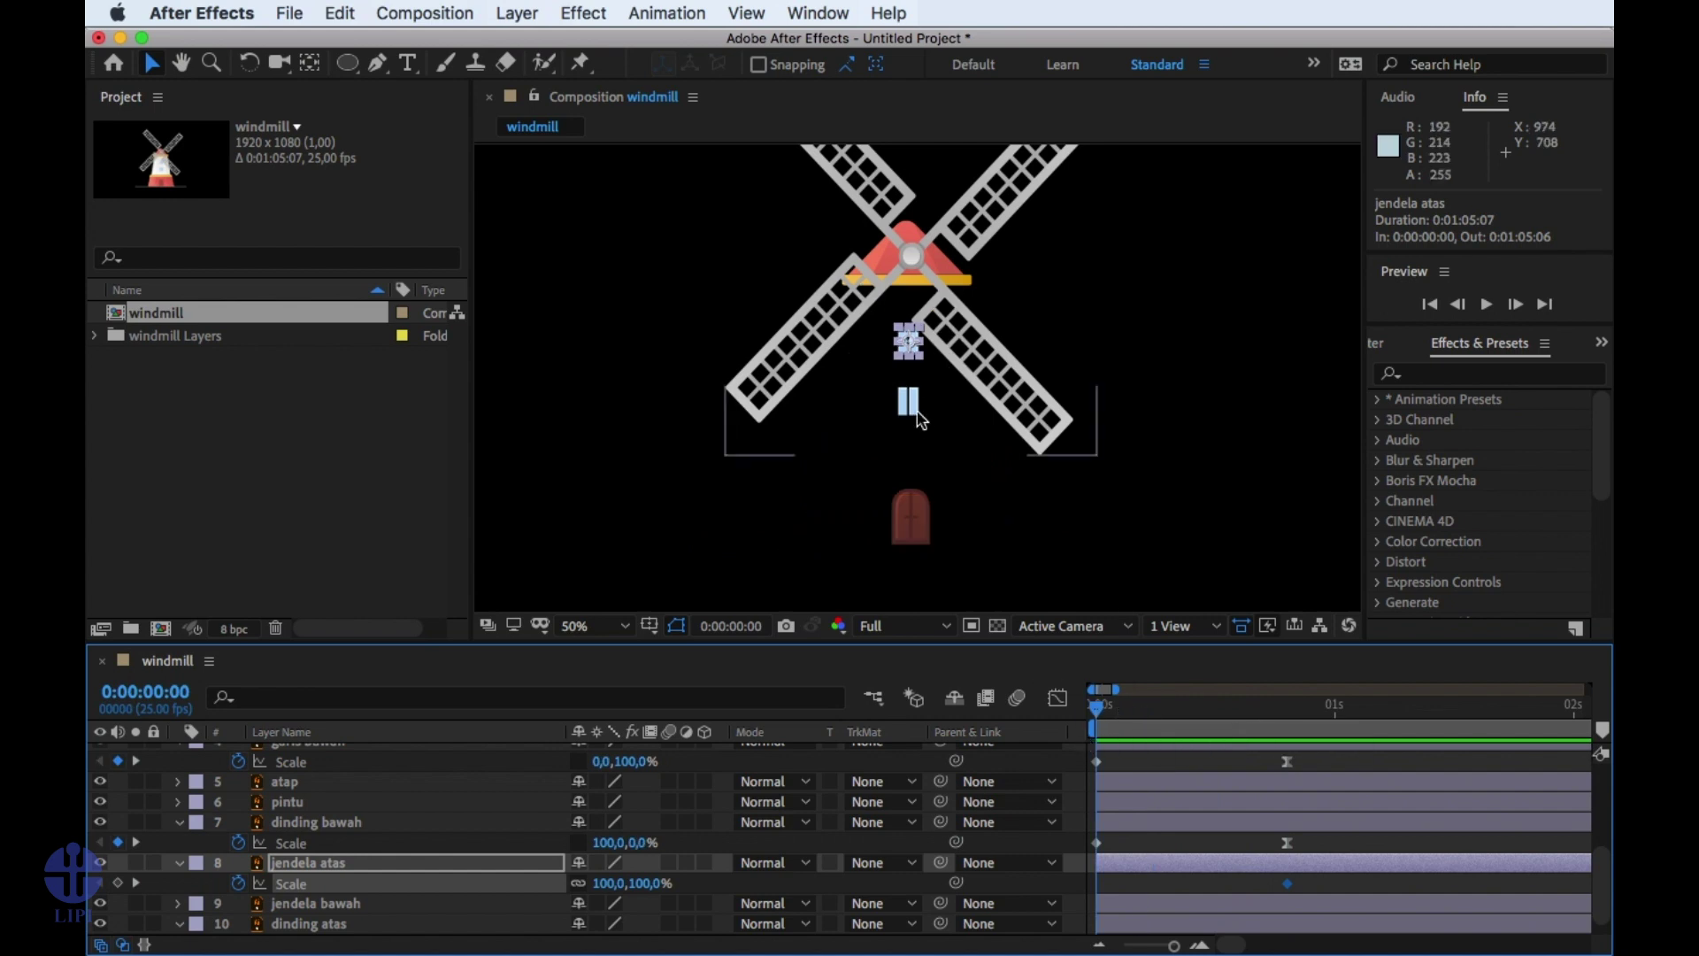
click(615, 884)
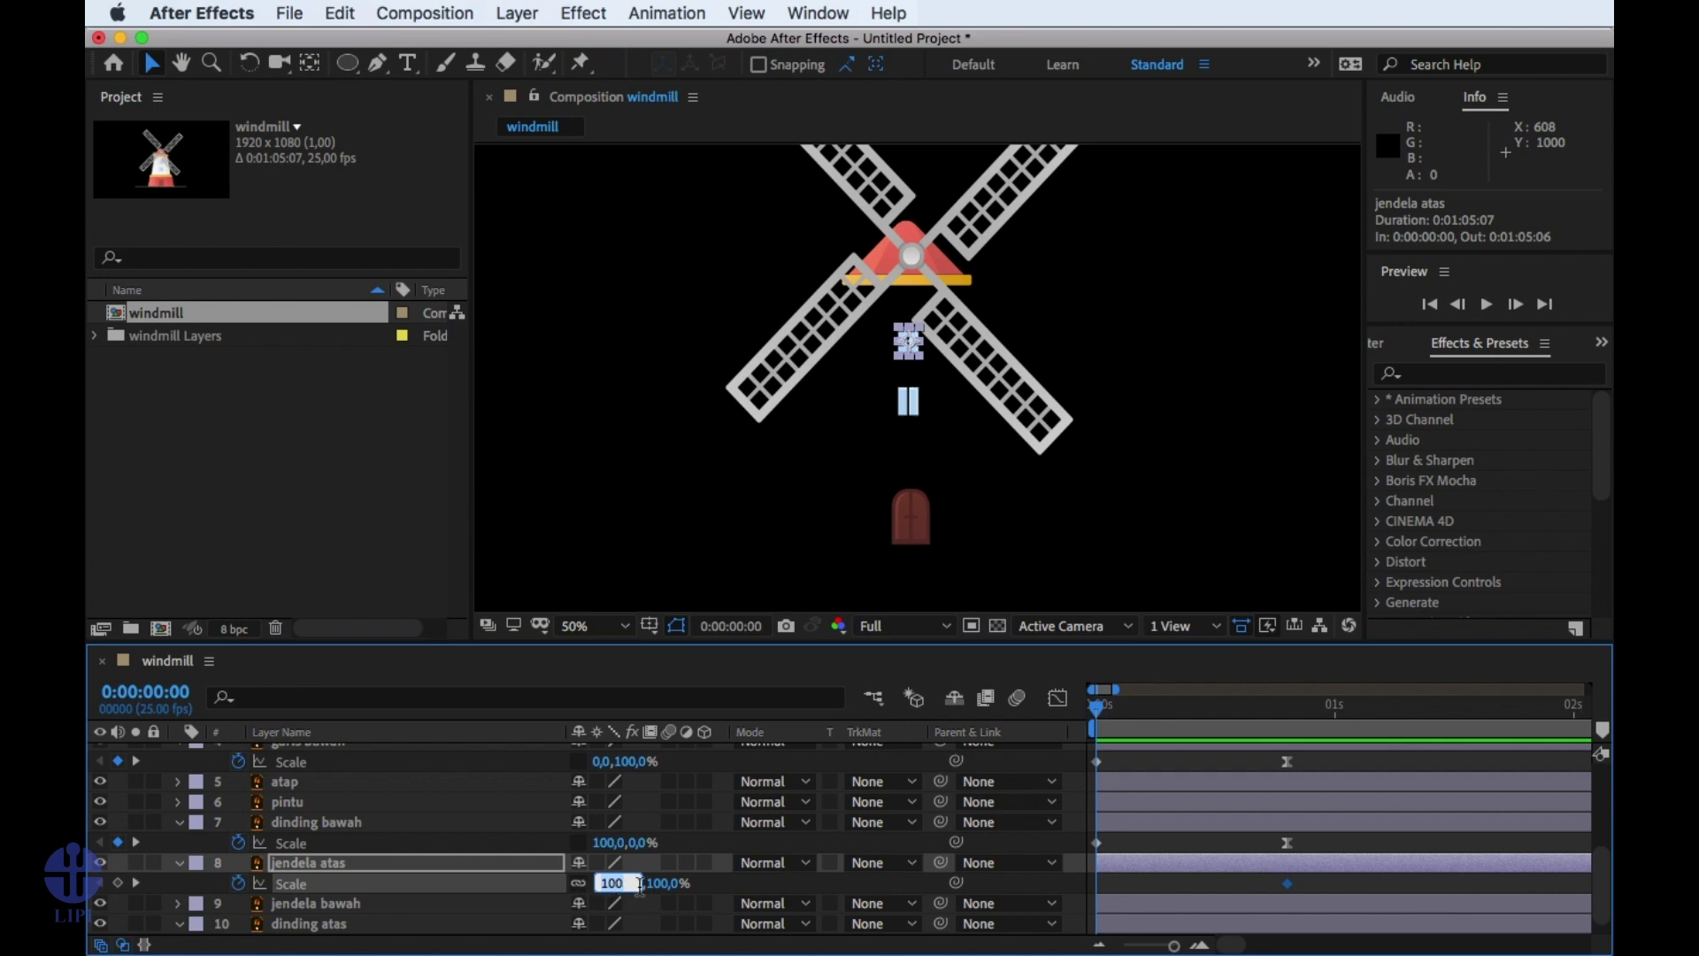
text(0)
key(Return)
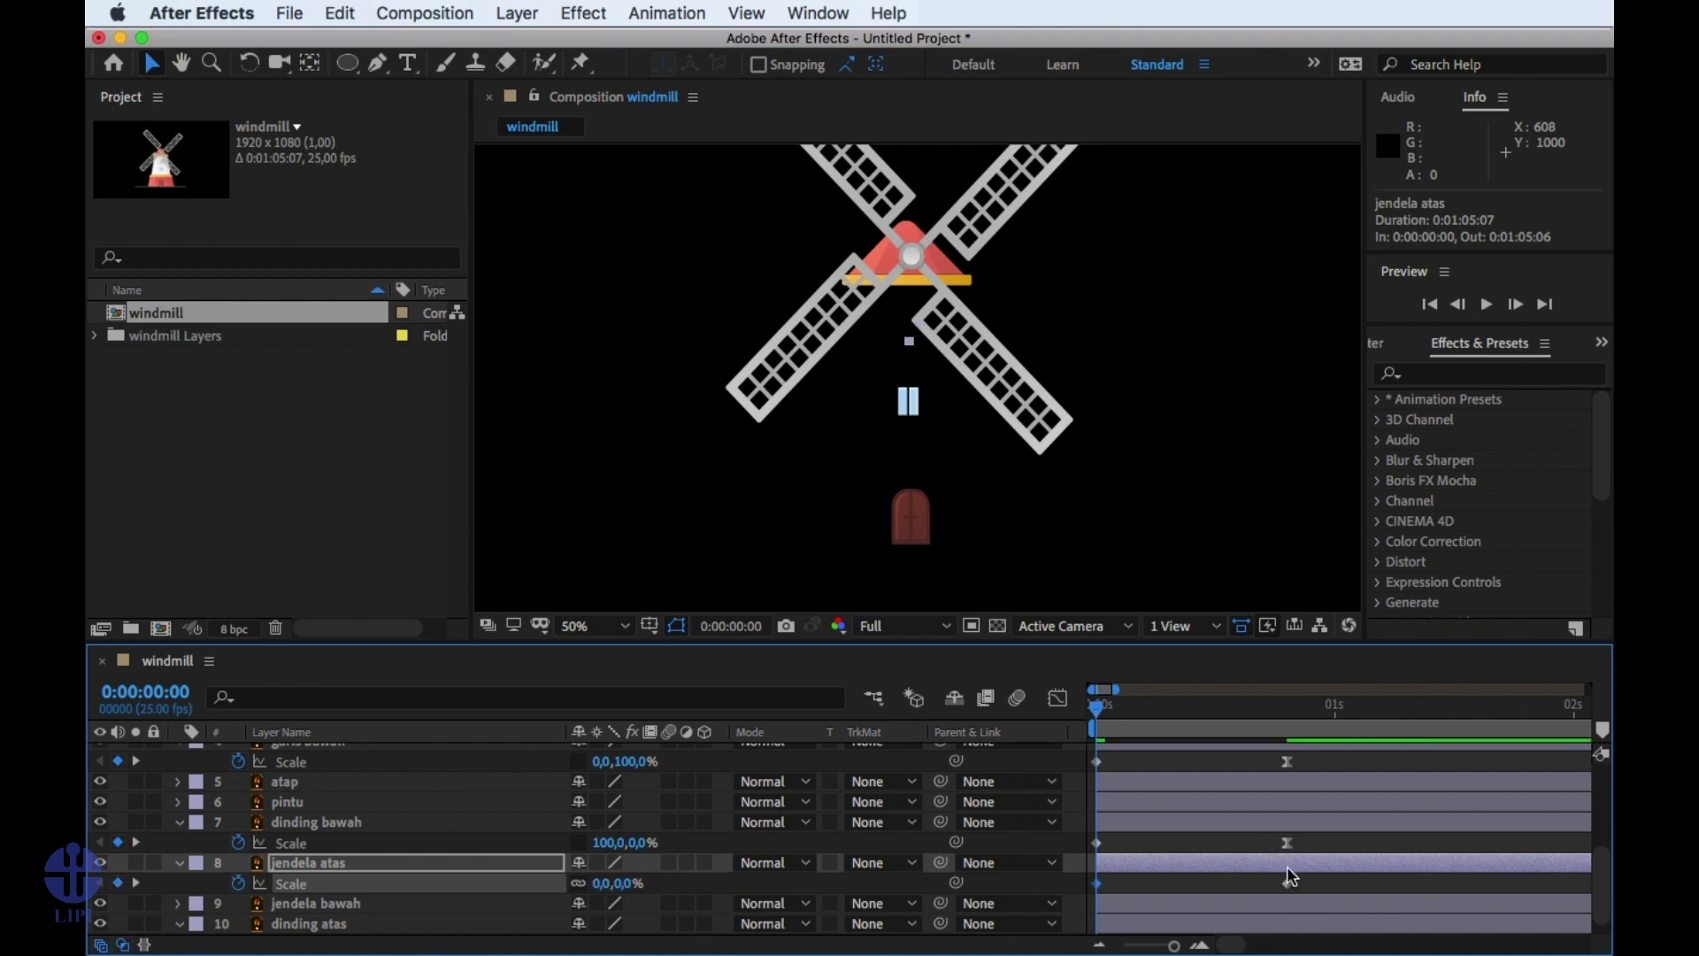
Apply Easy Ease to the jendela atas layer's Scale keyframe at 0:00:00:20 and stretch its speed-graph handle back toward the first keyframe.
right_click(1286, 884)
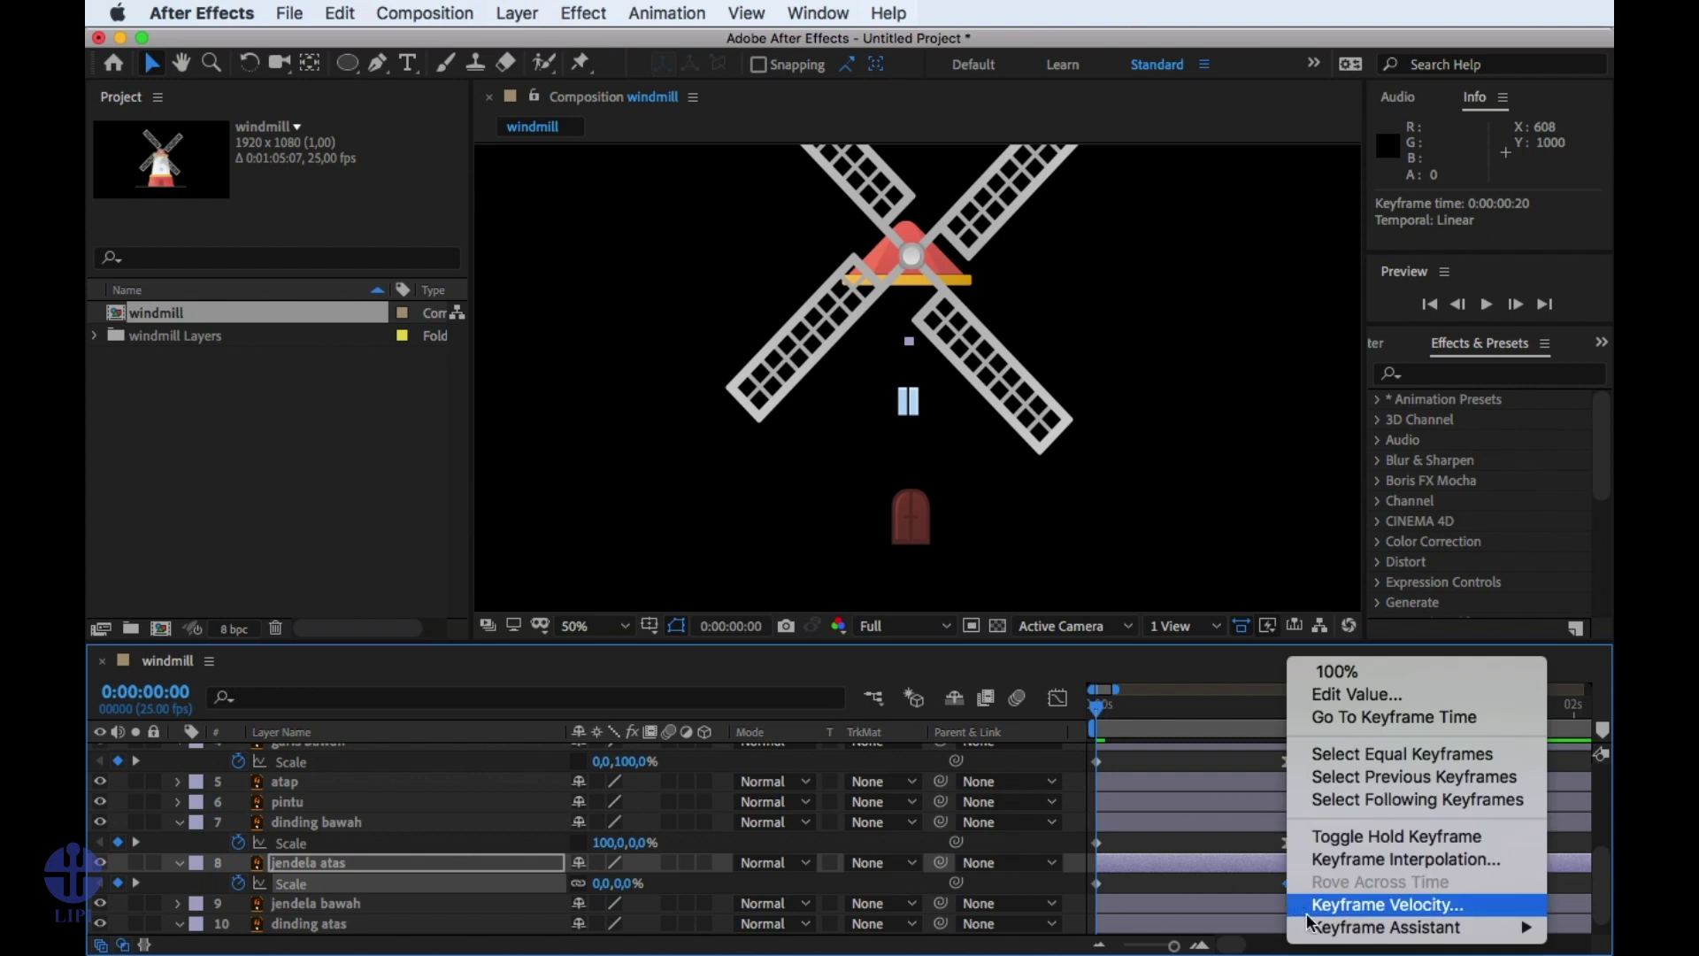
mouse_move(1385, 927)
click(1161, 793)
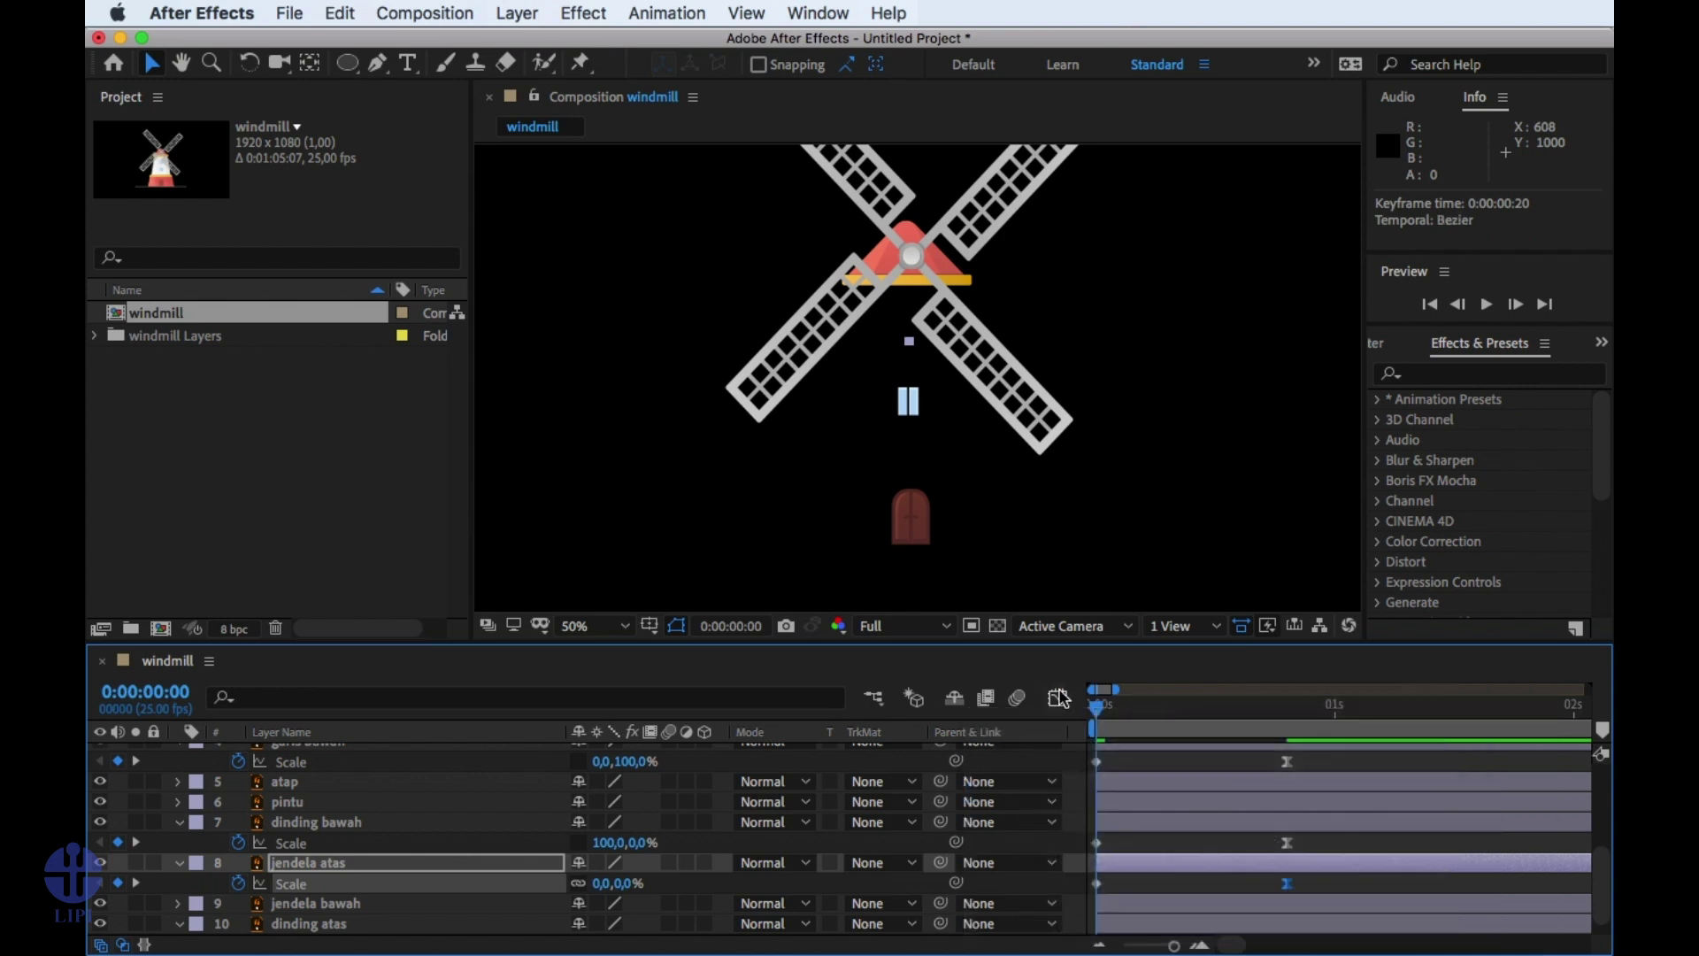
click(1058, 697)
drag(1286, 886, 1142, 887)
key(shift+F3)
Preview the windmill animation to check the eased growth of the upper window.
click(1345, 832)
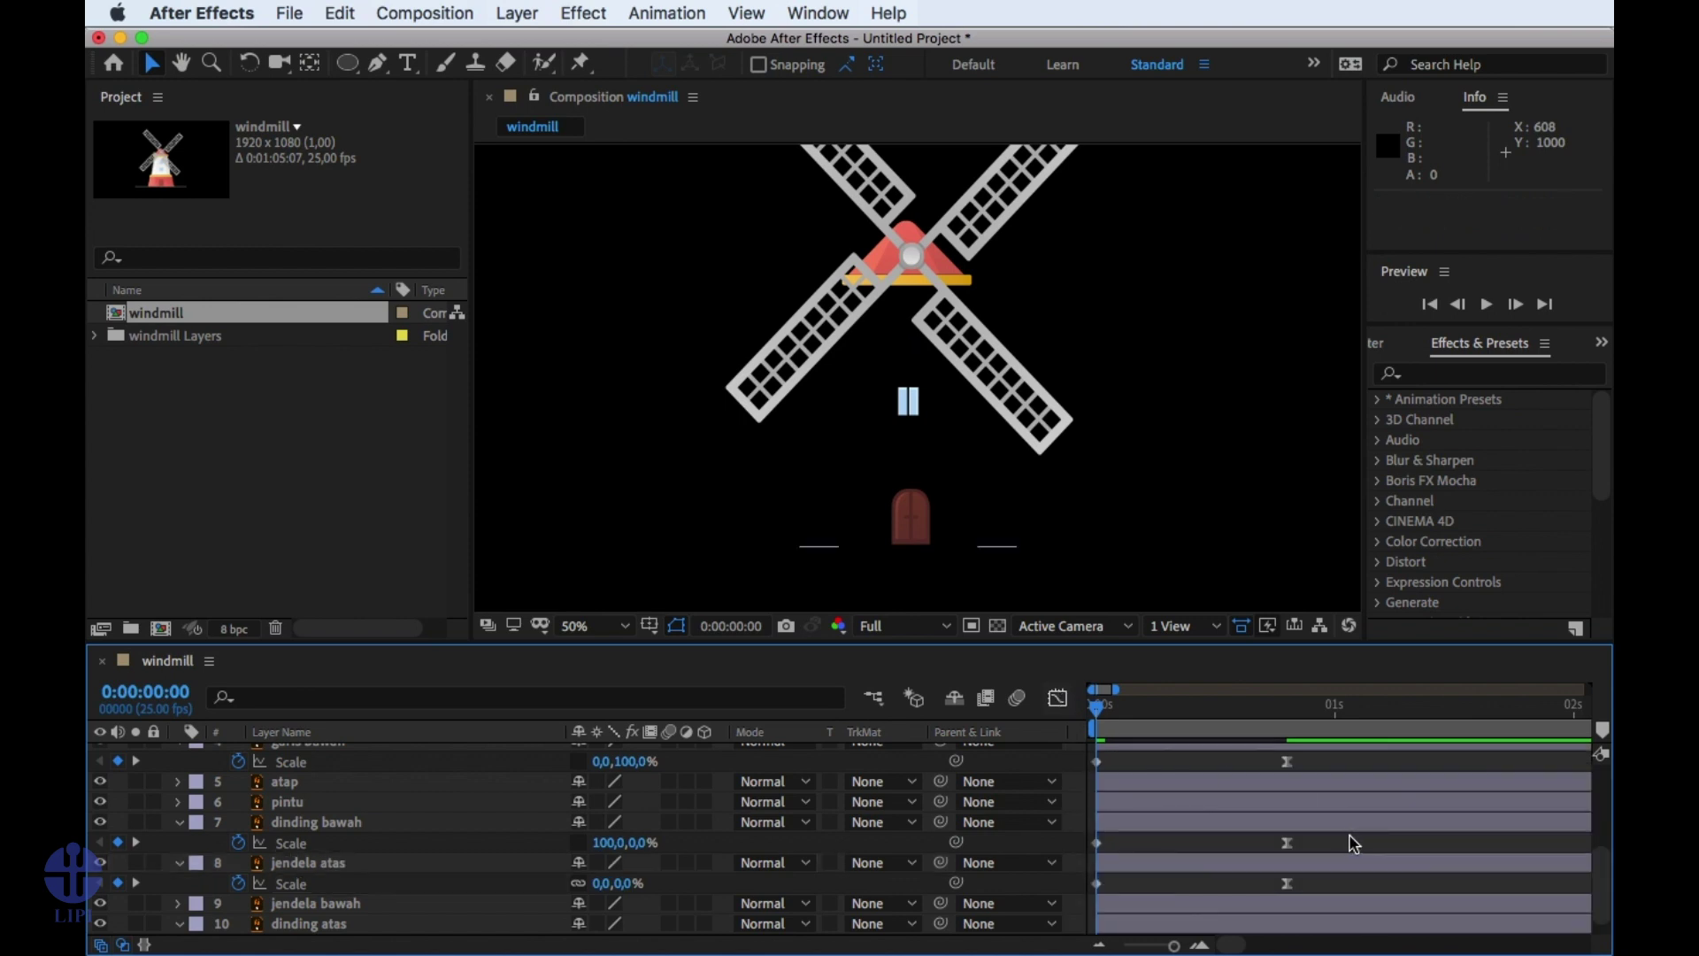
key(space)
key(space)
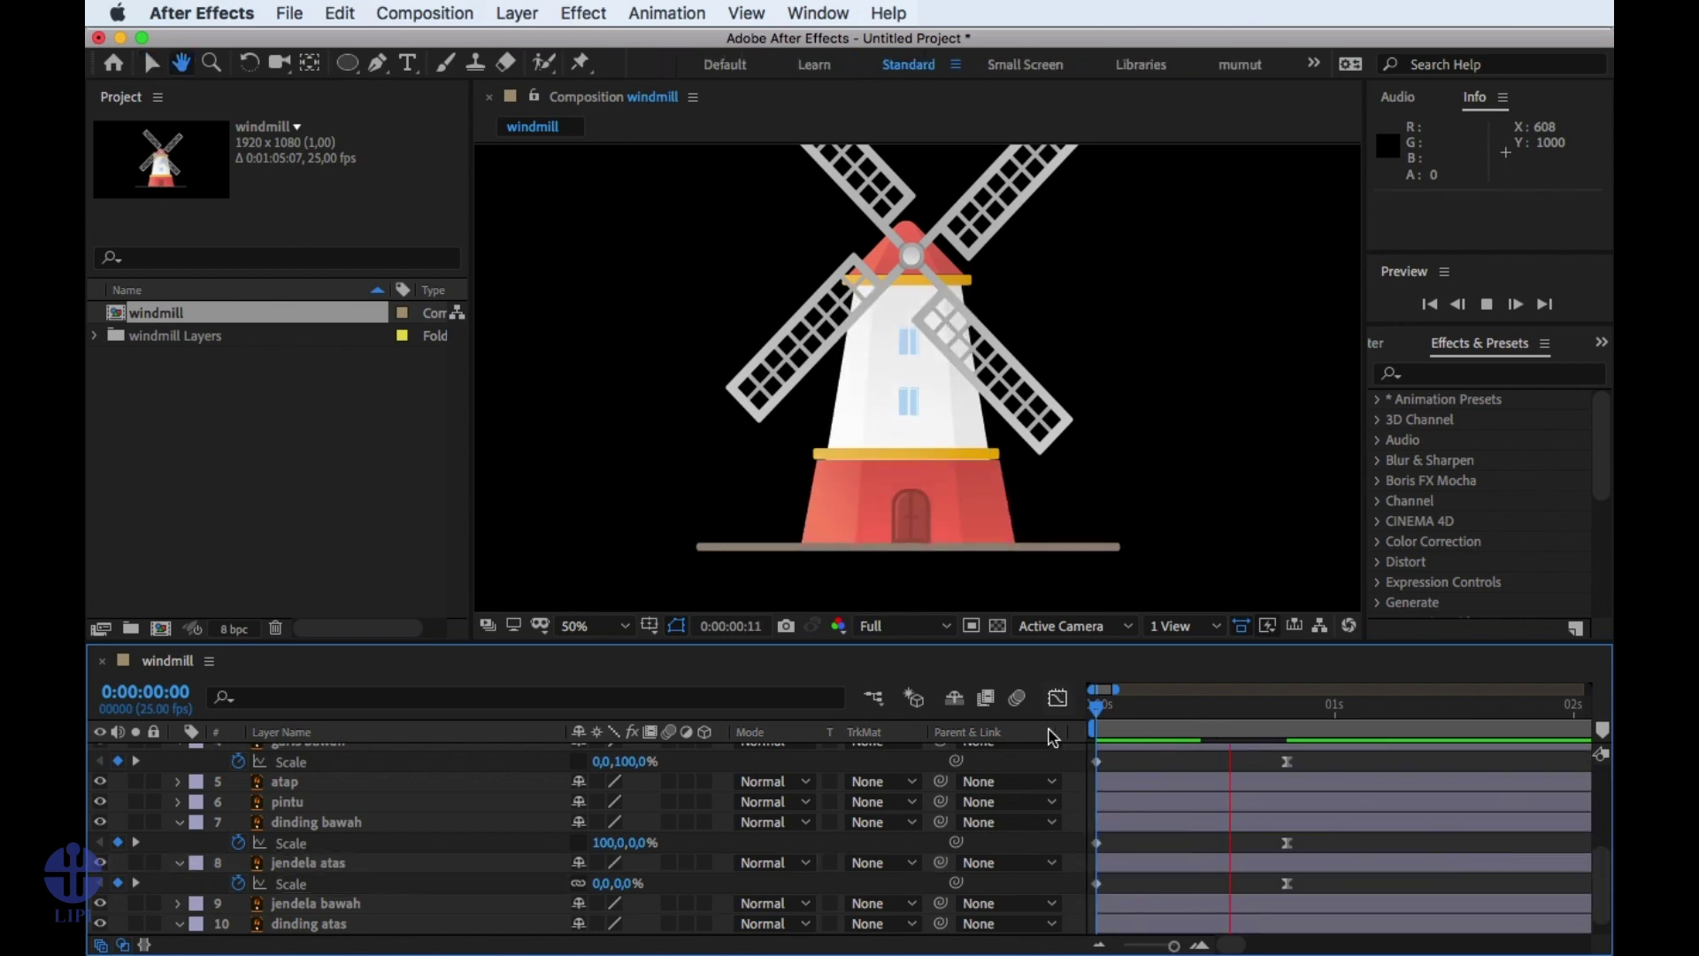
key(space)
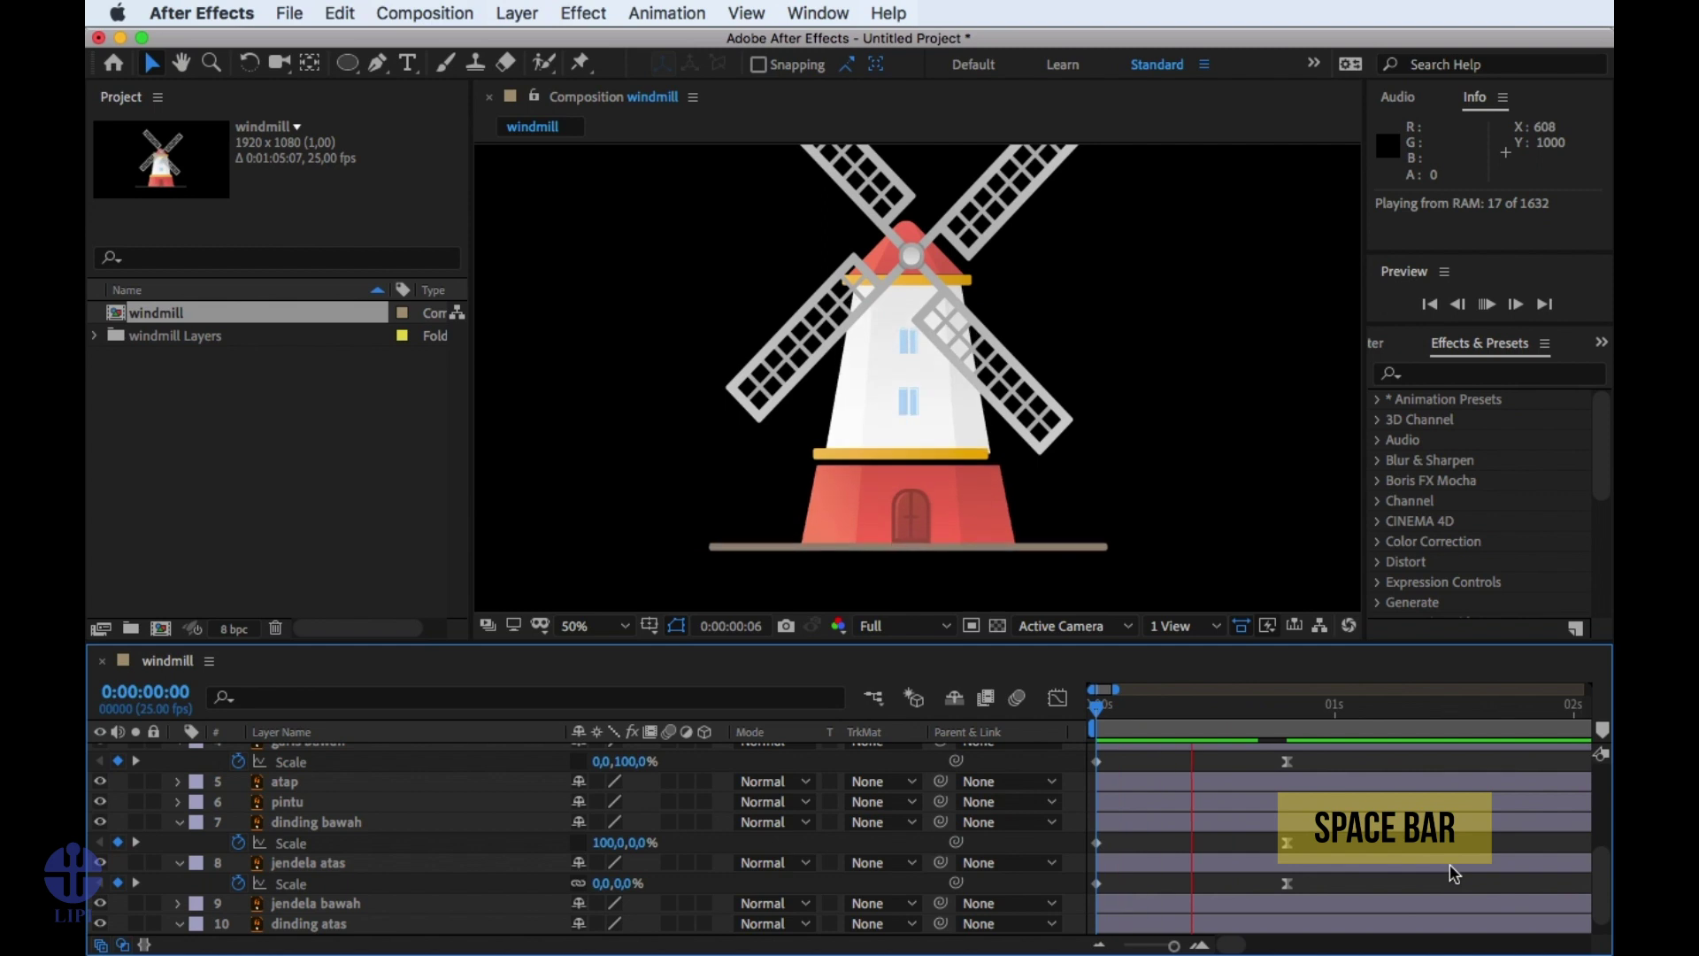
Copy both Scale keyframes of the jendela atas layer.
drag(1122, 689, 1298, 721)
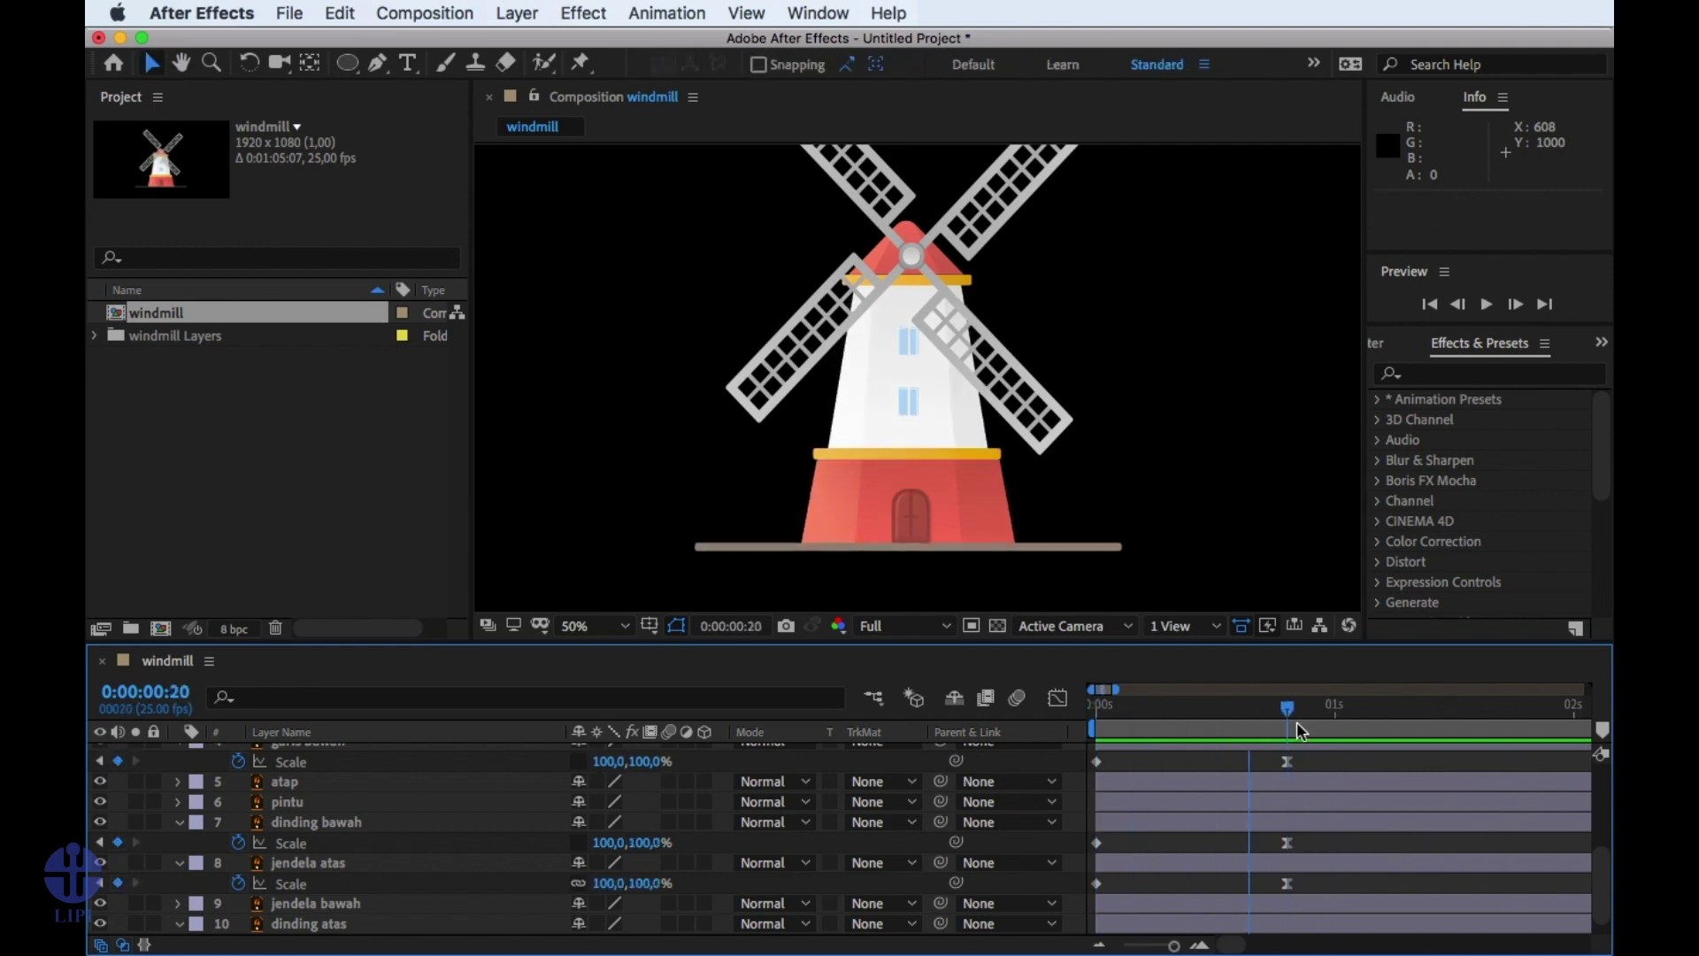
scroll(469, 836, down, 1)
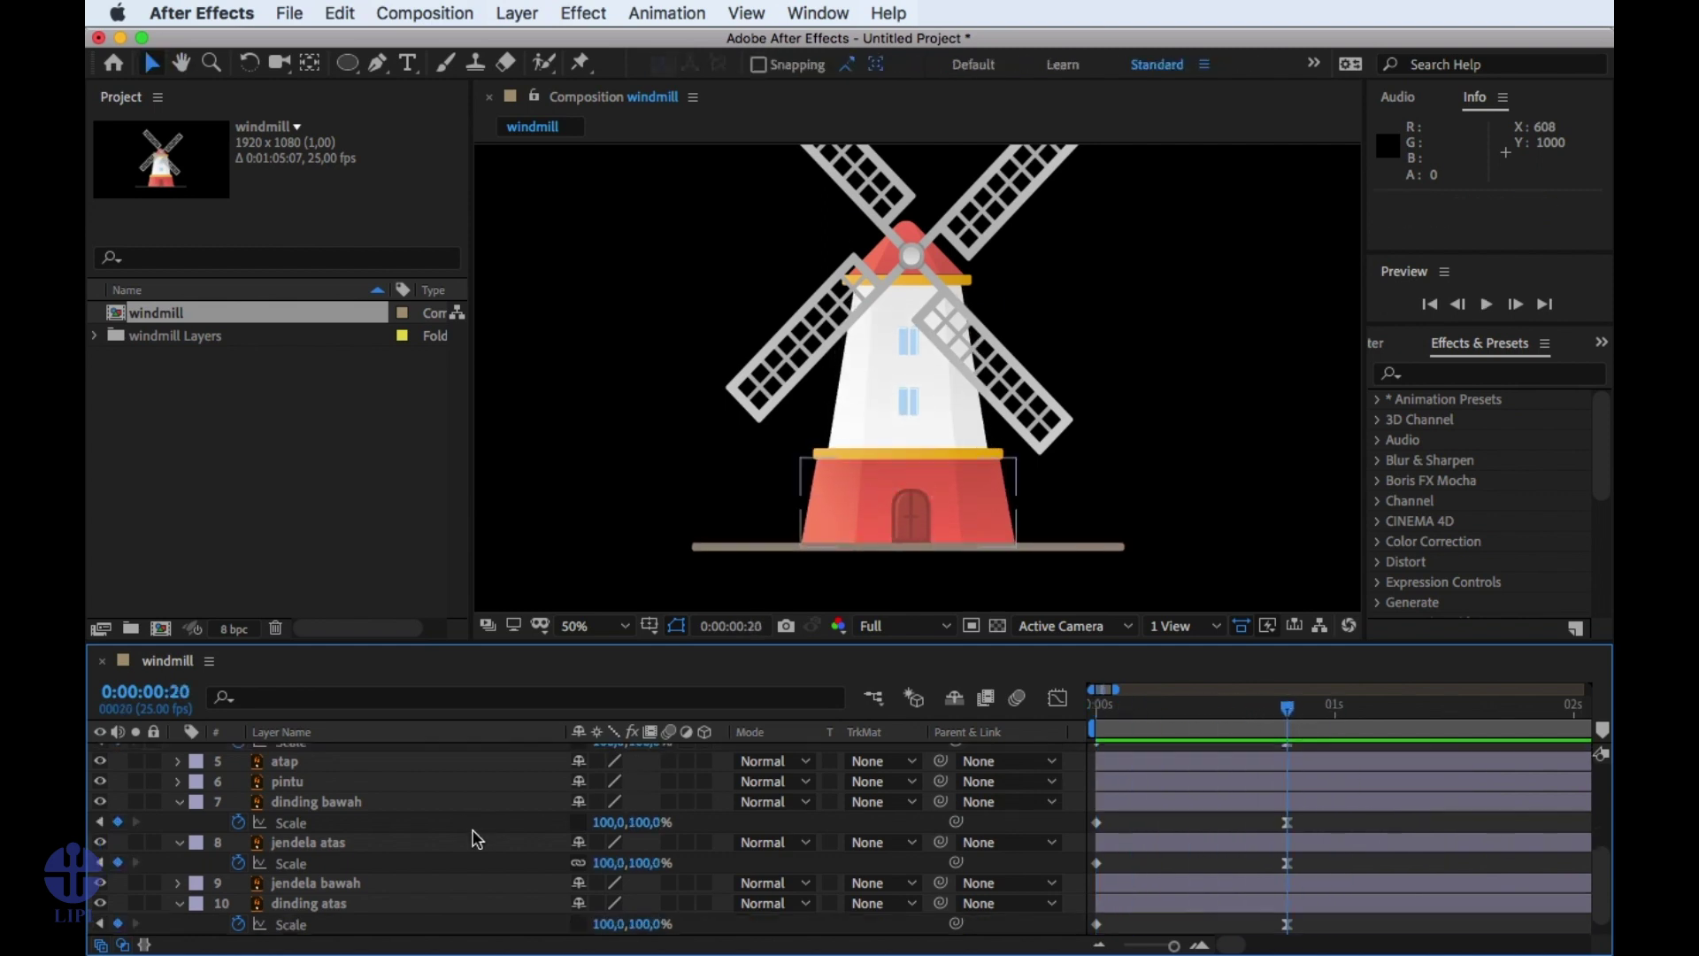
click(489, 846)
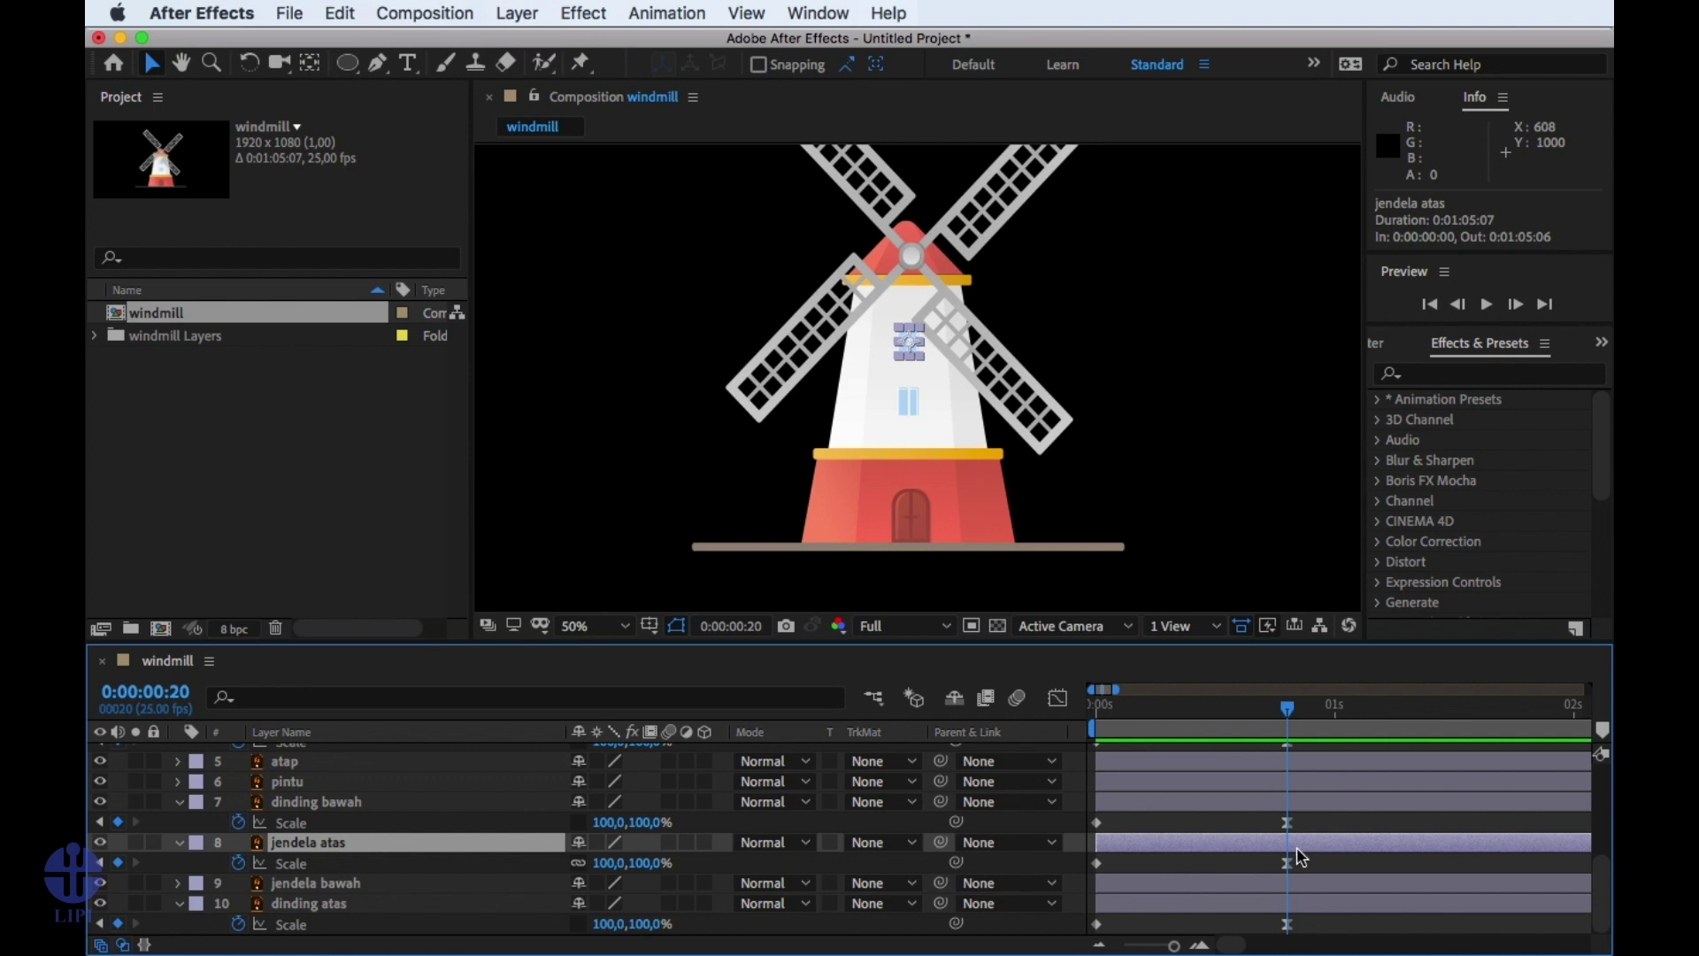
drag(1324, 860, 1089, 873)
mouse_move(1287, 865)
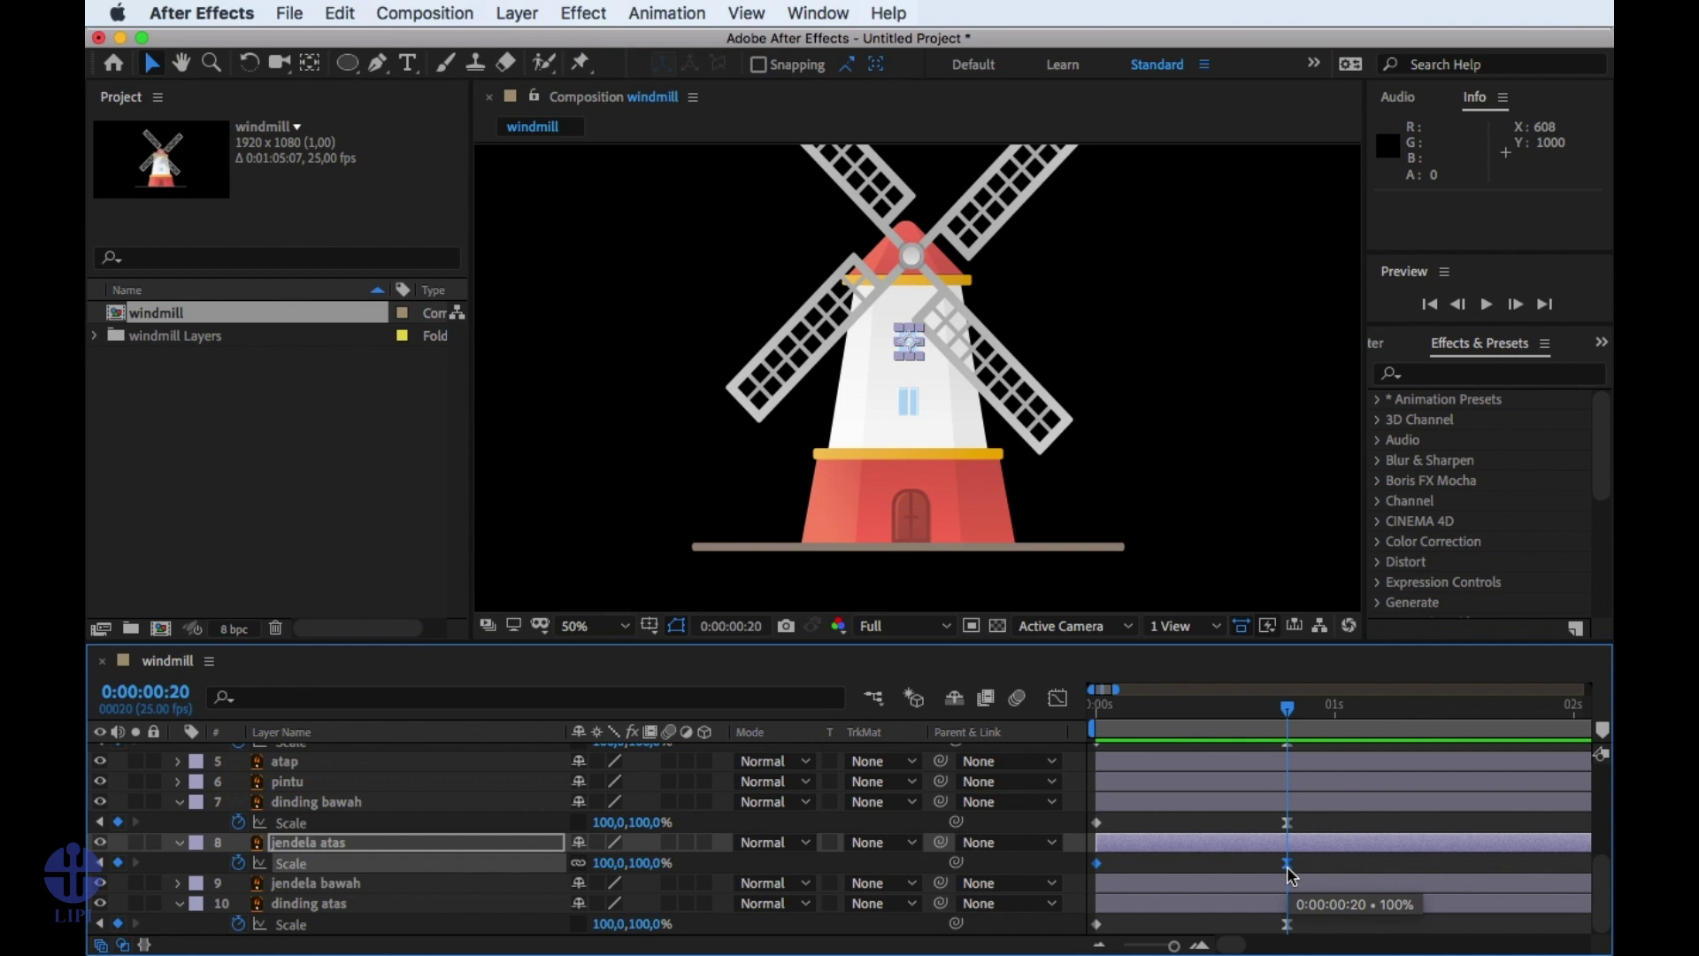
key(ctrl+c)
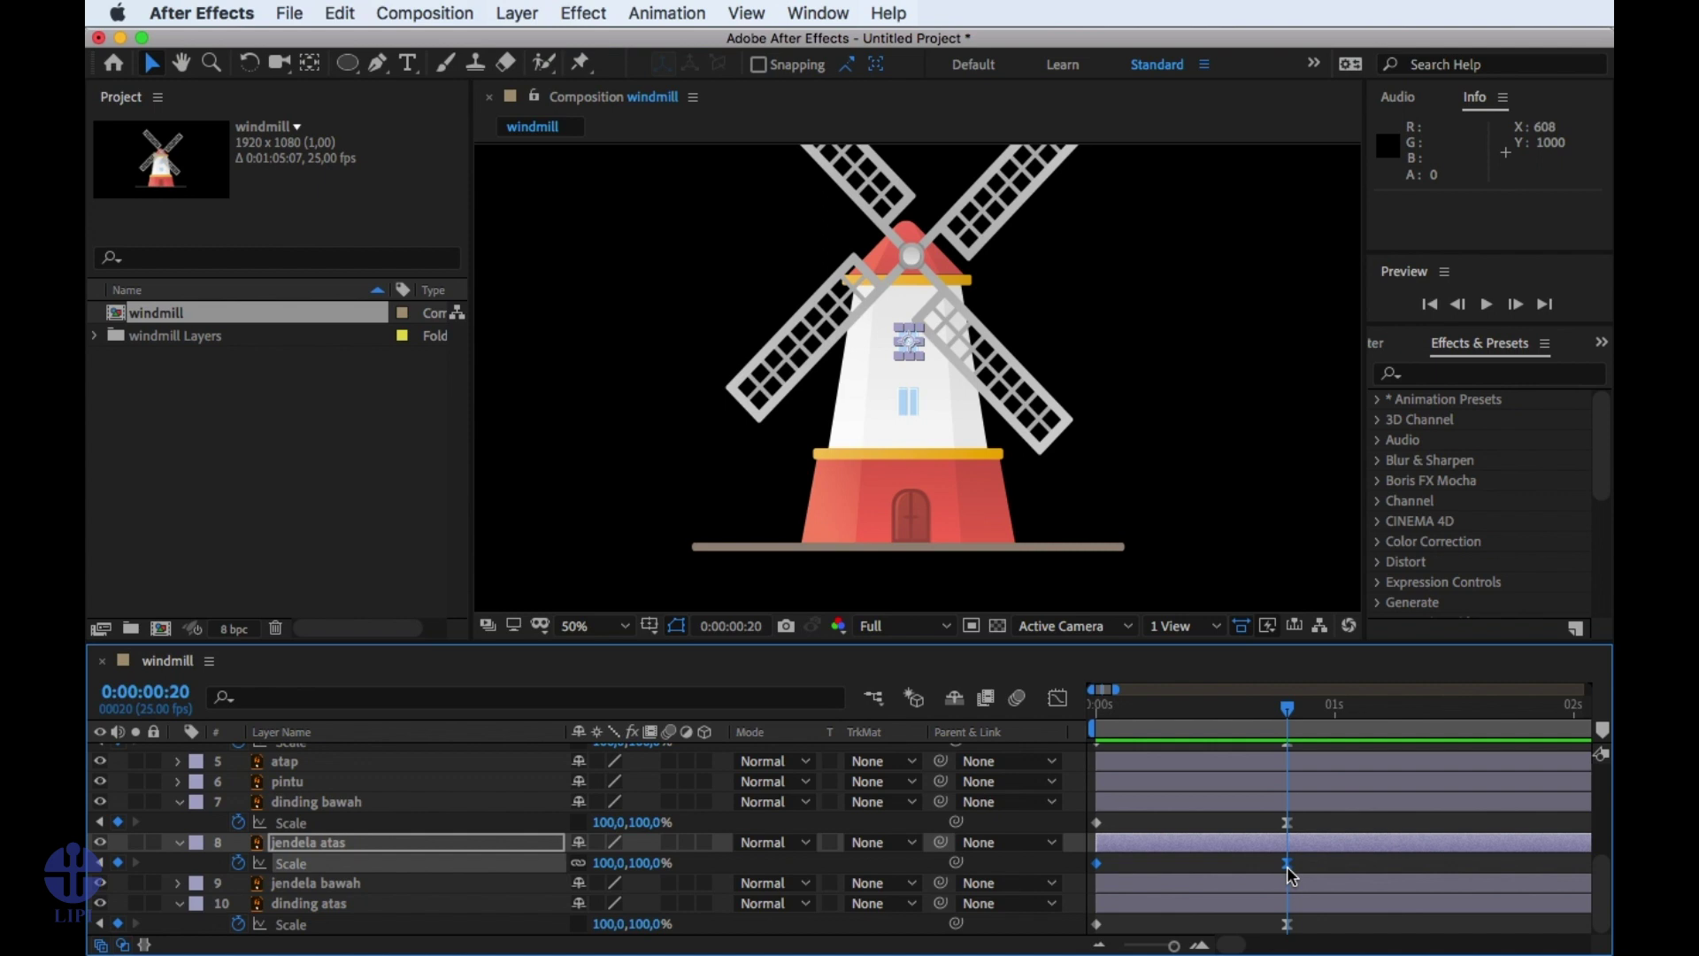
key(ctrl+c)
Paste the copied Scale keyframes onto the jendela bawah layer at 0:00:00:00 and reveal its Scale property.
key(Home)
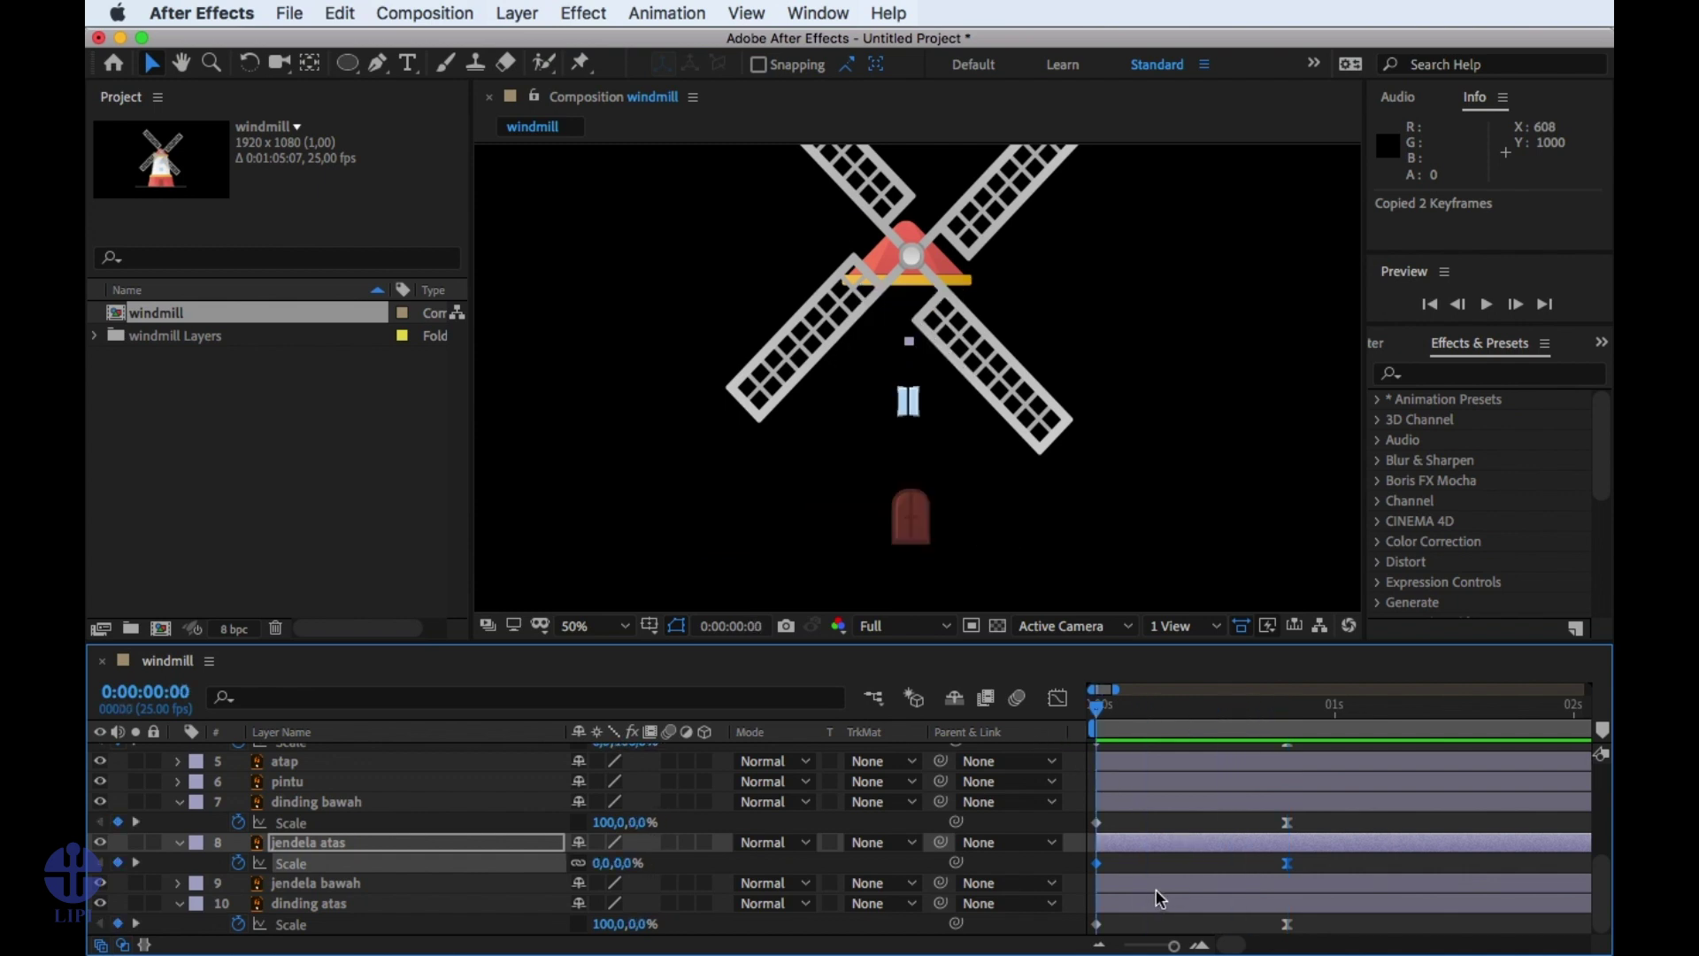
click(1155, 889)
key(ctrl+v)
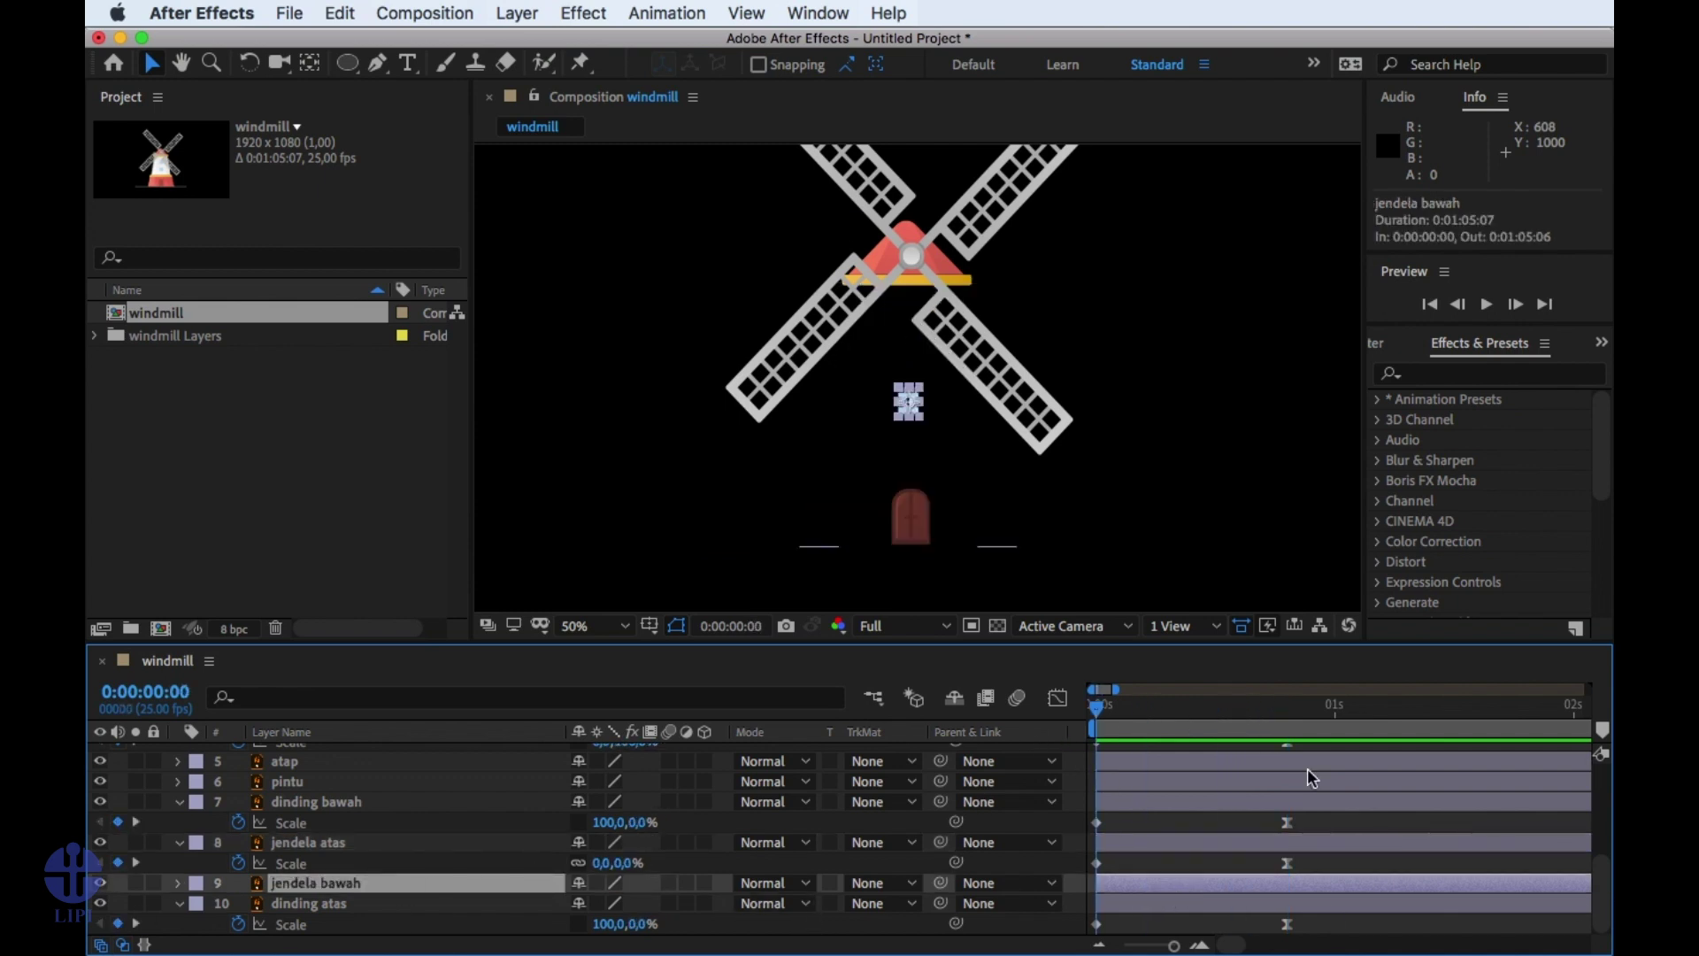
drag(1161, 712, 1053, 726)
key(ctrl+v)
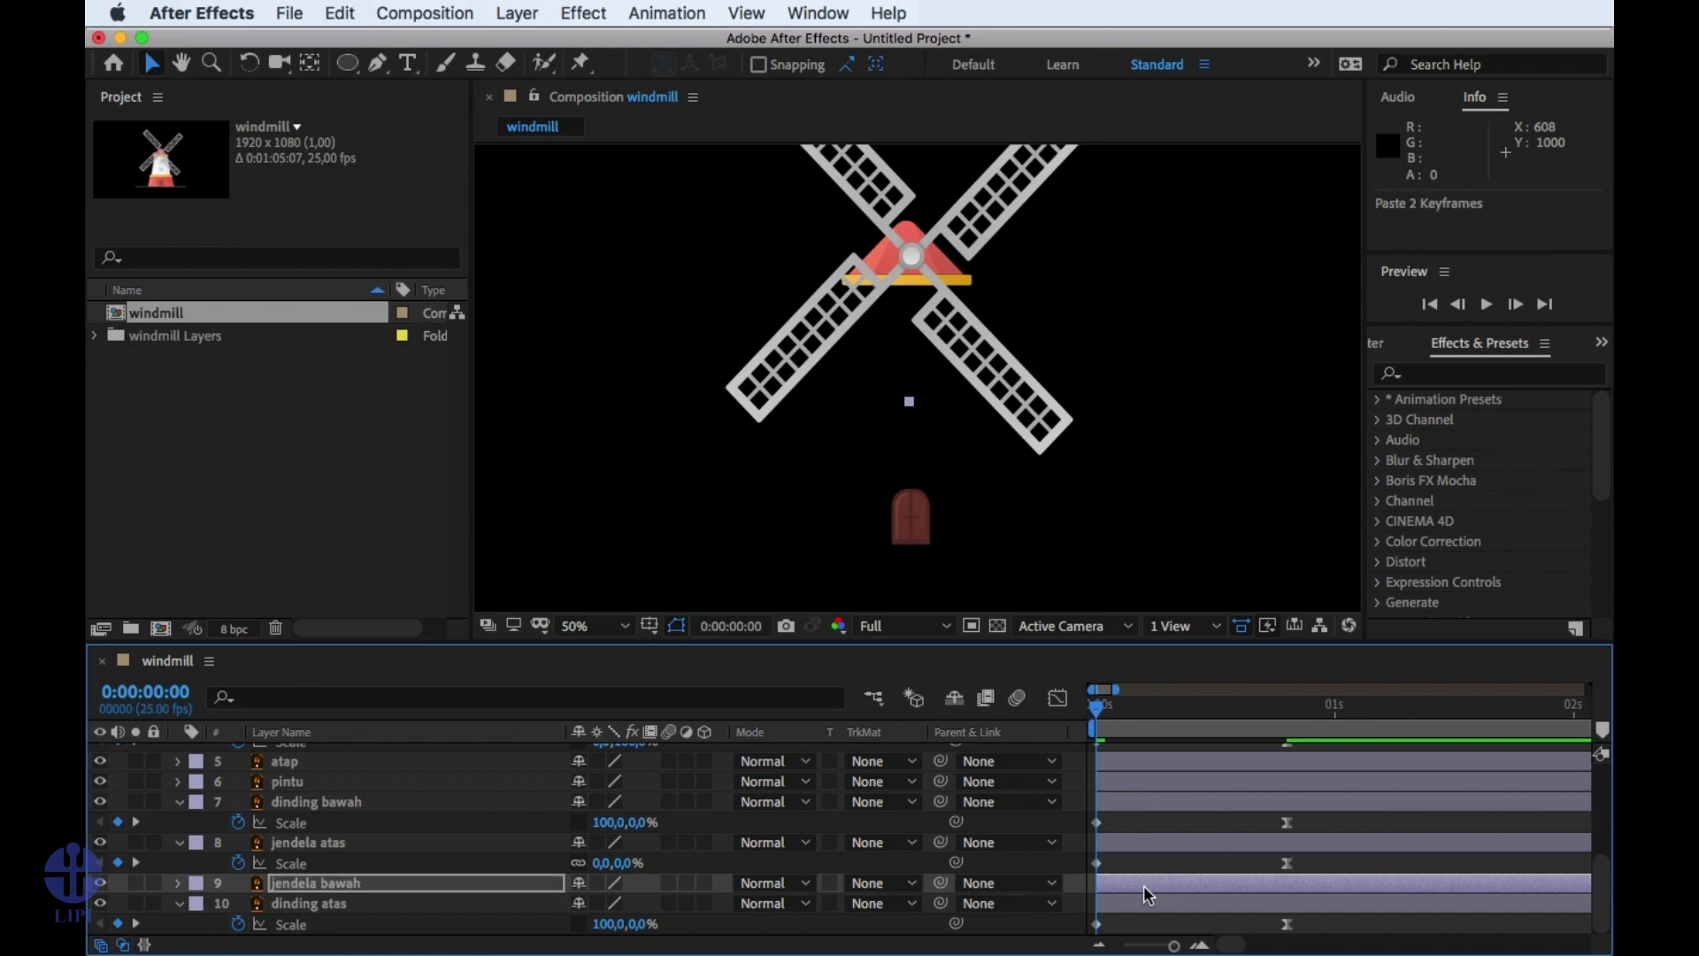
key(s)
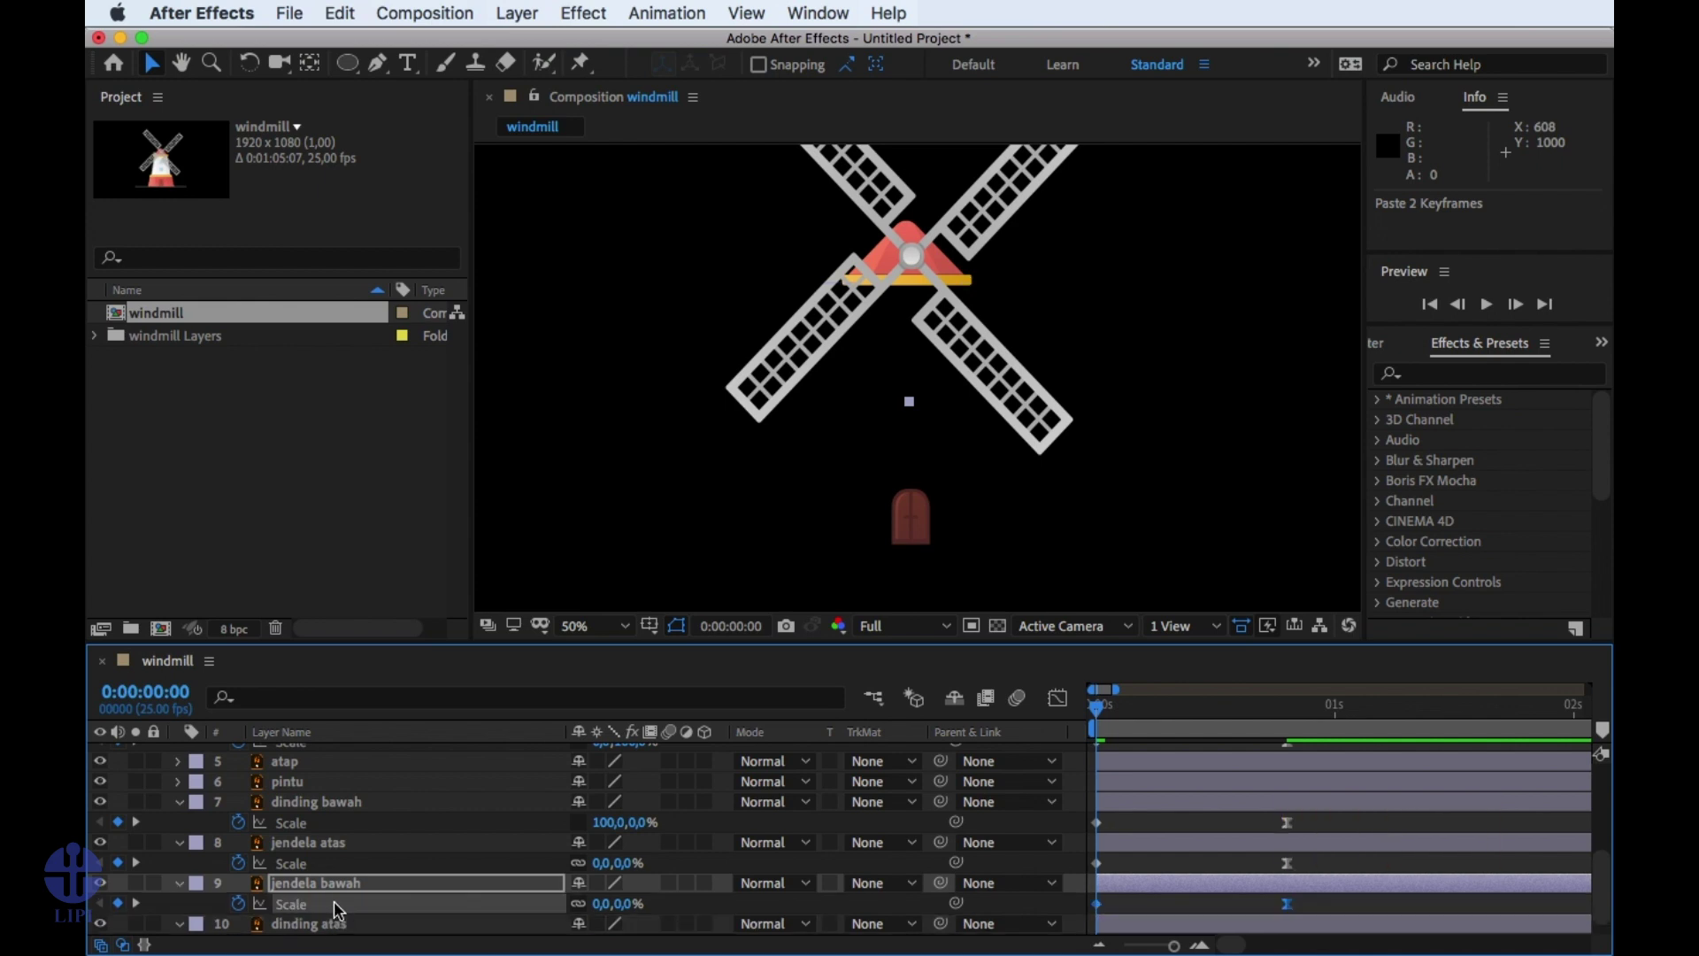
Preview the windmill animation several times to check the growth of both windows with the walls.
click(1150, 912)
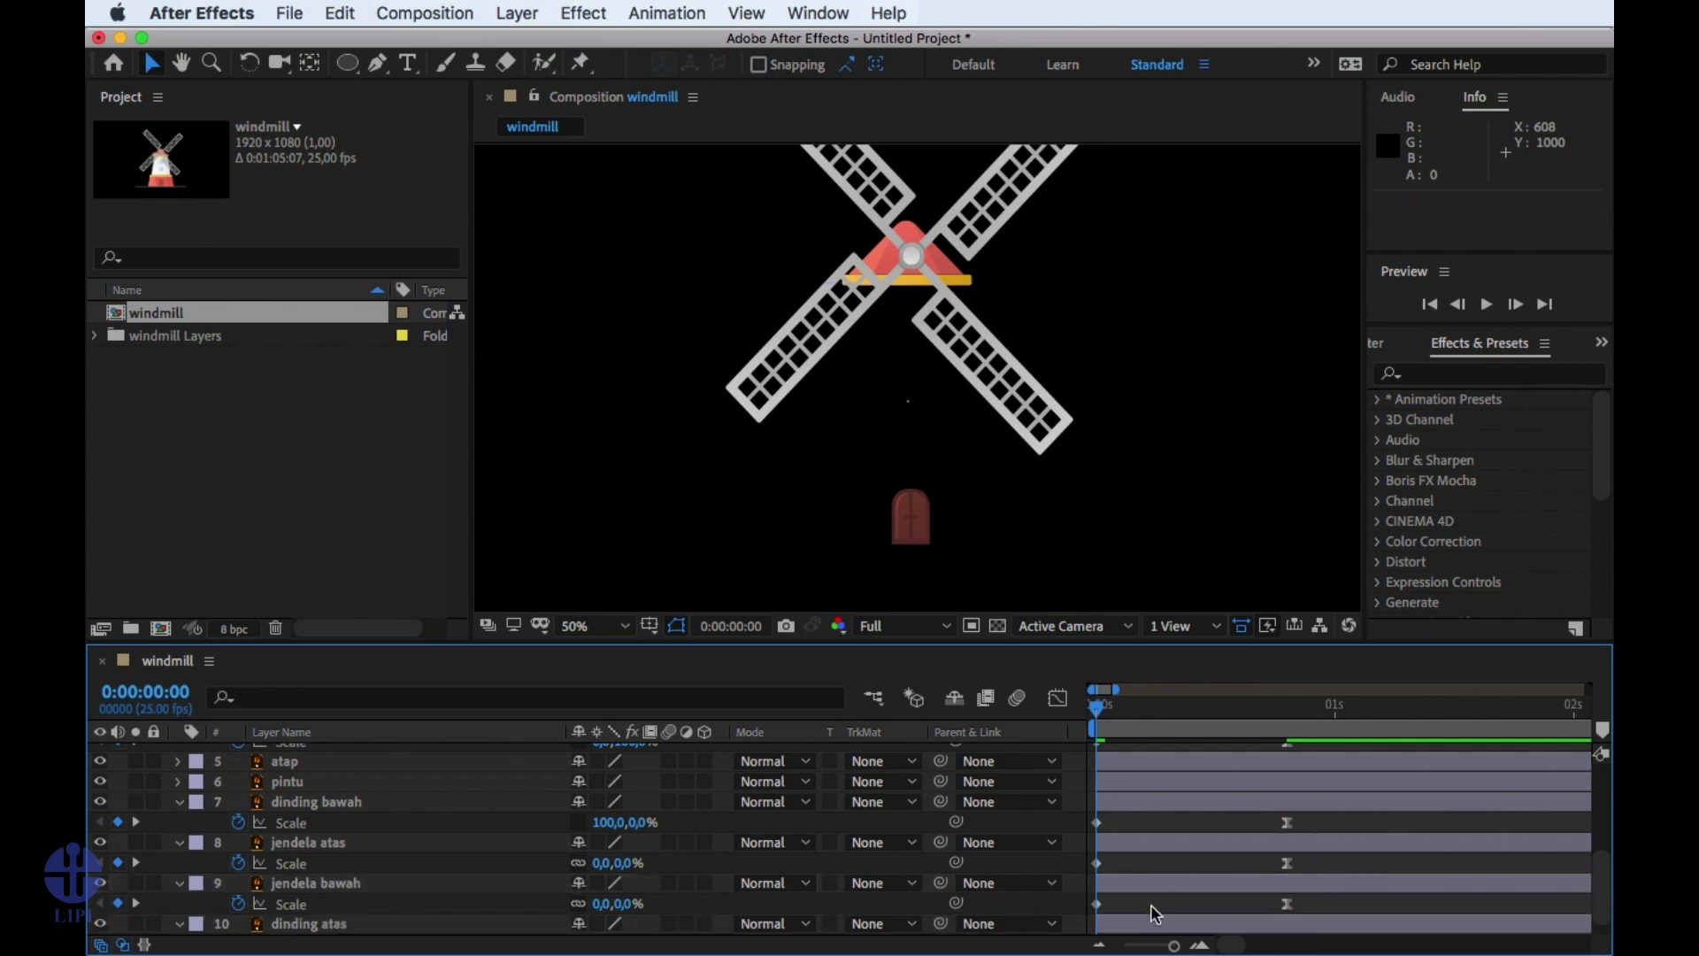
key(space)
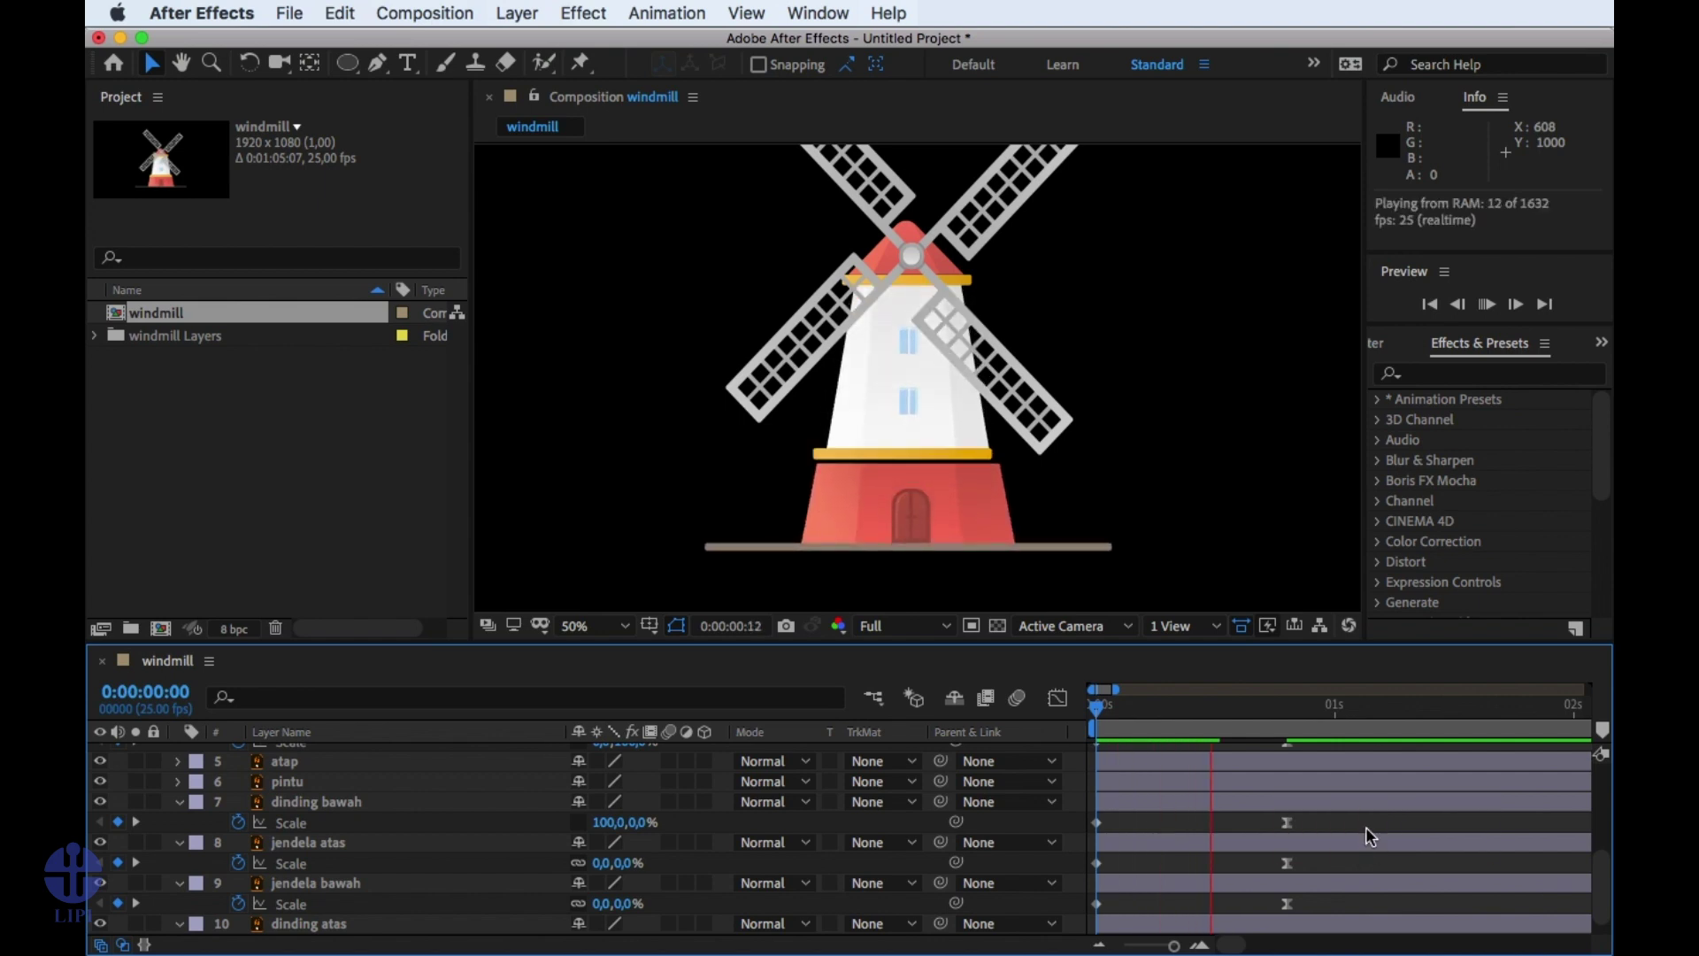
key(space)
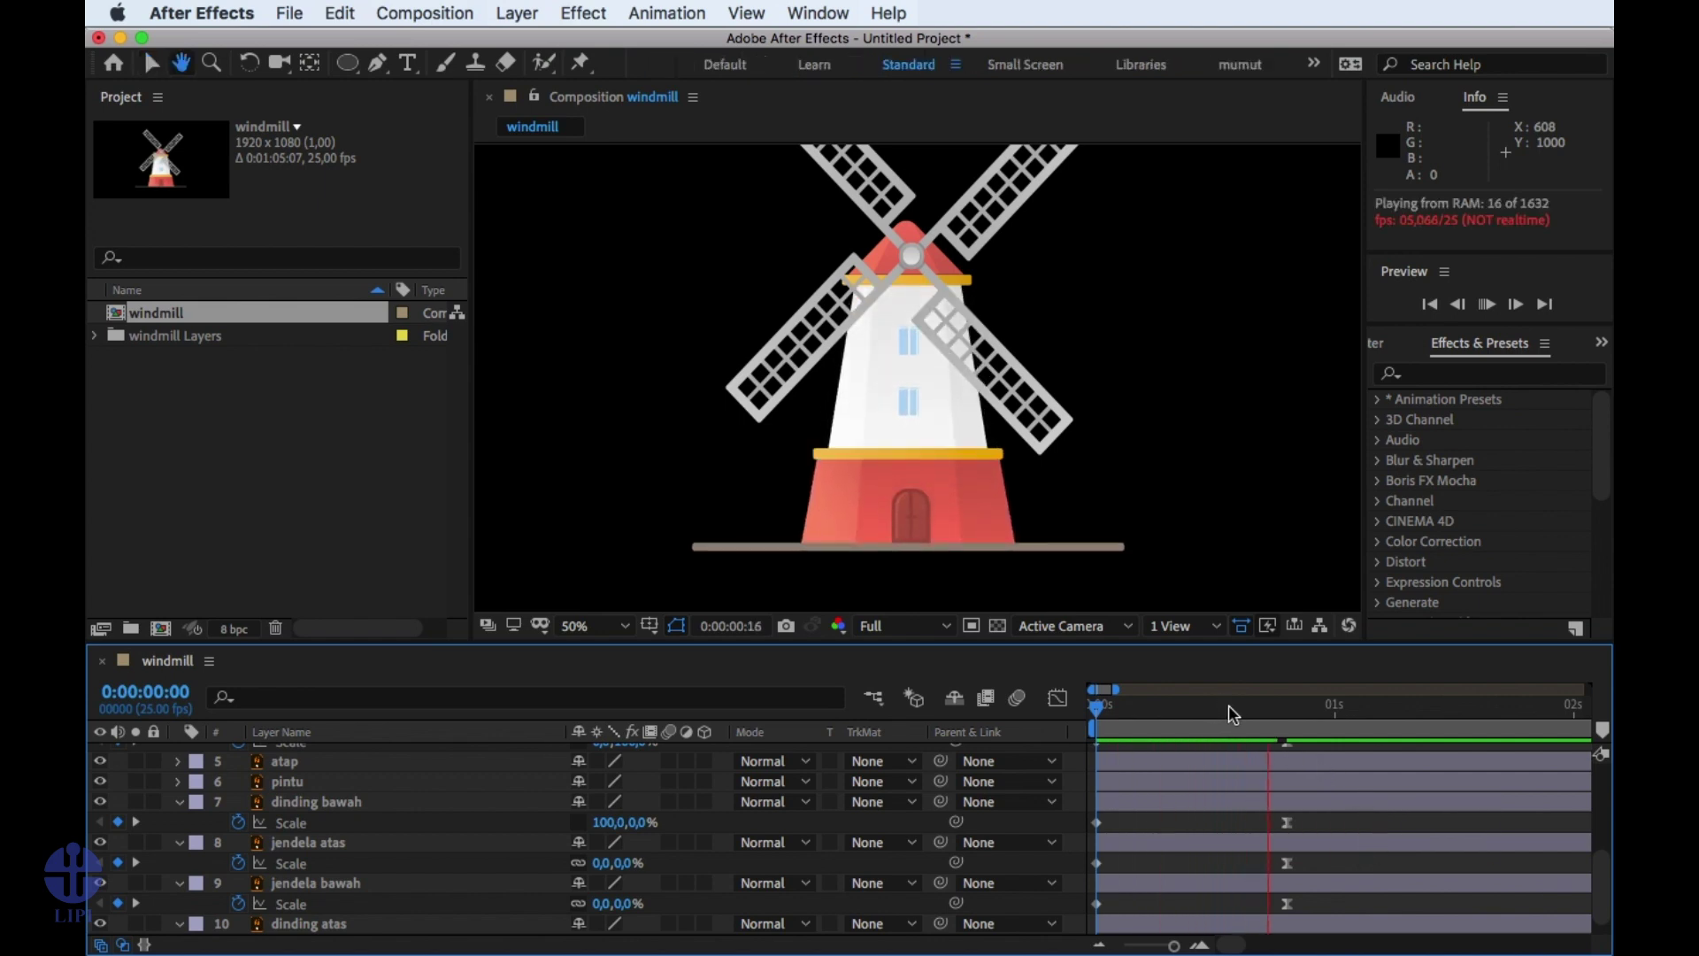
key(space)
key(space)
key(space)
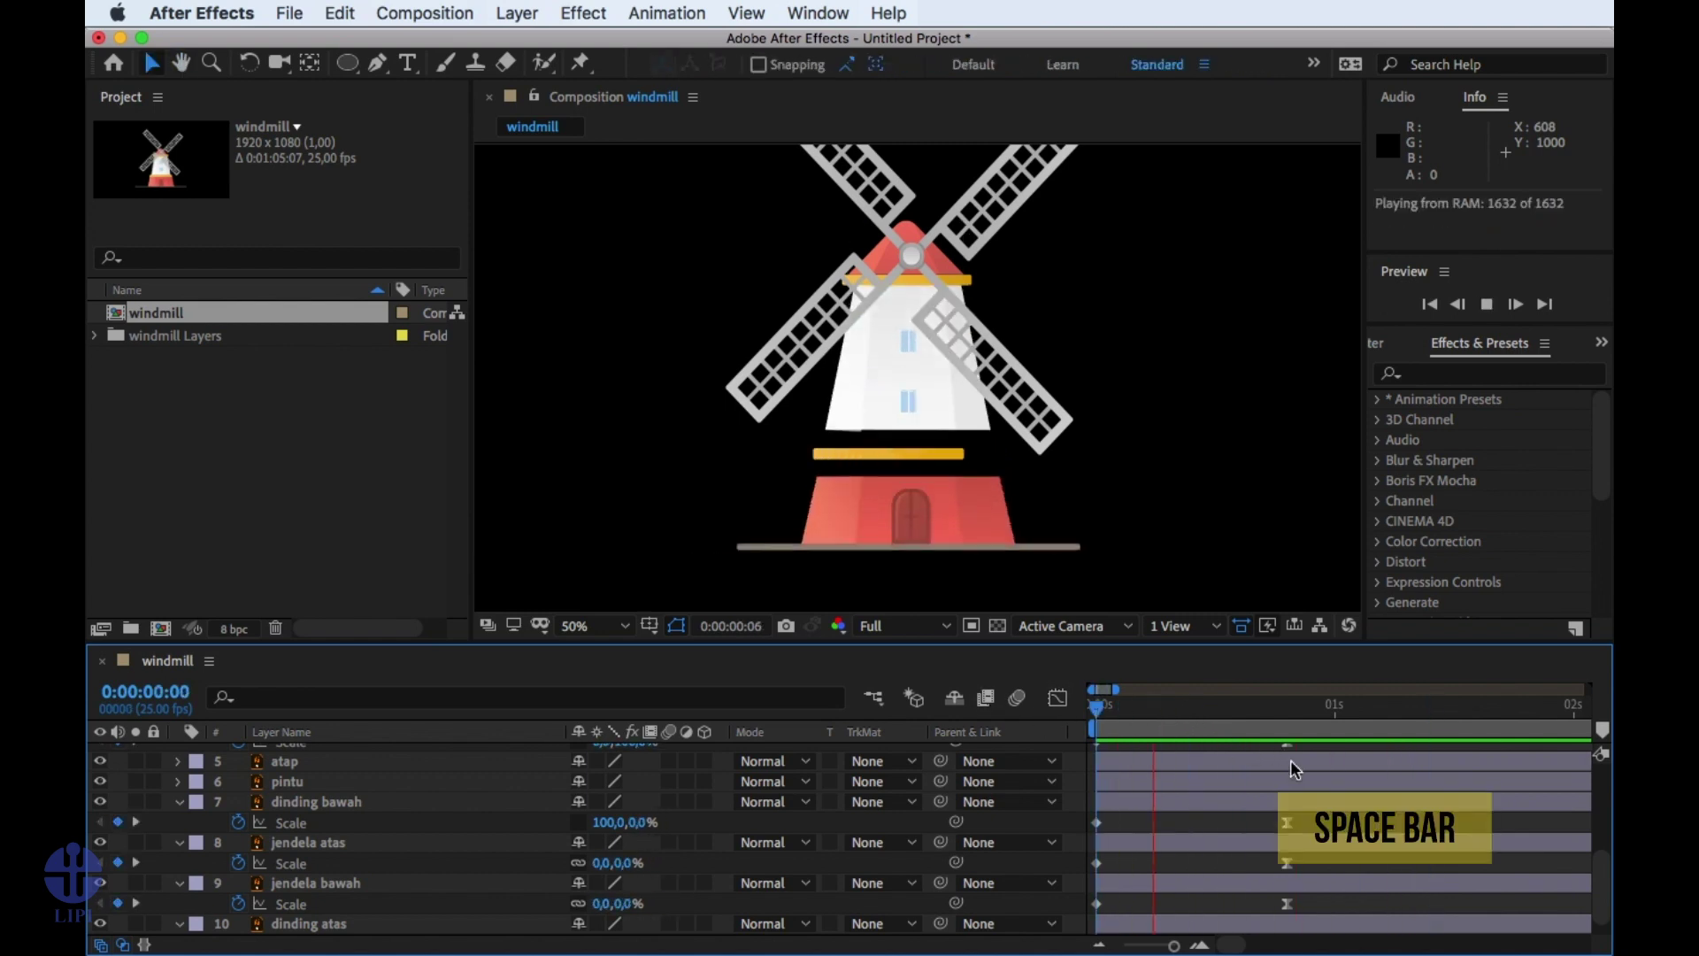
key(space)
key(space)
key(space)
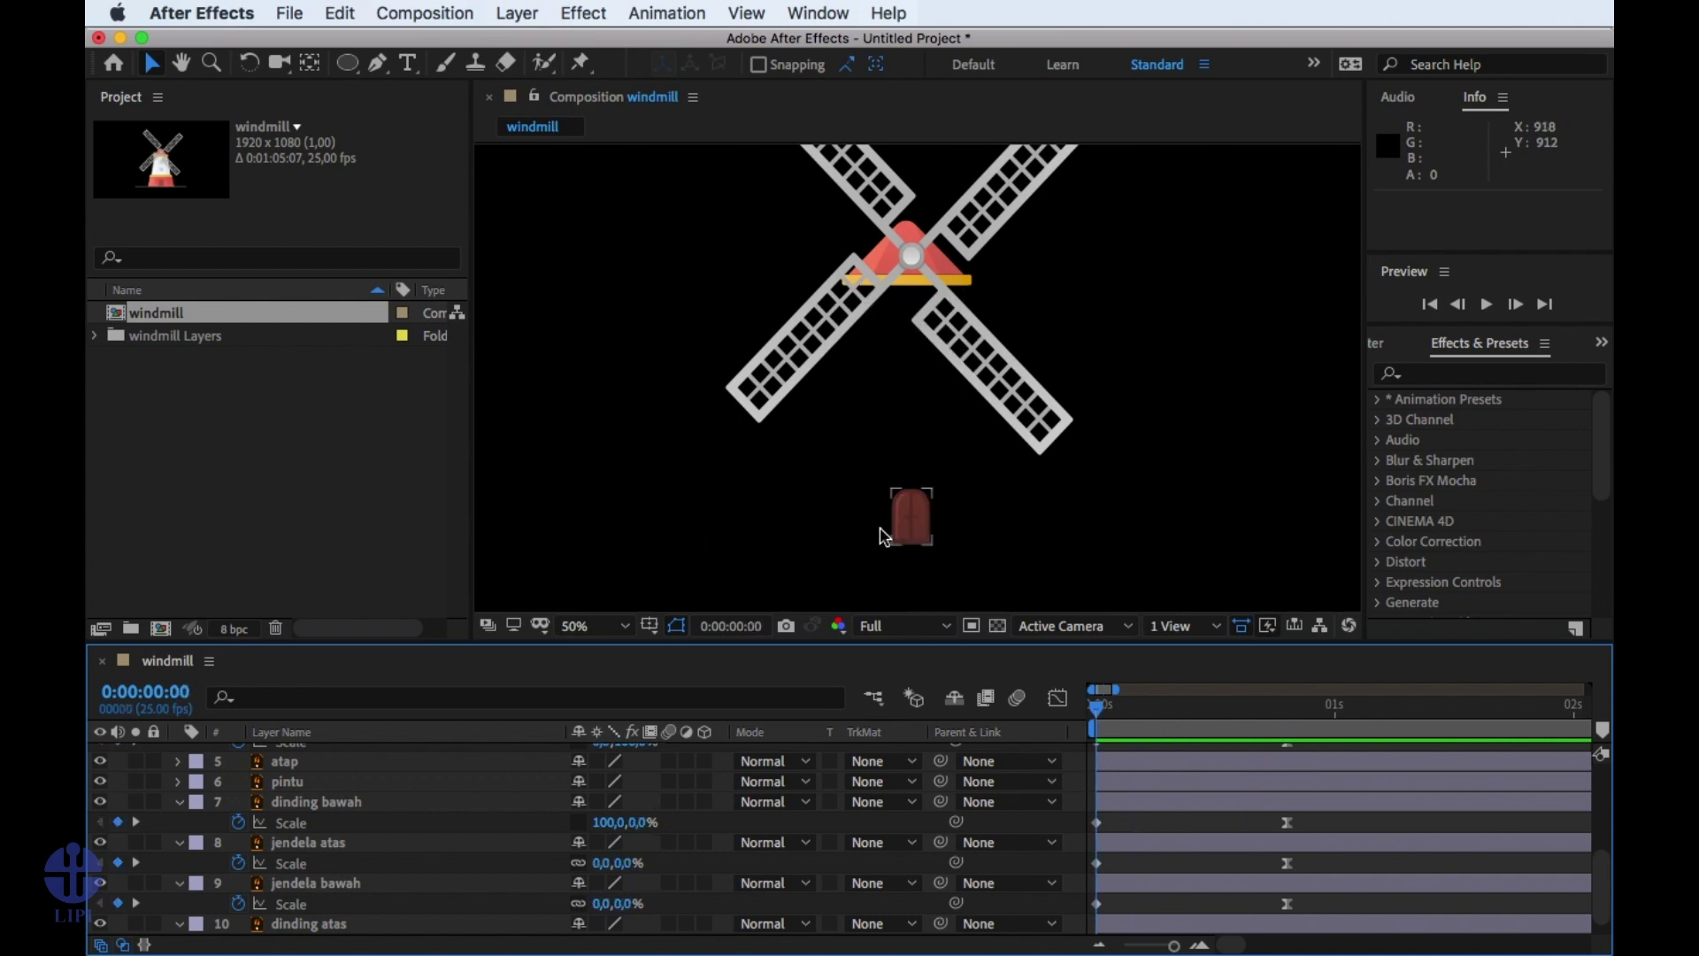
Move the anchor point of the pintu layer straight down to the middle of the door's bottom edge.
click(910, 529)
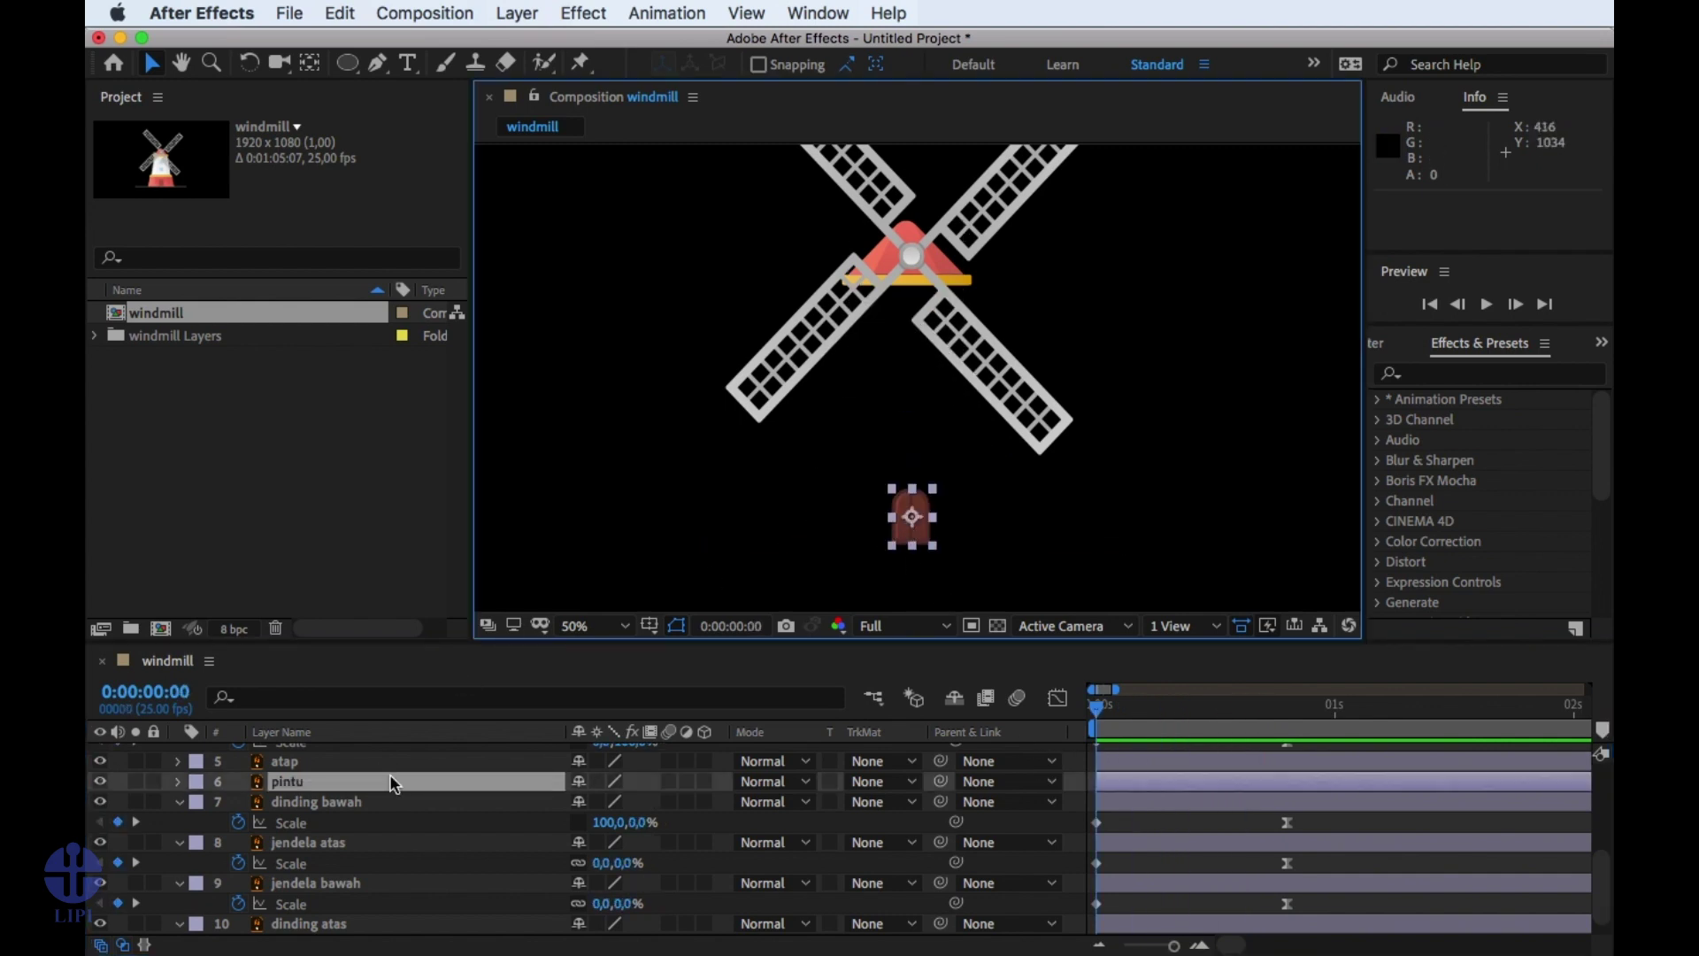
scroll(406, 779, up, 1)
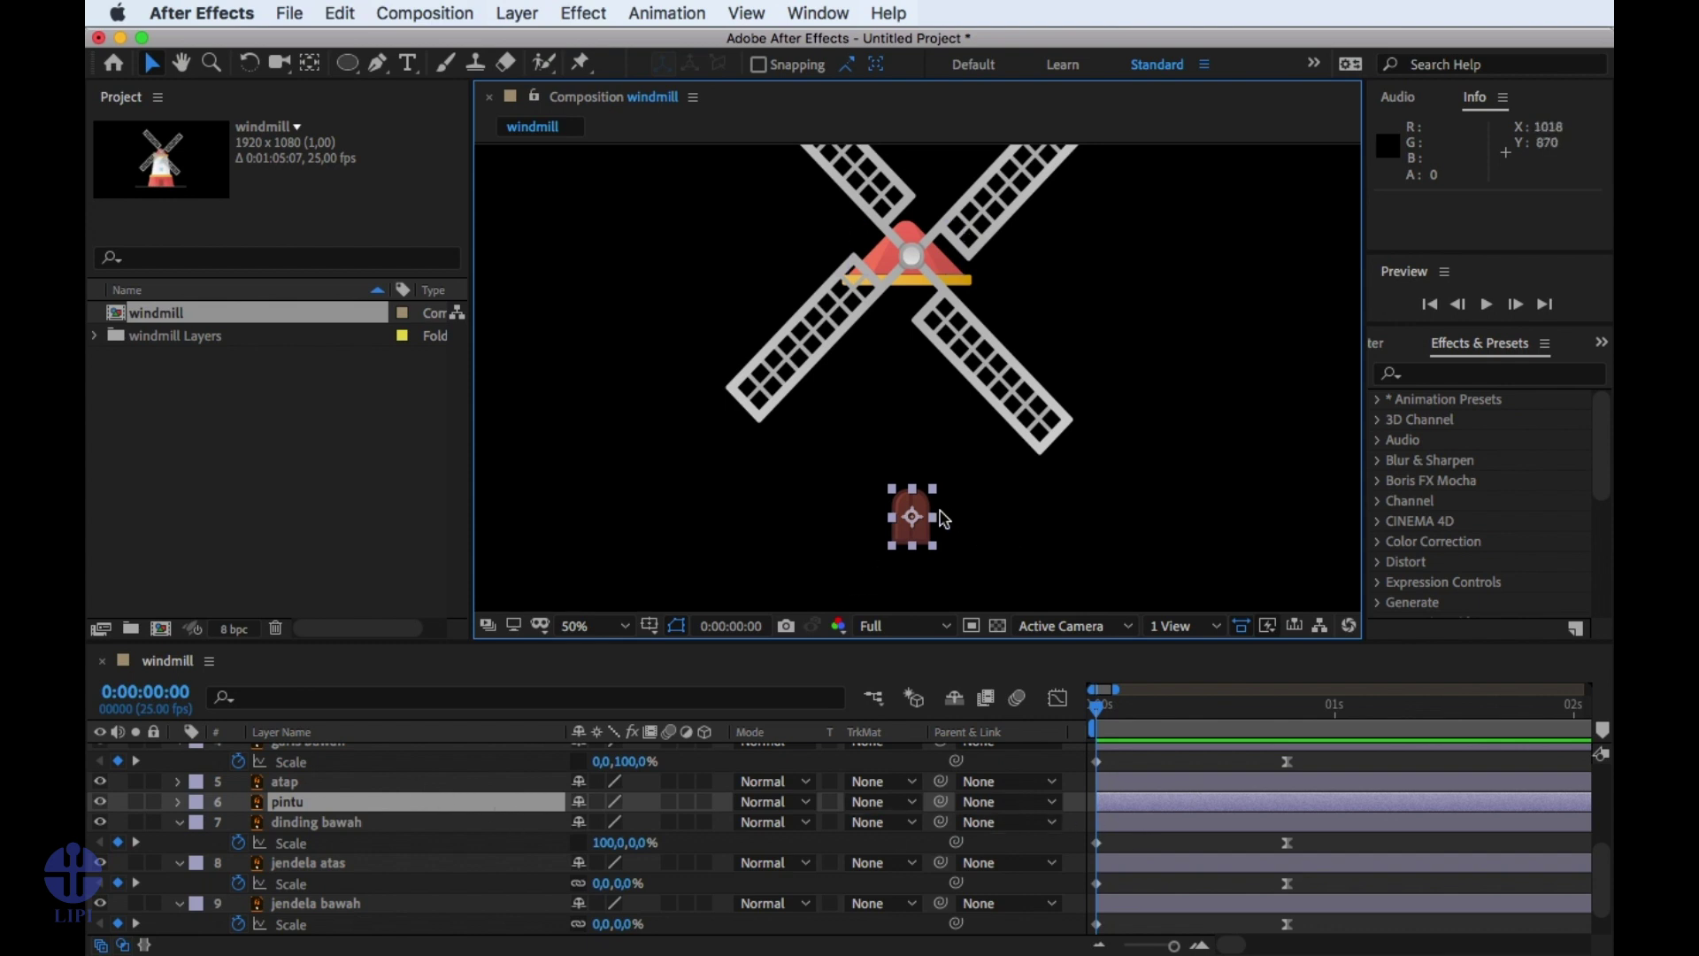
key(y)
drag(915, 517, 916, 546)
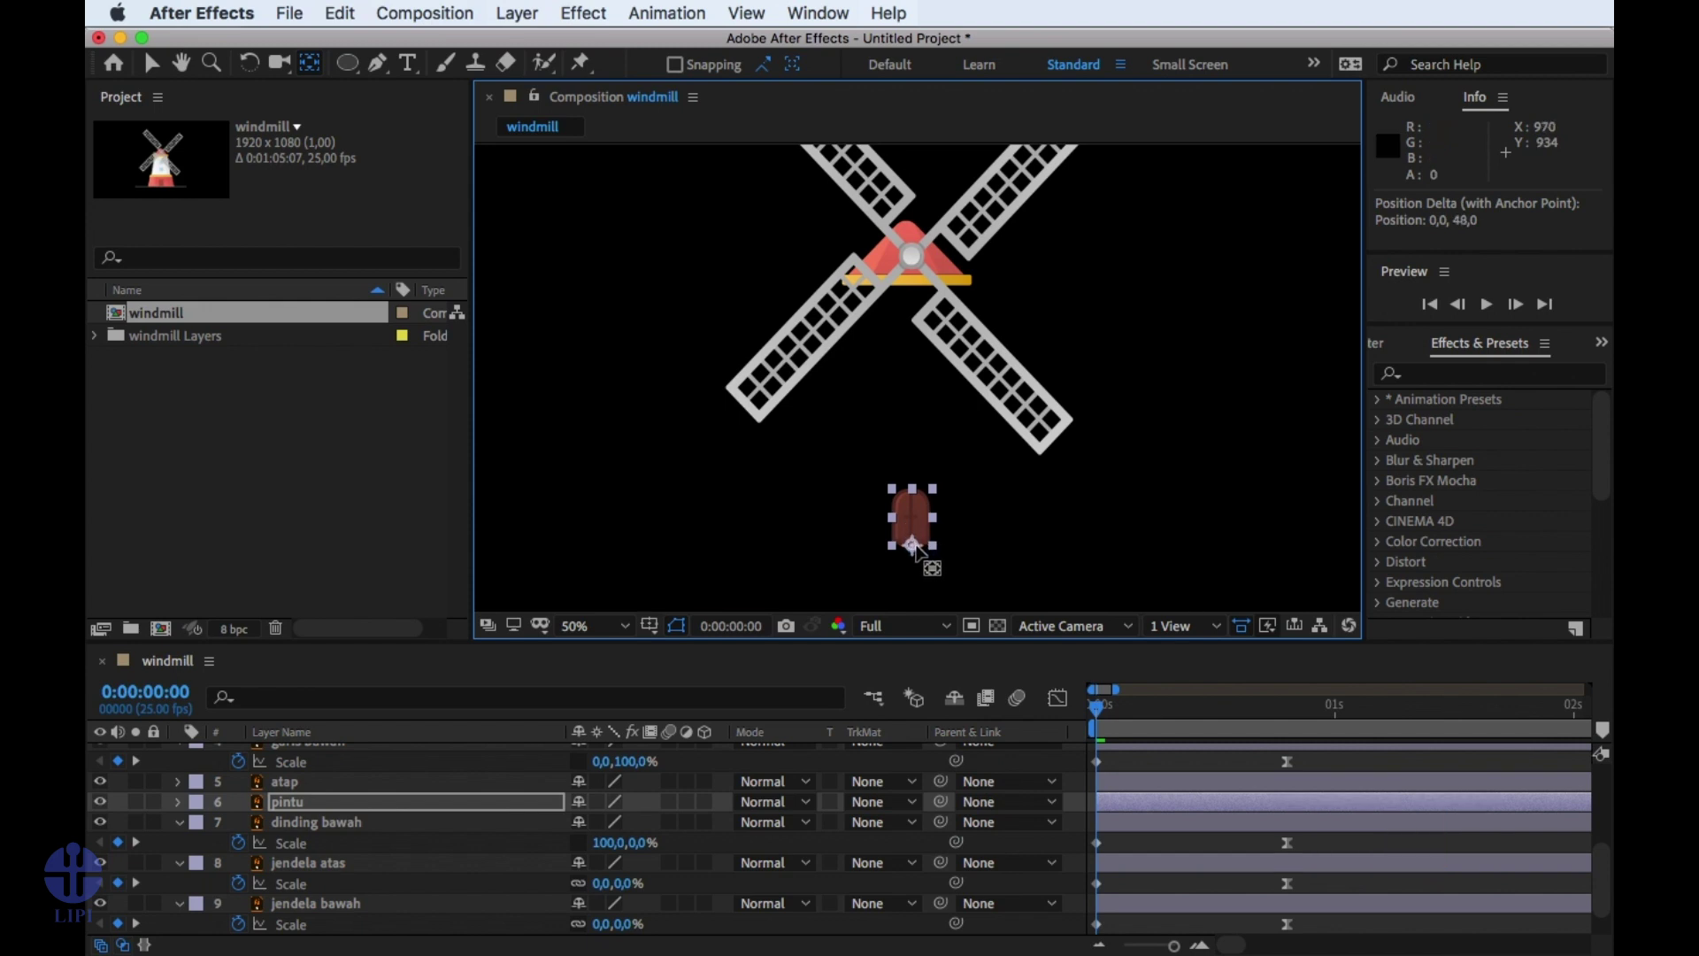
key(v)
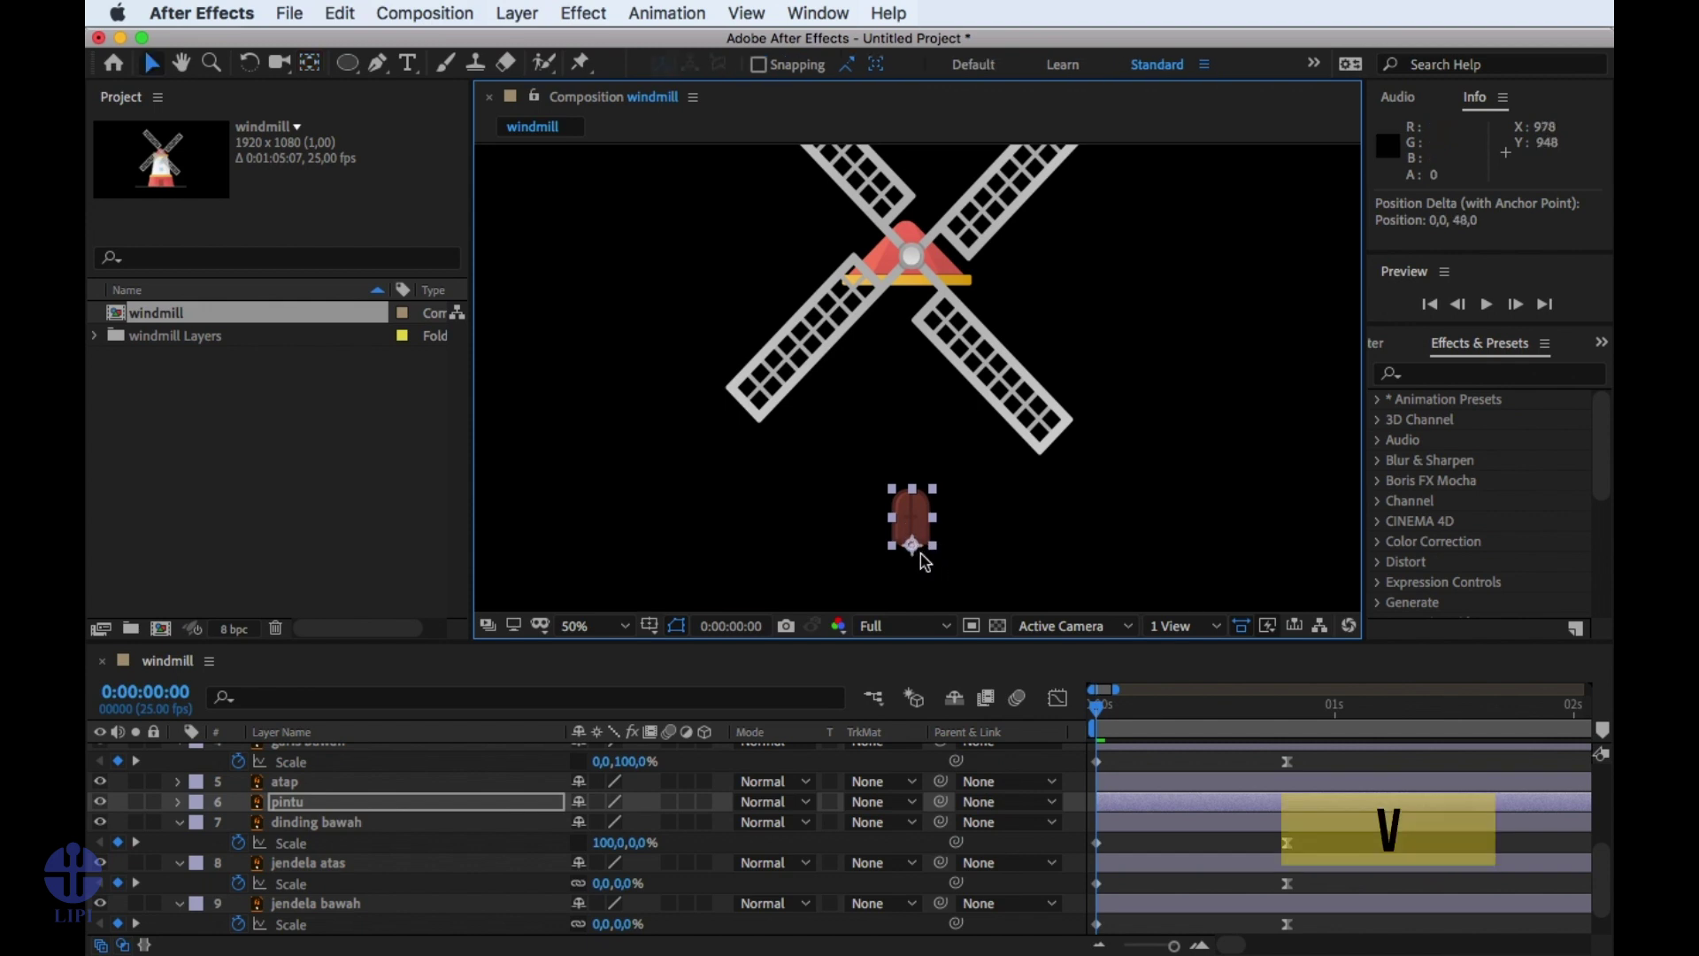
Reveal the pintu layer's Scale, add a 100% keyframe and shift it to 0:00:00:20.
click(404, 802)
key(s)
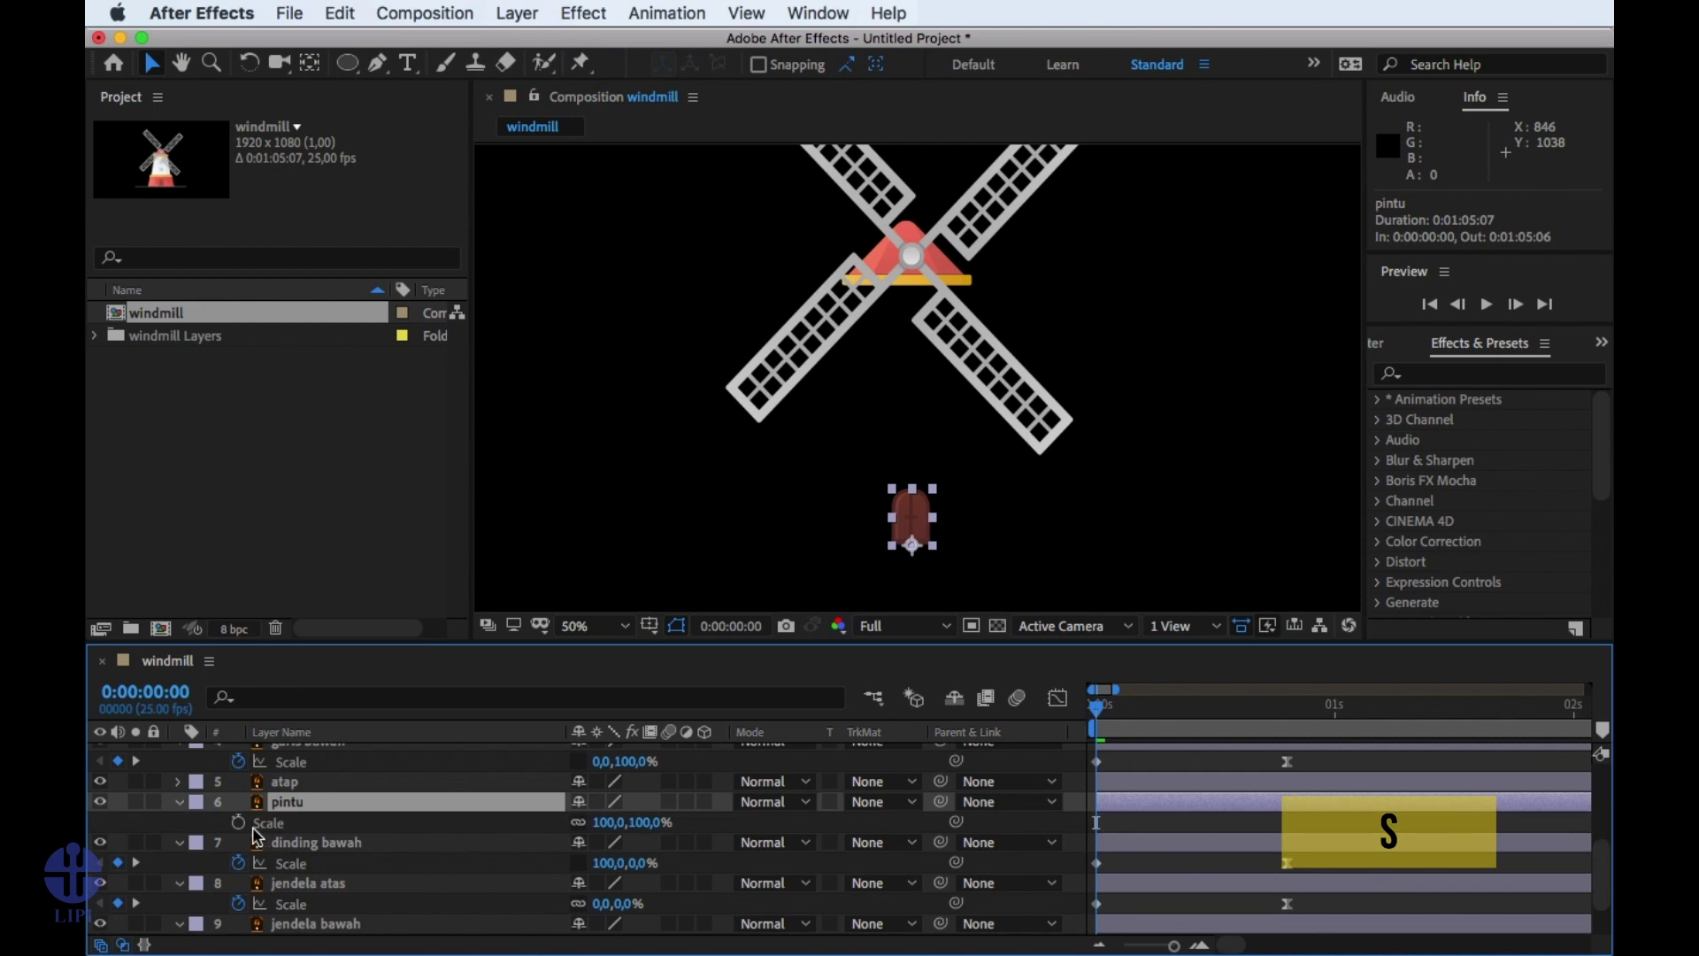
click(237, 822)
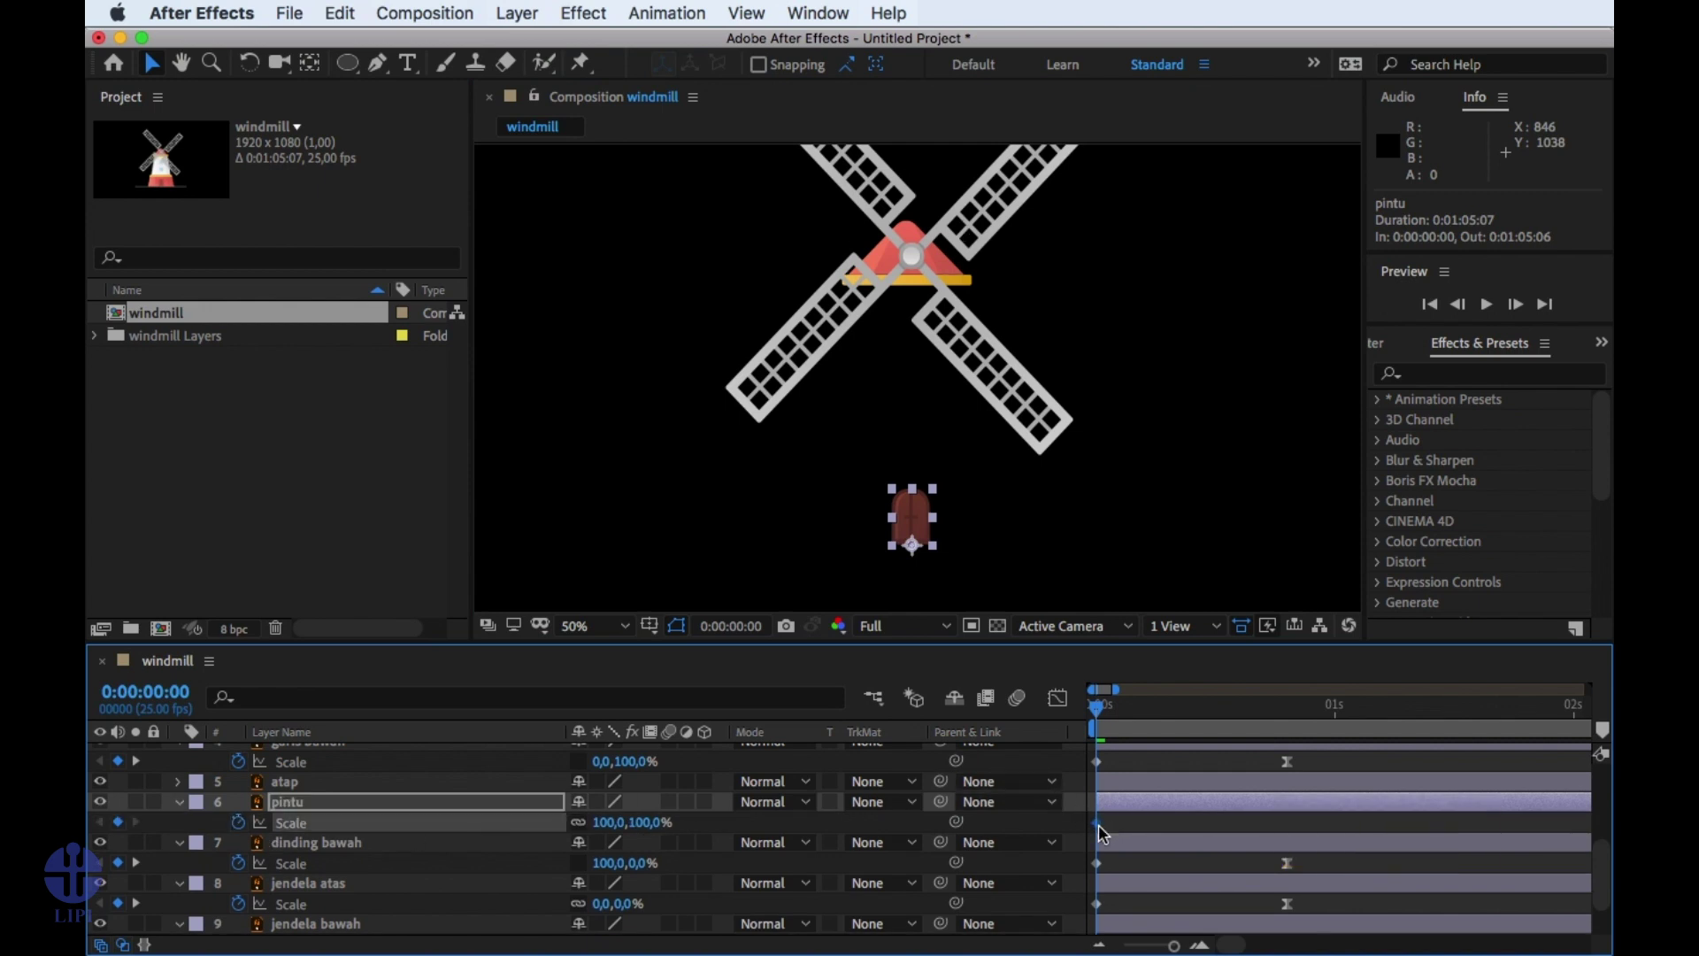
drag(1098, 824, 1116, 823)
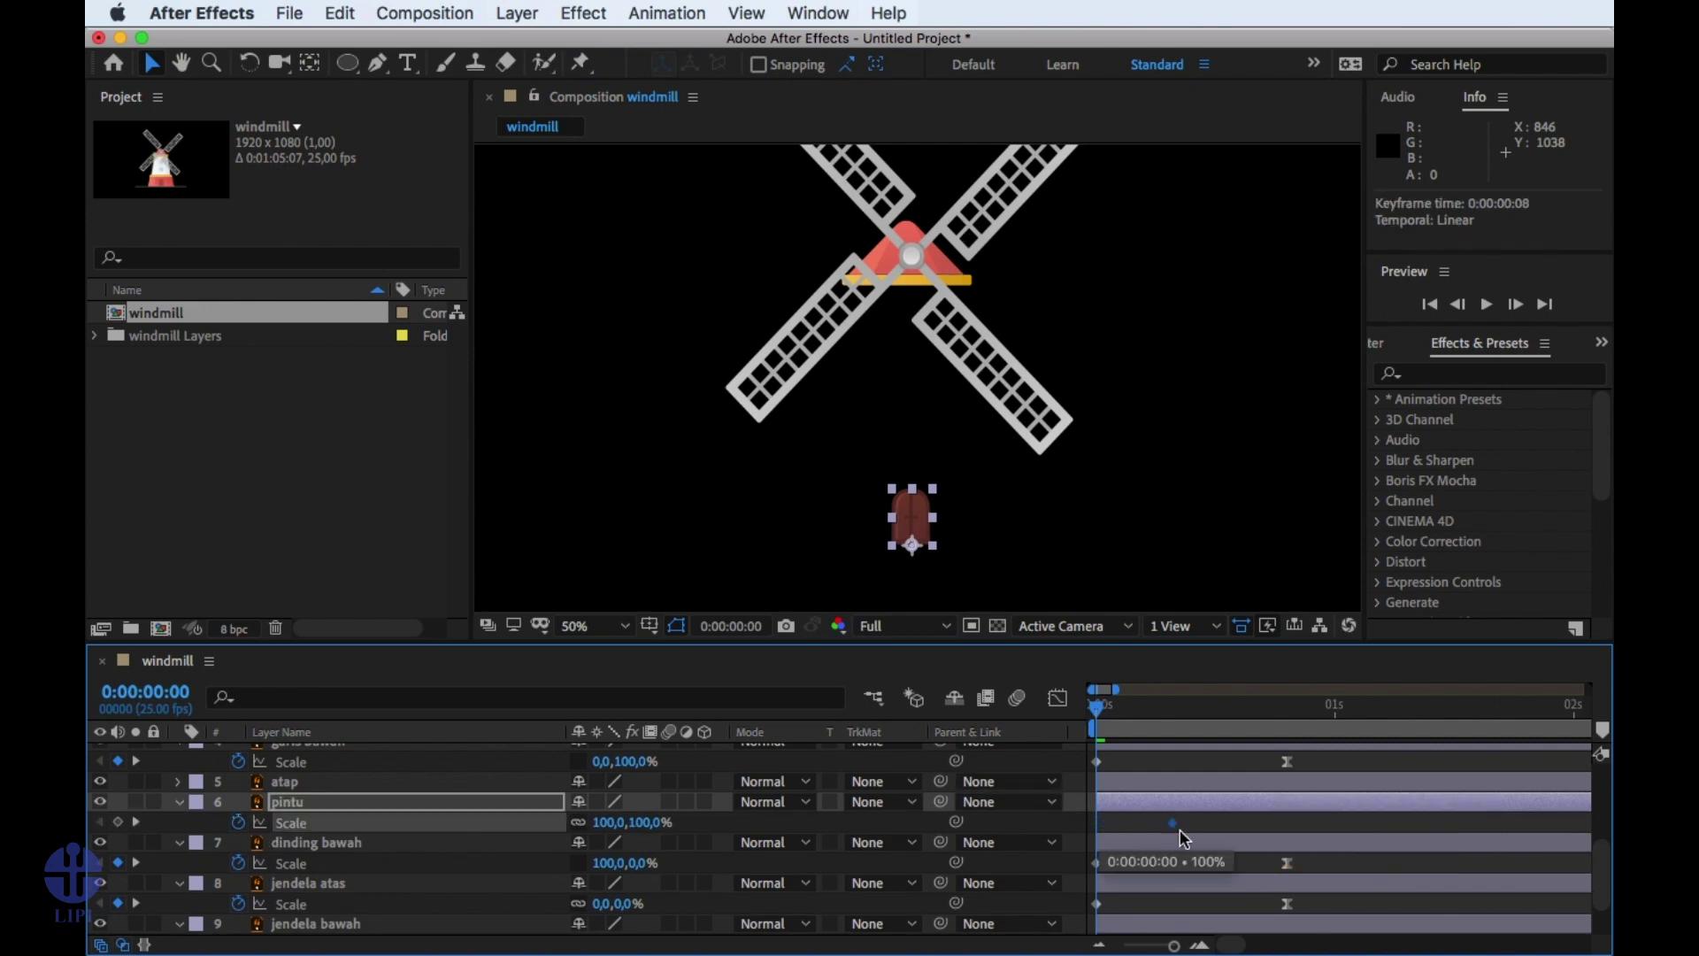
drag(1264, 841, 1293, 841)
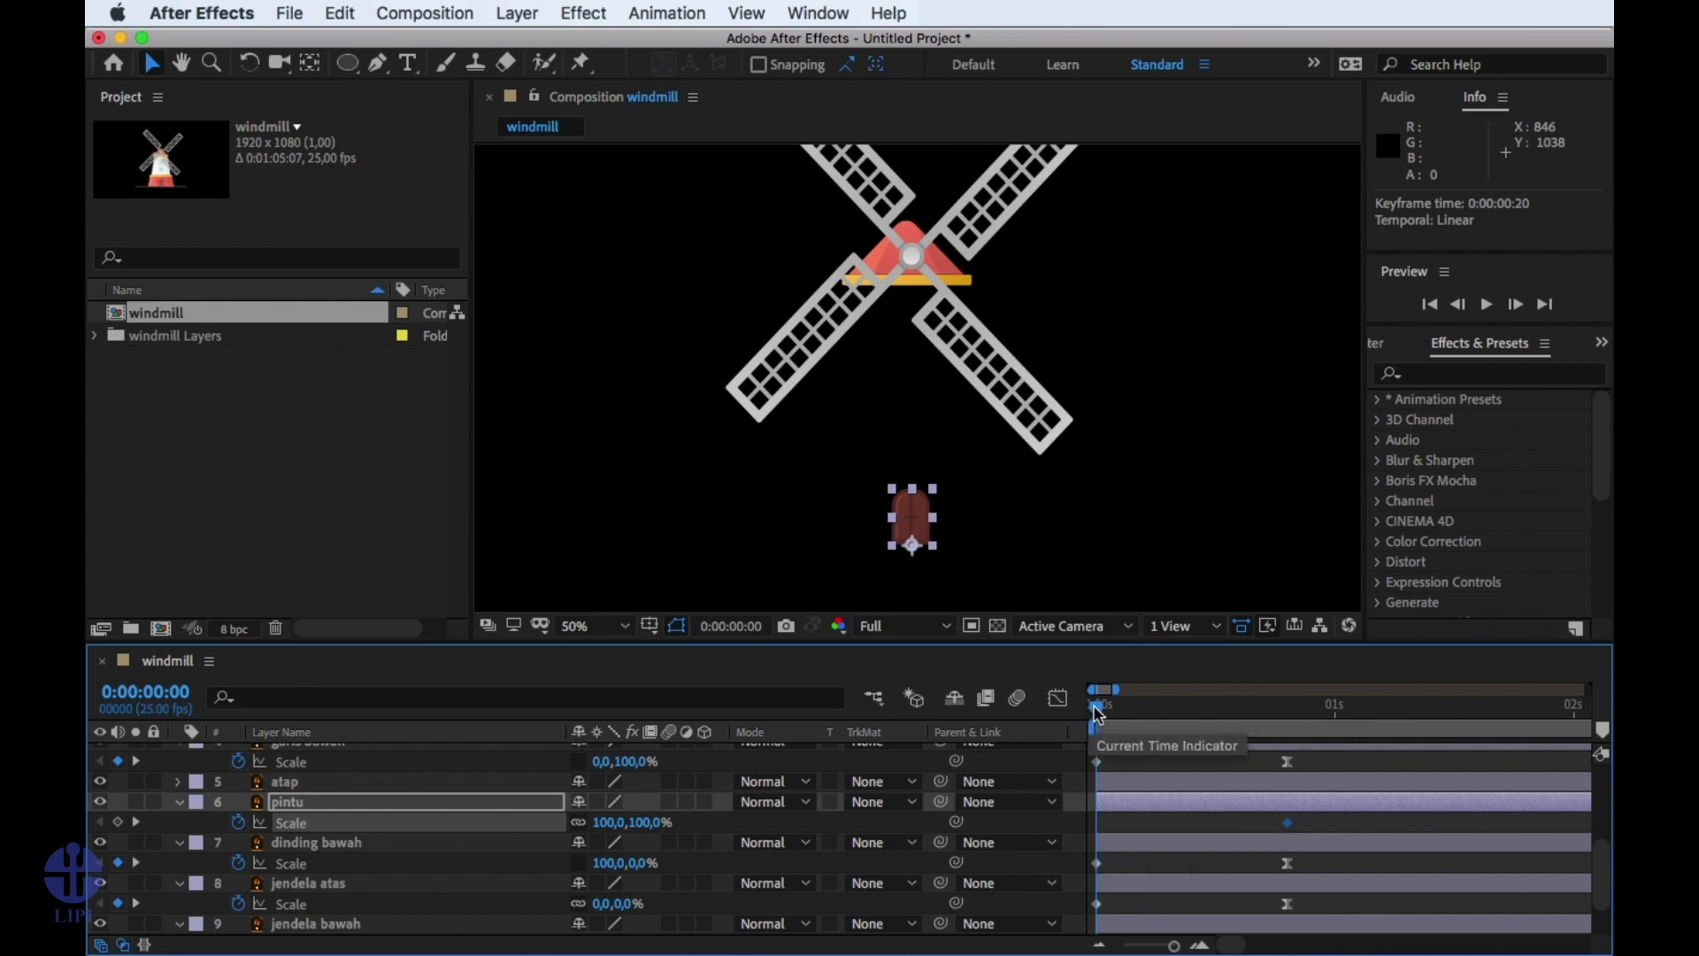
Unlink the pintu layer's Scale dimensions, set its vertical scale to 0% at 0:00:00:00, and briefly preview the door's growth.
drag(1096, 705, 1258, 705)
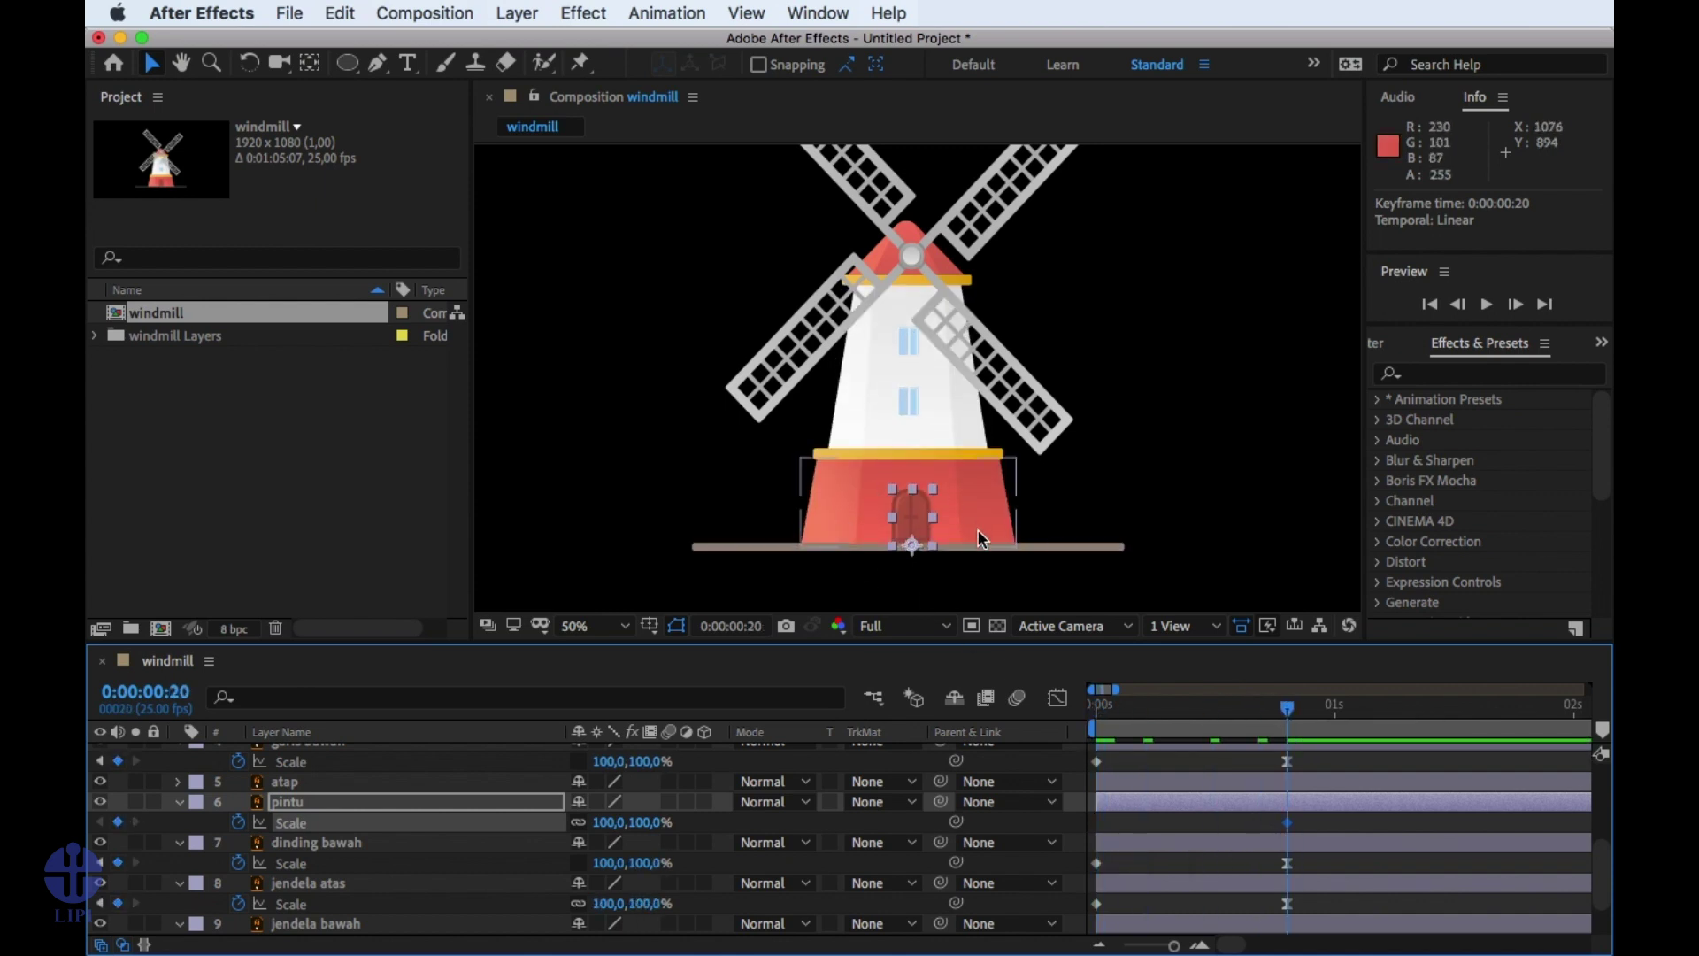
drag(1225, 706, 1094, 721)
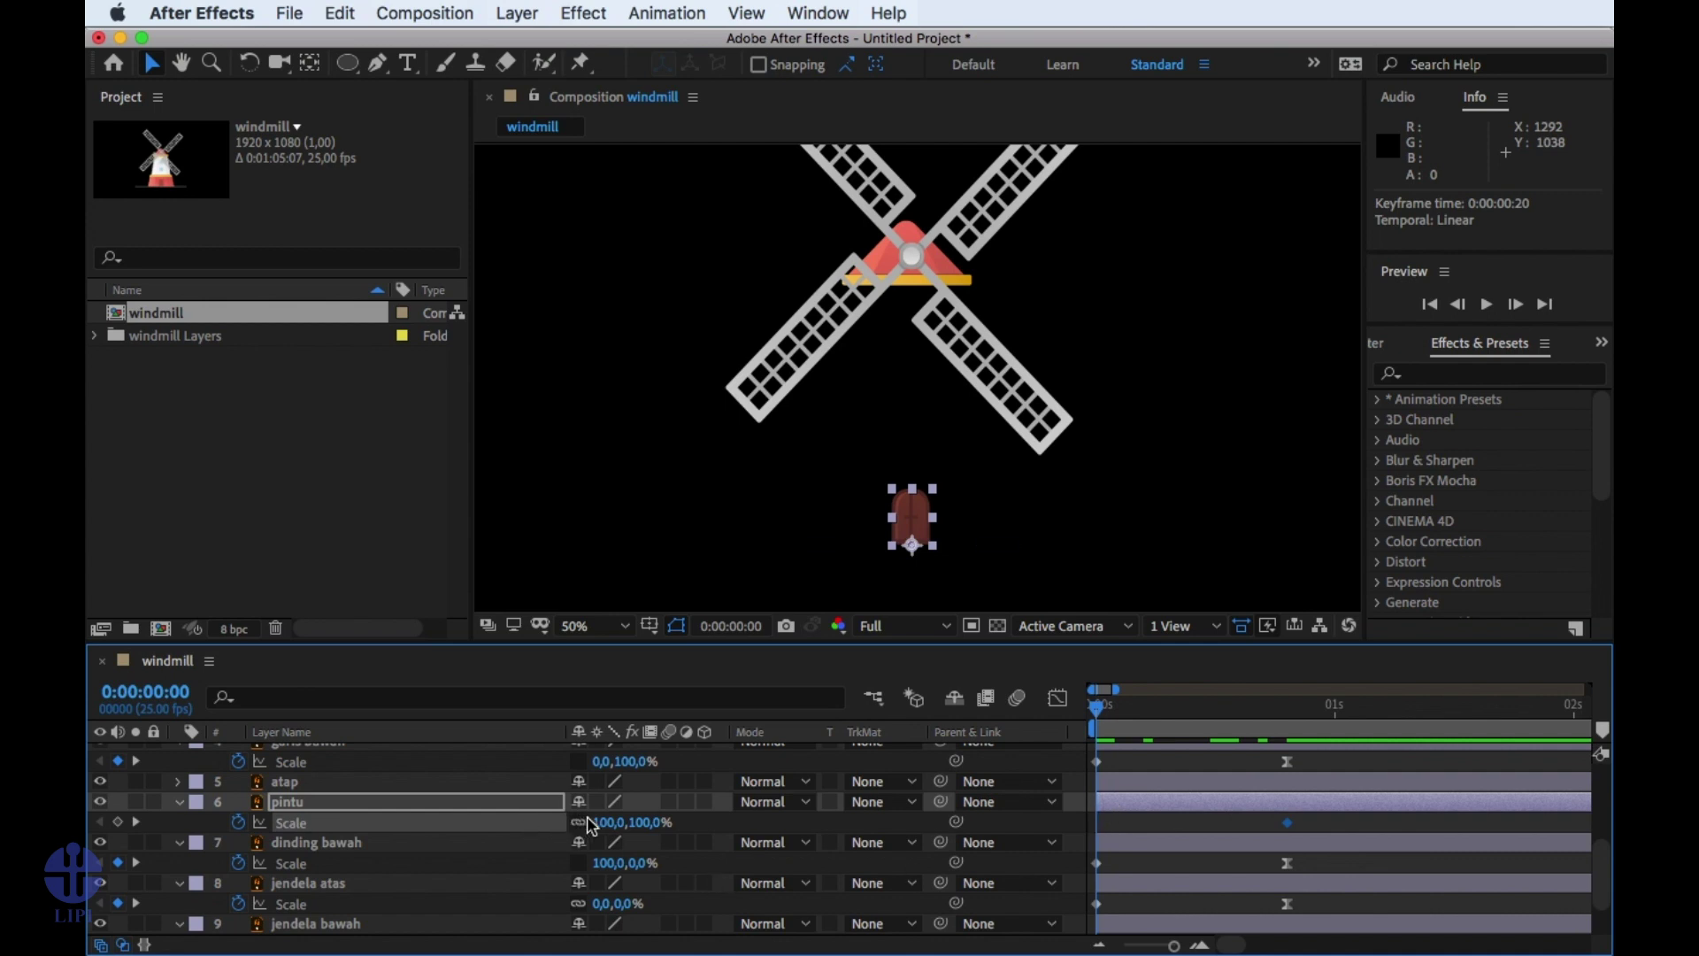
click(656, 823)
text(0)
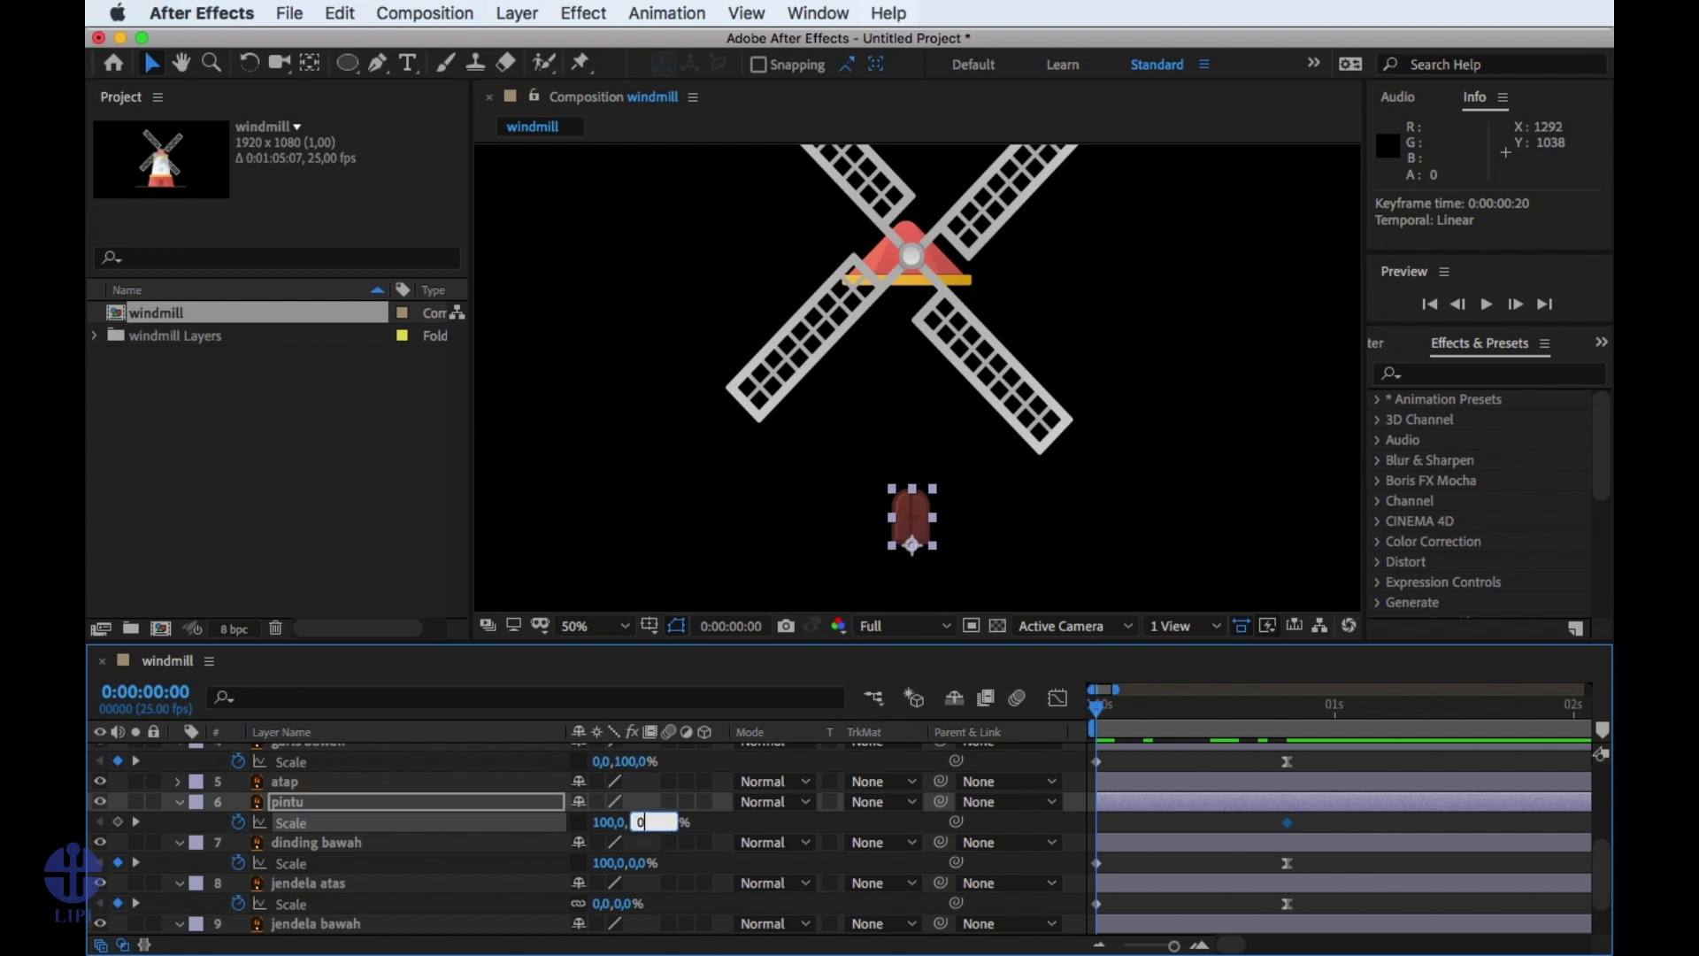
key(Return)
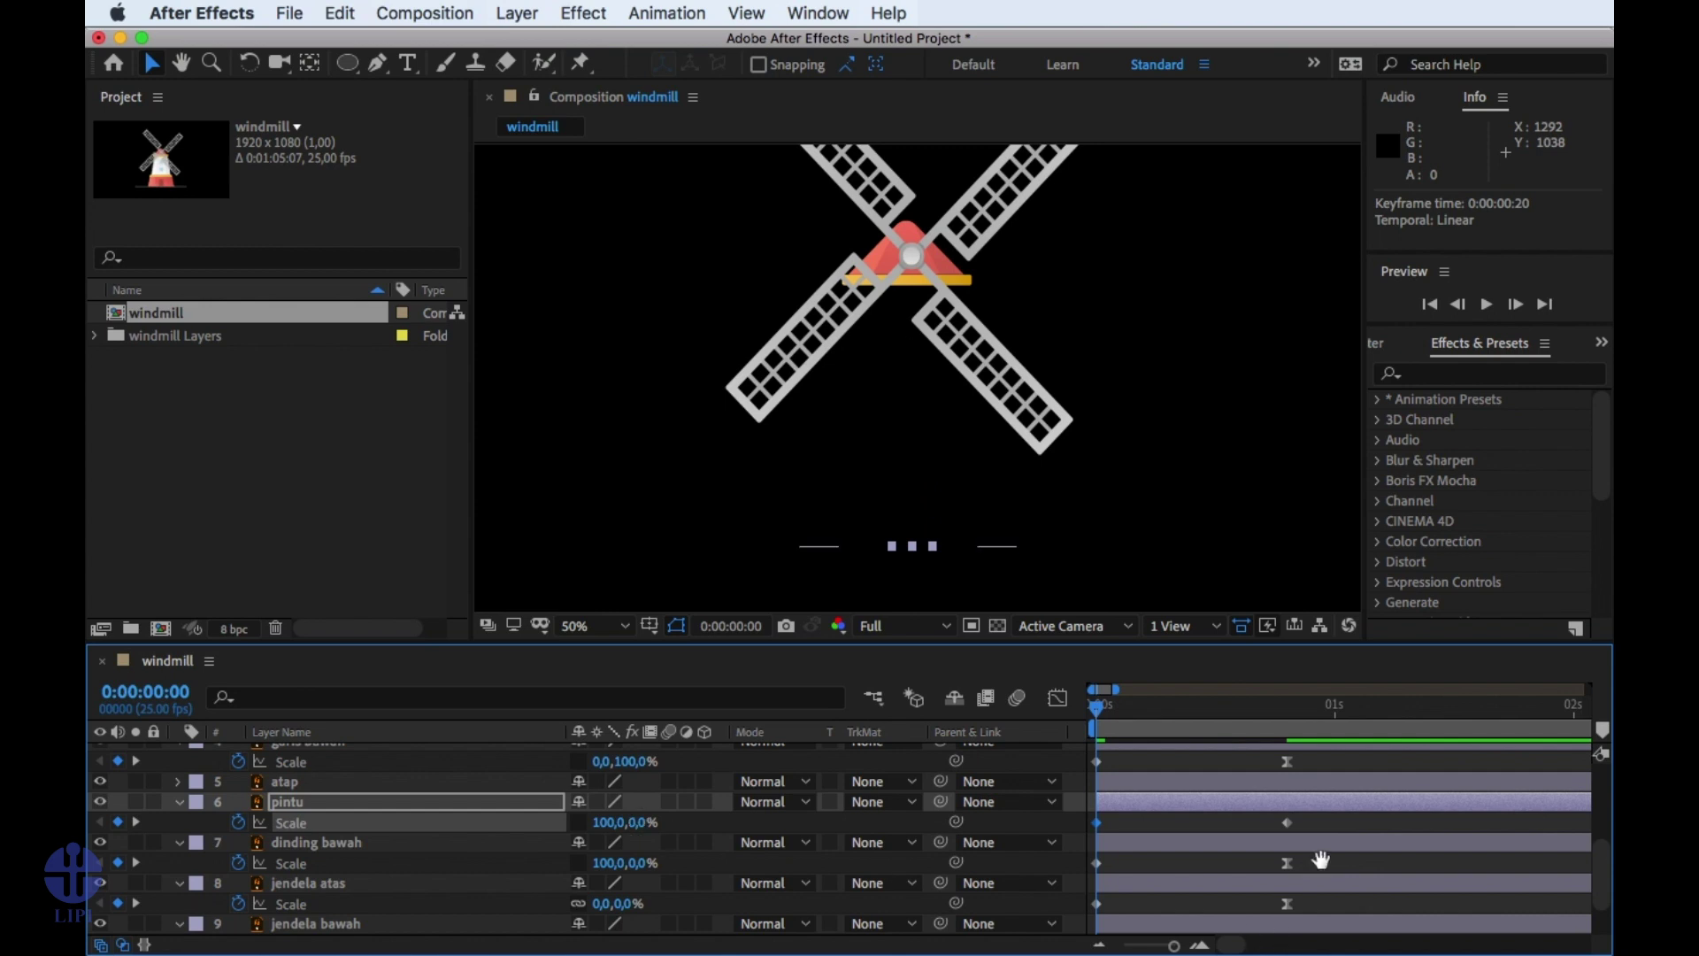
key(space)
key(space)
Apply Easy Ease to the pintu layer's Scale keyframe at 0:00:00:20 and lengthen its incoming influence handle in the speed graph.
drag(1244, 728, 1295, 793)
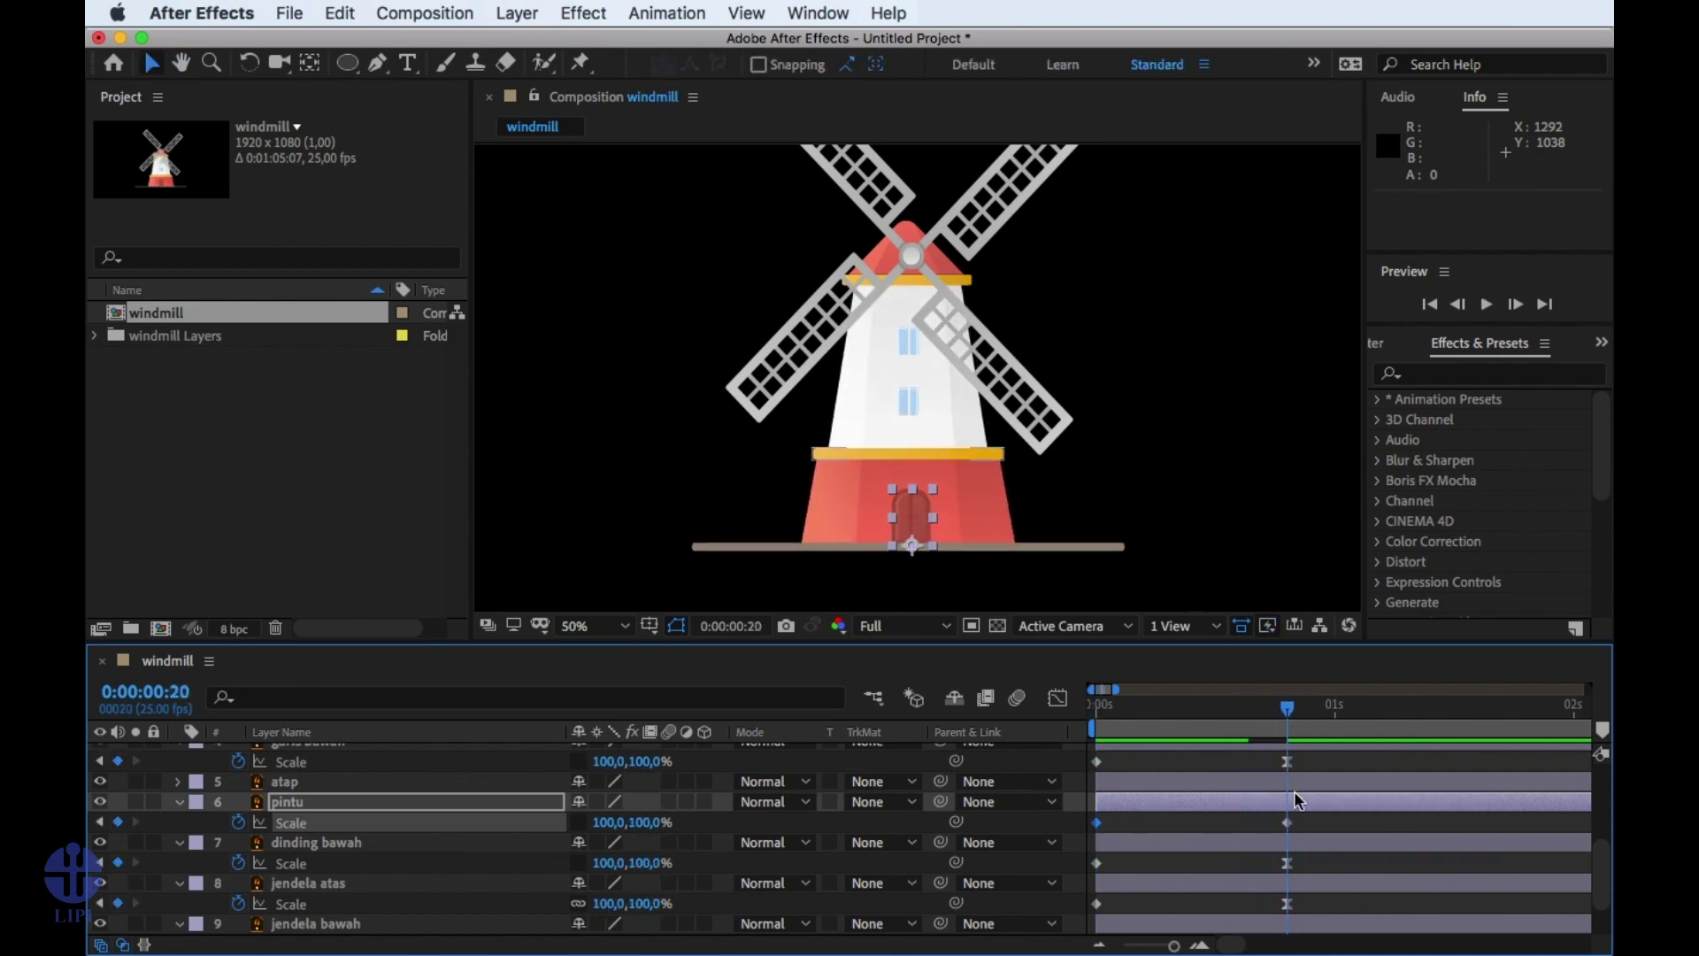
click(1288, 823)
right_click(1289, 823)
mouse_move(1339, 928)
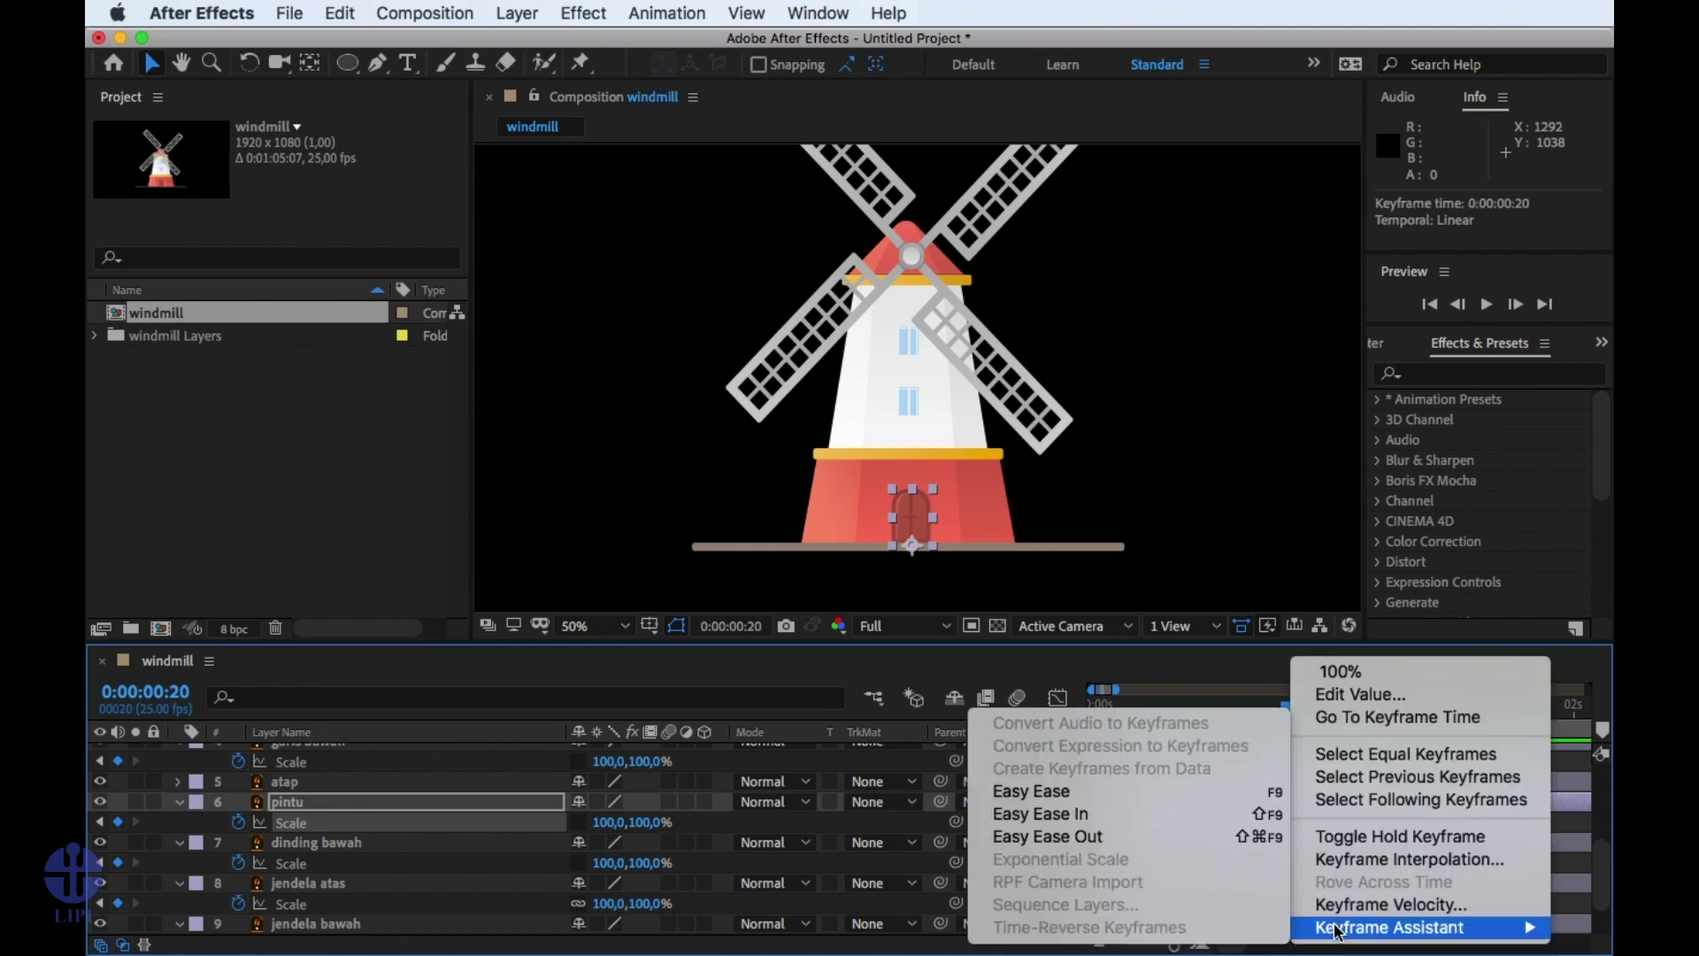
click(1185, 801)
click(1057, 697)
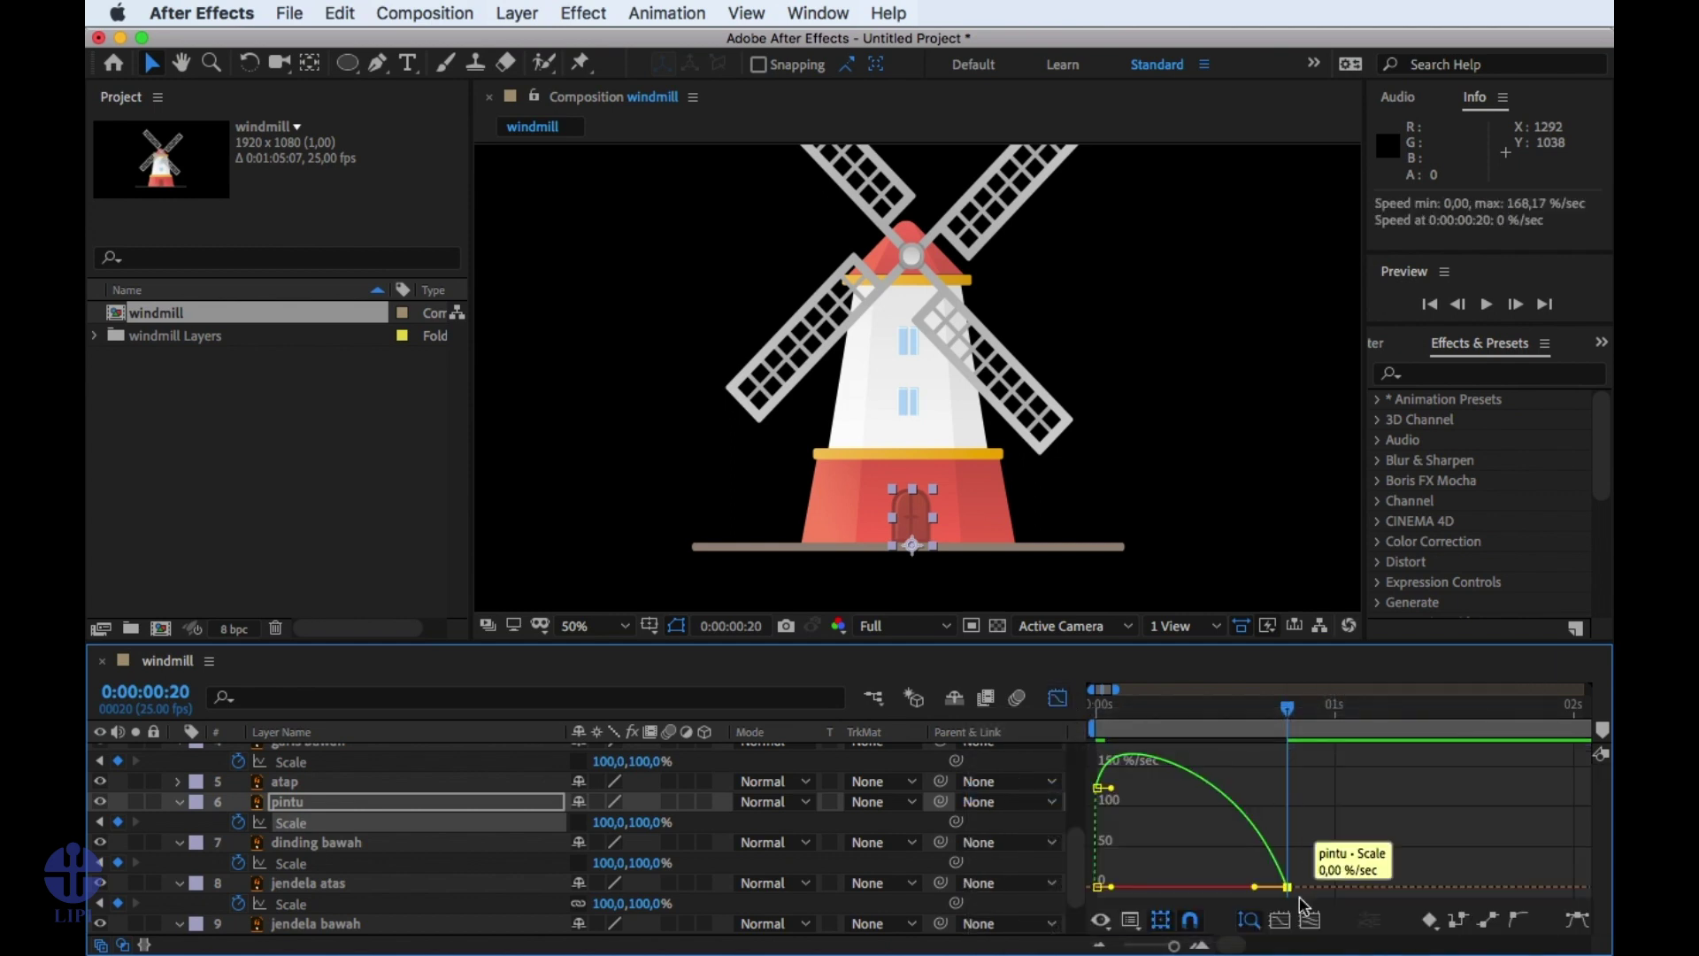
drag(1255, 887, 1206, 890)
click(1057, 696)
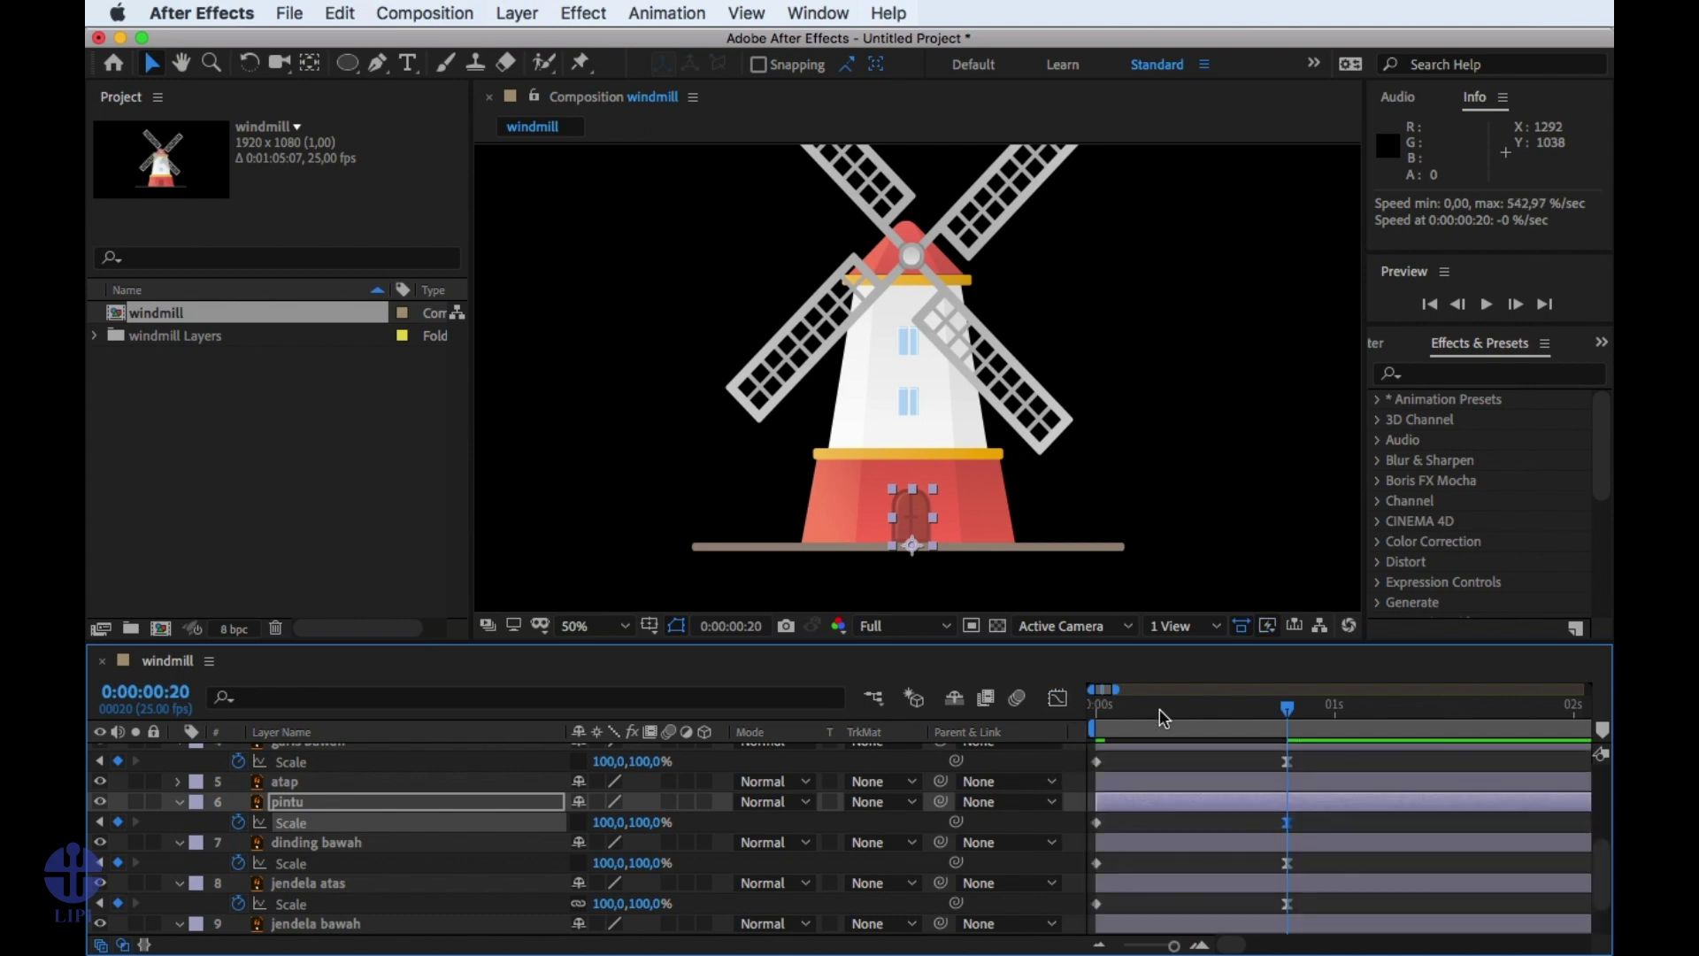
Preview the windmill animation from the start several times to check the door's eased growth.
drag(1157, 713, 1081, 708)
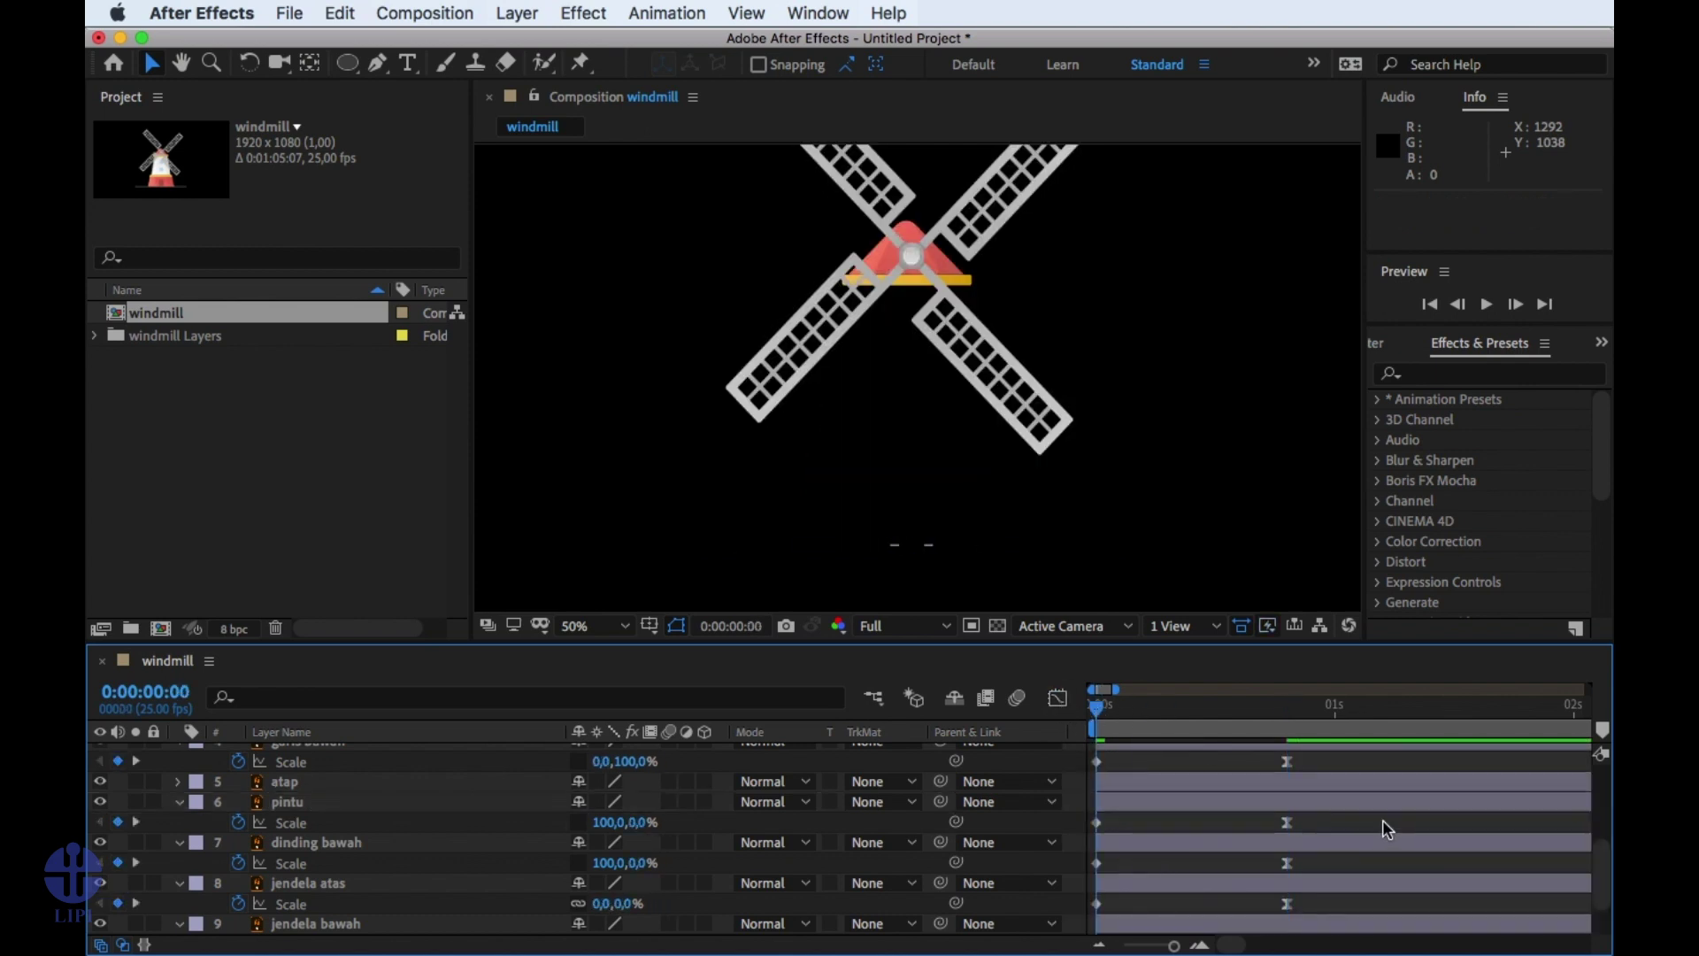
key(space)
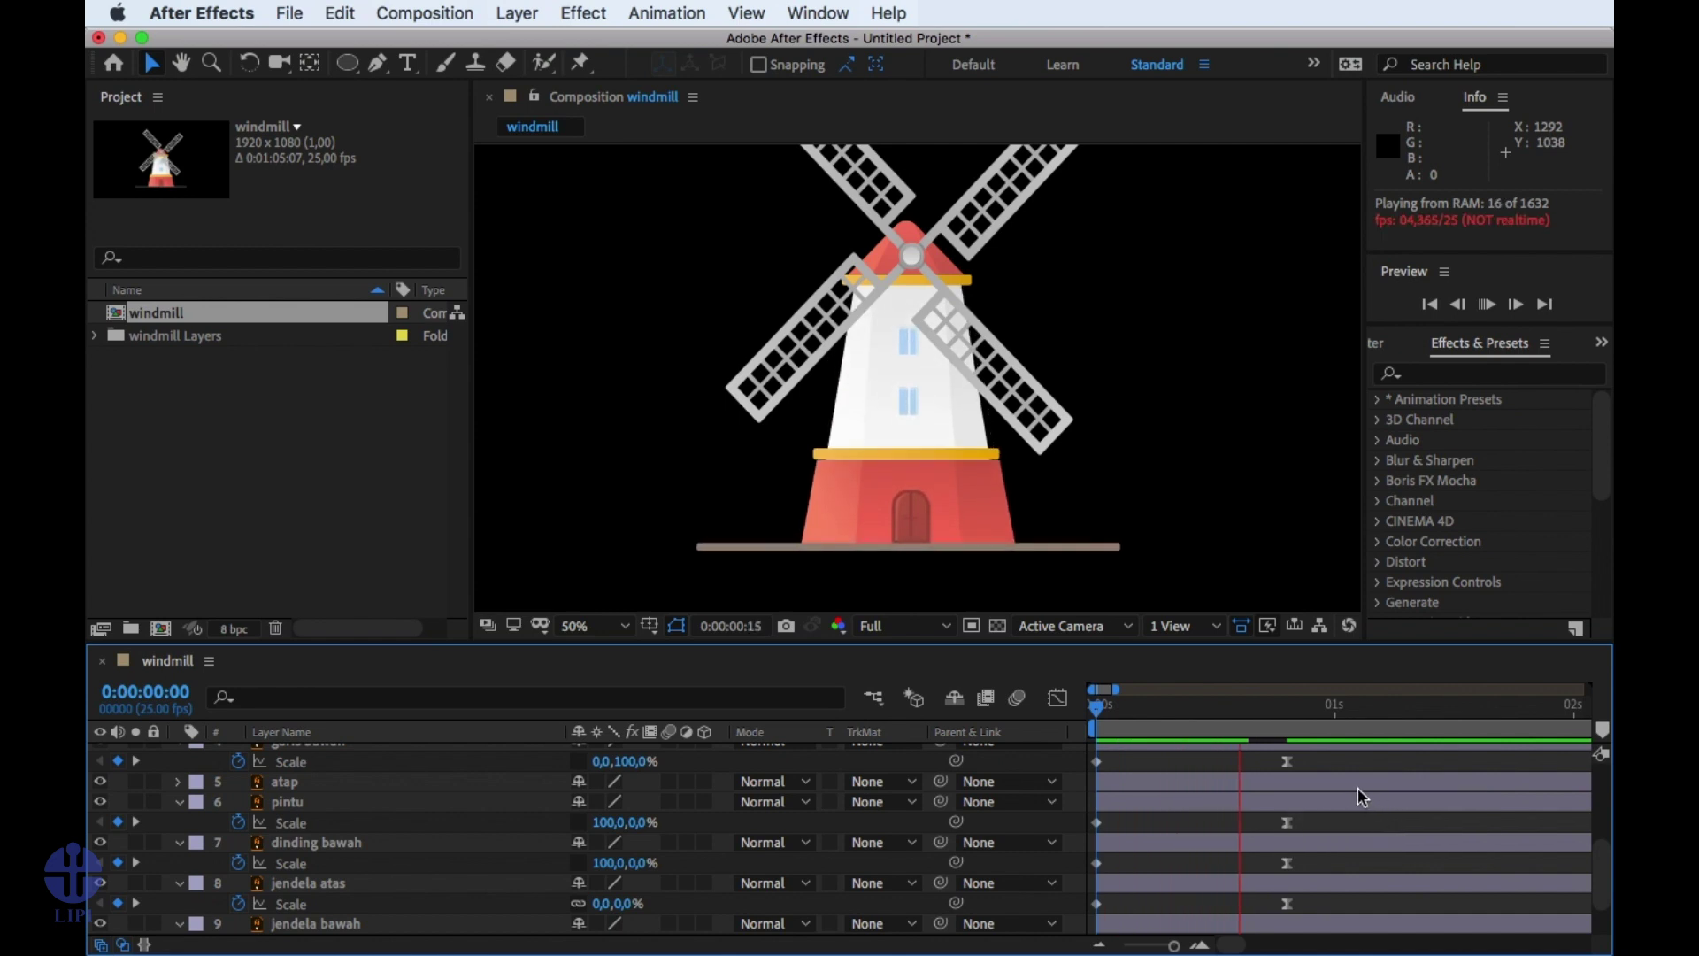
key(space)
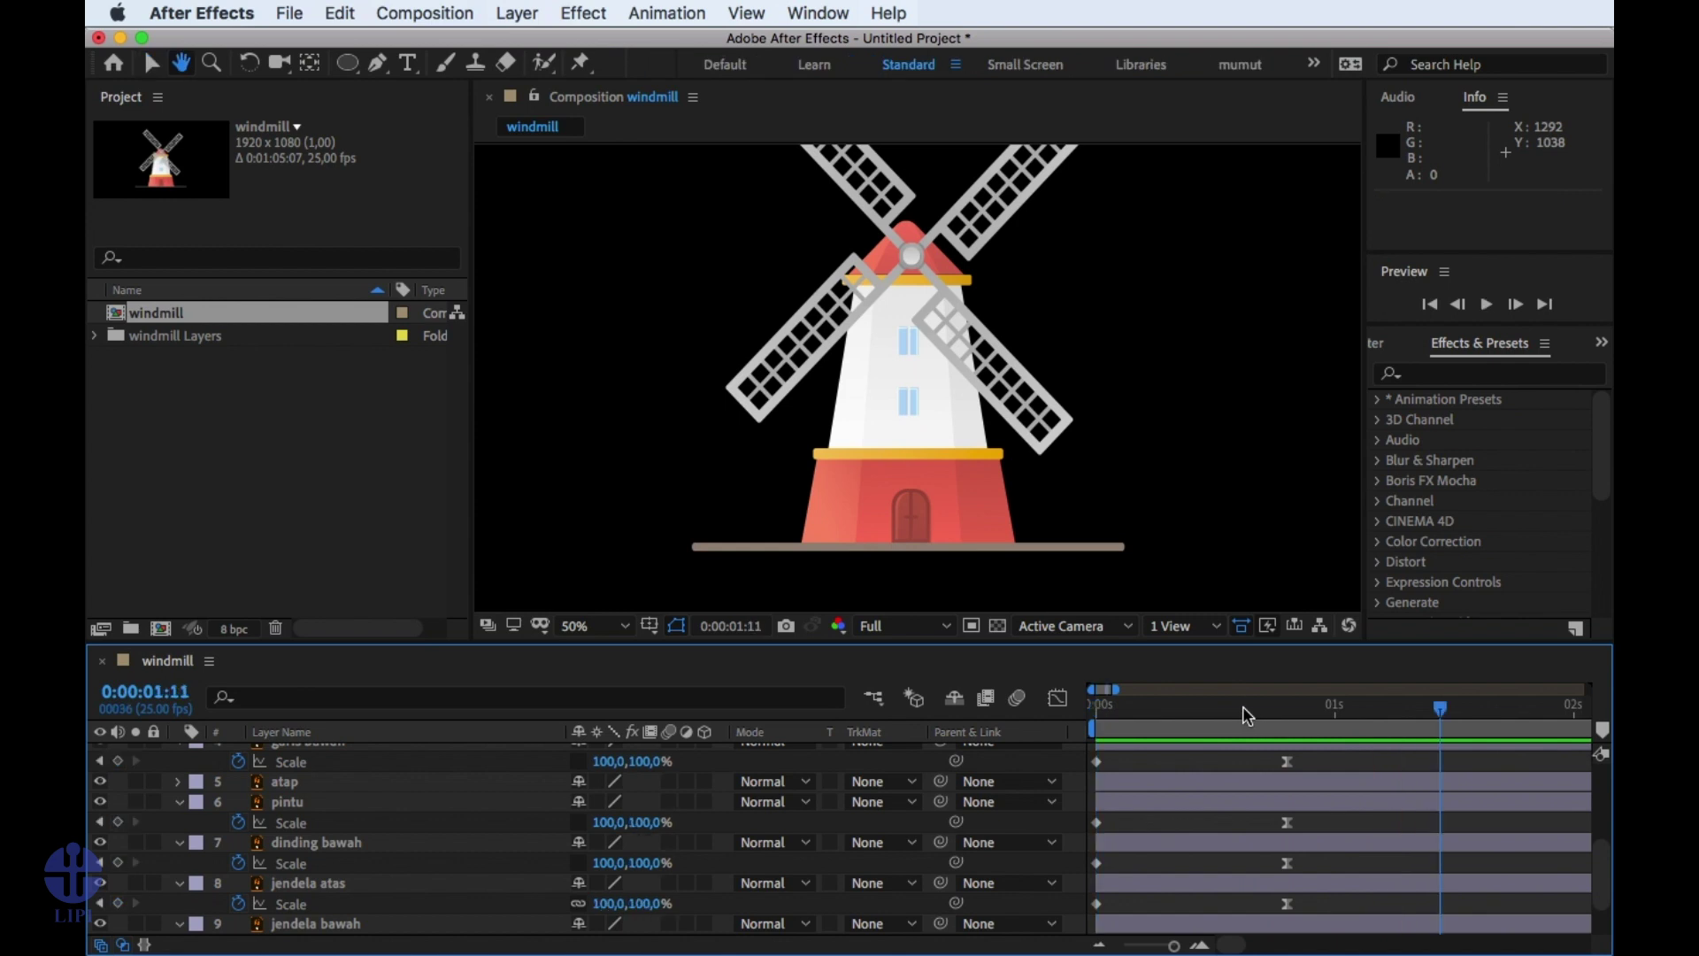
key(space)
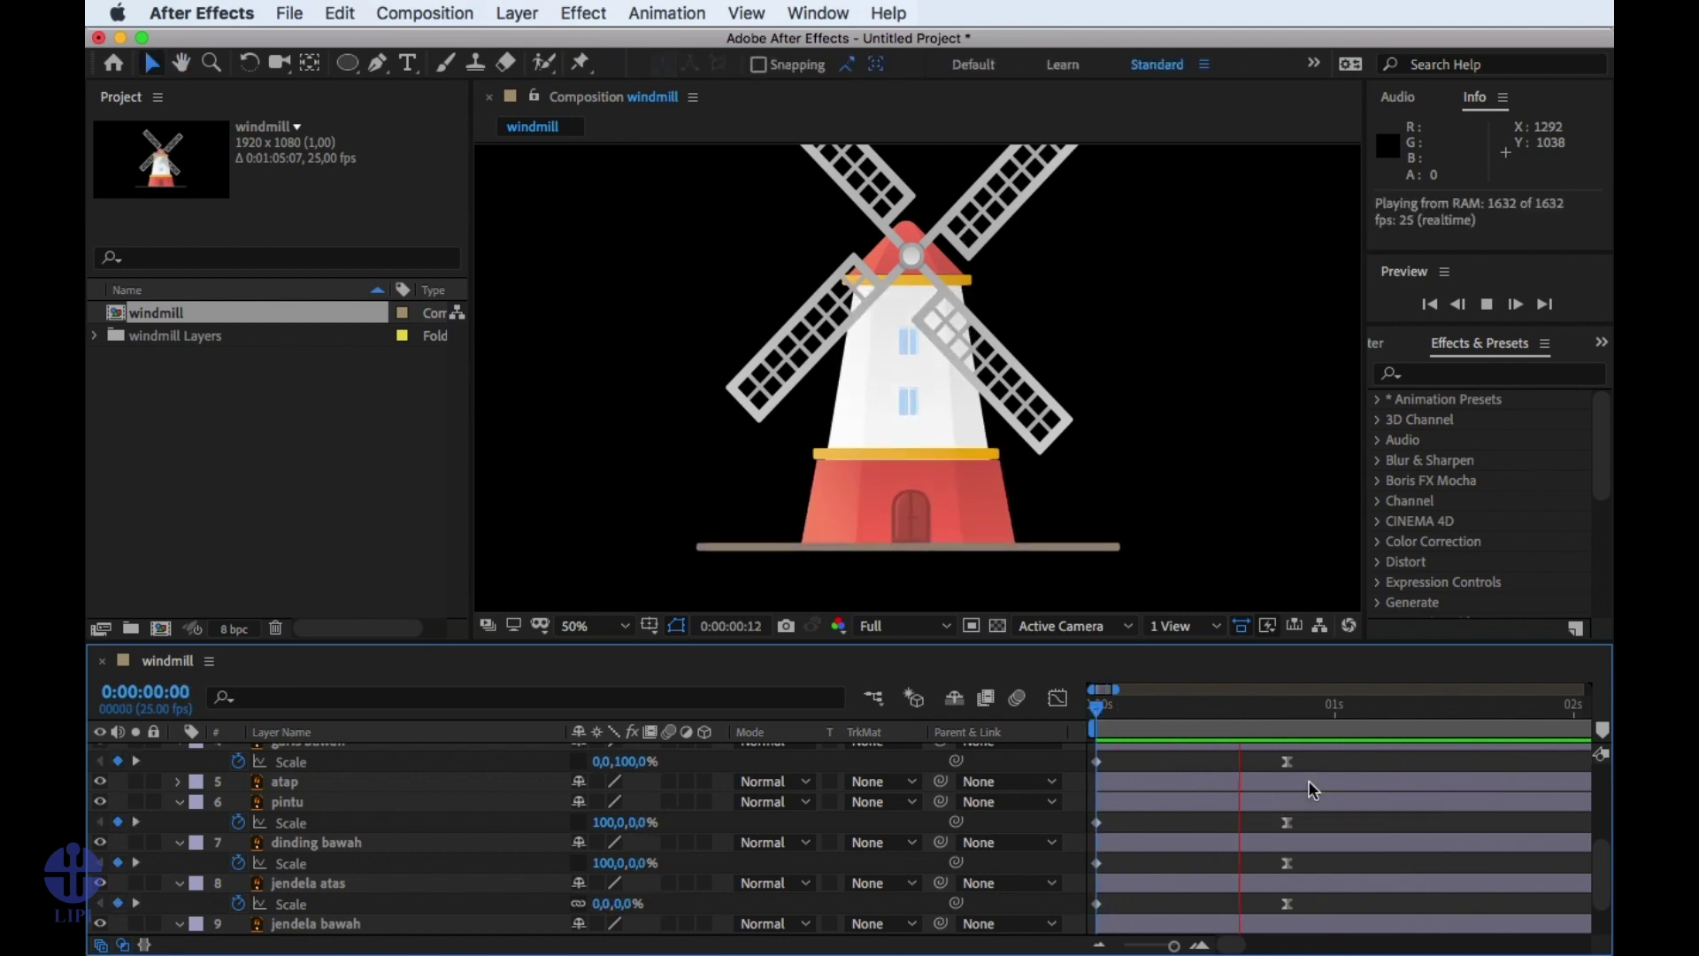
key(space)
key(space)
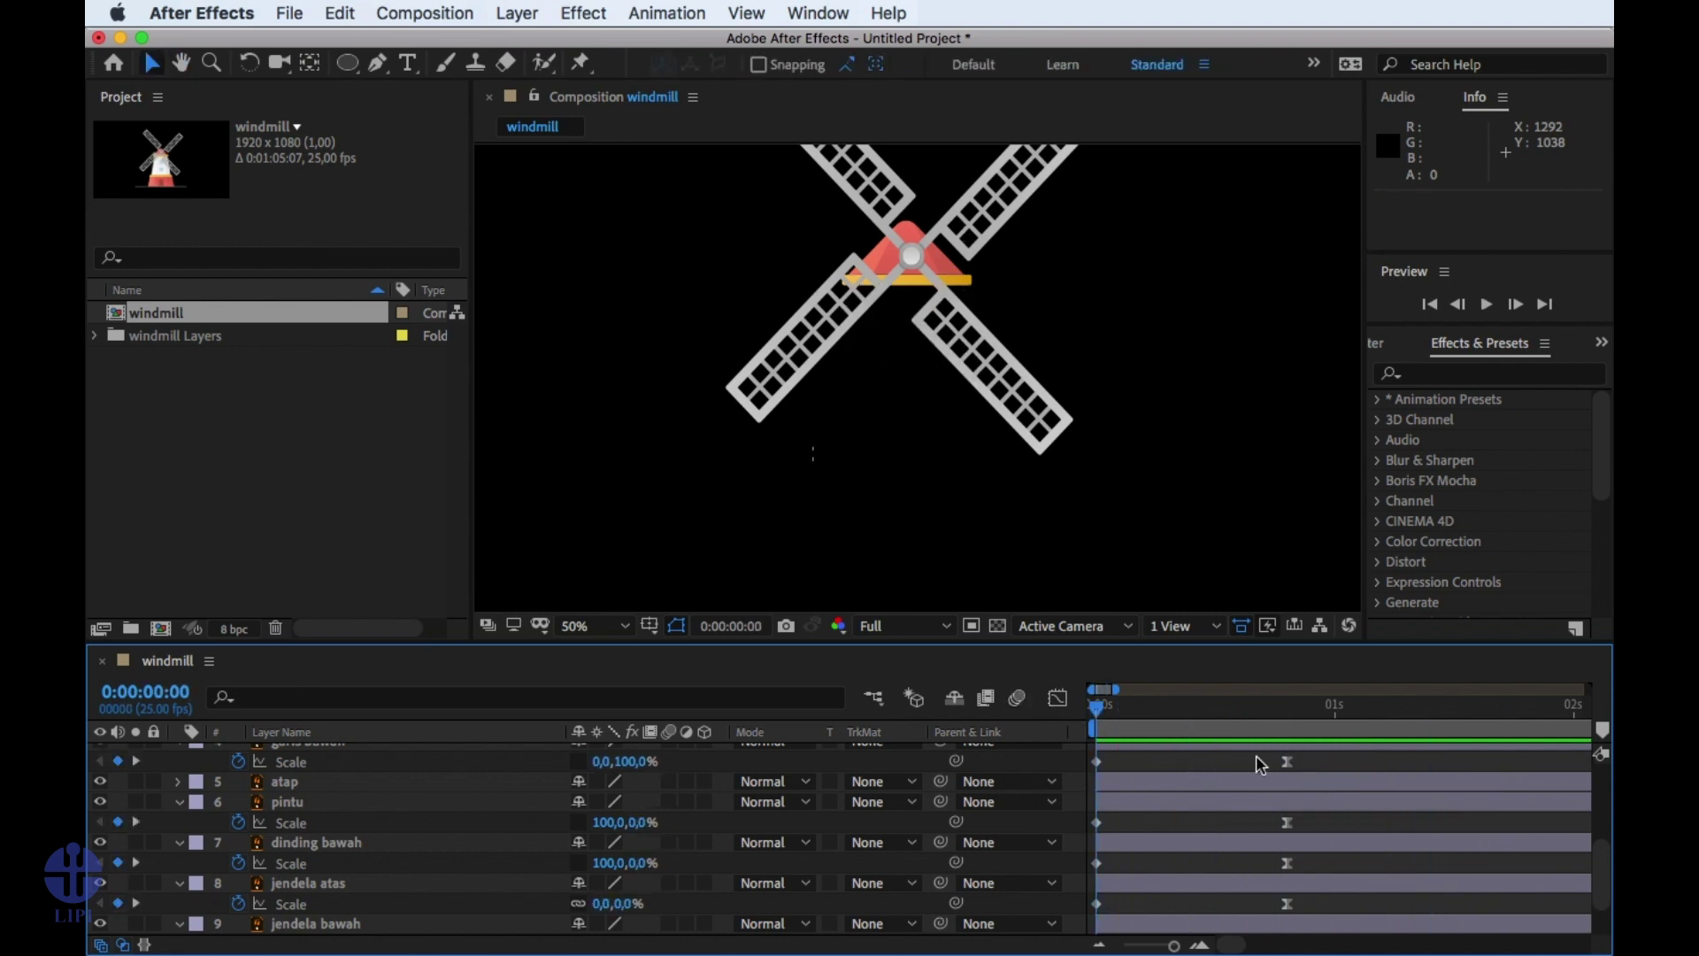
key(space)
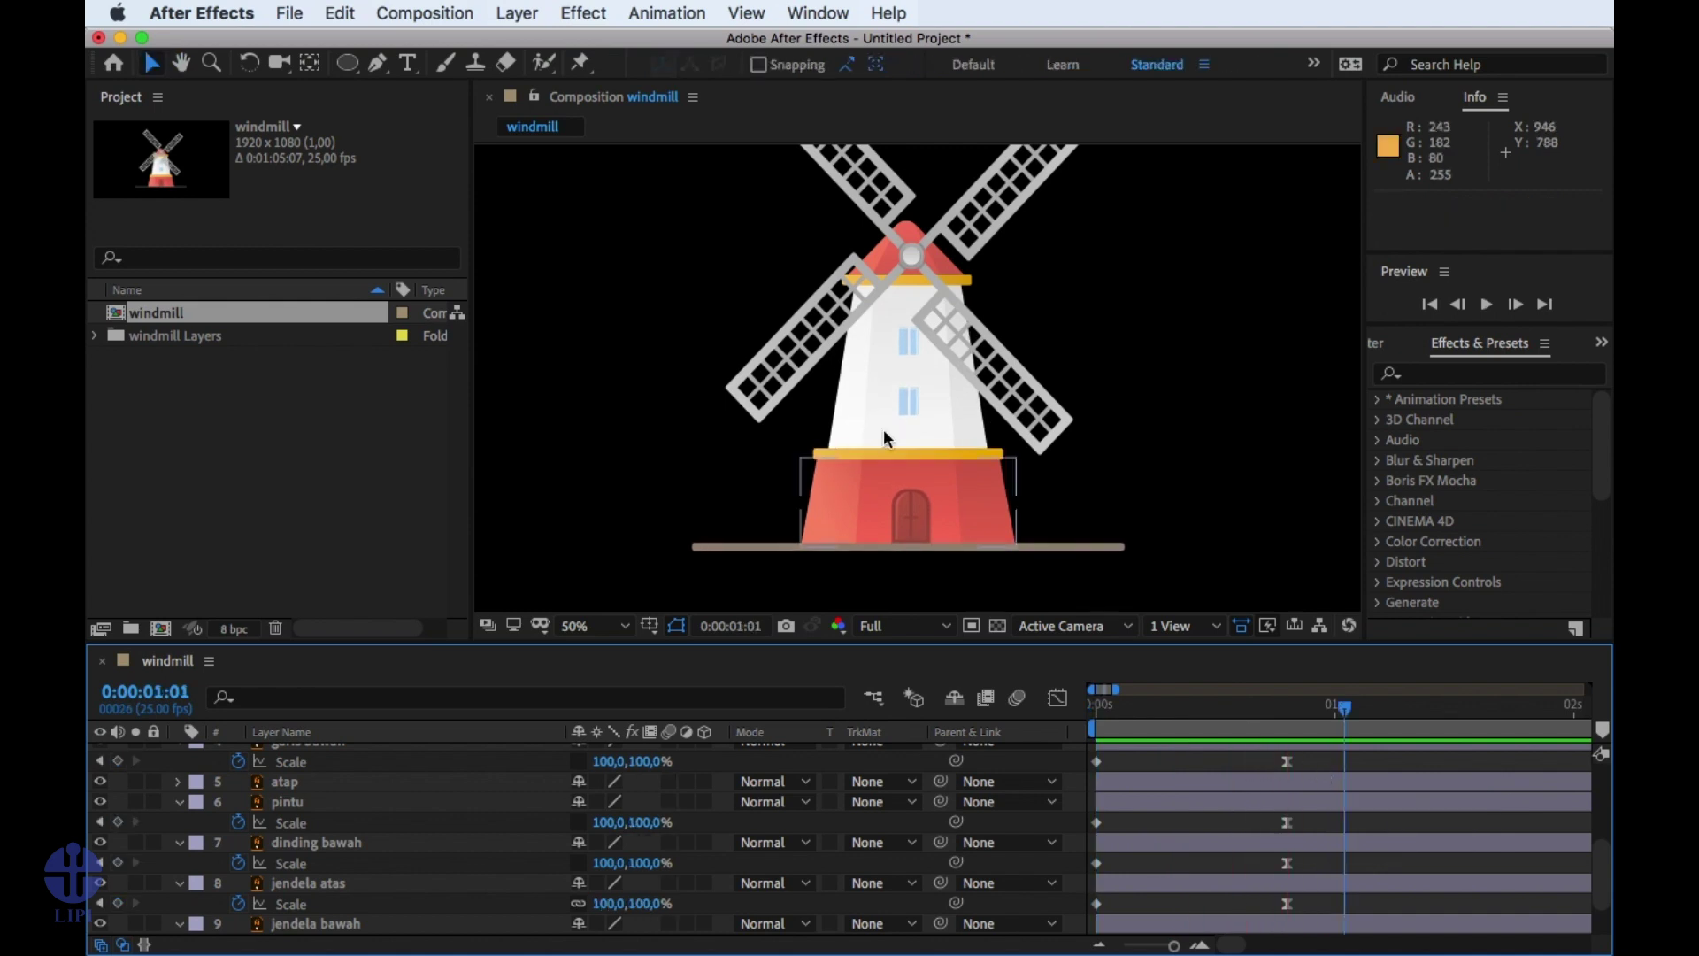
Add a 100% Scale keyframe to the Garis atas layer at 0:00:00:20.
drag(963, 306, 916, 400)
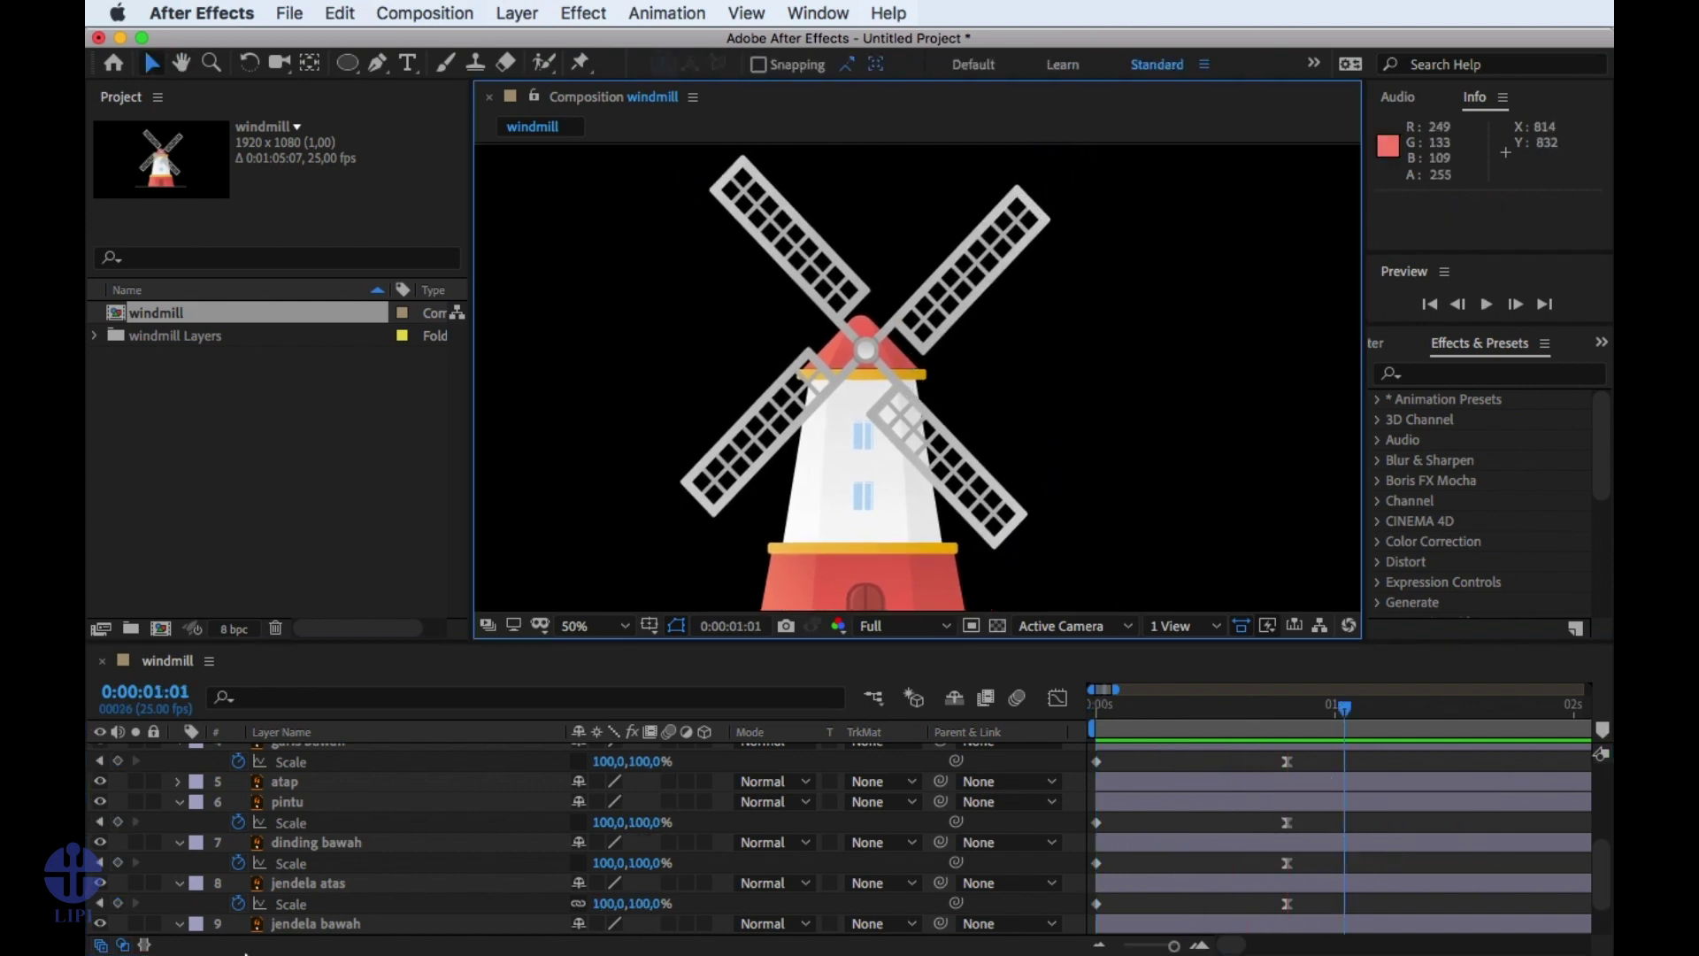
scroll(333, 815, up, 4)
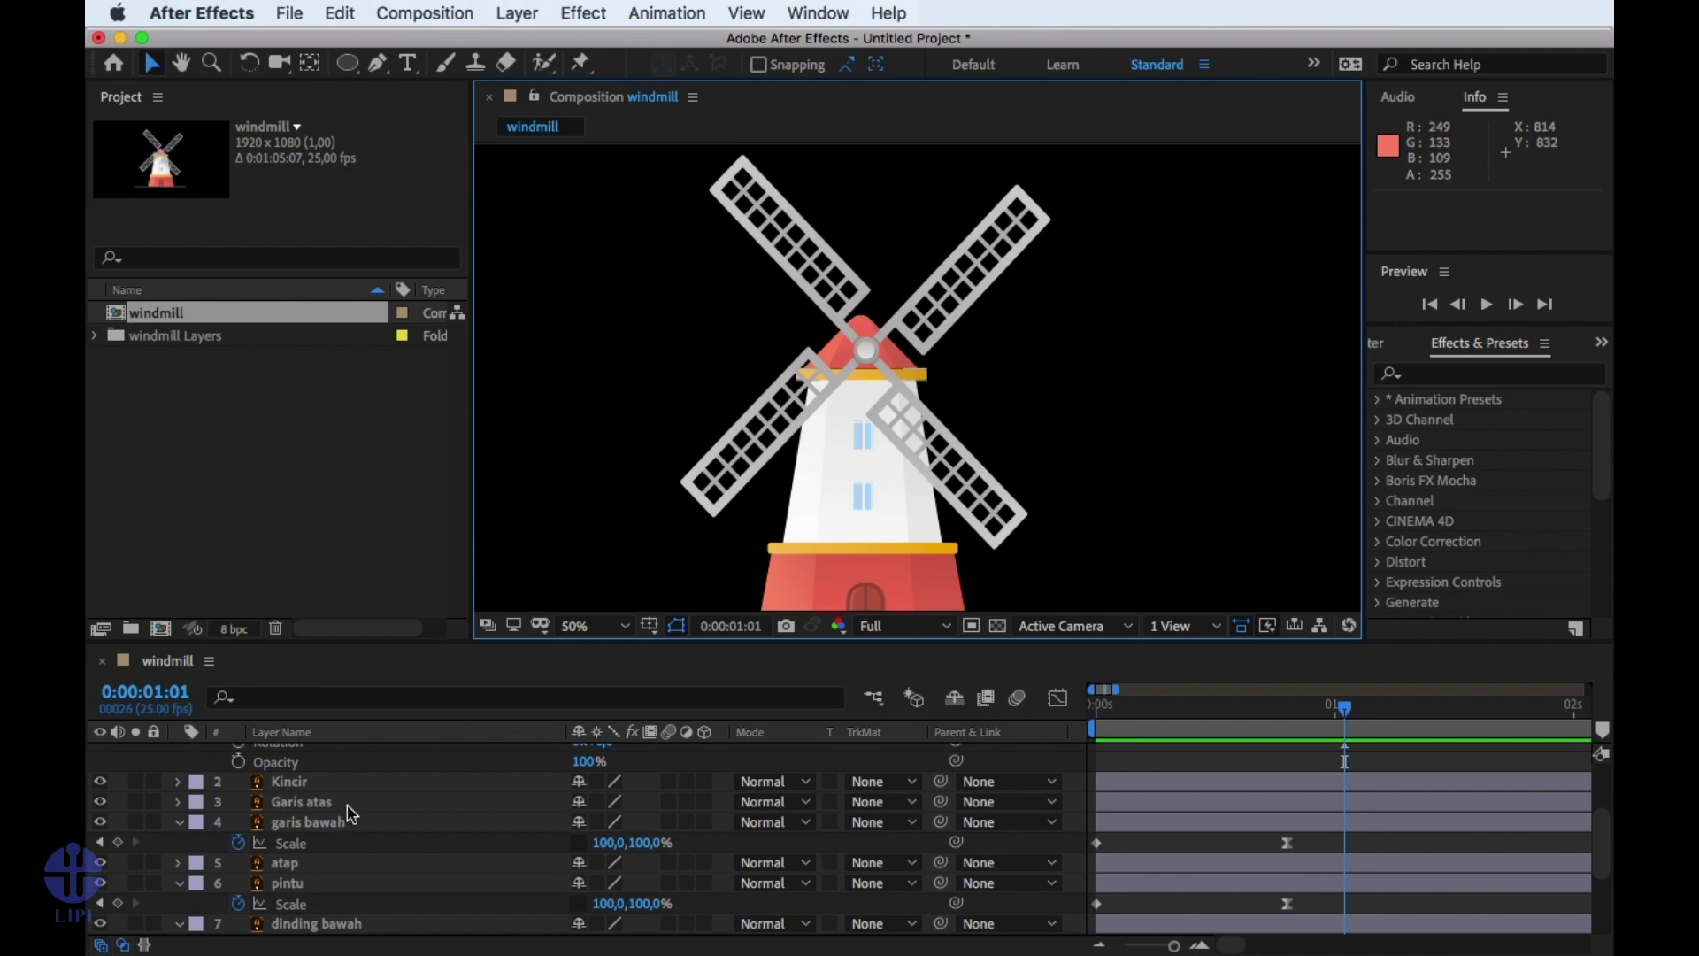
click(346, 803)
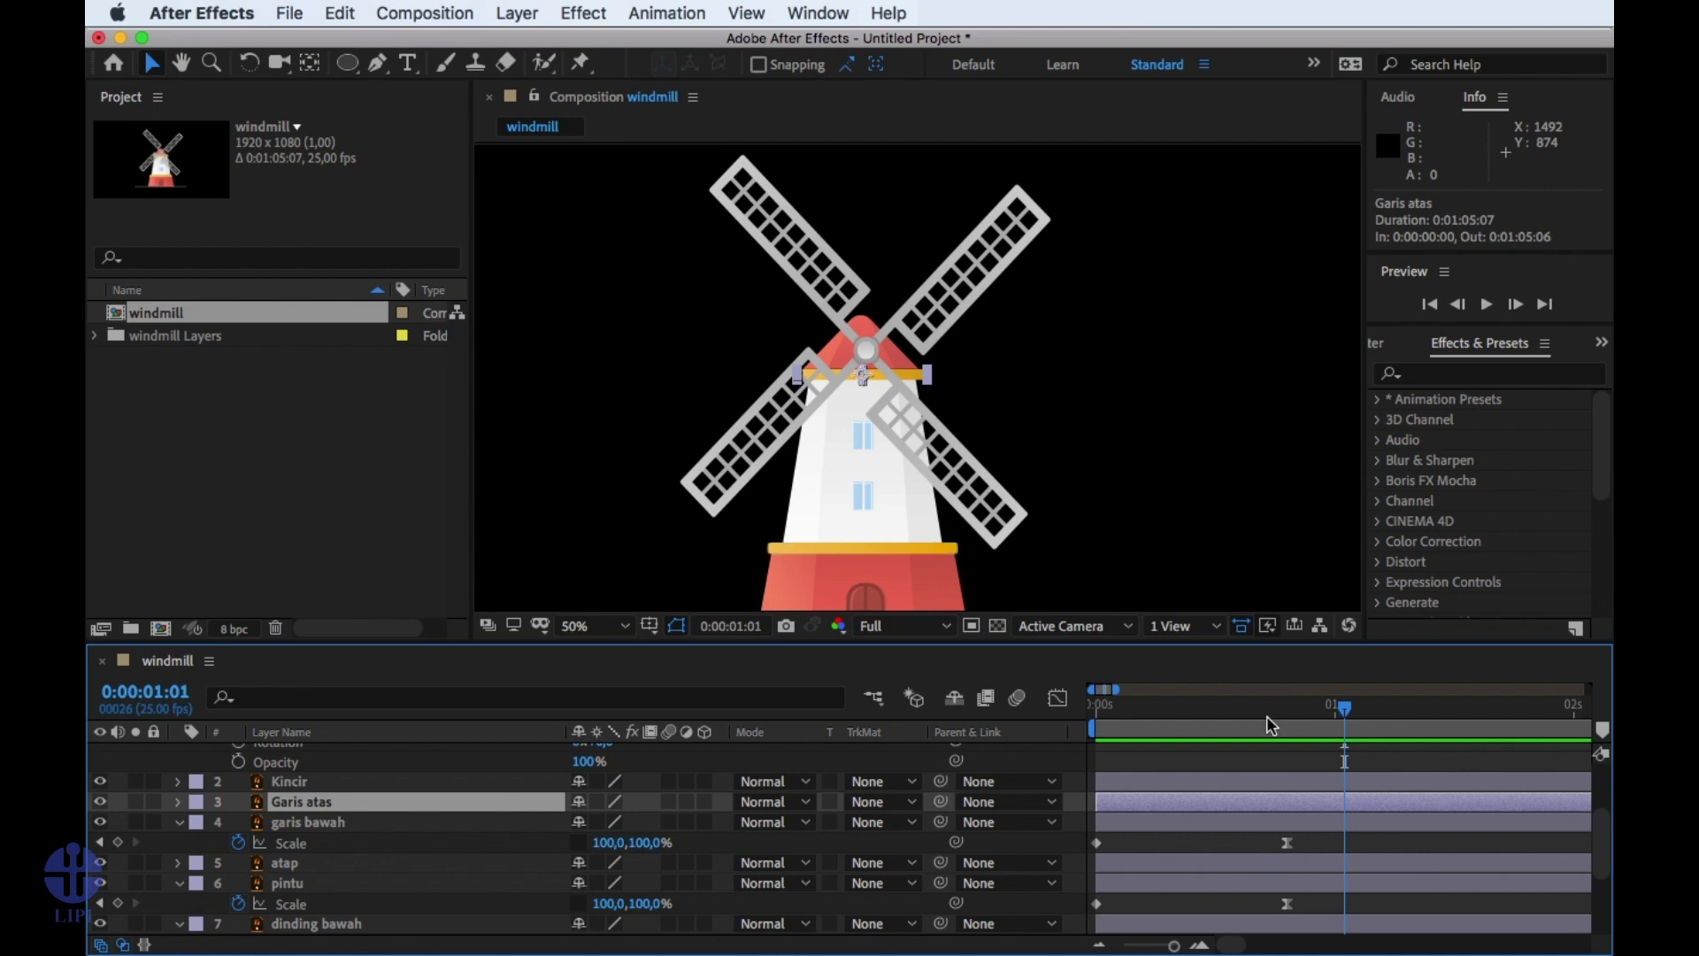
drag(1273, 713, 1280, 714)
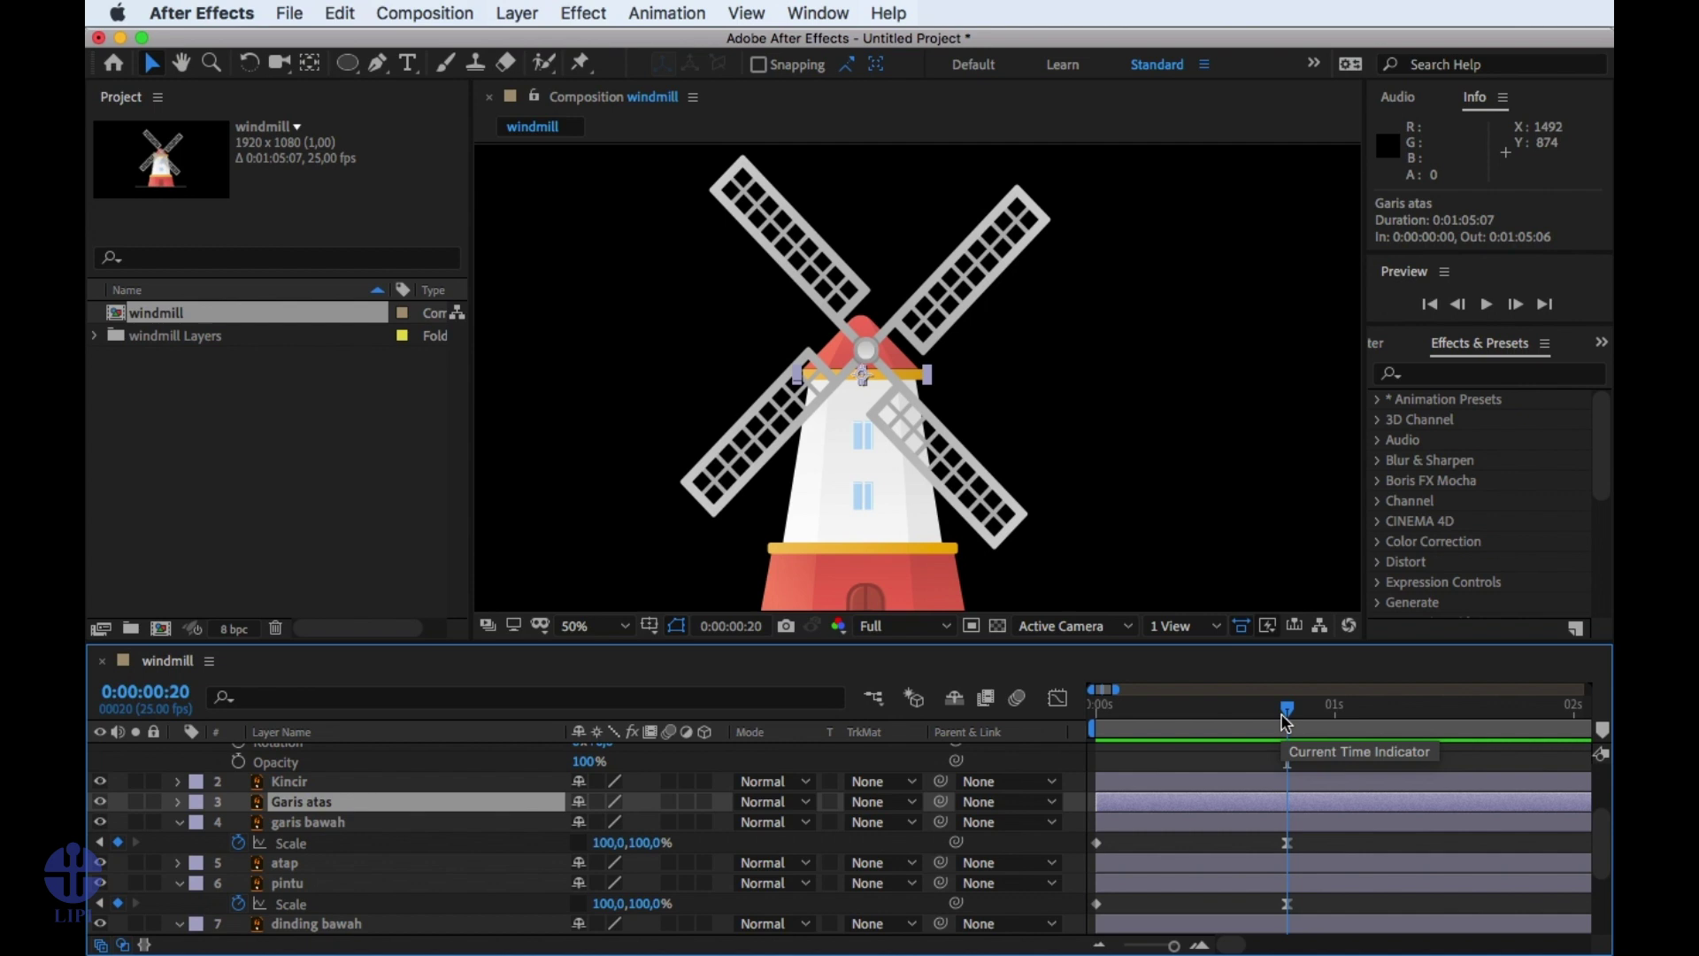
key(s)
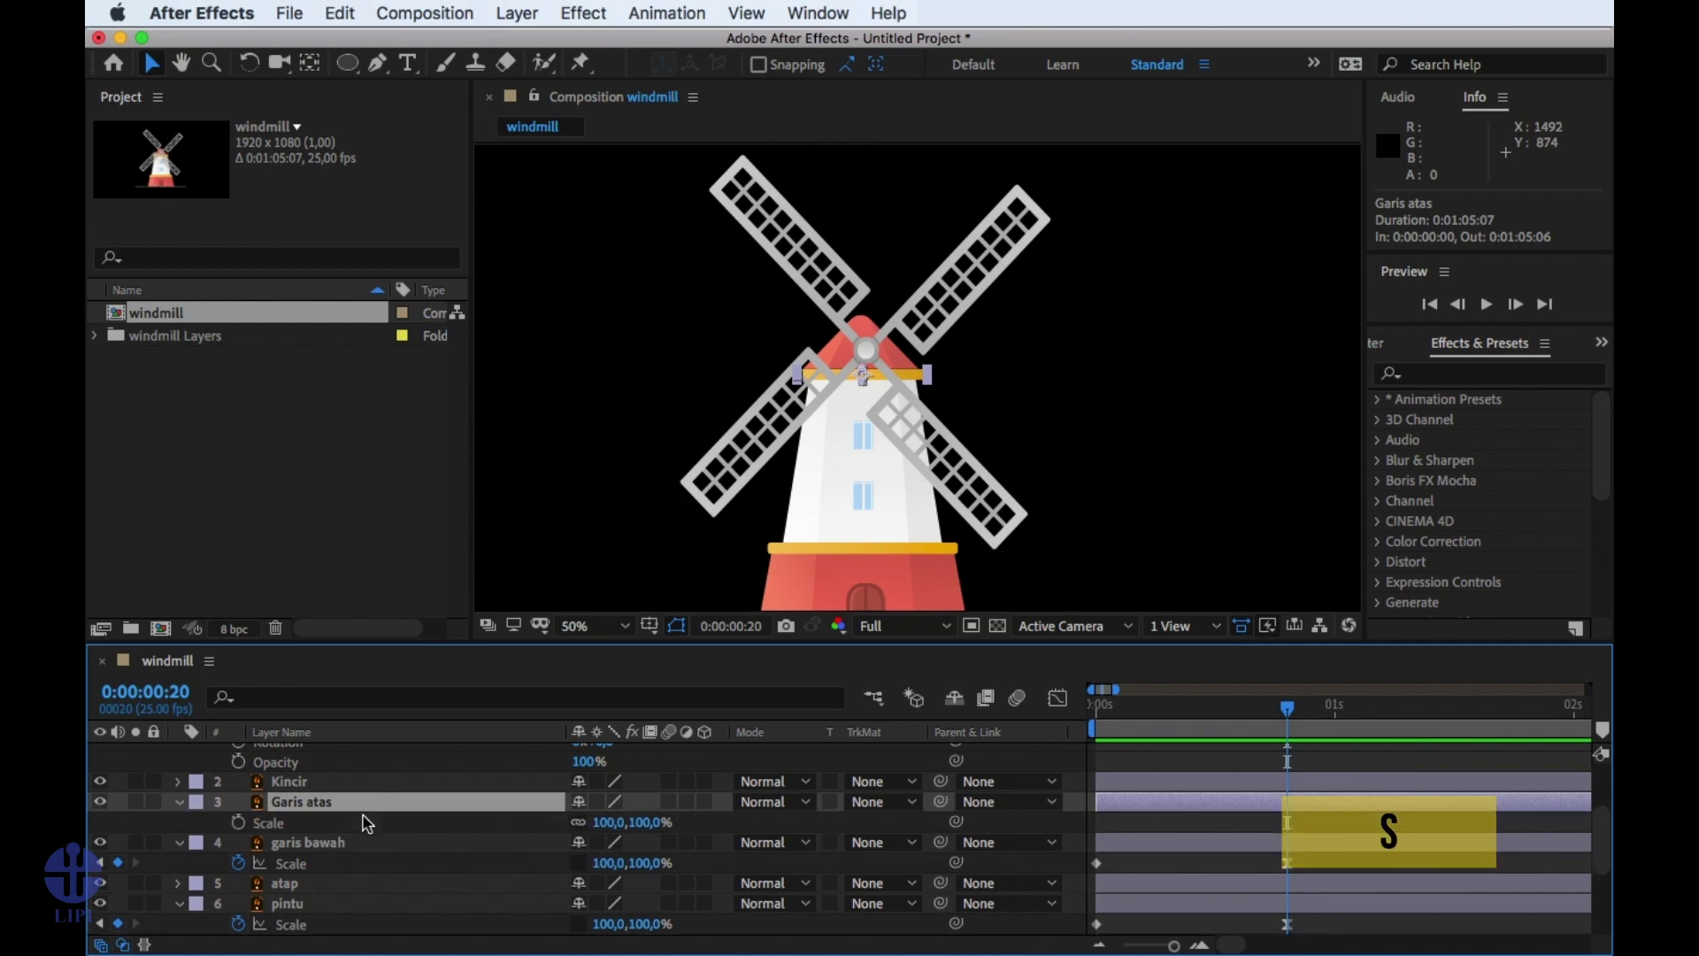
click(239, 823)
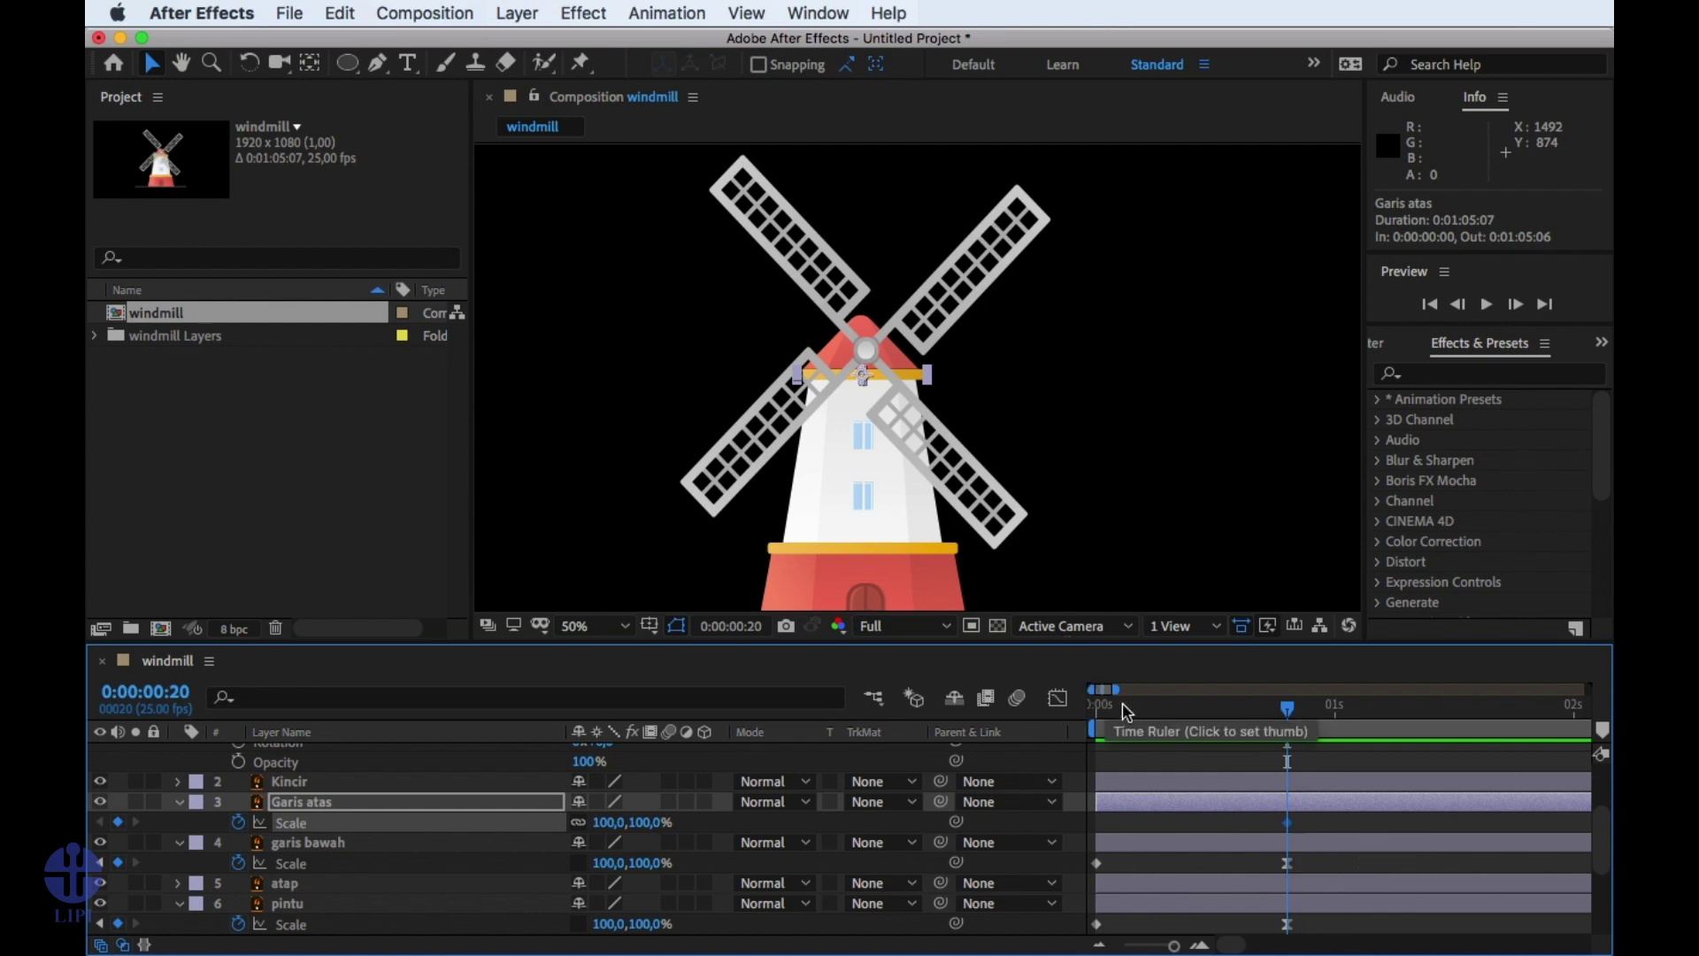
With the time at 0:00:00:00, move the Garis atas layer's anchor point to the right end of the upper yellow bar.
click(1085, 708)
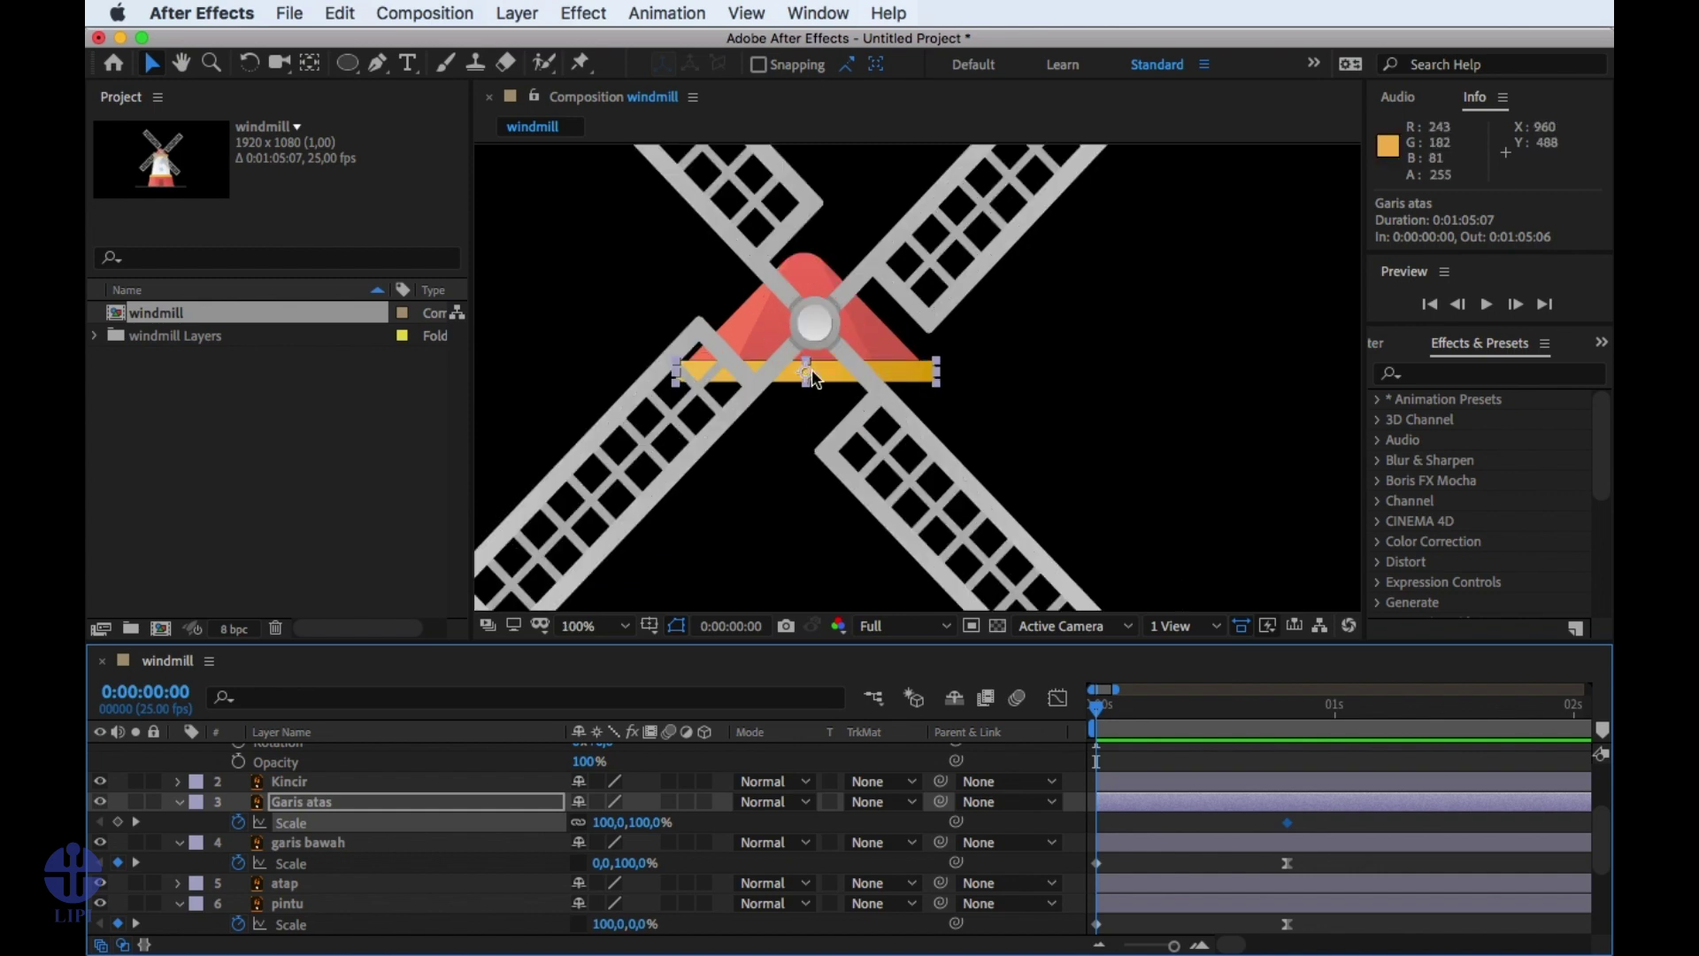
key(y)
key(period)
drag(842, 380, 938, 372)
key(v)
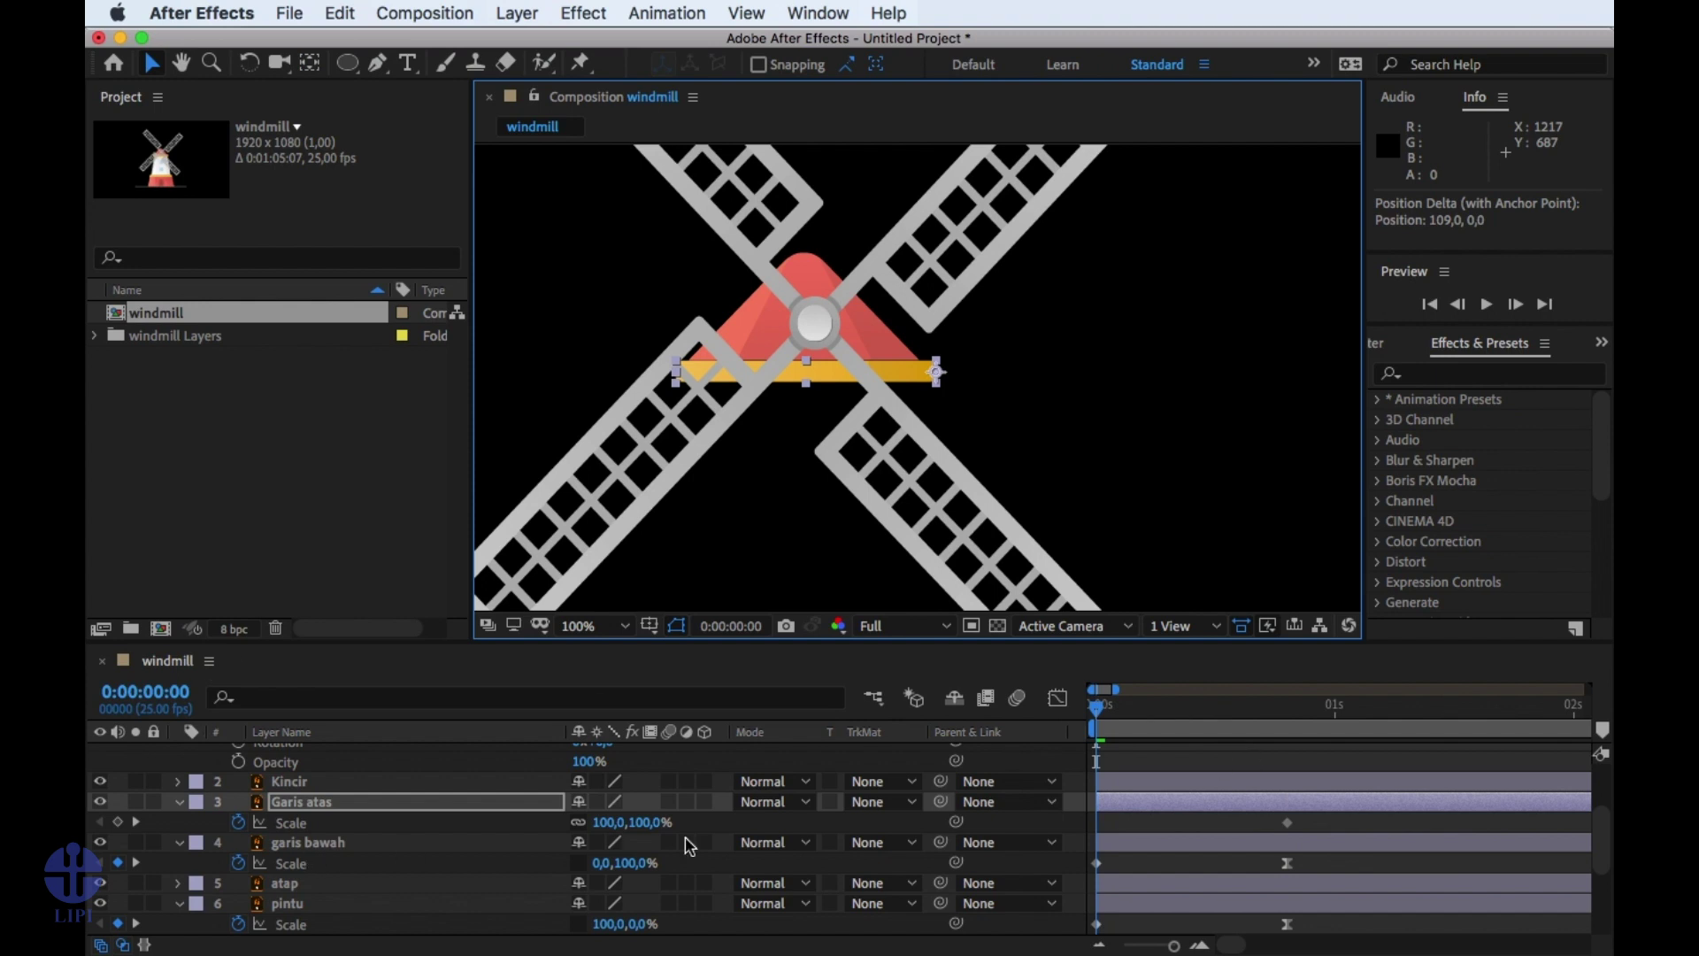
Unlink the Garis atas layer's Scale dimensions and set its horizontal scale to 0% at 0:00:00:00.
click(578, 823)
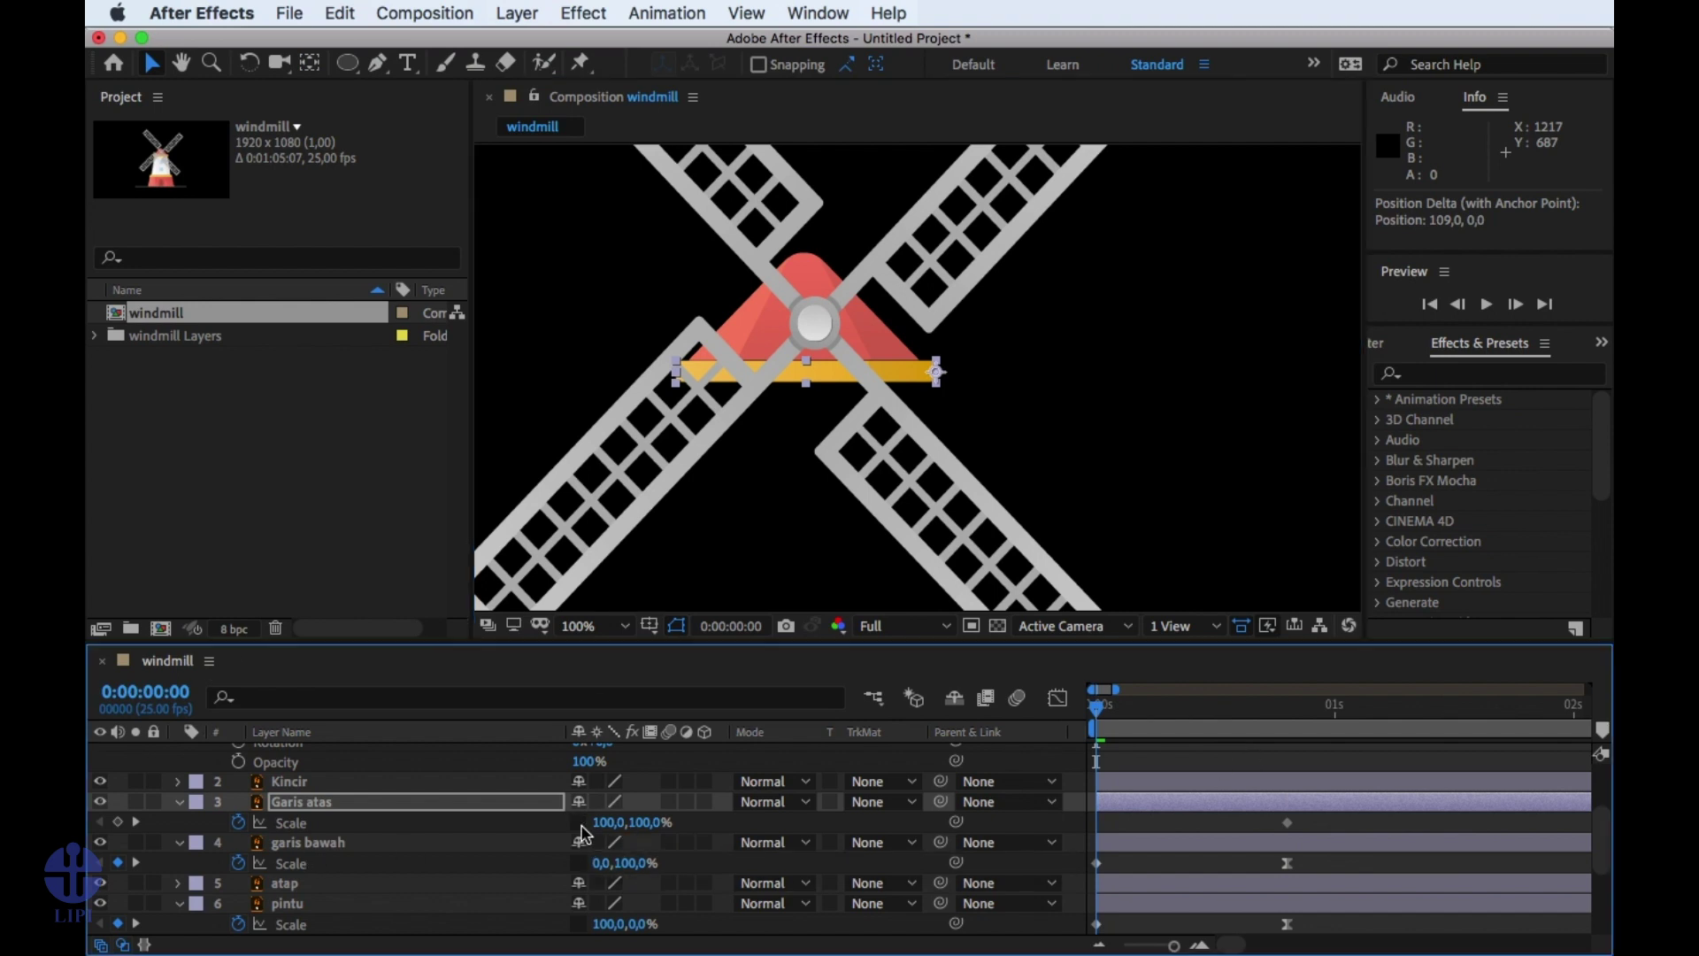
click(611, 822)
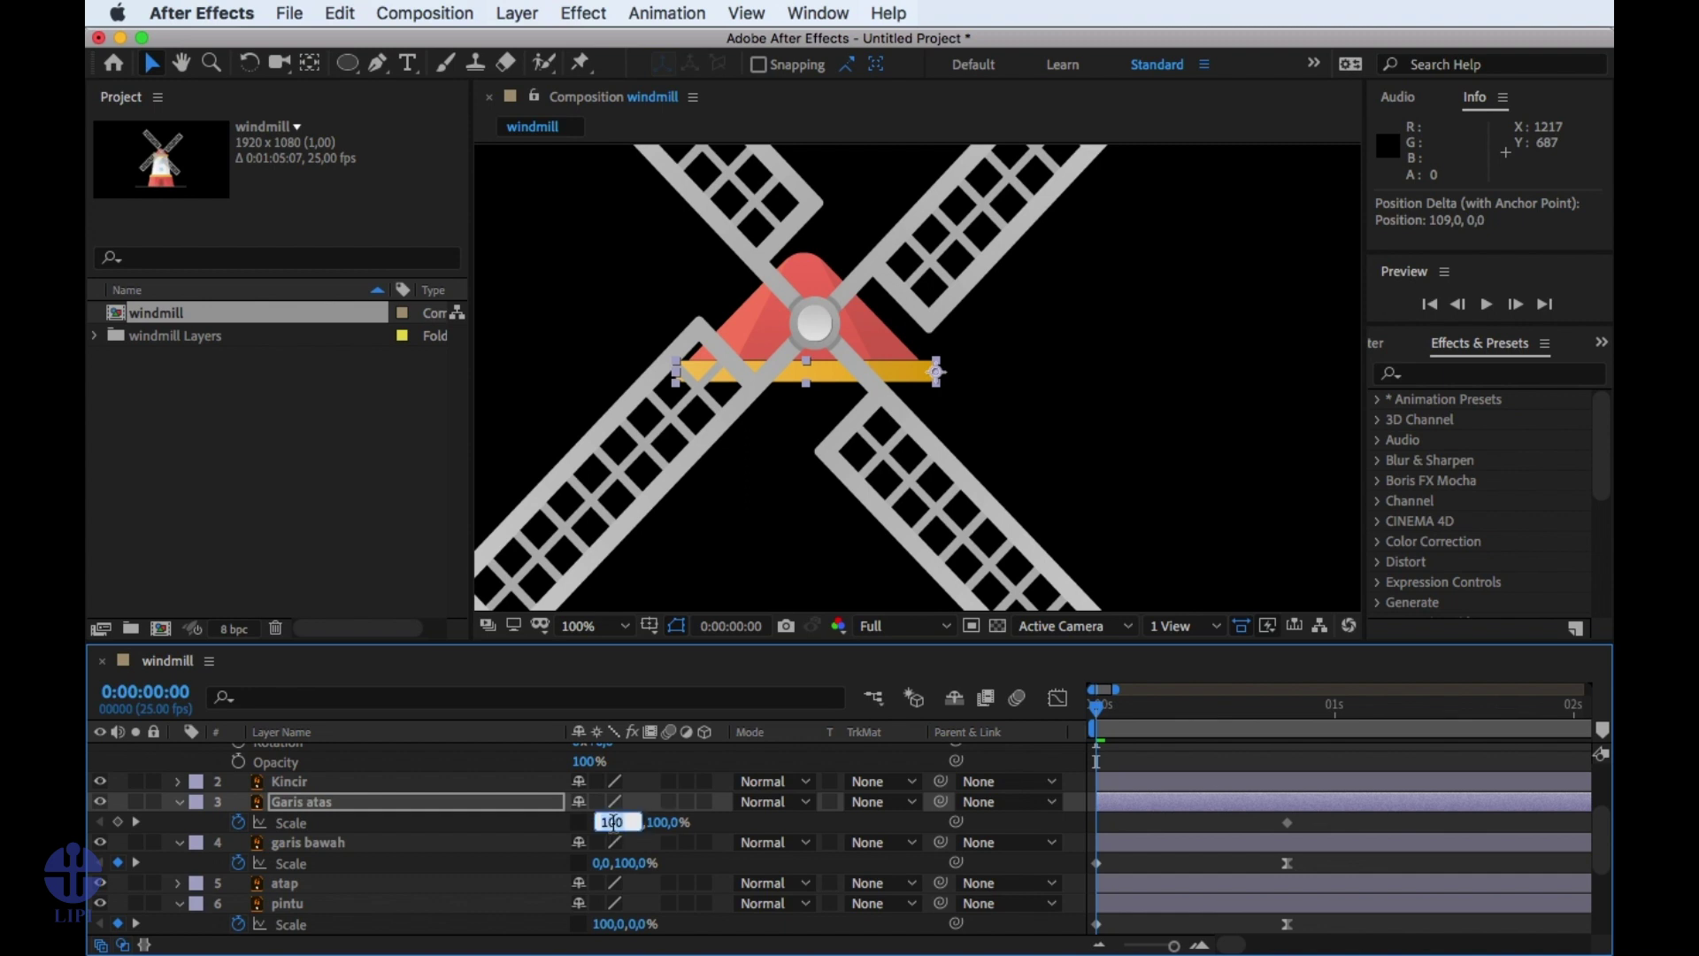
key(Return)
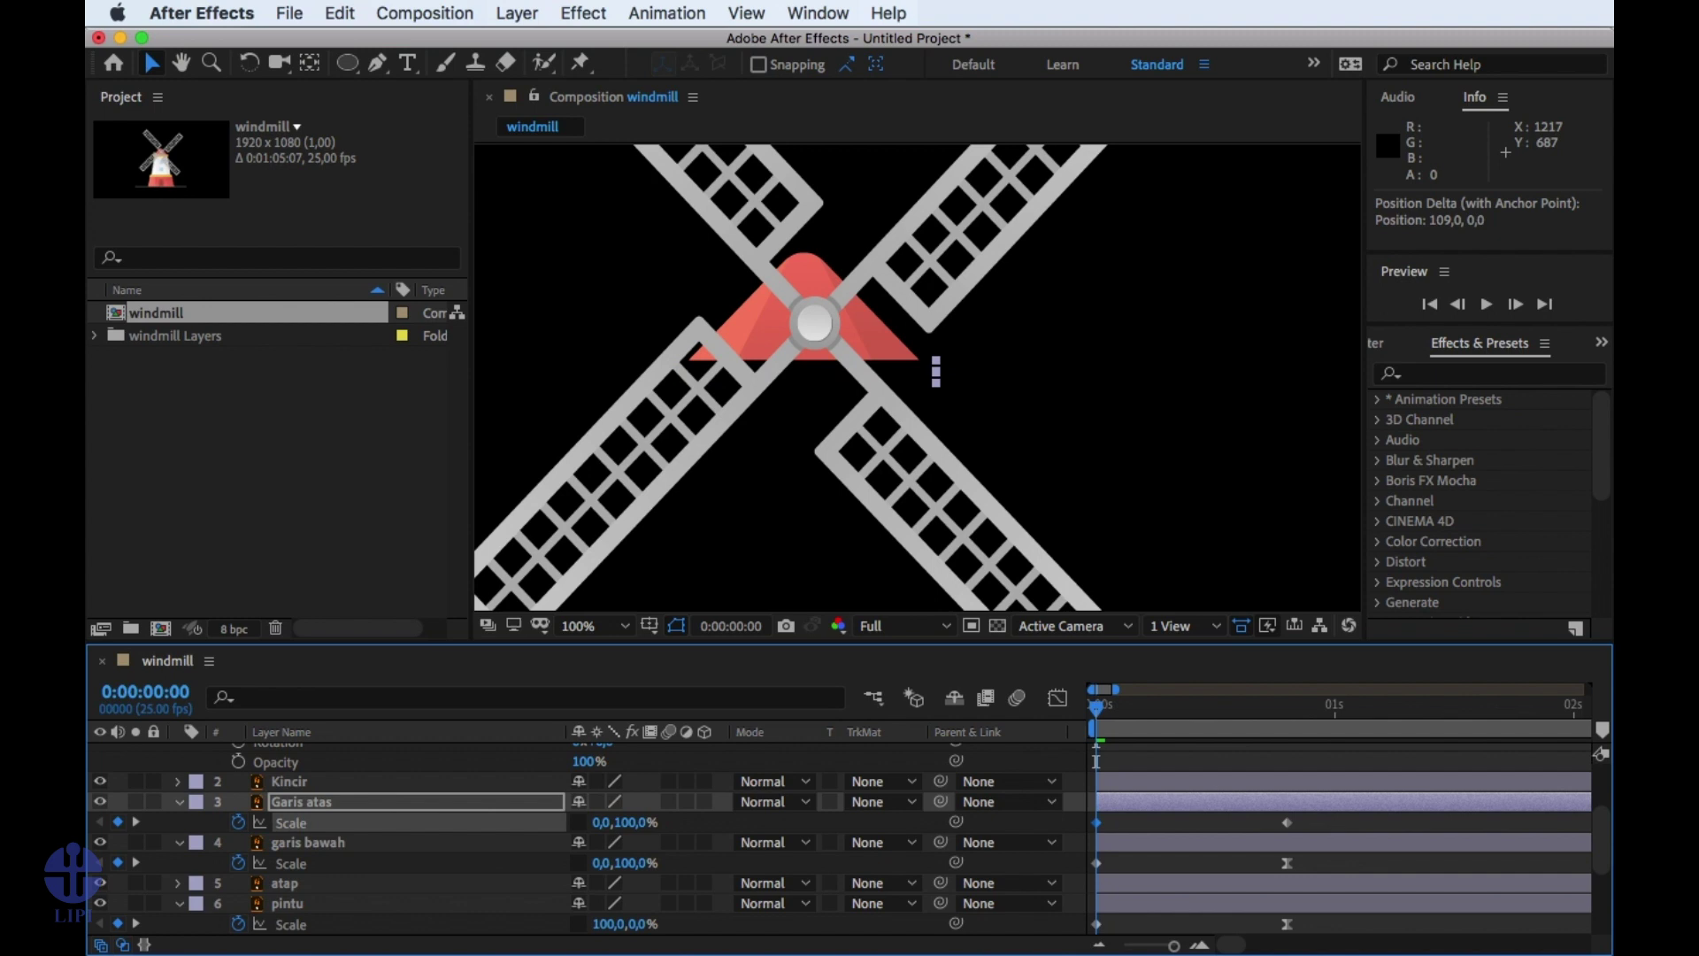
Apply Easy Ease to the Garis atas layer's Scale keyframe at 0:00:00:20.
click(1287, 824)
right_click(1287, 823)
mouse_move(1319, 930)
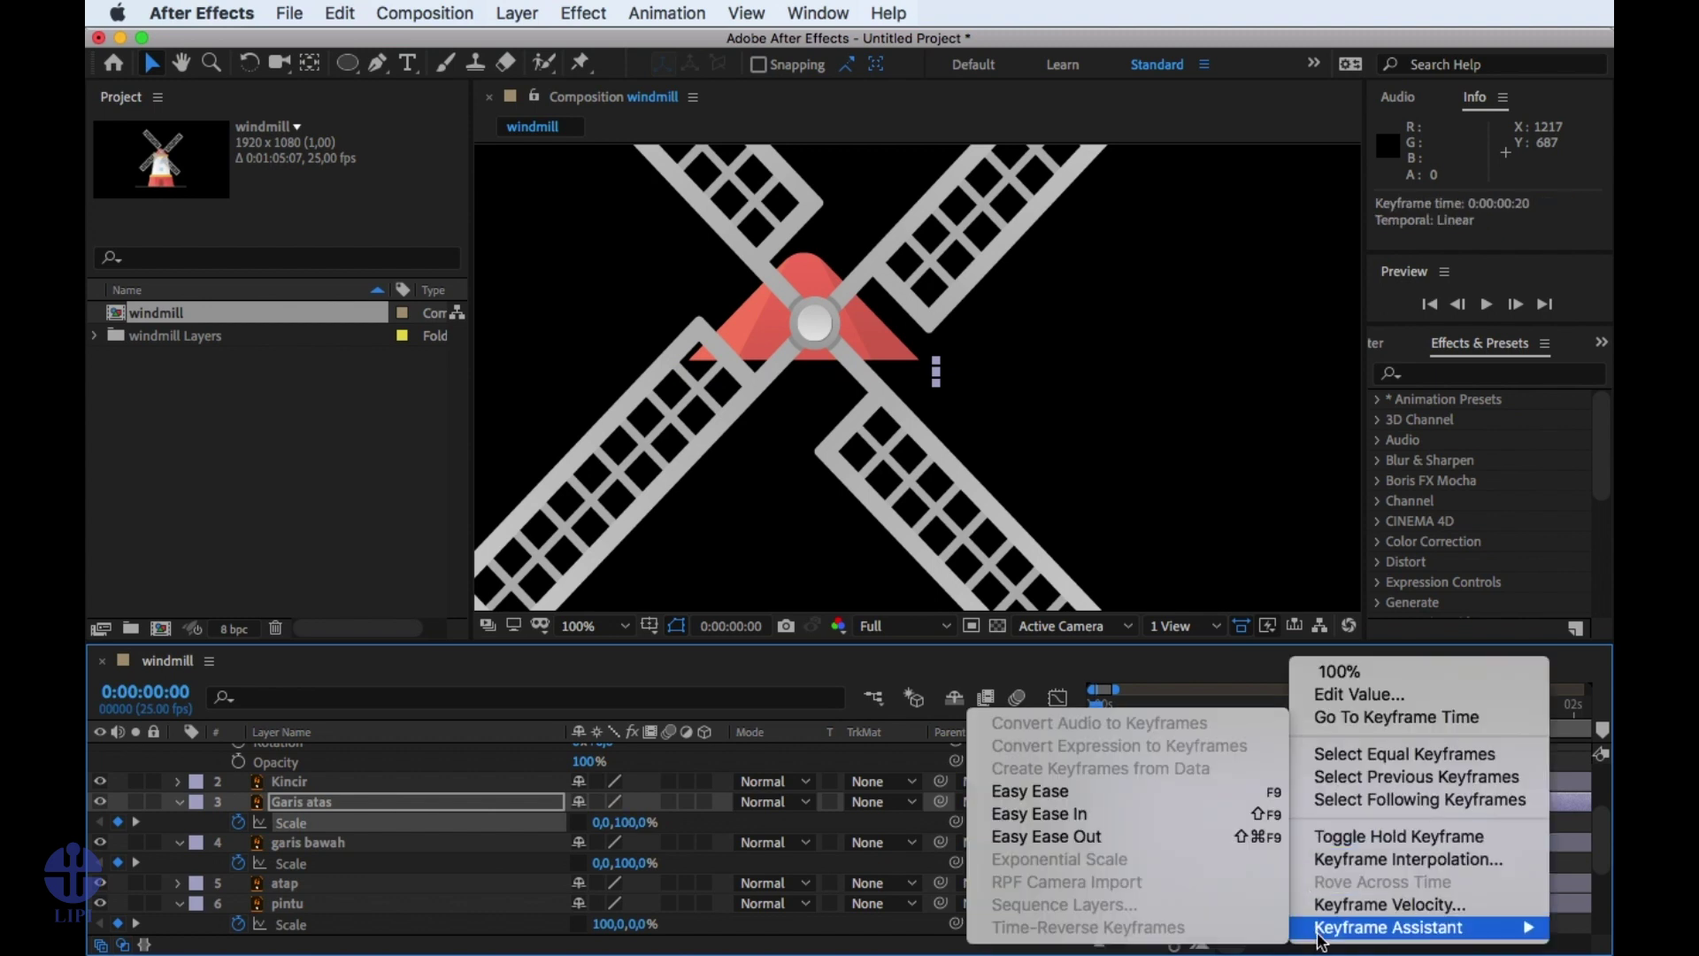
click(1192, 792)
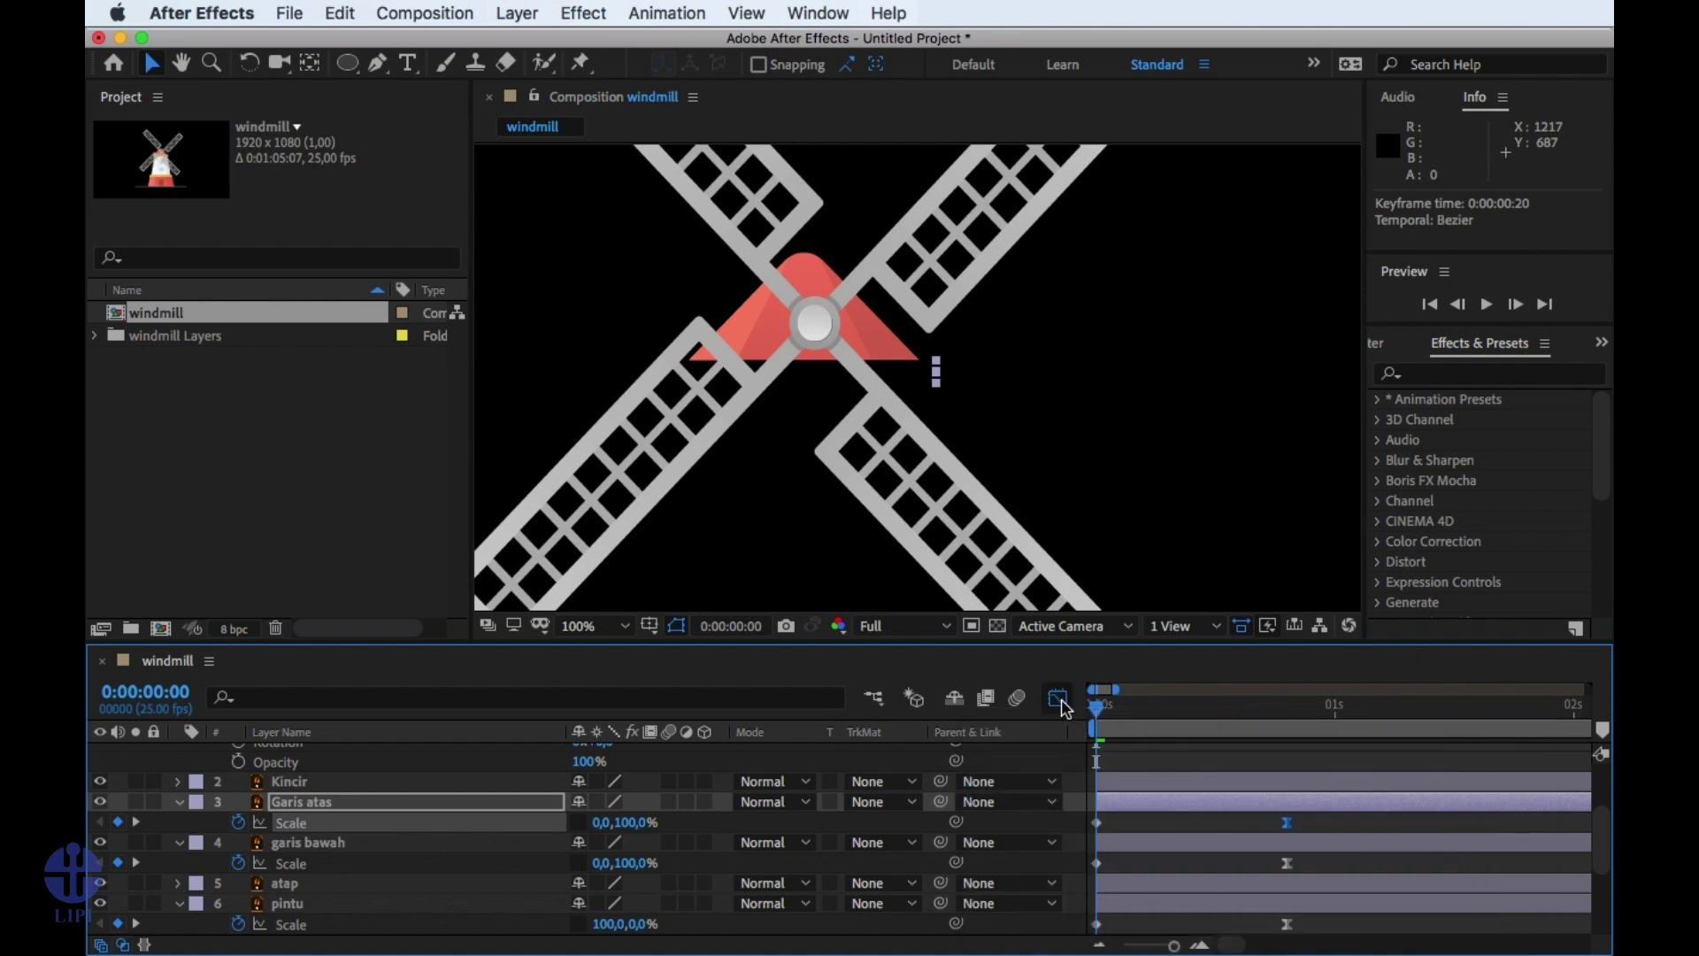
In the speed graph, extend the incoming ease handle of the Garis atas layer's 0:00:00:20 Scale keyframe as far as it goes.
click(1058, 698)
drag(1255, 886, 1192, 887)
click(1058, 698)
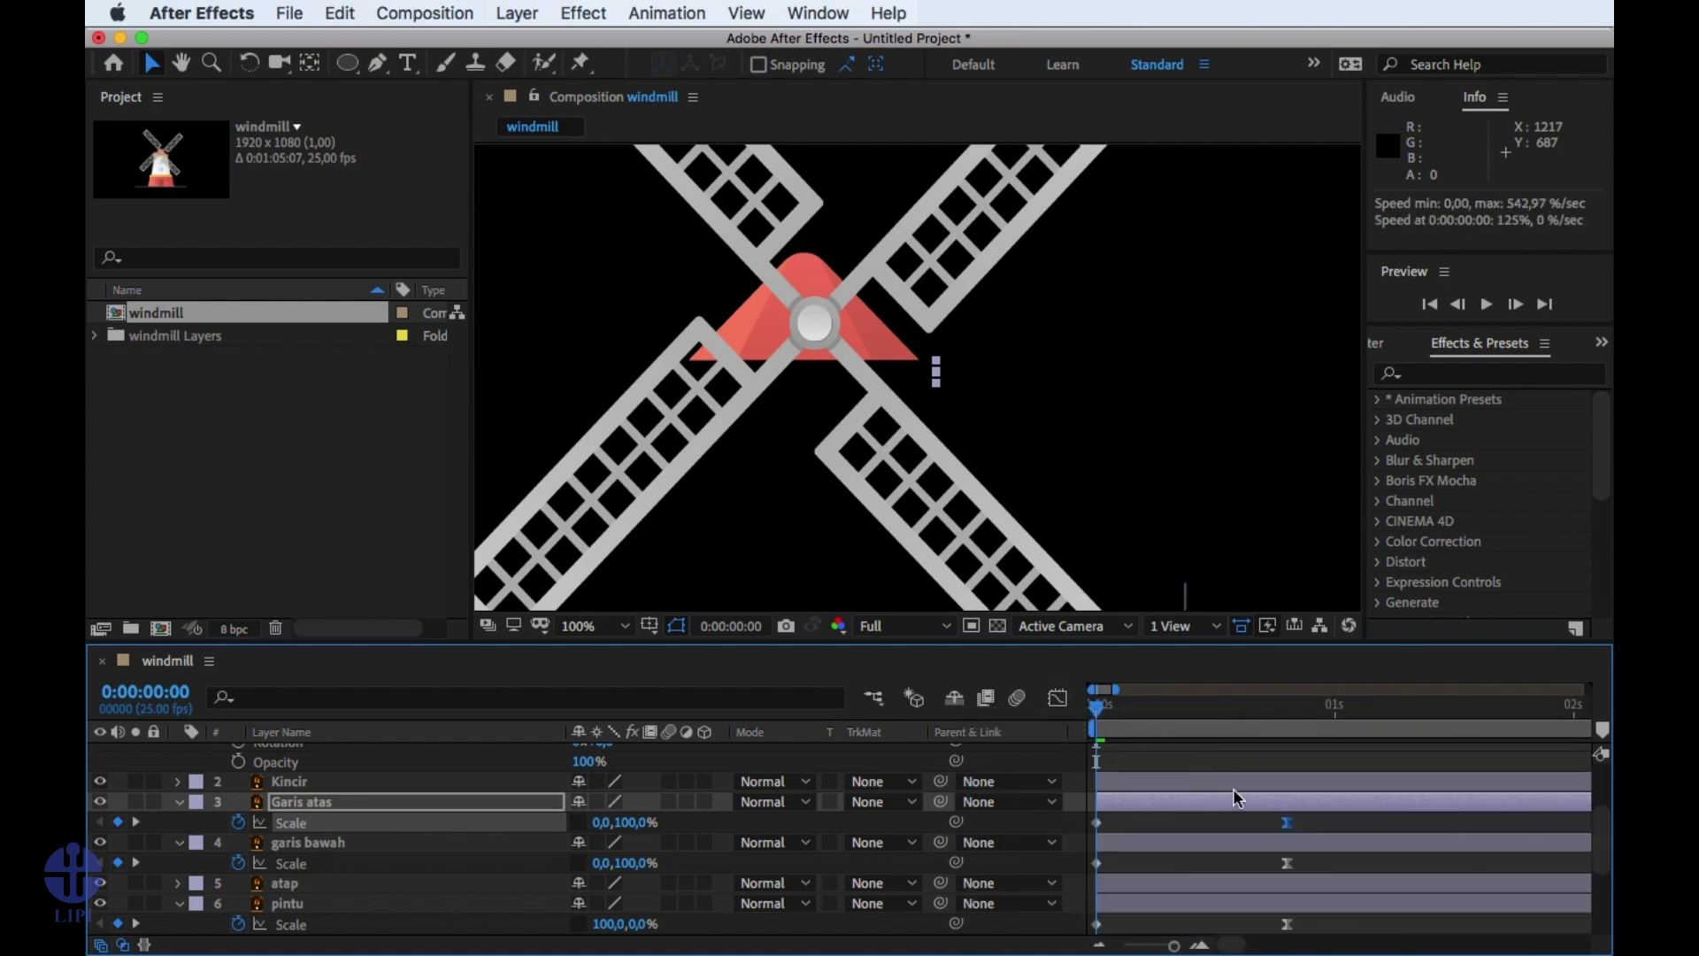
click(1210, 819)
Preview the windmill's growth animation from the start and return the time to 0:00:00:00.
key(space)
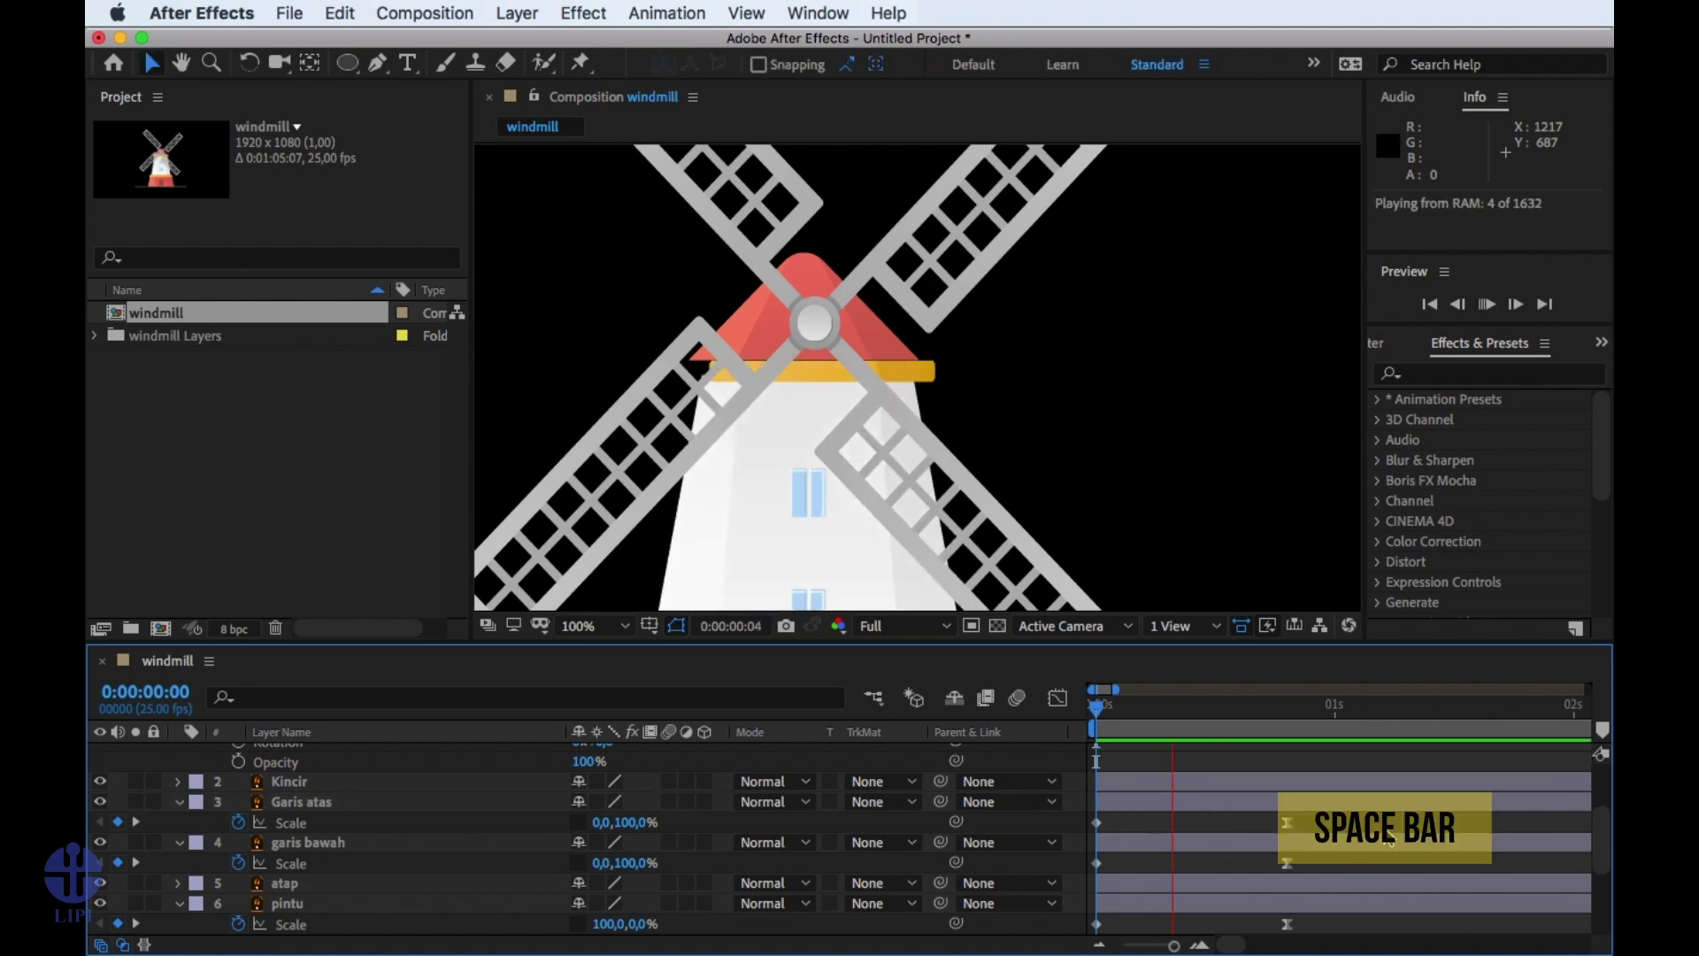
key(space)
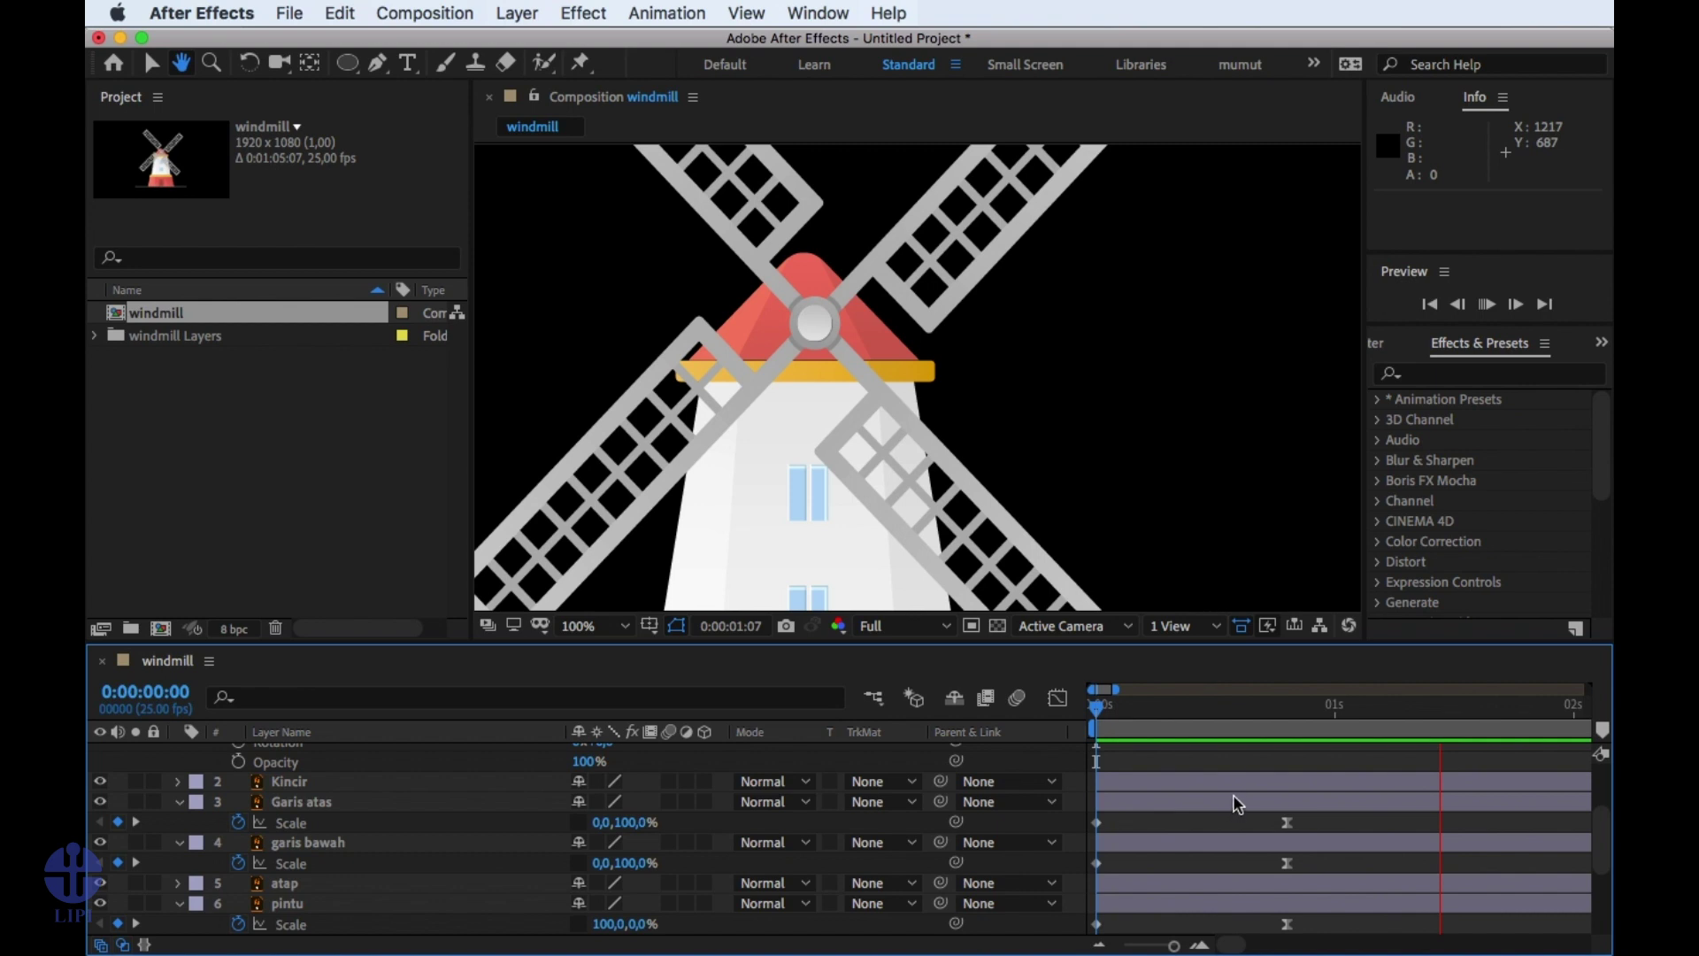
key(space)
drag(1239, 711, 1060, 712)
key(space)
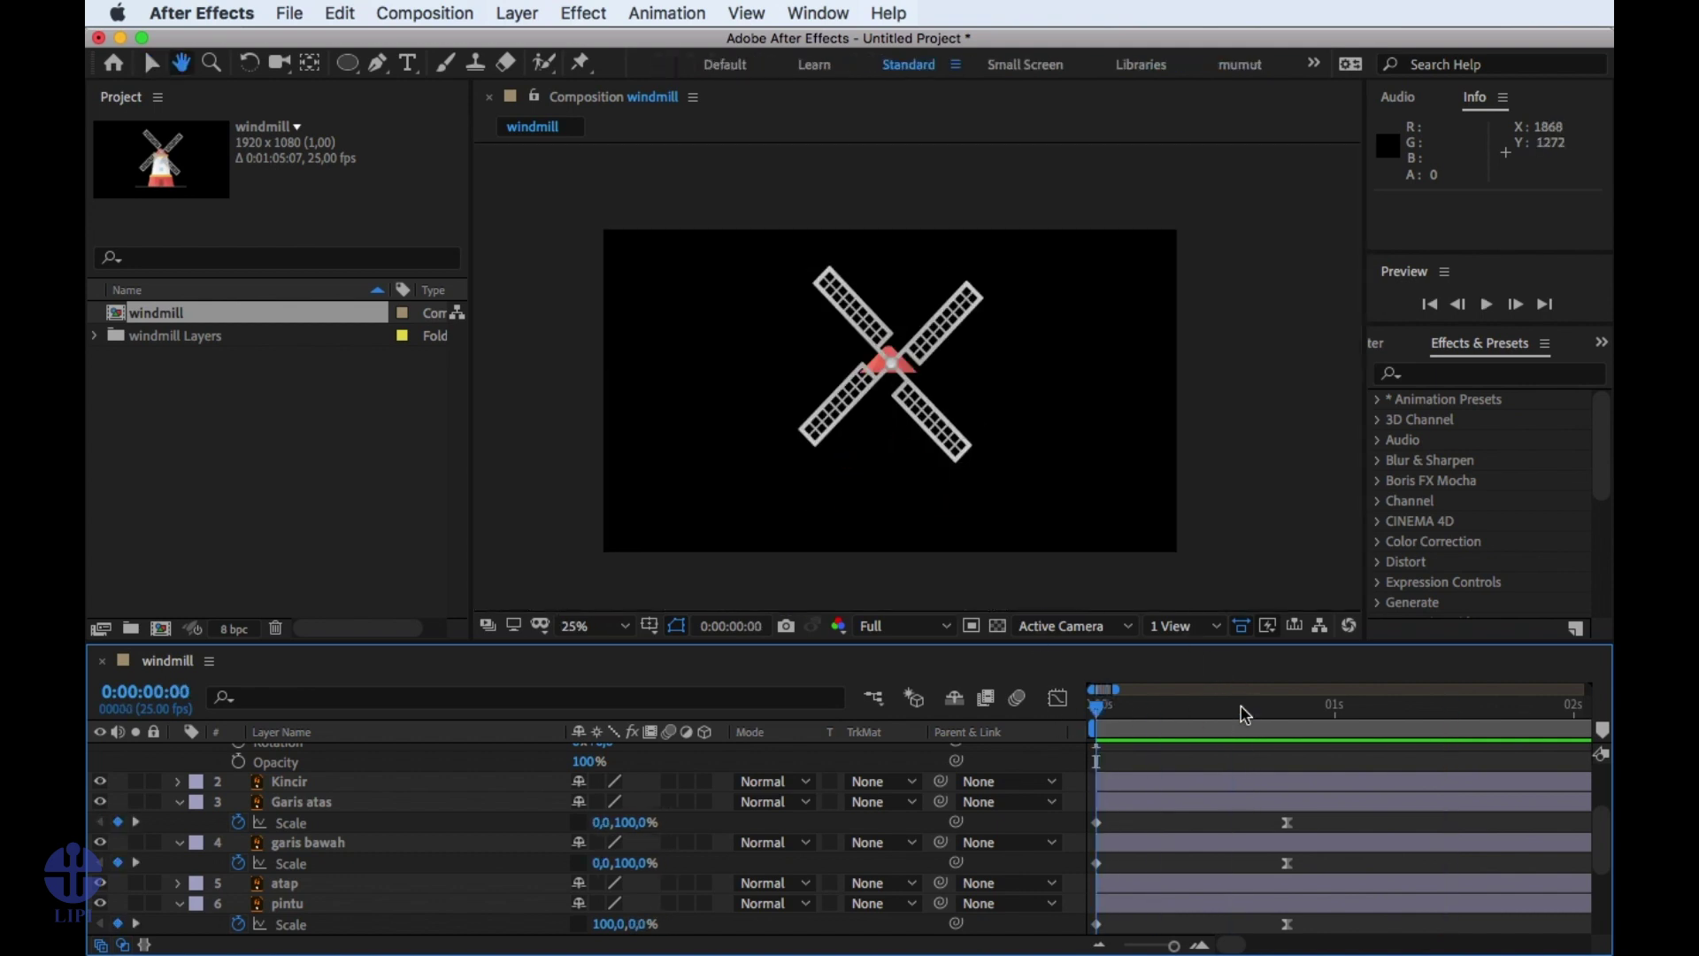
key(space)
click(1239, 730)
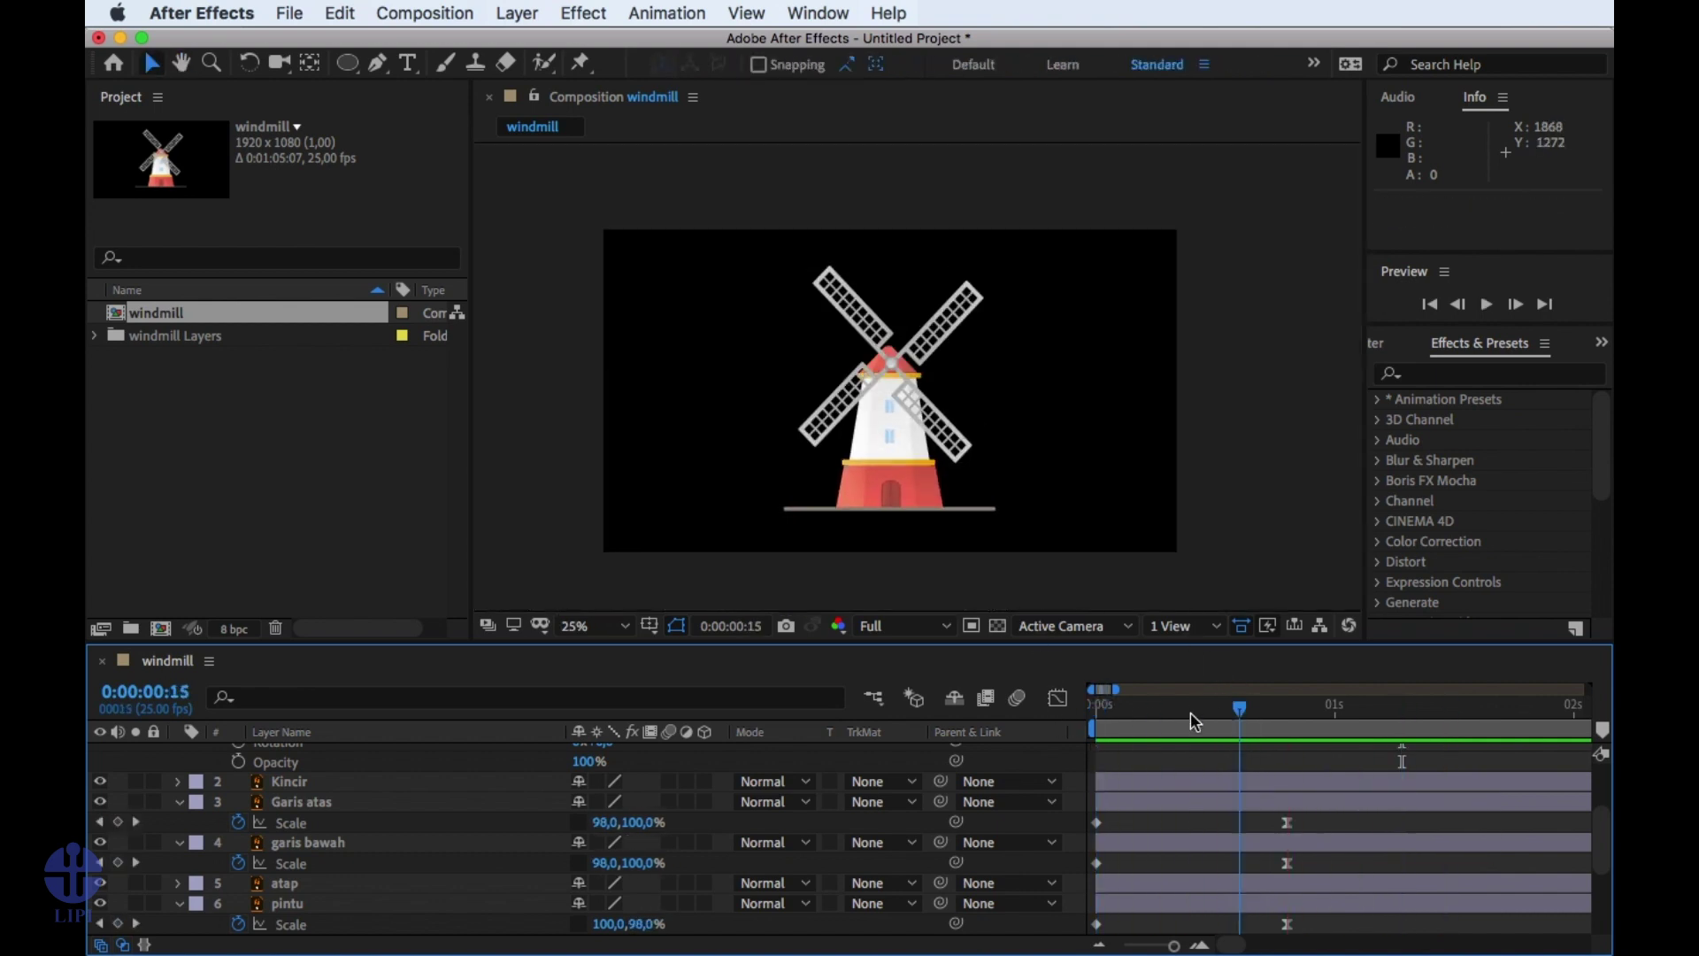
drag(1191, 712, 1059, 720)
key(space)
drag(1238, 713, 1047, 720)
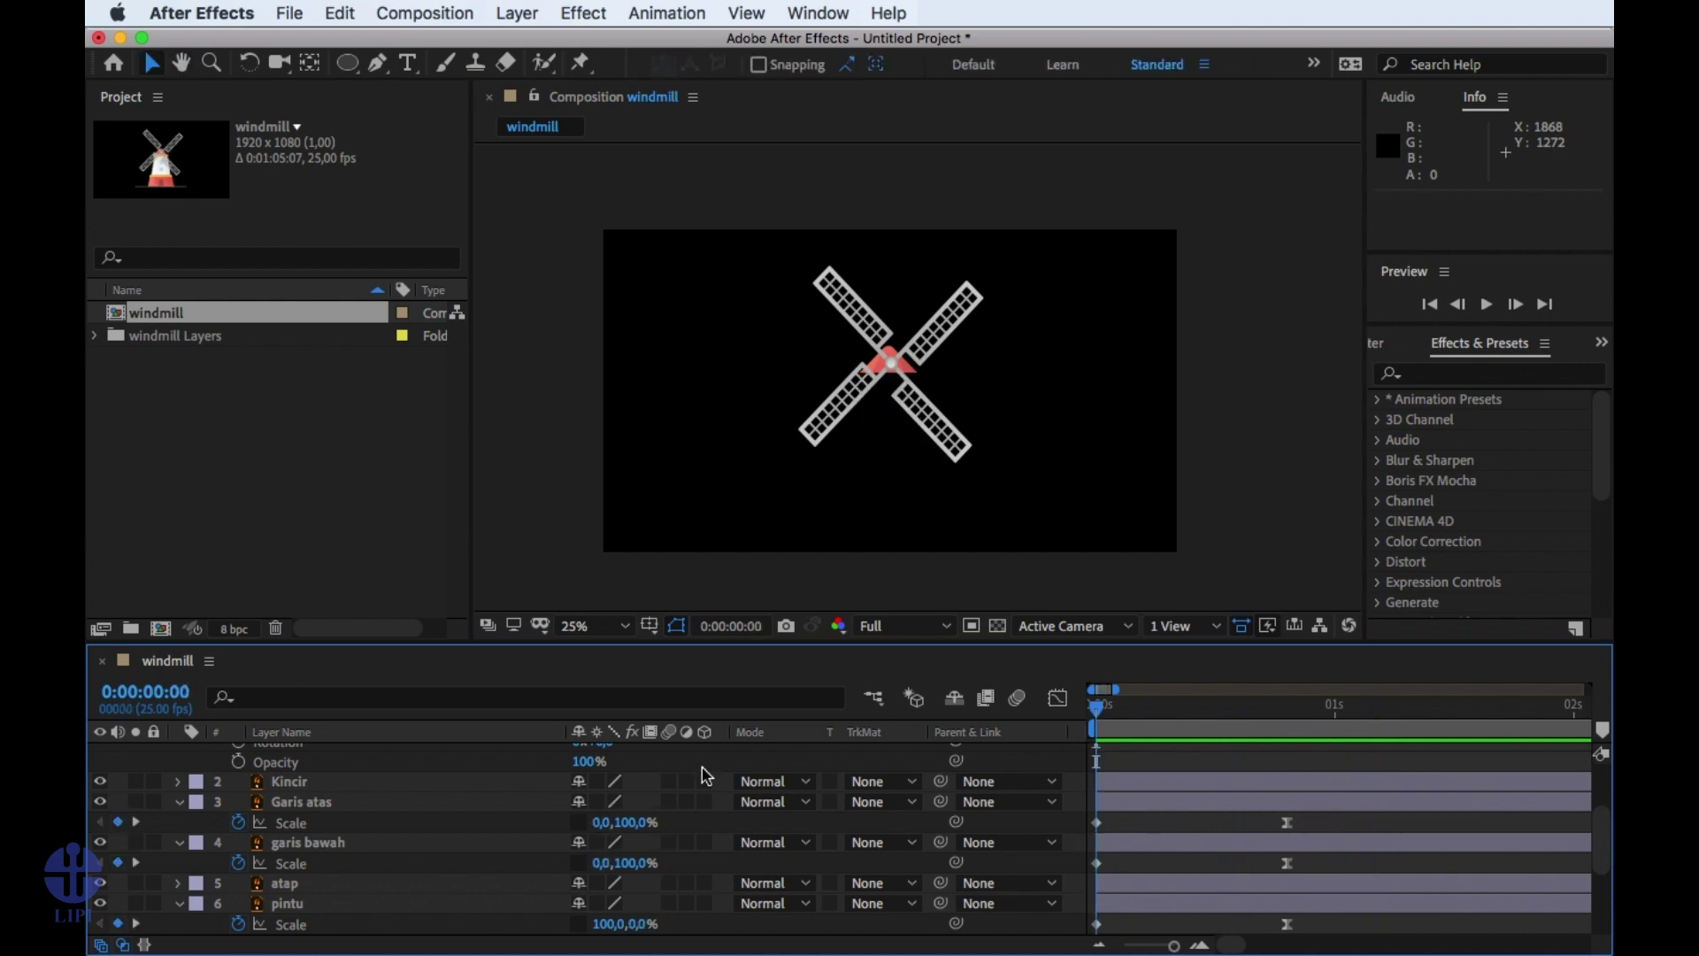
Add a 100% Scale keyframe to the atap layer at 0:00:00:20.
scroll(372, 799, up, 5)
scroll(391, 826, down, 5)
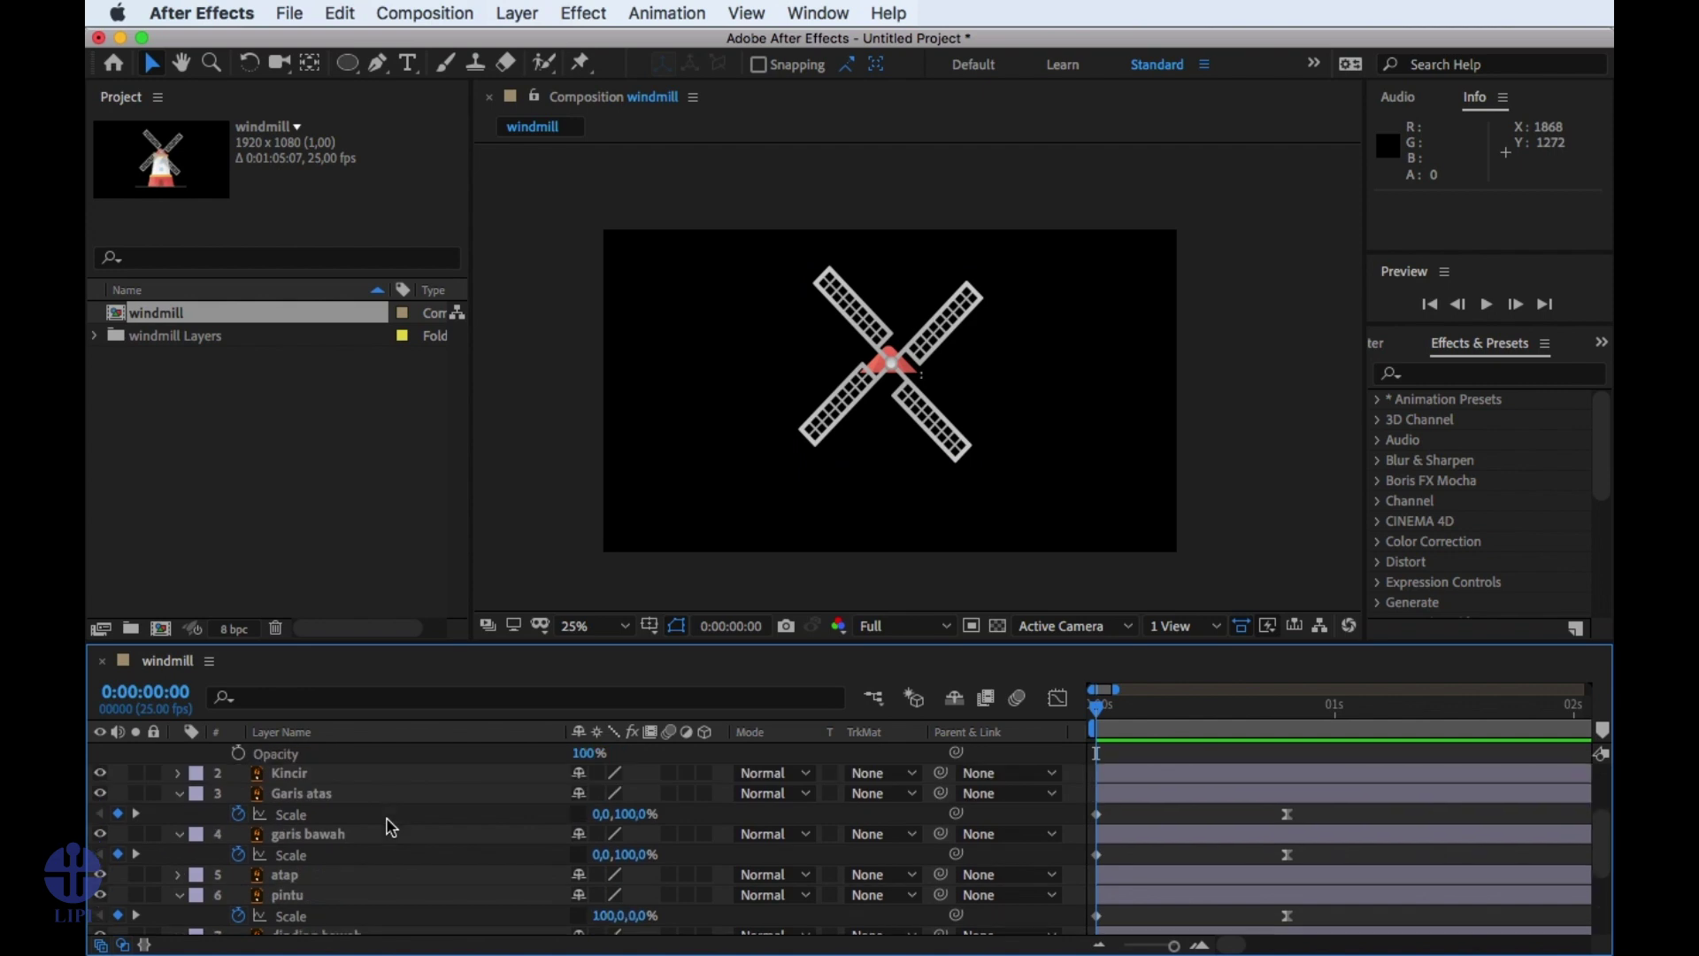
scroll(381, 841, down, 3)
click(284, 793)
key(period)
drag(1097, 706, 1287, 712)
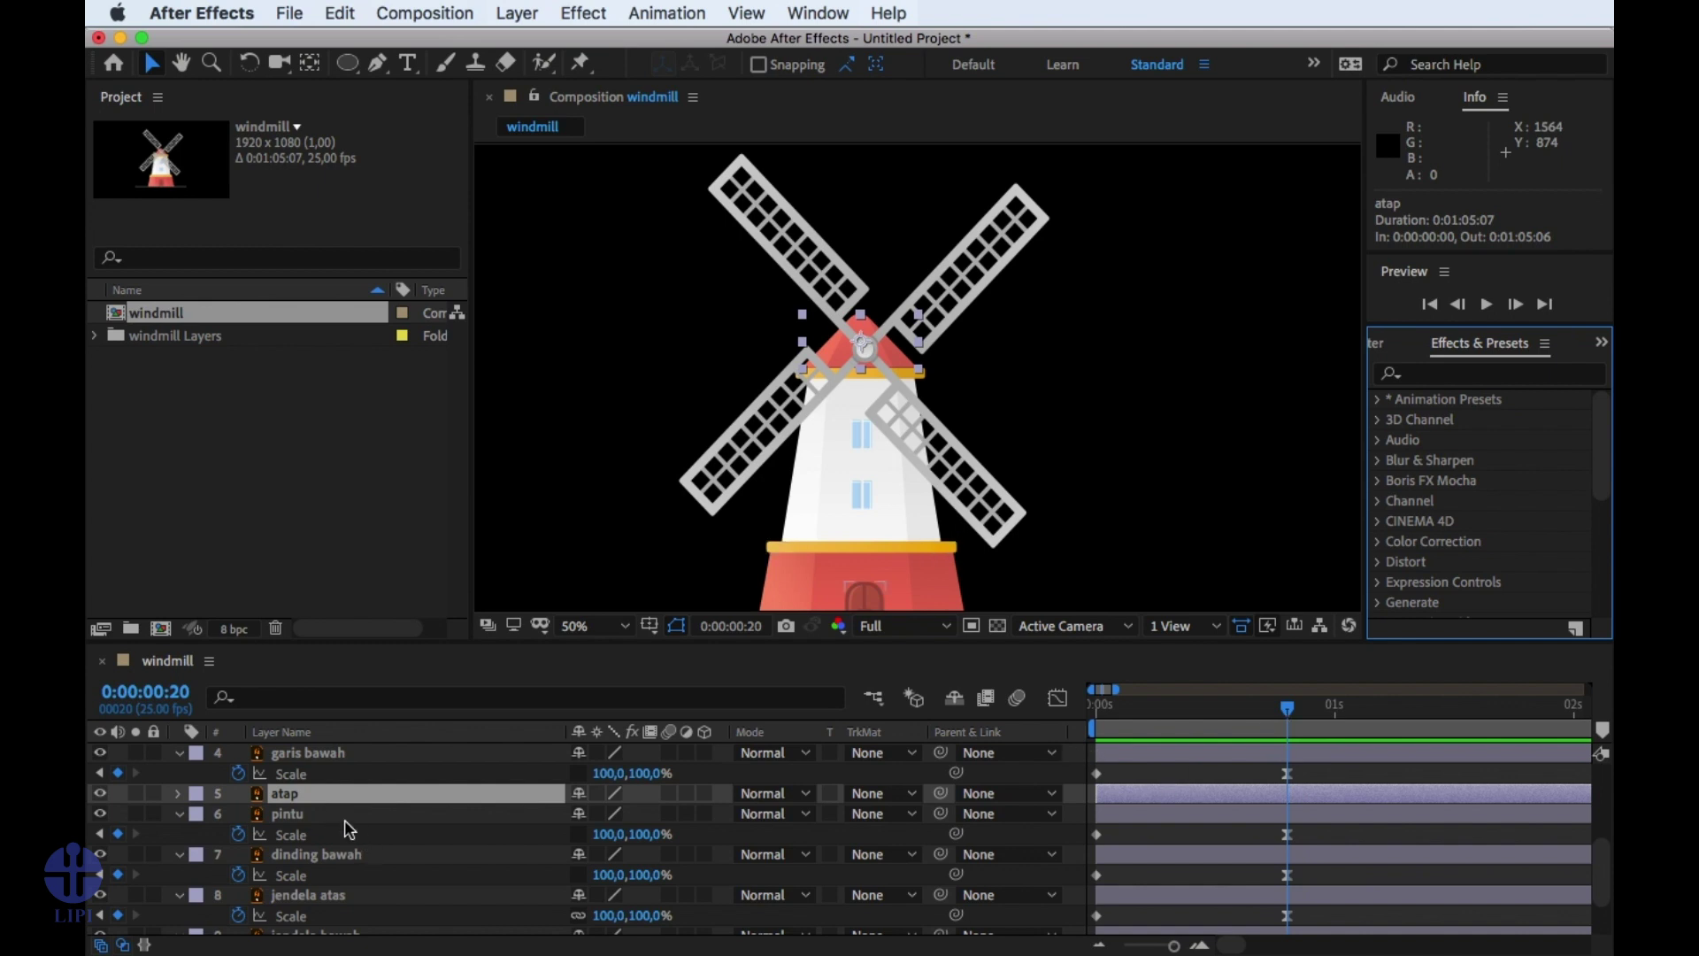
click(306, 797)
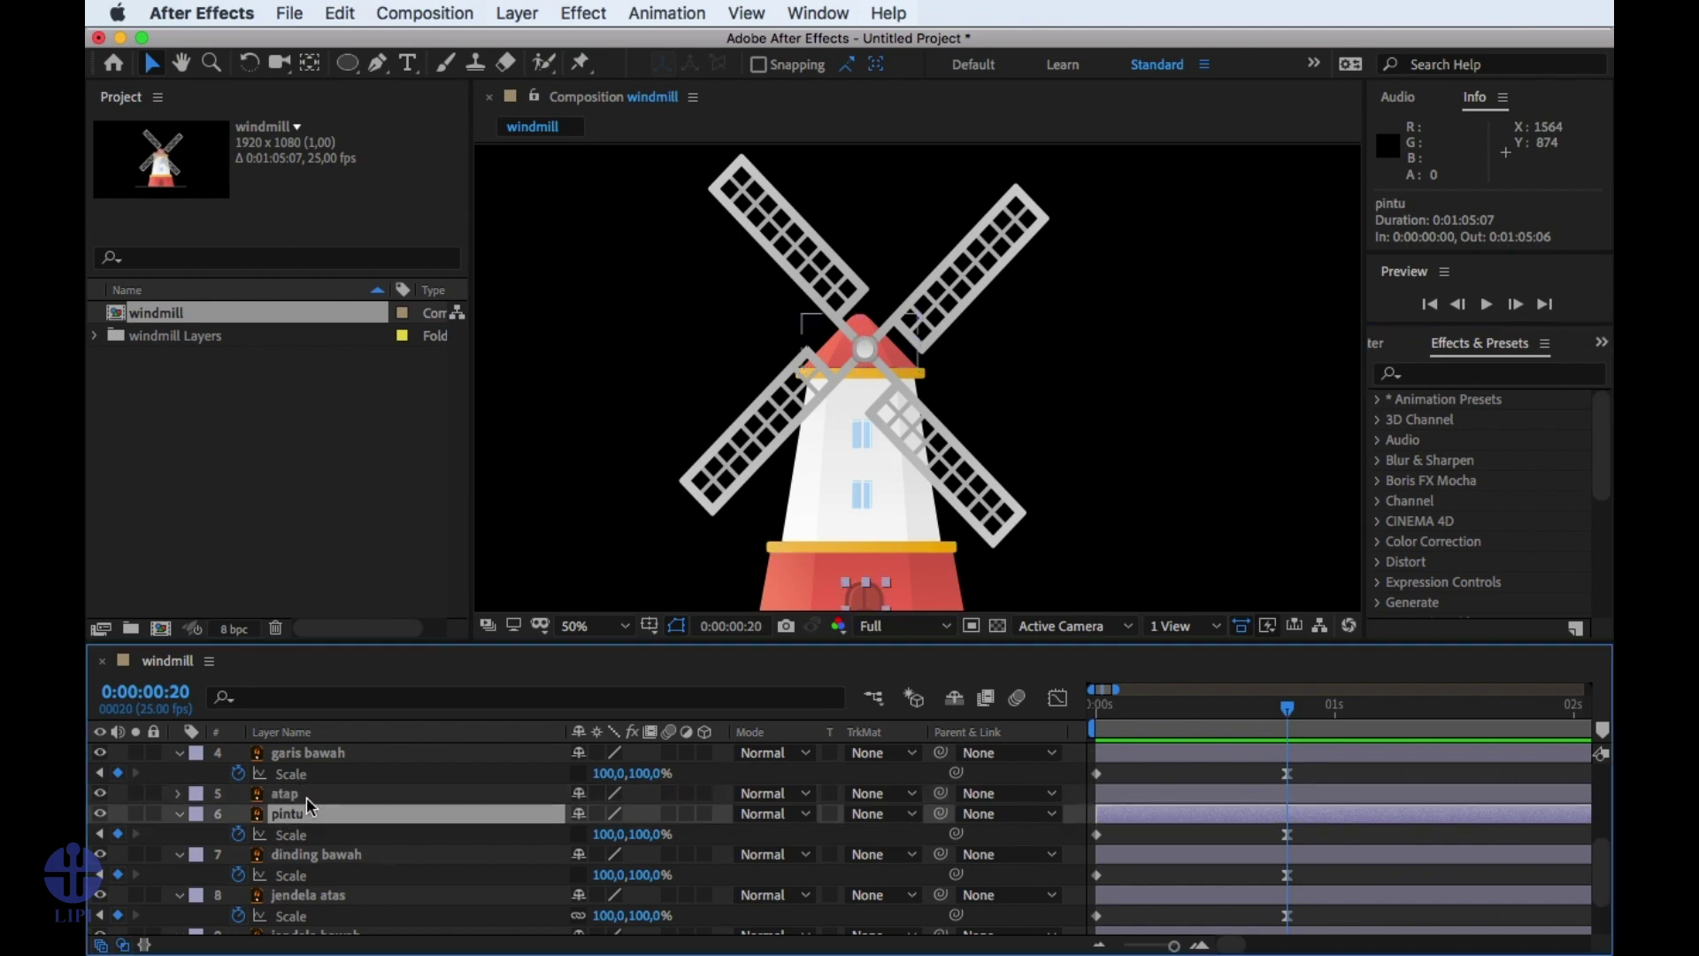
key(s)
click(239, 813)
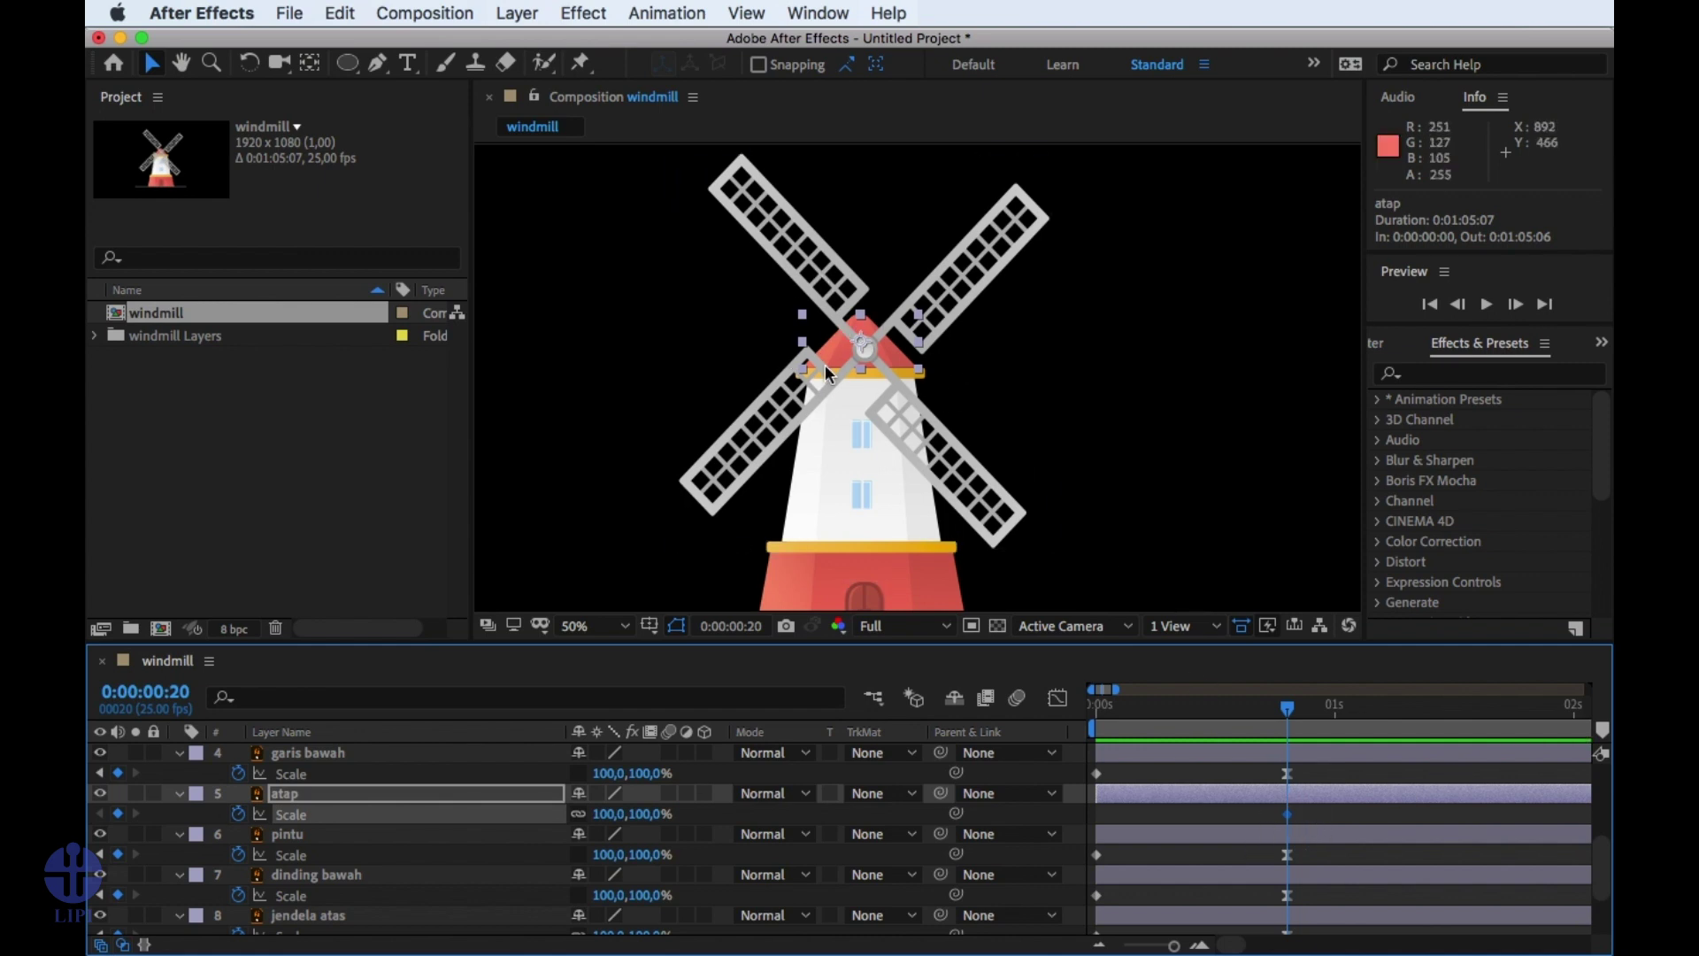
With the time at 0:00:00:00, move the atap layer's anchor point to the bottom centre of the red roof.
drag(1278, 705, 1081, 717)
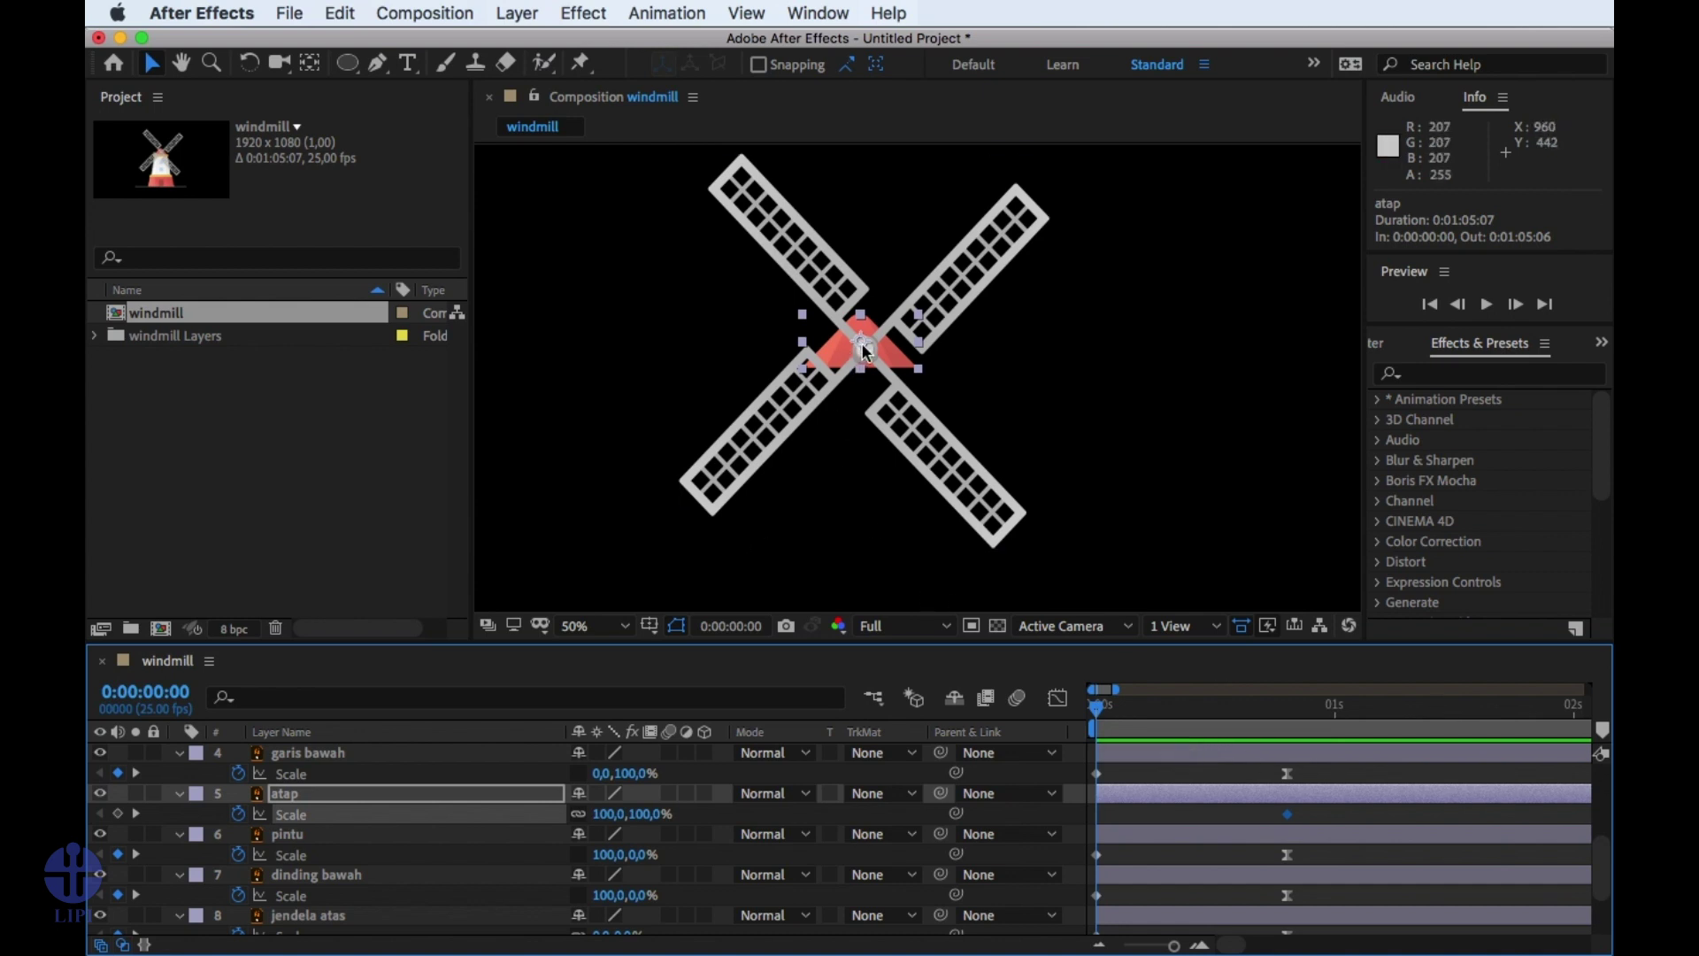
key(y)
drag(862, 351, 861, 368)
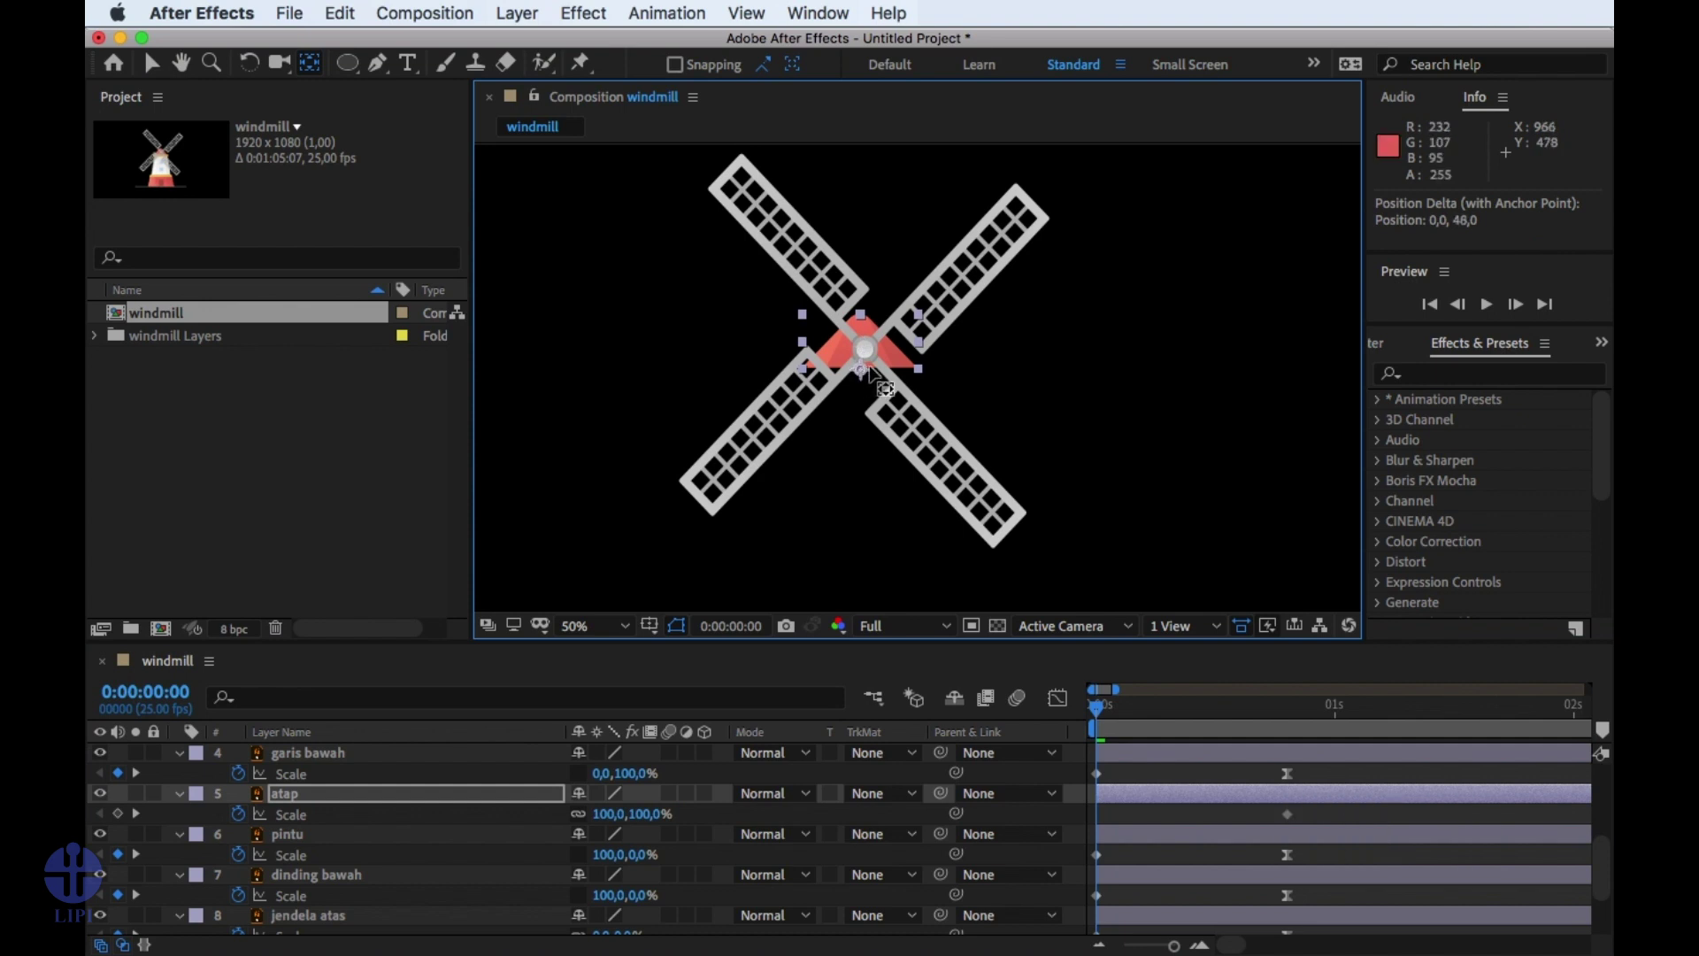
key(v)
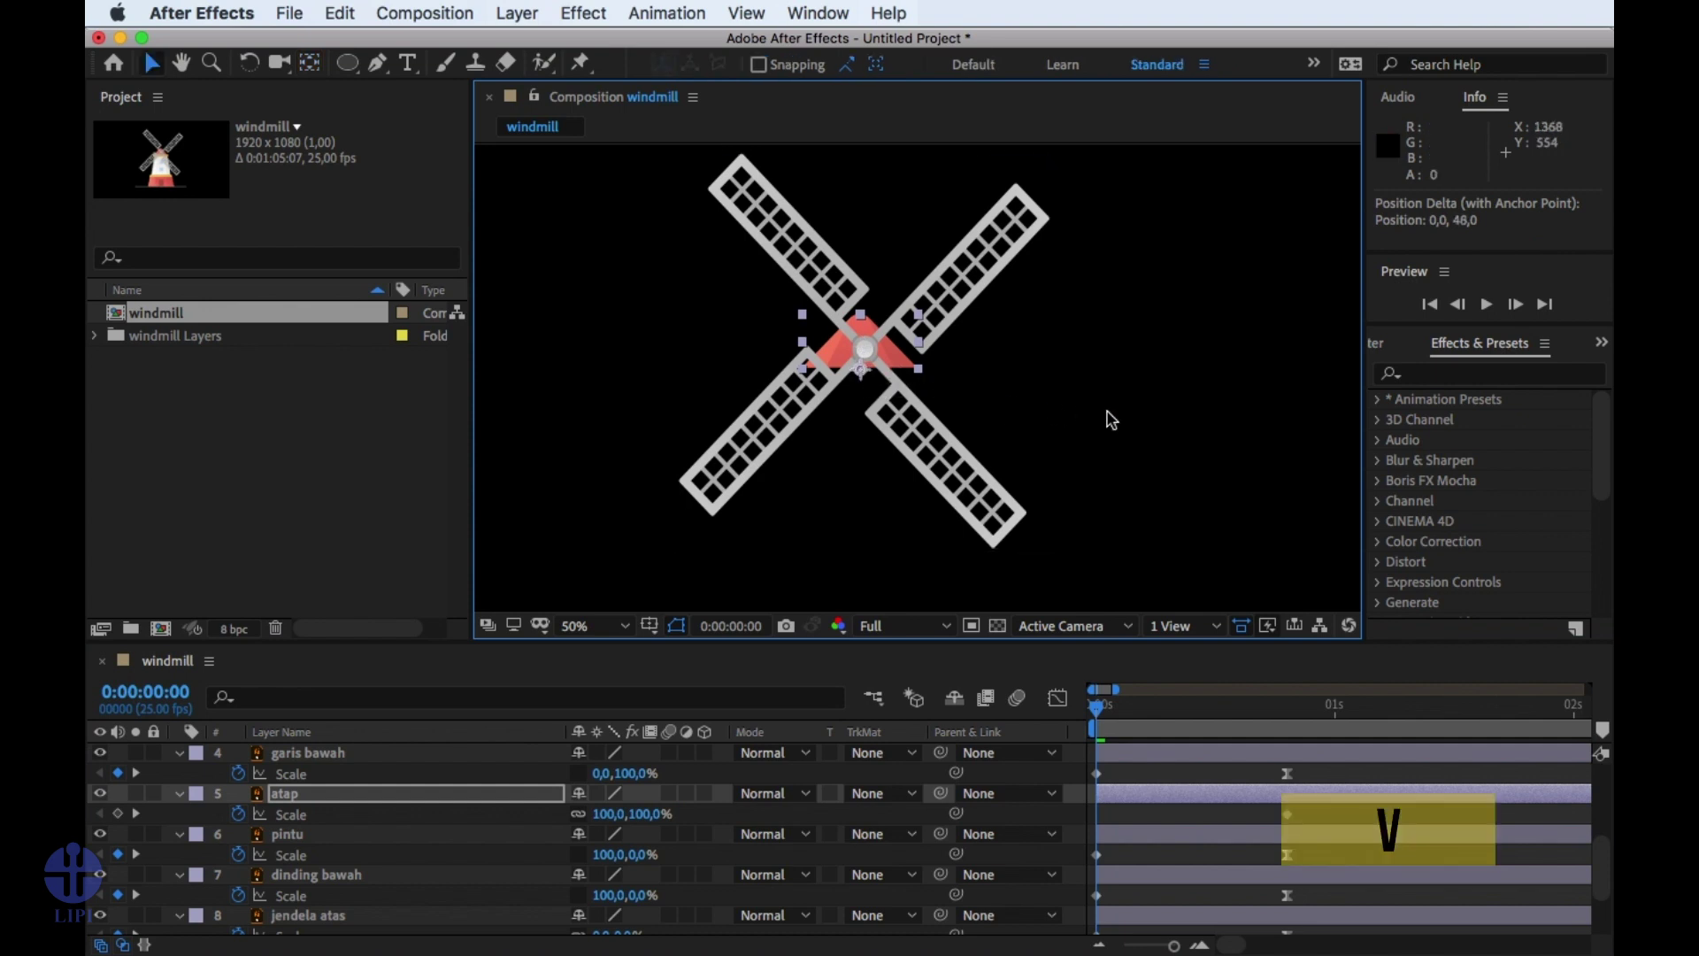
Unlink the atap layer's Scale dimensions and set its vertical scale to 0% at 0:00:00:00.
click(593, 814)
click(644, 814)
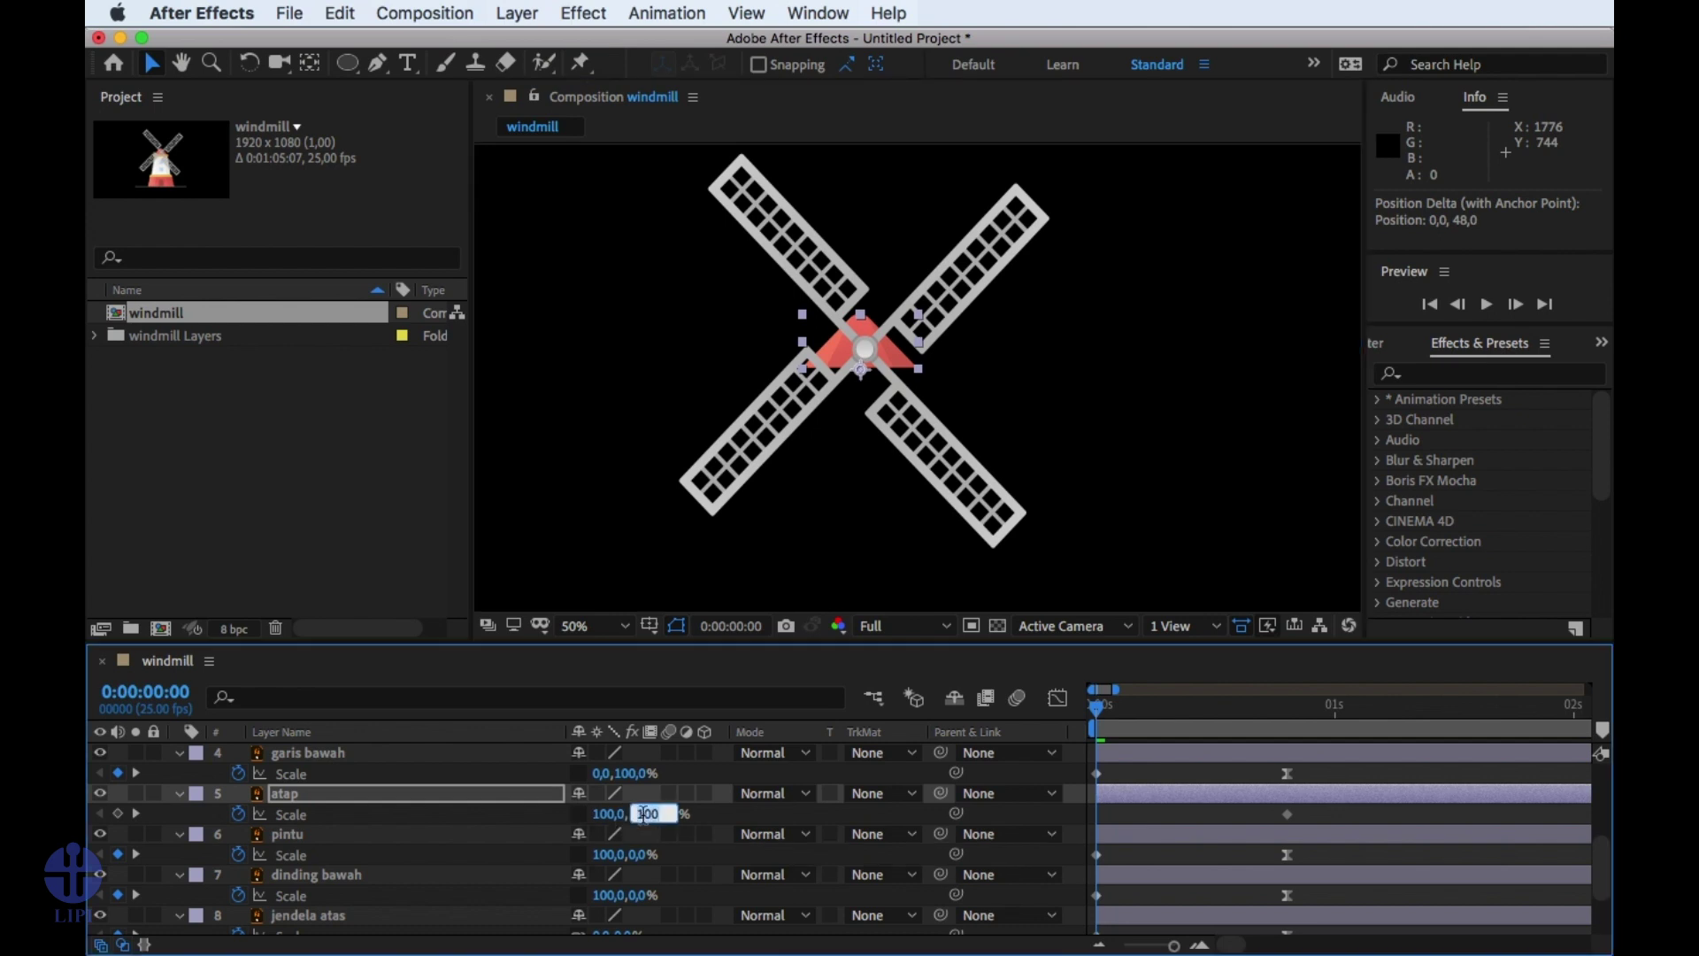
text(0)
key(Return)
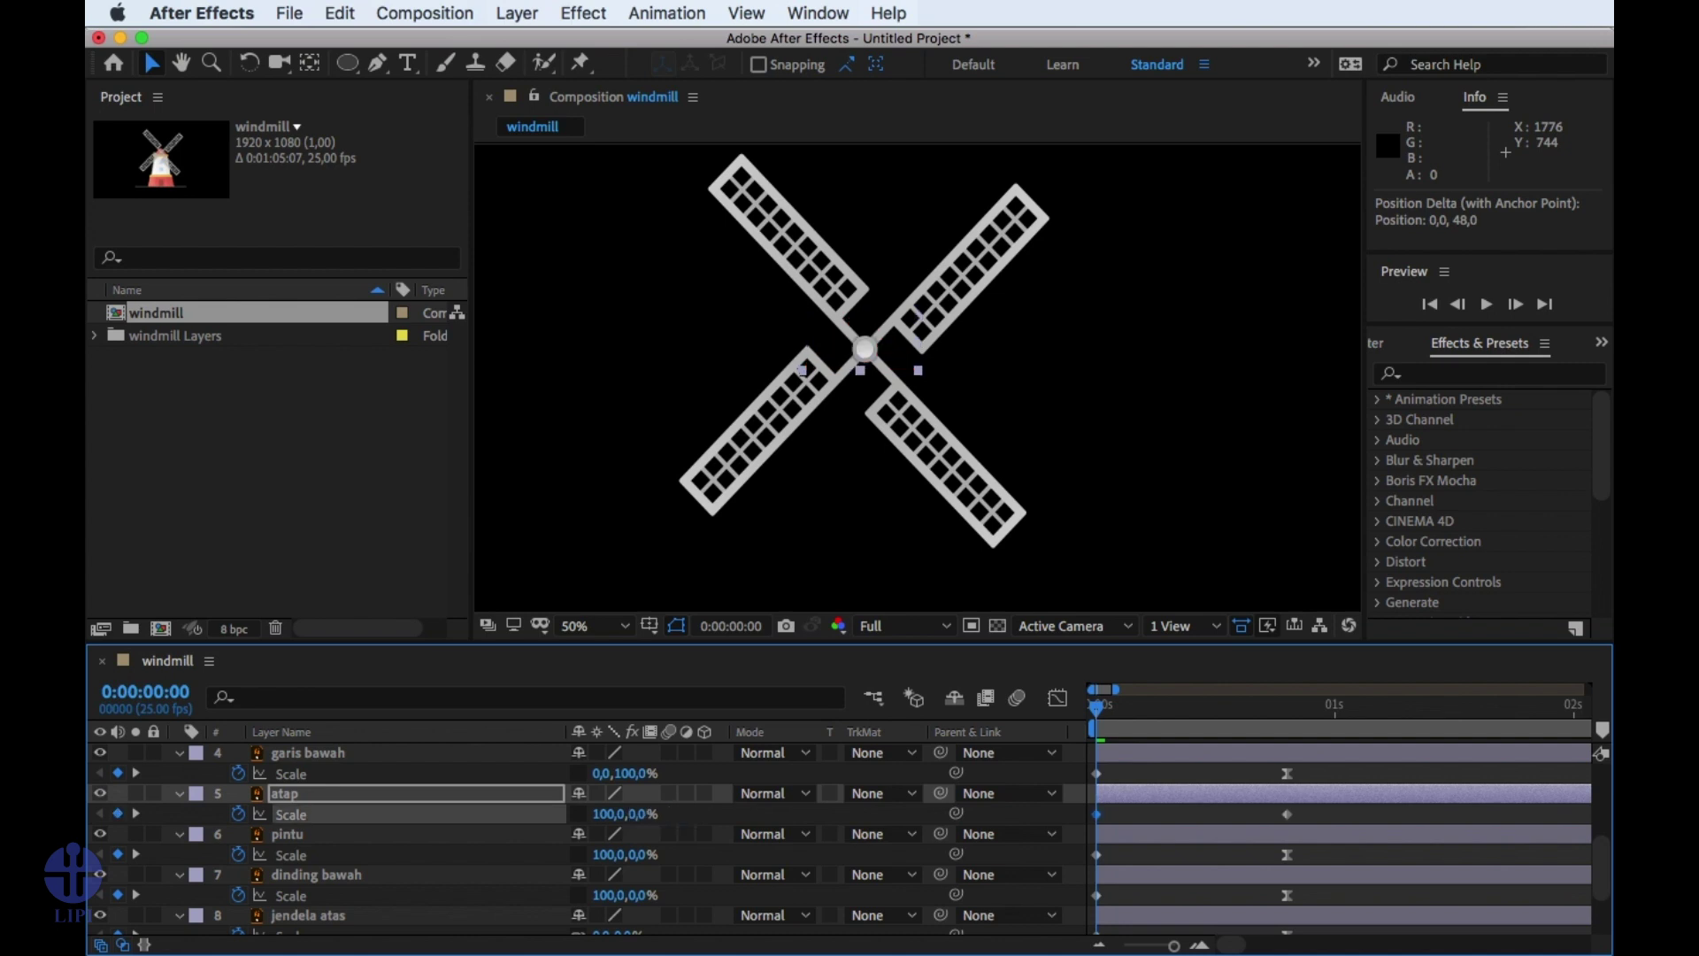
Try changing the atap layer's vertical scale at 0:00:00:00 to 2%.
click(1135, 809)
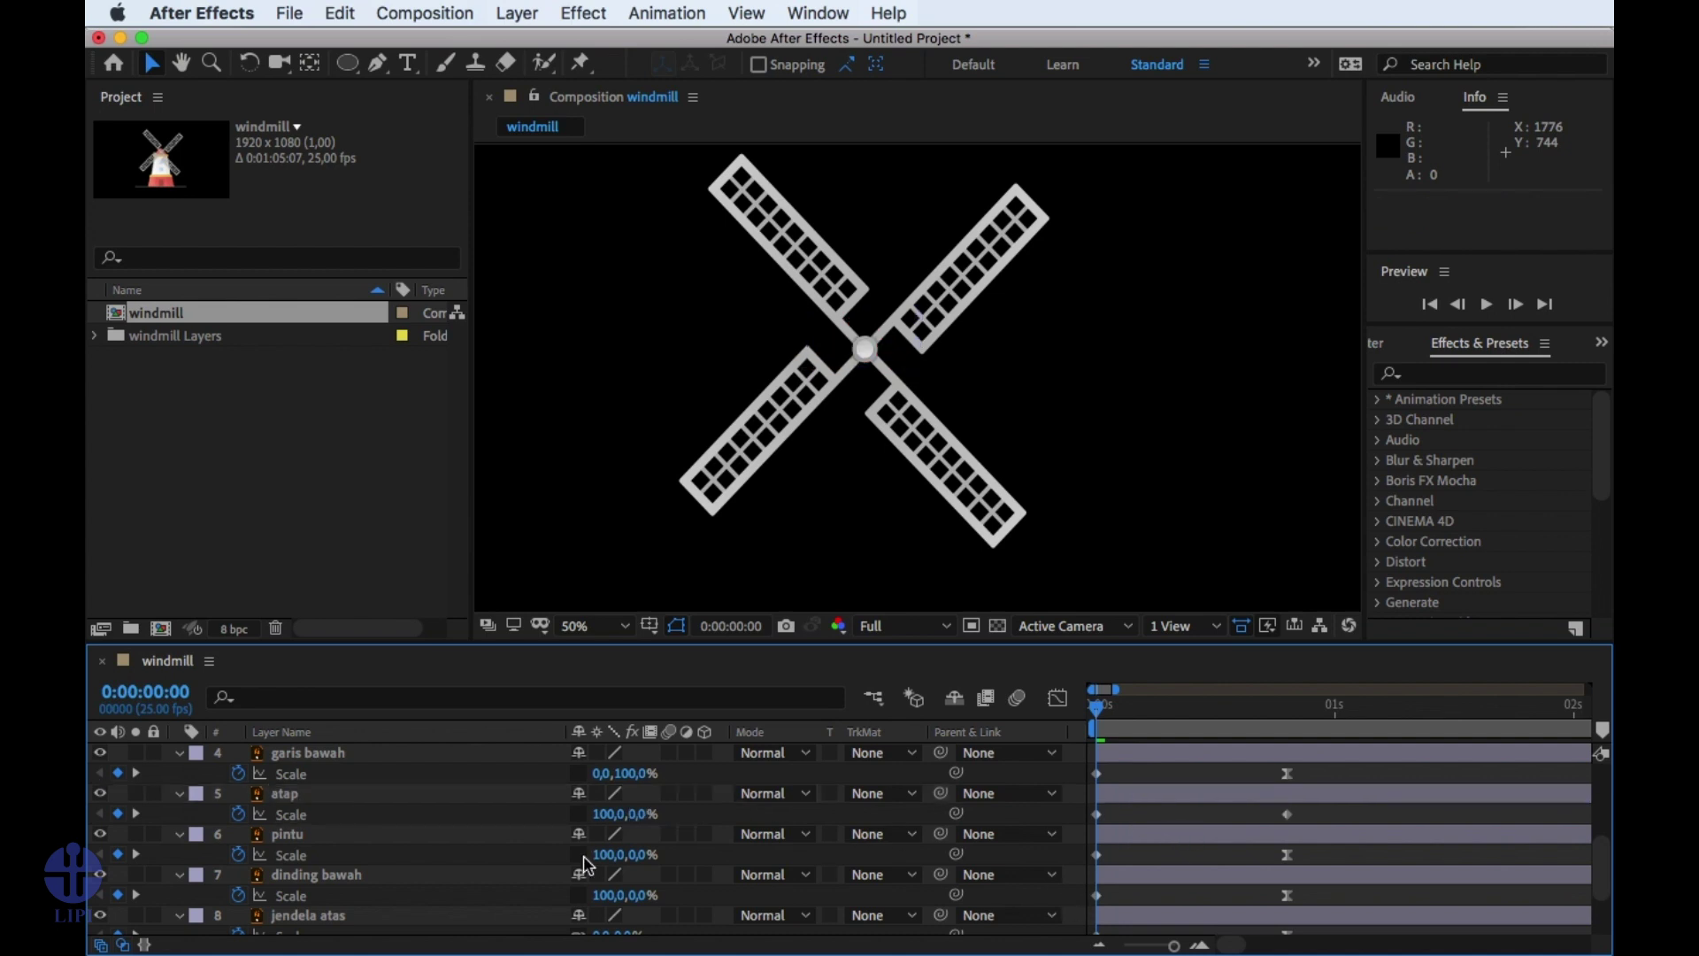
drag(639, 814, 537, 814)
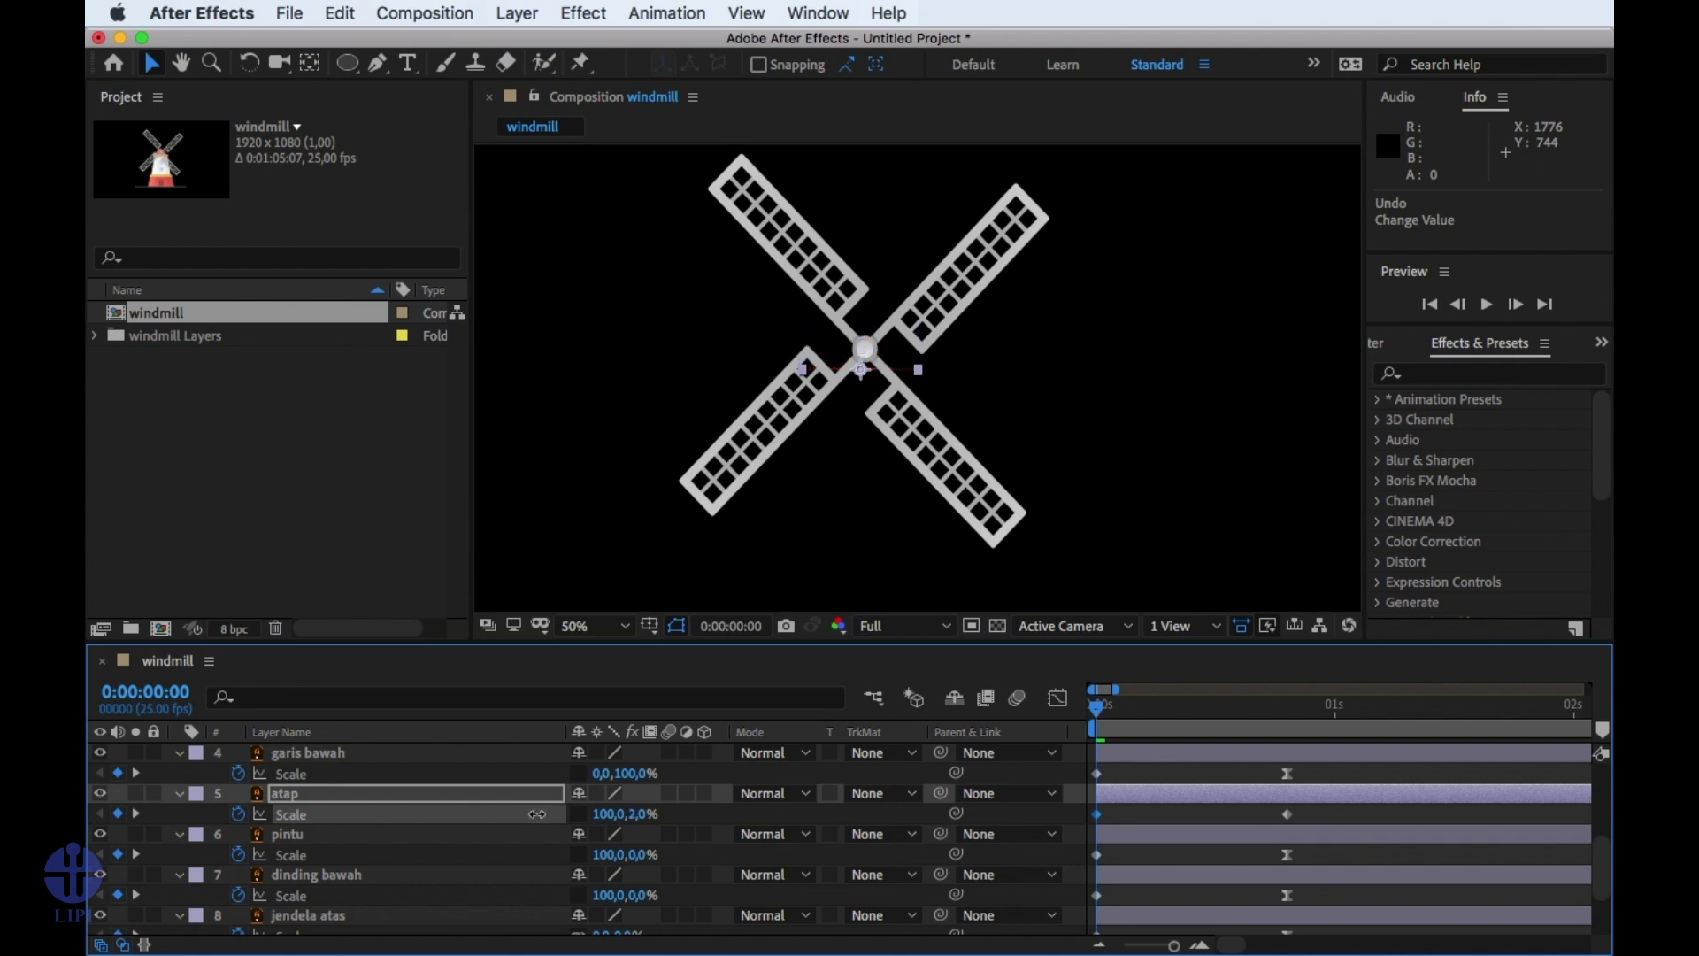
click(630, 813)
text(2)
key(Return)
Apply Easy Ease to the atap layer's Scale keyframe at 0:00:00:20 and extend its incoming influence to 100% in the speed graph.
right_click(1288, 817)
mouse_move(1341, 928)
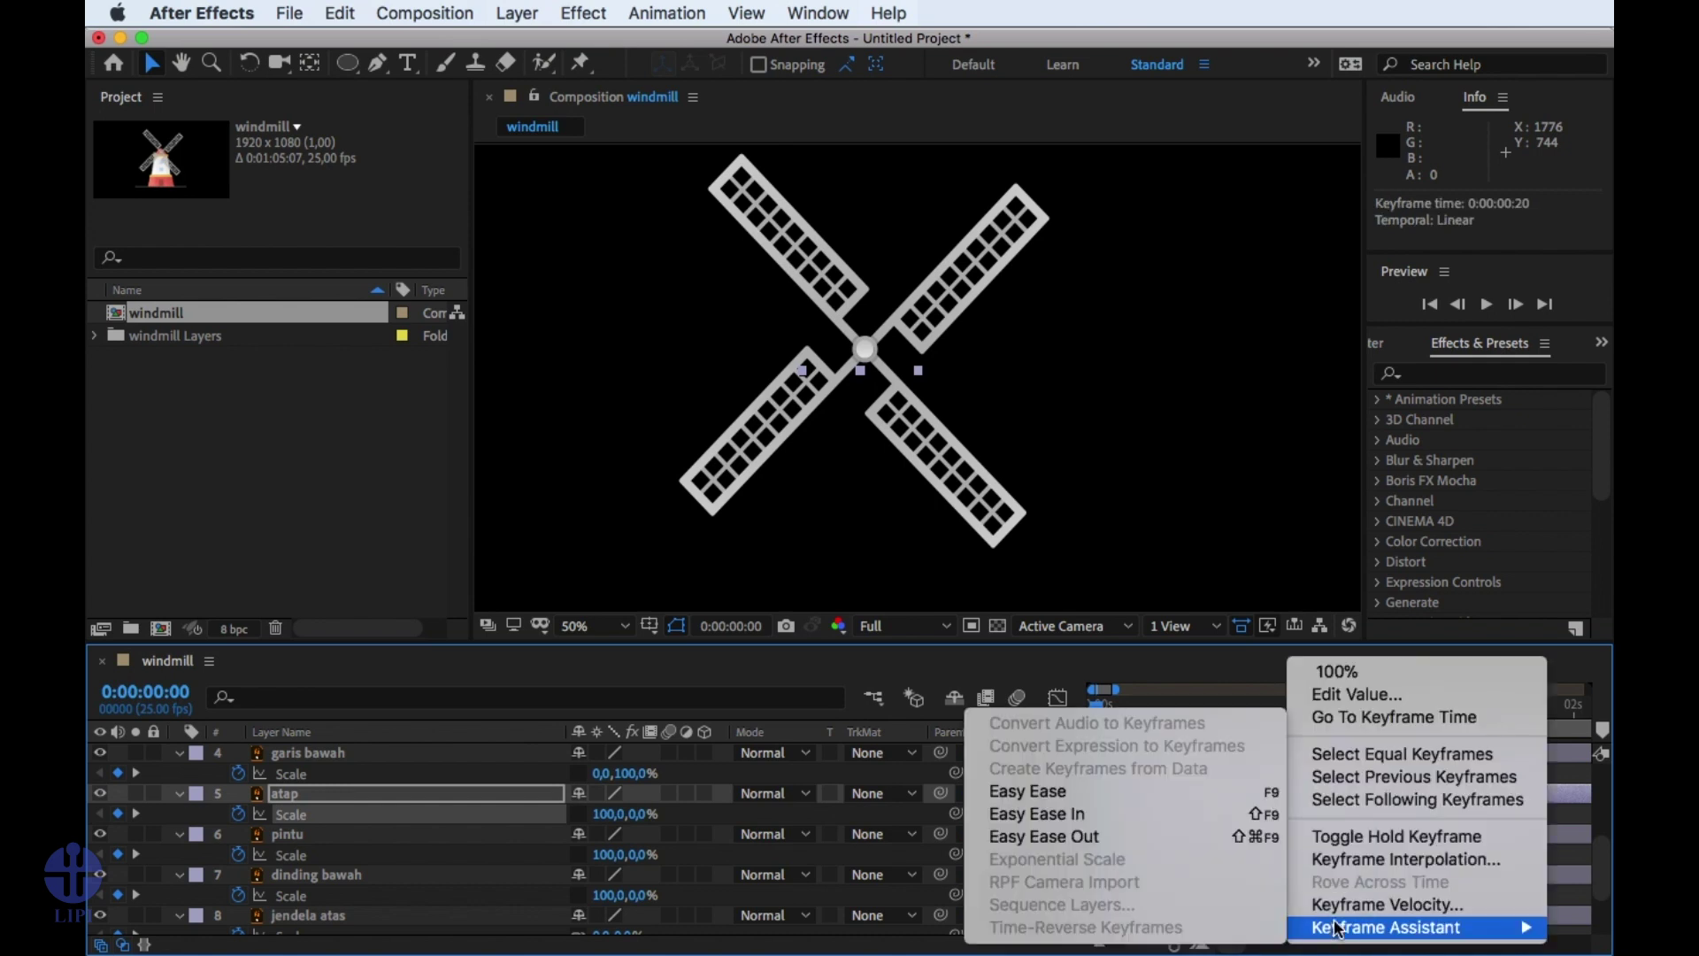
click(1196, 790)
click(1058, 697)
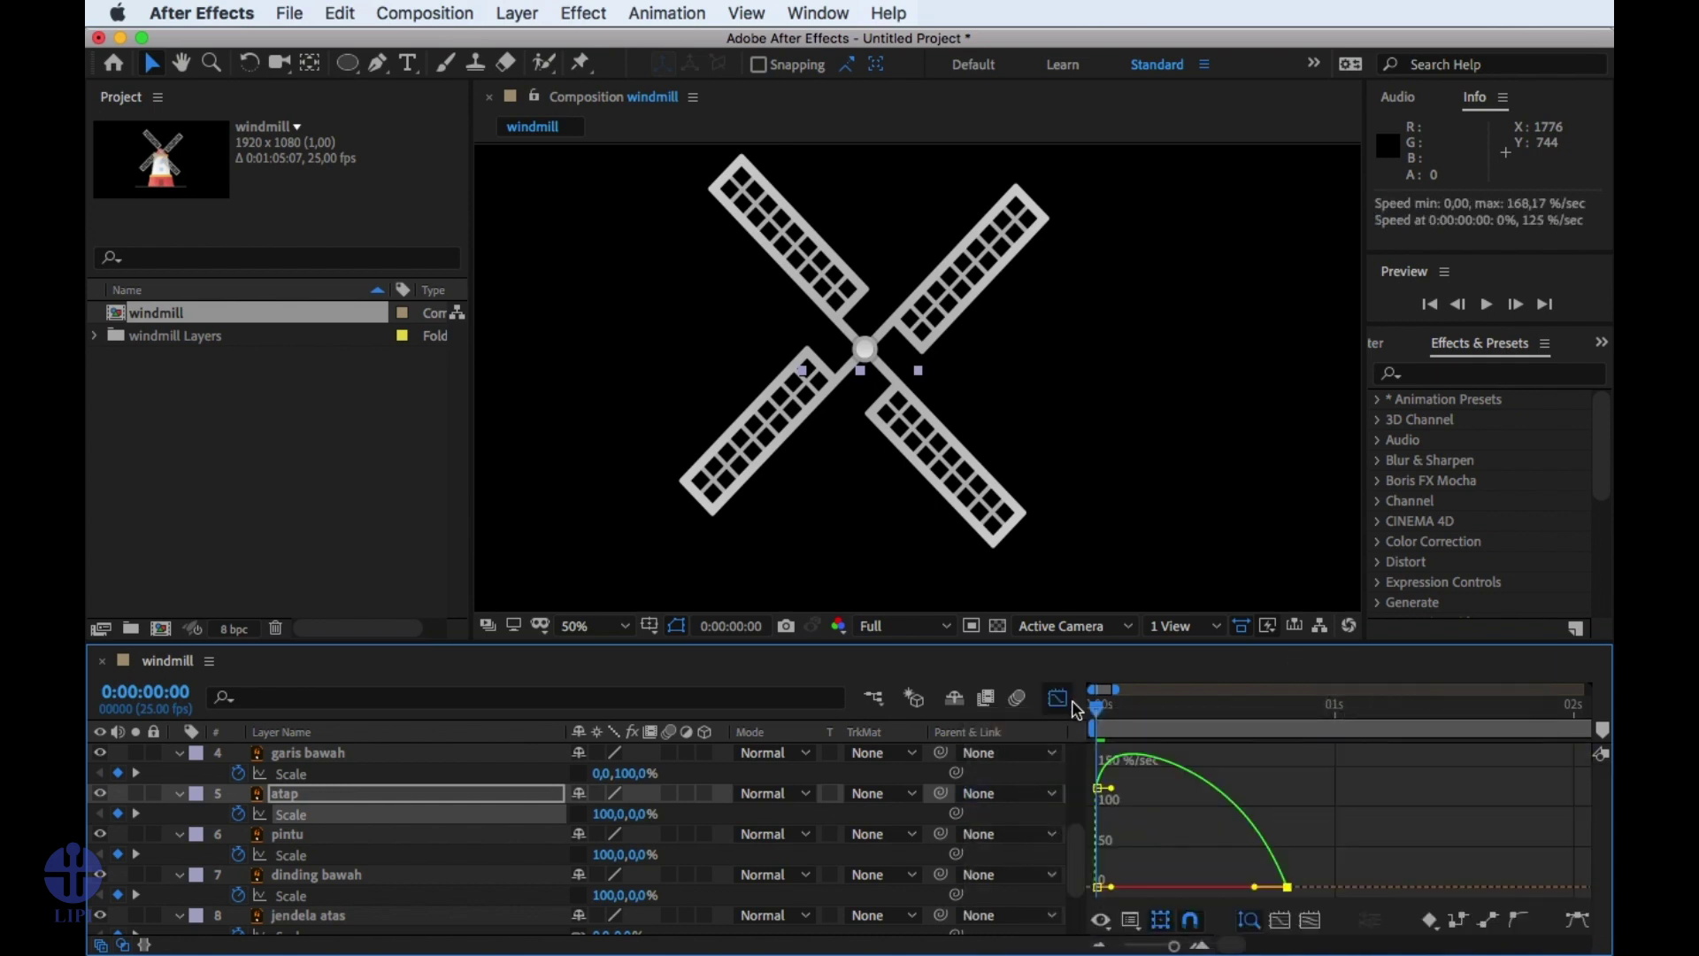
drag(1255, 894, 1106, 896)
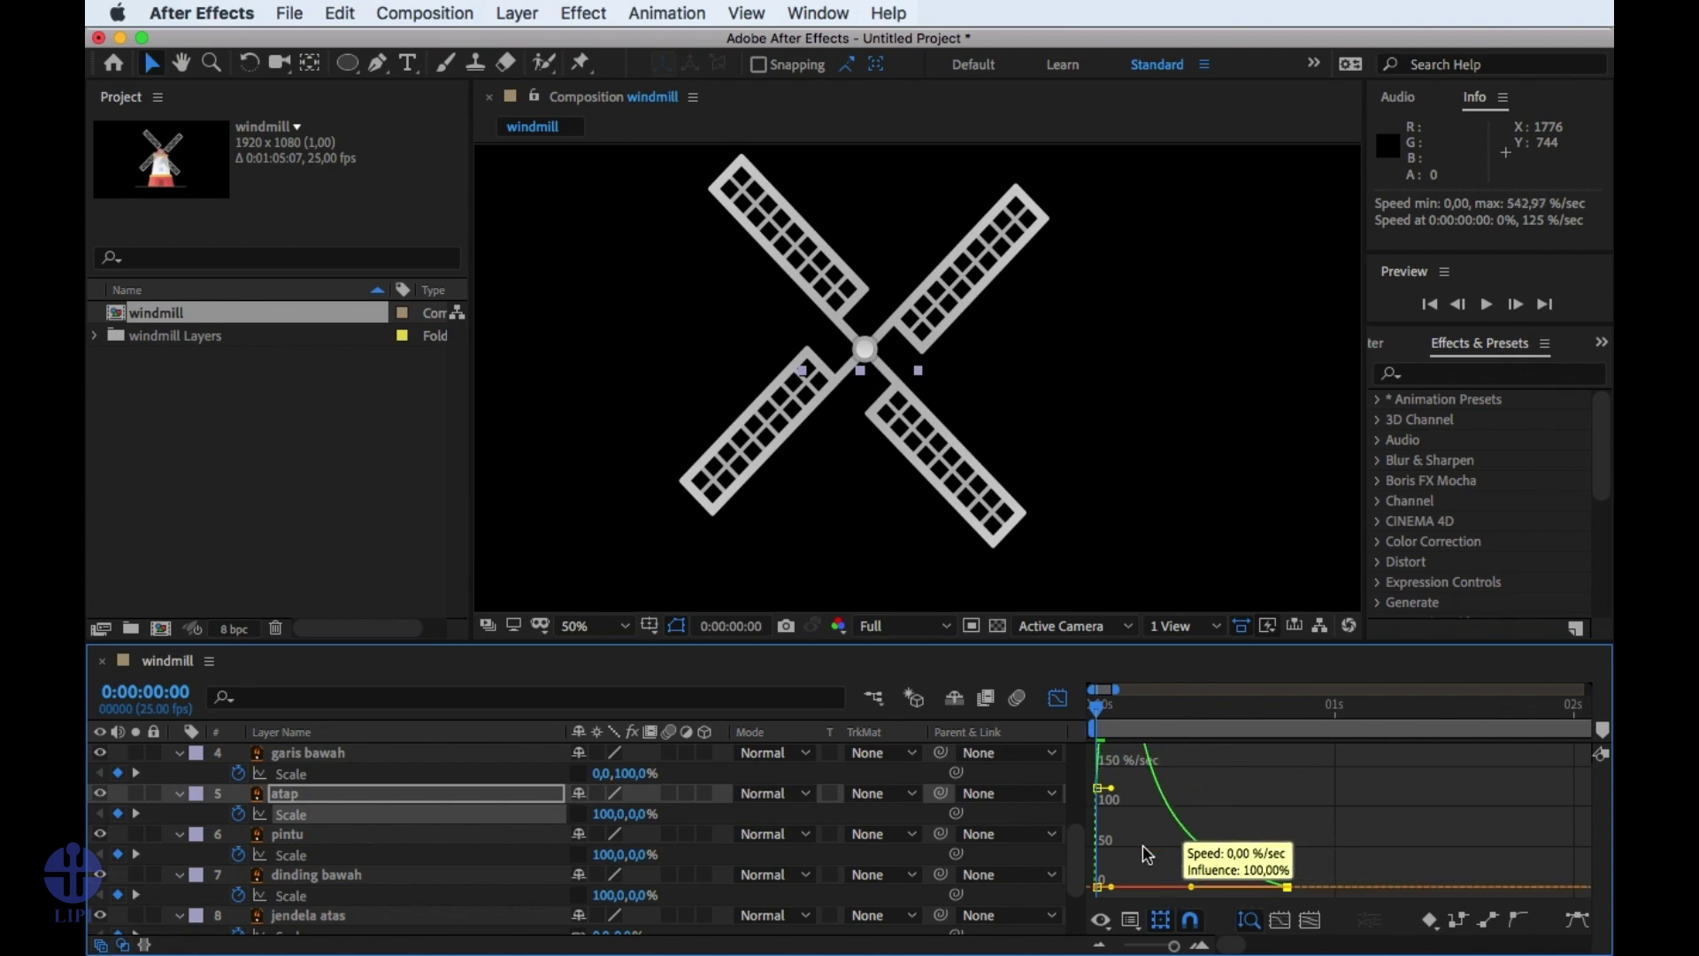
click(1058, 698)
click(1352, 770)
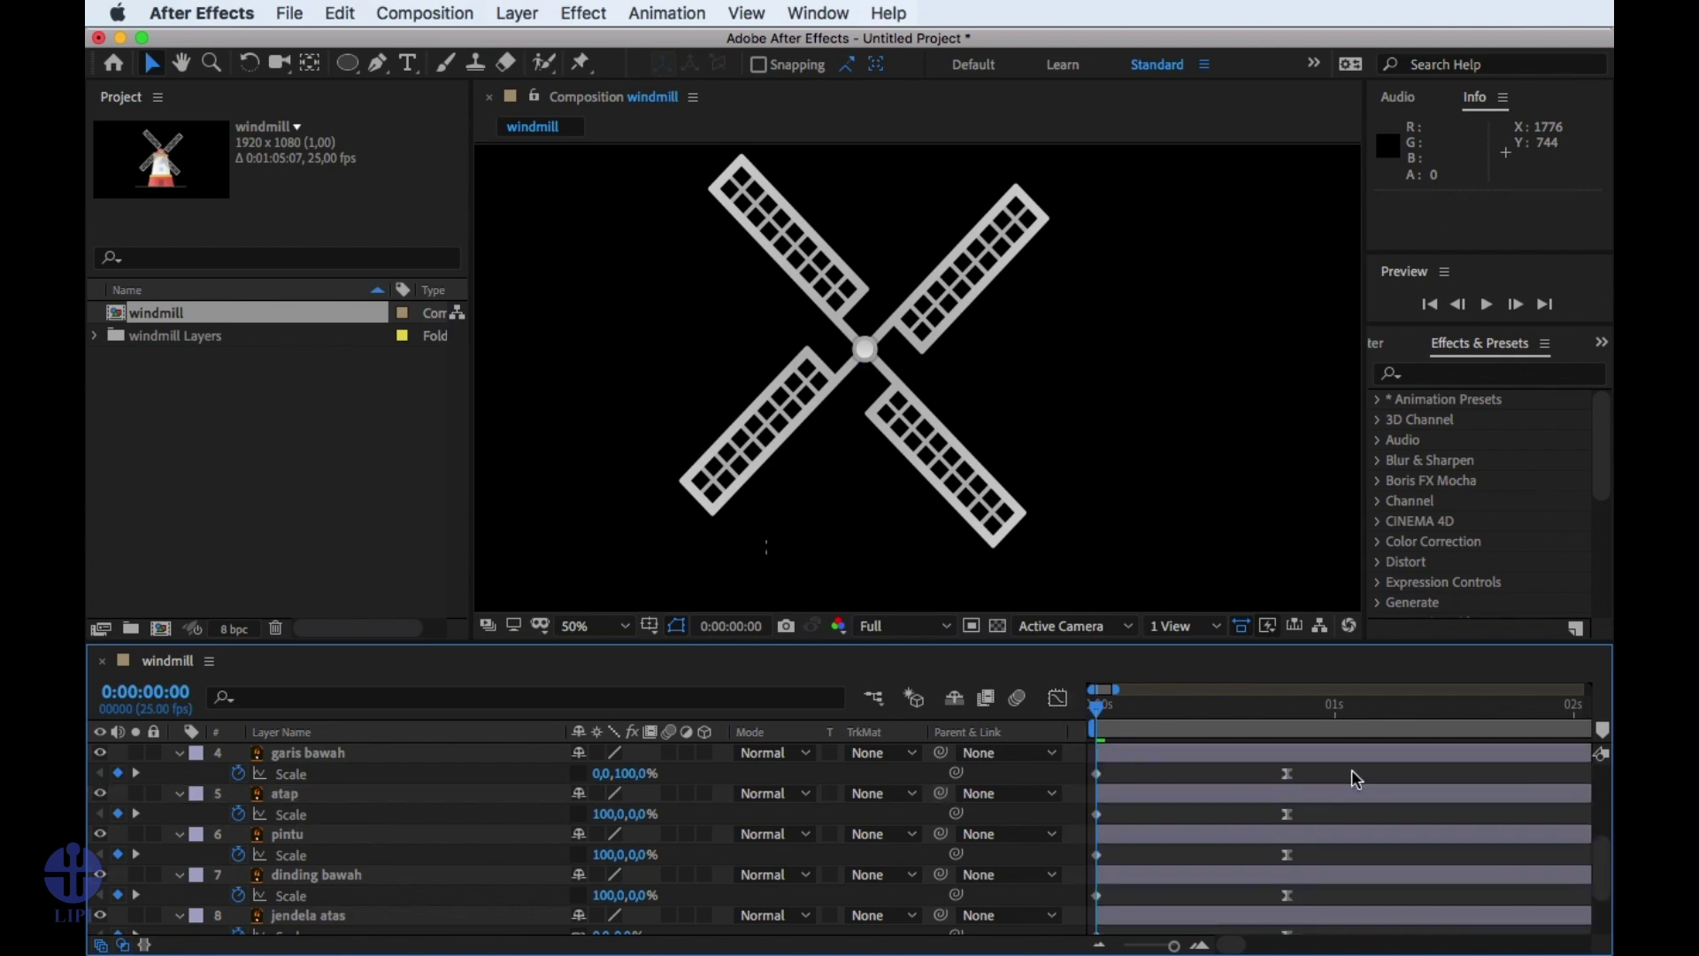
Preview the animation with the growing roof and return the time to 0:00:00:00.
key(space)
key(space)
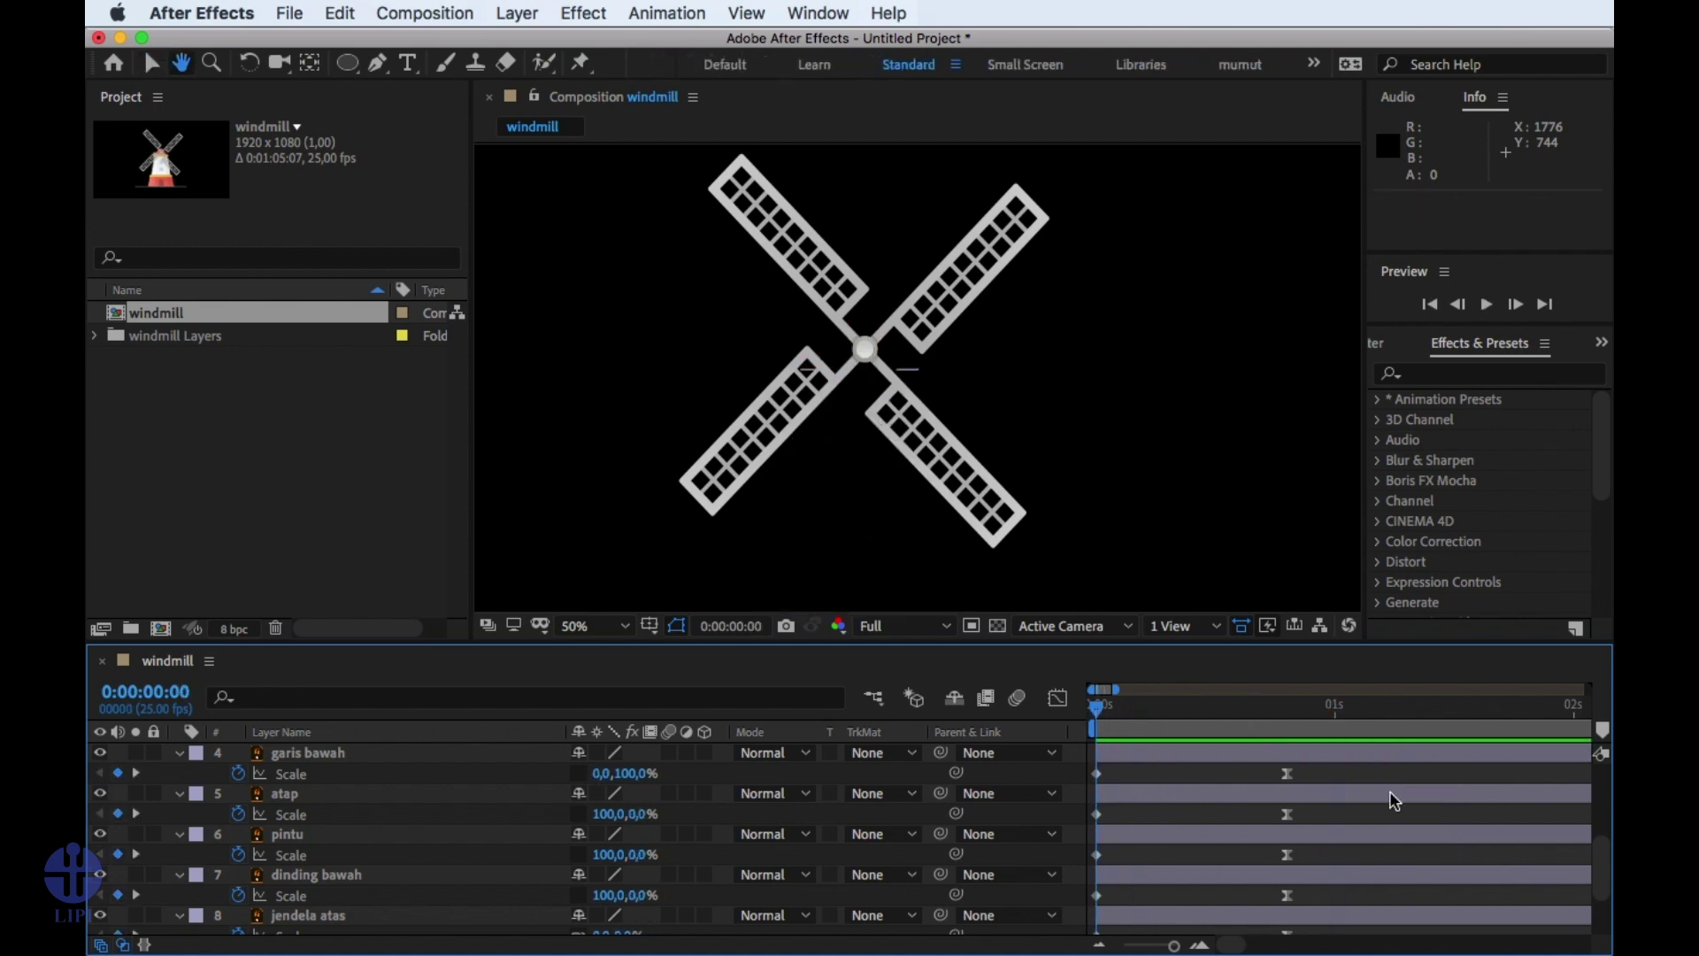
key(space)
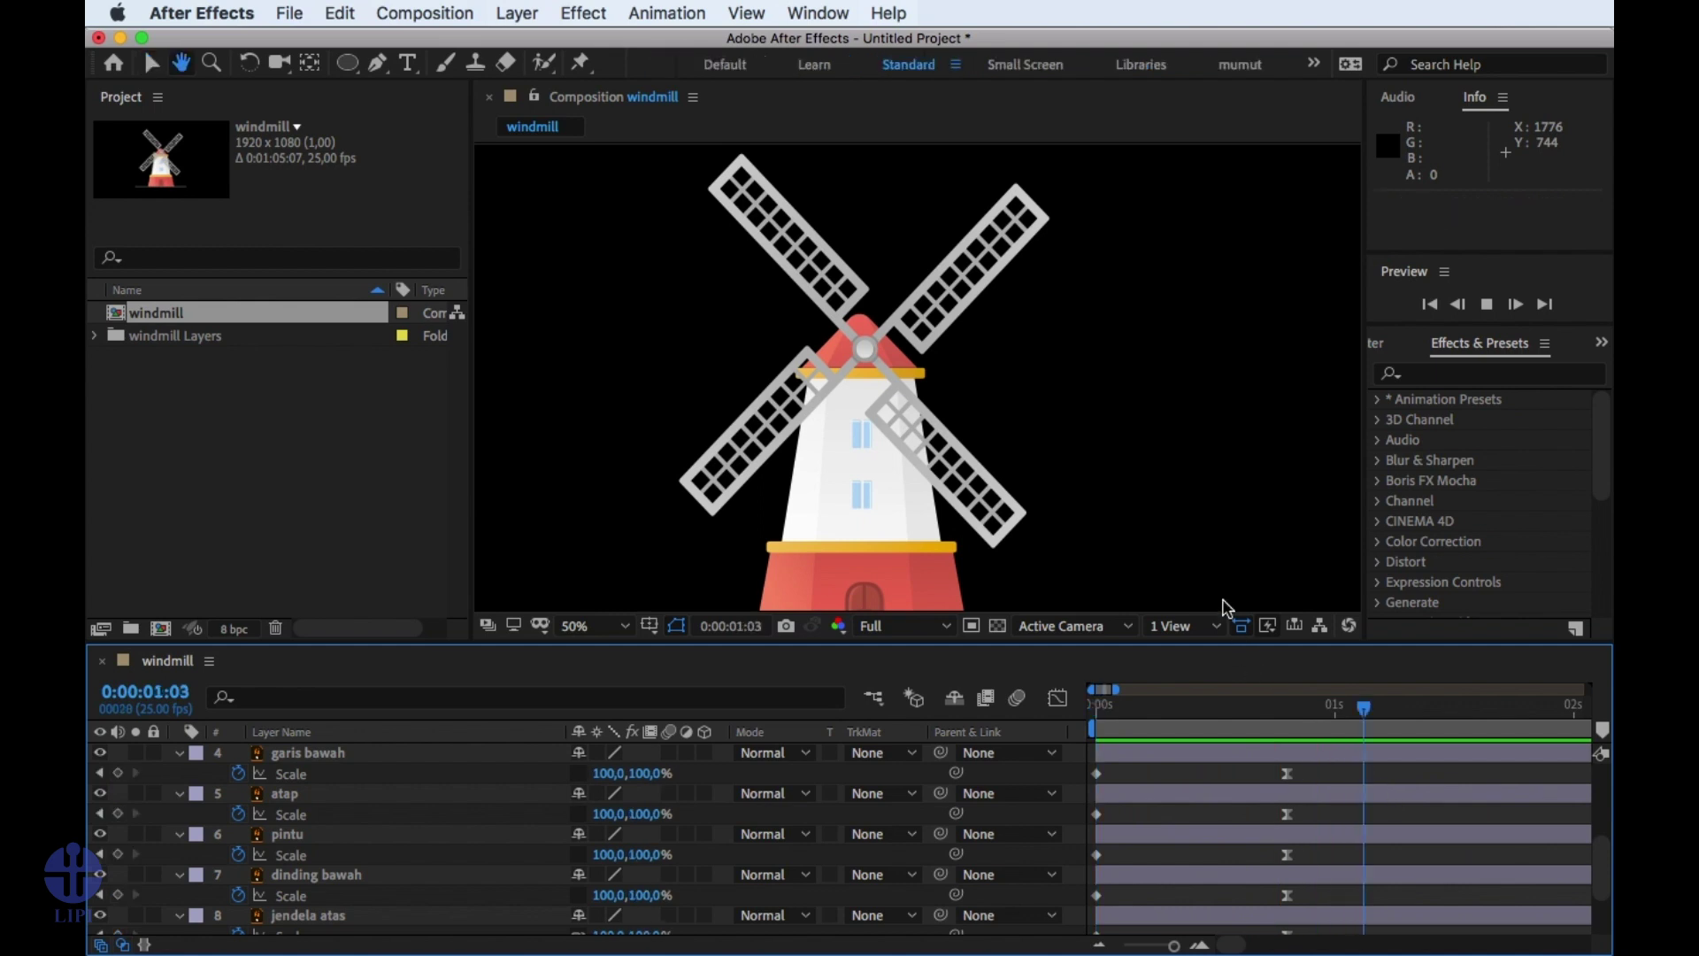
scroll(1094, 466, down, 1)
drag(1126, 709, 1053, 733)
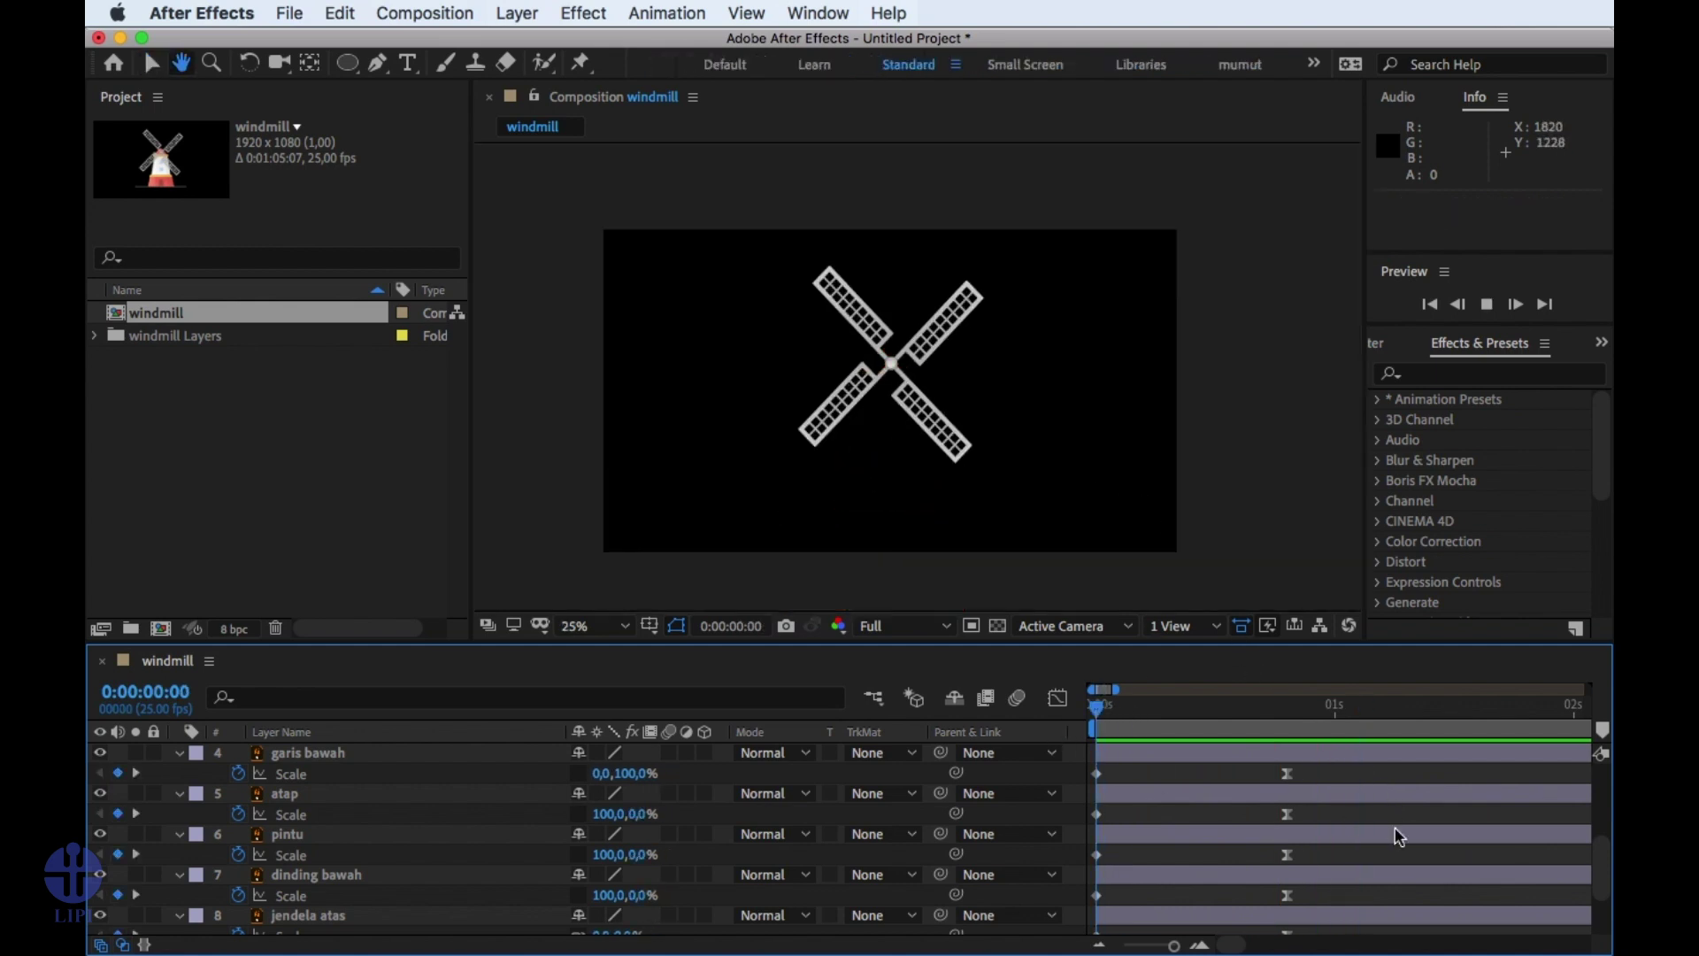
key(space)
key(space)
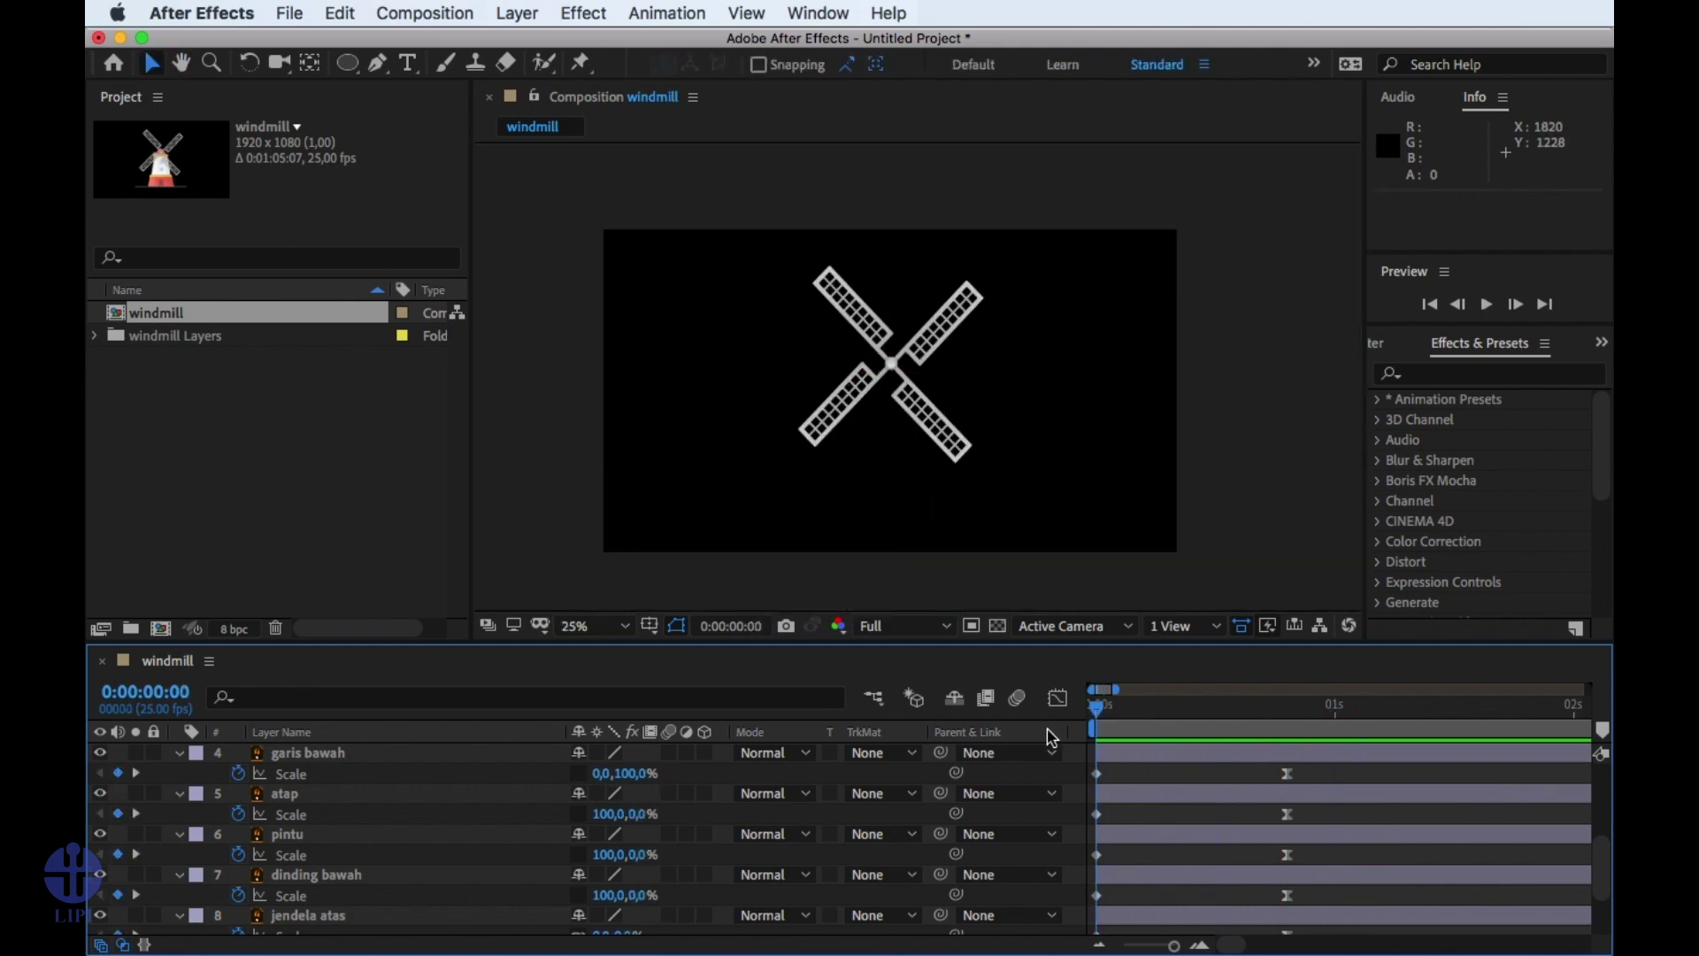
click(1280, 726)
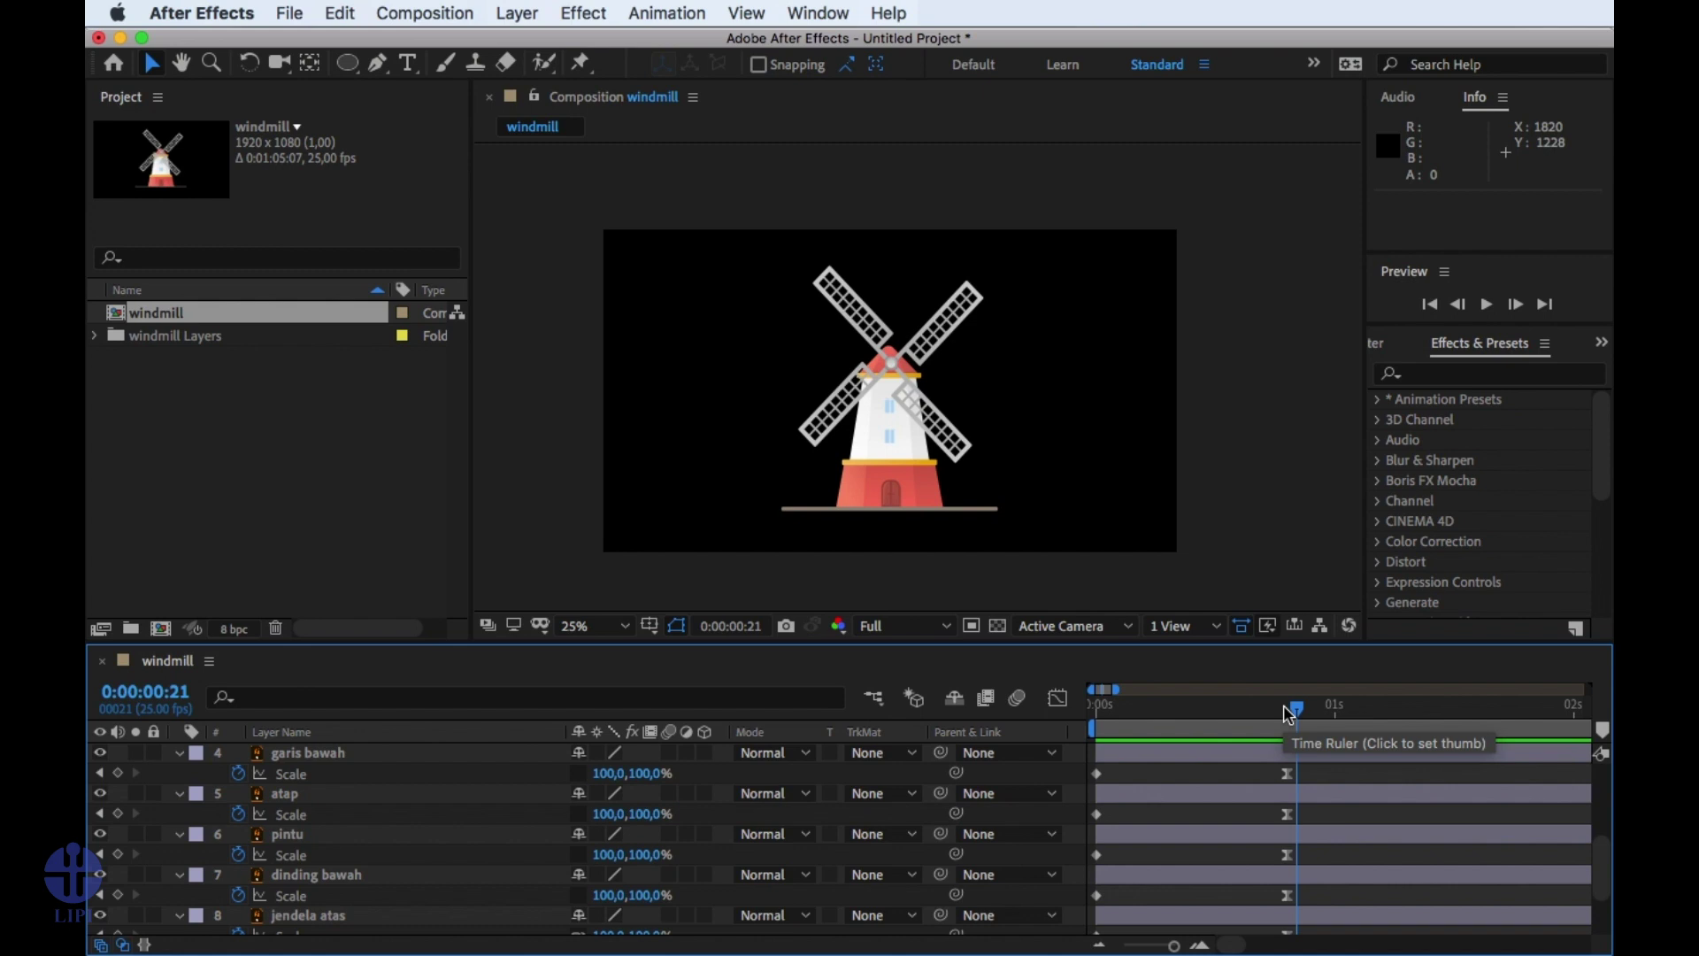
key(Home)
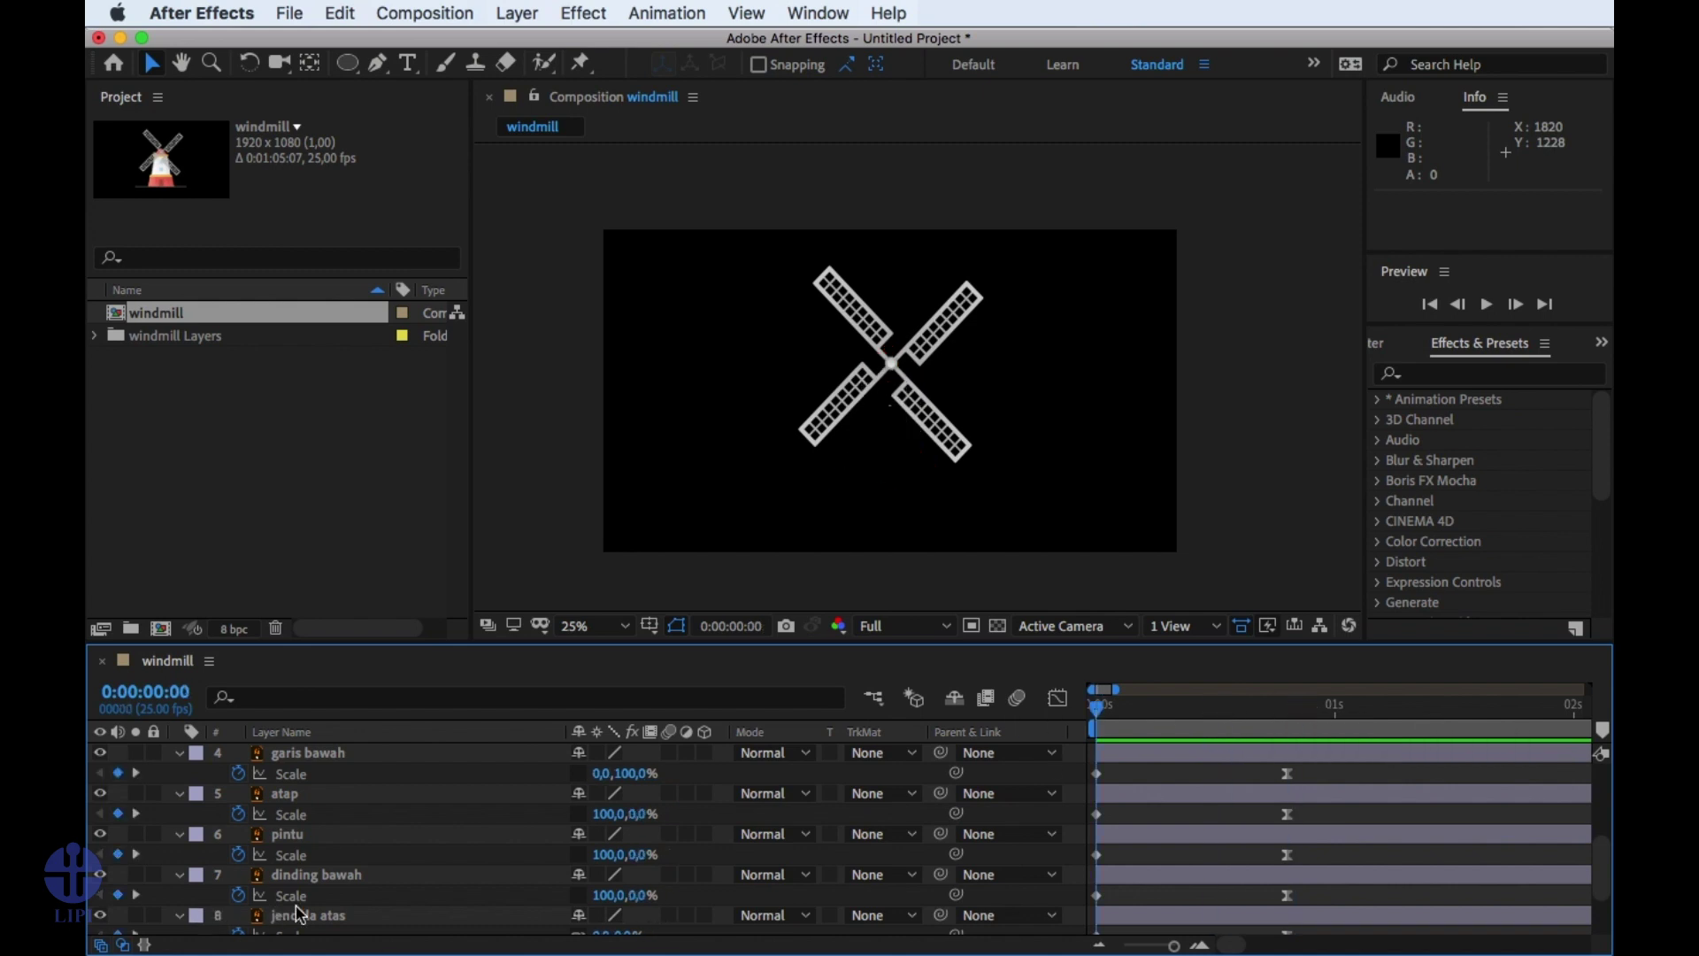
Expand the transform properties of the Kincir blades layer and add a 0x+0,0° Rotation keyframe at 0:00:00:00.
scroll(345, 868, down, 1)
click(819, 394)
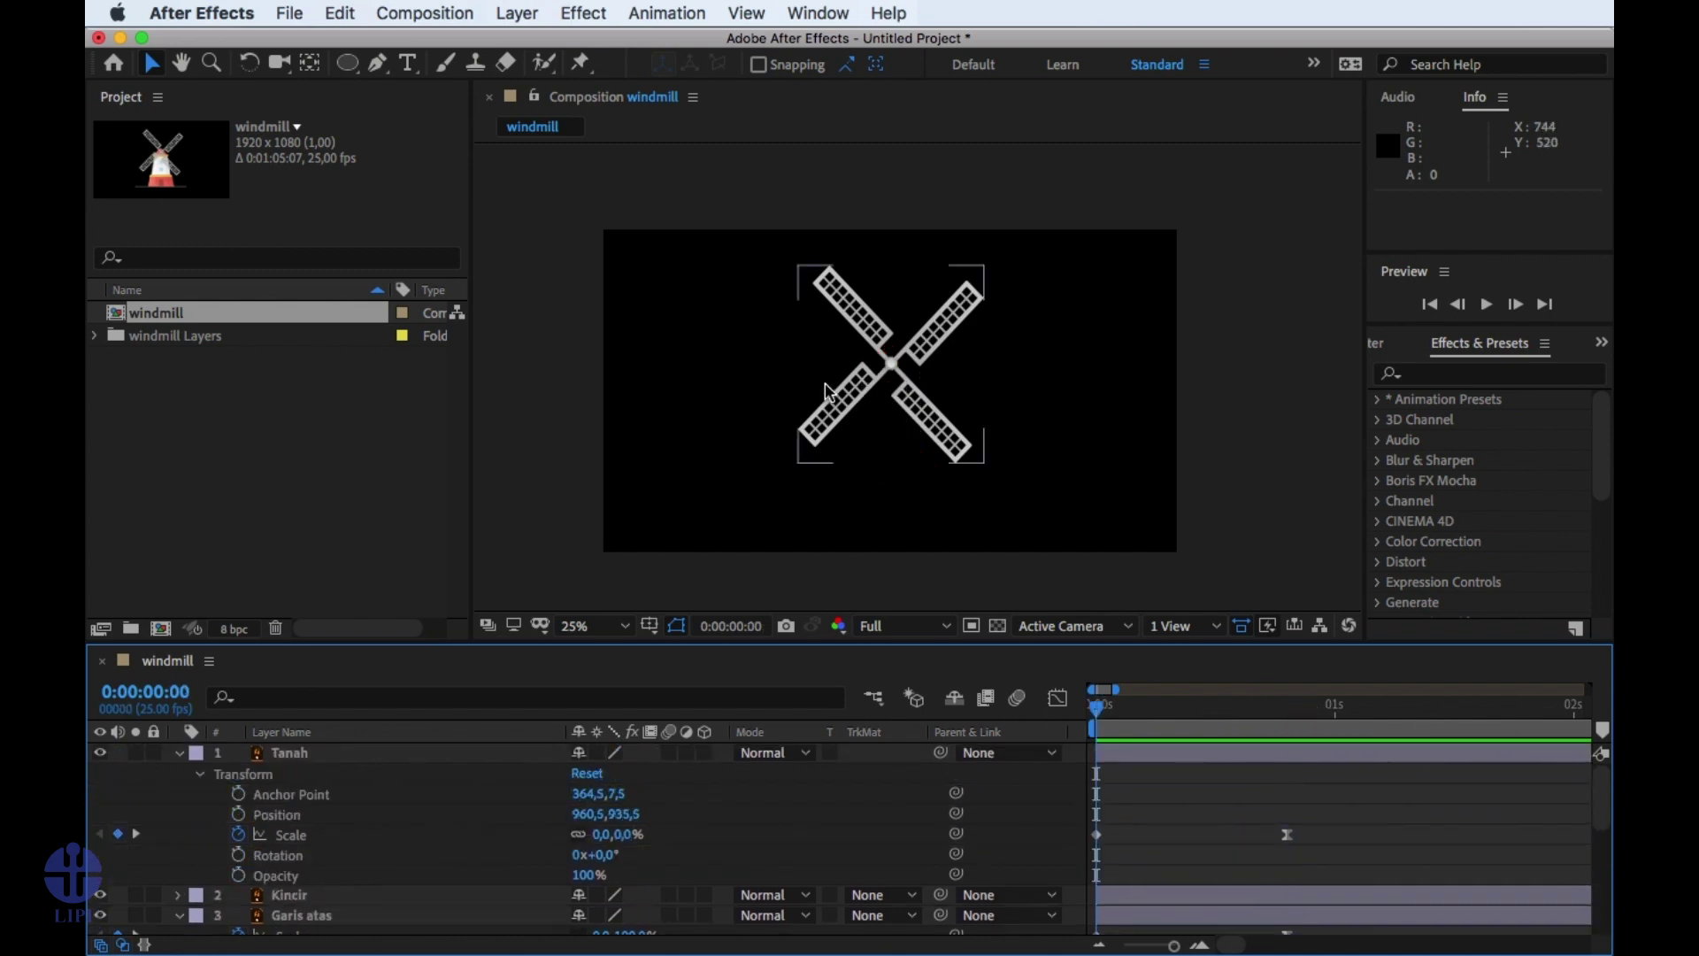
click(822, 394)
scroll(444, 824, down, 1)
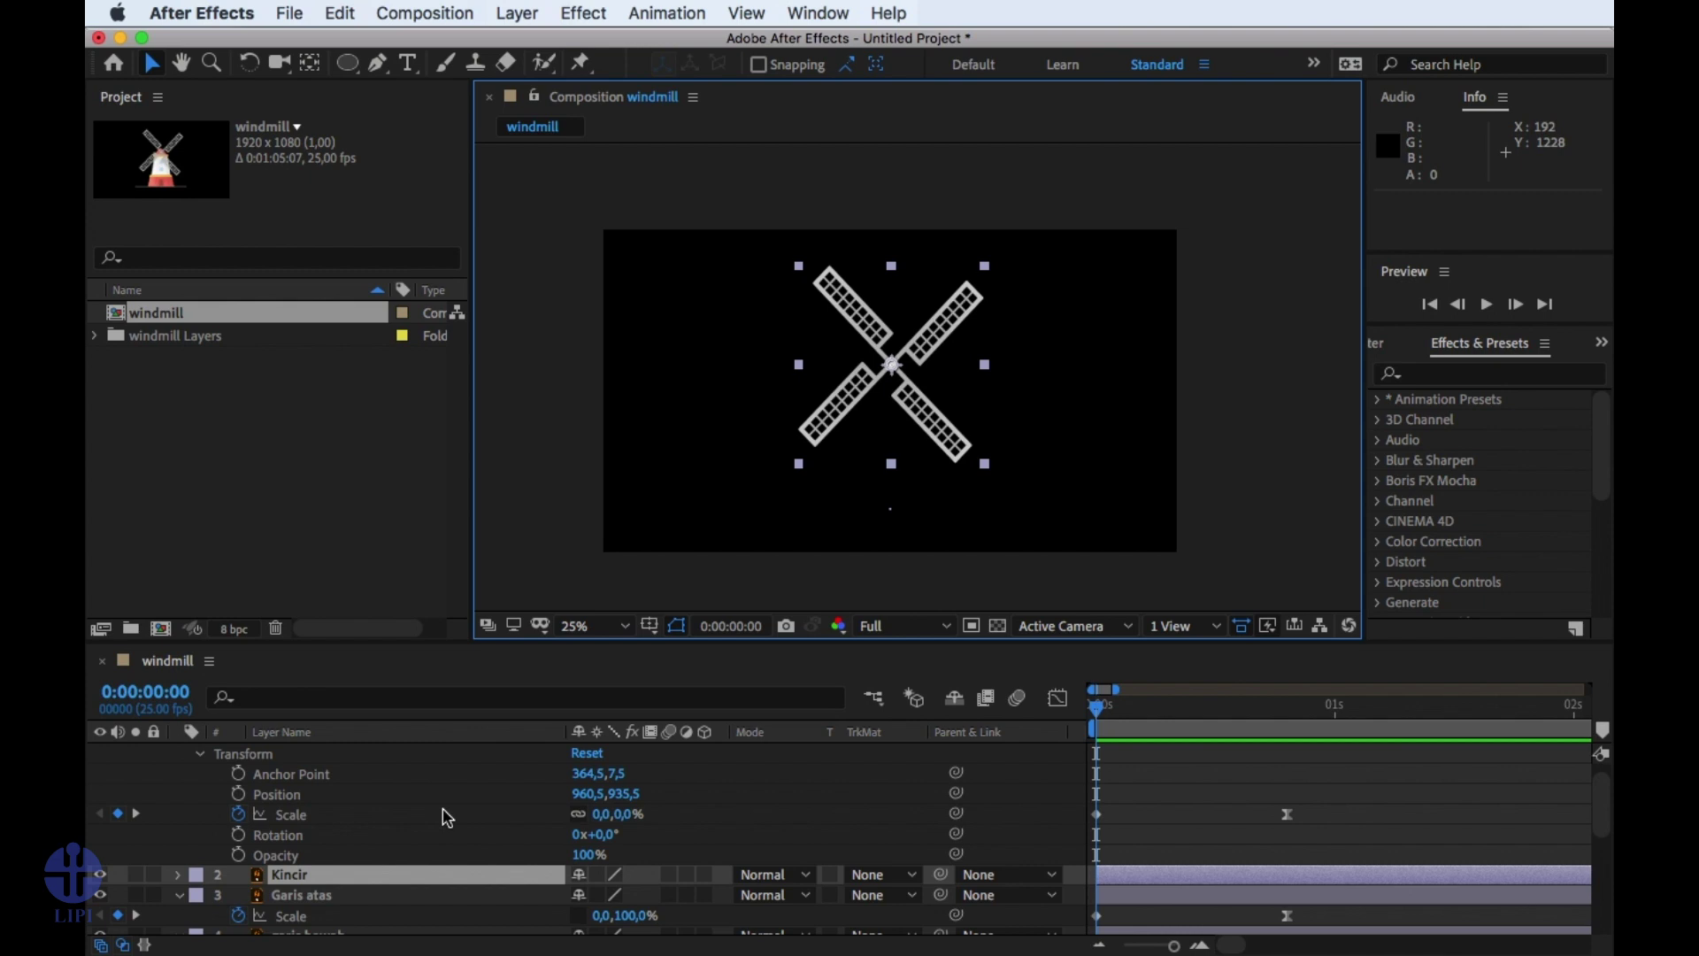
key(r)
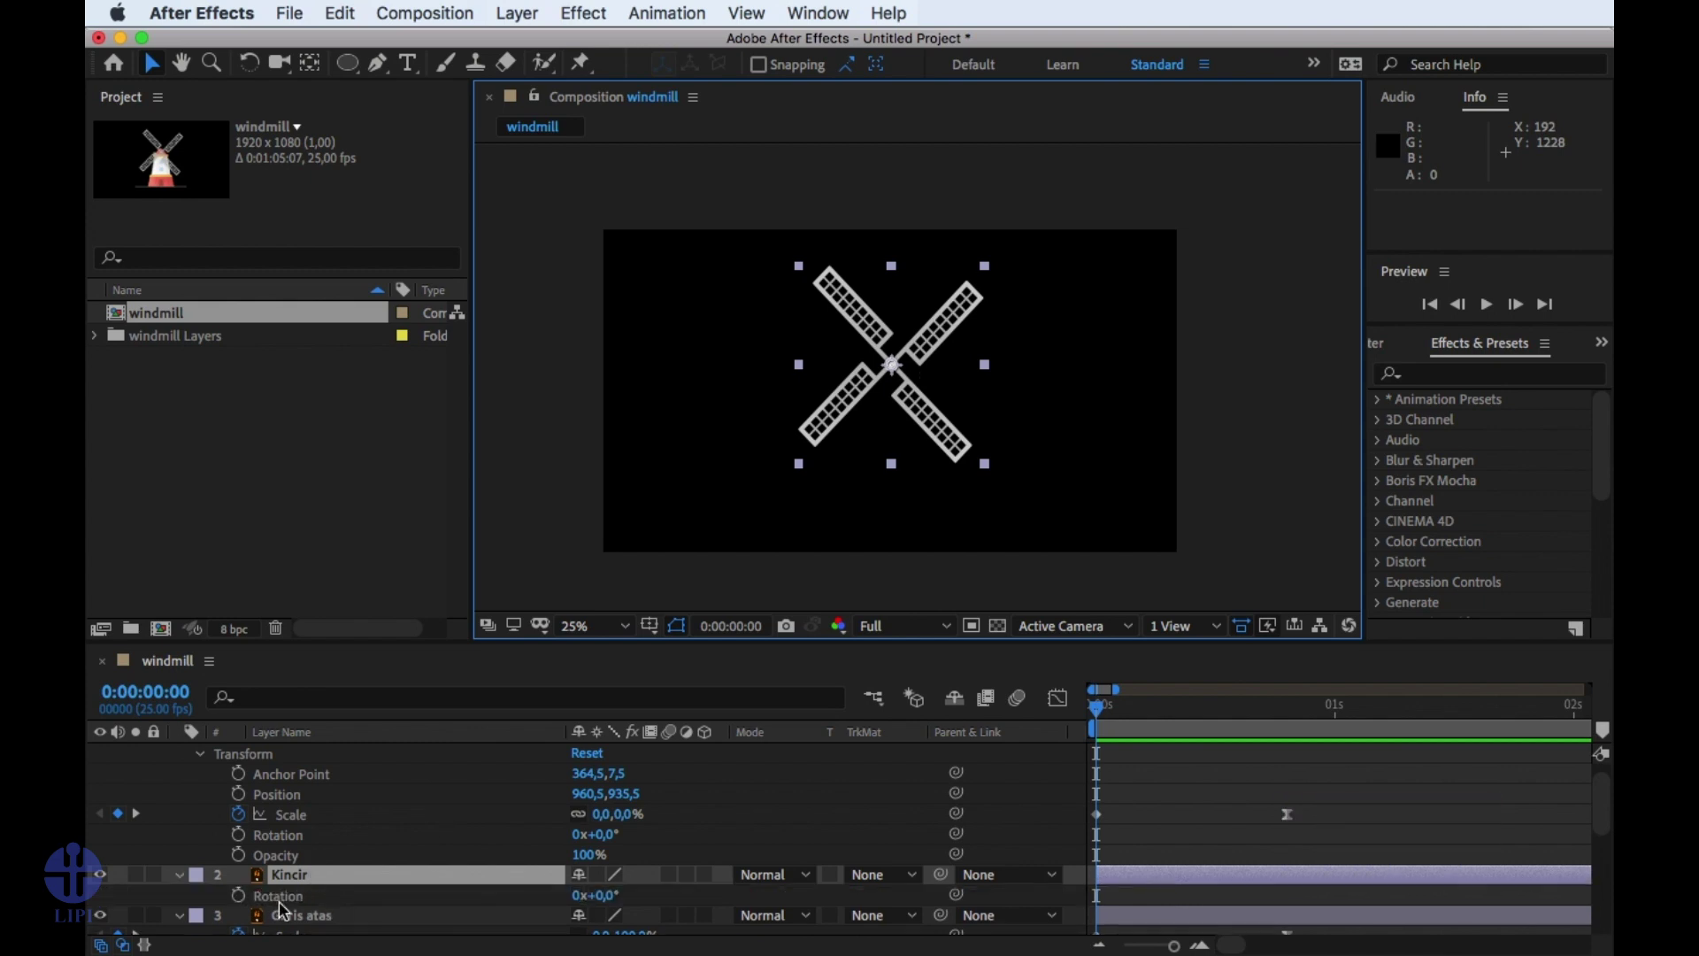
key(F2)
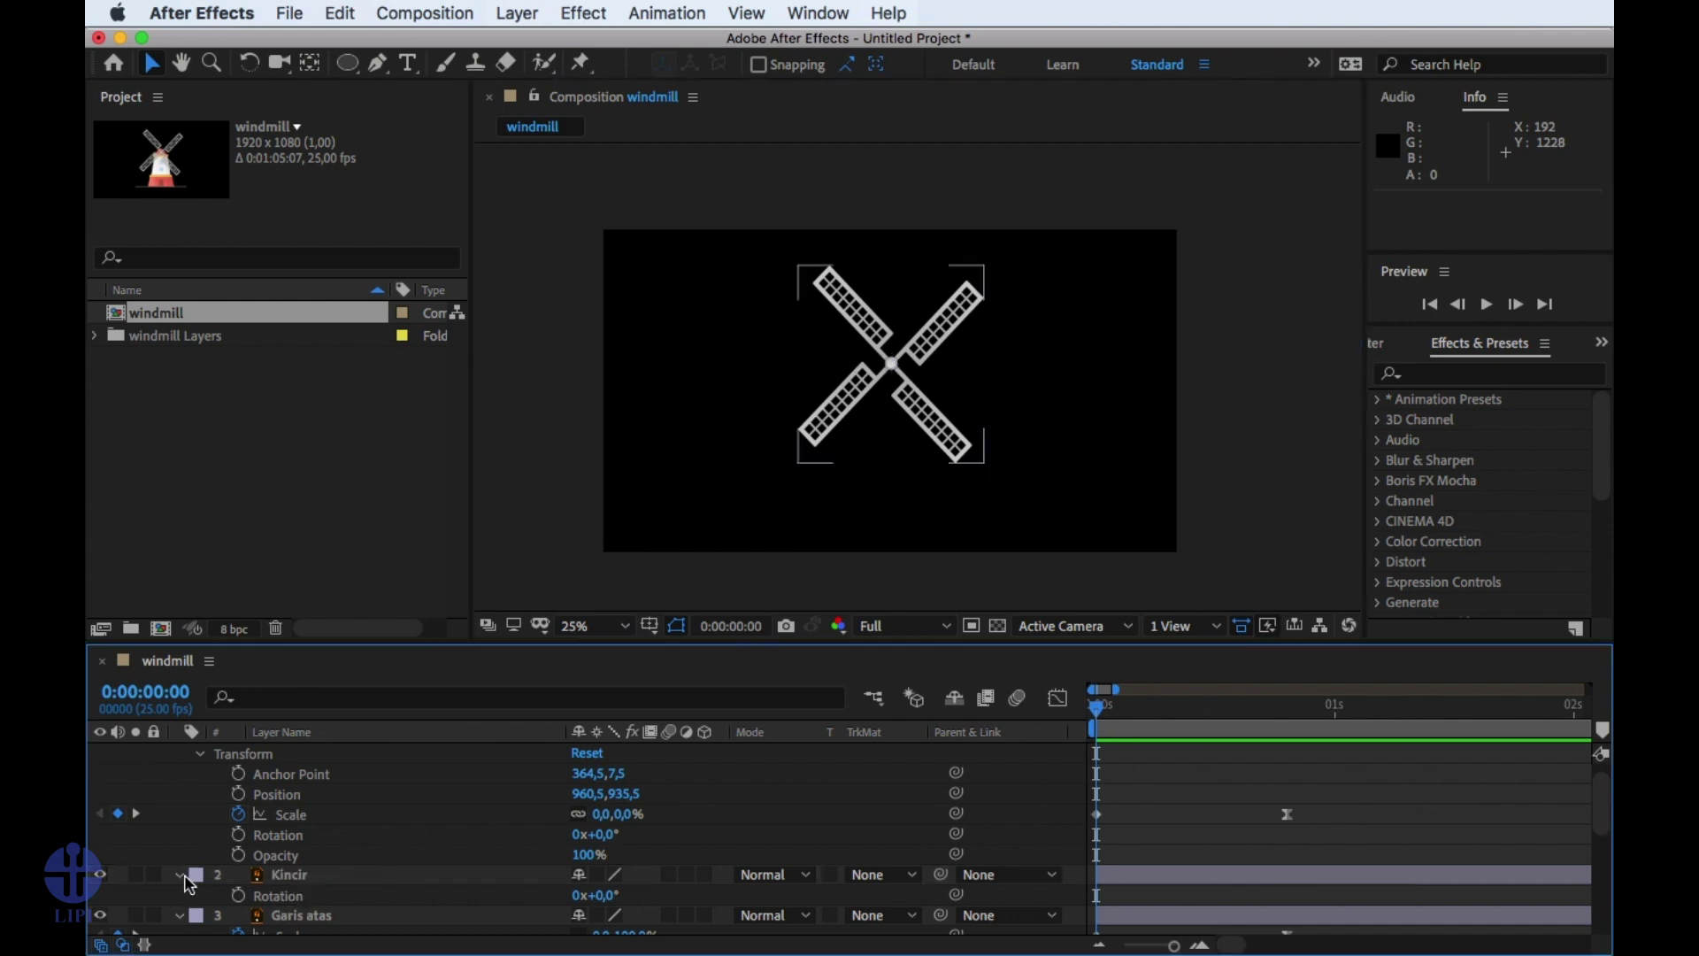
click(181, 876)
click(180, 875)
scroll(188, 883, down, 2)
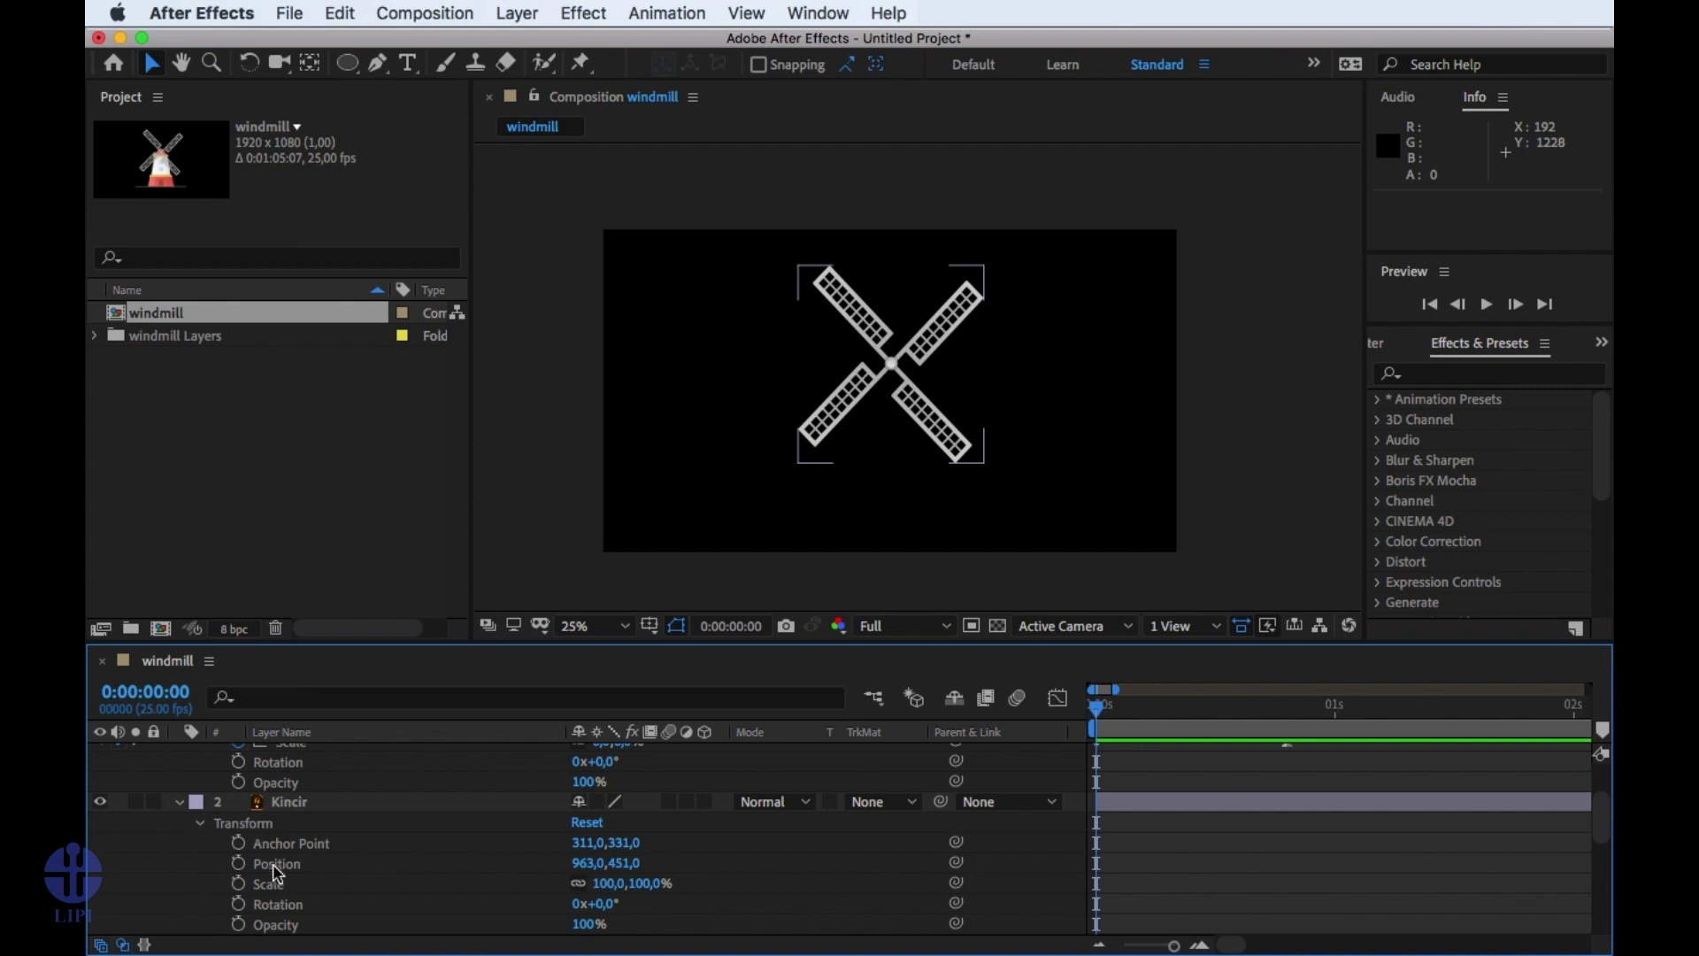
click(283, 905)
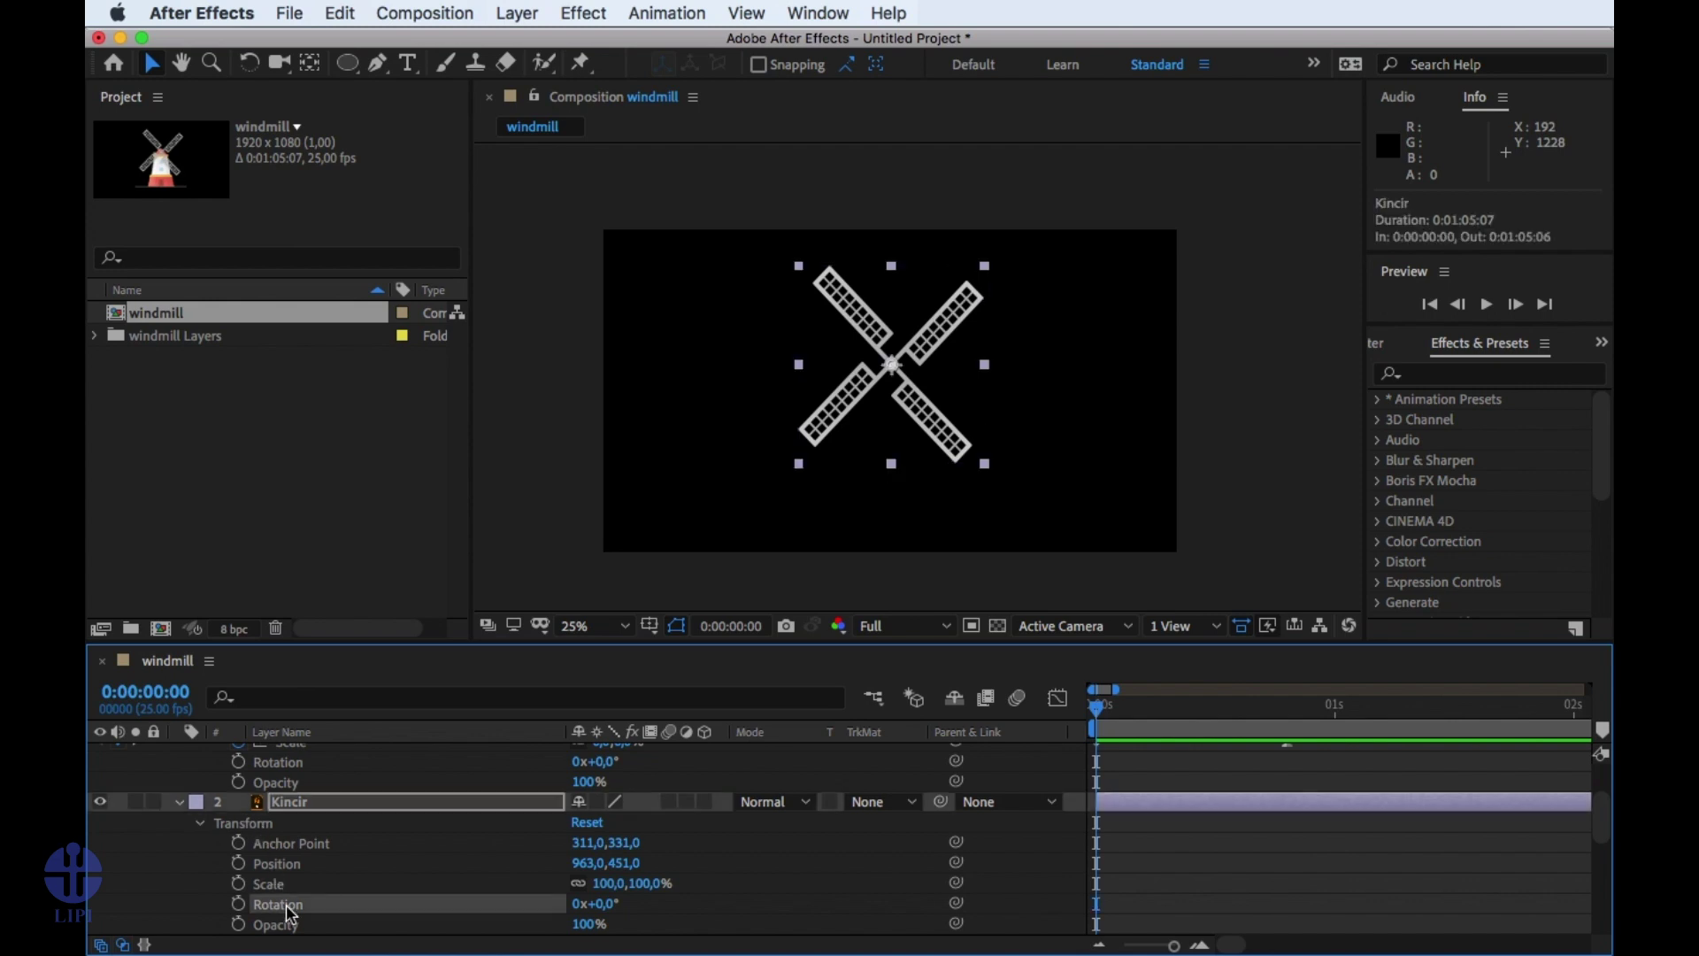
click(239, 903)
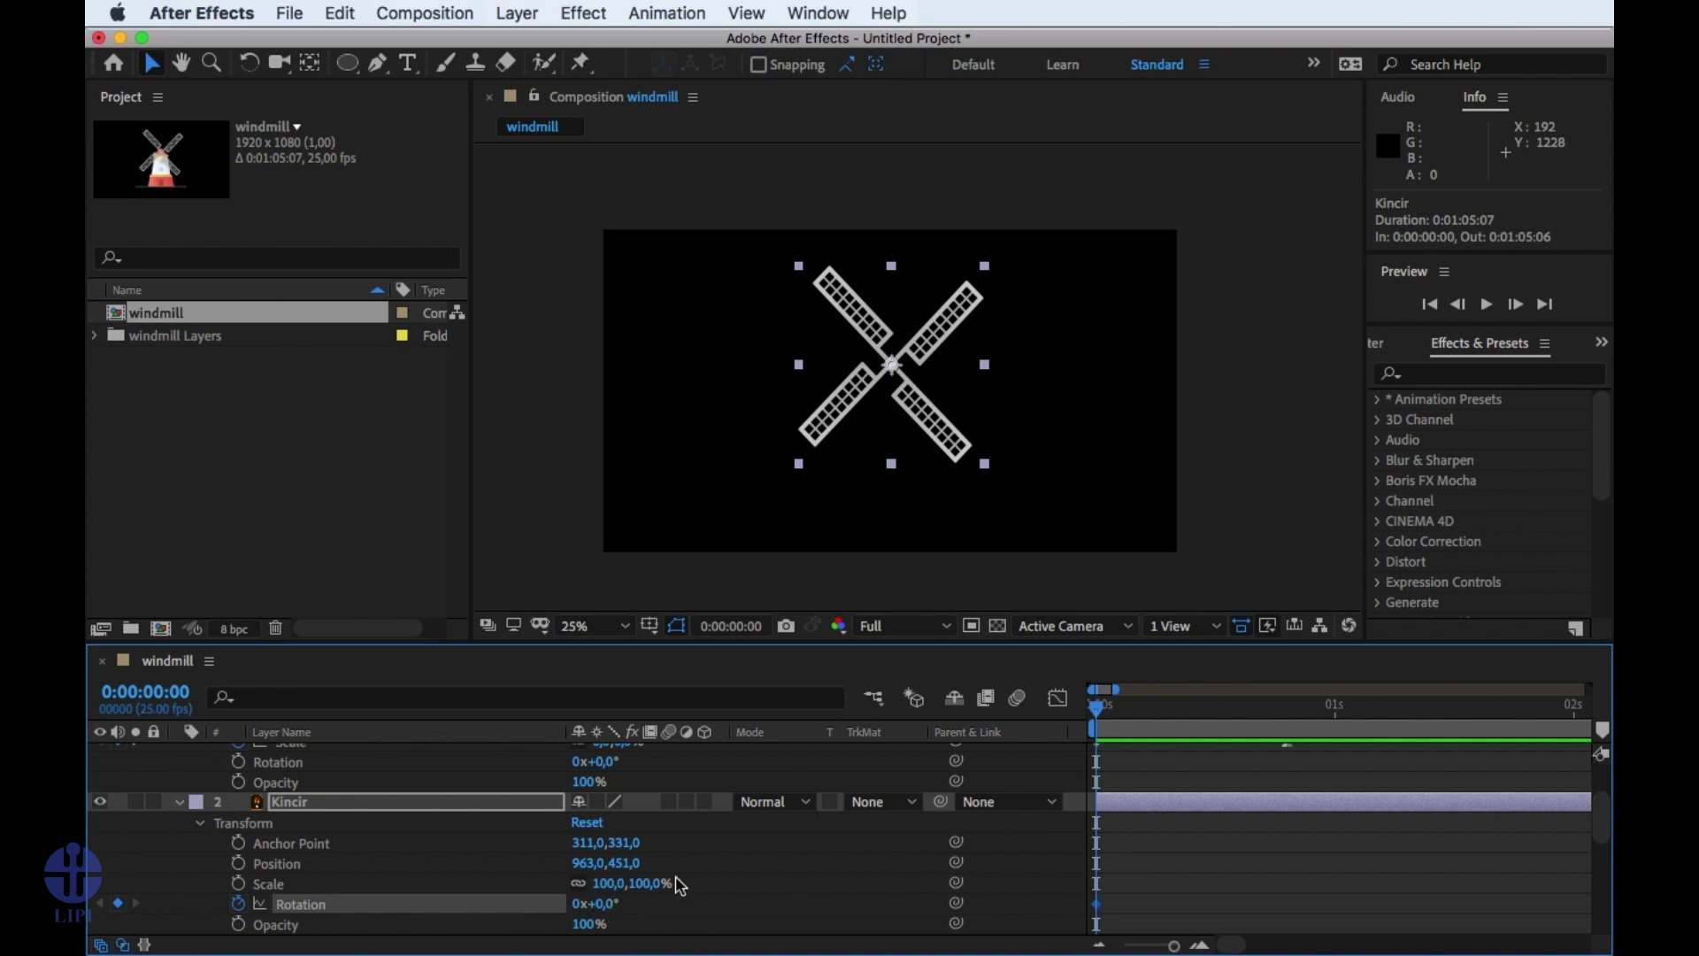
Add a Rotation keyframe of 1x+0,0° to the Kincir layer at 0:00:00:20.
key(shift+Page_Down)
key(shift+Page_Down)
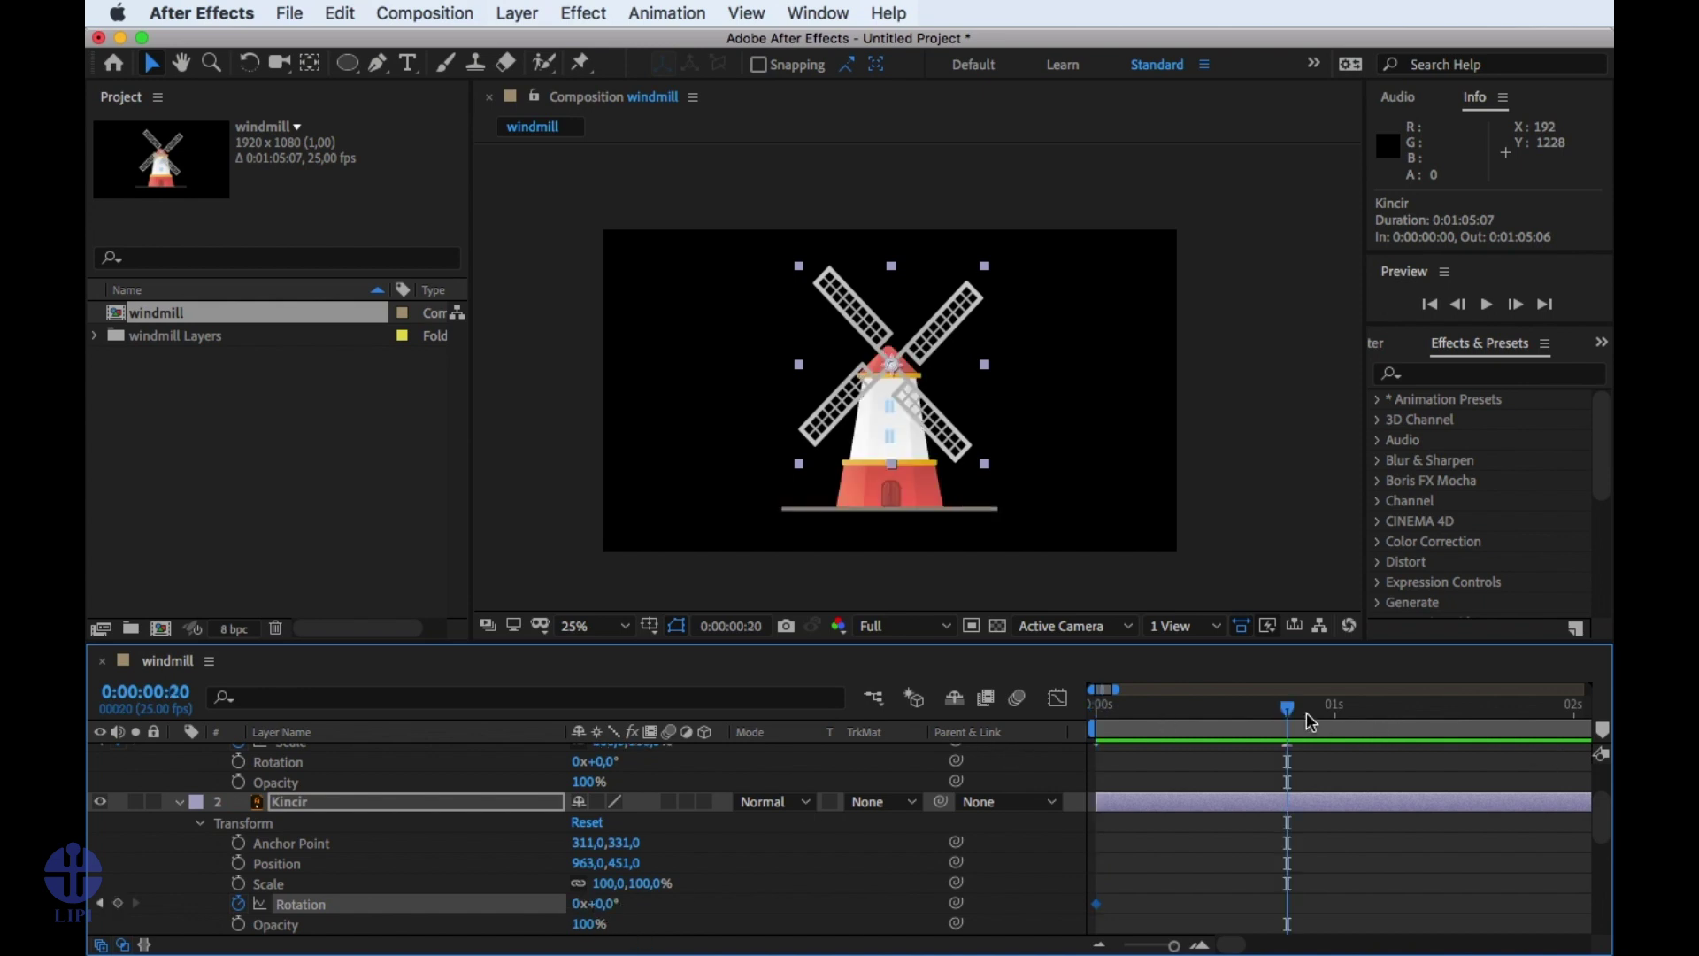
click(583, 904)
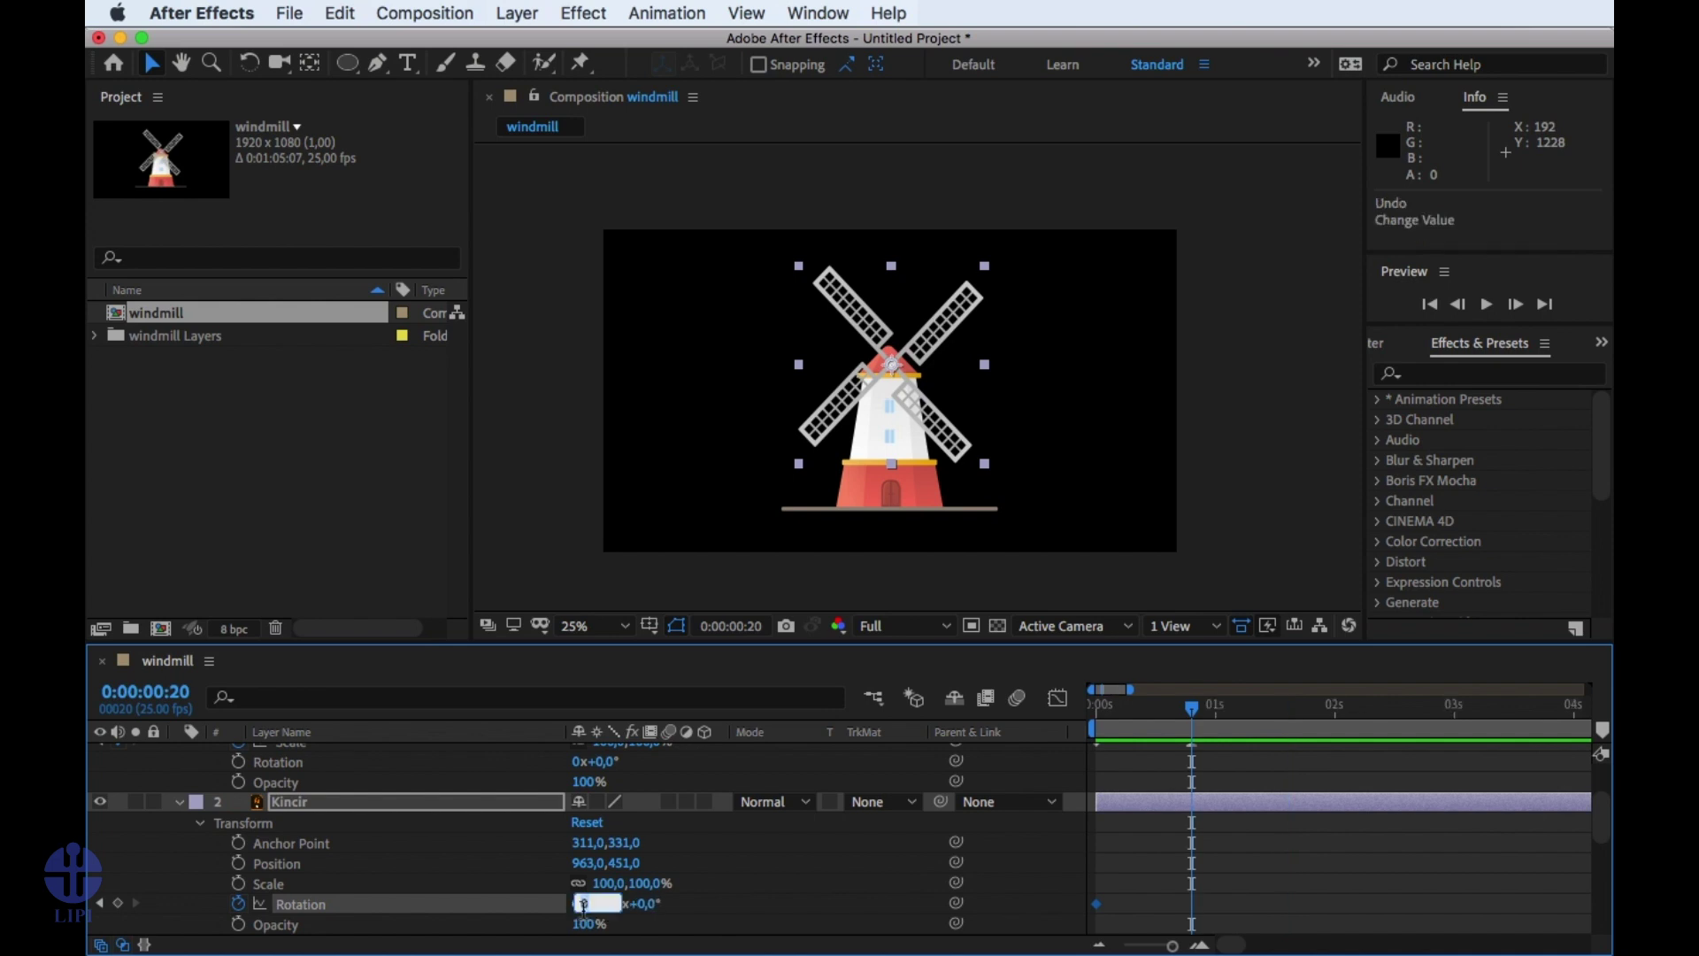
click(726, 874)
click(580, 904)
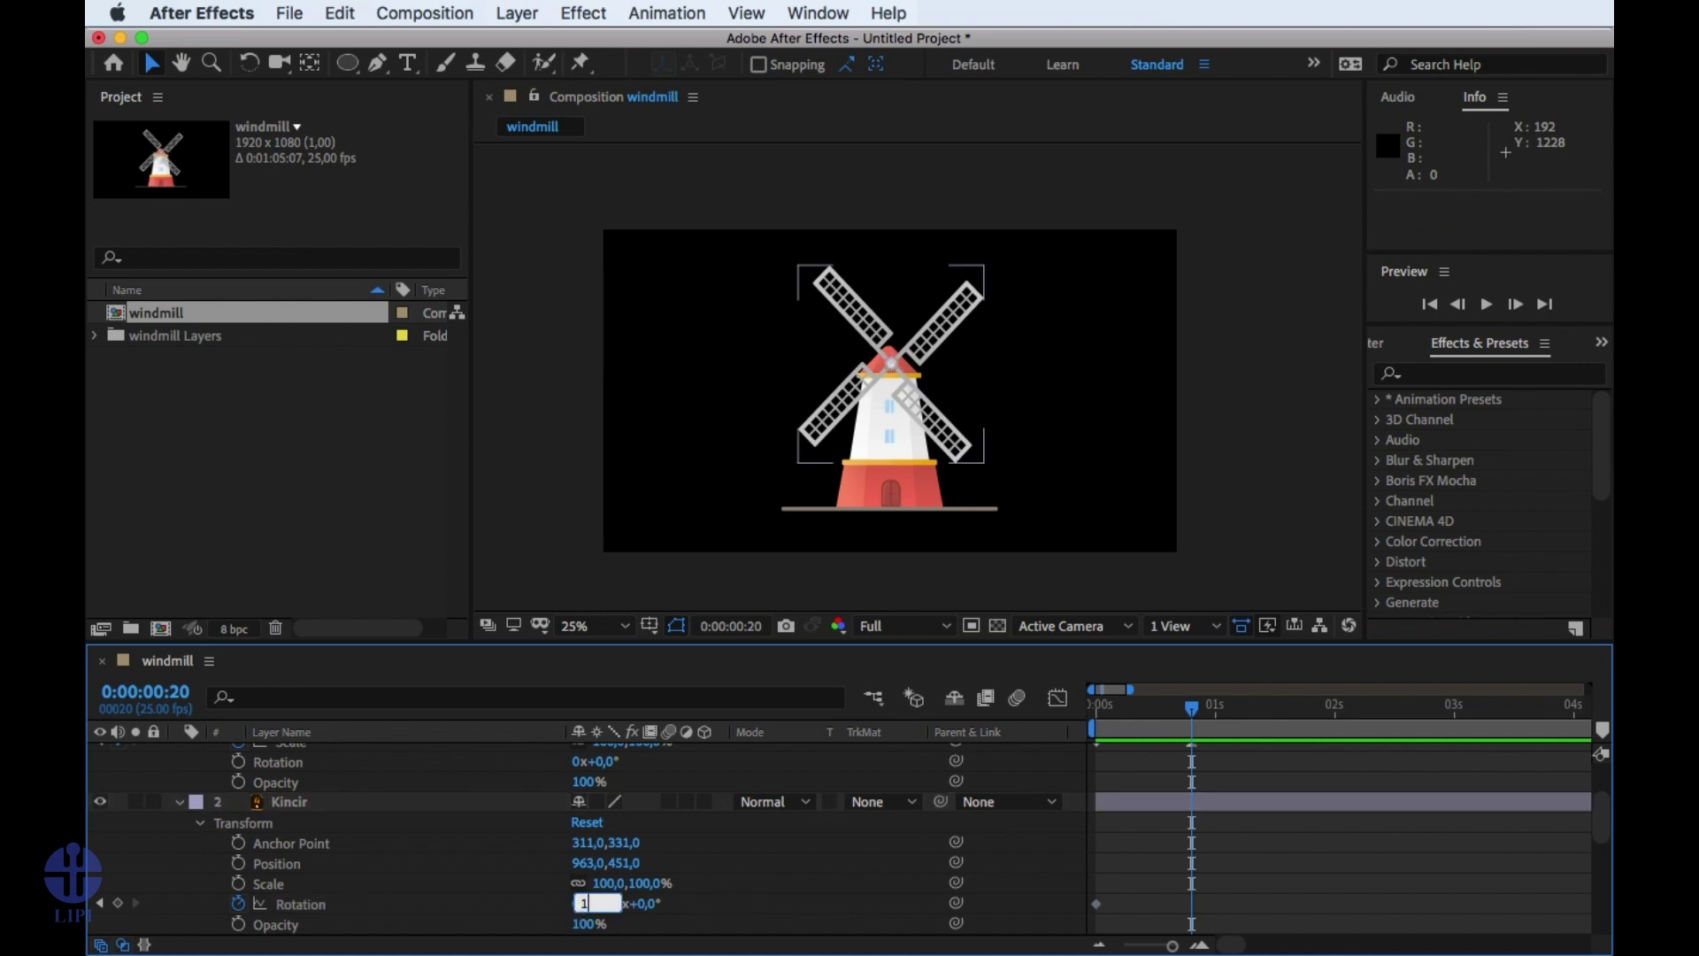
key(Return)
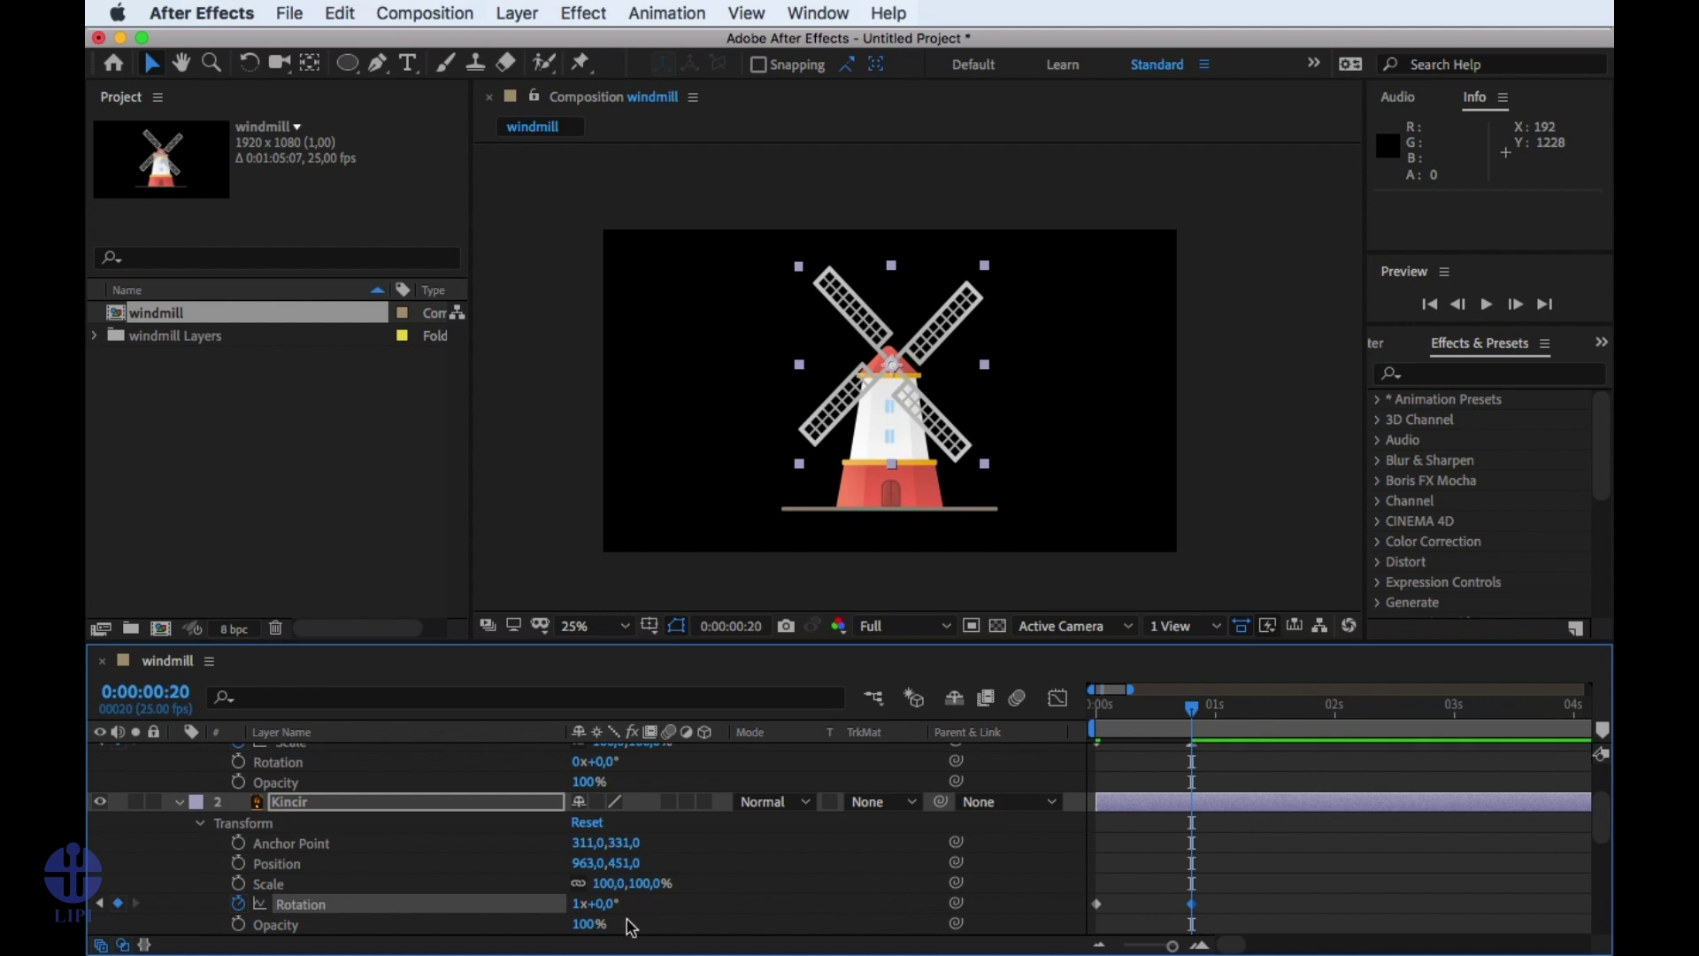
Preview the Kincir blades' full turn from 0:00:00:00.
drag(1195, 716, 1098, 708)
key(space)
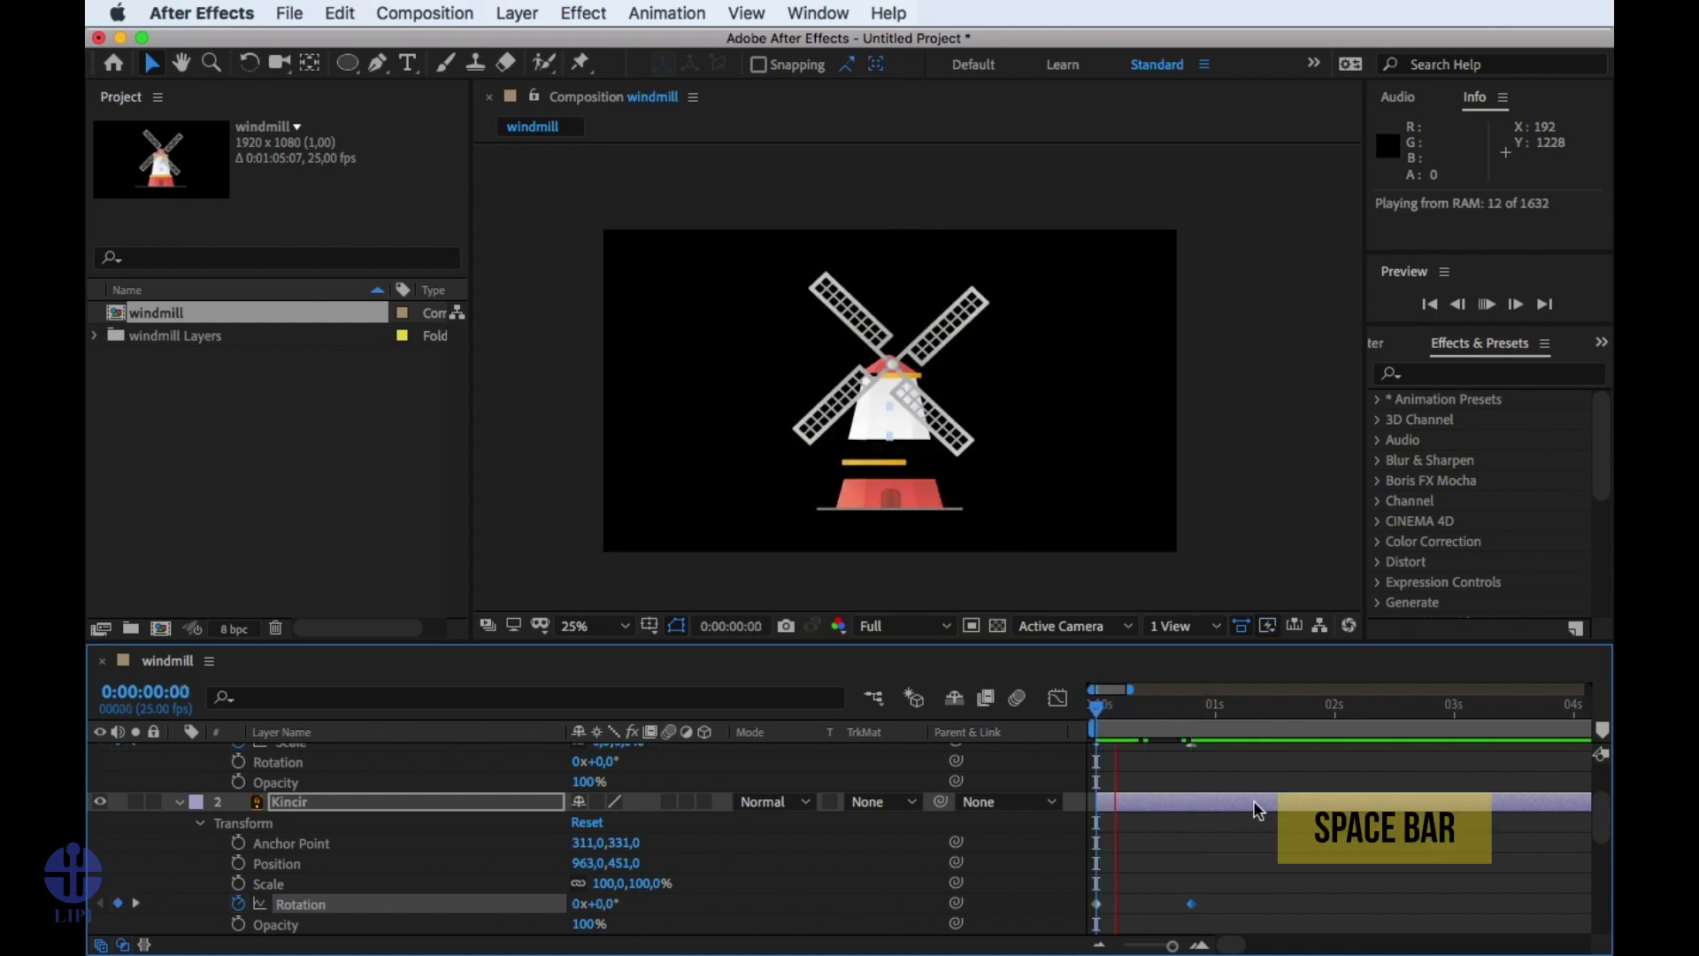
click(1191, 708)
key(space)
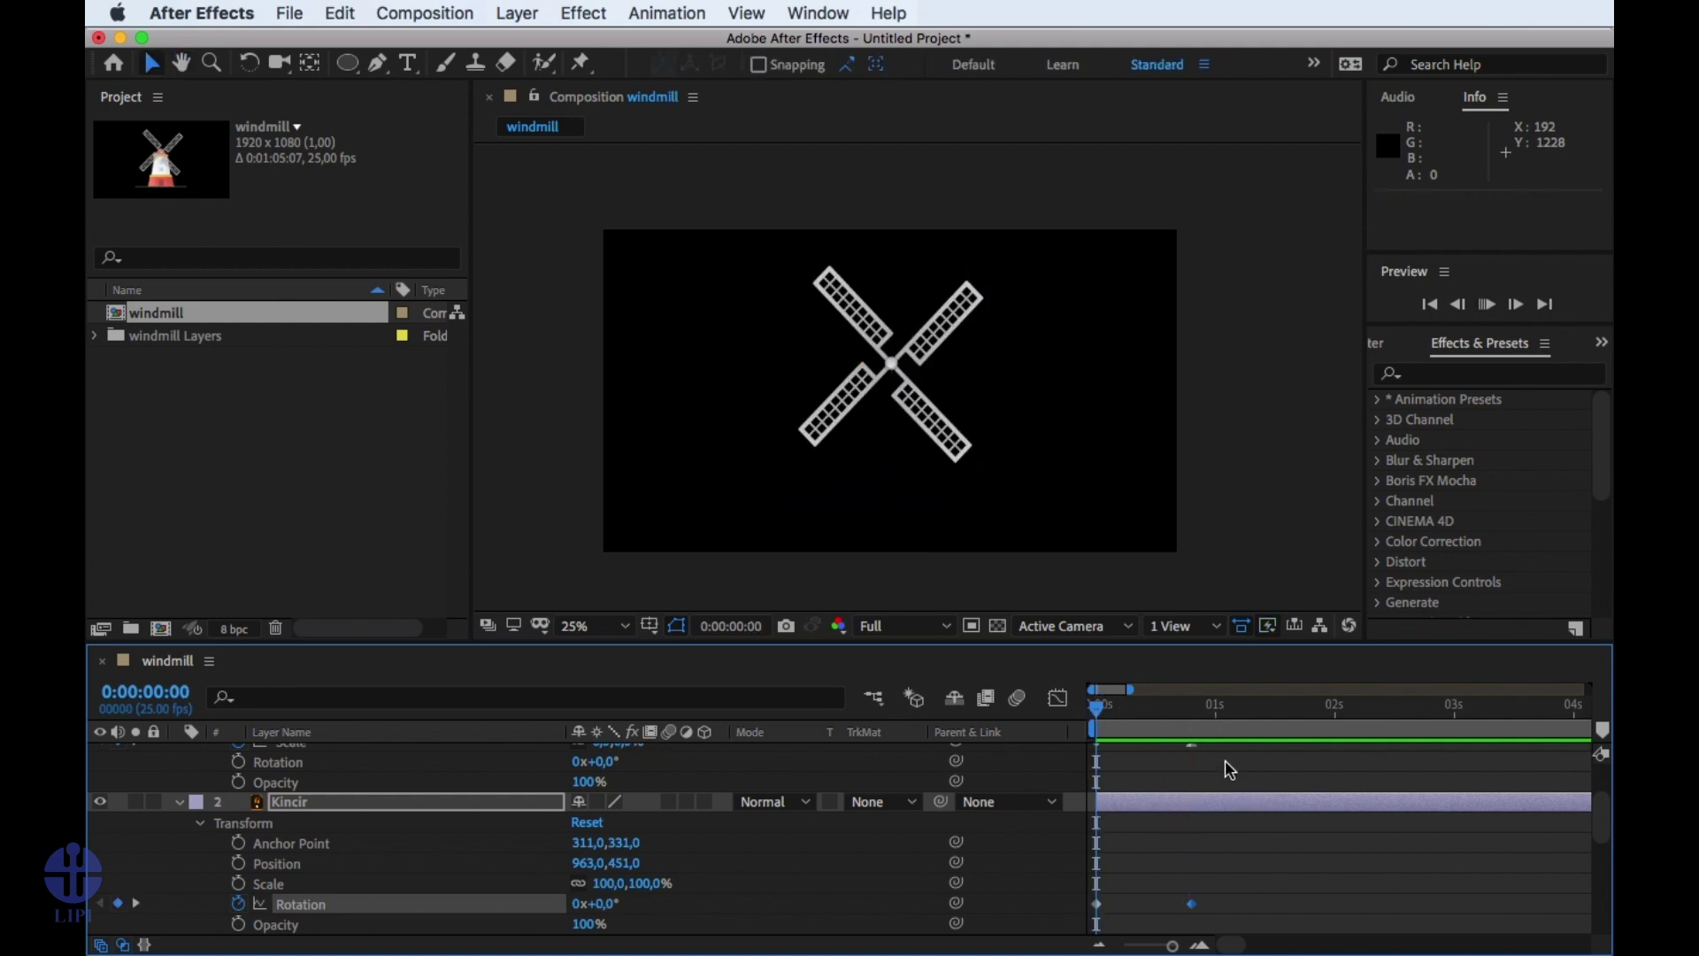
key(space)
key(space)
key(space)
key(space)
key(space)
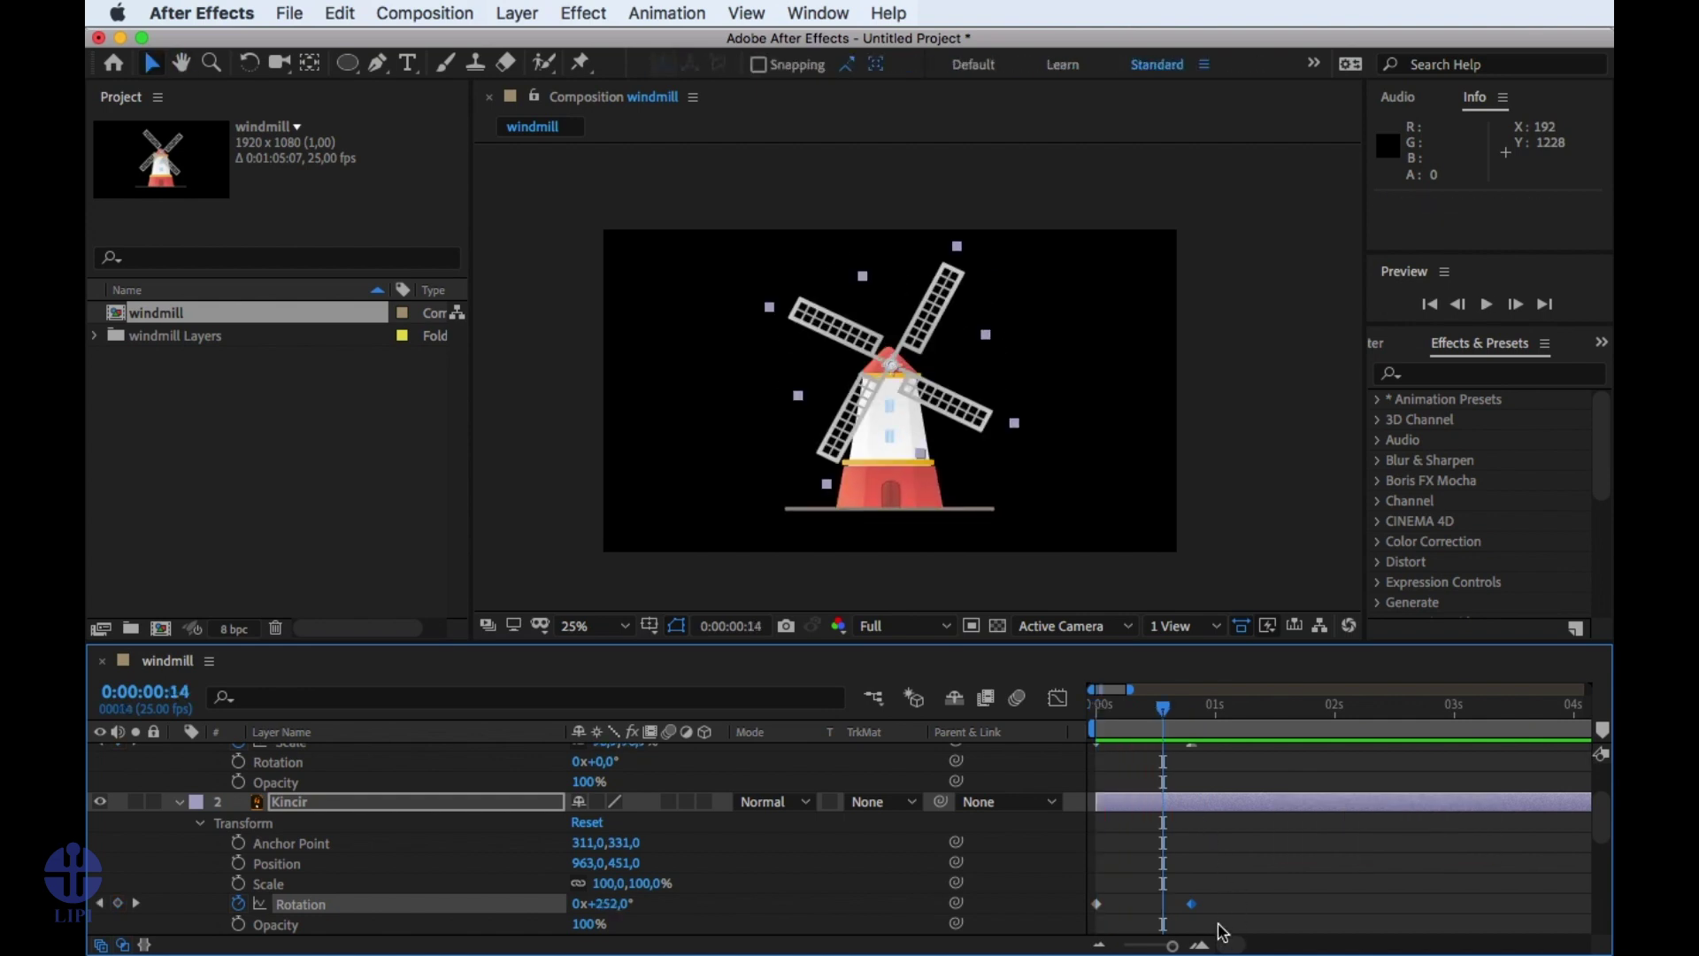
Move the Kincir layer's second Rotation keyframe to 0:00:04:01 and preview the blade rotation from the start.
mouse_move(1192, 906)
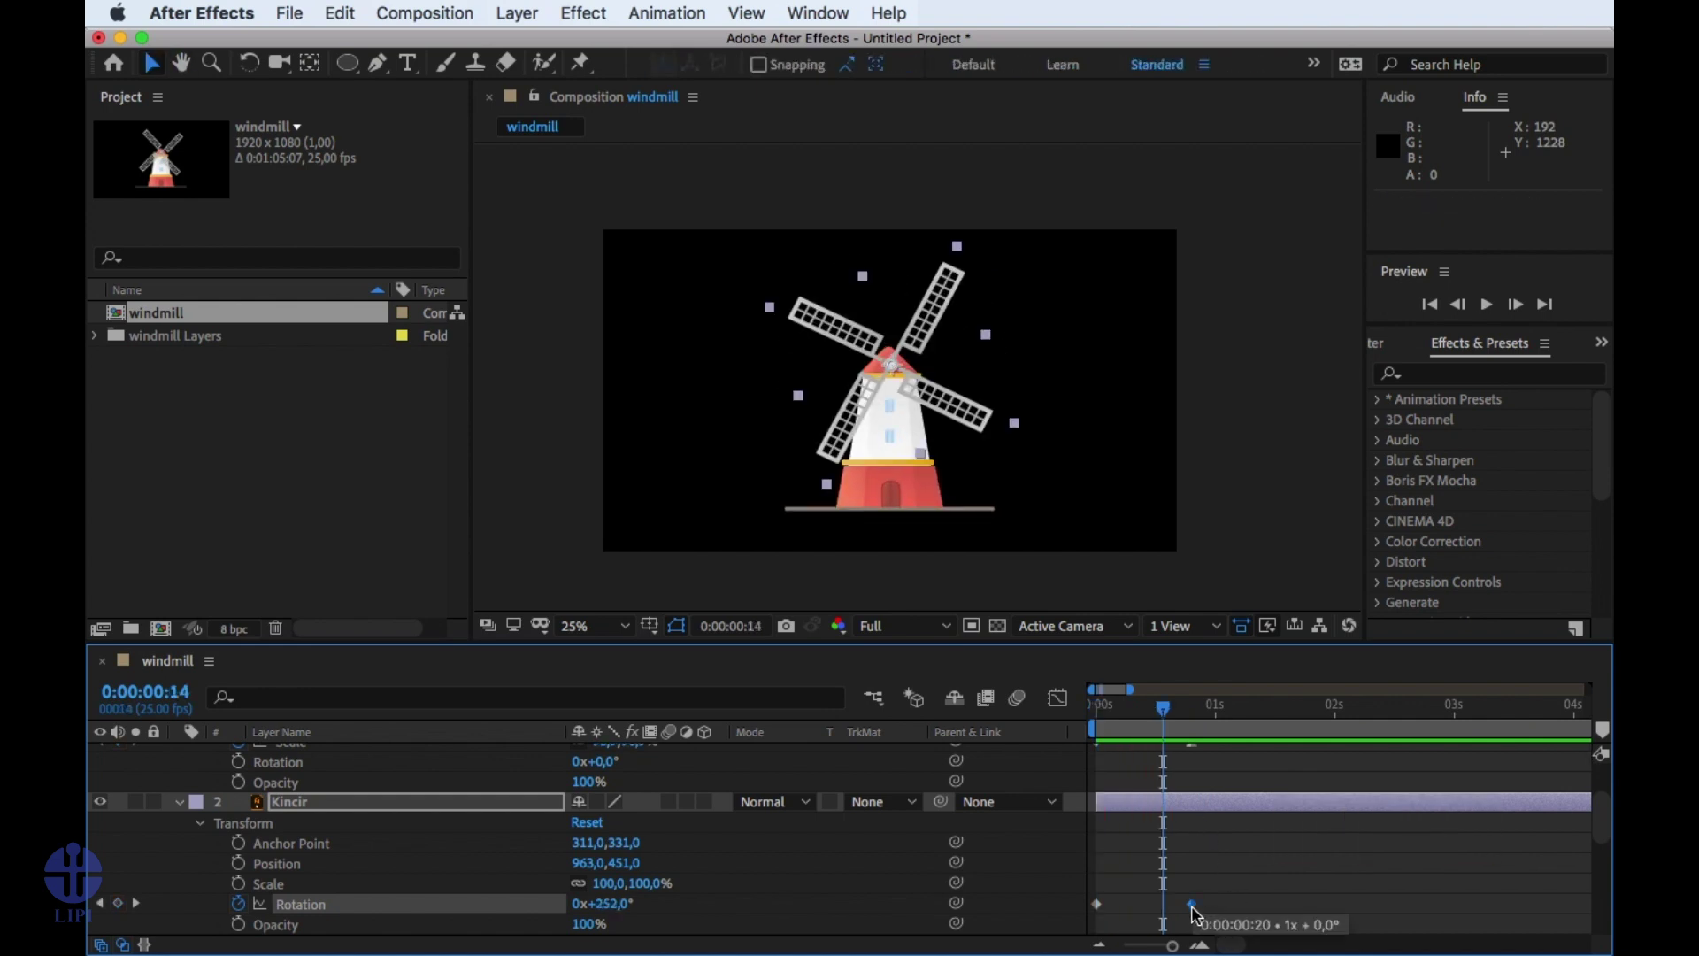
drag(1192, 907, 1587, 926)
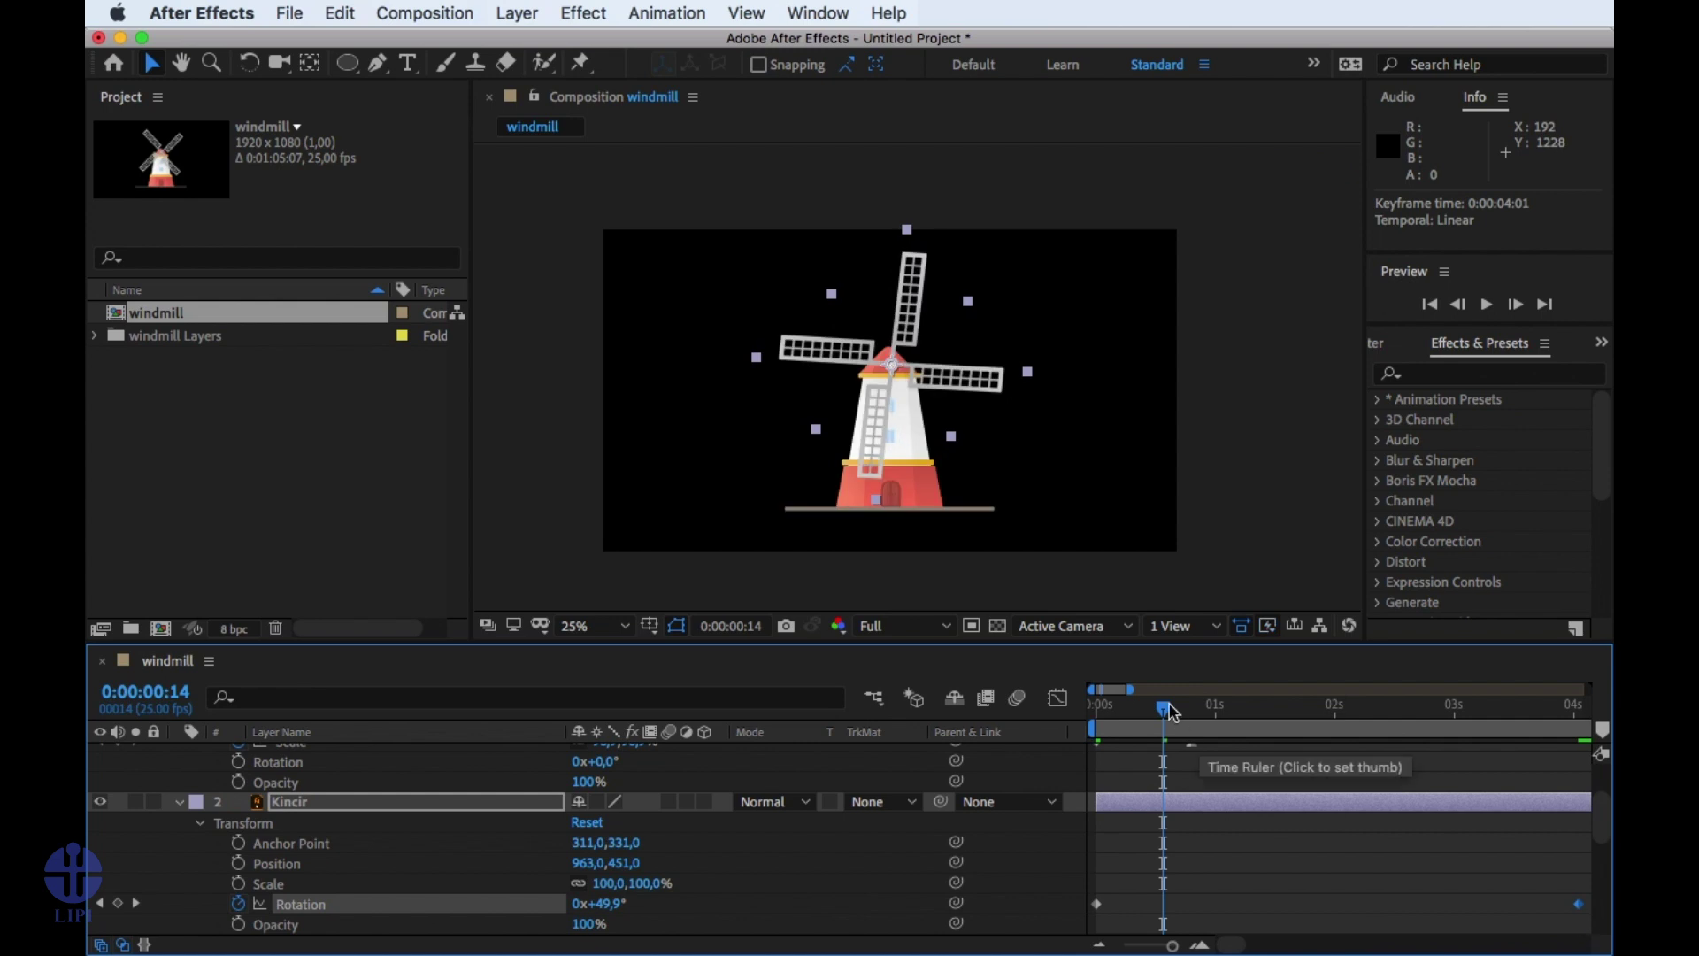
click(1097, 705)
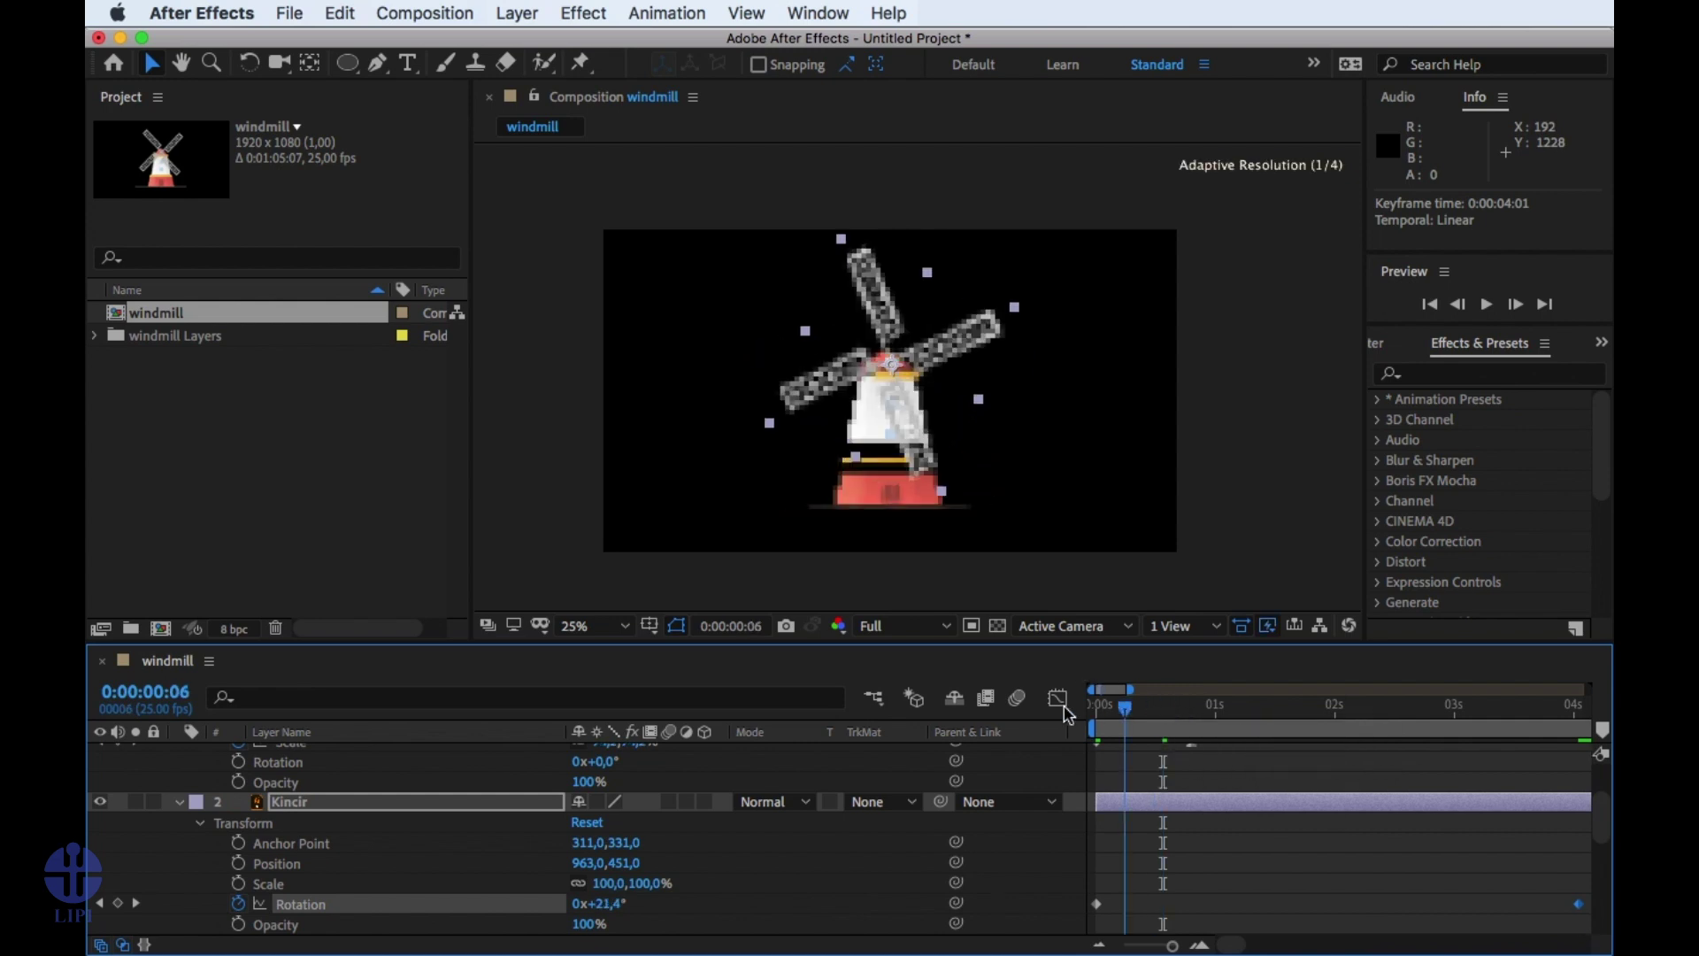
click(1336, 772)
key(space)
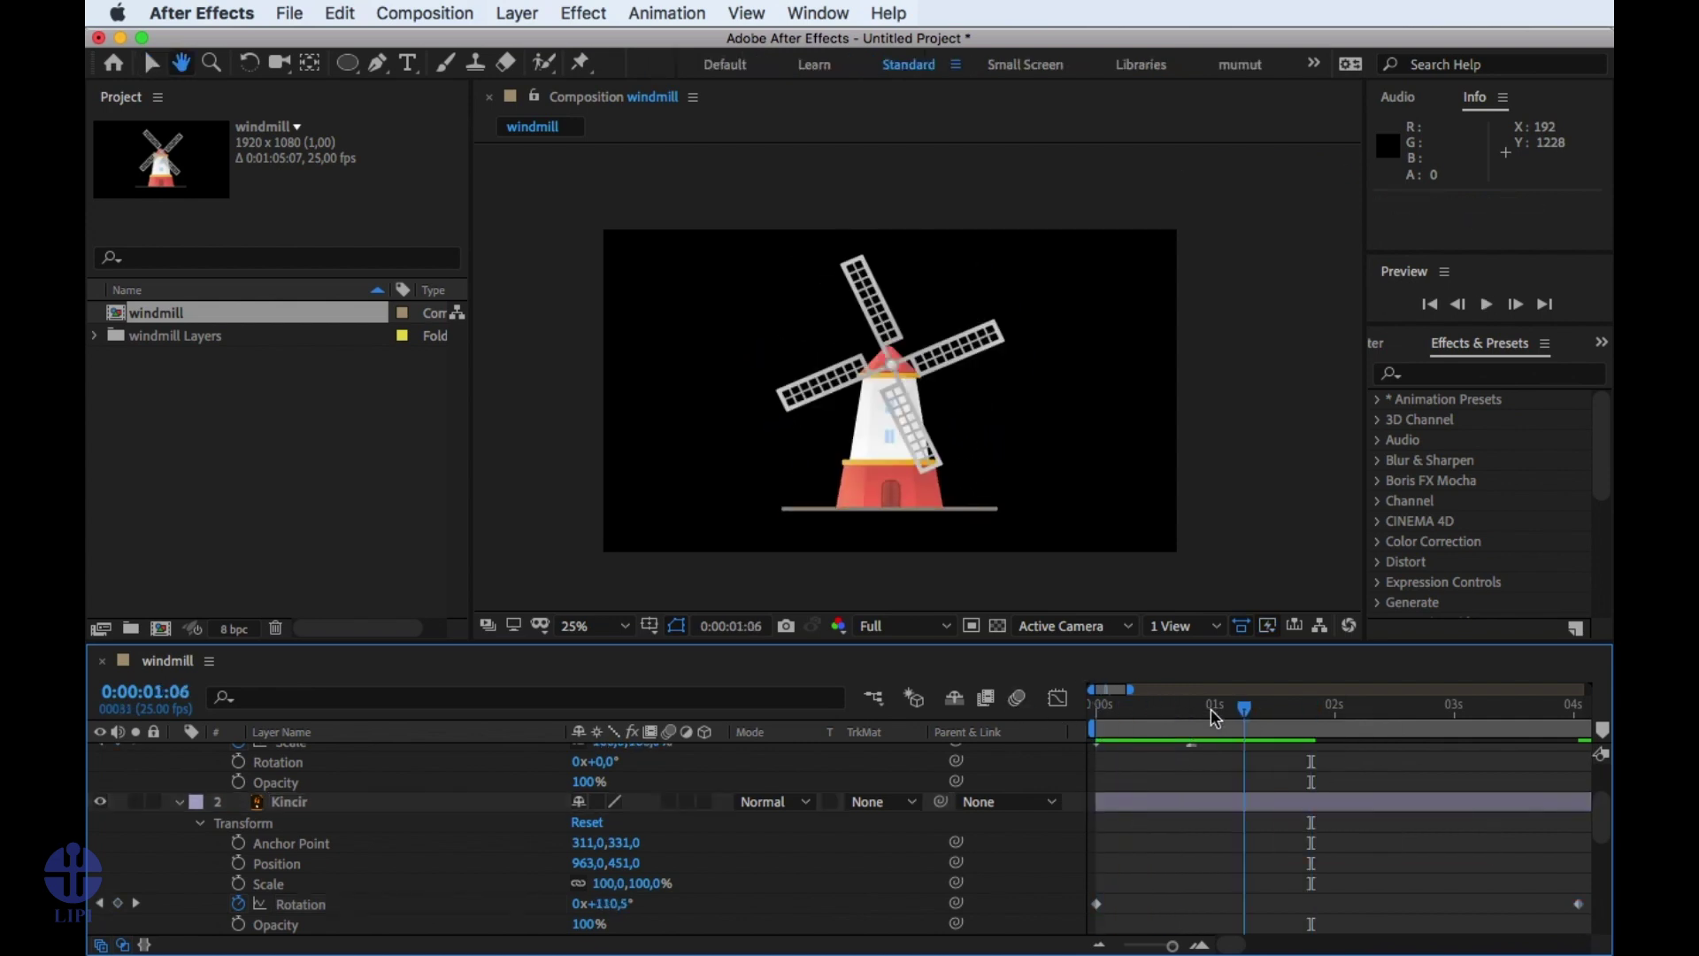
key(space)
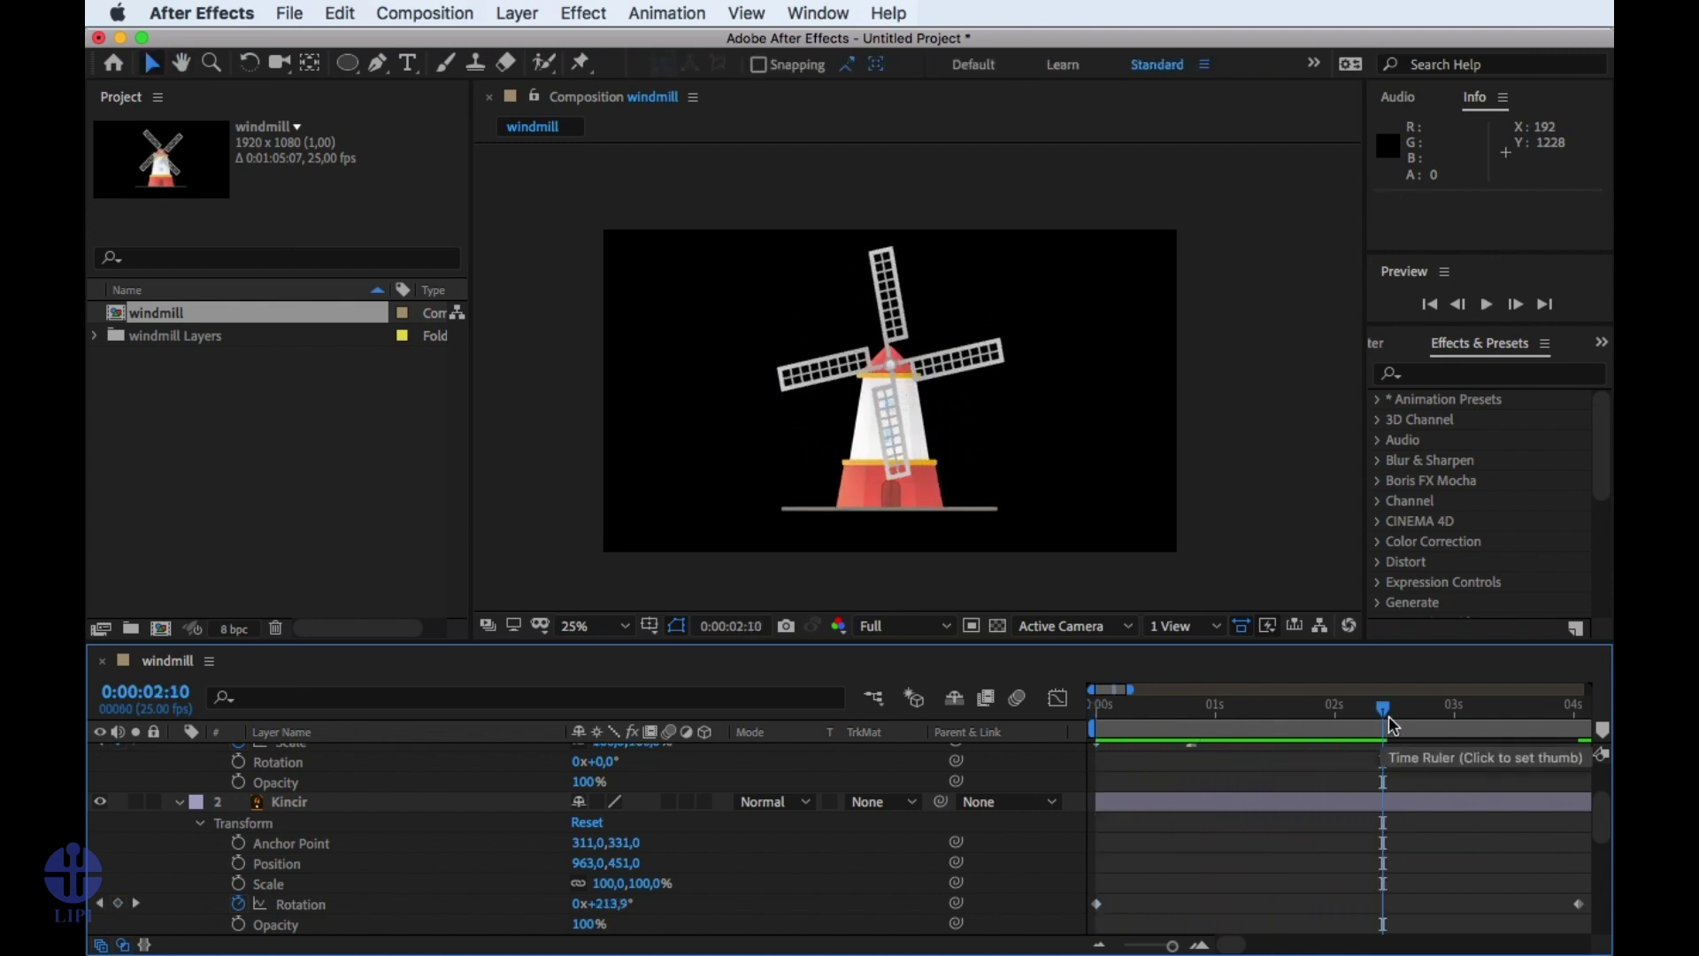
key(space)
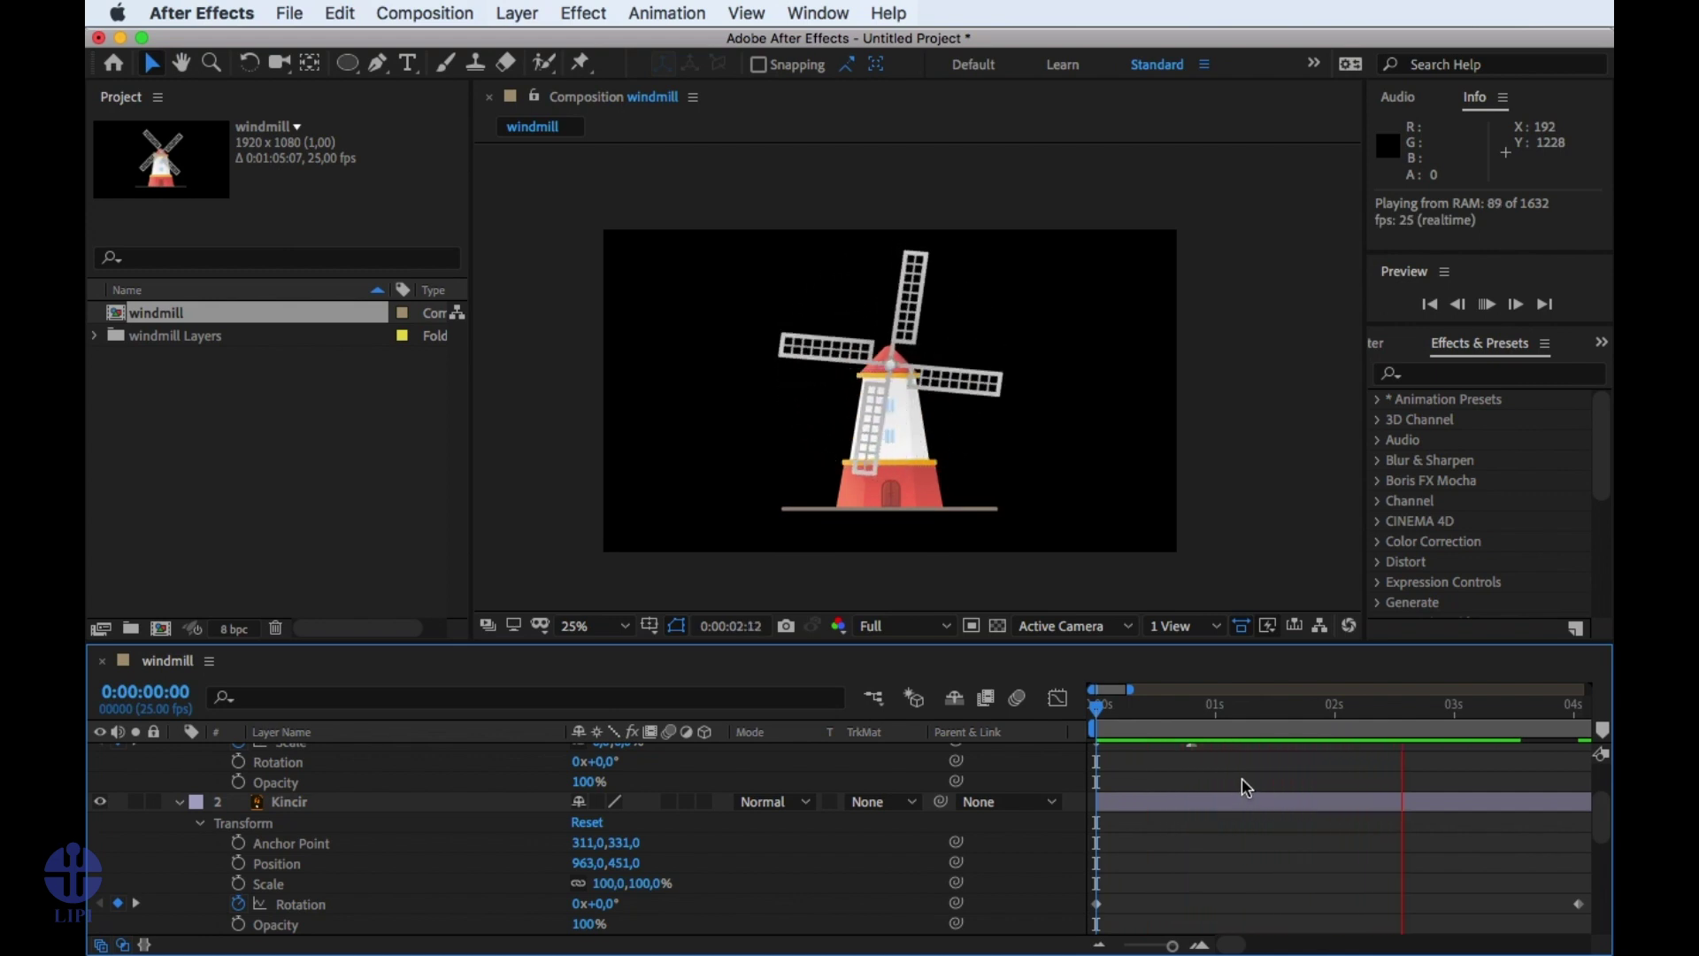
key(space)
click(1089, 707)
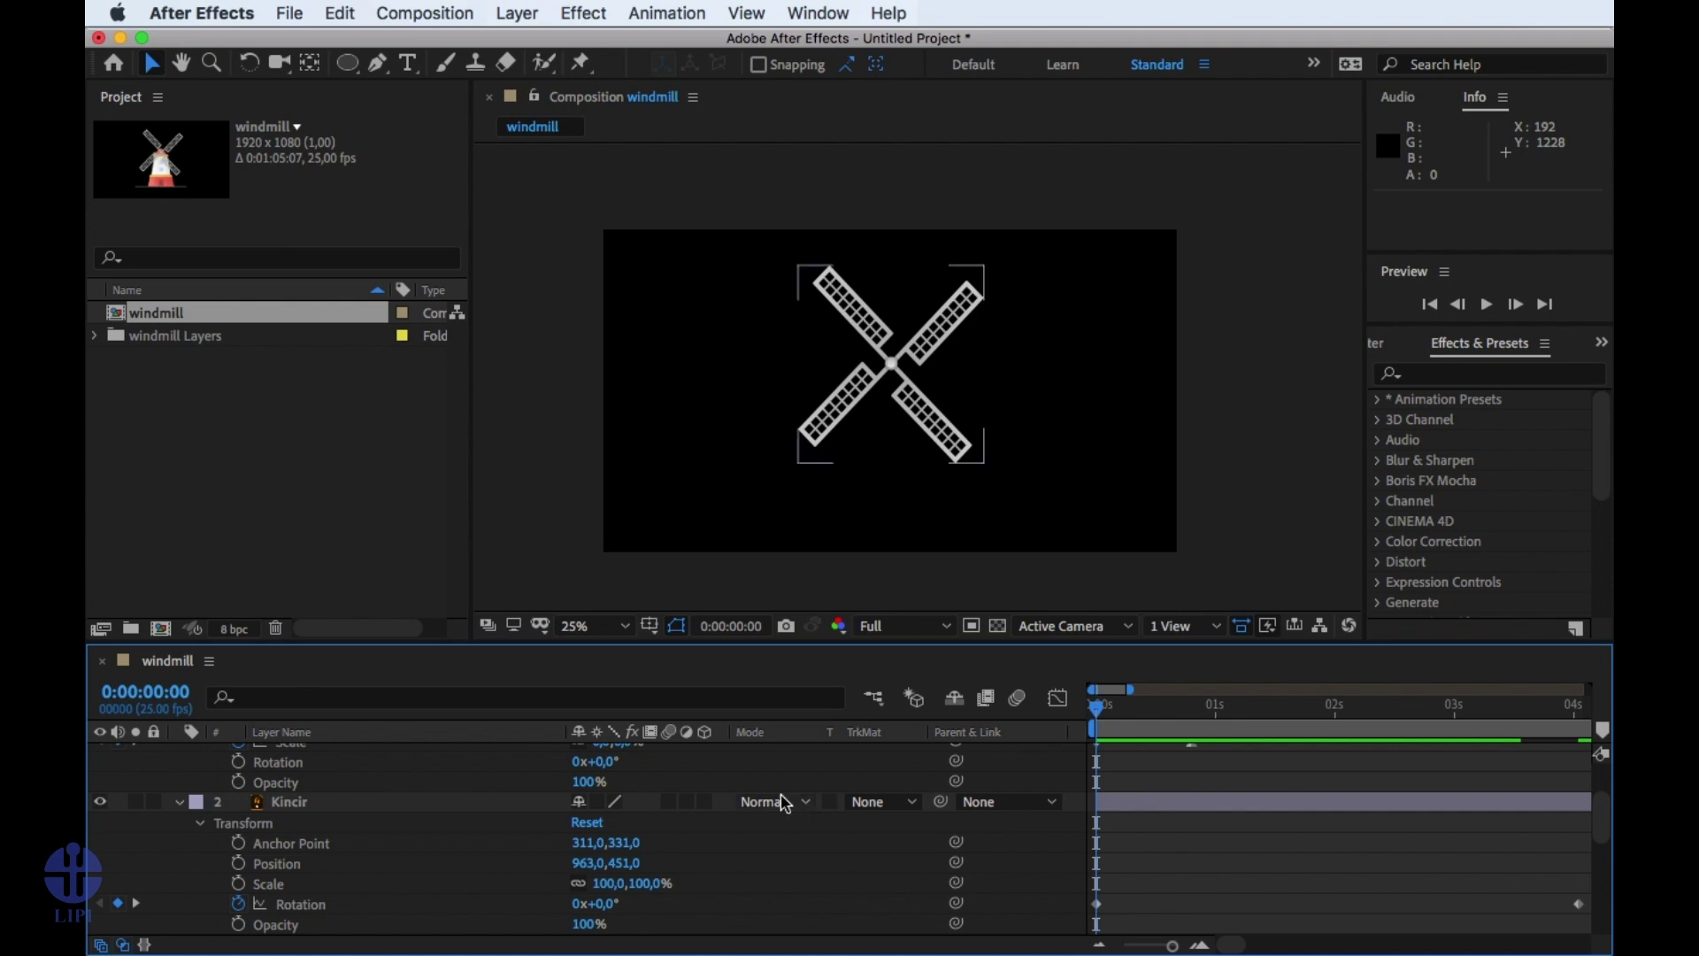
Add a Scale keyframe of 100% to the Kincir layer at 0:00:00:20.
click(511, 801)
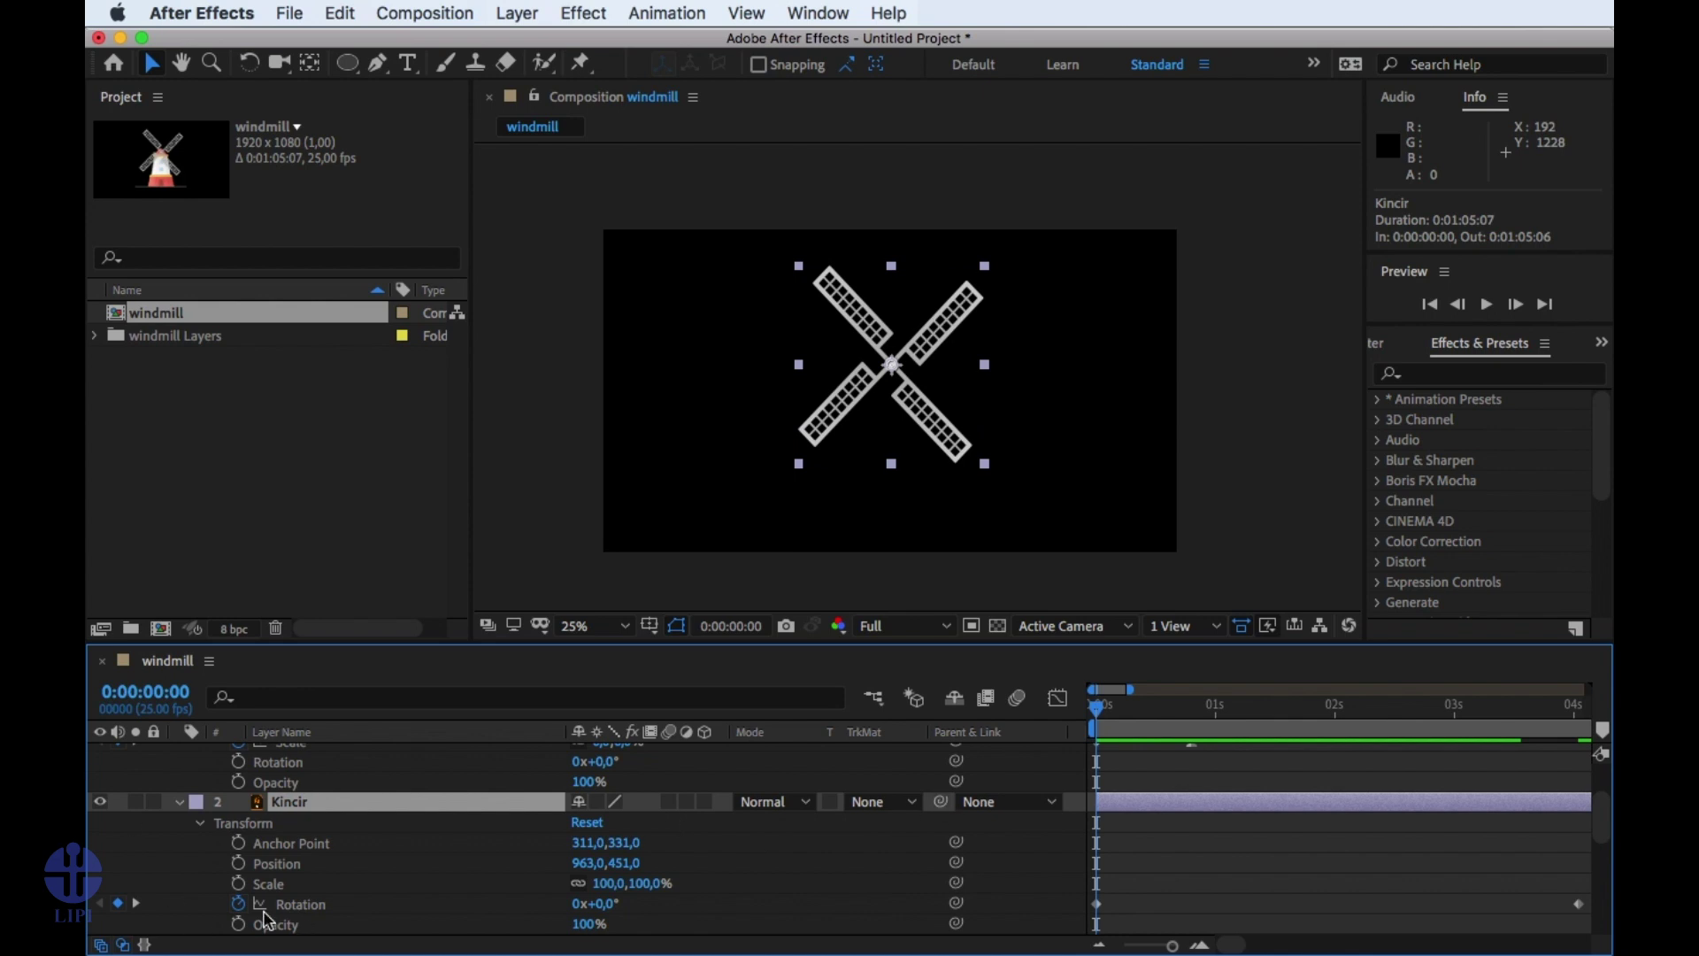
drag(1148, 719, 1192, 712)
scroll(1248, 779, up, 3)
scroll(1250, 775, down, 3)
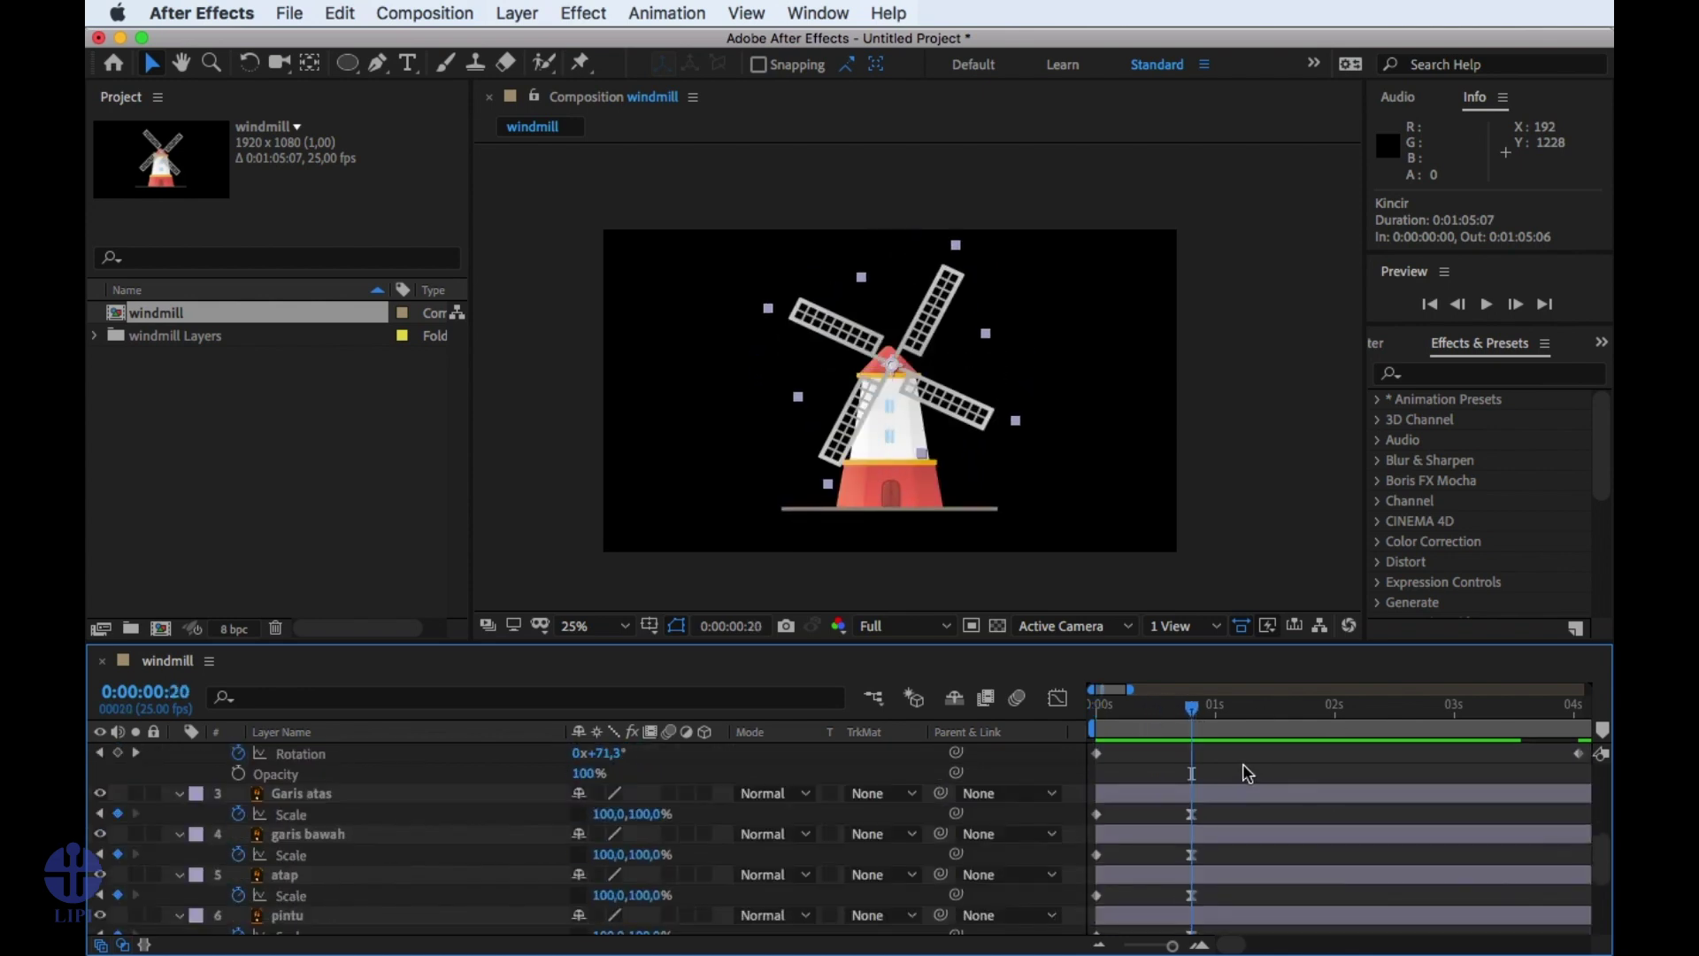
scroll(1243, 762, up, 4)
scroll(1239, 754, down, 1)
scroll(1244, 756, down, 4)
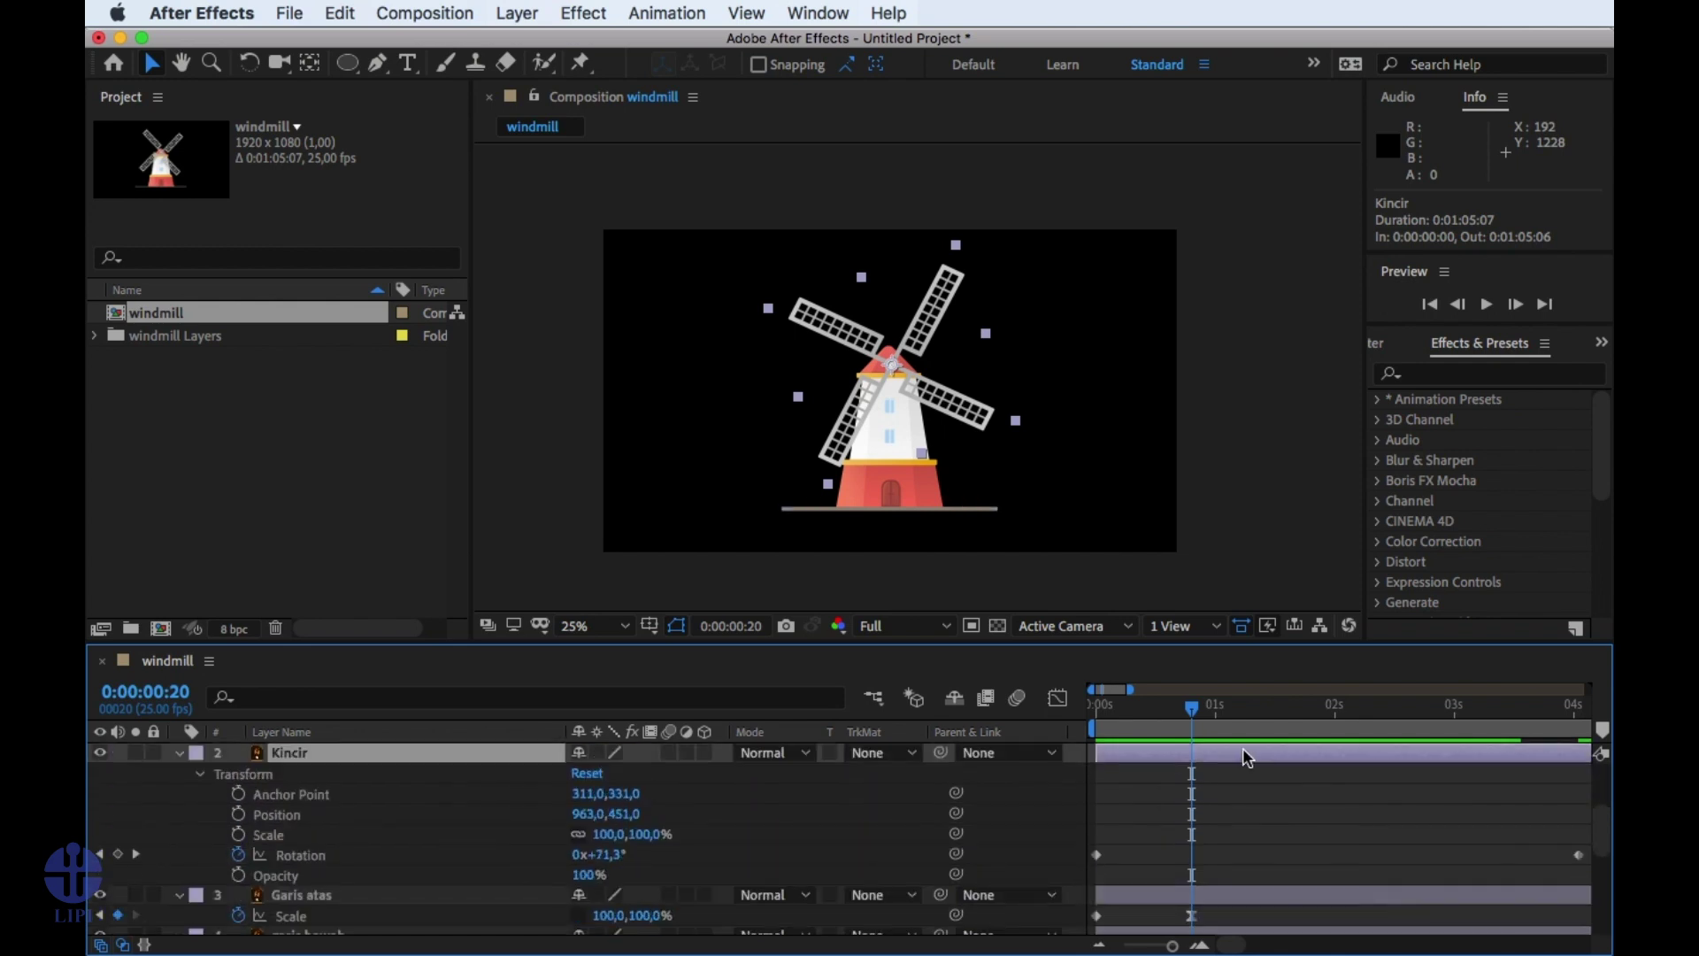
click(238, 835)
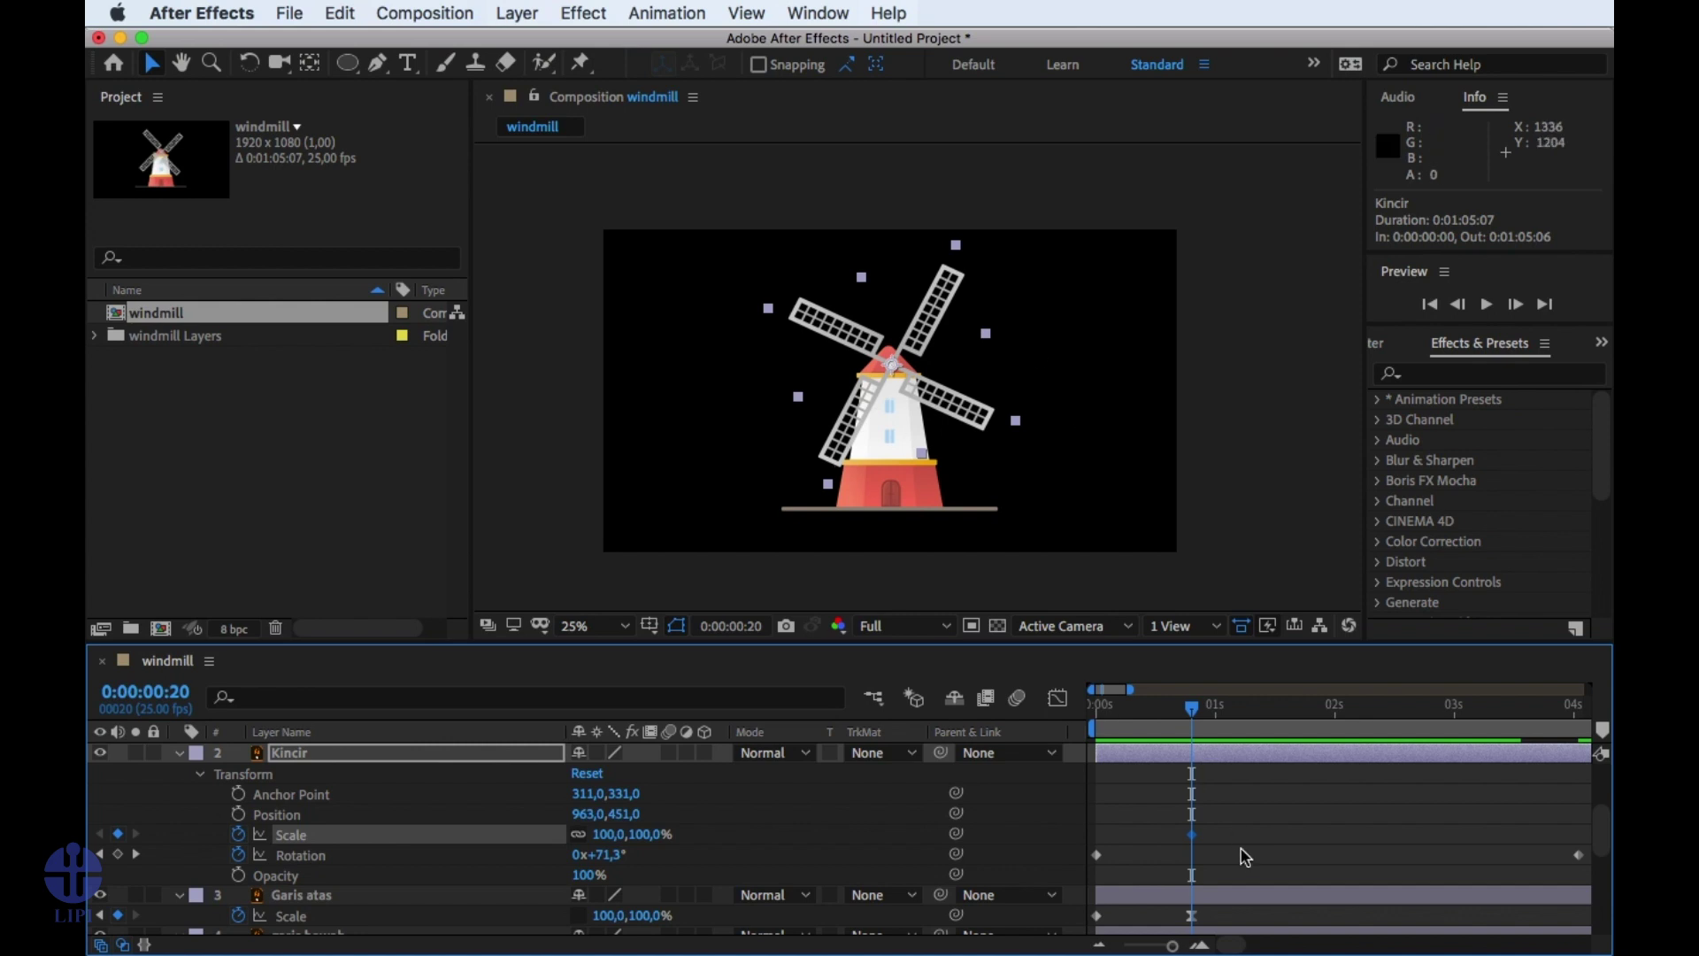
Set the Kincir layer's Scale to 0% at 0:00:00:00.
click(1142, 719)
drag(1122, 715, 1091, 715)
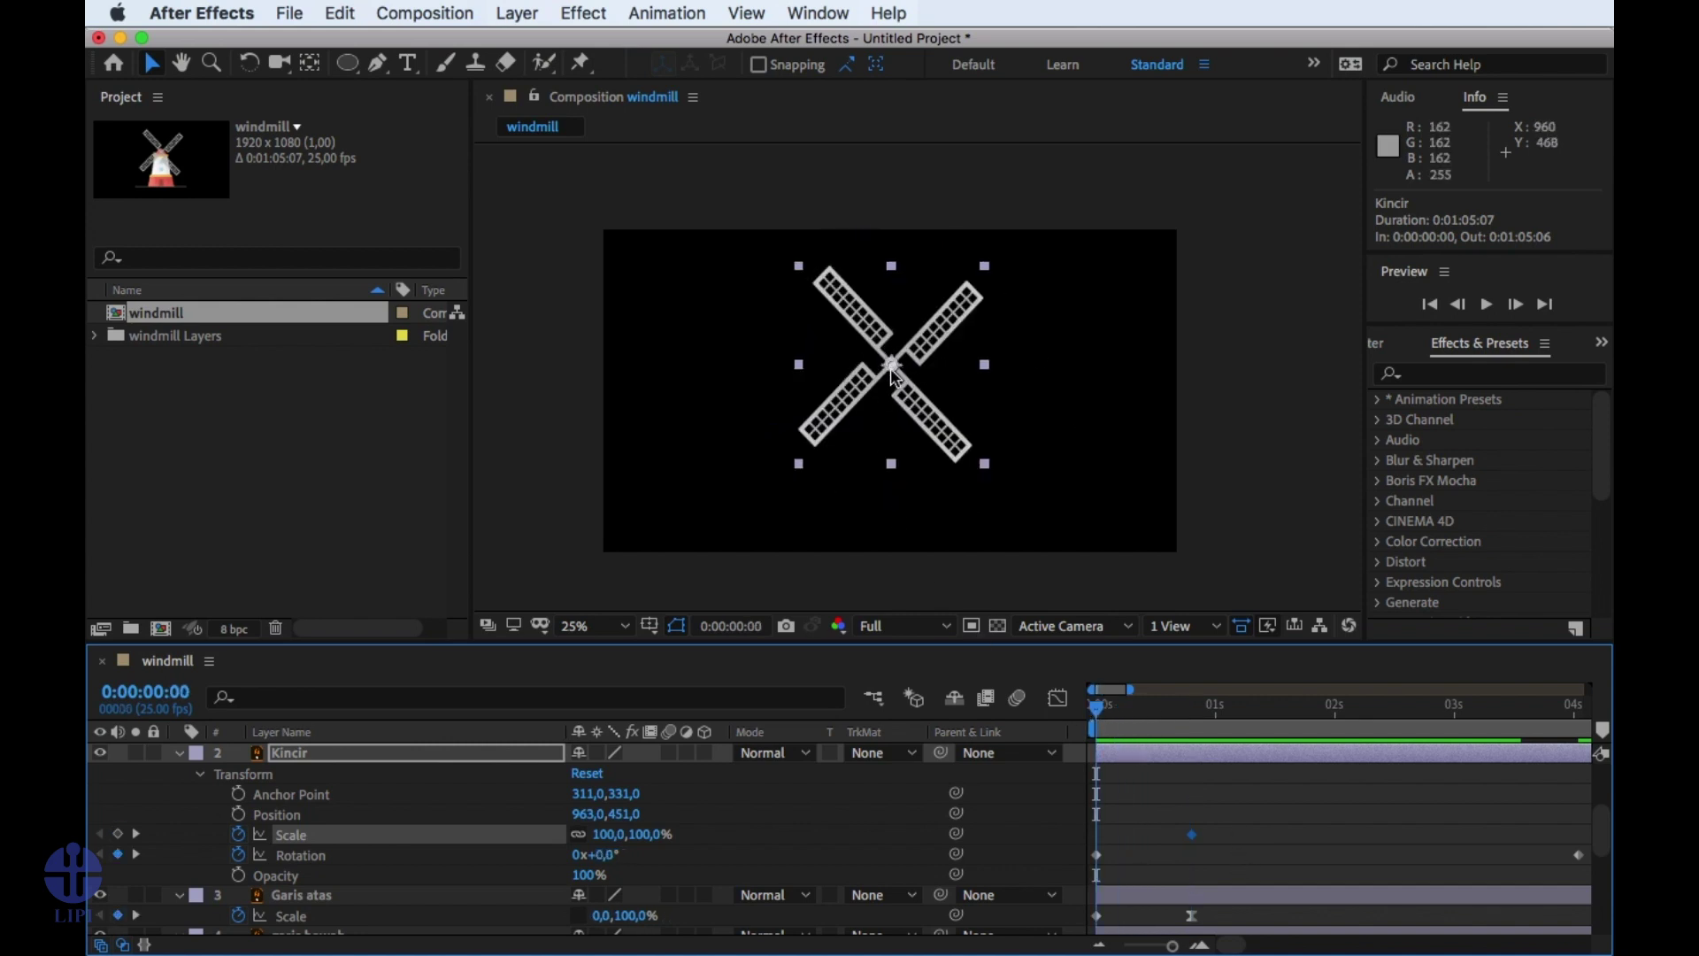
click(608, 834)
text(0)
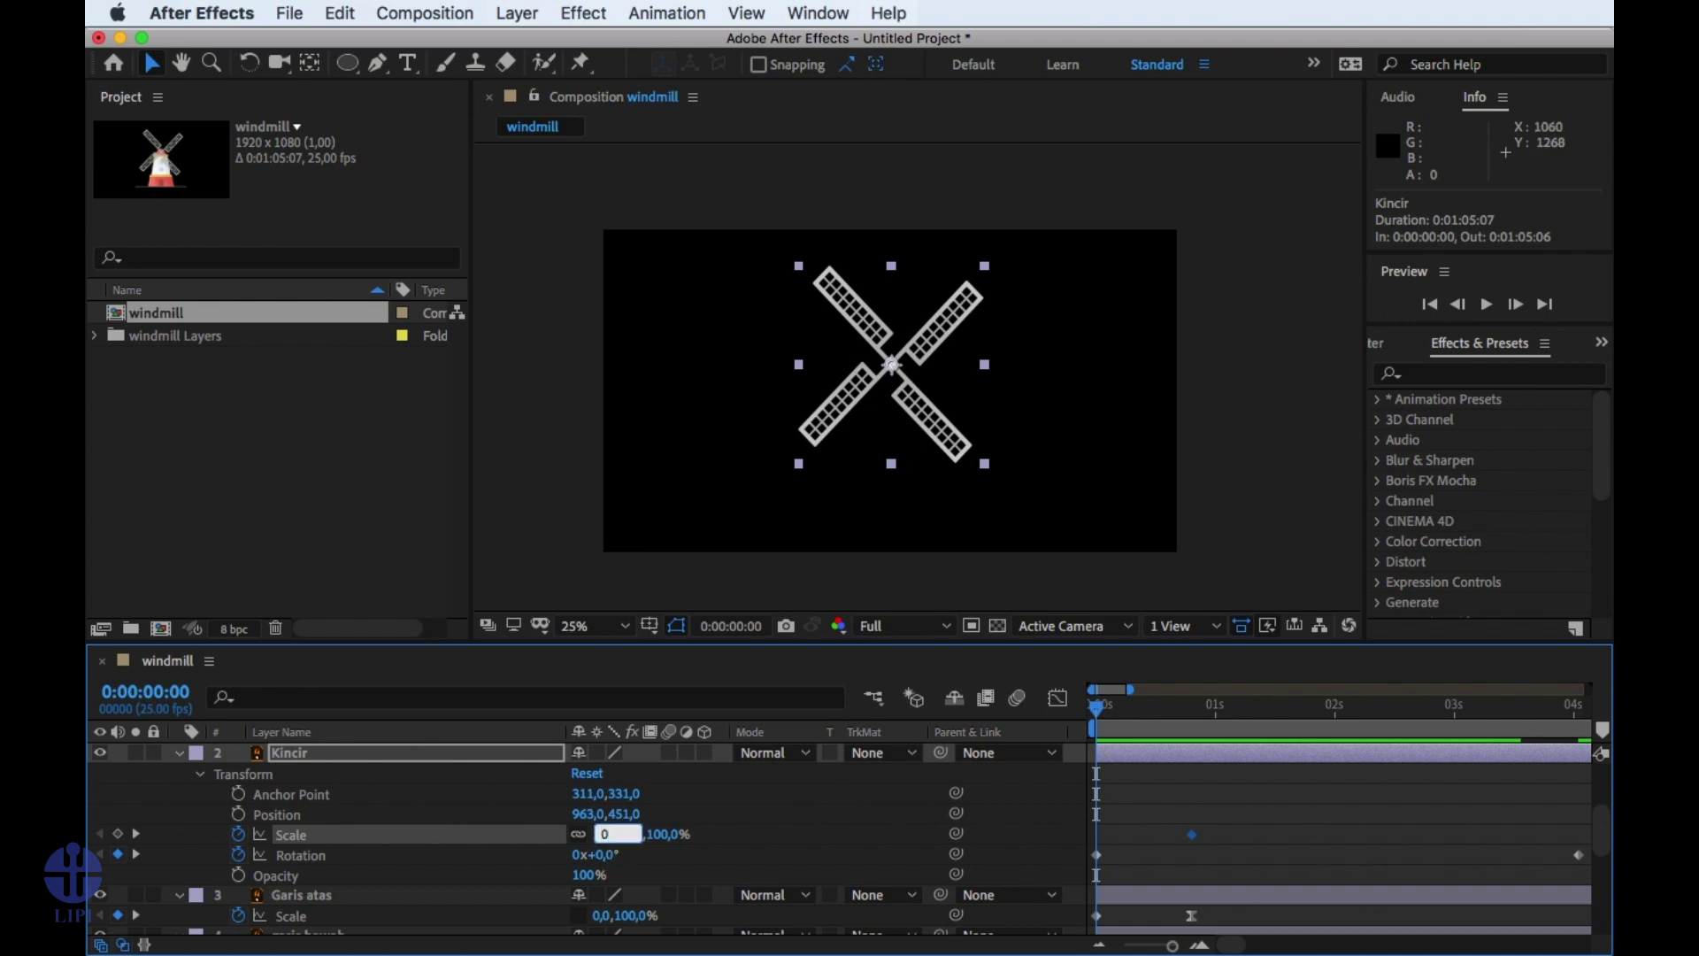
key(Return)
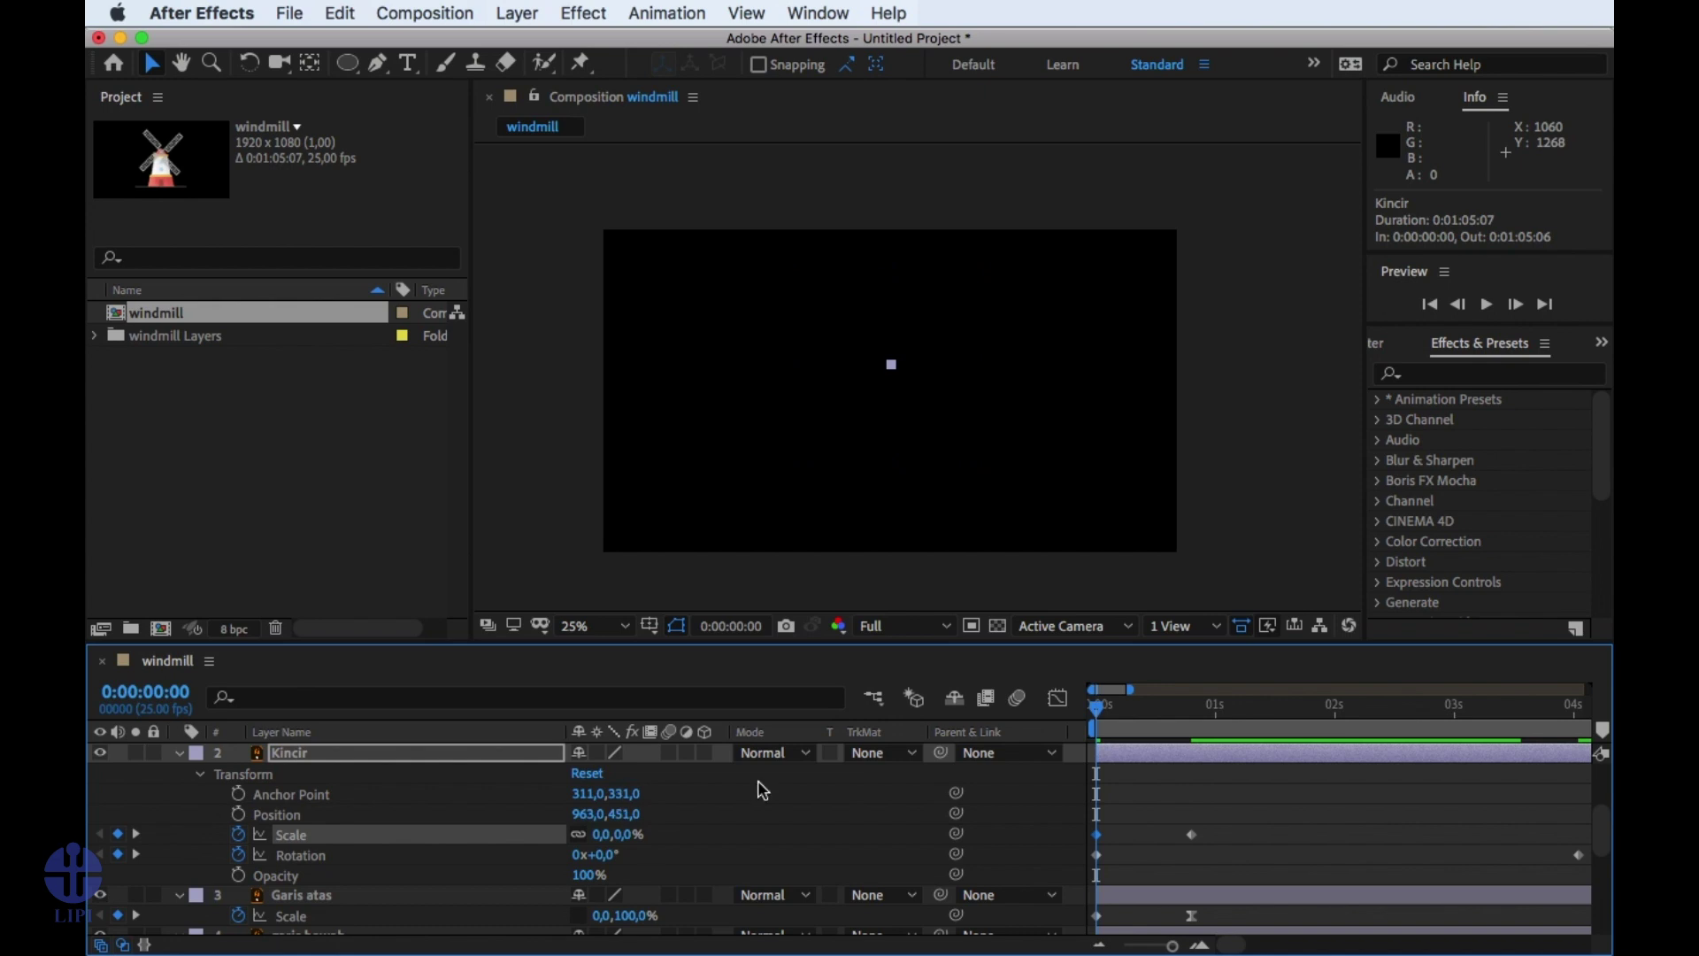
Apply Easy Ease to the Kincir layer's Scale keyframe at 0:00:00:20 and extend its incoming influence to 100% in the speed graph.
click(1120, 824)
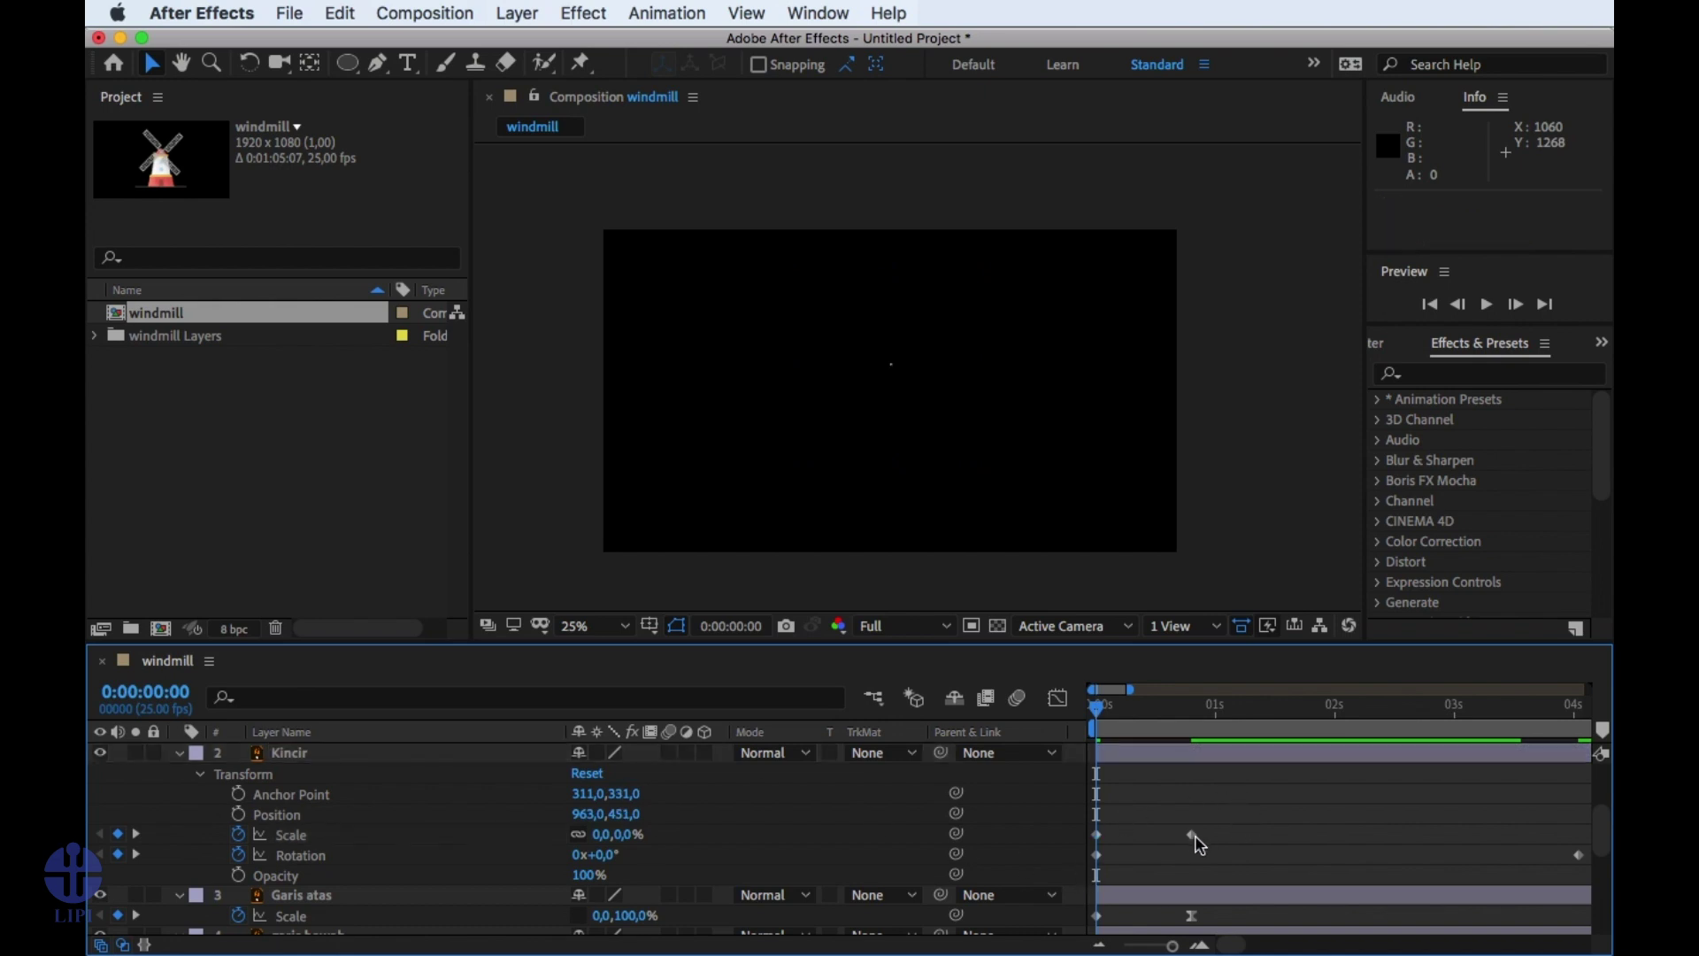
click(1192, 835)
right_click(1196, 835)
mouse_move(1261, 929)
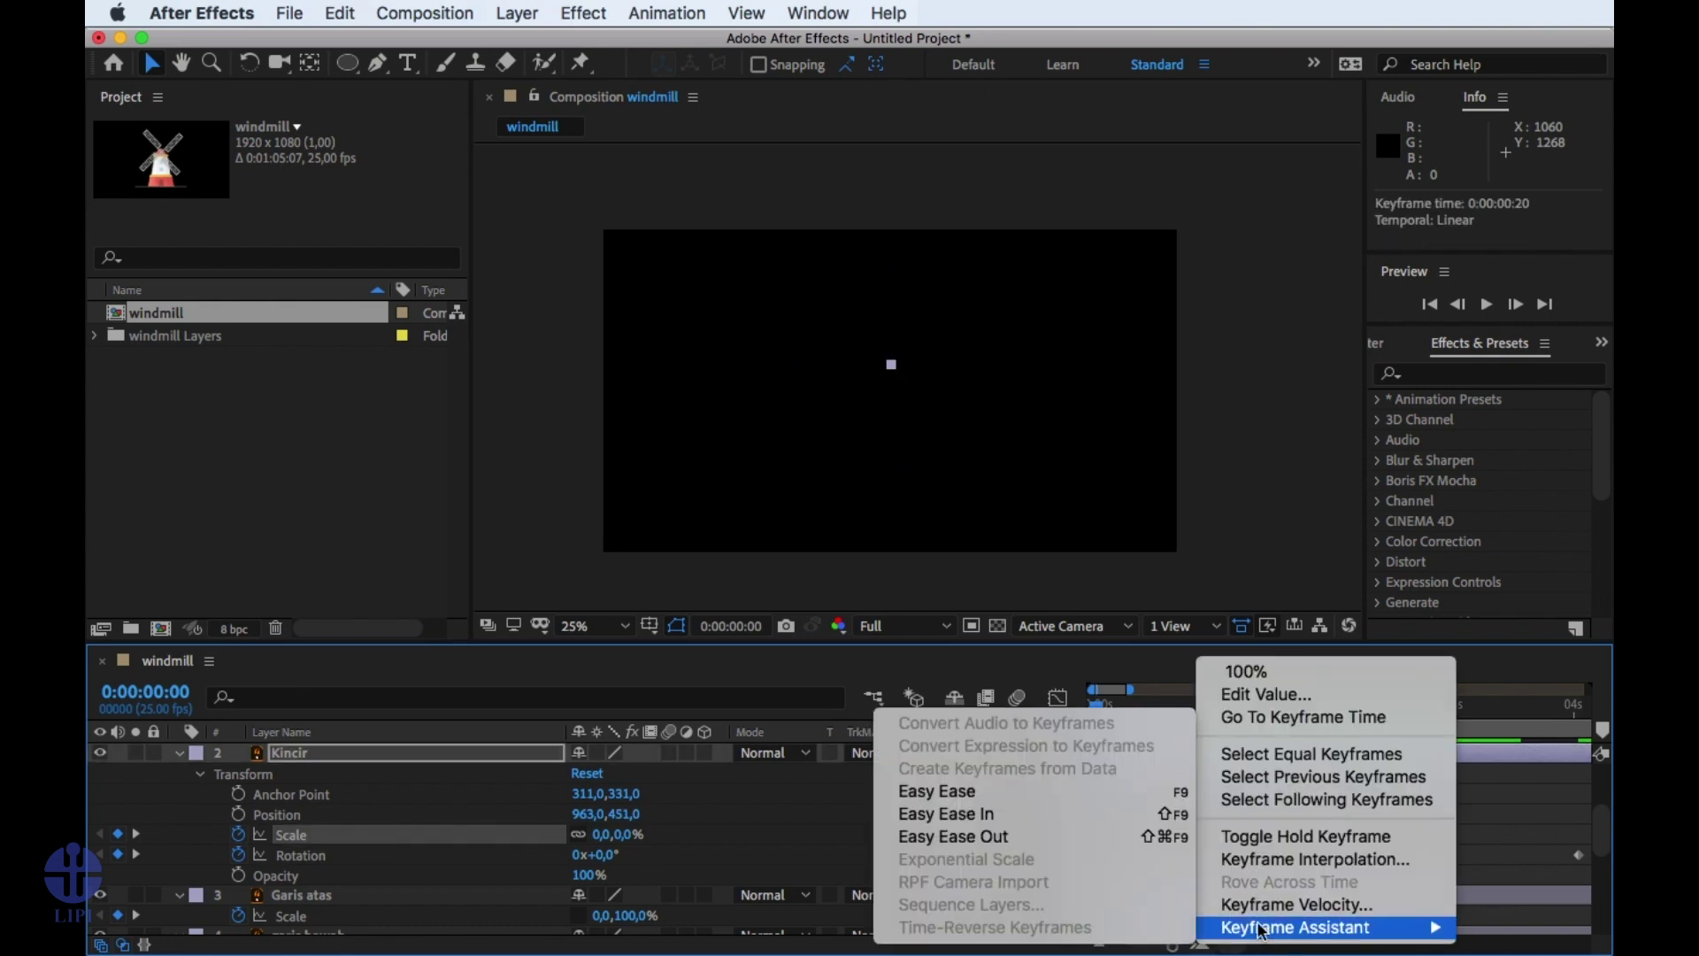
click(1080, 789)
click(1058, 697)
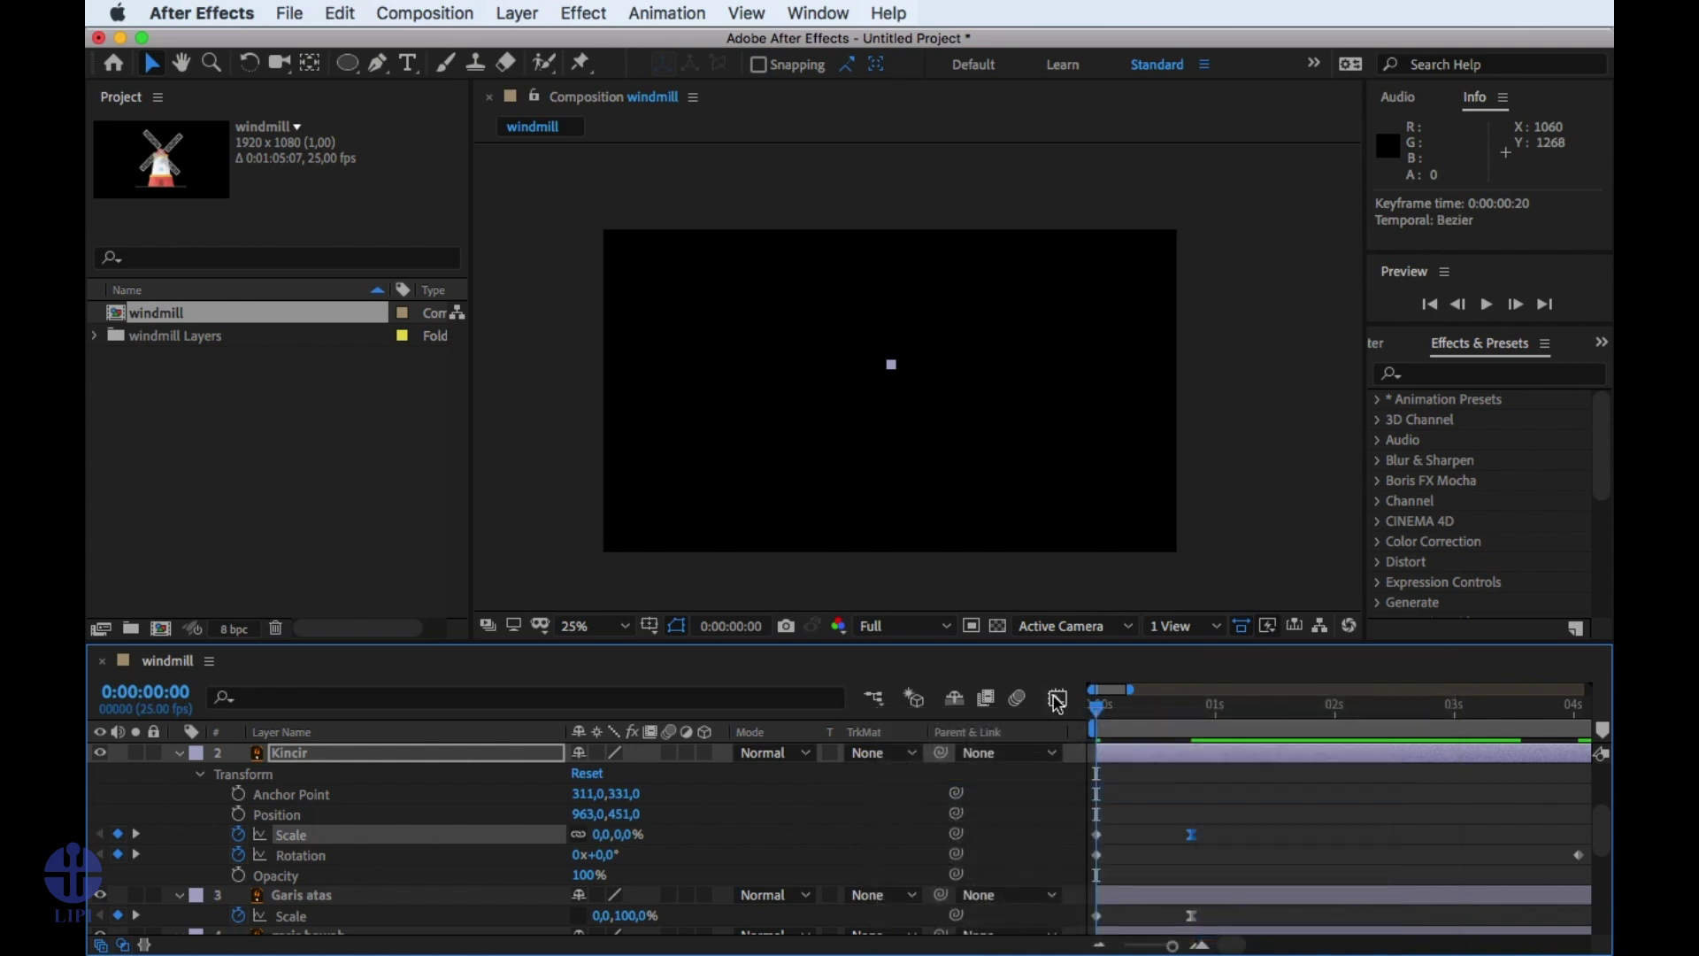
drag(1180, 896, 1104, 887)
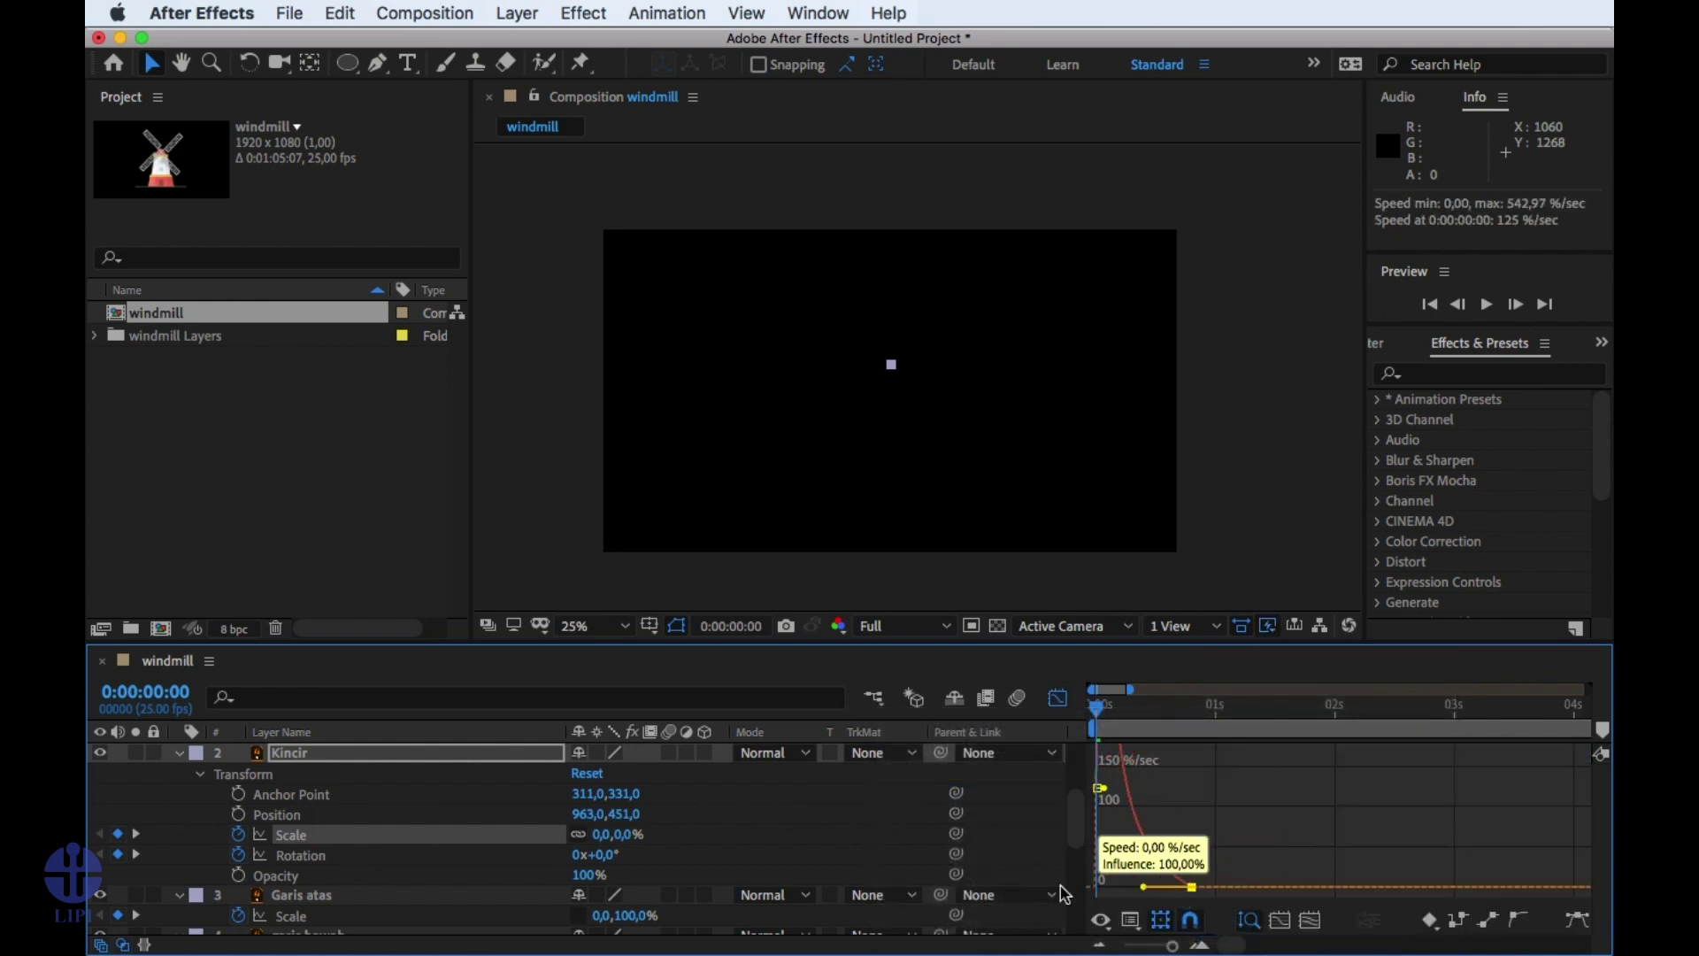
key(shift+F3)
click(1251, 799)
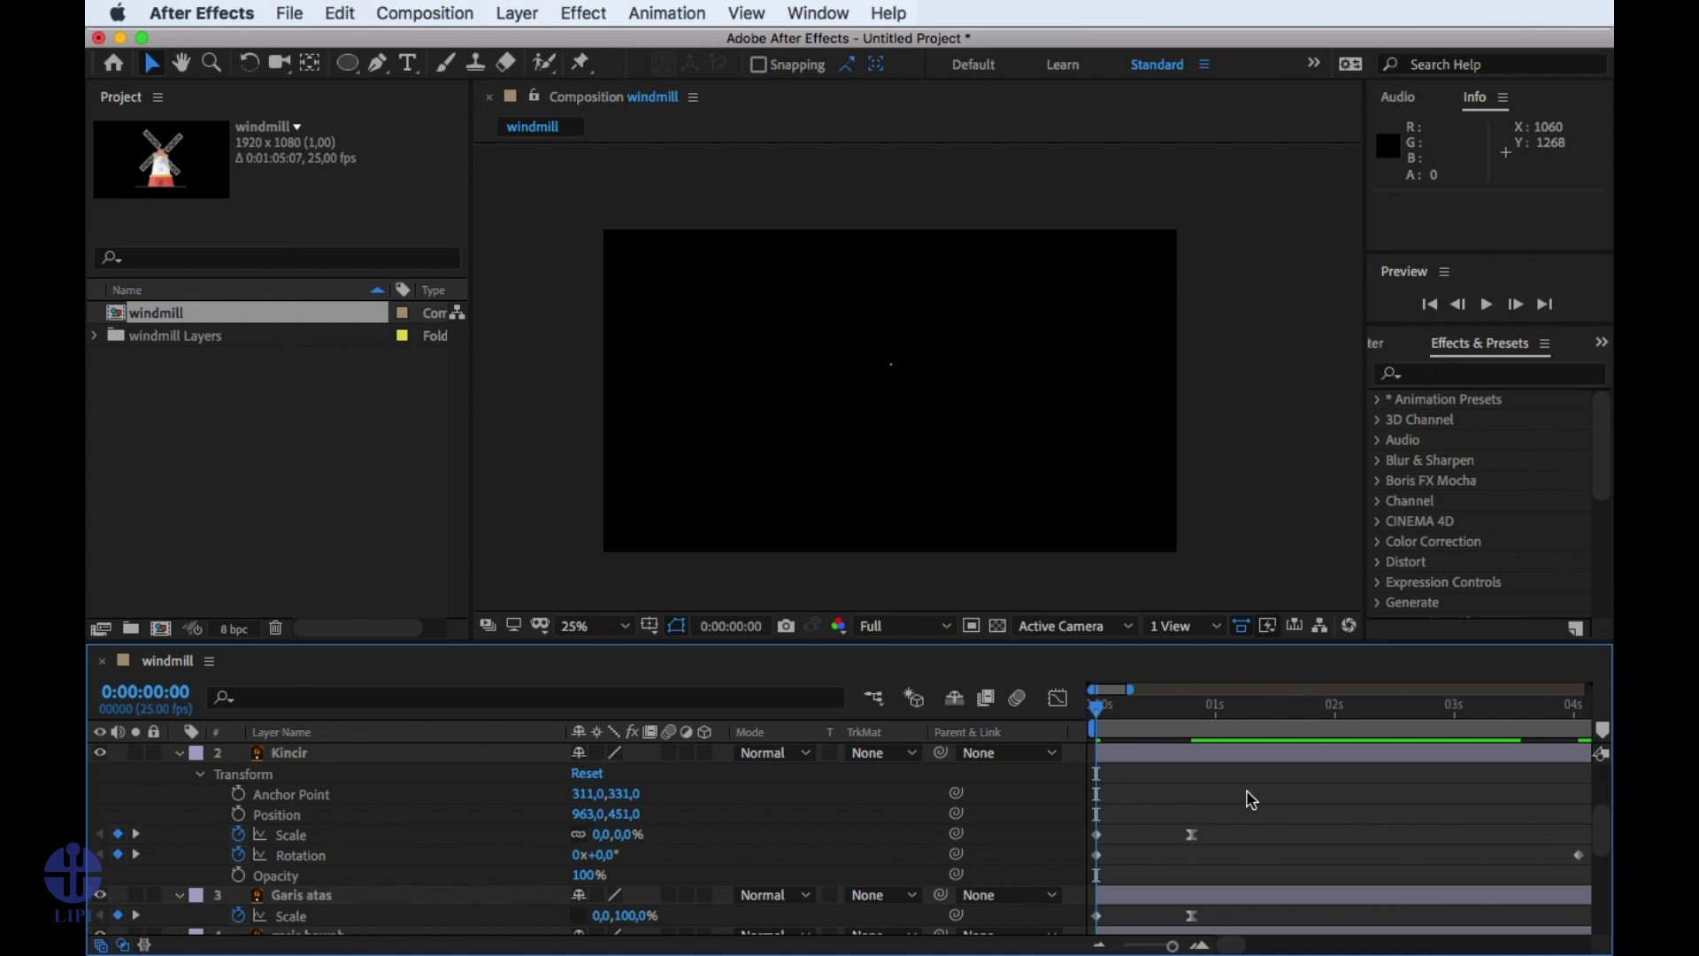
Preview the animation with the growing, rotating blades and move the time to 0:00:03:07.
key(space)
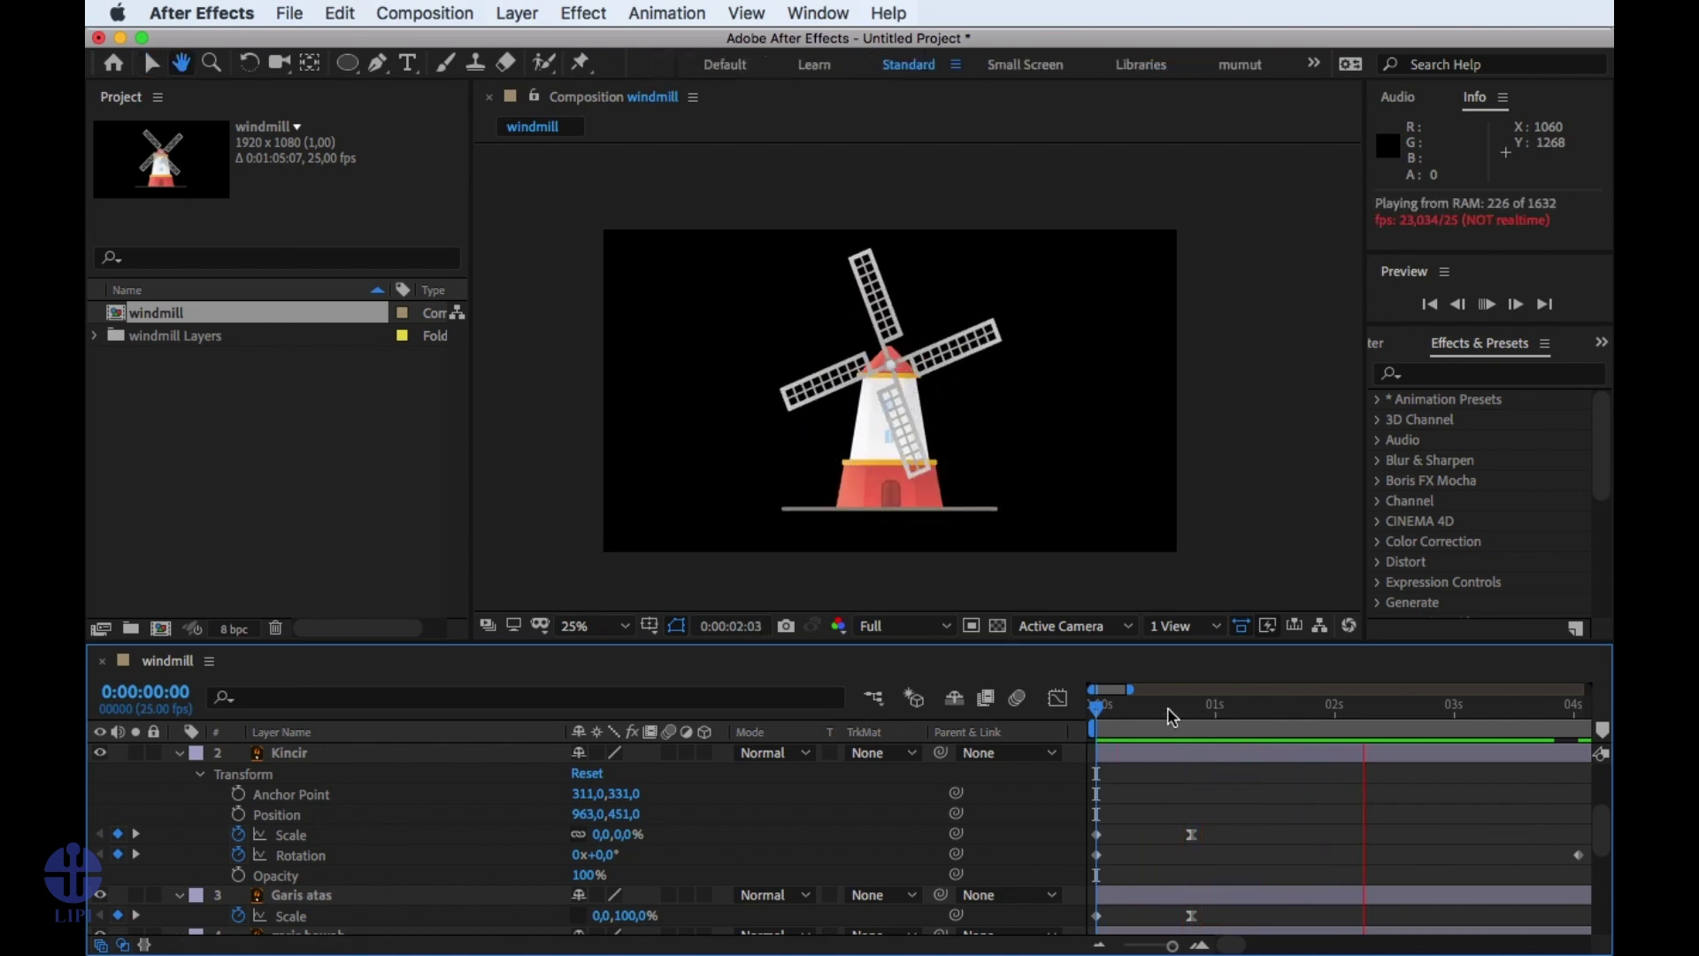
key(space)
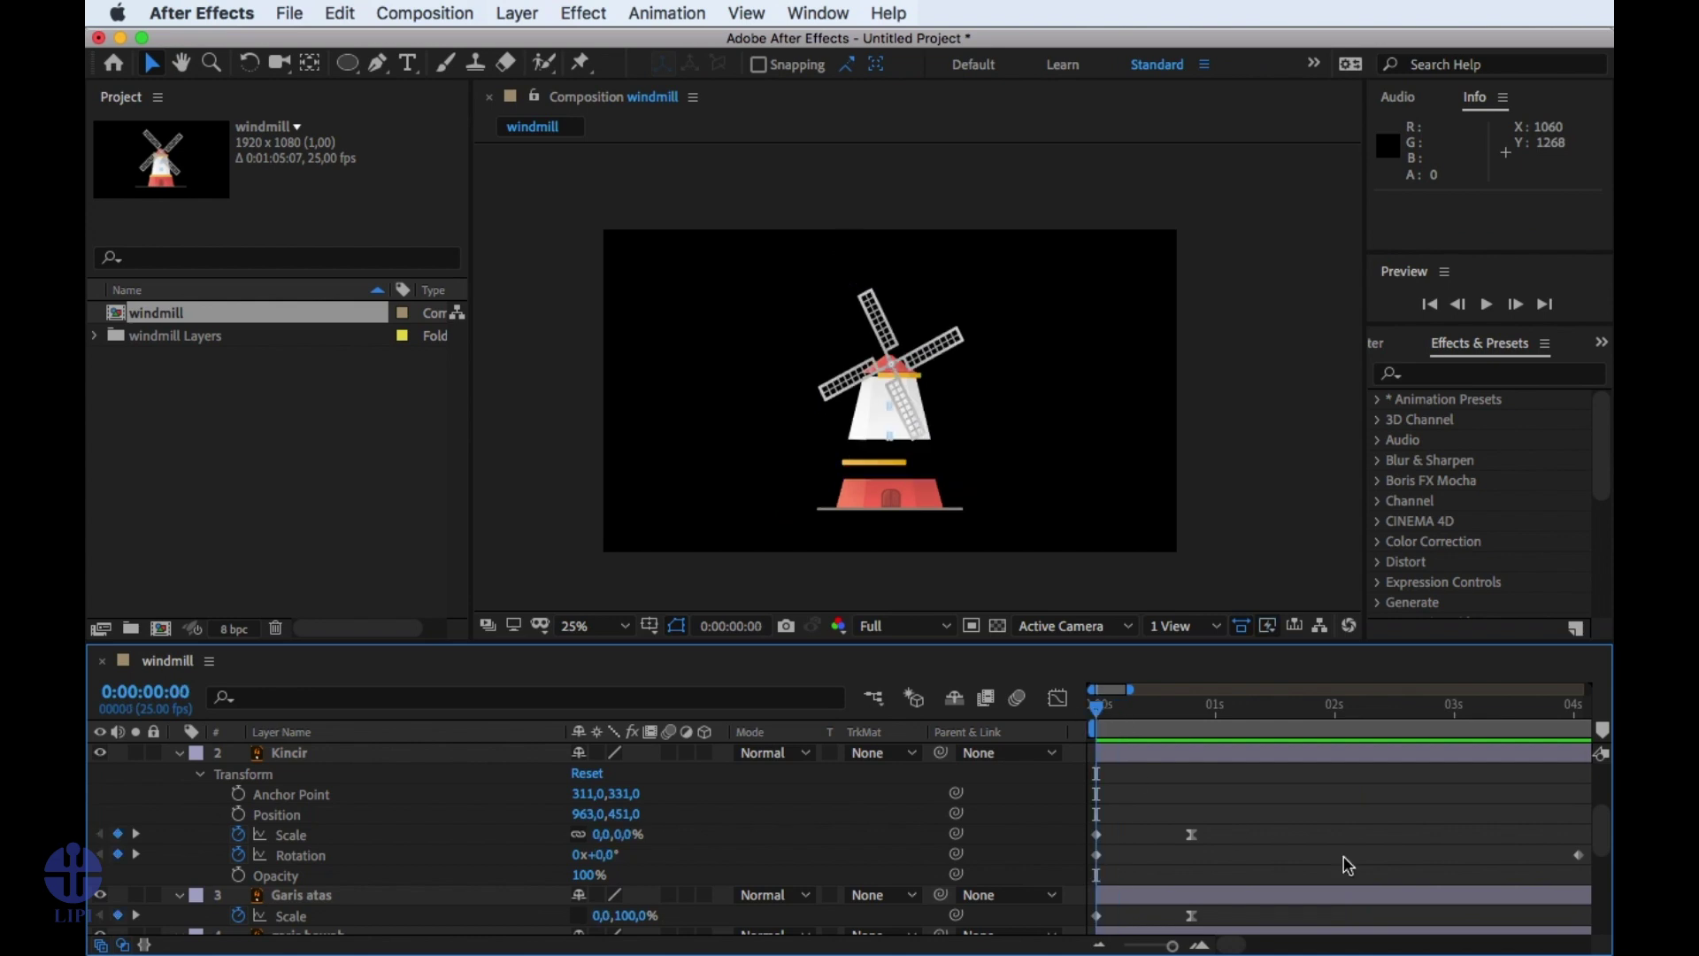
mouse_move(1100, 708)
mouse_down()
mouse_move(1409, 742)
mouse_move(1102, 744)
mouse_move(1331, 740)
mouse_move(1095, 721)
mouse_up()
key(space)
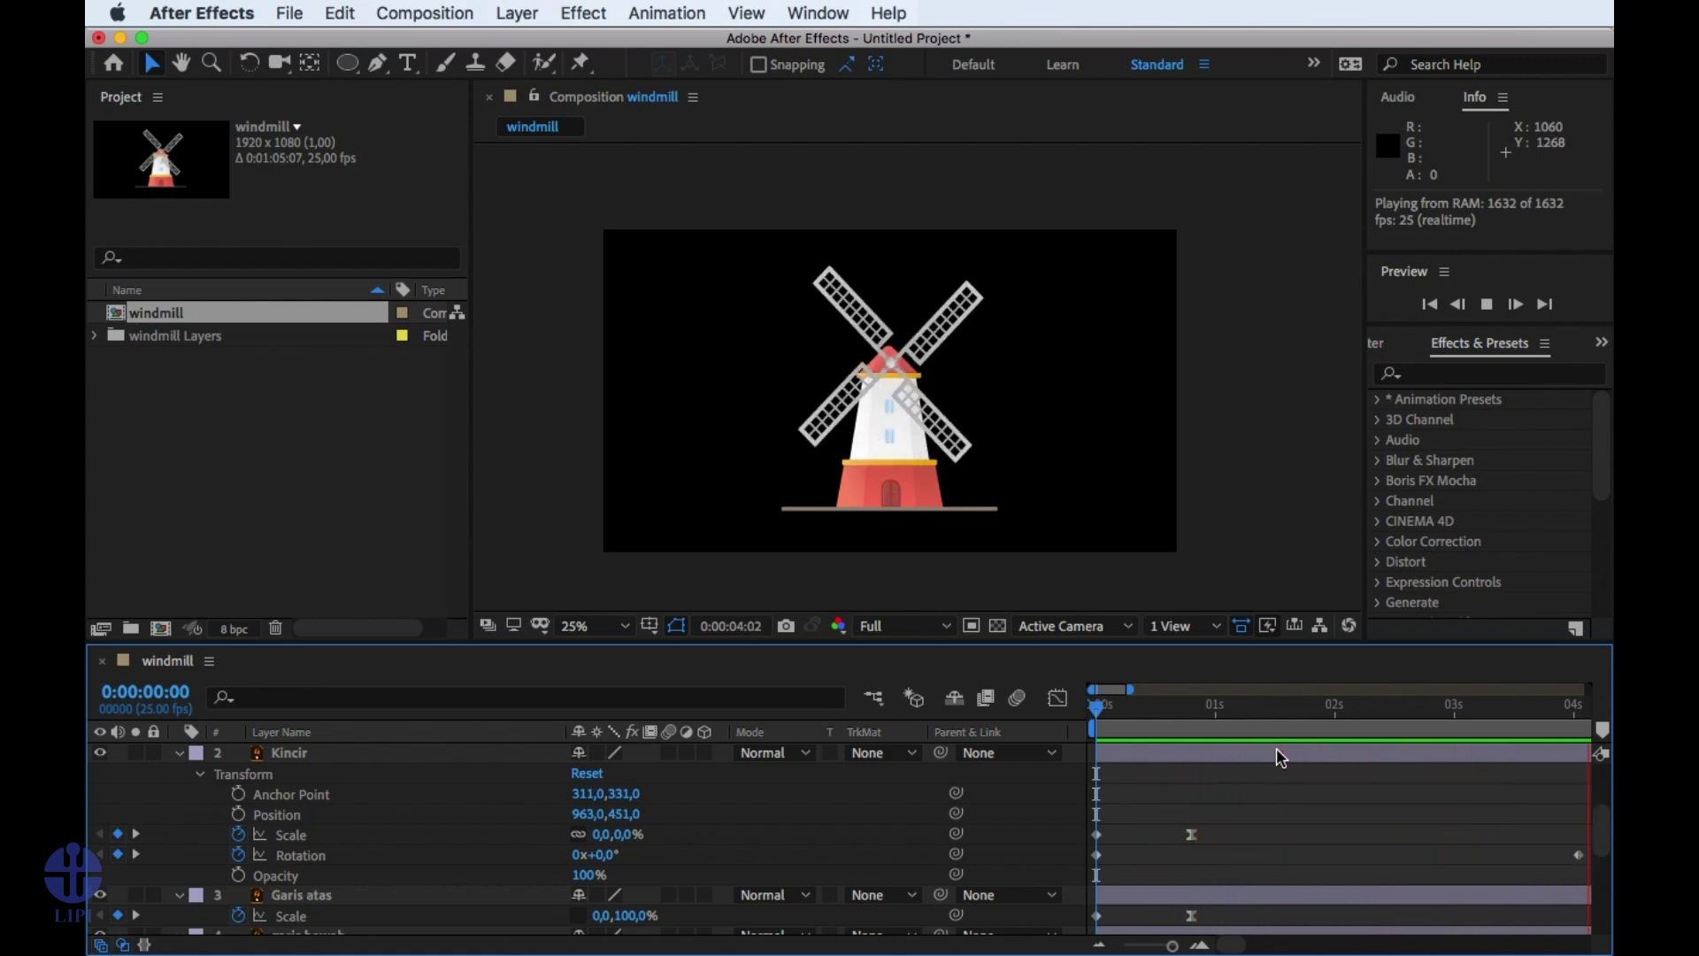
key(space)
key(Home)
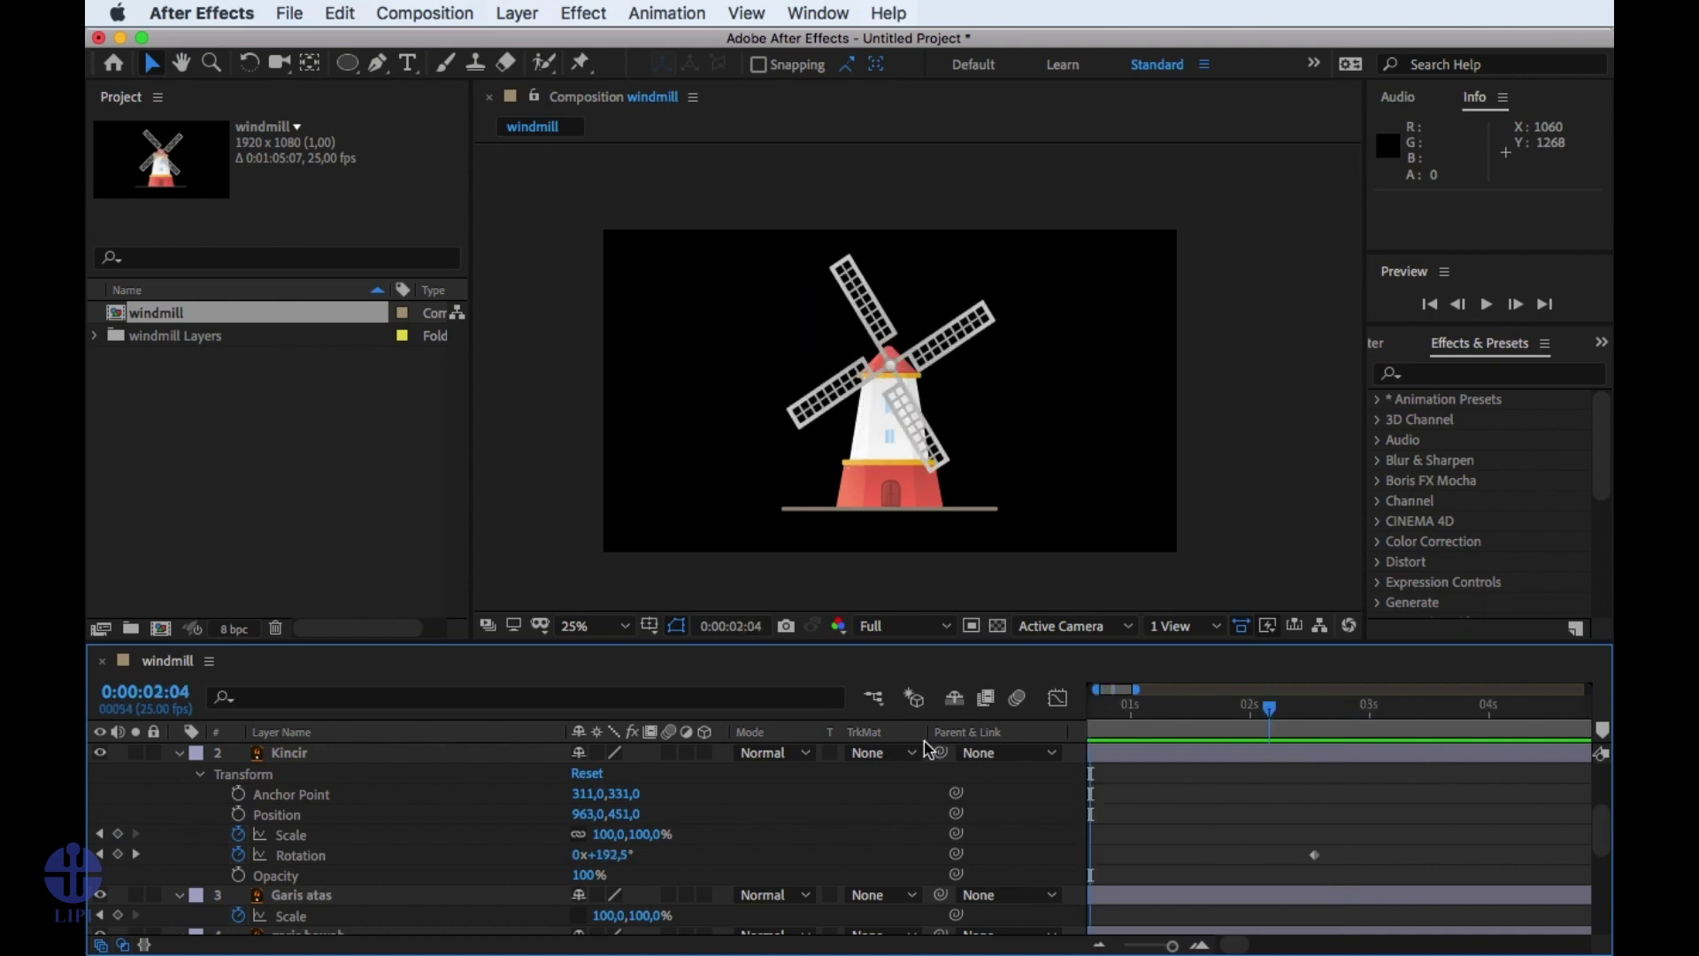
key(space)
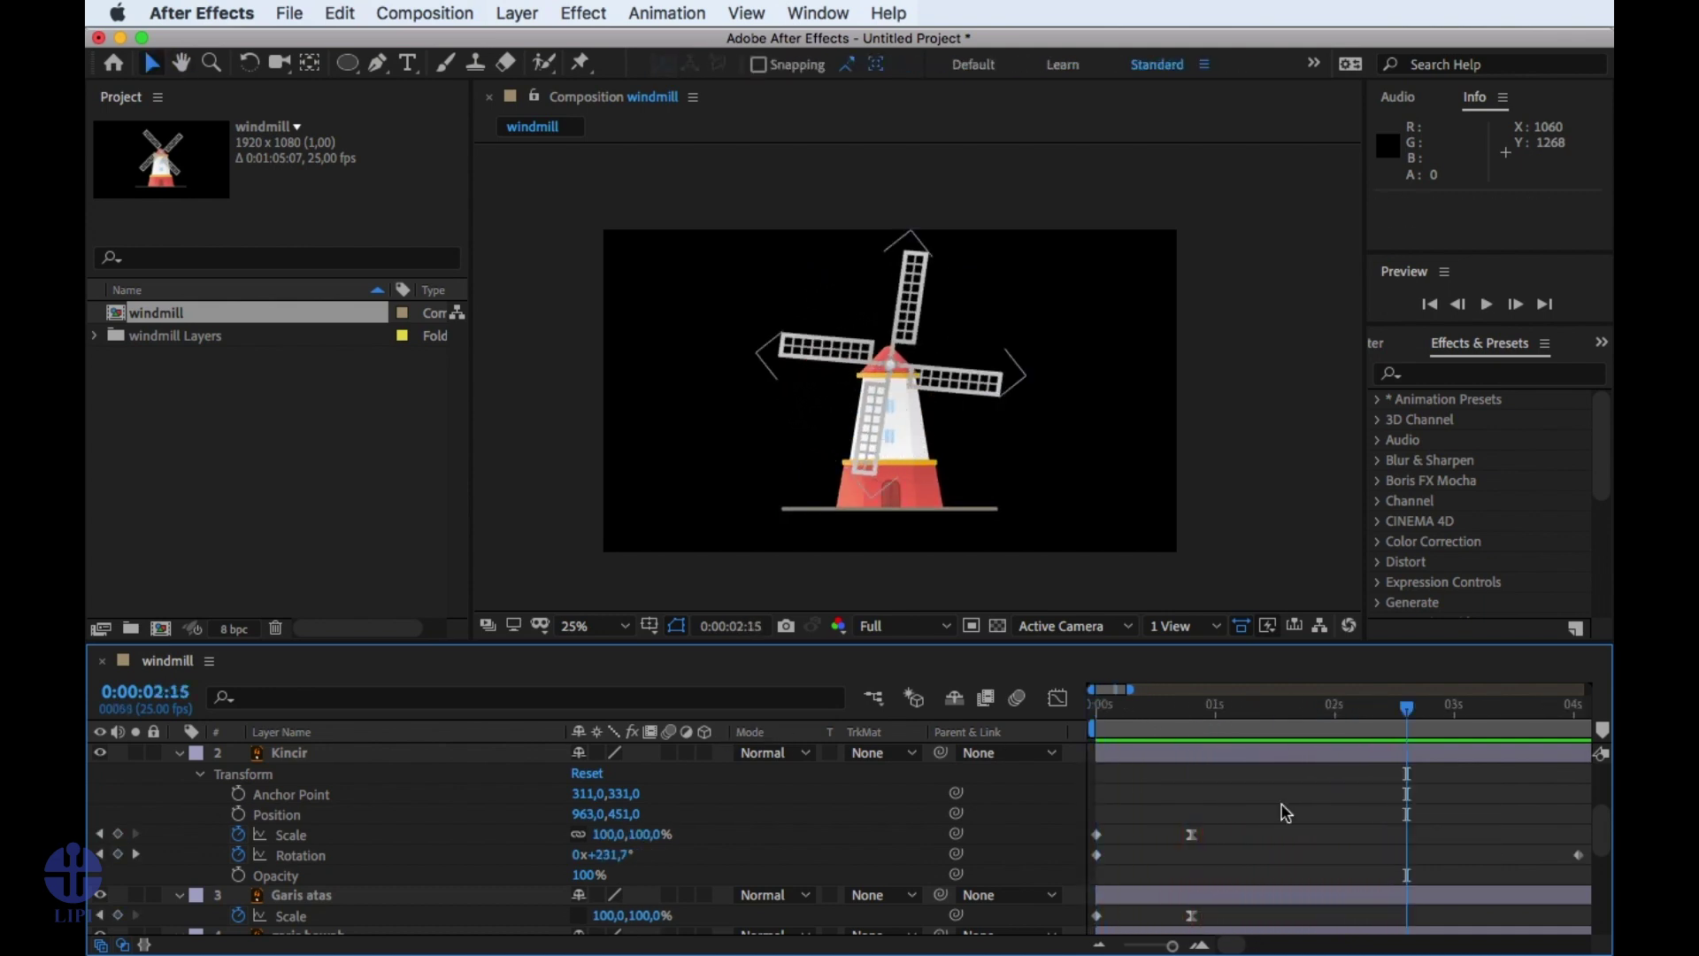
key(space)
drag(1132, 723, 1488, 783)
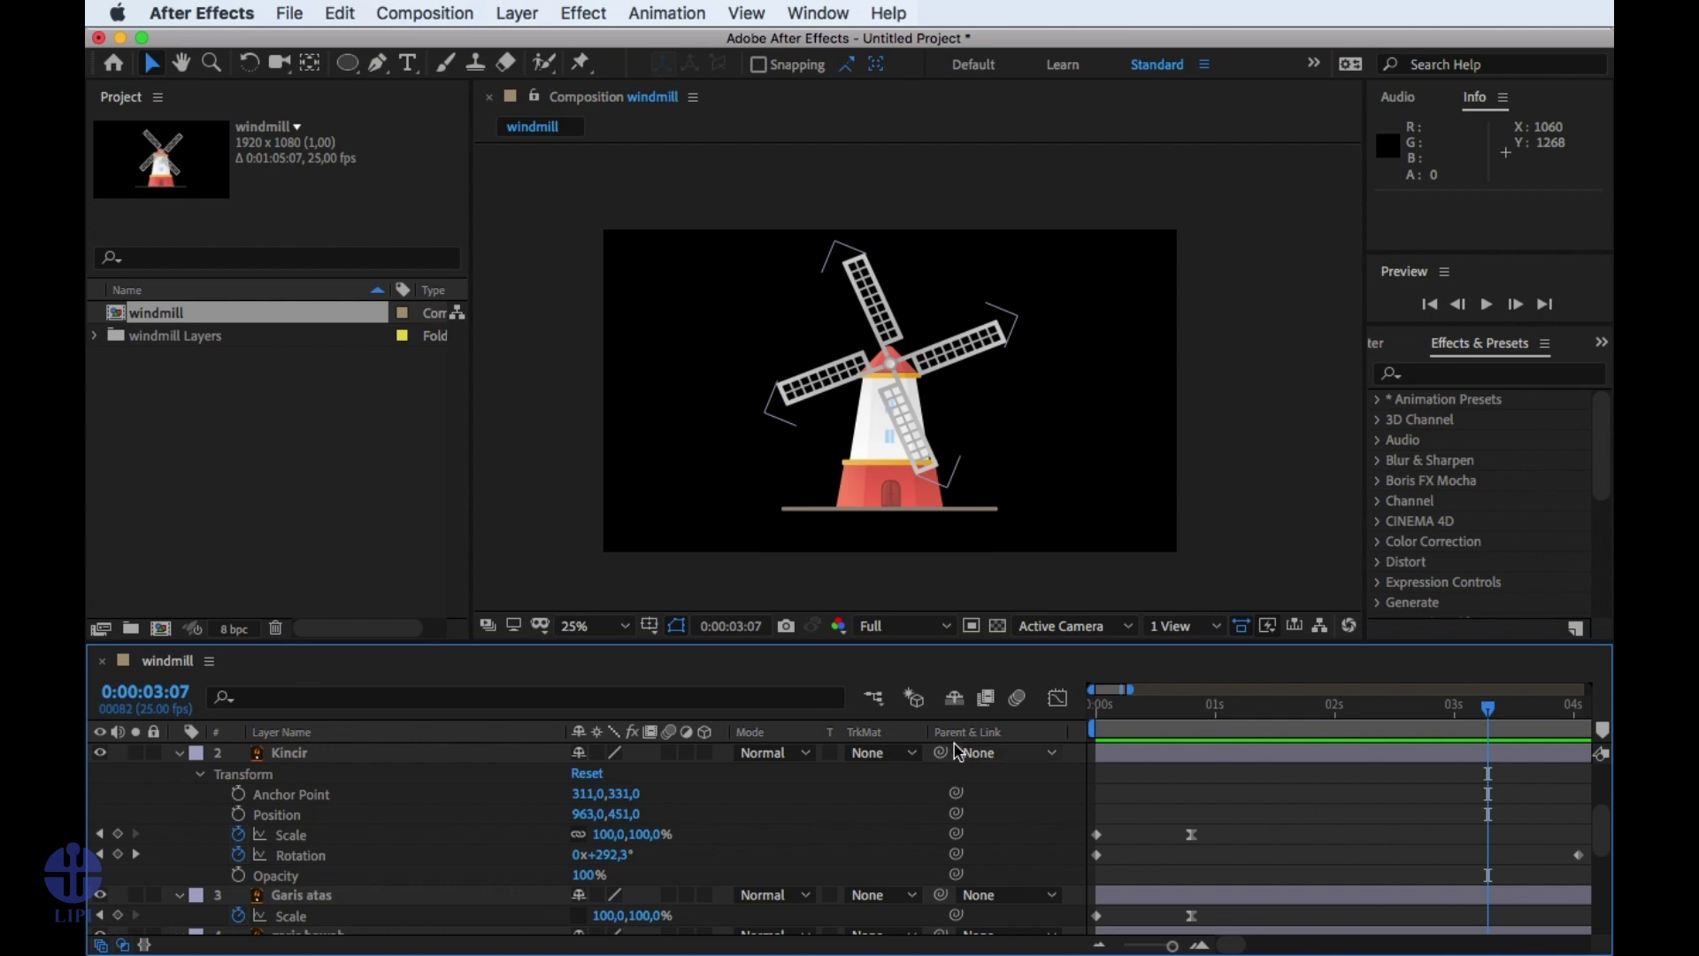
Add a white 1920 x 1080 px solid layer to the composition and move it beneath all other layers as the background.
click(516, 14)
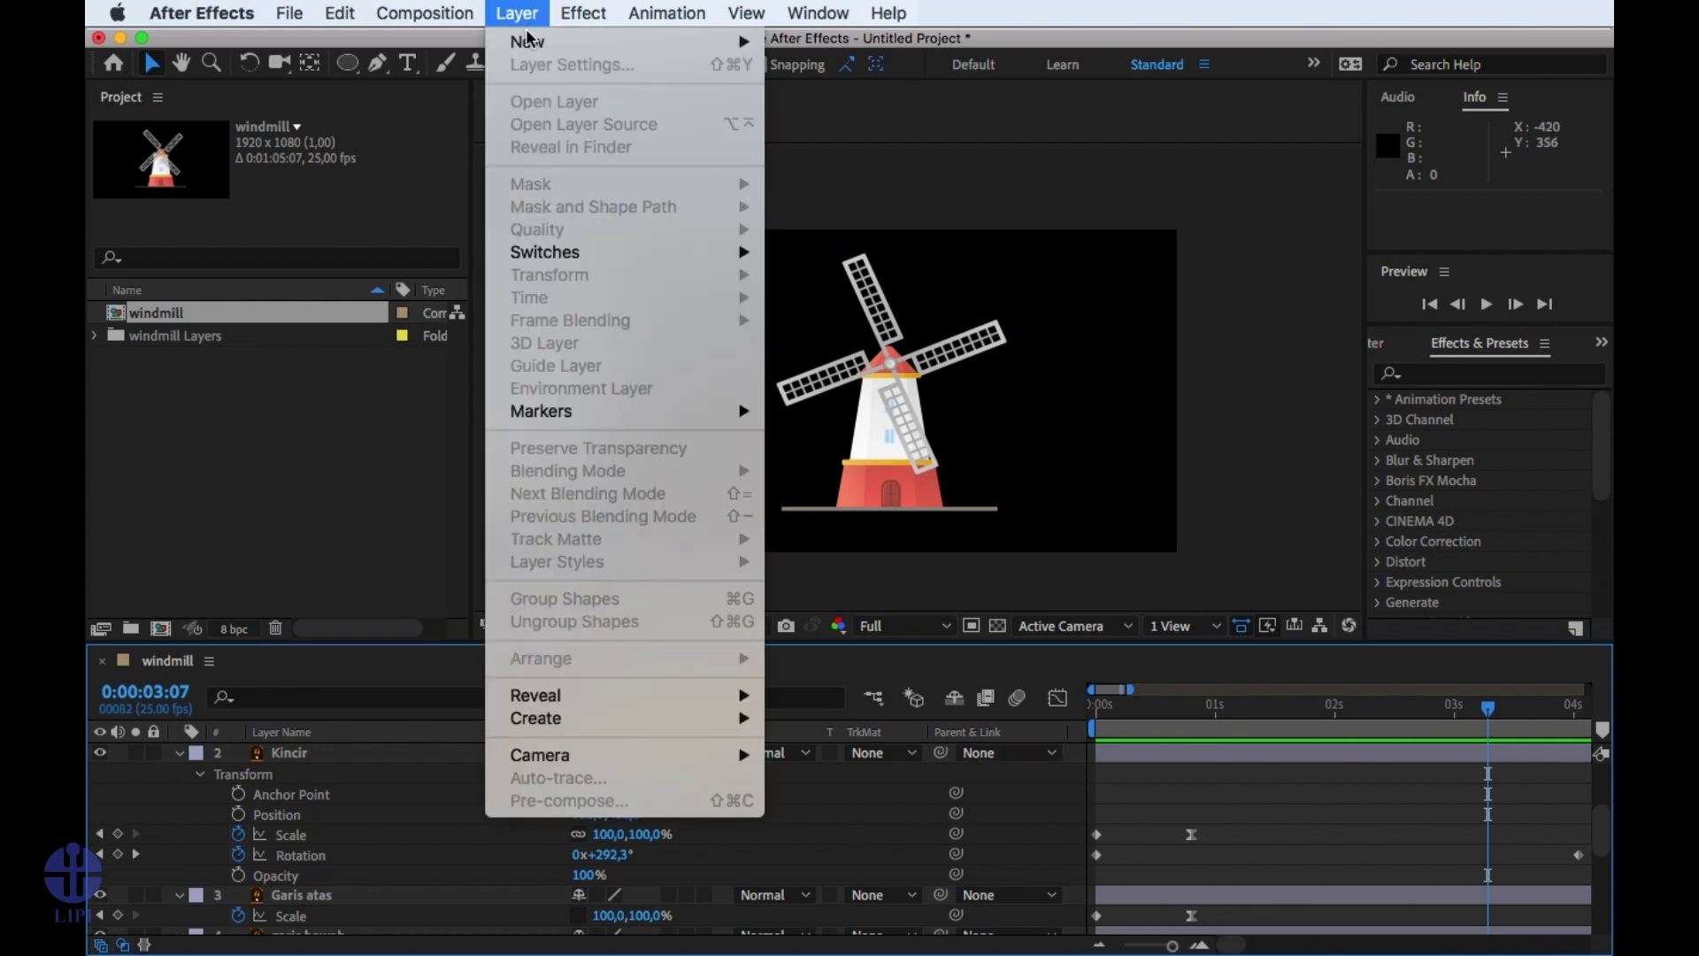
mouse_move(529, 40)
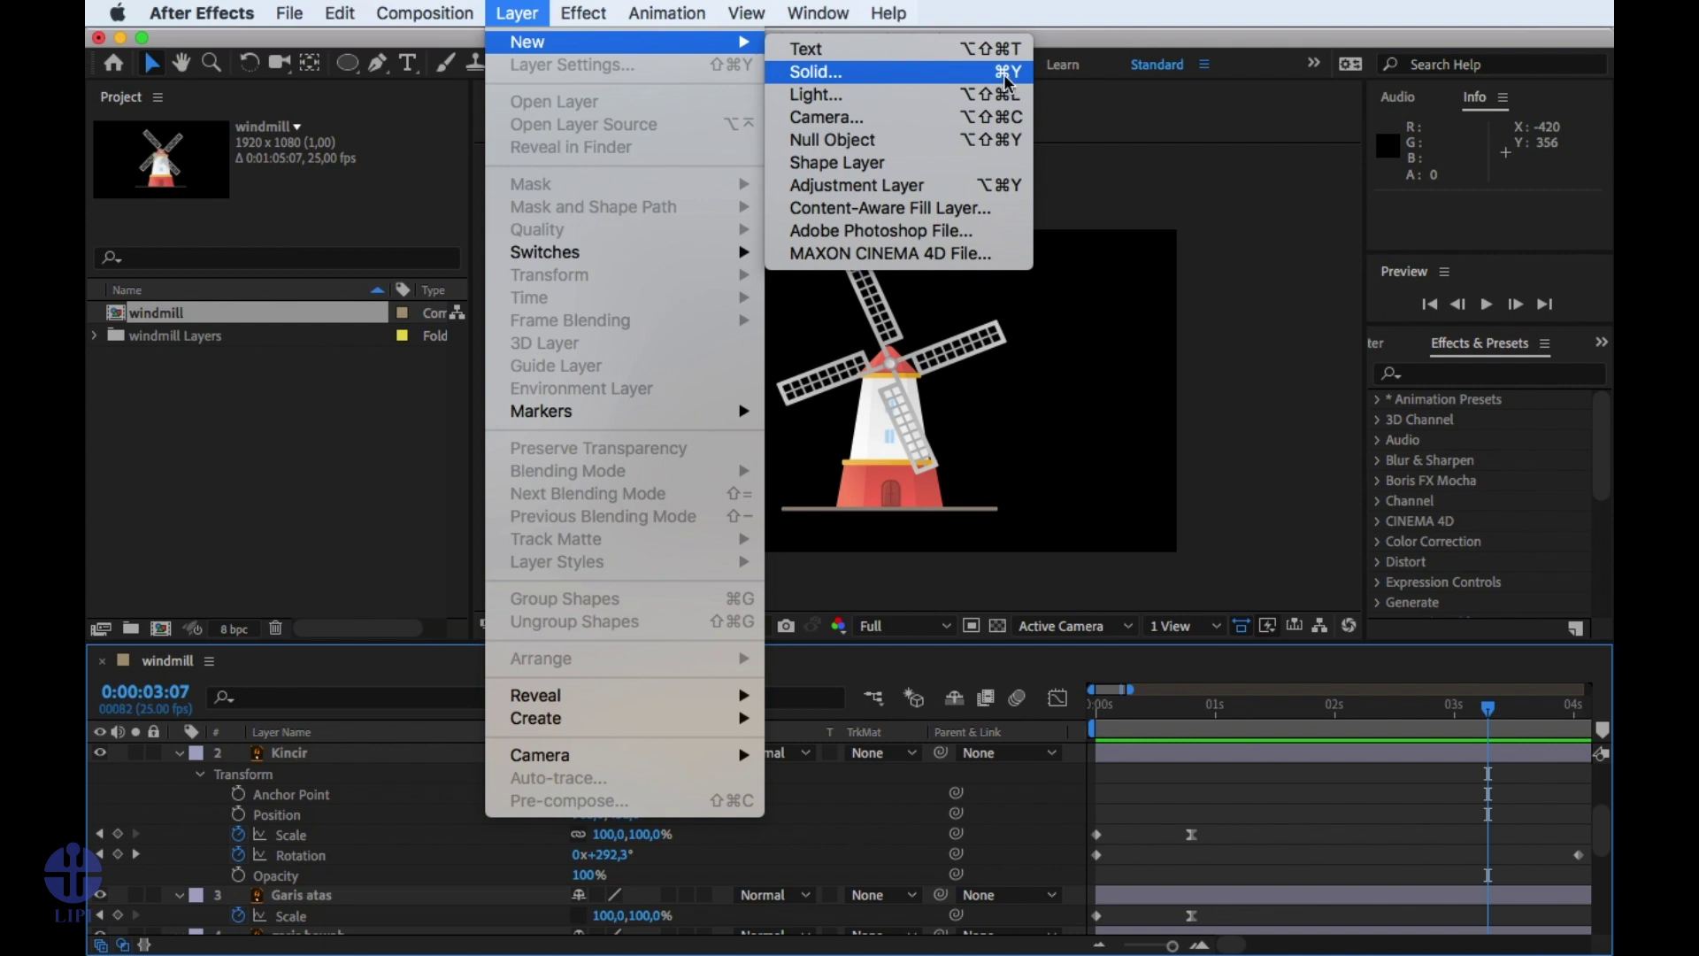
click(946, 74)
drag(452, 325, 863, 206)
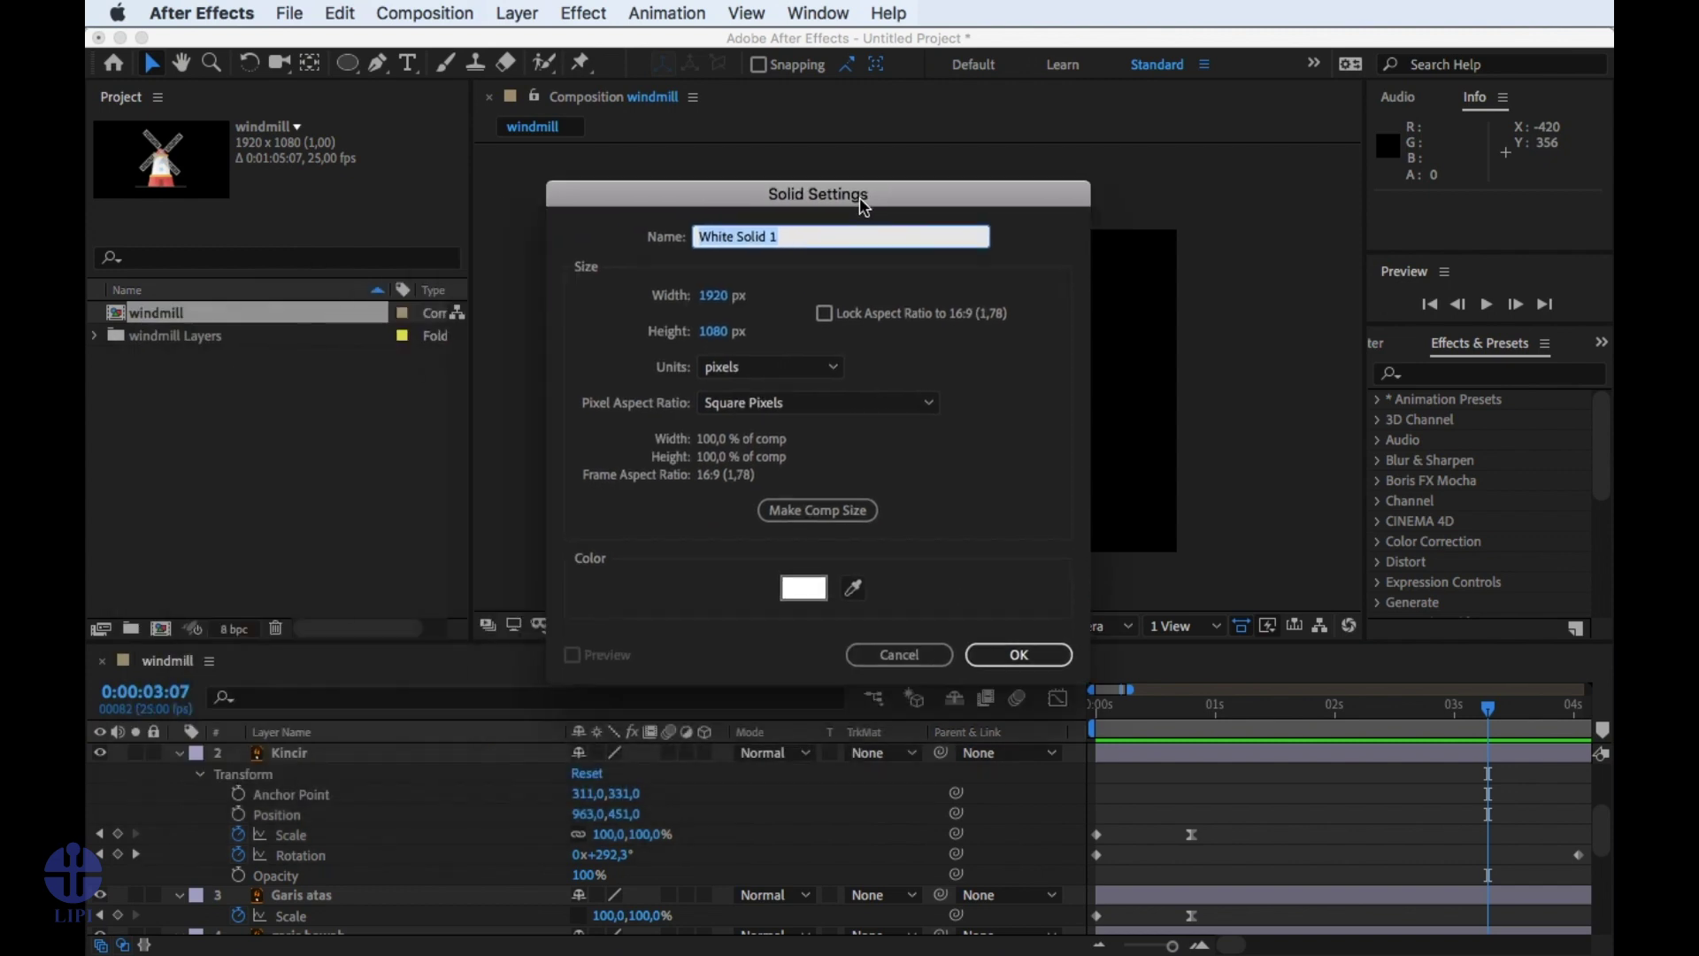
click(805, 587)
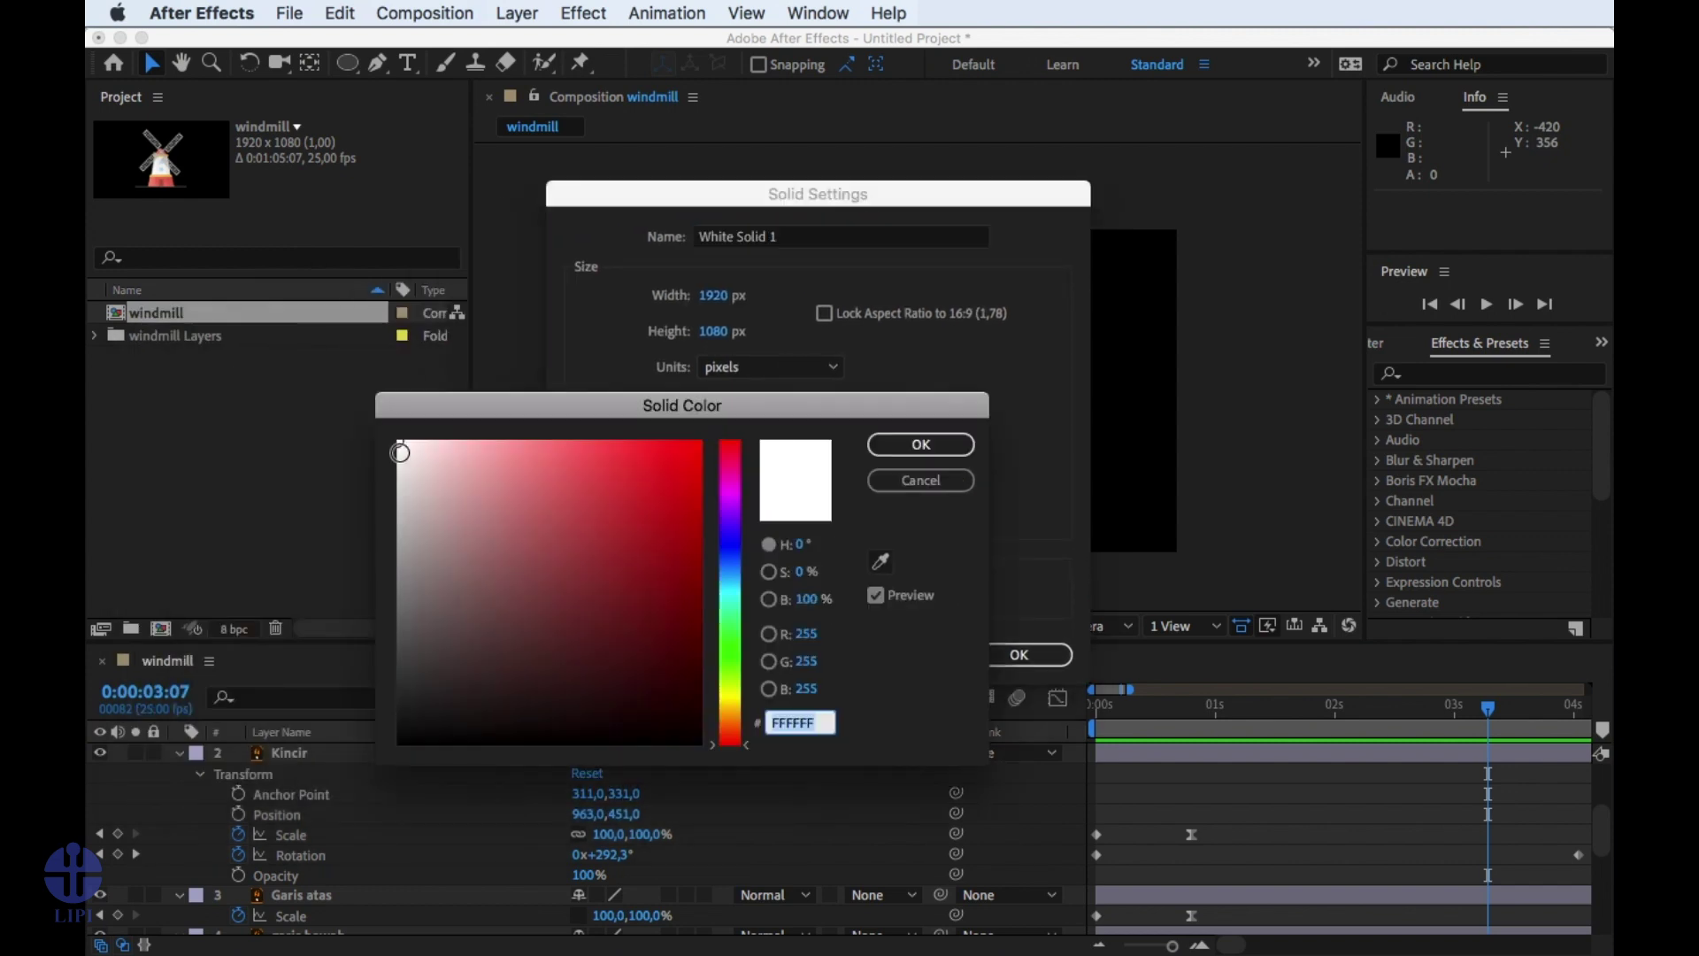
click(388, 442)
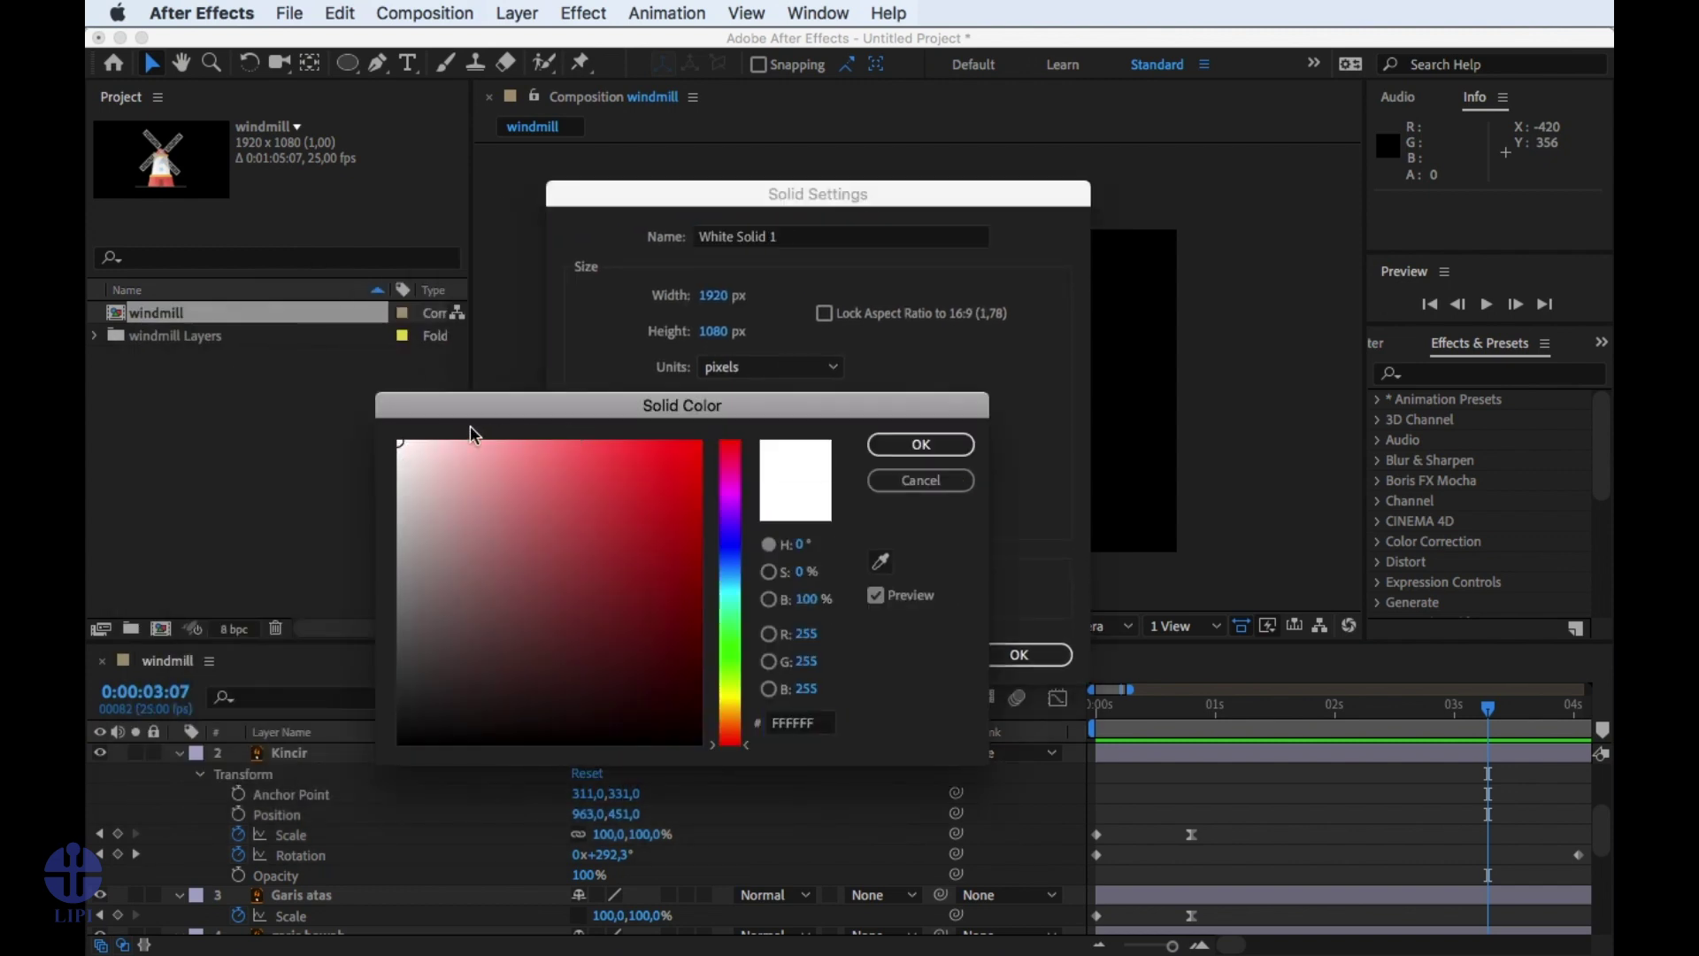
click(909, 453)
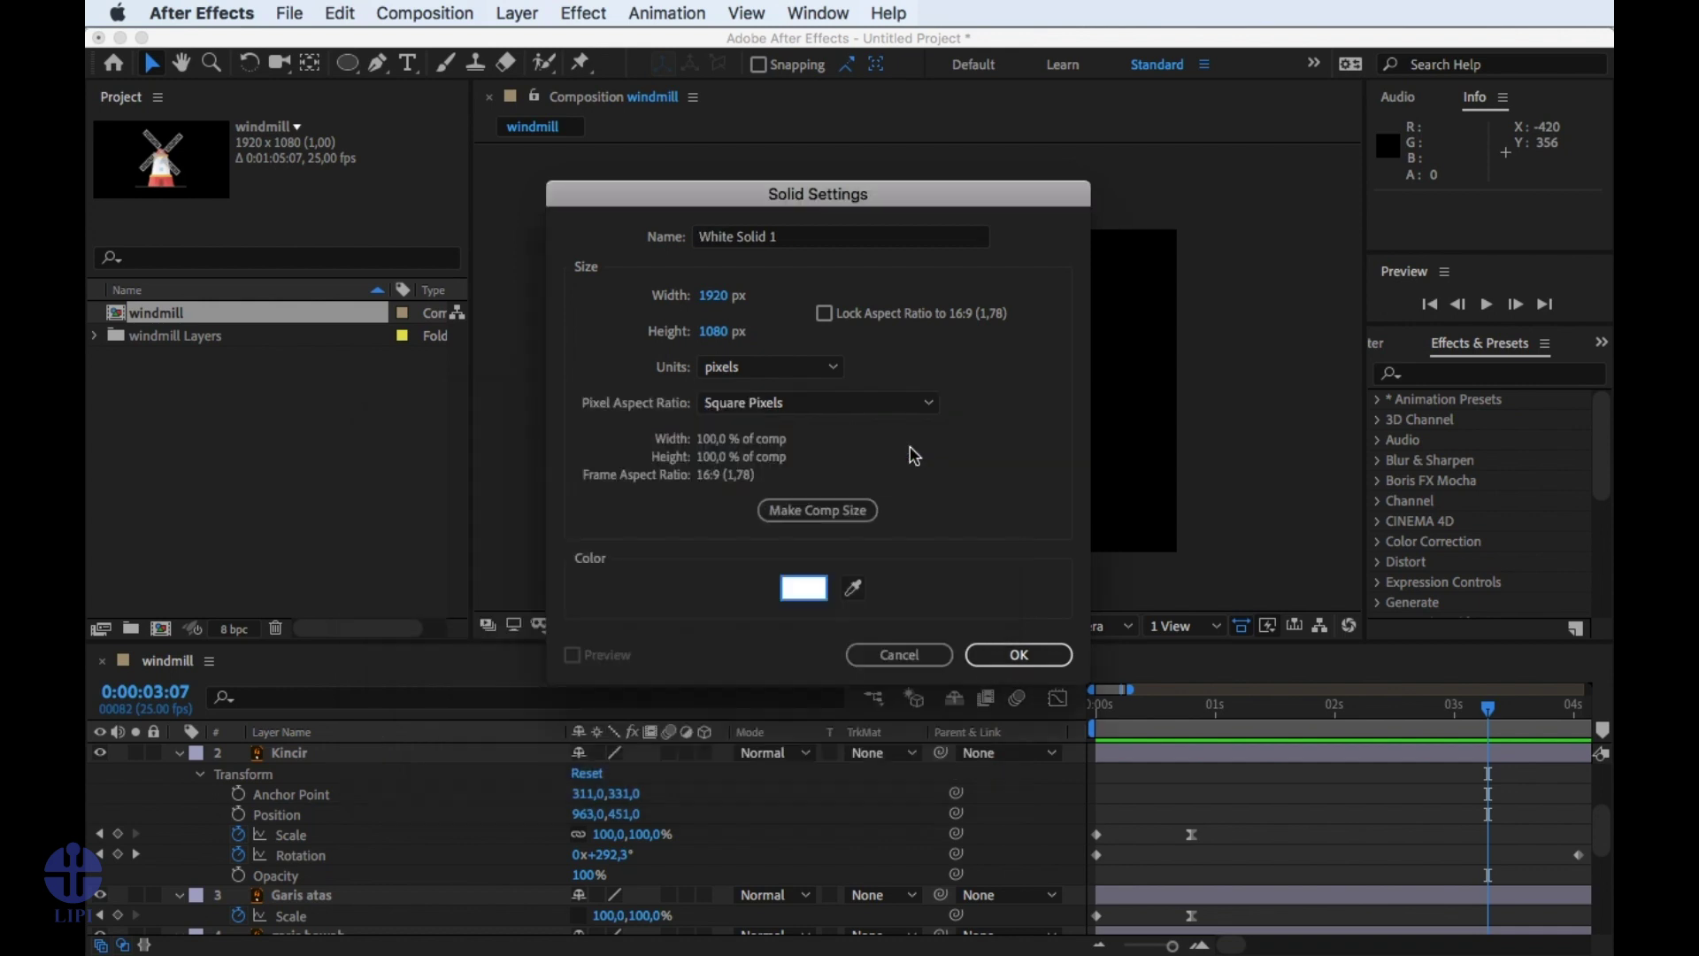
click(1018, 655)
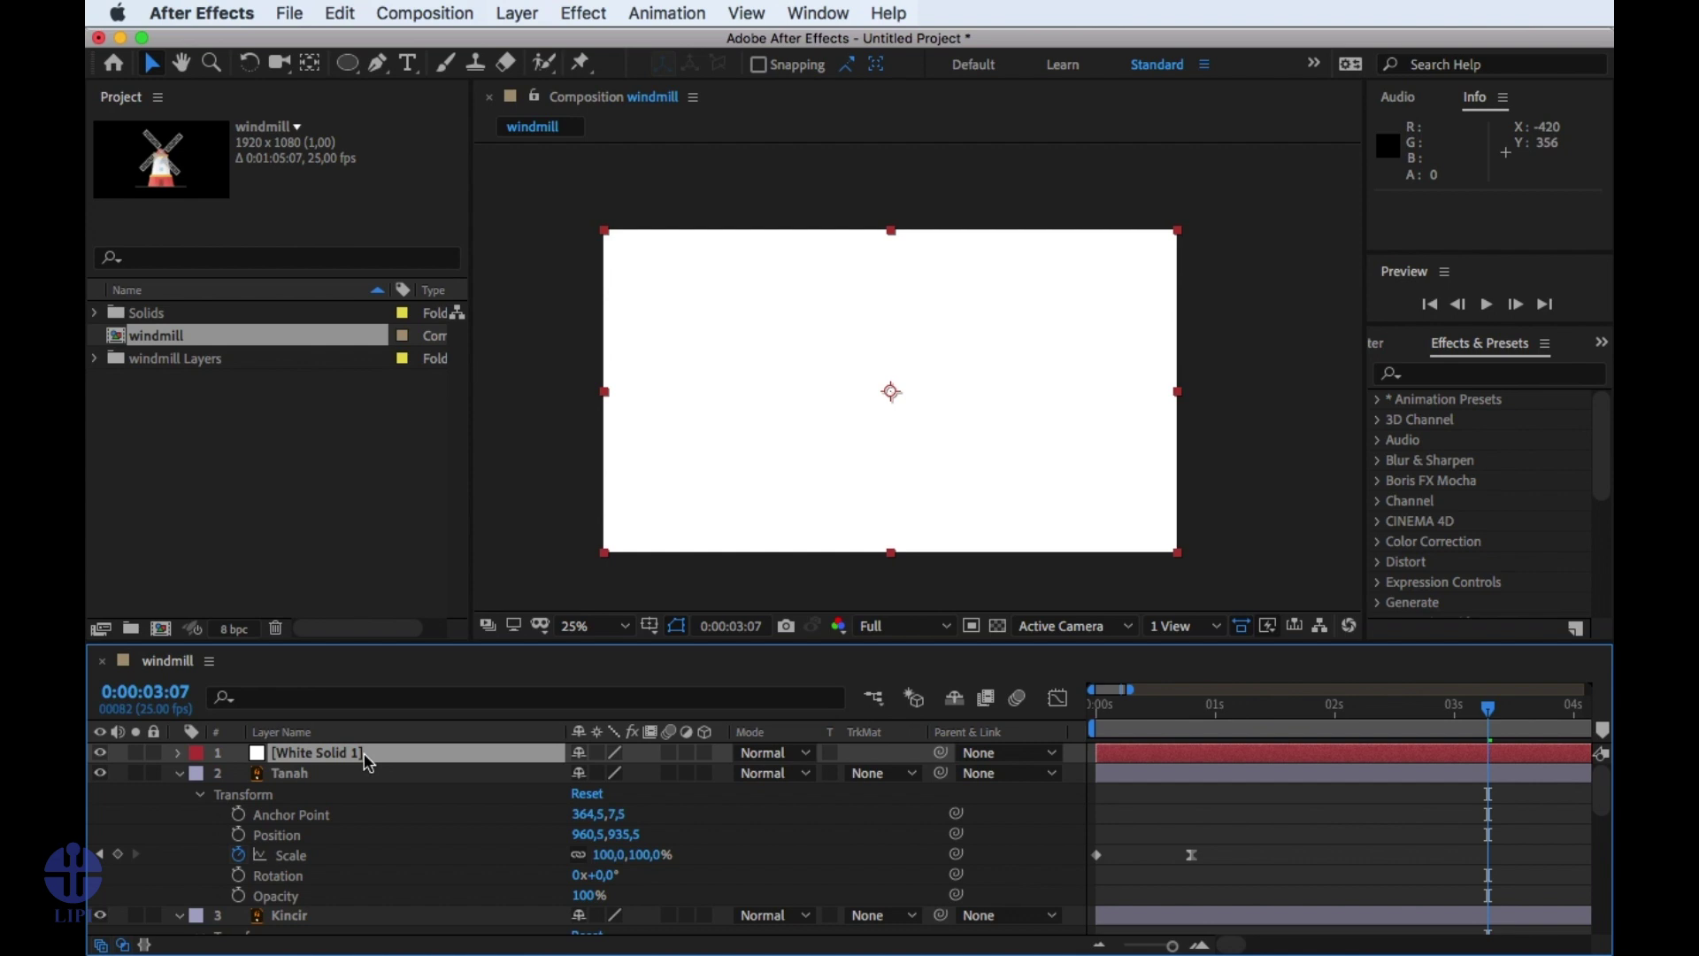
key(u)
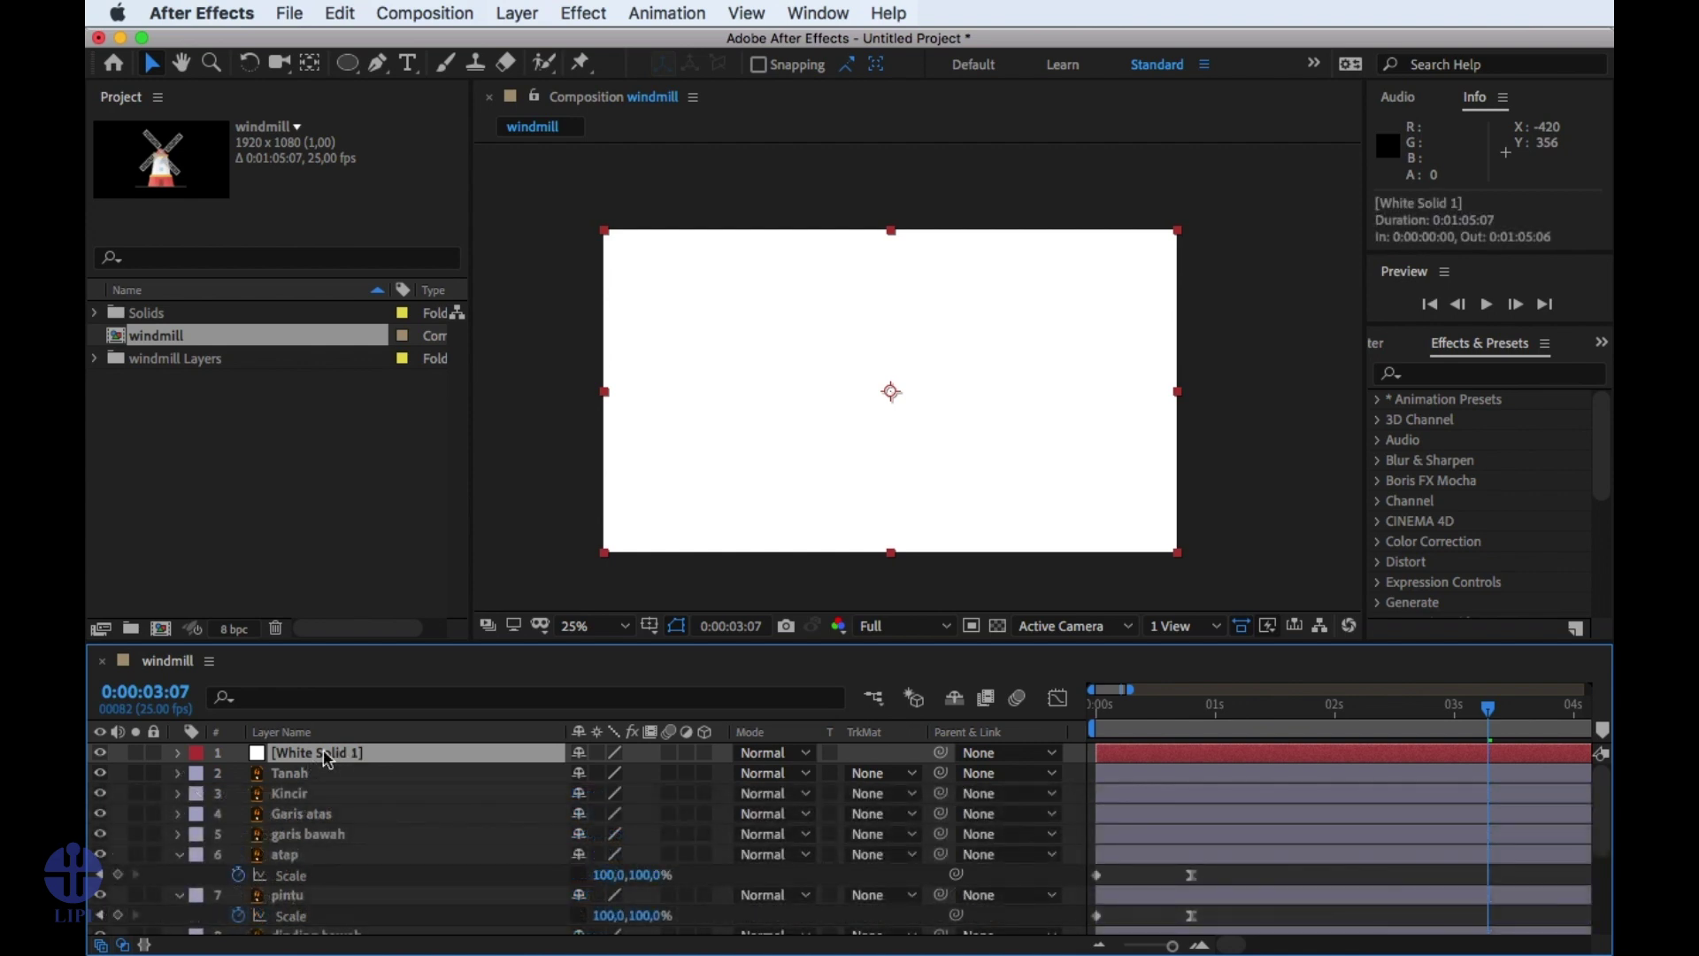
drag(326, 758, 352, 935)
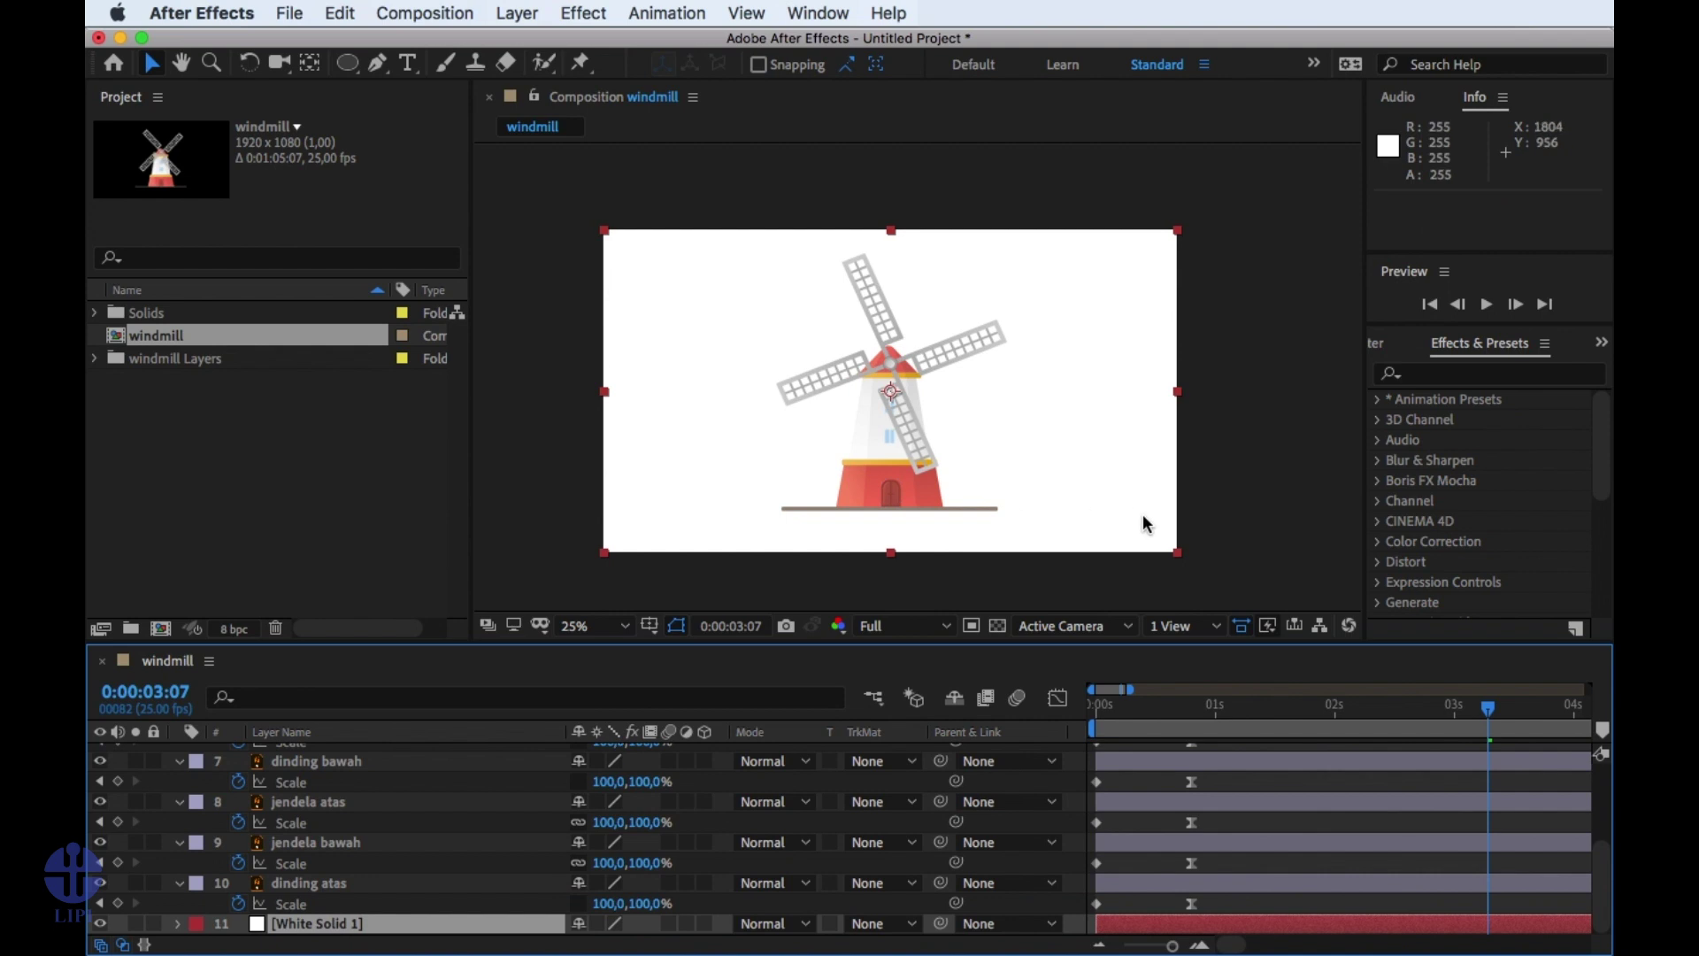
Preview the windmill animation from 0:00:00:00 against the white background.
drag(1351, 705, 1017, 703)
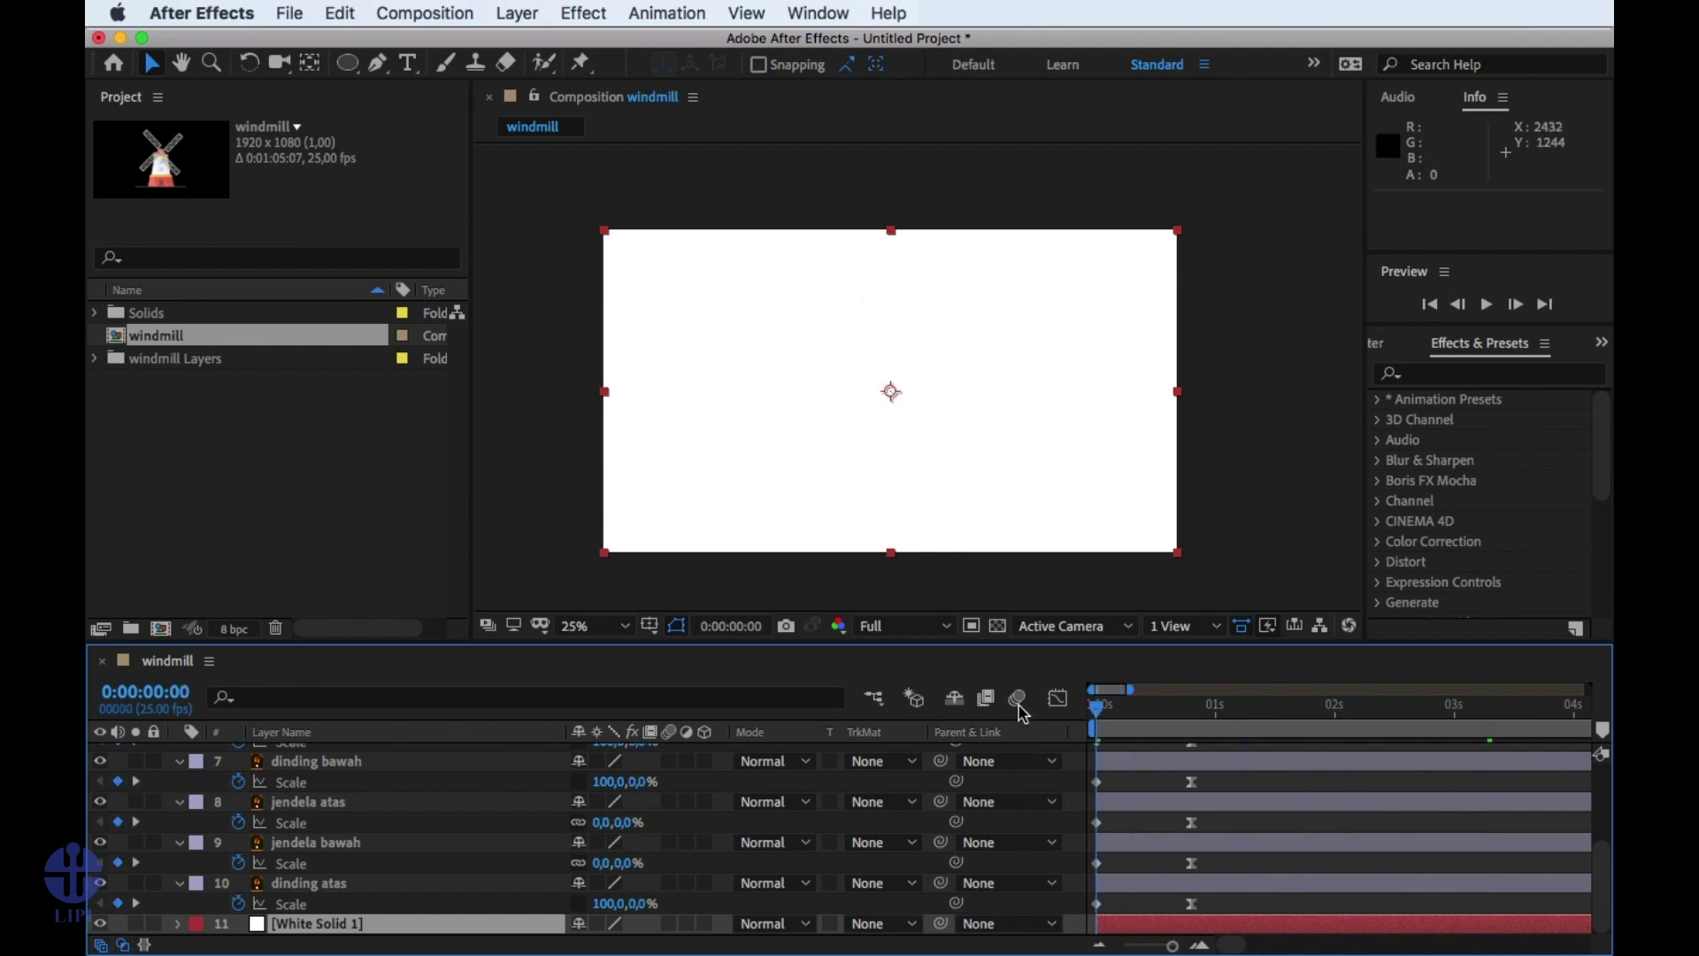
key(space)
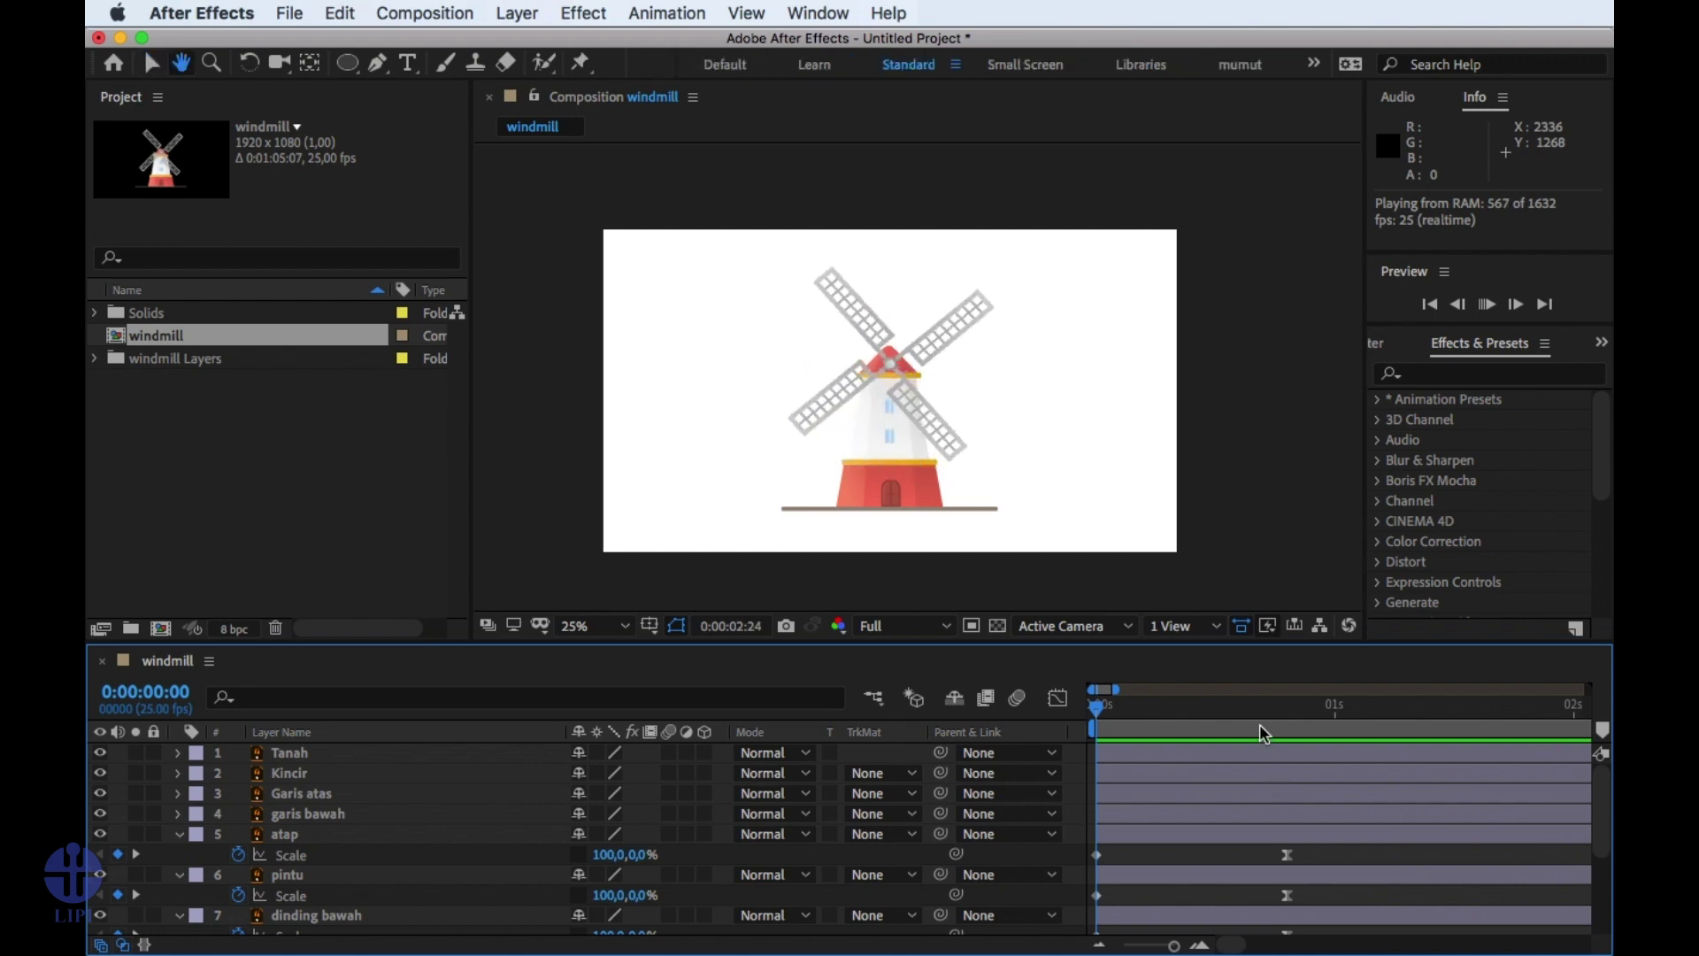
key(space)
key(Home)
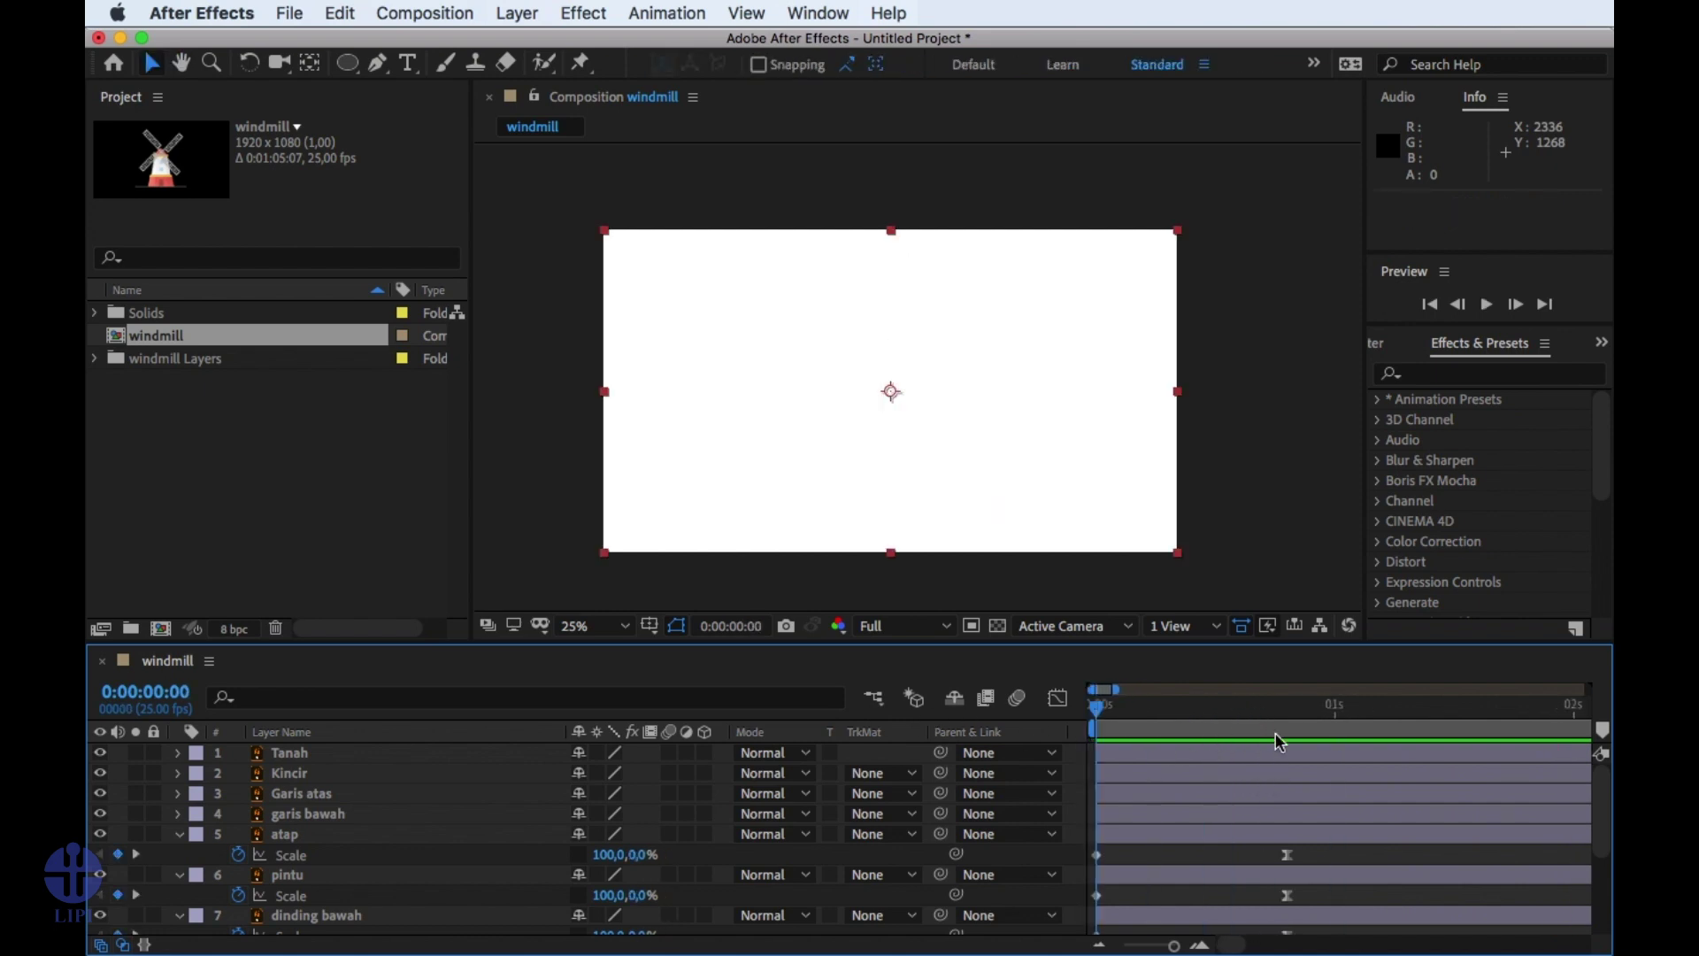
key(space)
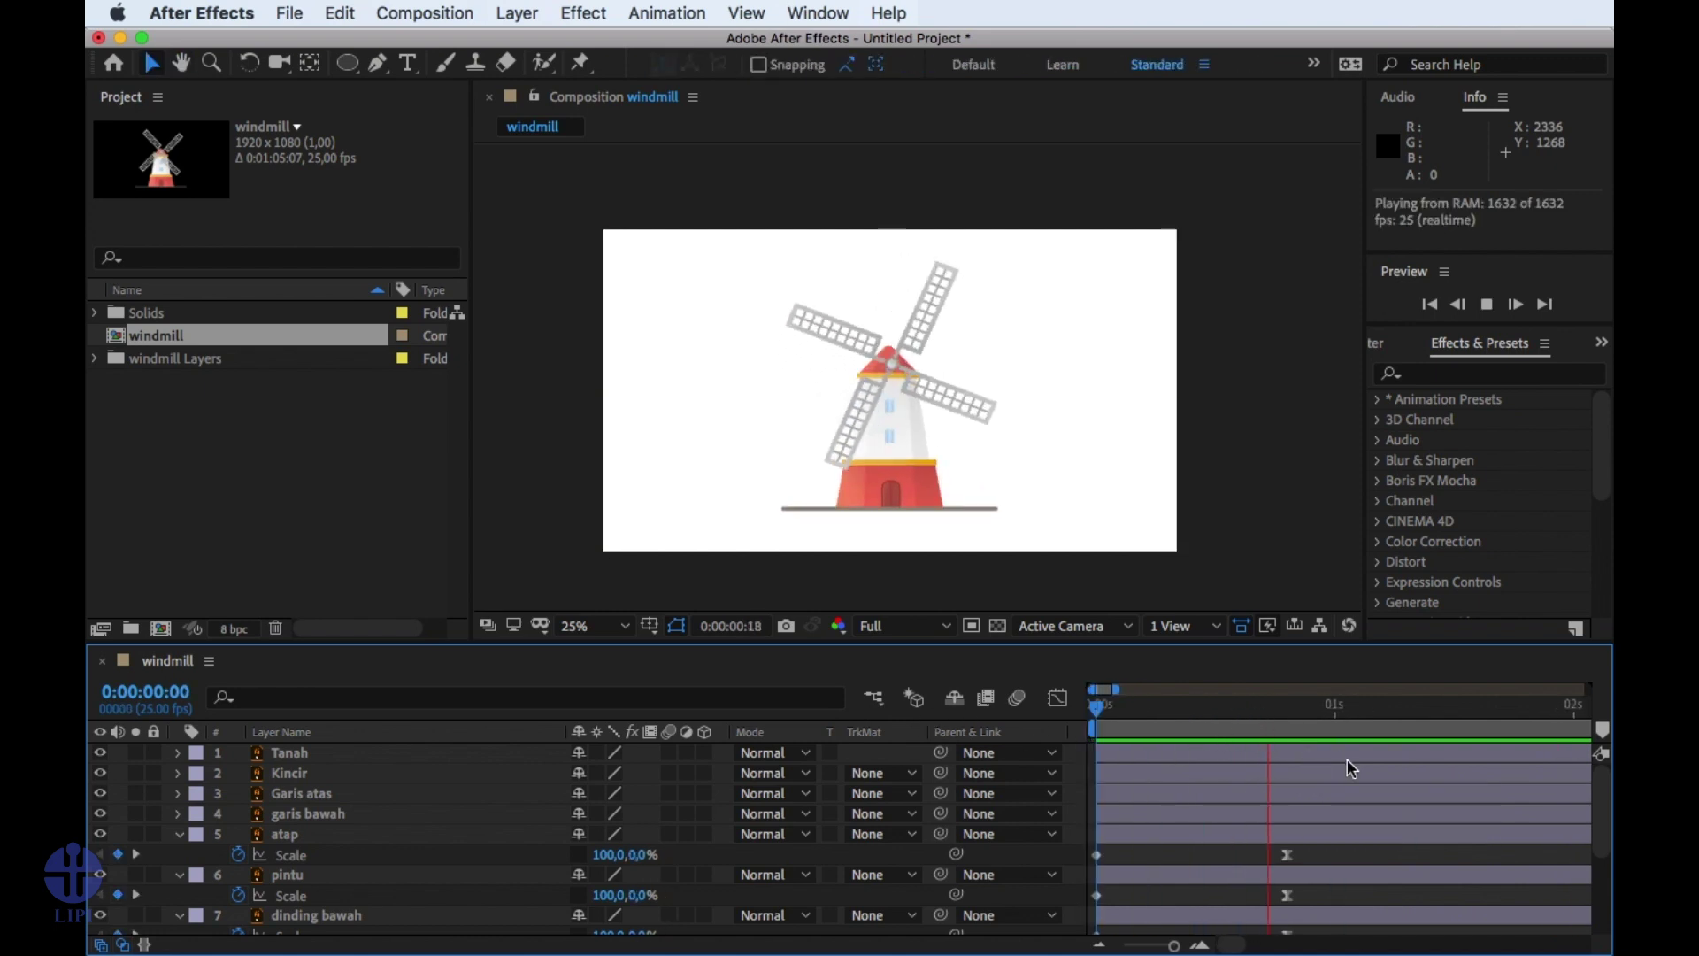
key(space)
Reveal the Kincir layer's Rotation property and move the time to its last keyframe at 0:00:04:01.
key(minus)
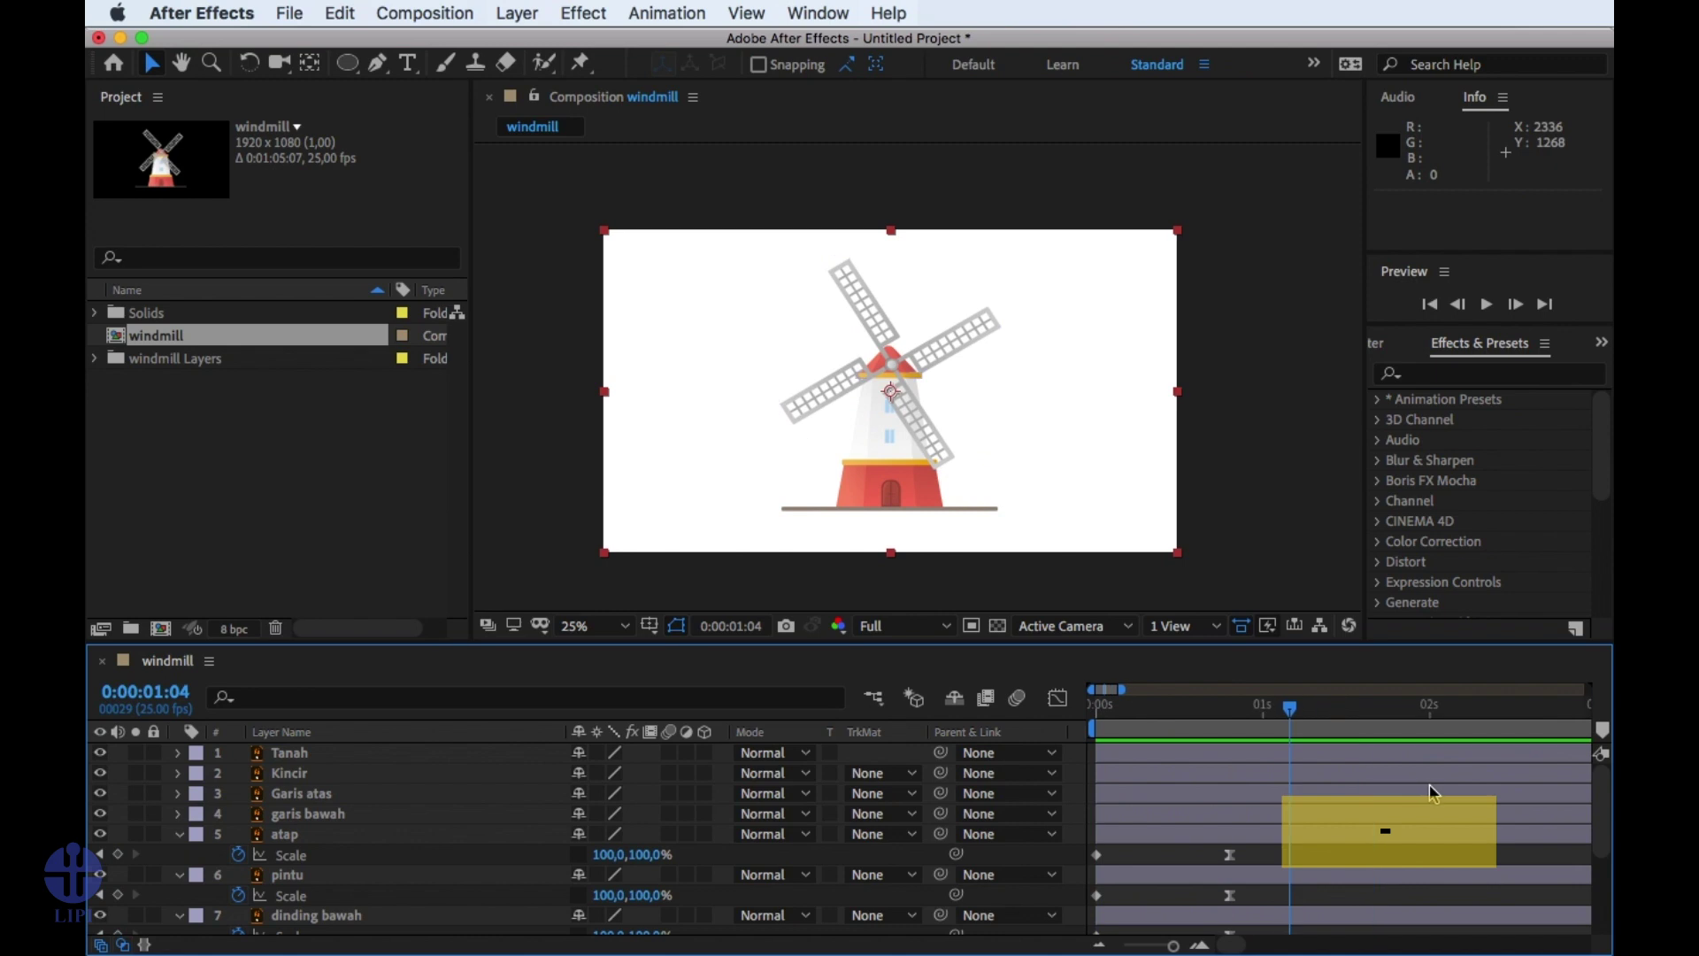
key(minus)
drag(1407, 736, 1513, 731)
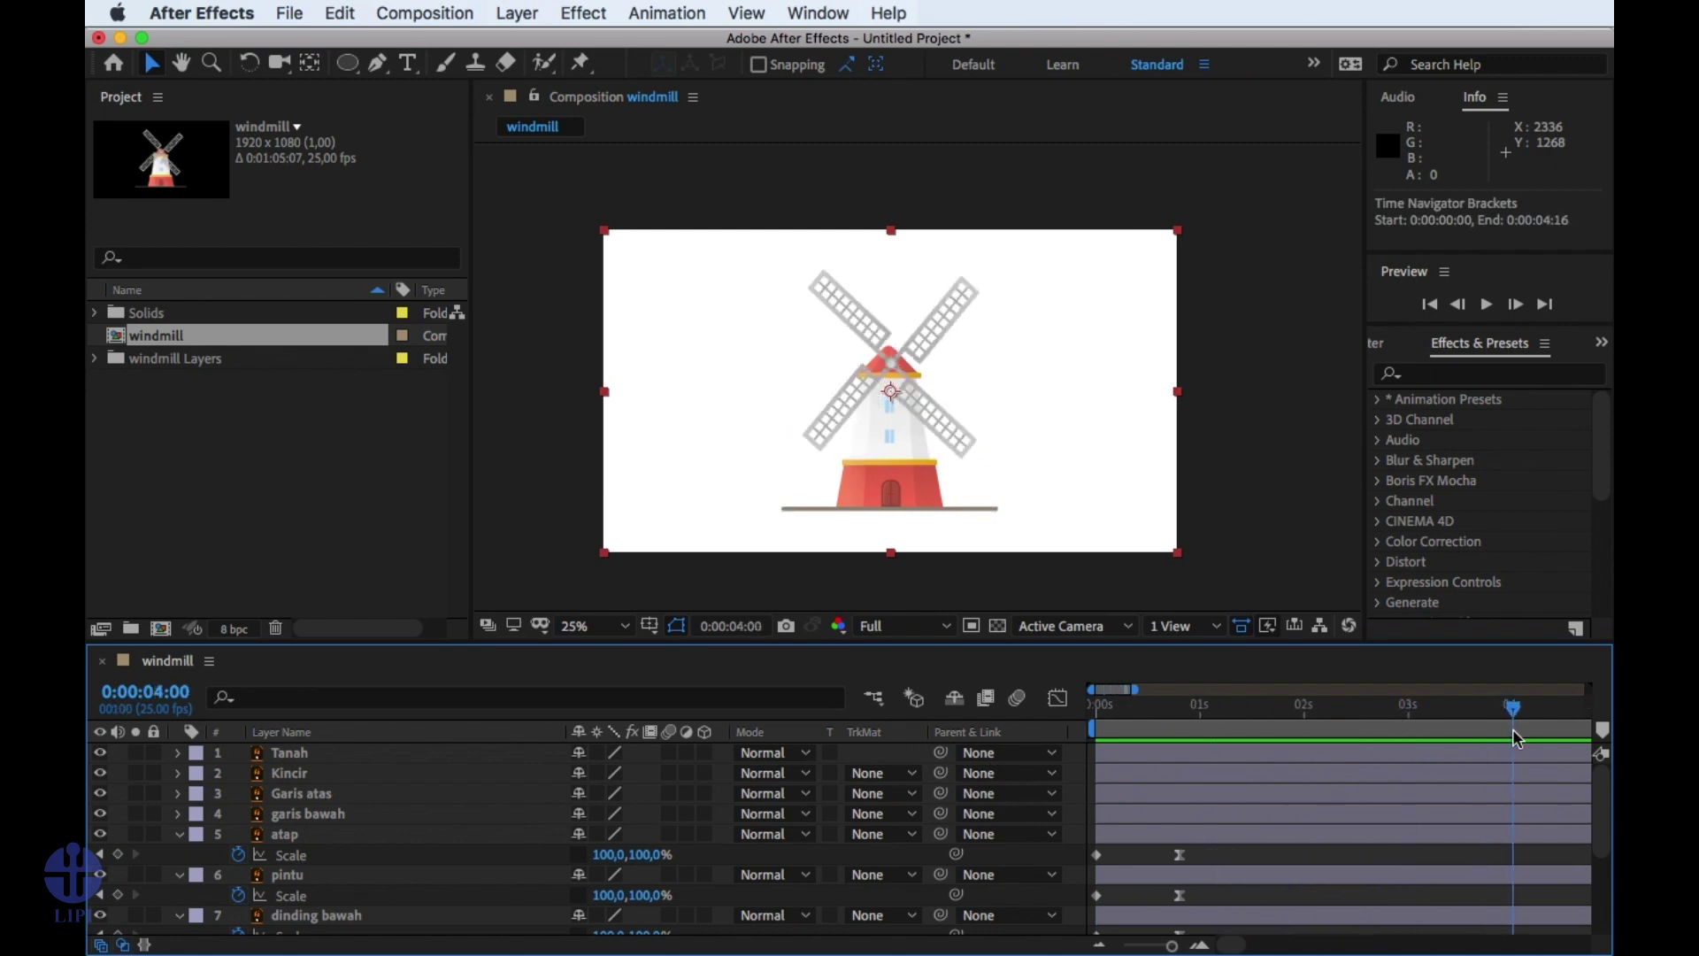
scroll(384, 836, down, 5)
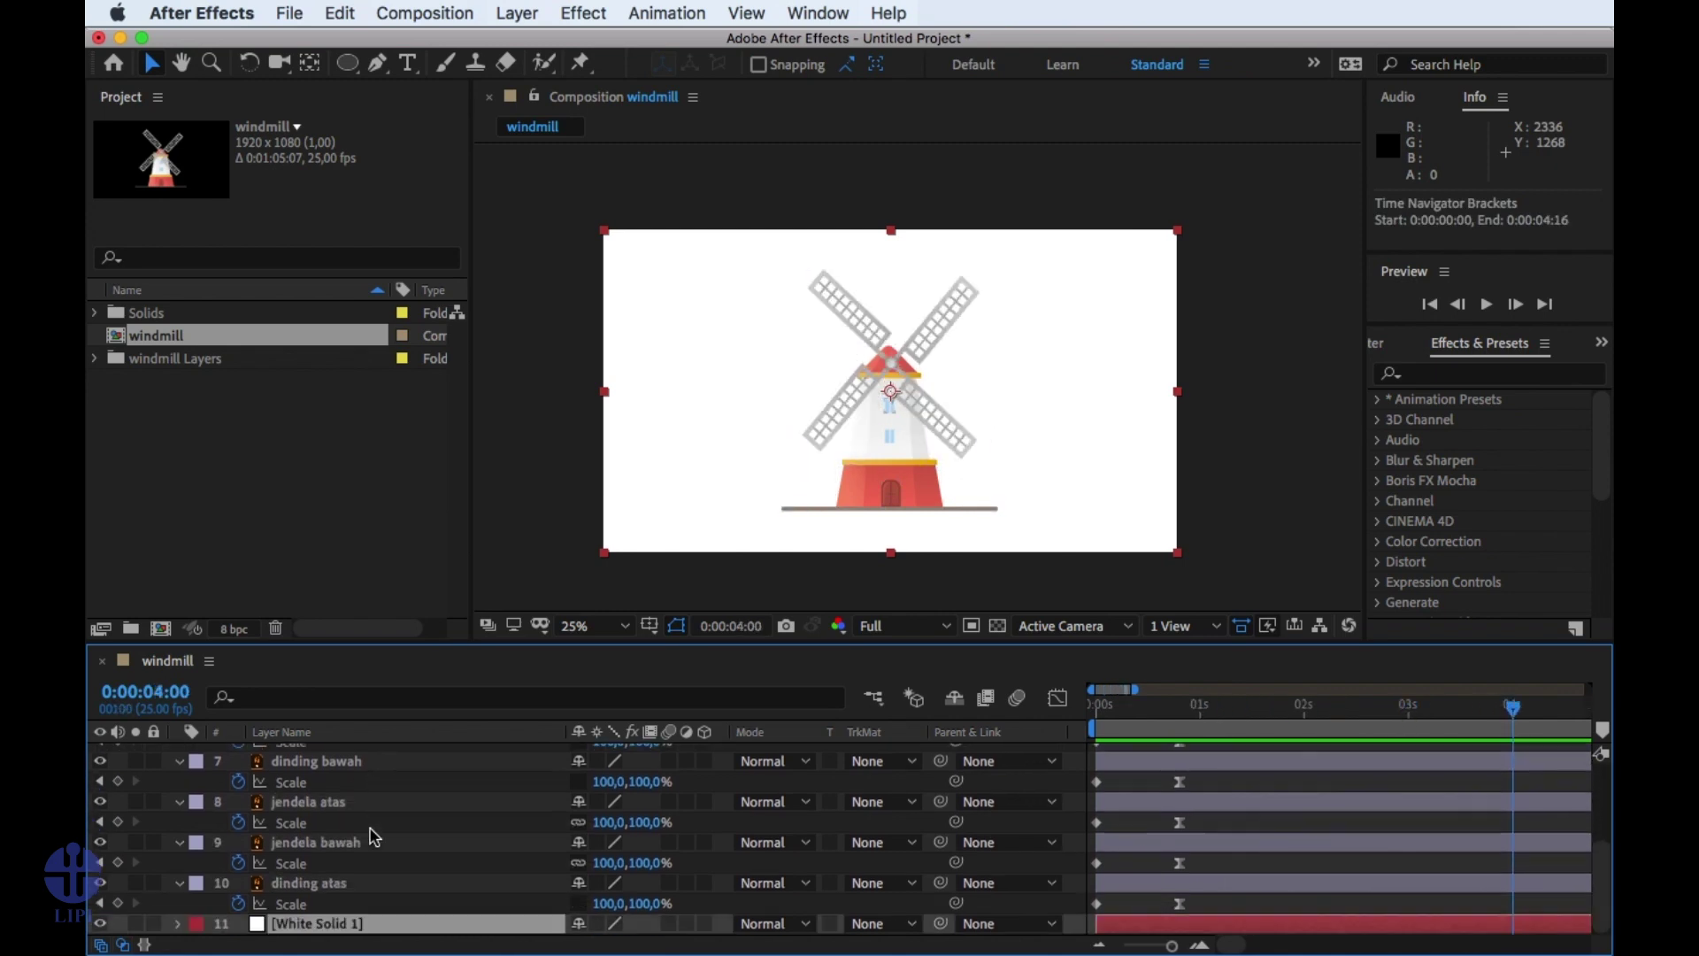
scroll(375, 835, up, 5)
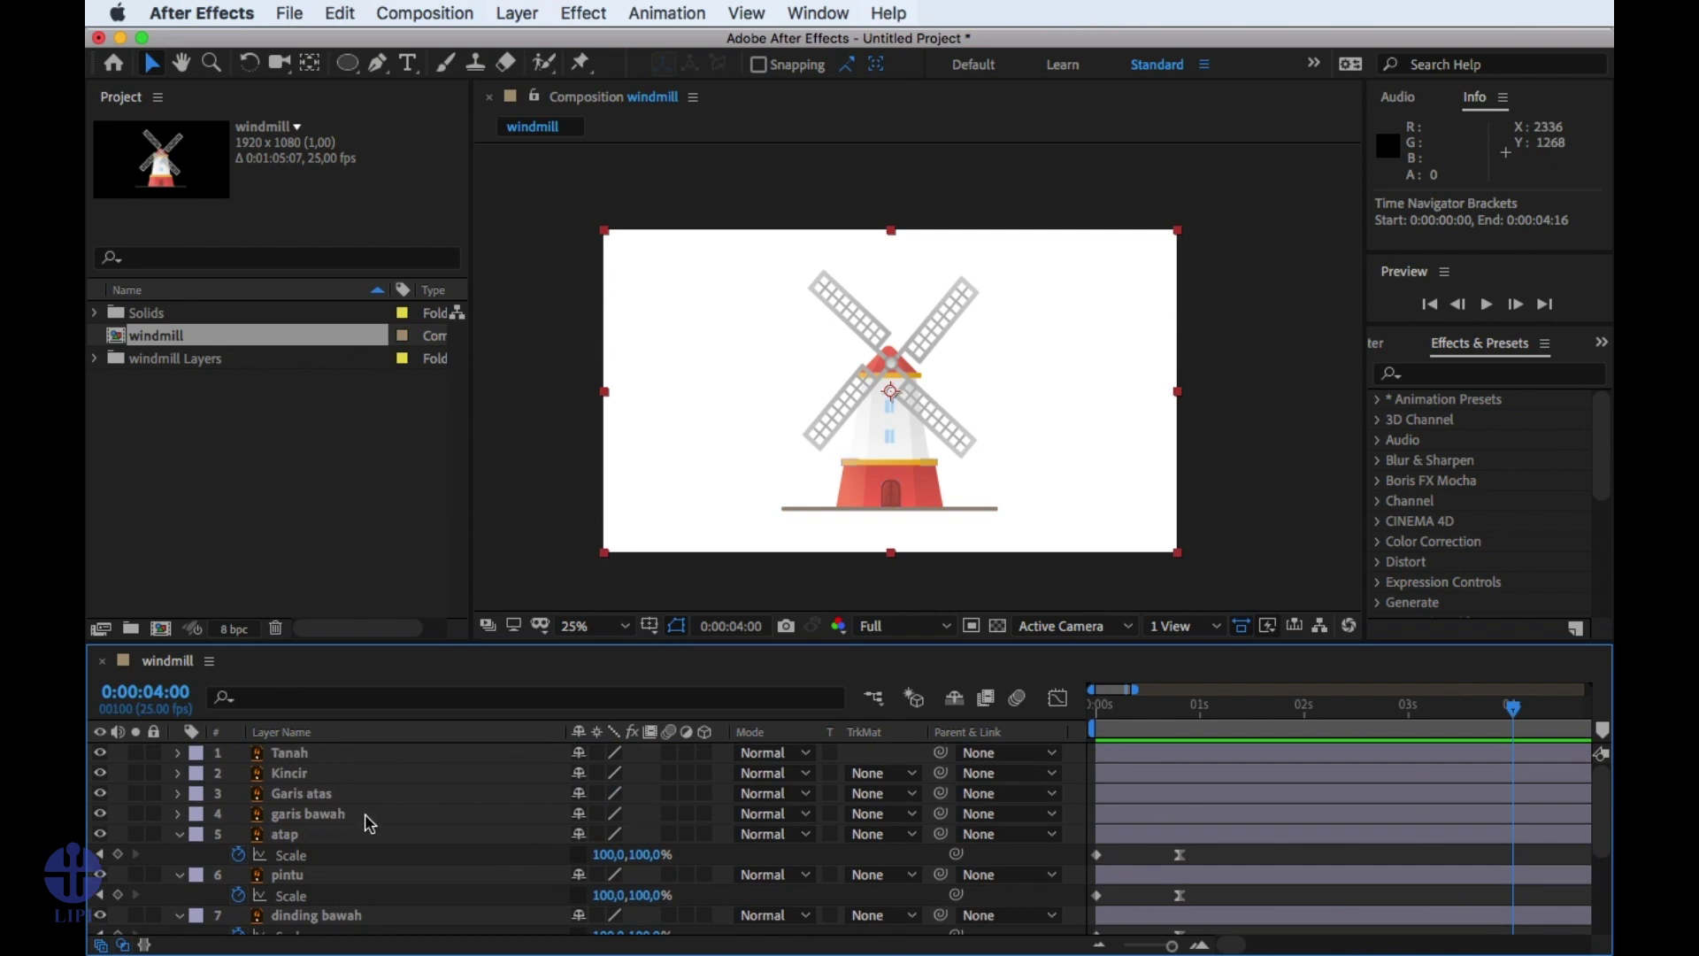
click(293, 773)
key(r)
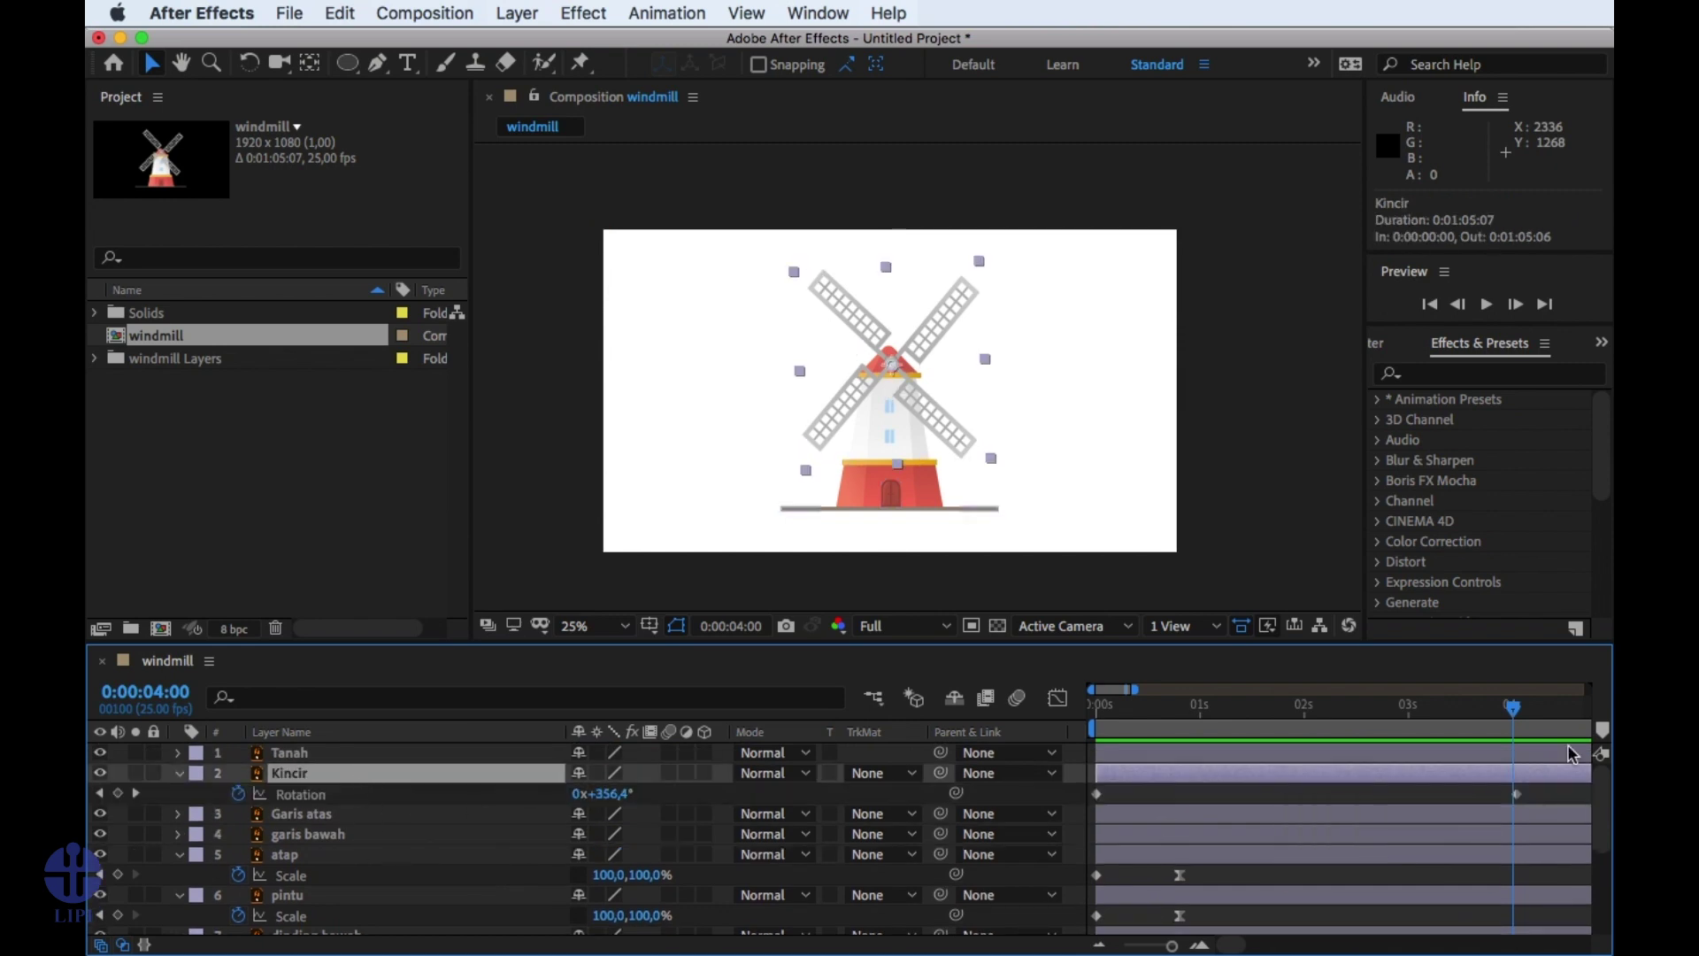
drag(1513, 708, 1521, 710)
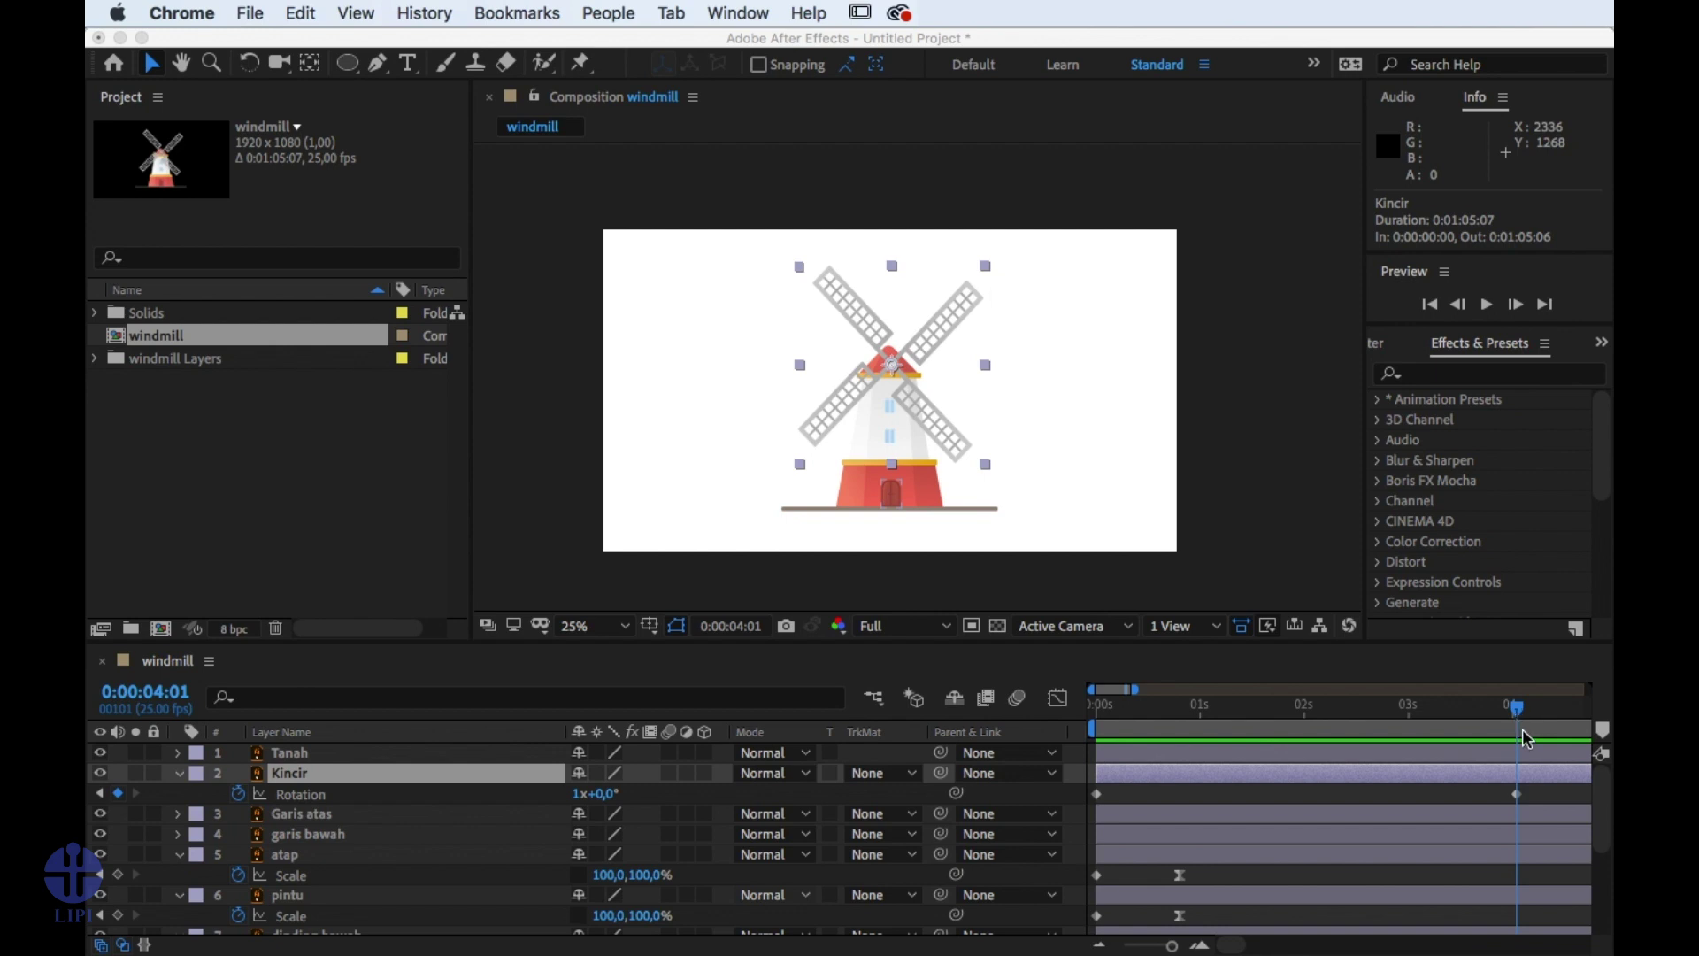
Try to shorten the work area to end at 0:00:04:00 and undo the change.
click(1522, 730)
key(minus)
key(minus)
key(minus)
key(minus)
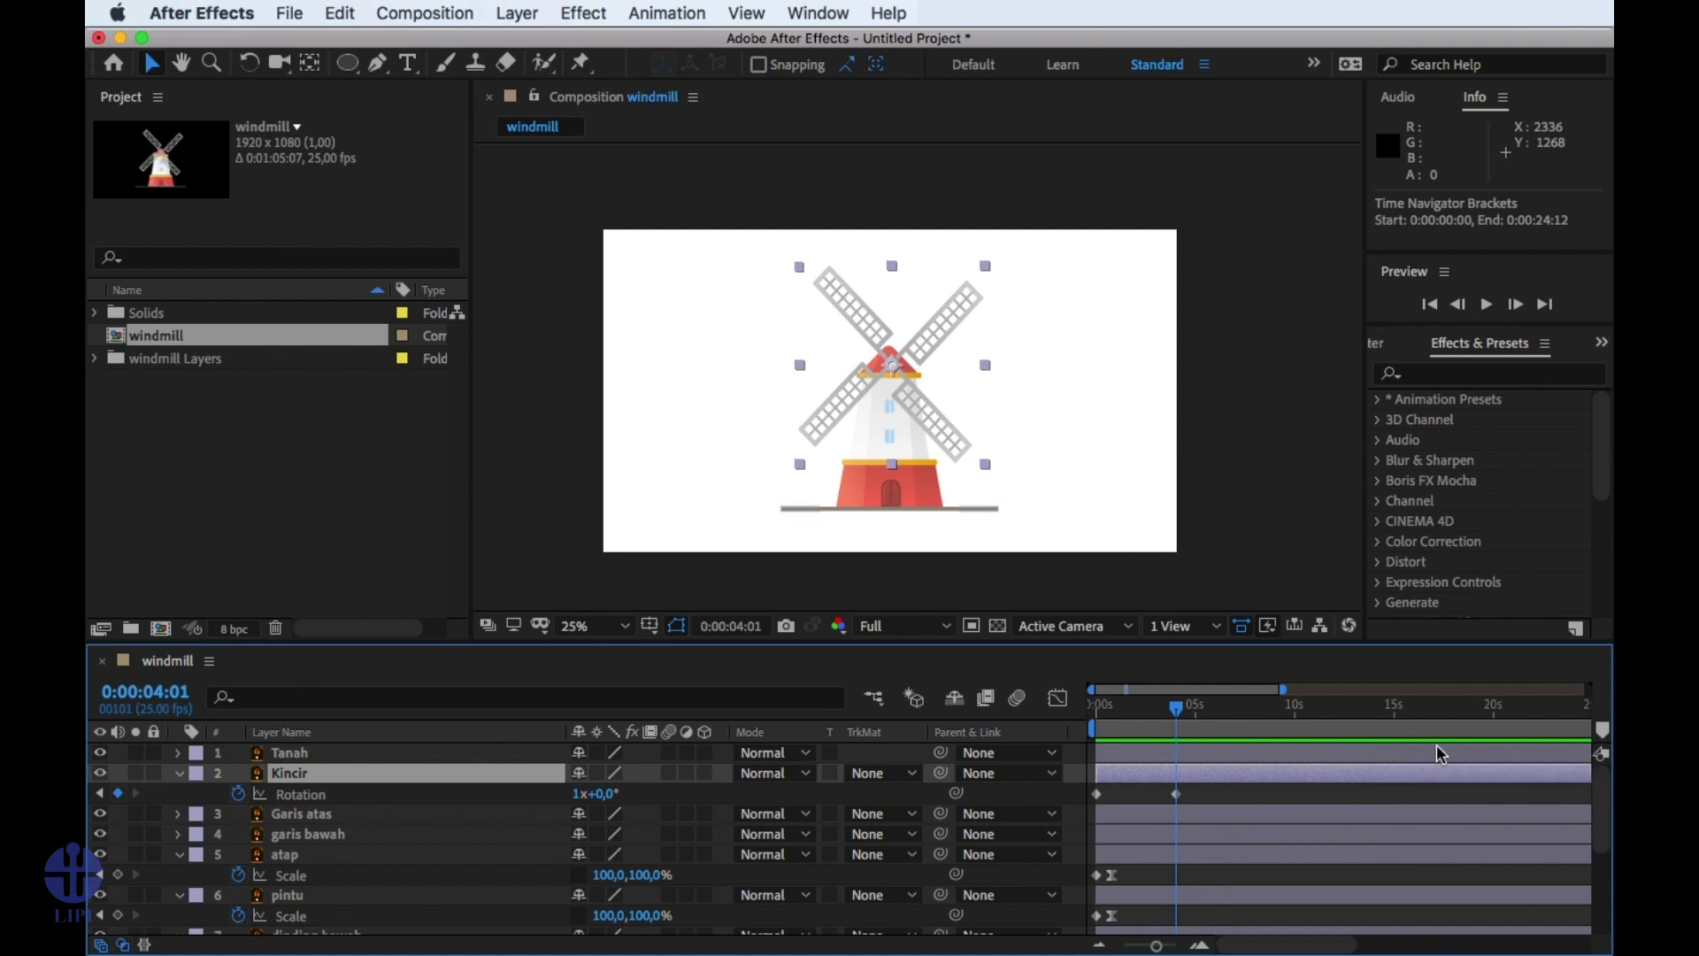
key(minus)
key(minus)
drag(1587, 729, 1135, 726)
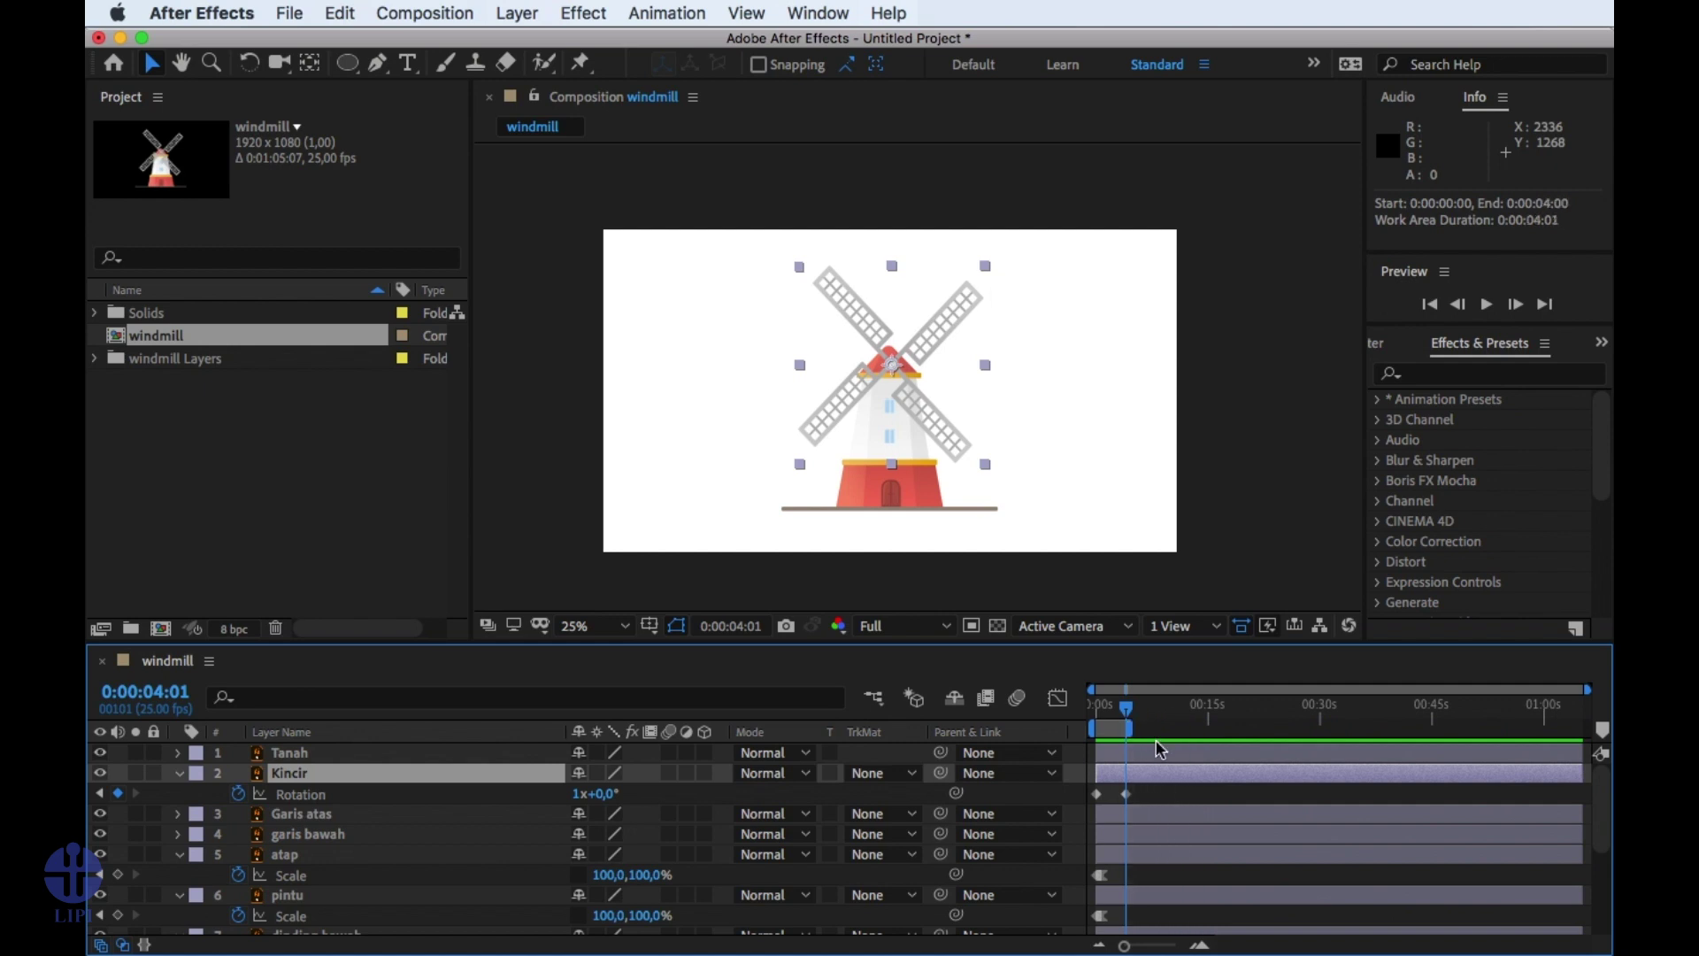
key(super+z)
Trim the work area at the last Kincir Rotation keyframe so that it ends at 0:00:04:00.
key(equal)
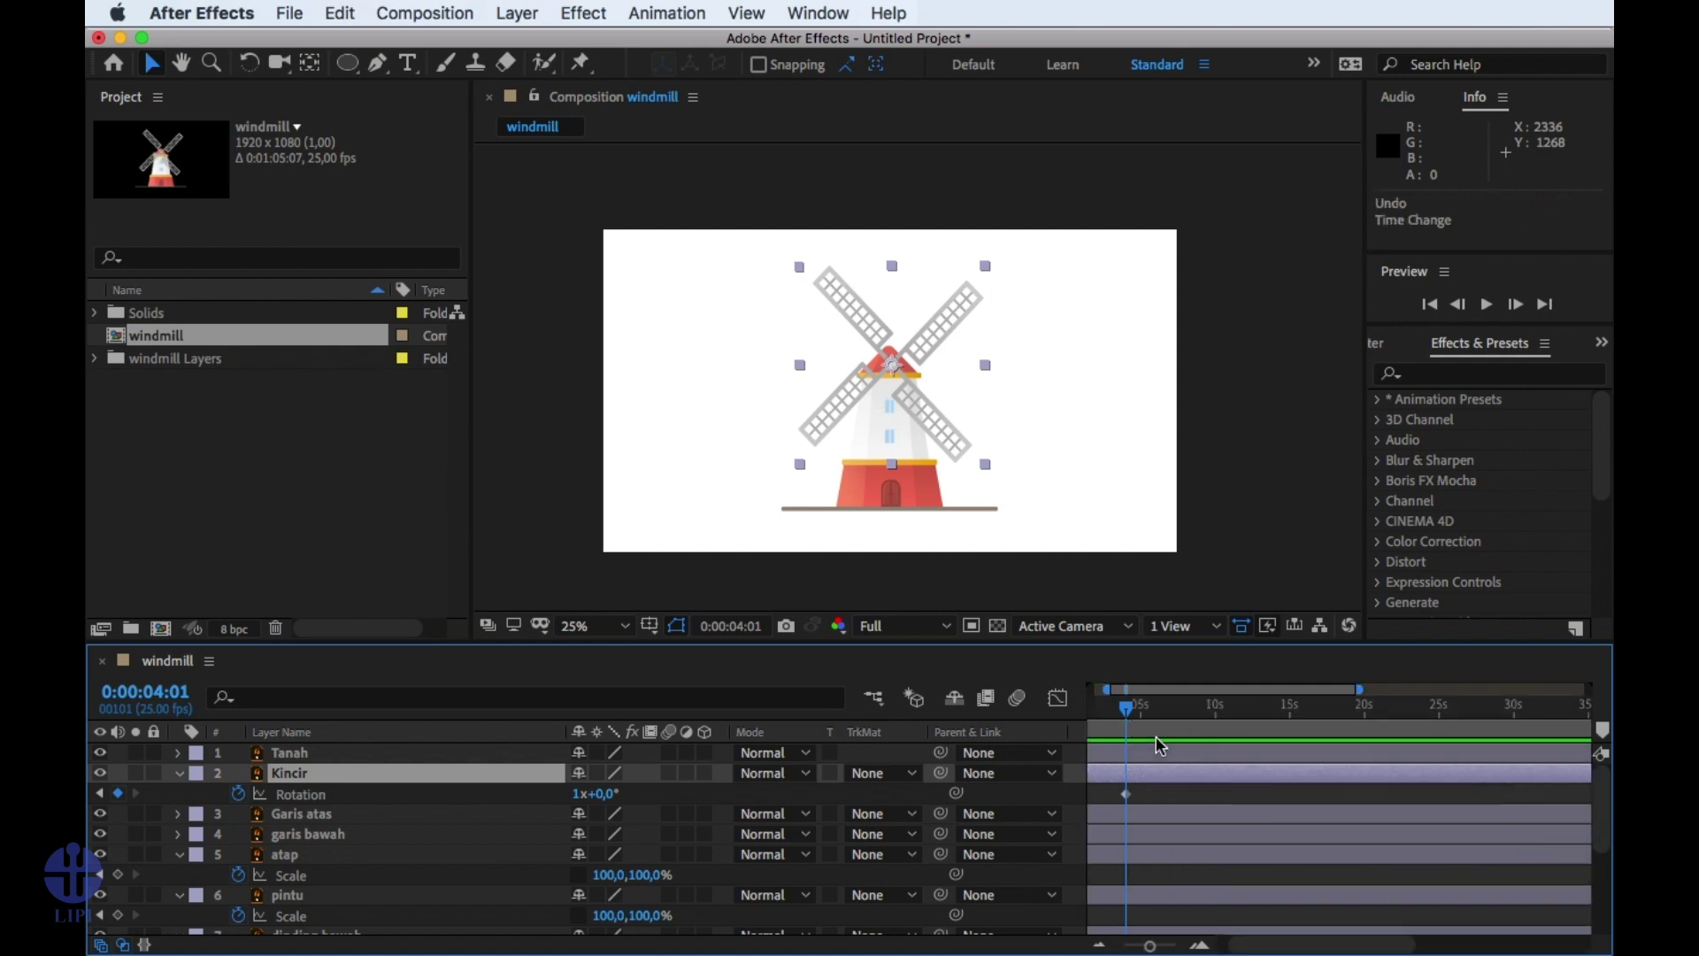
key(equal)
key(equal)
key(equal)
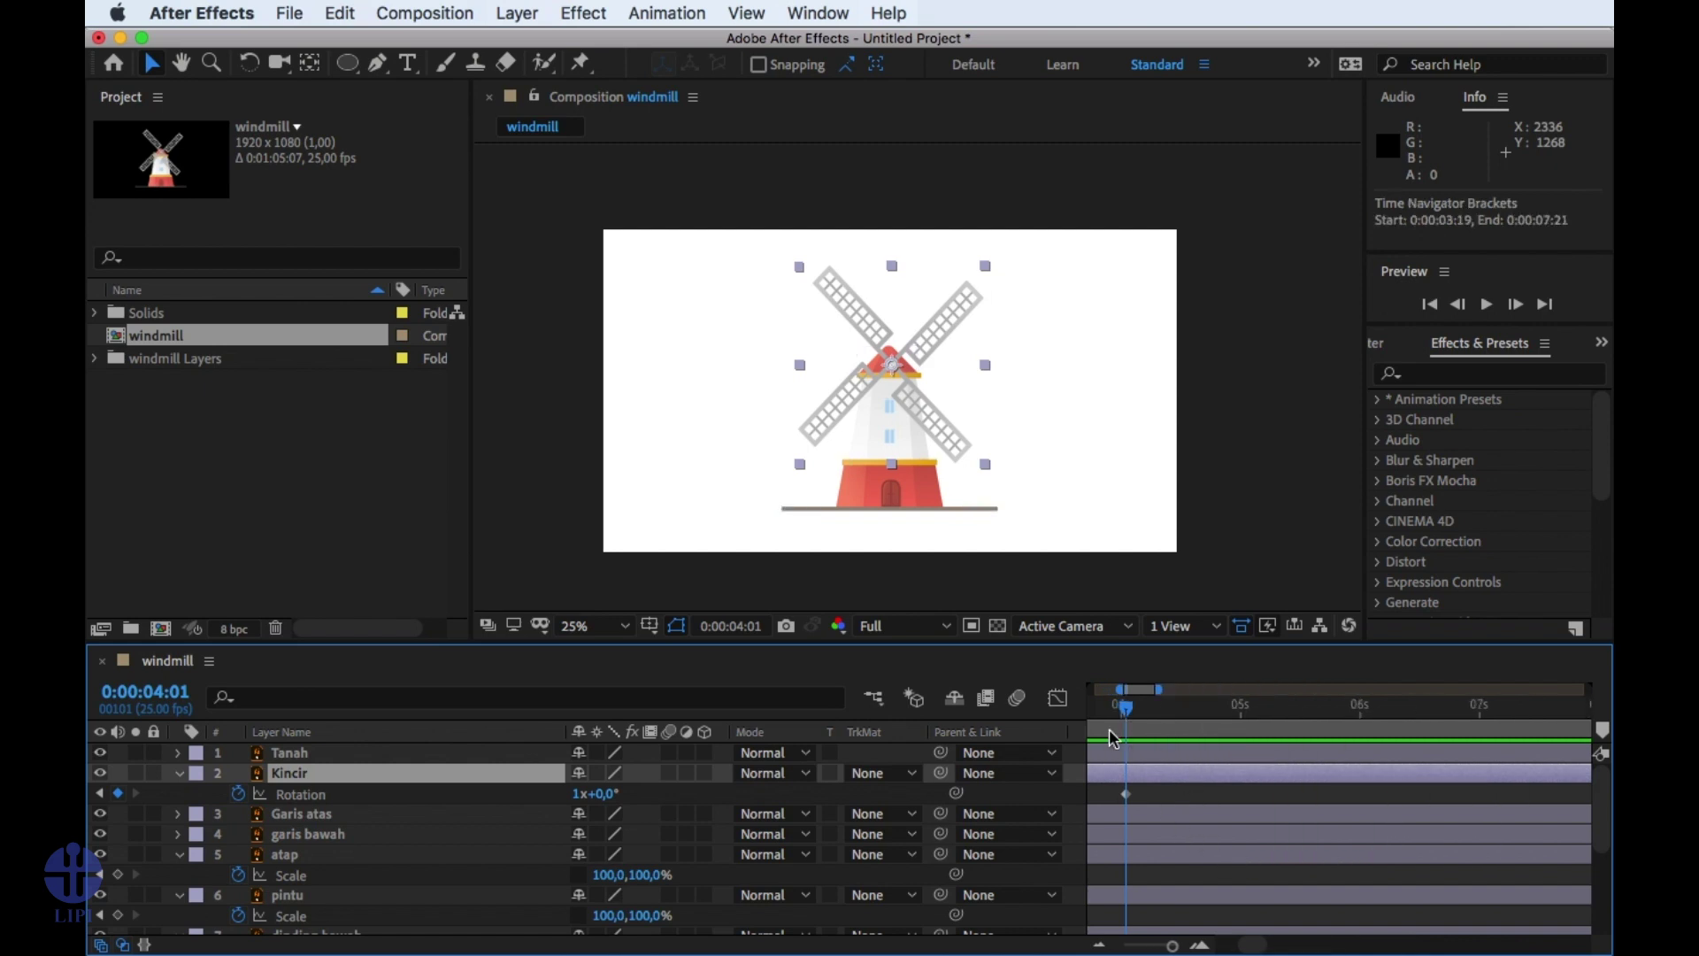
scroll(1268, 949, left, 5)
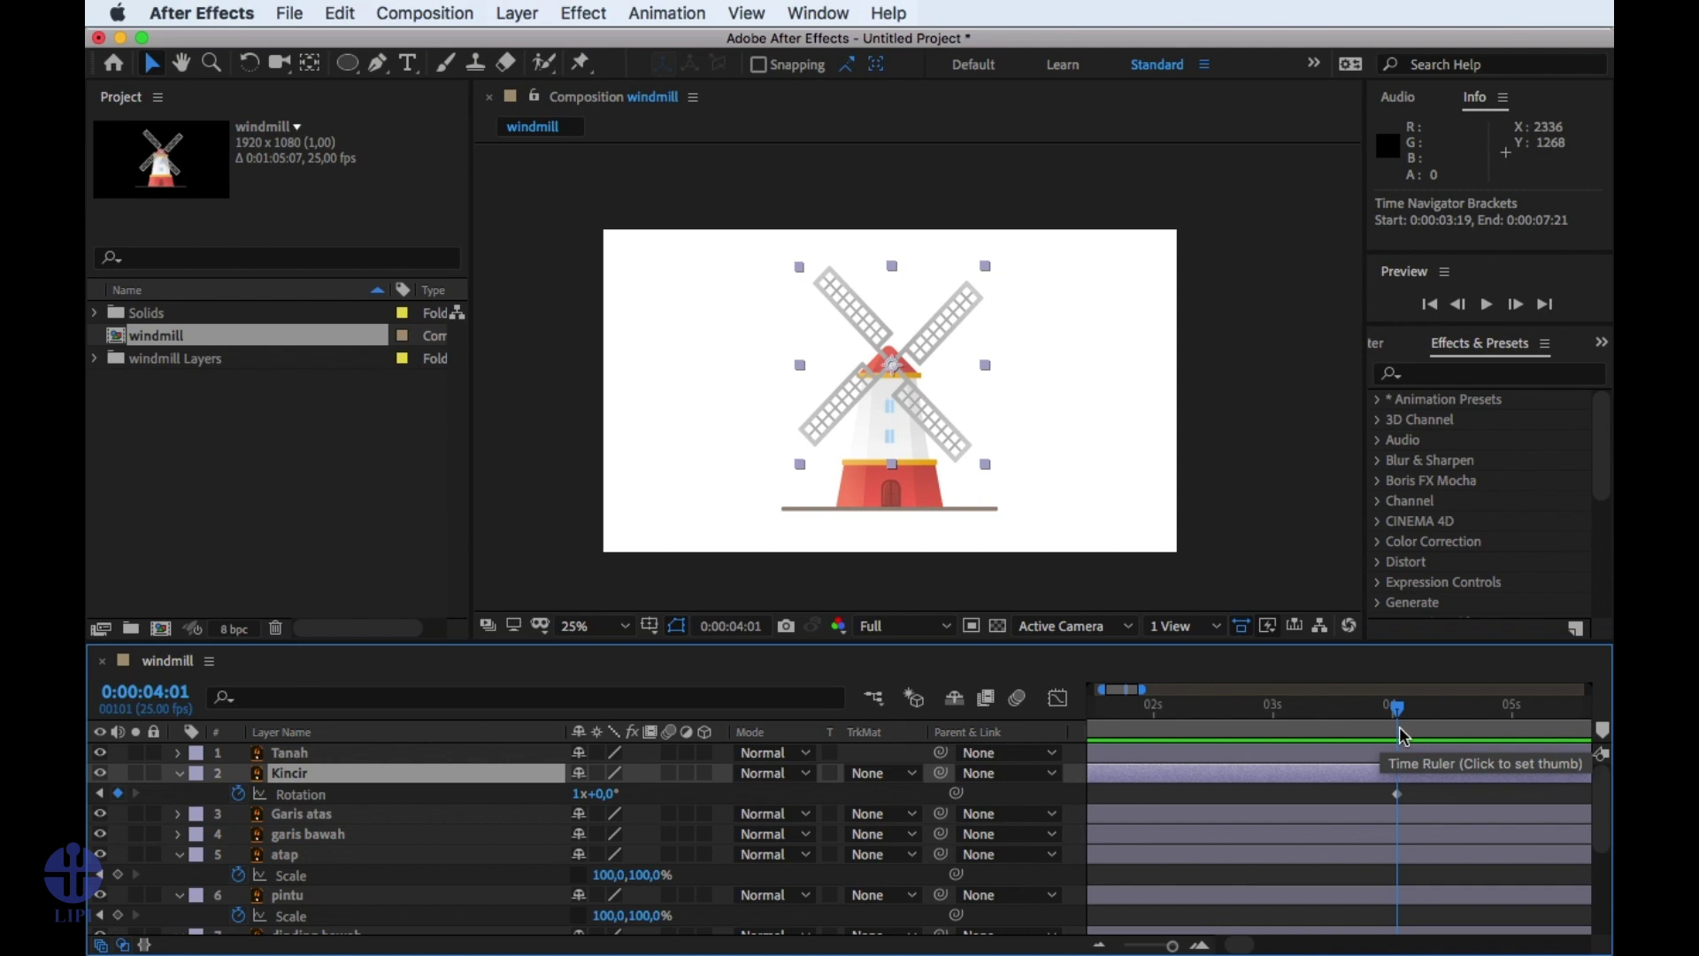
key(n)
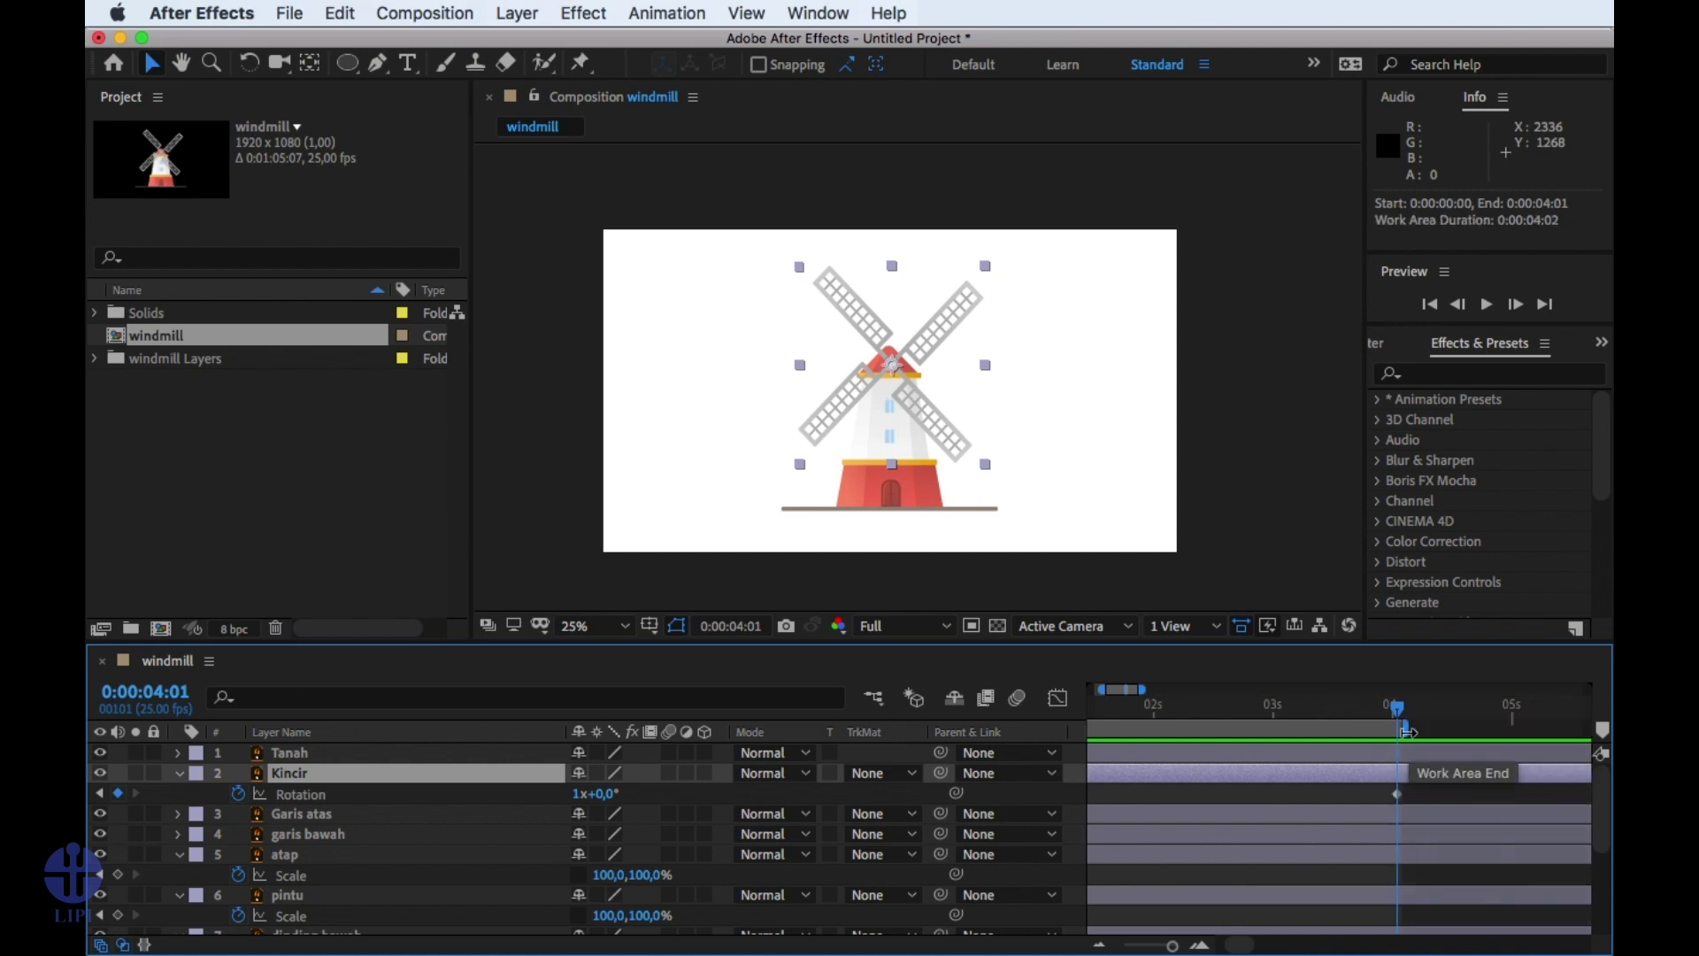
drag(1407, 730, 1406, 732)
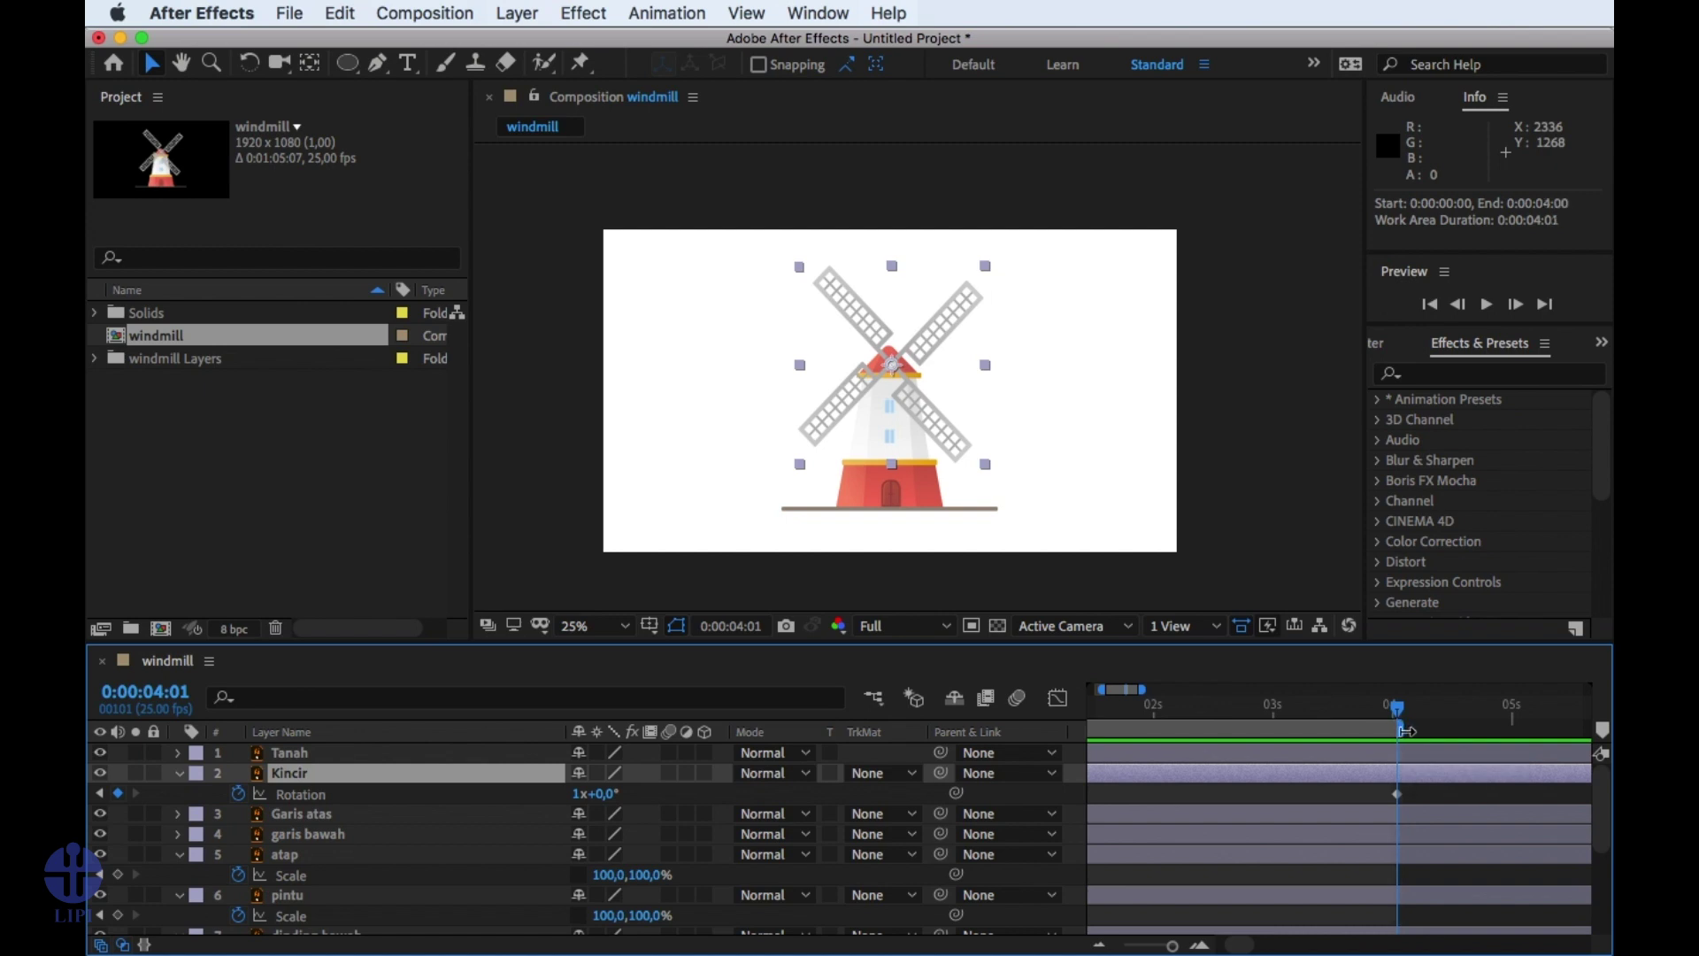
Preview the shortened work area from 0:00:00:00 to check the looping blades.
key(minus)
key(minus)
key(minus)
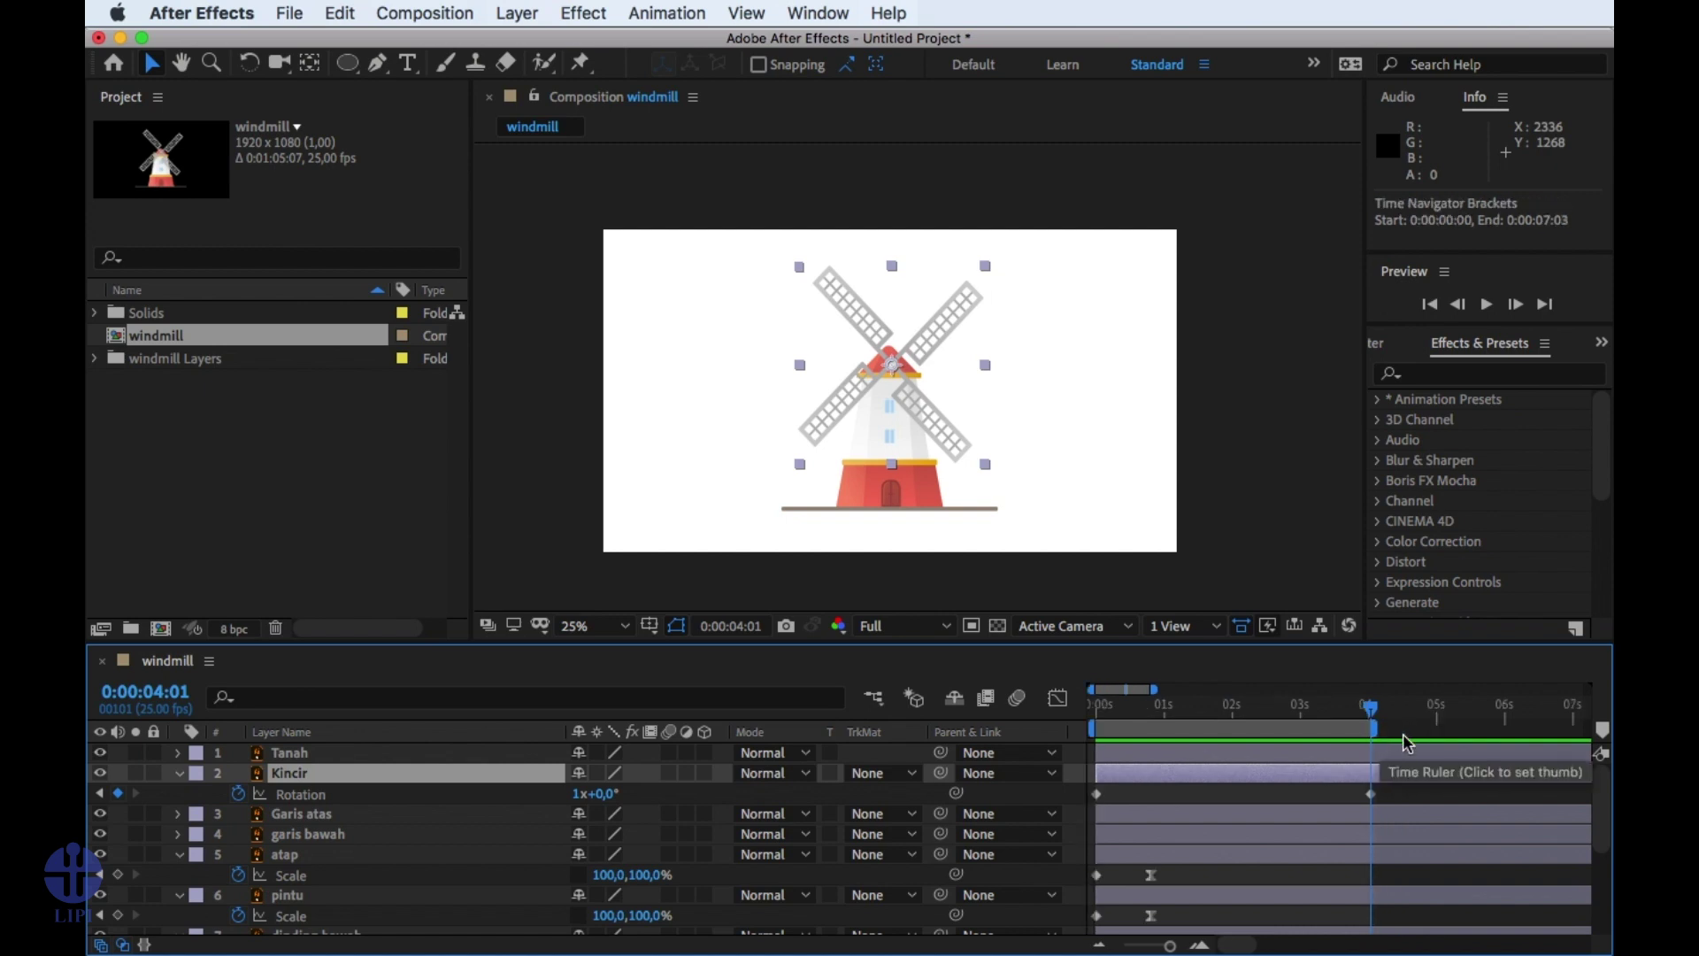
key(Home)
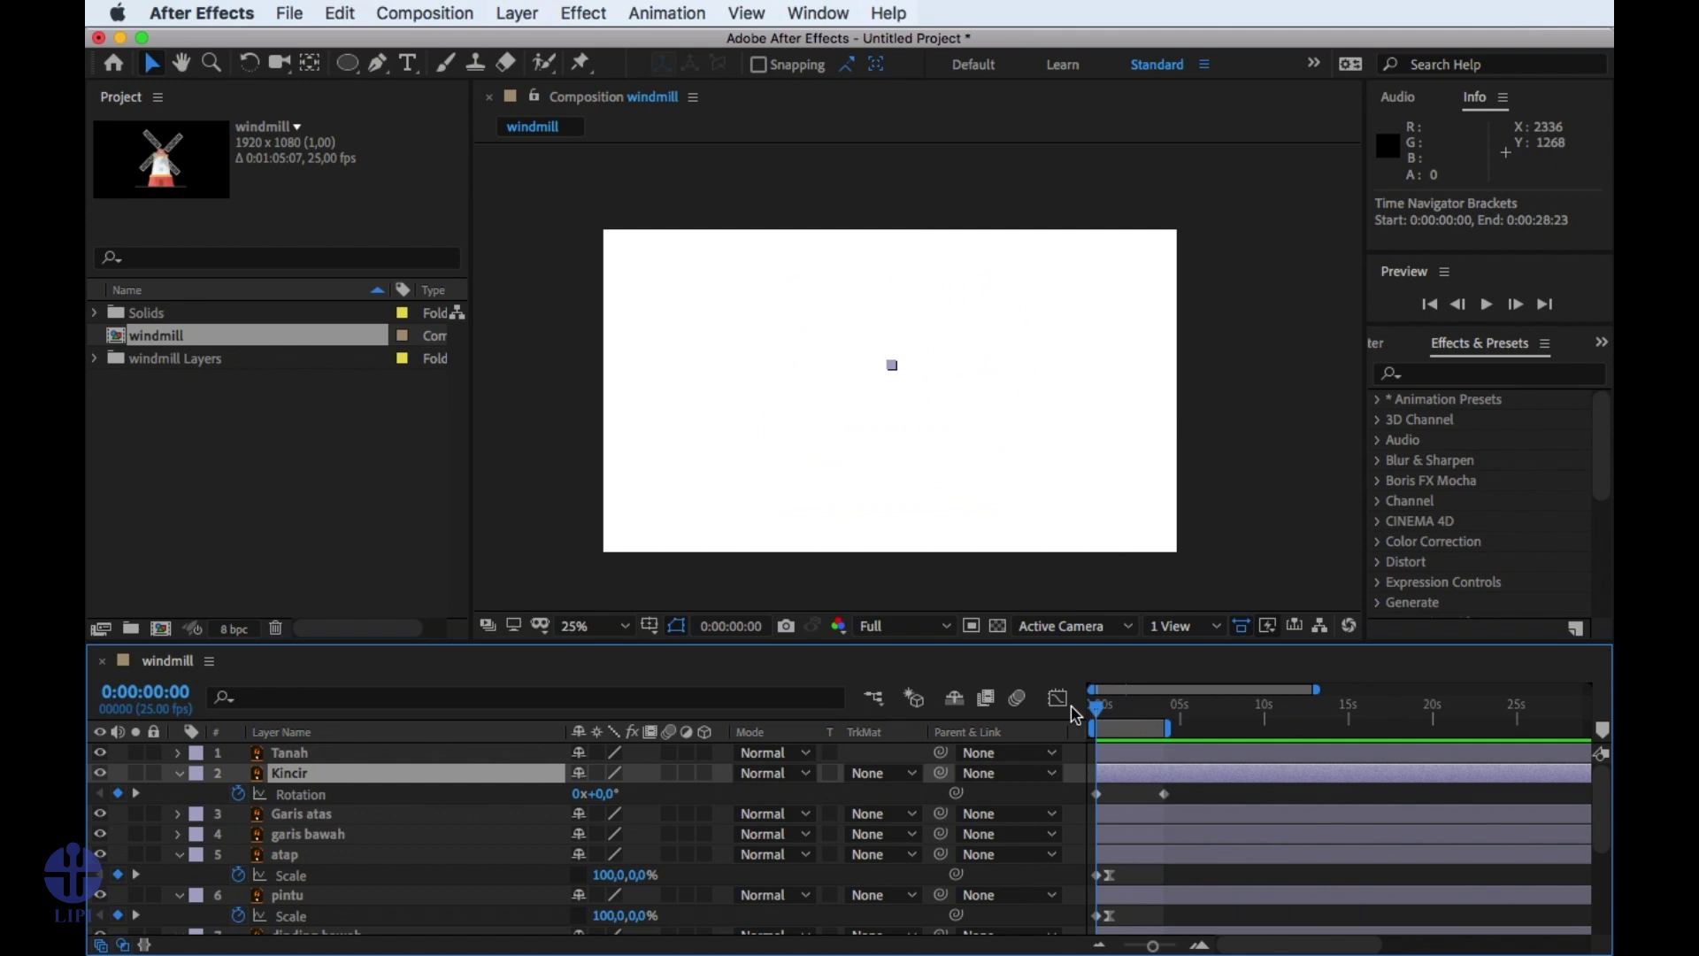
key(space)
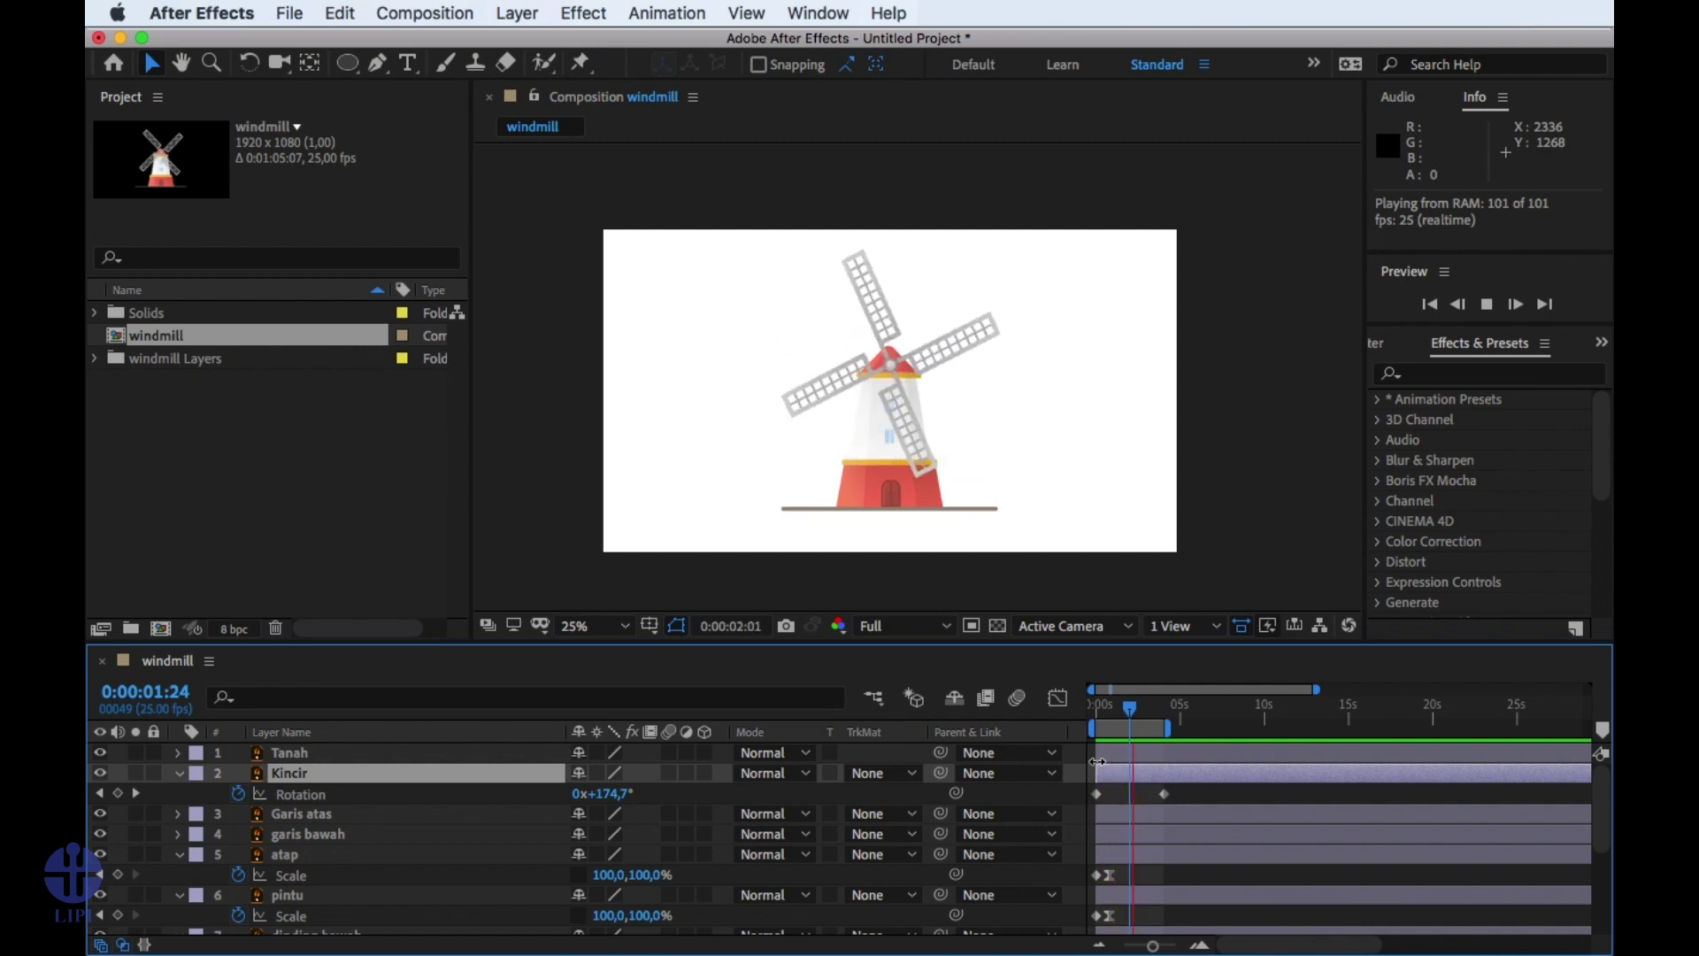
key(space)
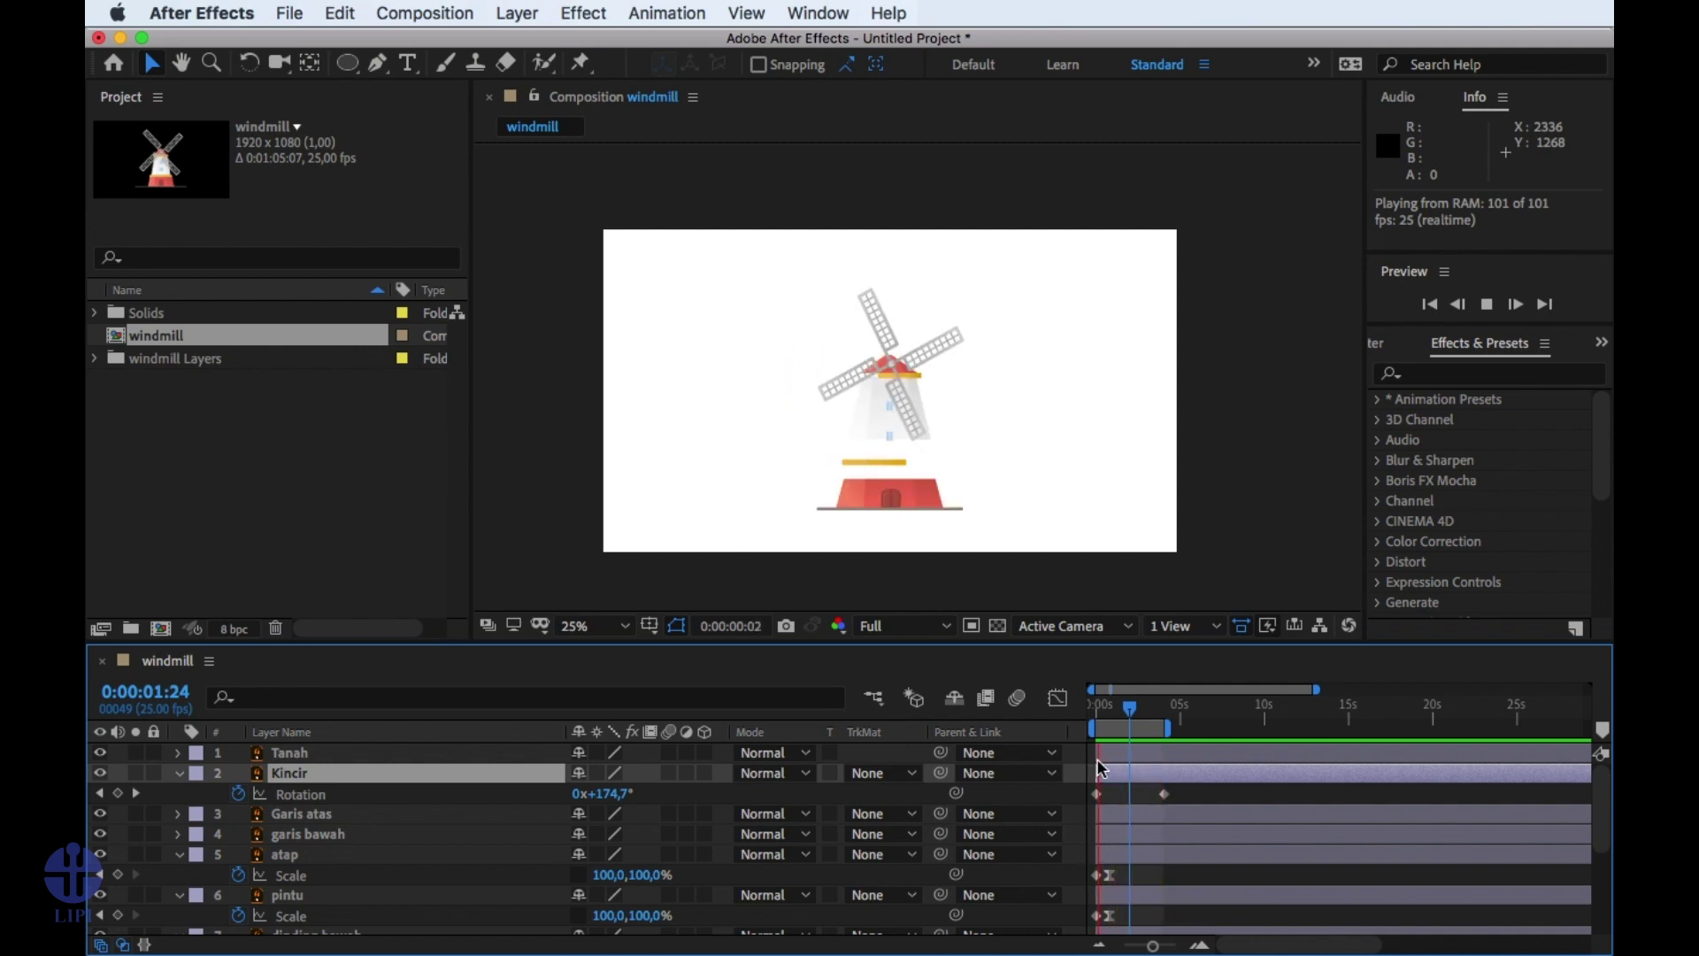
Add the windmill composition to the render queue and set its output file to windmill.mov in the aset folder.
click(412, 11)
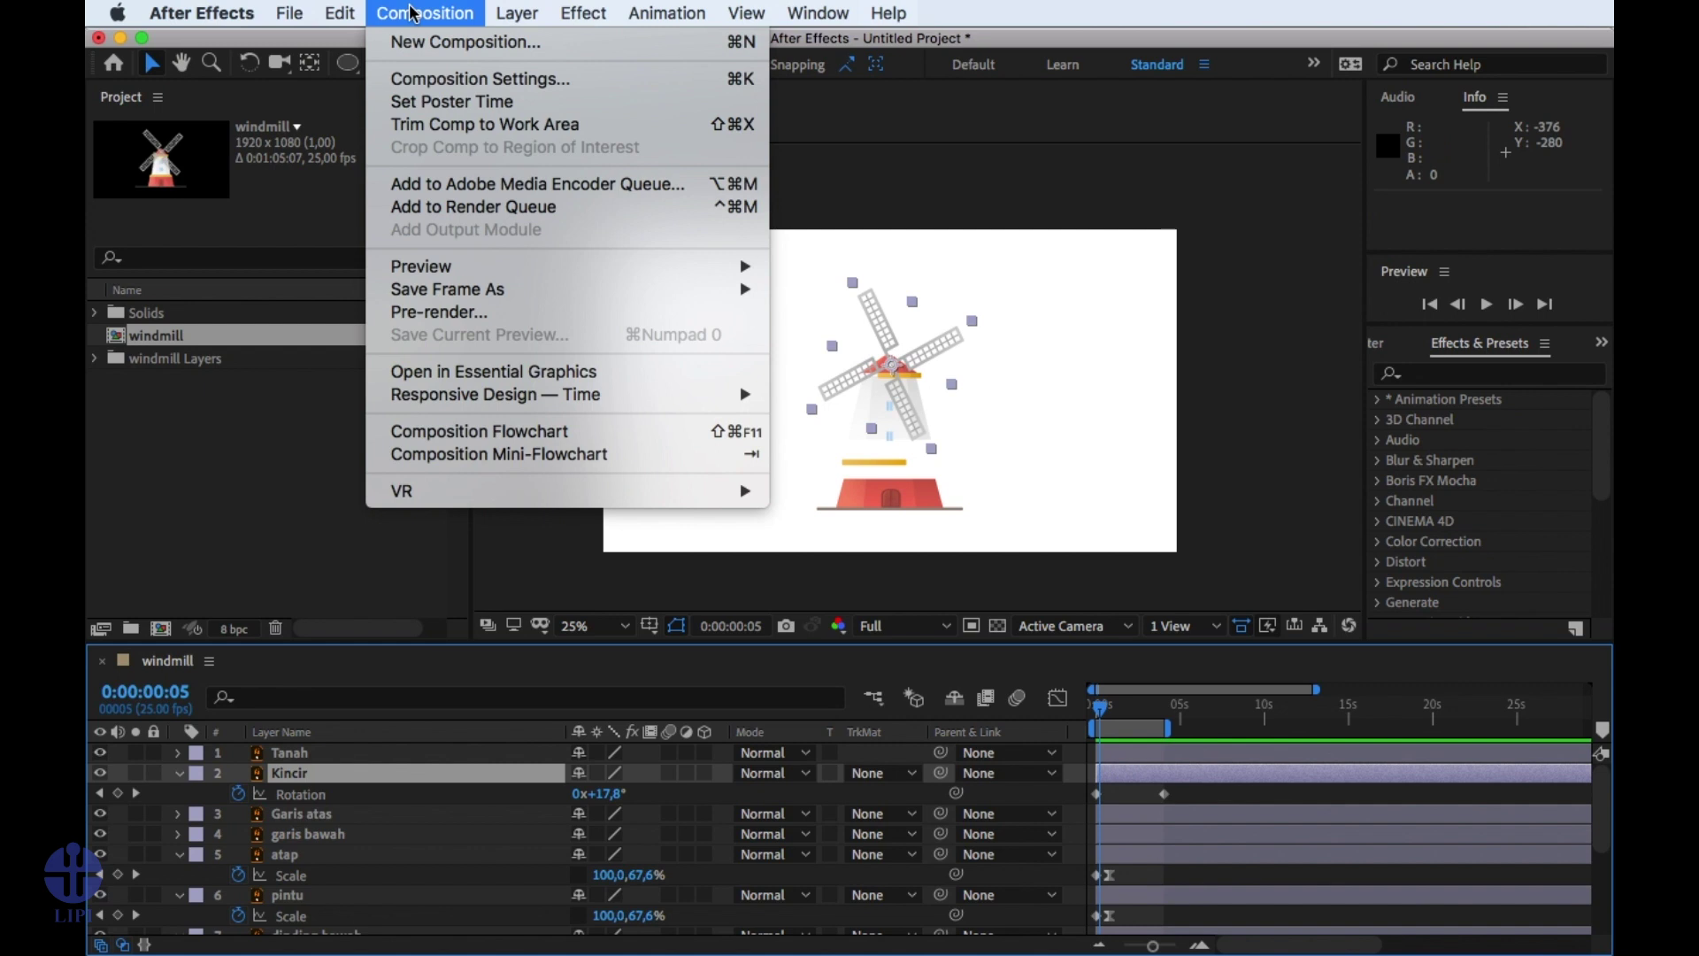
click(461, 211)
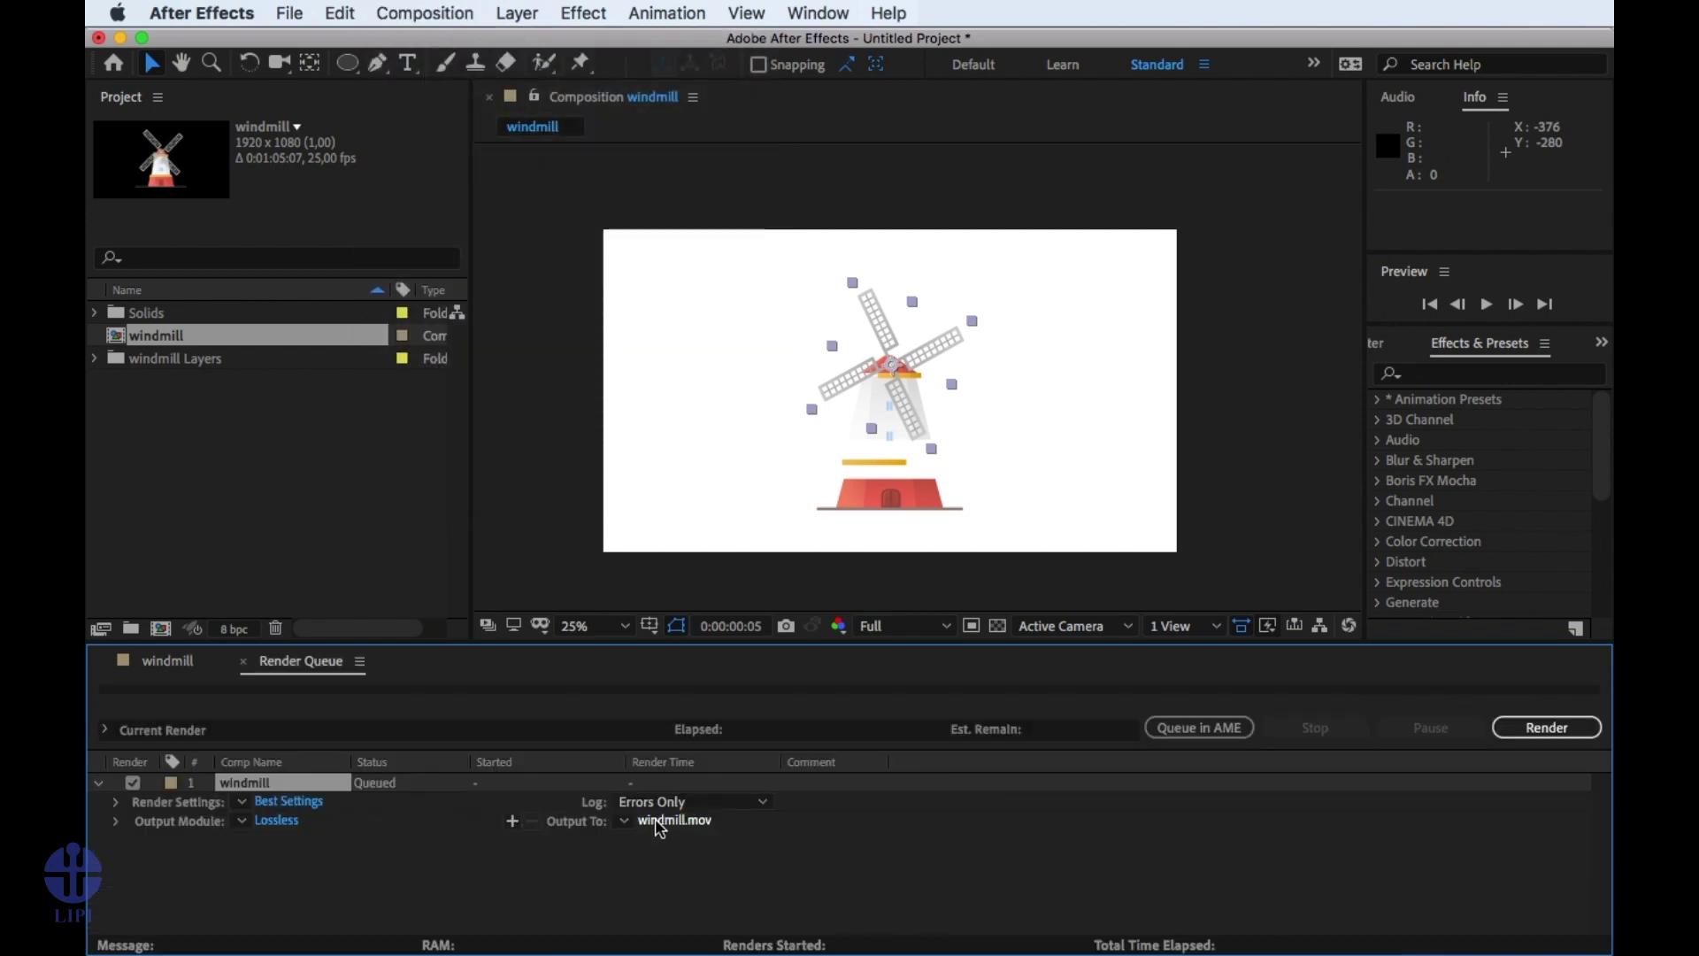
click(655, 818)
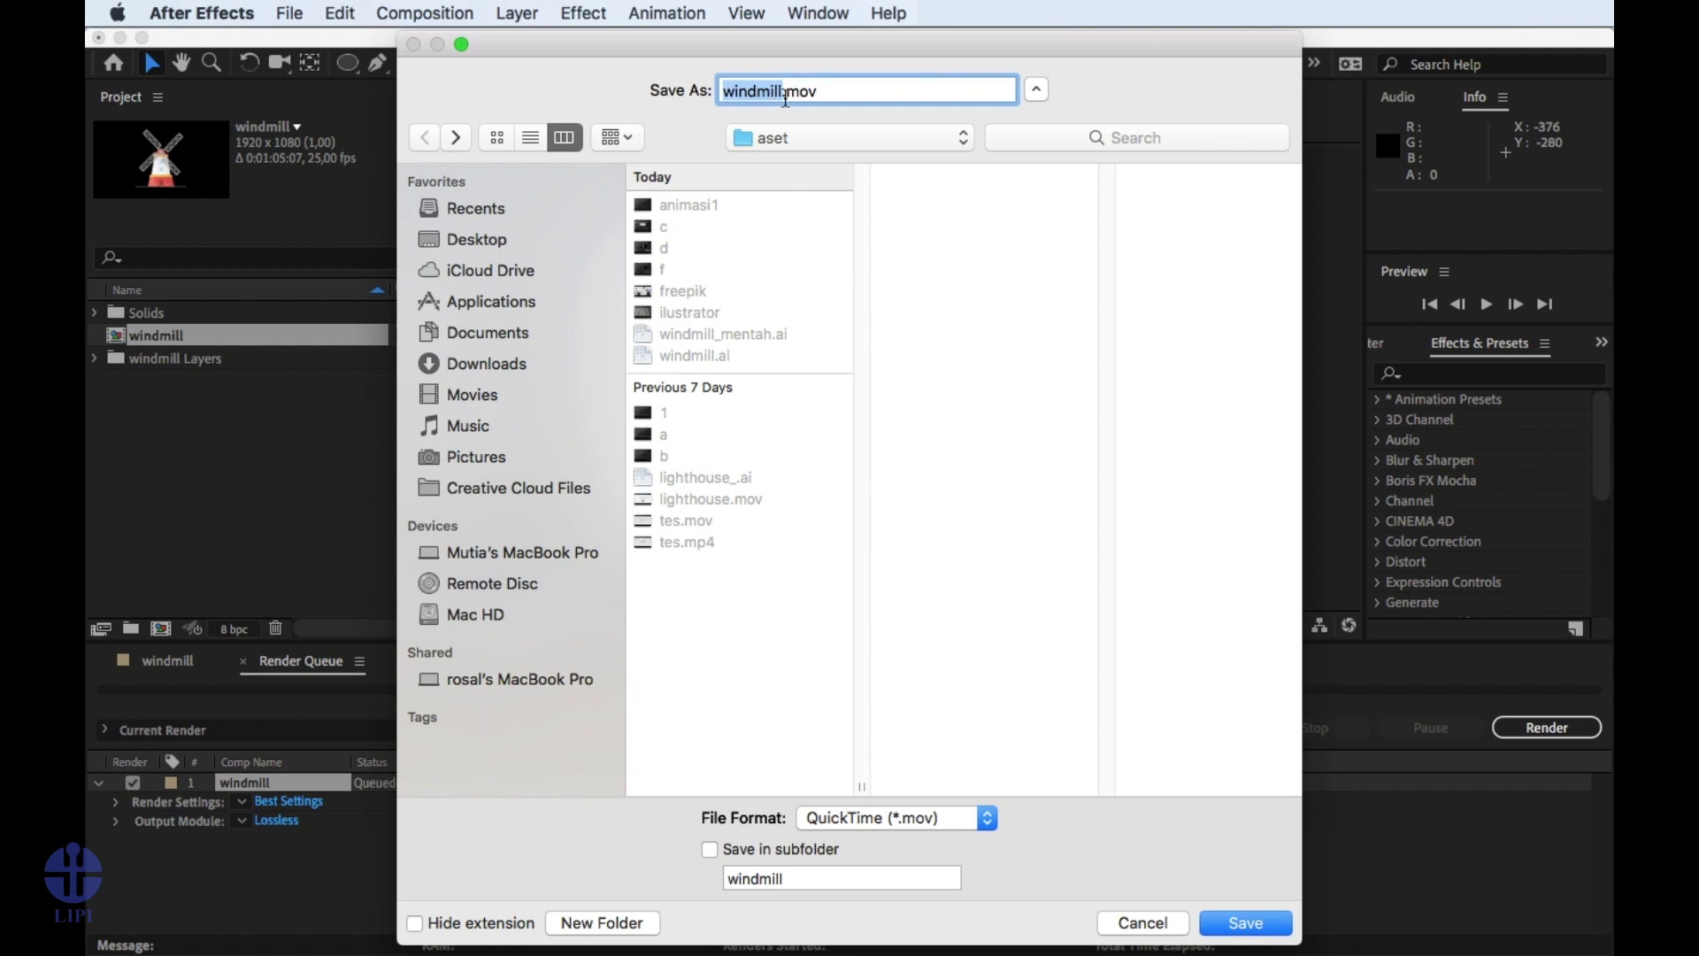
click(1243, 931)
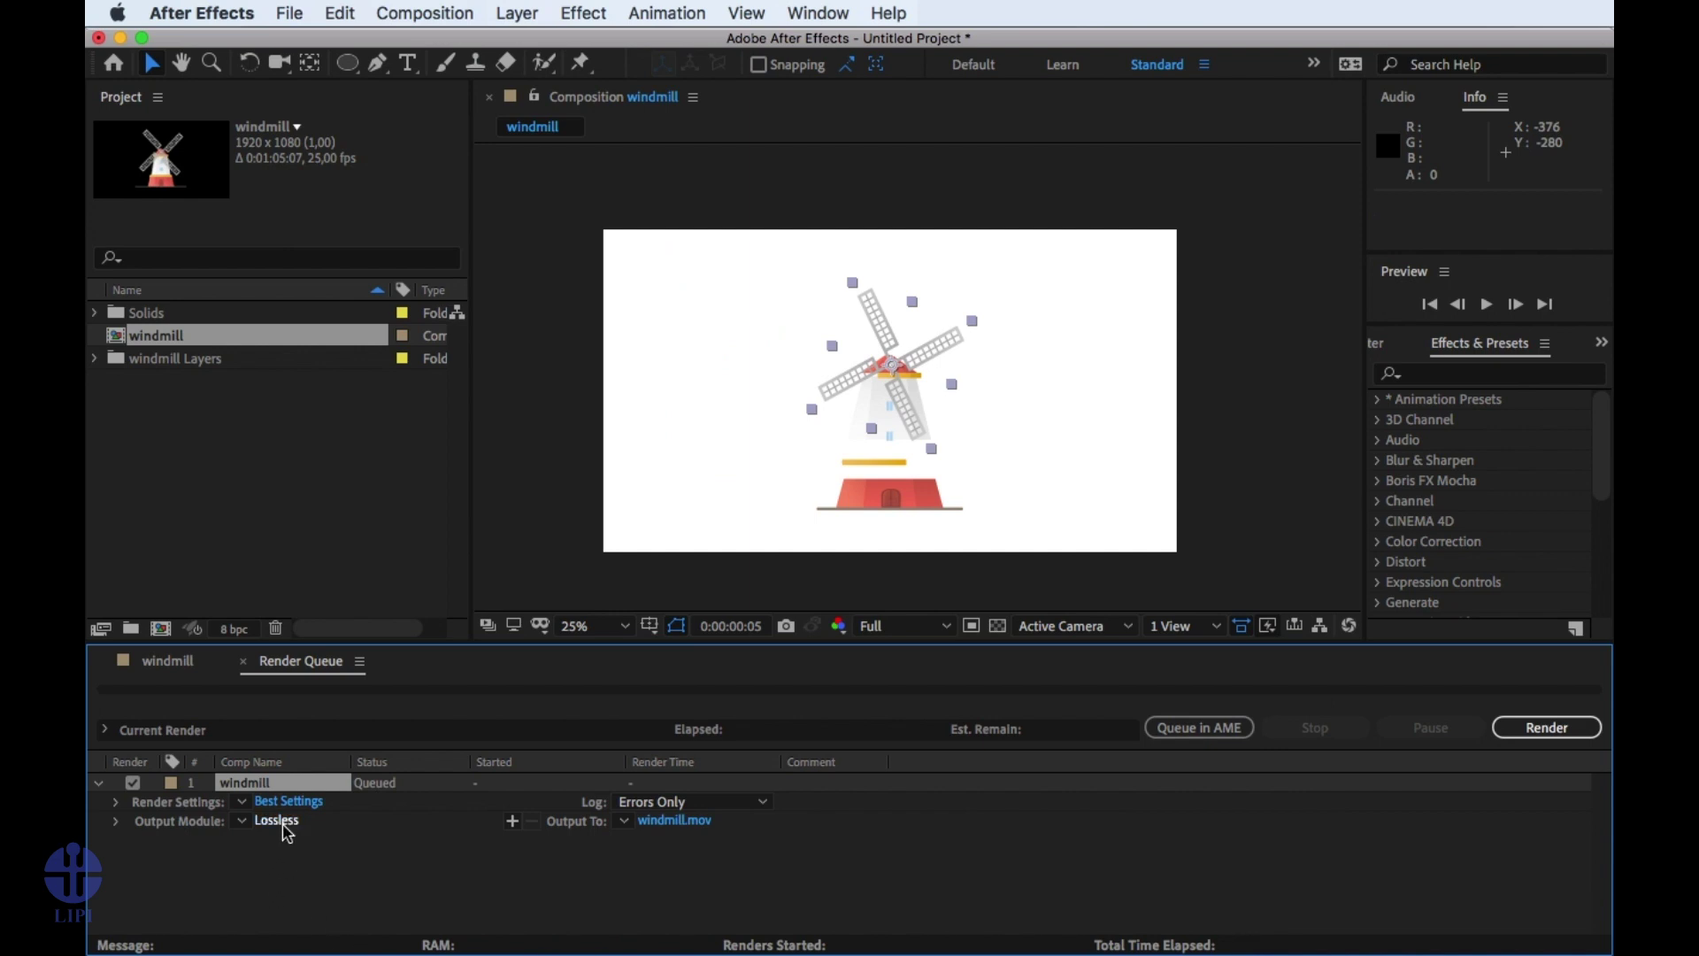
Turn audio output off in the render item's output module settings, keeping the QuickTime format.
click(281, 822)
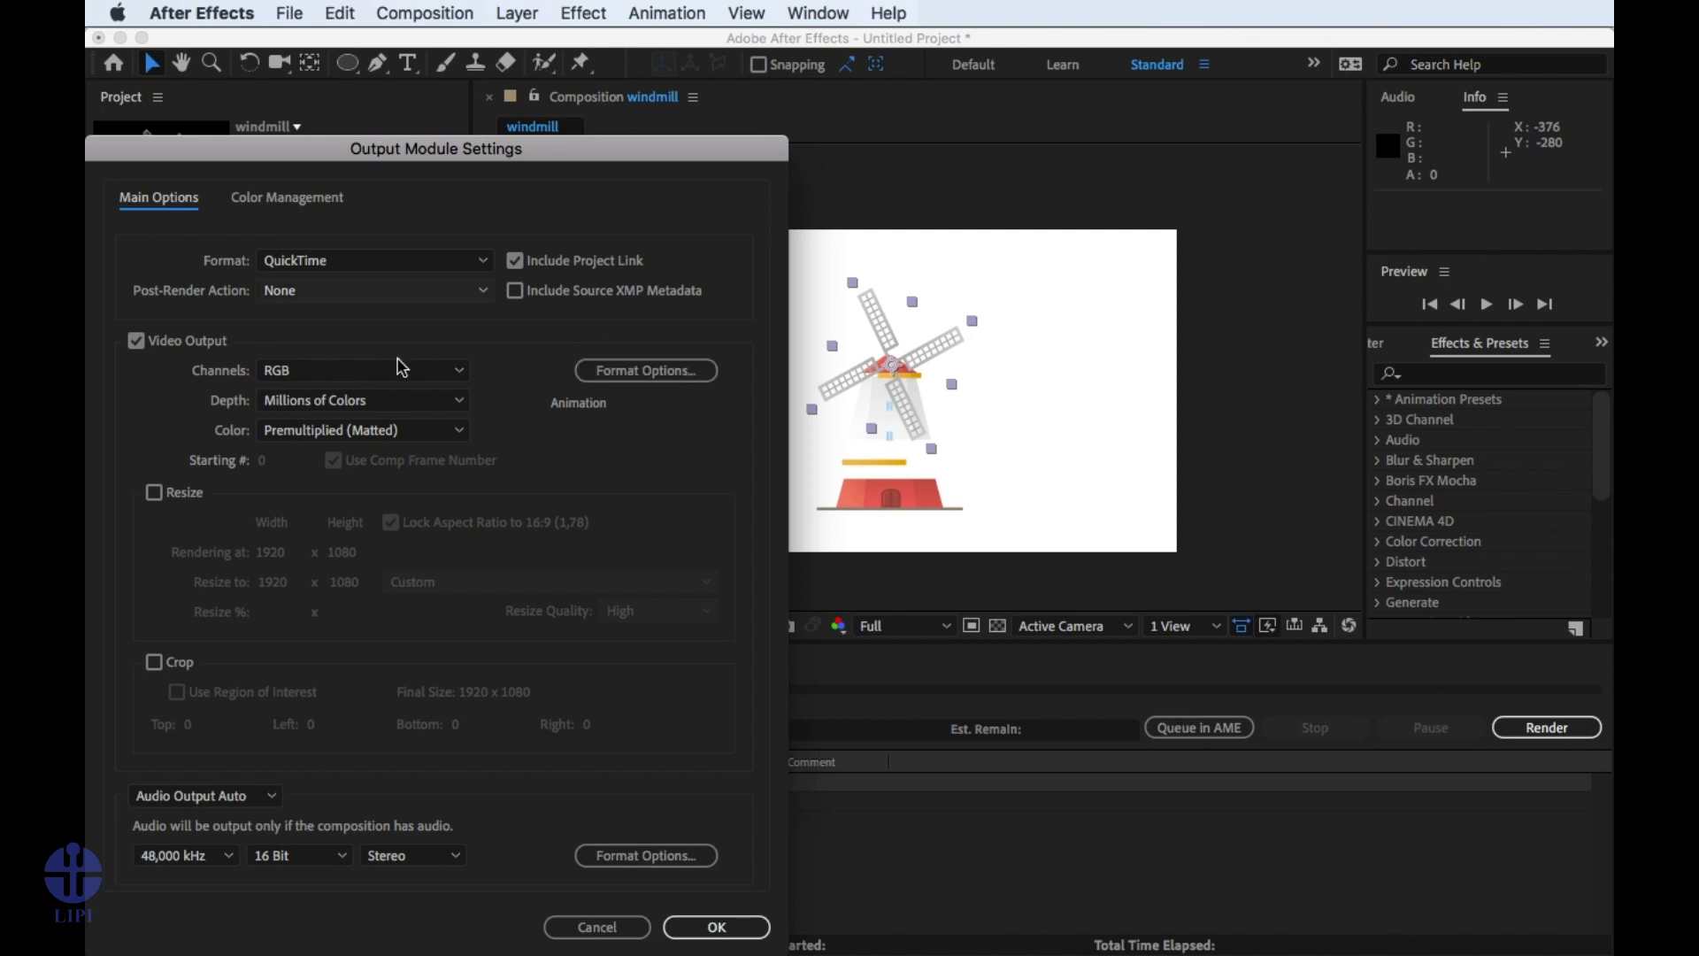
click(261, 800)
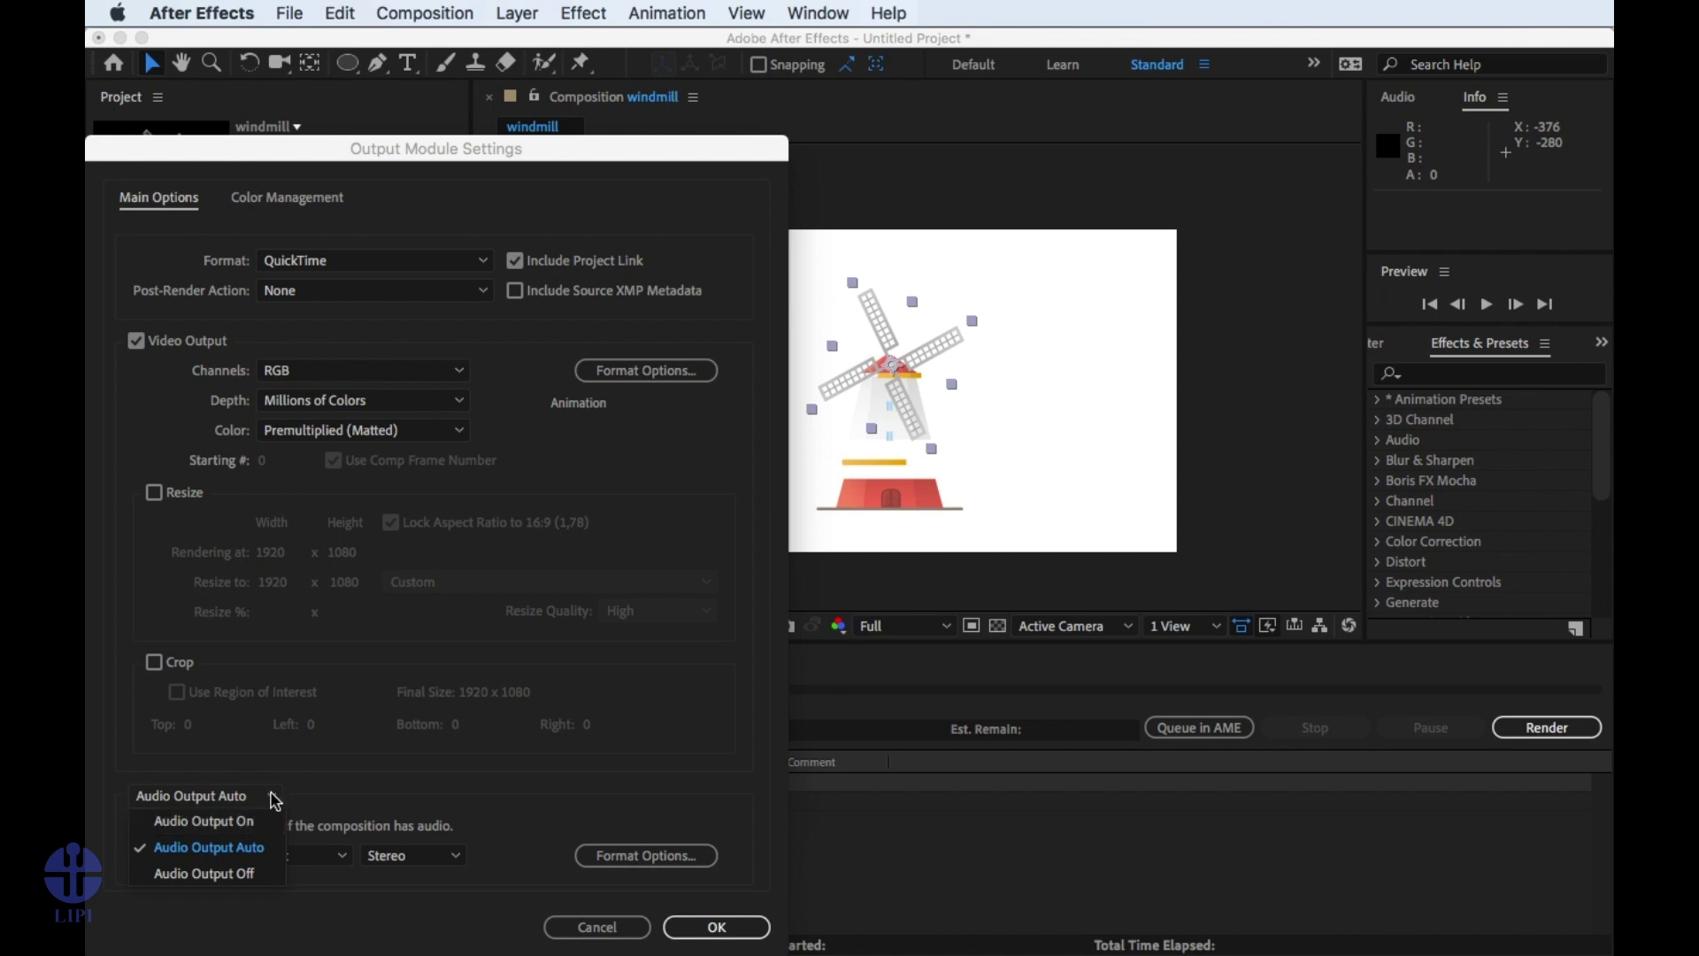
click(255, 876)
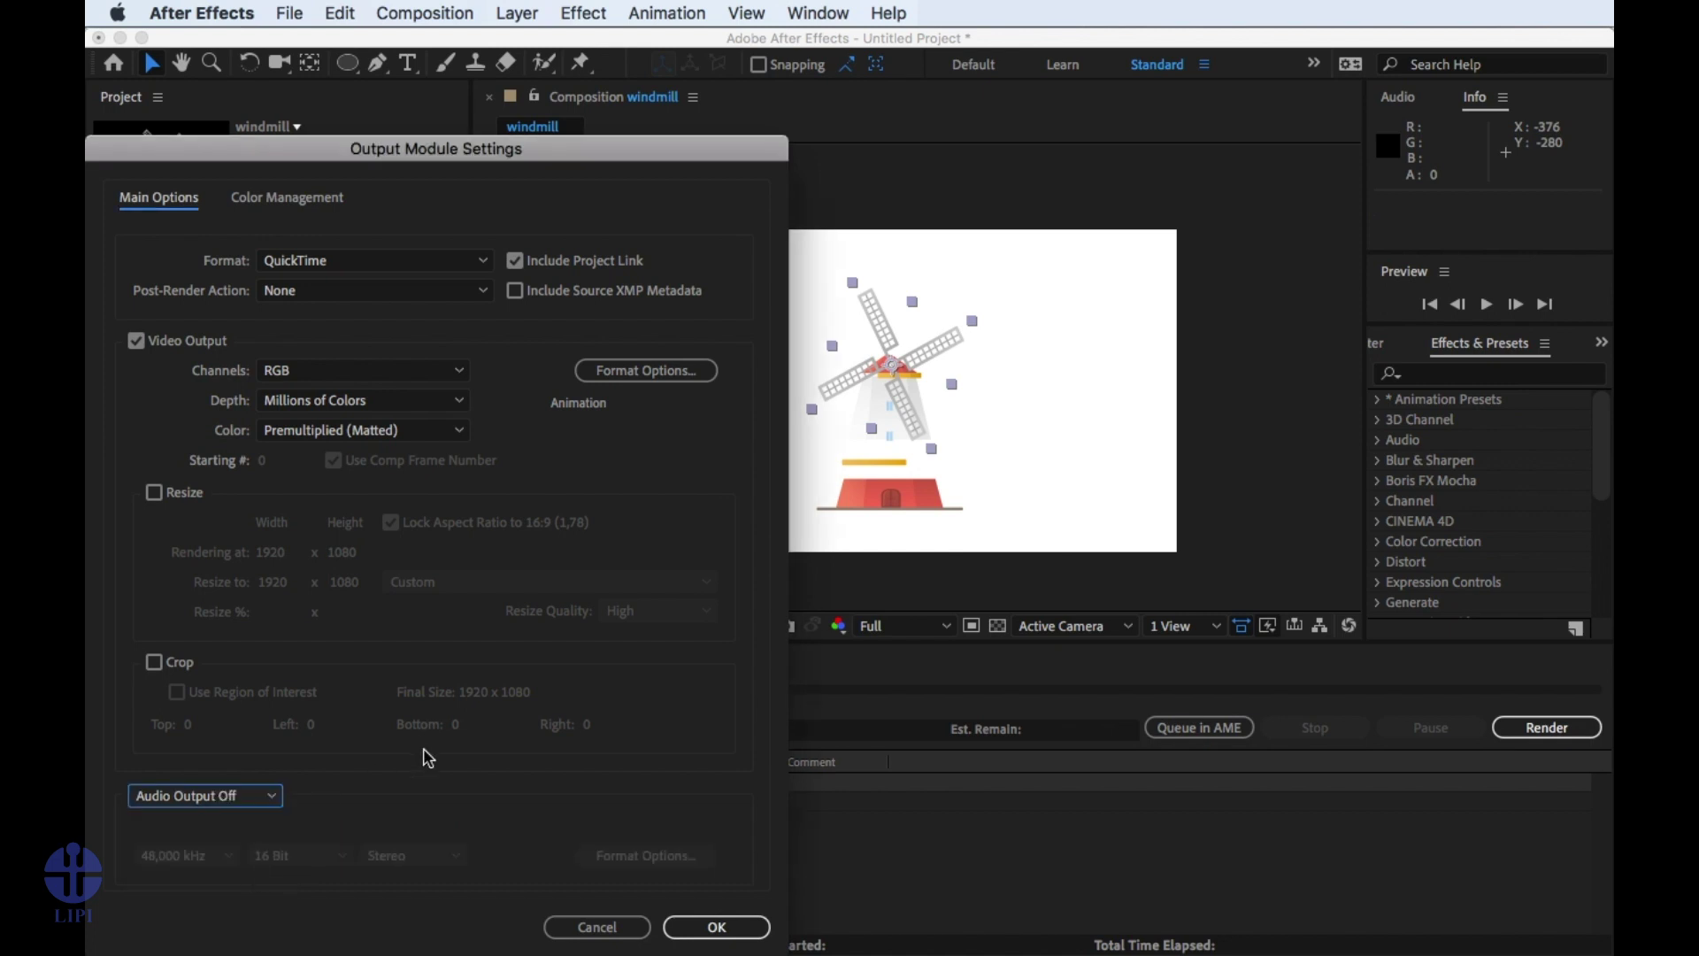
click(717, 937)
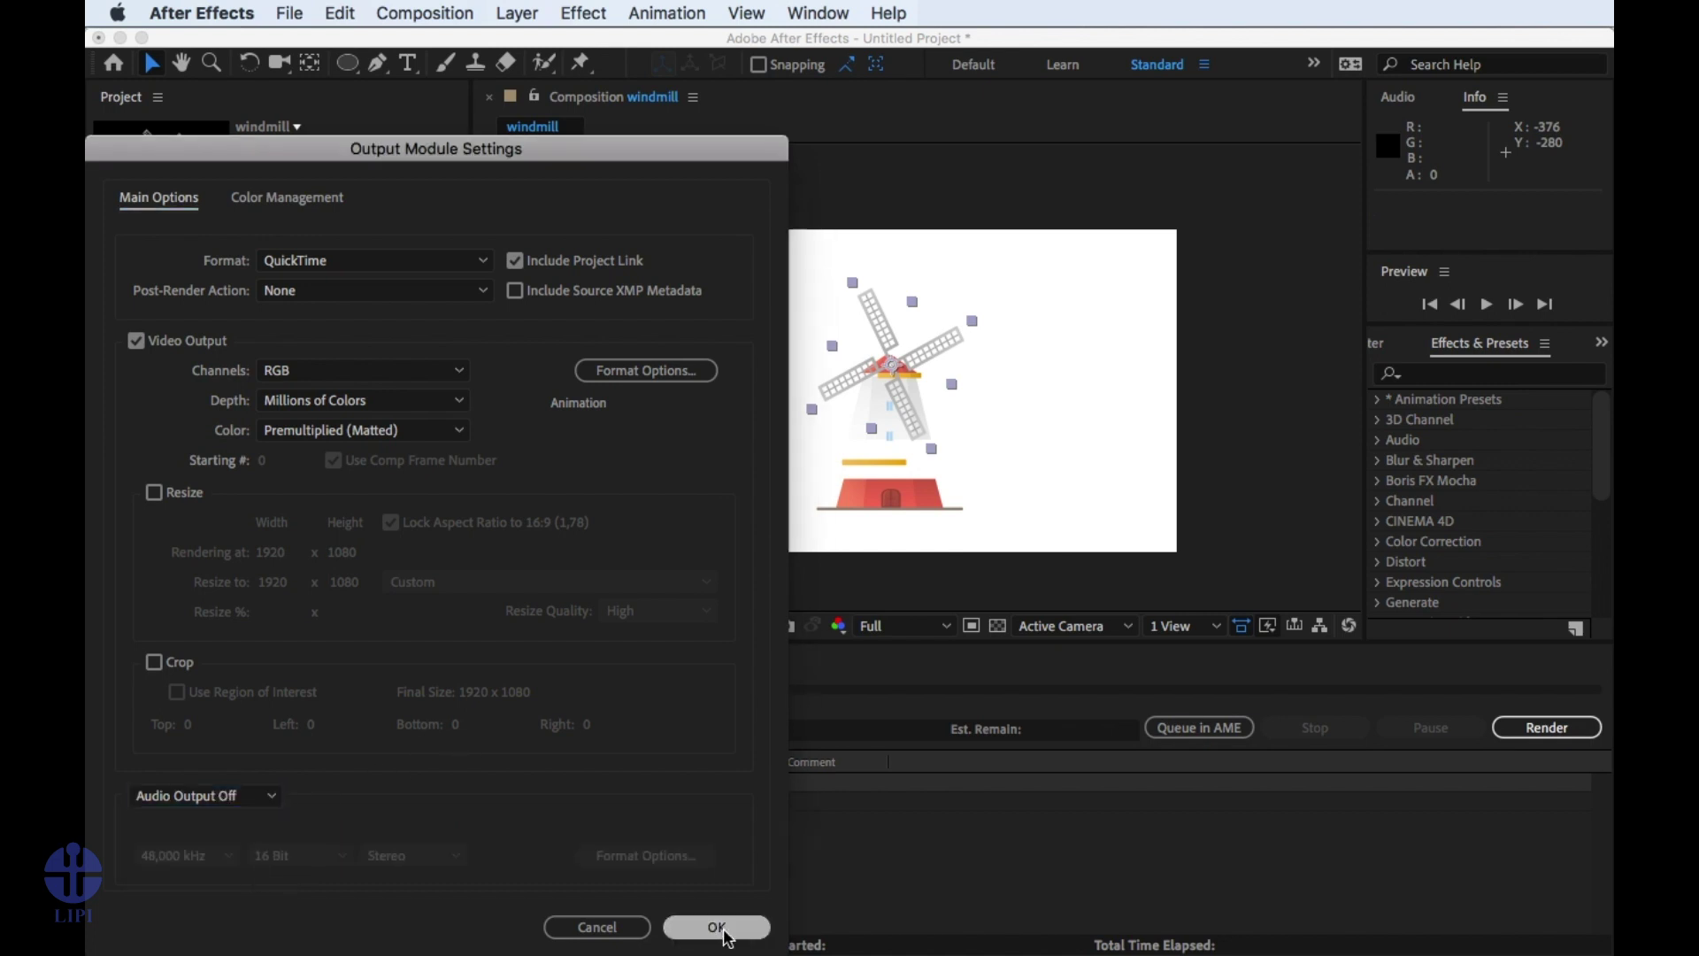
Render the queued windmill composition and preview the animation in the timeline.
click(1547, 727)
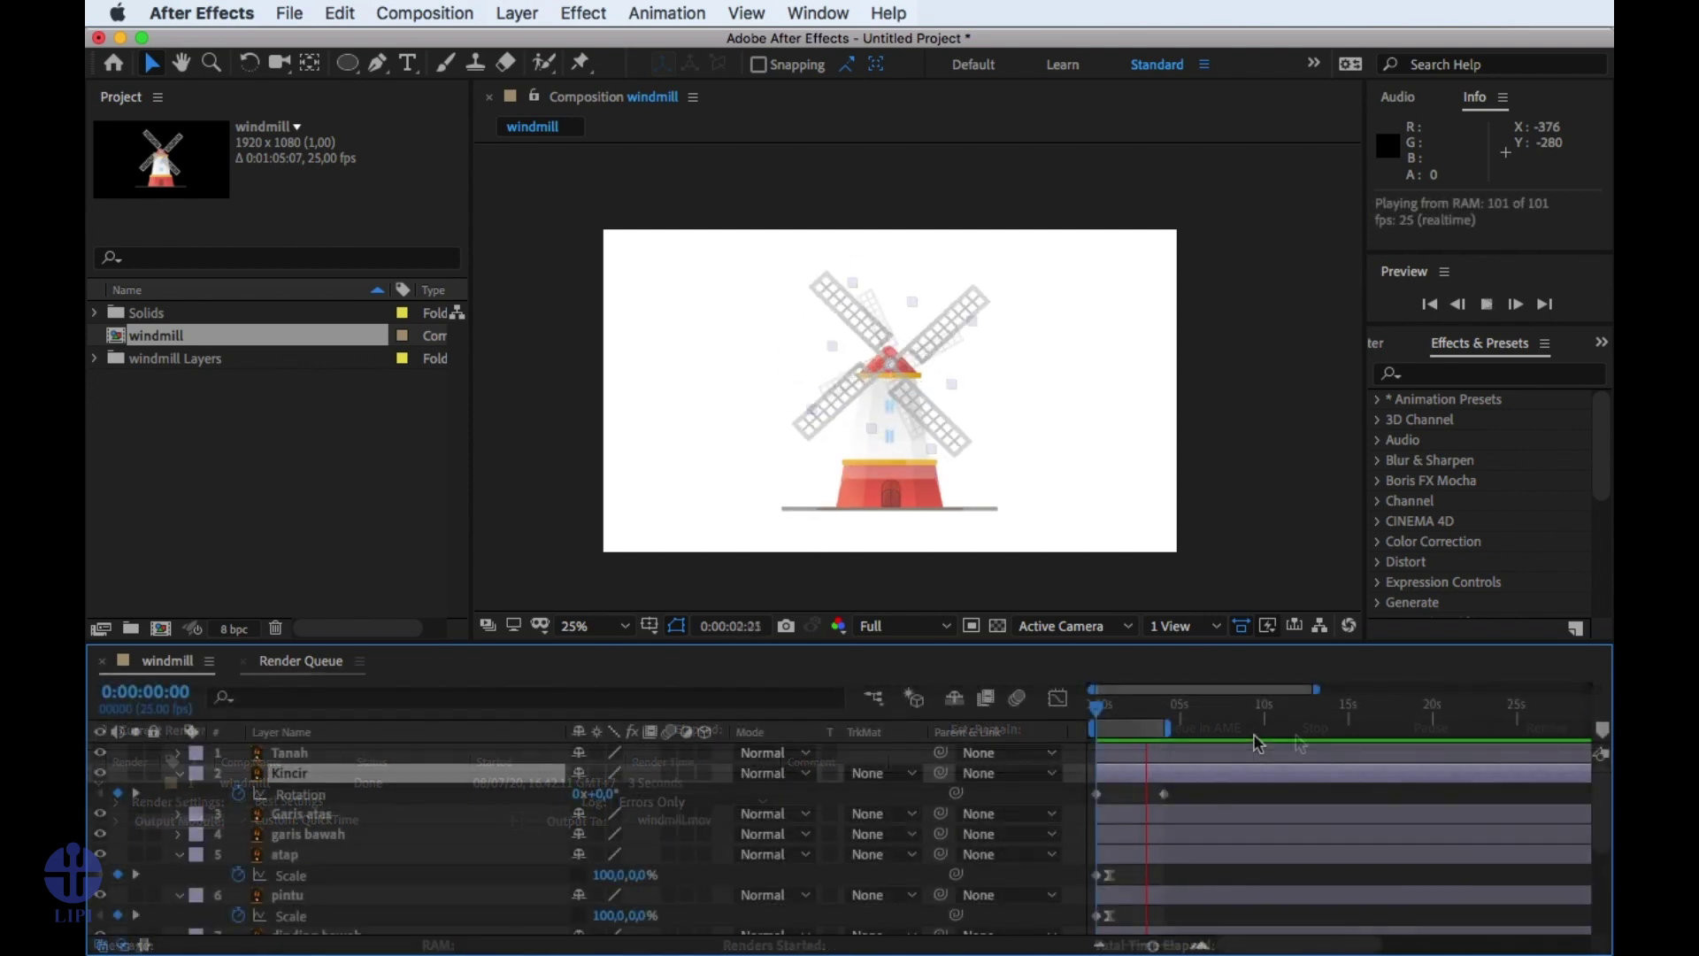
key(space)
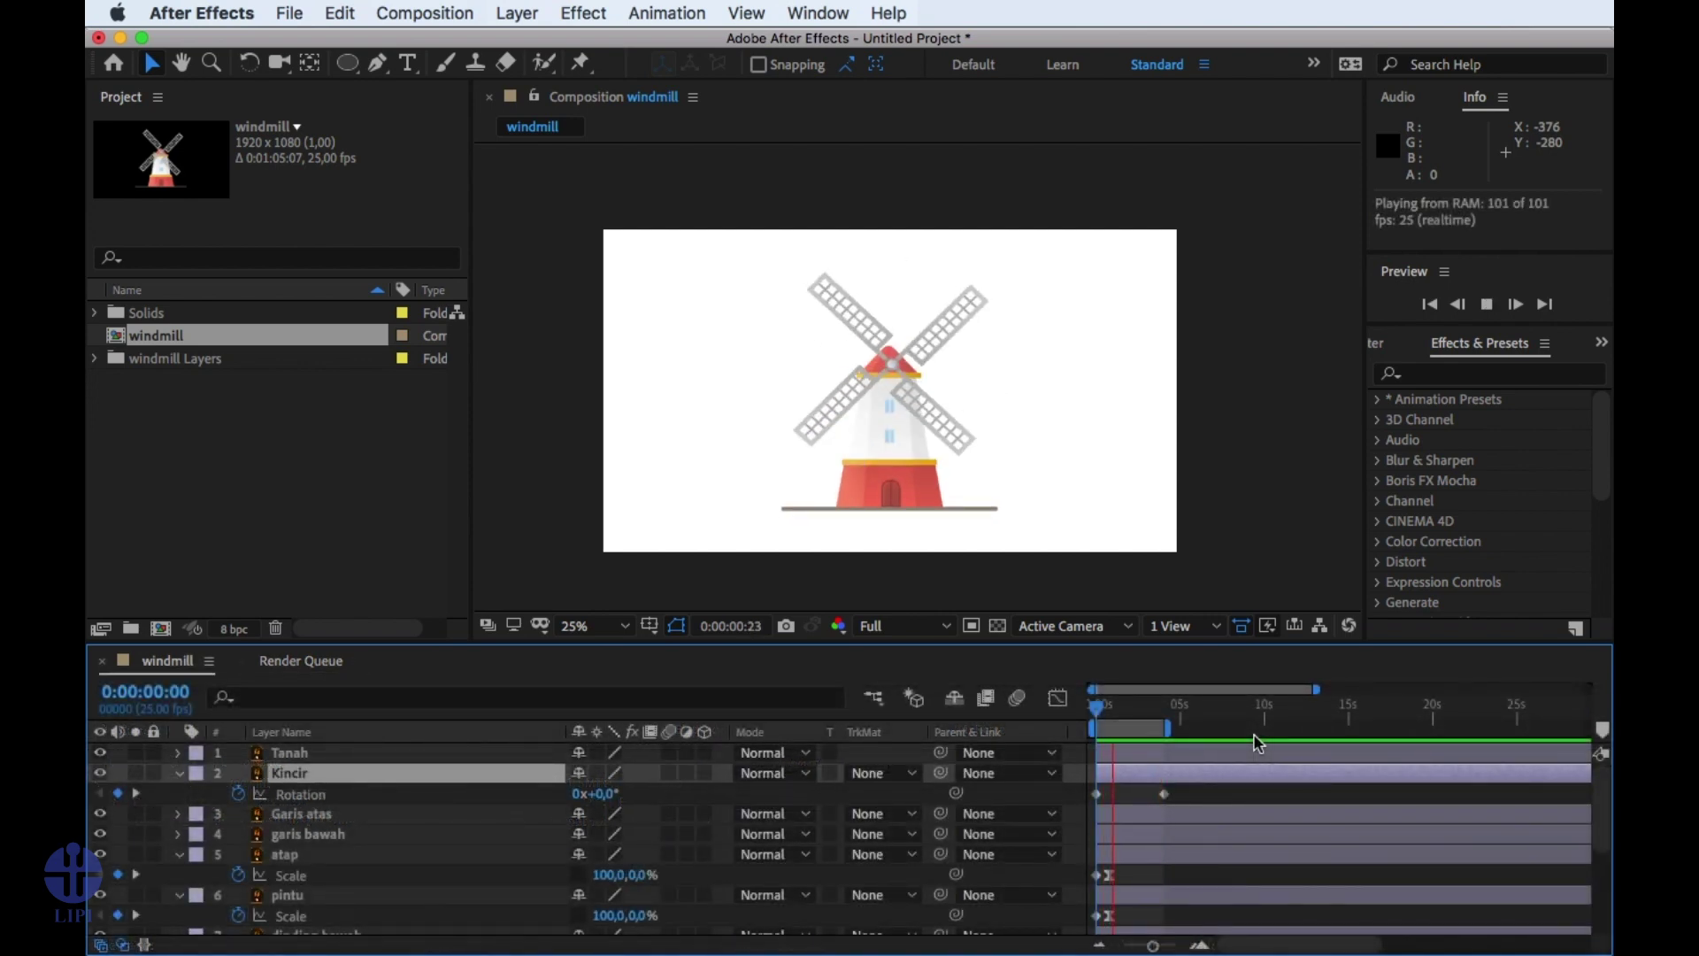